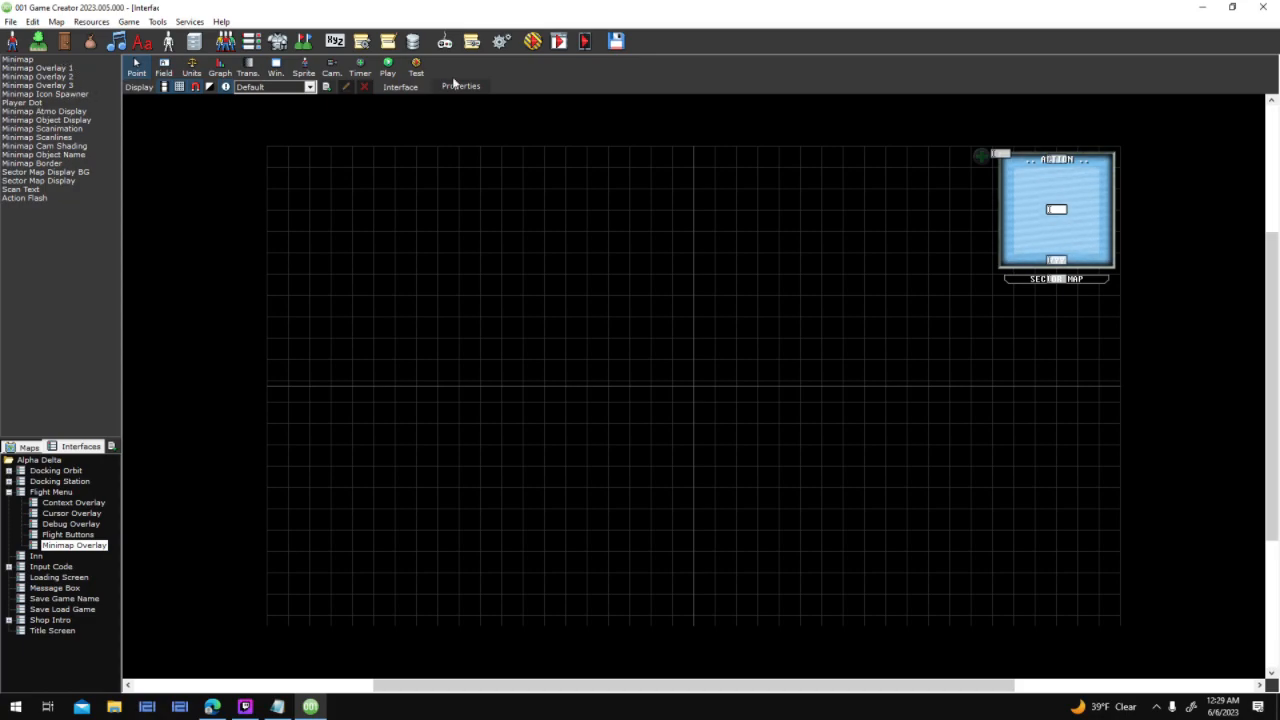
Examine the Minimap Overlay 1 field's Retrieve Sprite expression, close it without changes, and locate the Minimap Object Display and Minimap Atmo Display fields
left_click(79, 86)
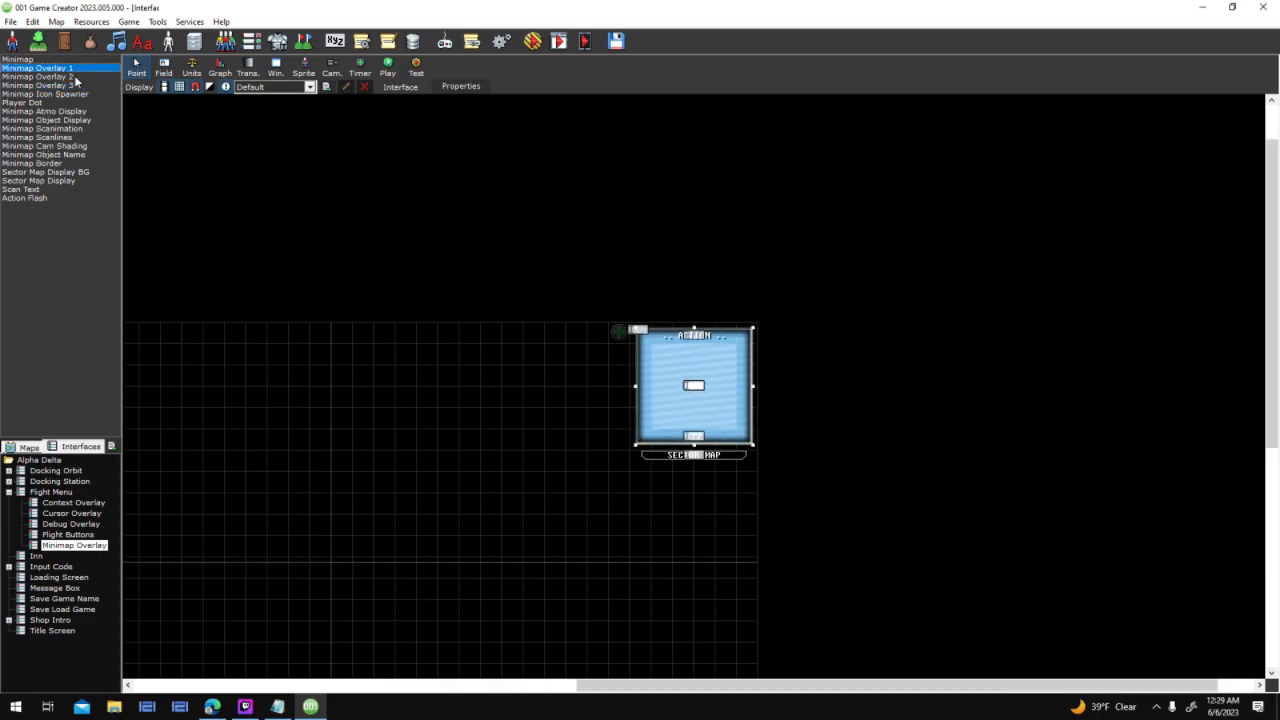
left_click(79, 69)
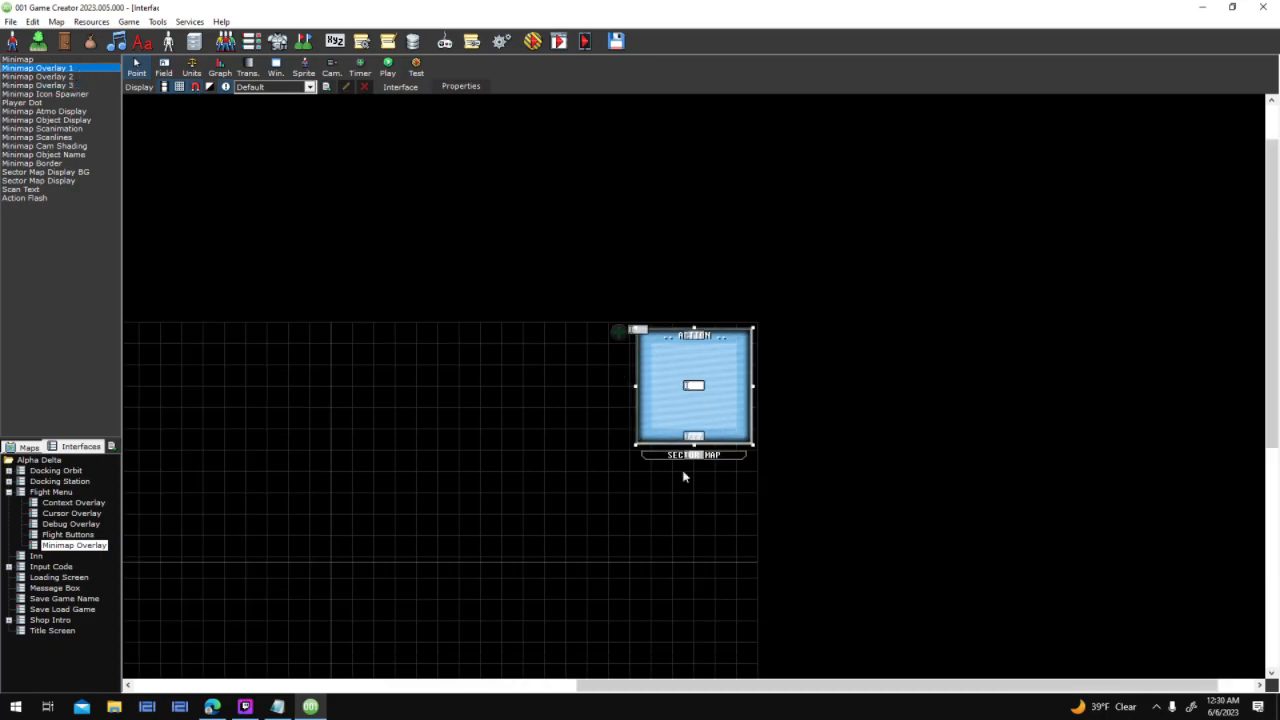
double_click(698, 414)
scroll(640, 430, "down", 4)
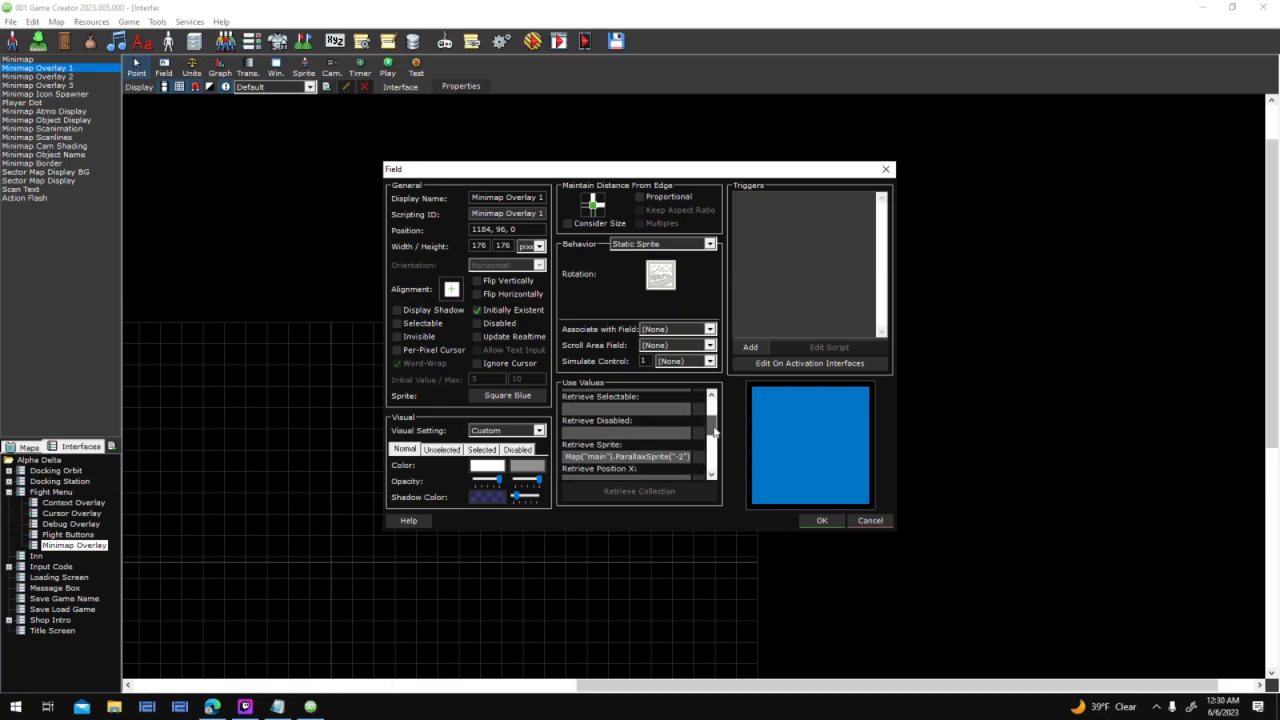
mouse_move(565, 422)
left_mouse_down()
mouse_move(708, 430)
mouse_move(558, 424)
left_mouse_up()
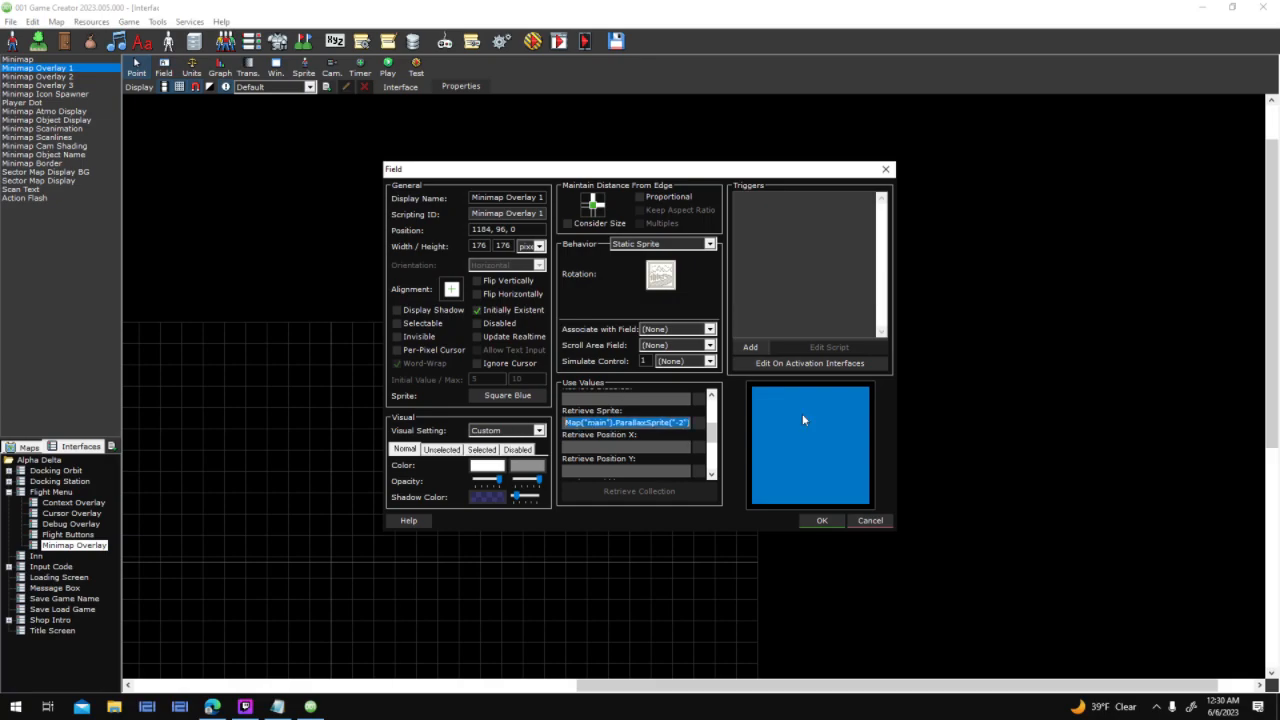
left_click(870, 521)
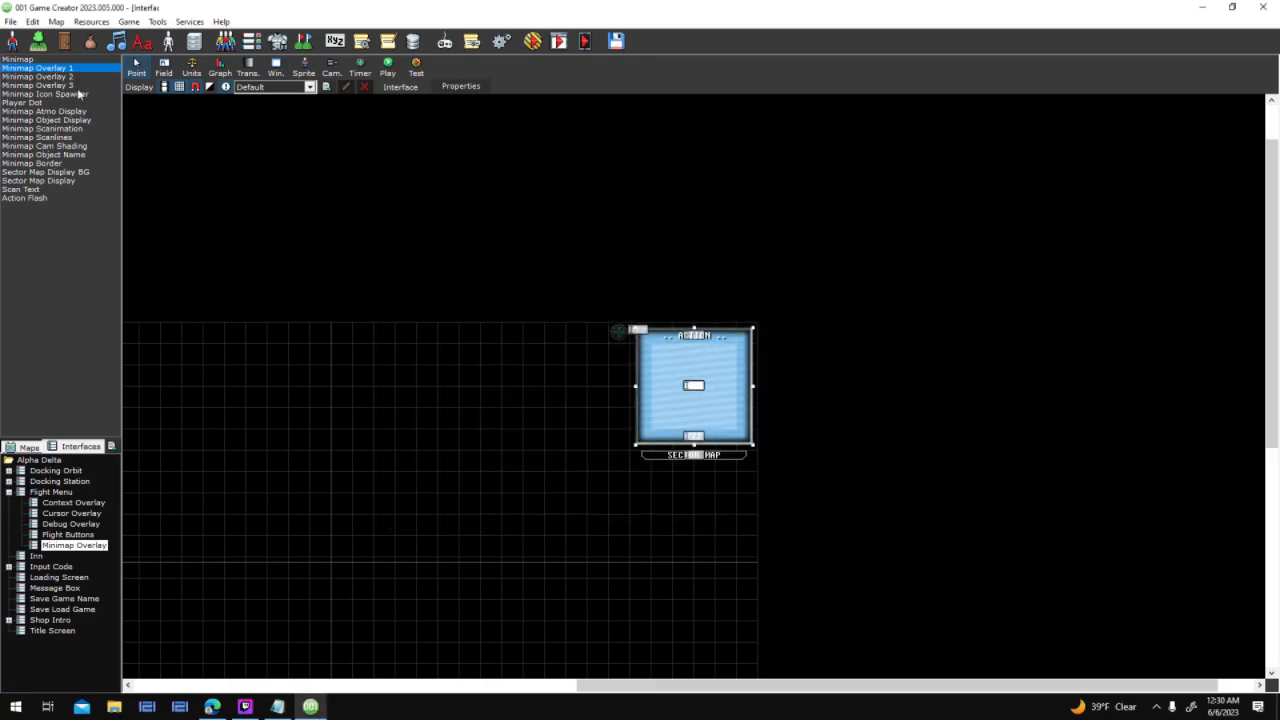
left_click(106, 119)
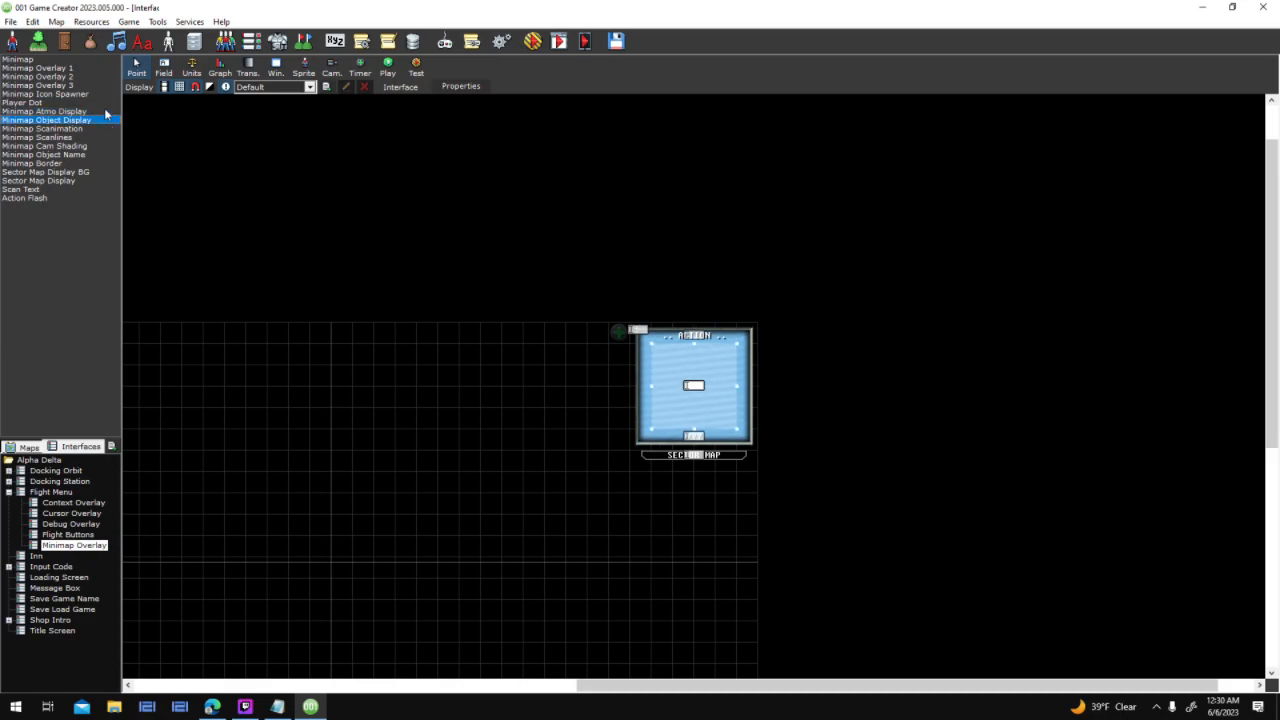
left_click(106, 112)
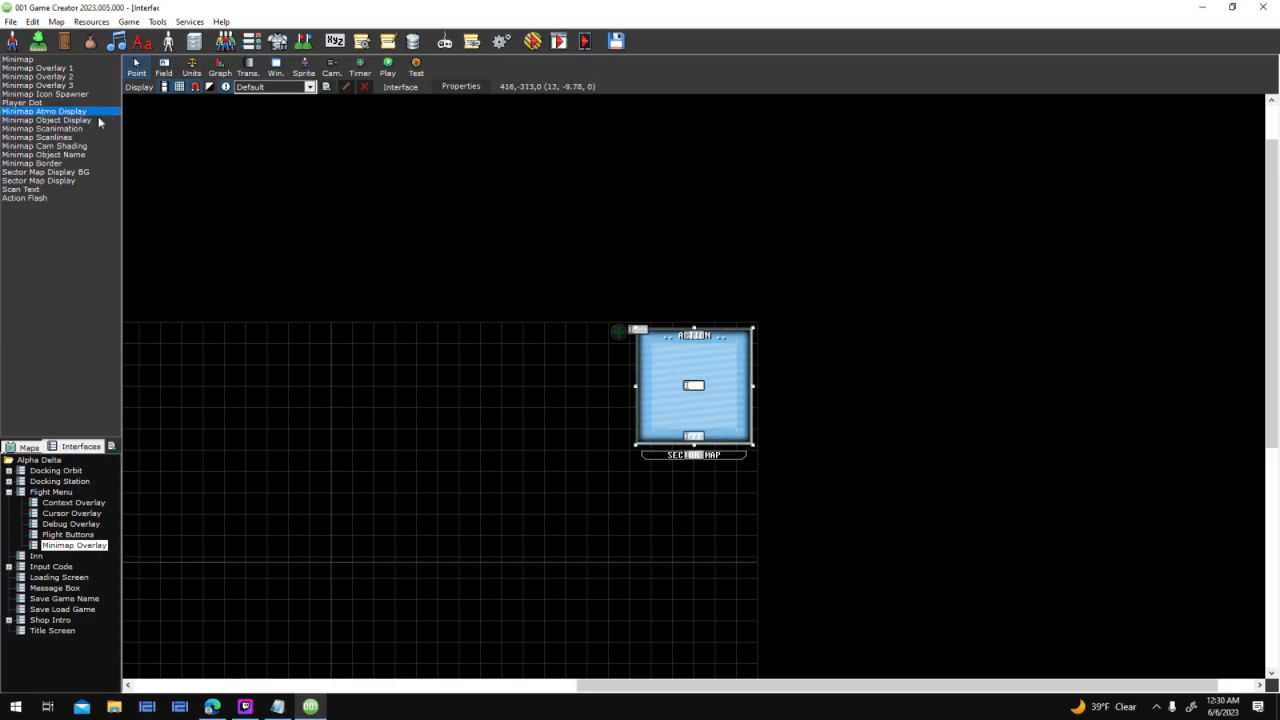
Launch a test run with the current testing options and start a new game
left_click(532, 41)
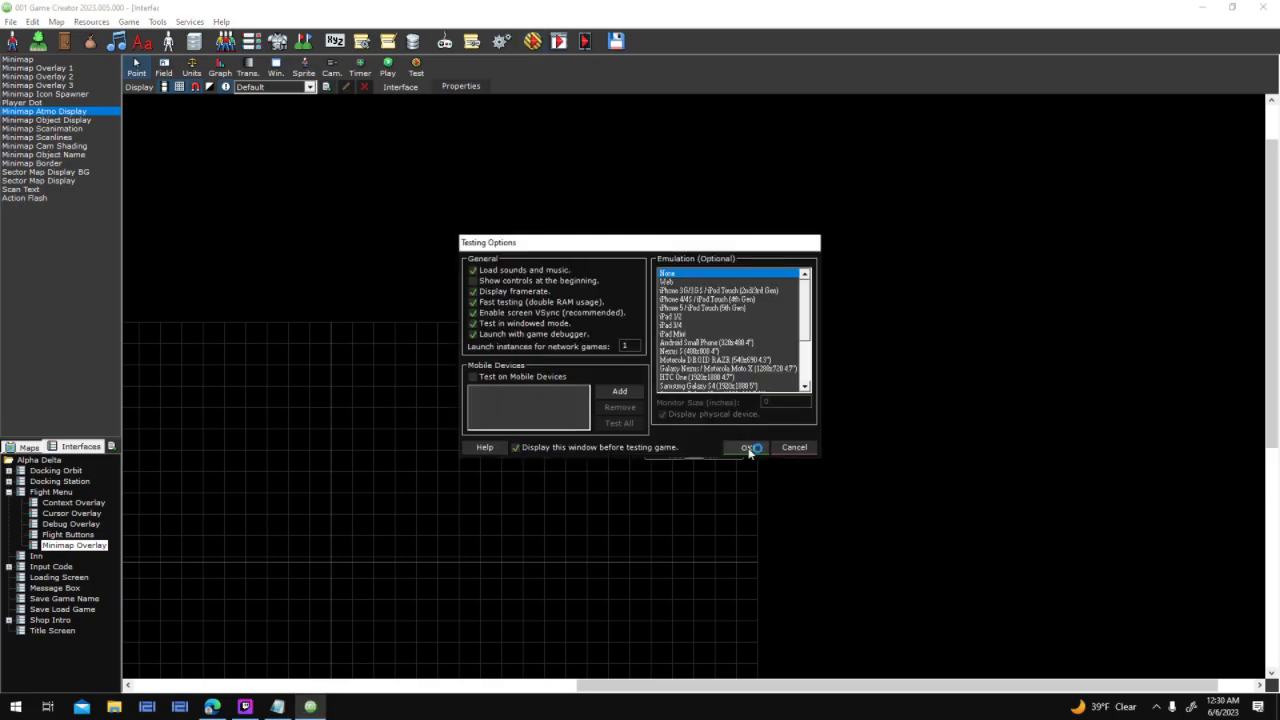
left_click(746, 448)
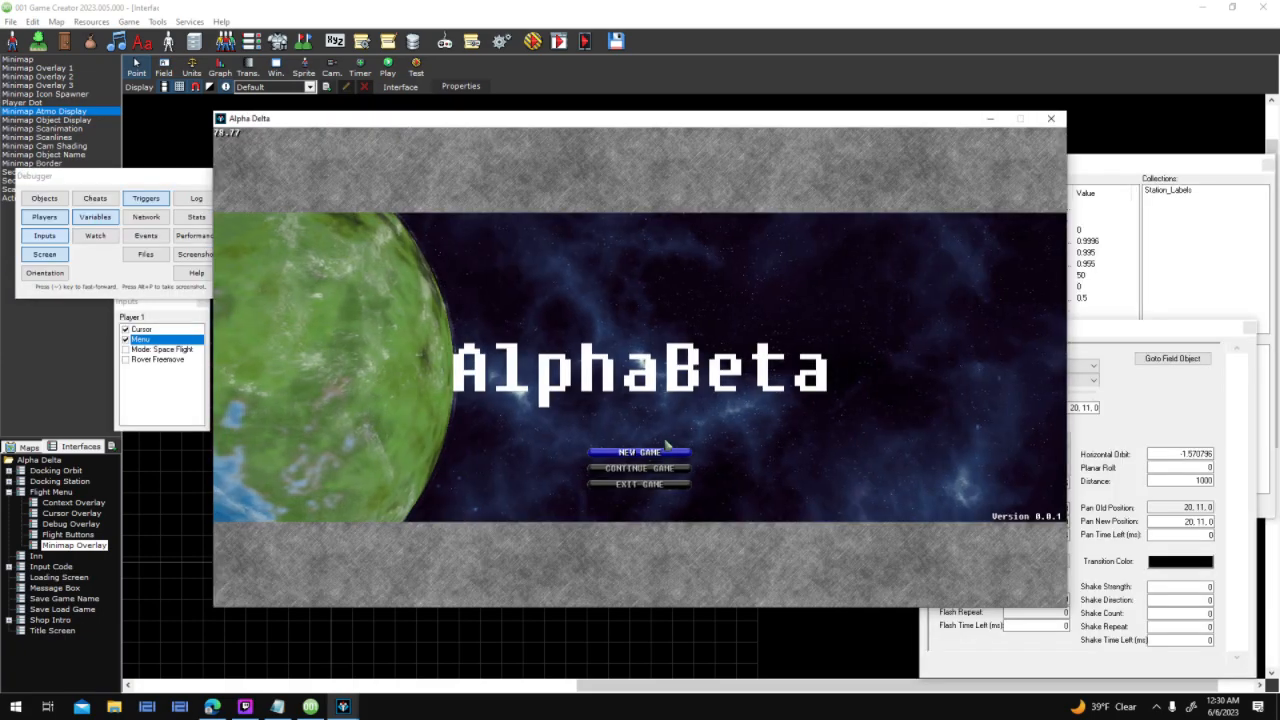
left_click(667, 450)
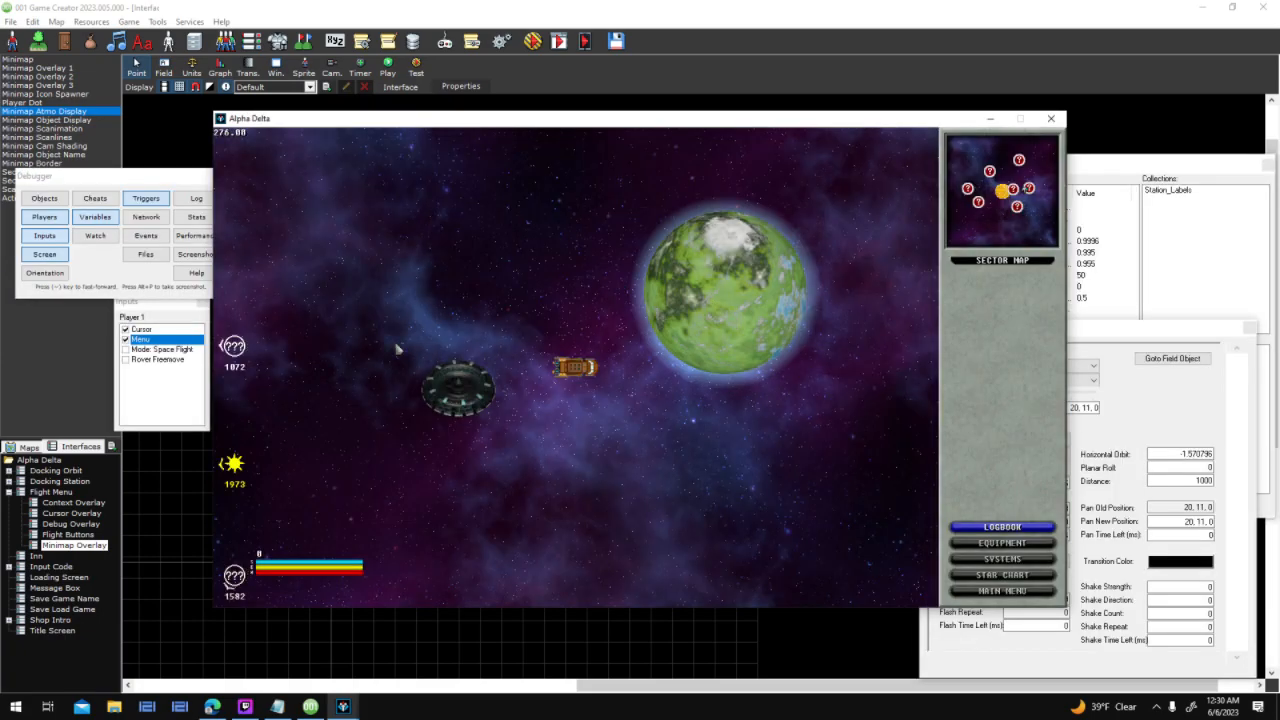
Test the object cam by selecting the green planet, flying the ship to the Yellow Star and selecting it, and end the test run
left_click(797, 302)
left_click(466, 422)
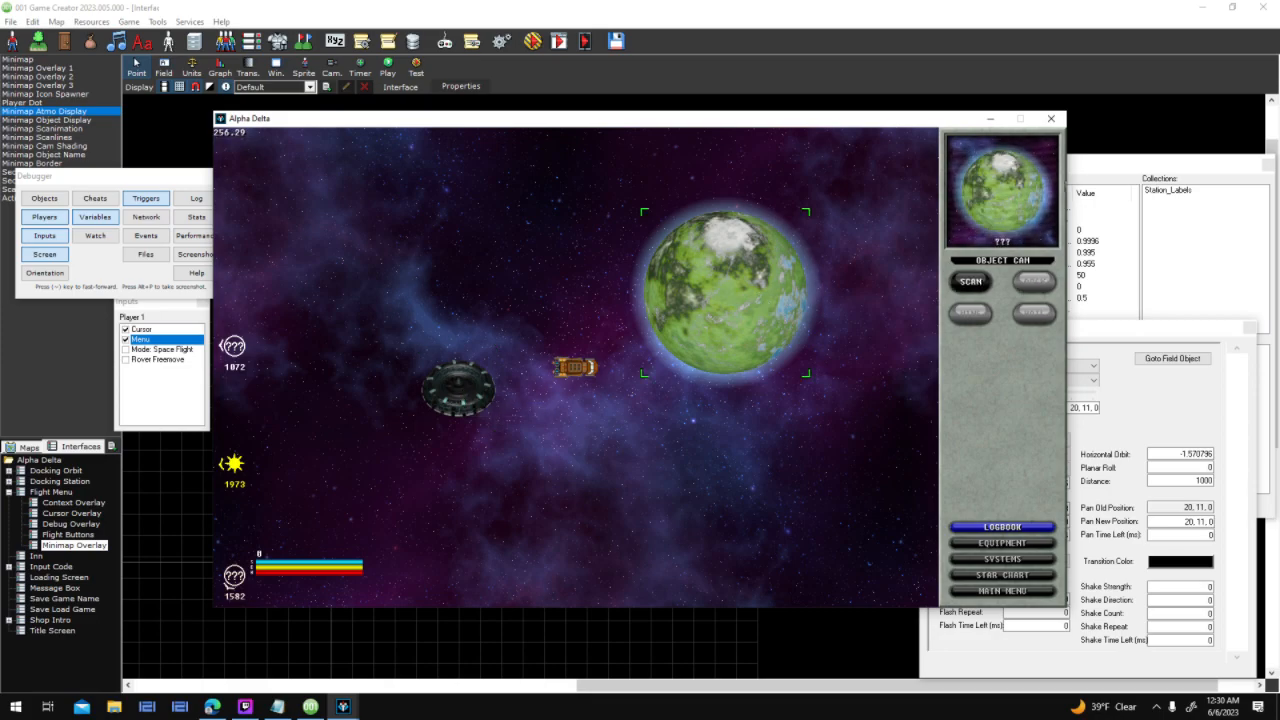
left_click(724, 303)
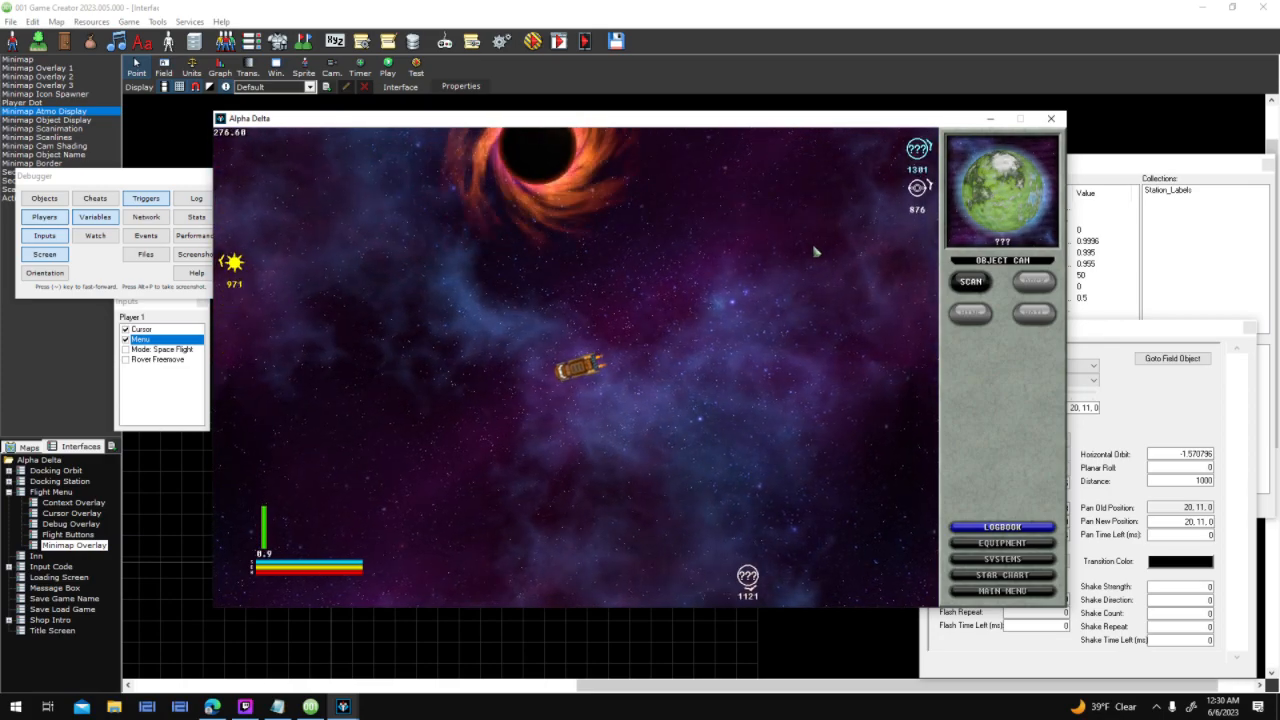
key("d")
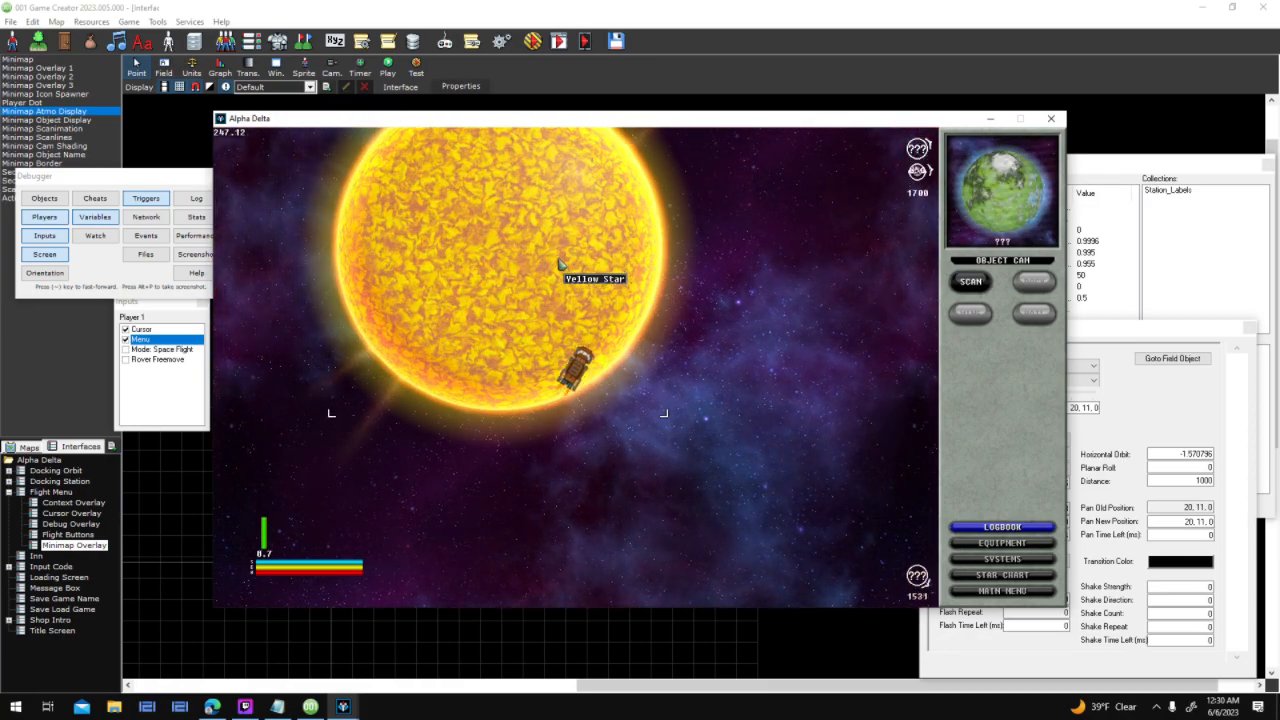
key("a")
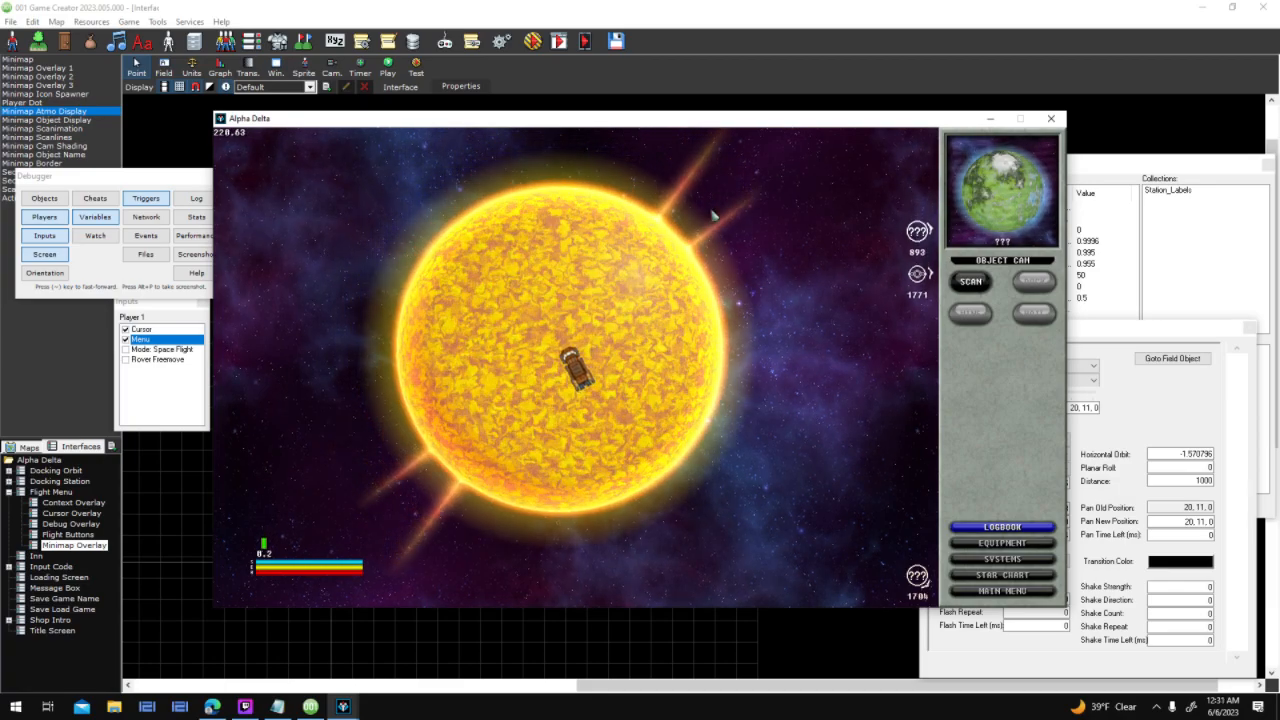
left_click(480, 263)
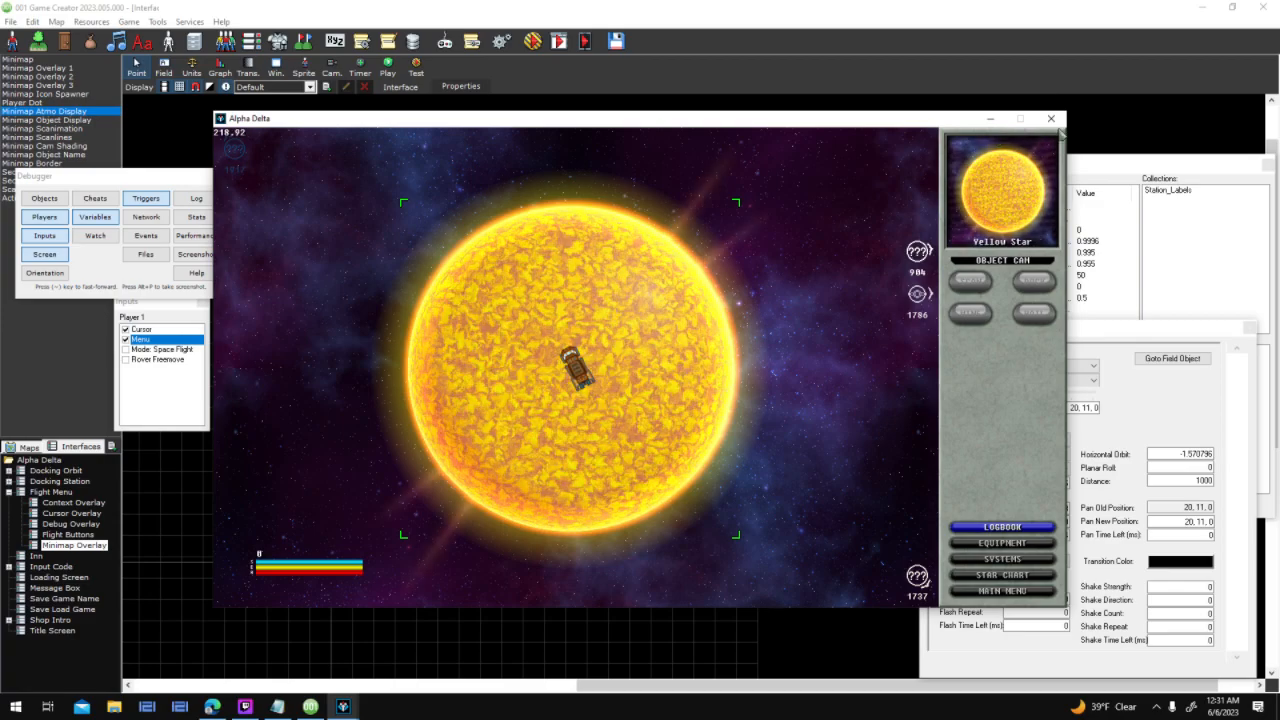
left_click(1051, 118)
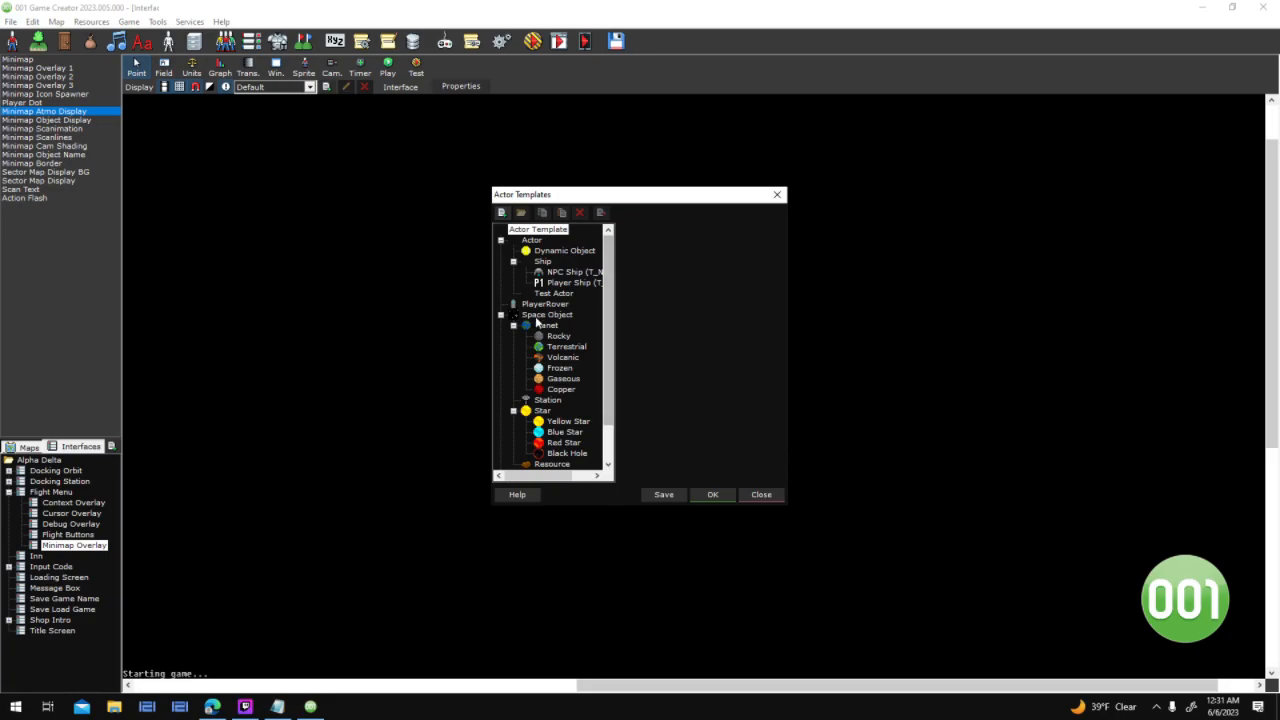
Open the Mouse/Touch Down script of the Space Object actor template's base actor
left_click(540, 318)
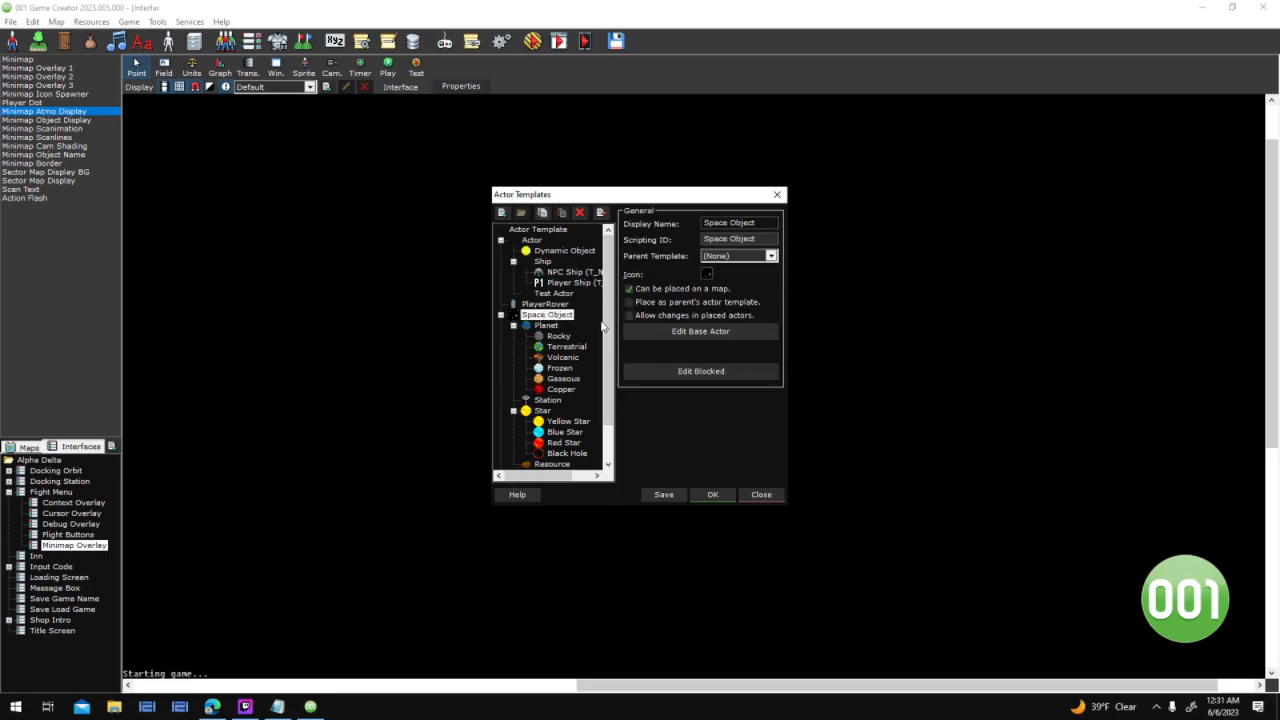
left_click(752, 330)
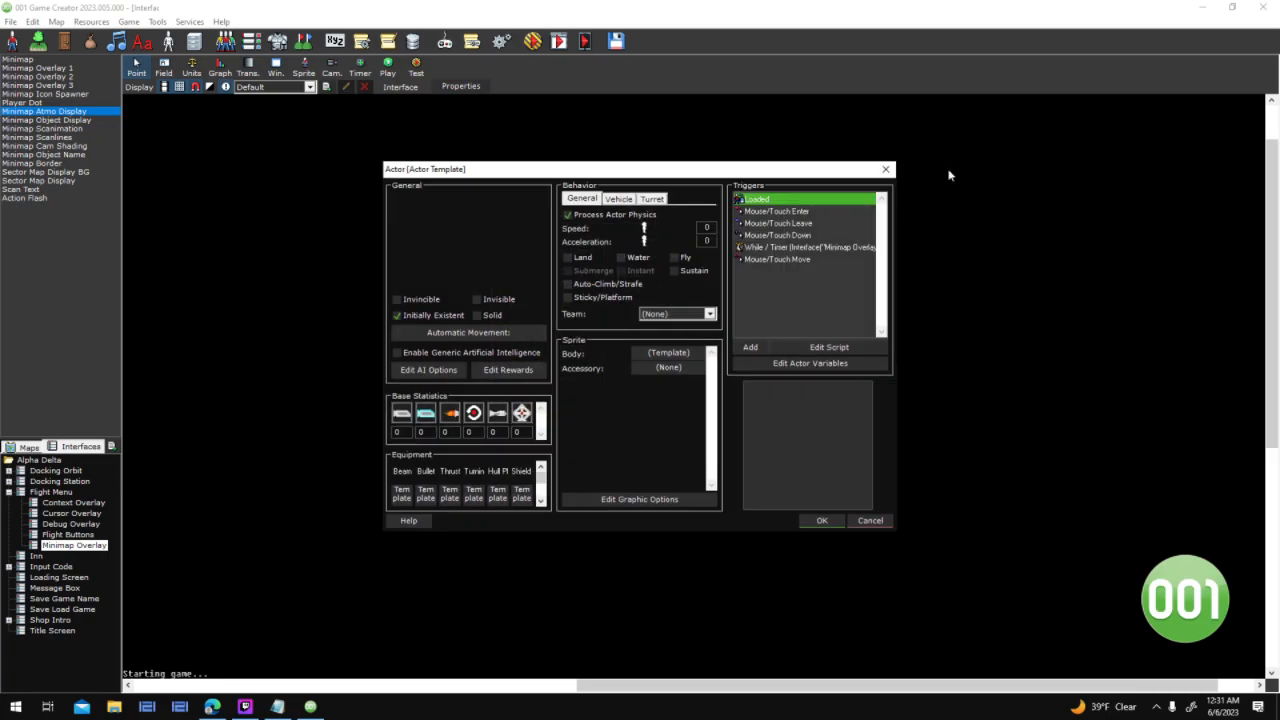
left_click_drag(790, 220, 805, 274)
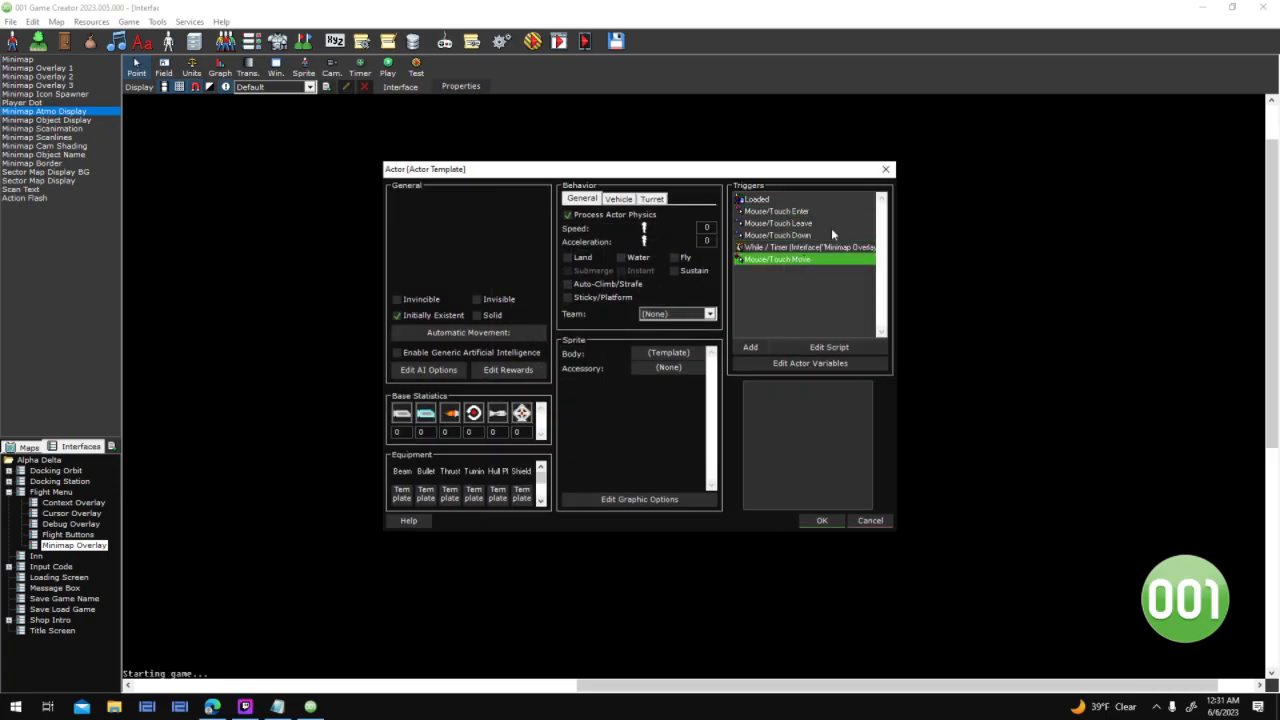
left_click(829, 236)
double_click(829, 235)
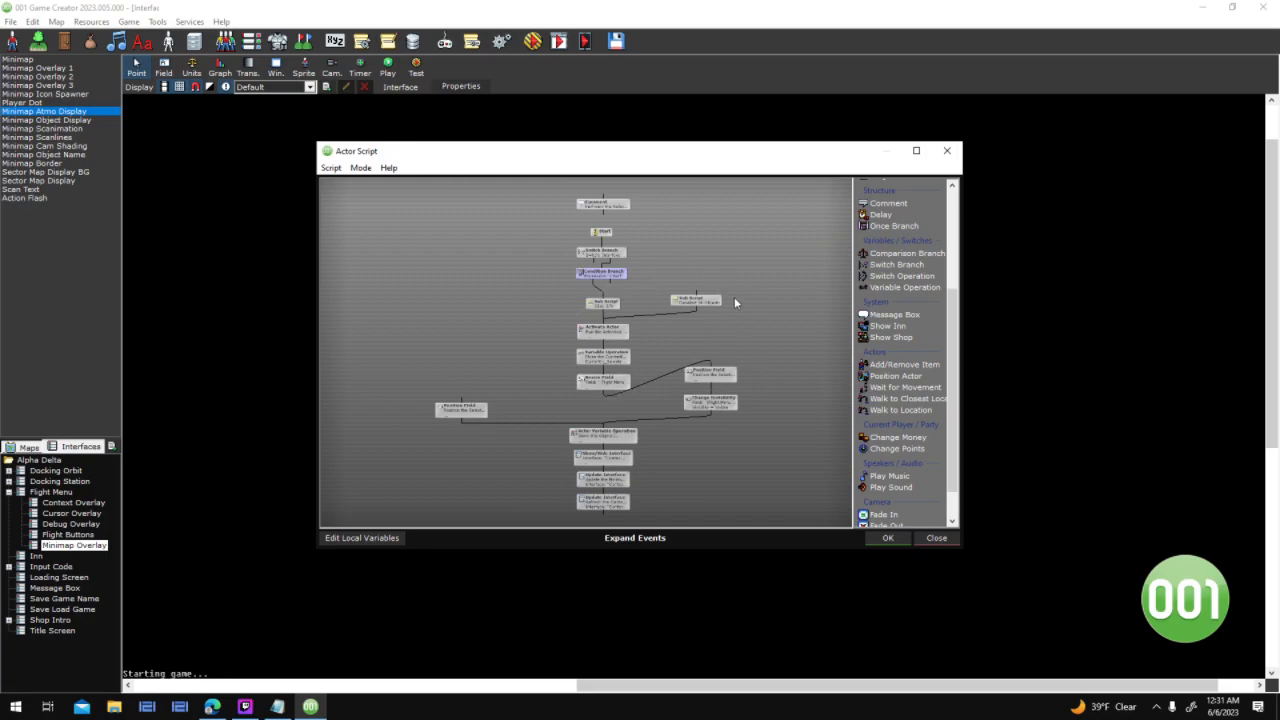
Maximize the script window, detach the Deselect All Objects sub script from the event flow and delete it
left_click(918, 149)
left_click_drag(795, 252, 1013, 143)
left_click(946, 187)
right_click(925, 190)
left_click(950, 199)
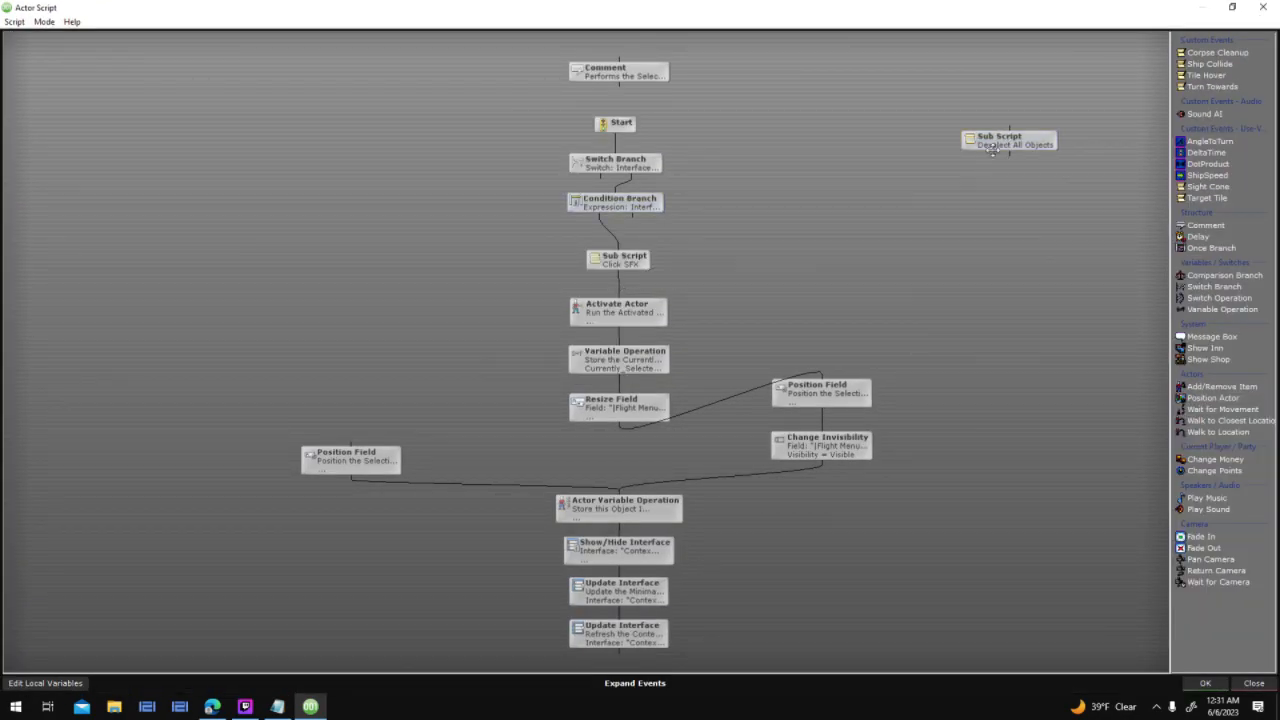
double_click(993, 145)
left_click(943, 149)
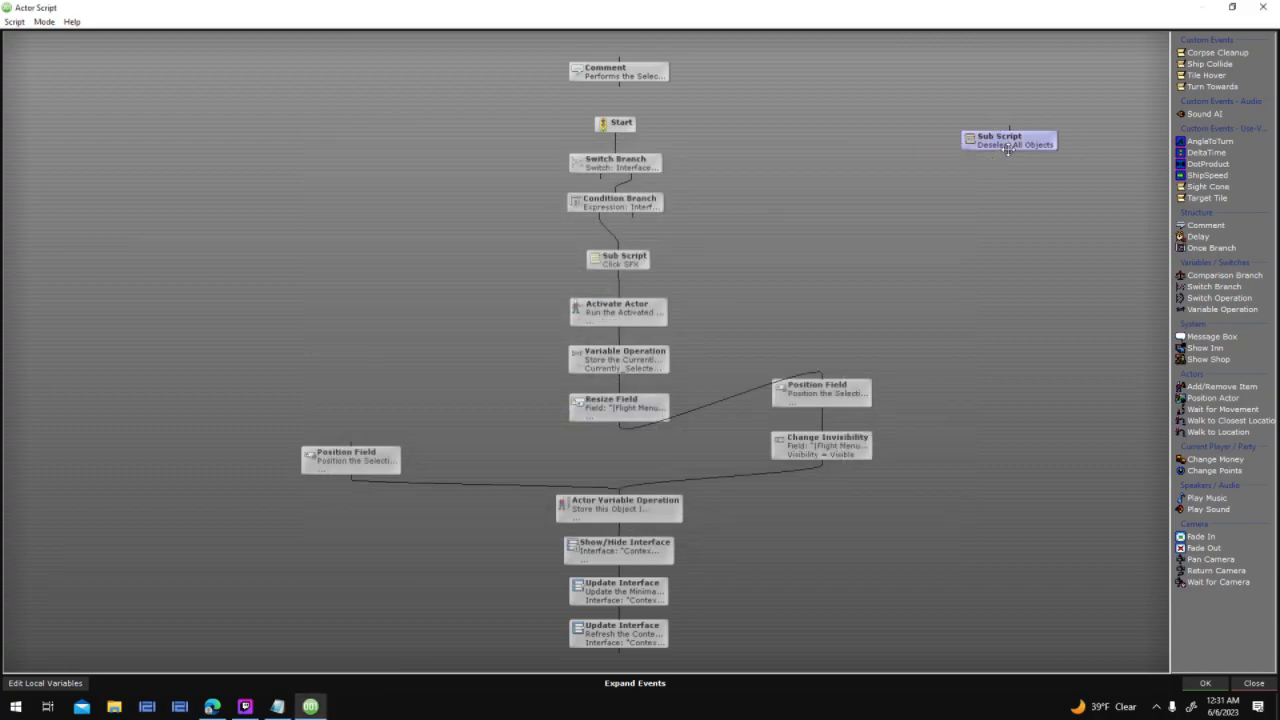
key("Delete")
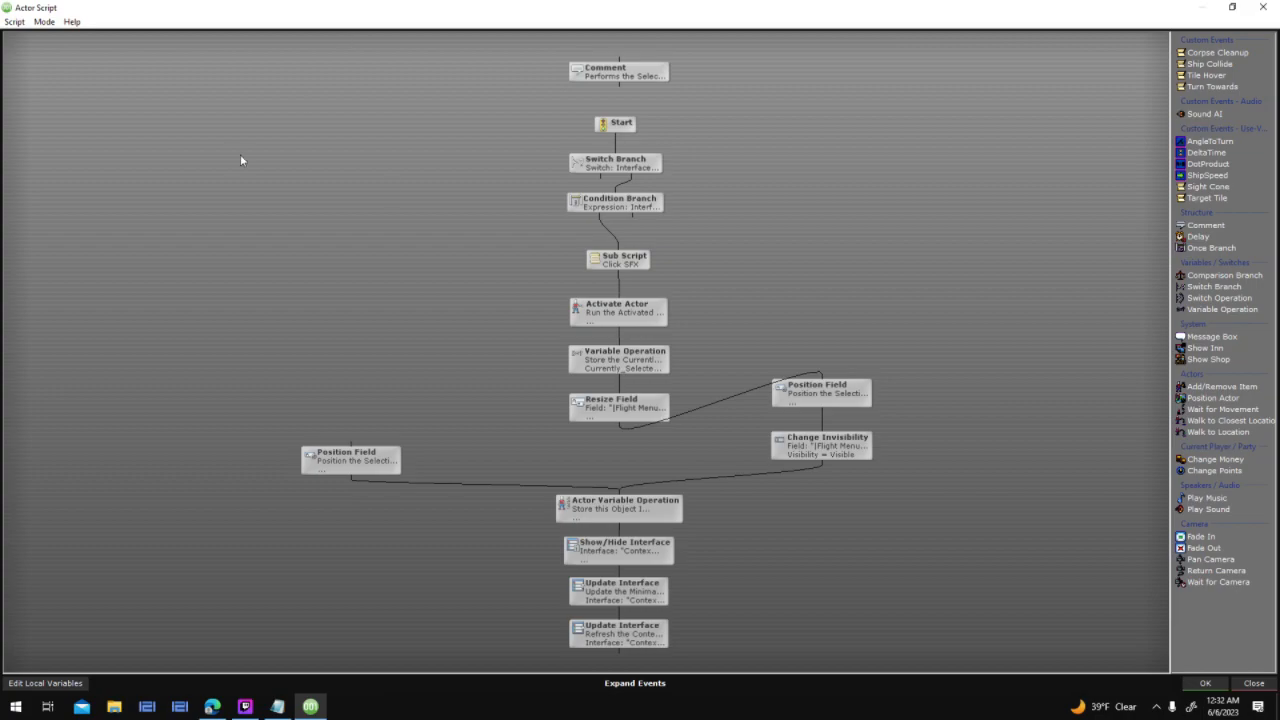
Line up the Position Field, Change Invisibility and following events in one column beneath Resize Field, and disconnect the separate Position Field event
left_click_drag(819, 520, 786, 391)
scroll(710, 396, "up", 2)
left_click_drag(731, 430, 734, 474)
left_click_drag(671, 411, 517, 594)
left_click_drag(583, 418, 586, 505)
left_click_drag(931, 267, 785, 375)
left_click_drag(820, 301, 565, 392)
left_click_drag(712, 478, 466, 671)
left_click_drag(574, 661, 574, 654)
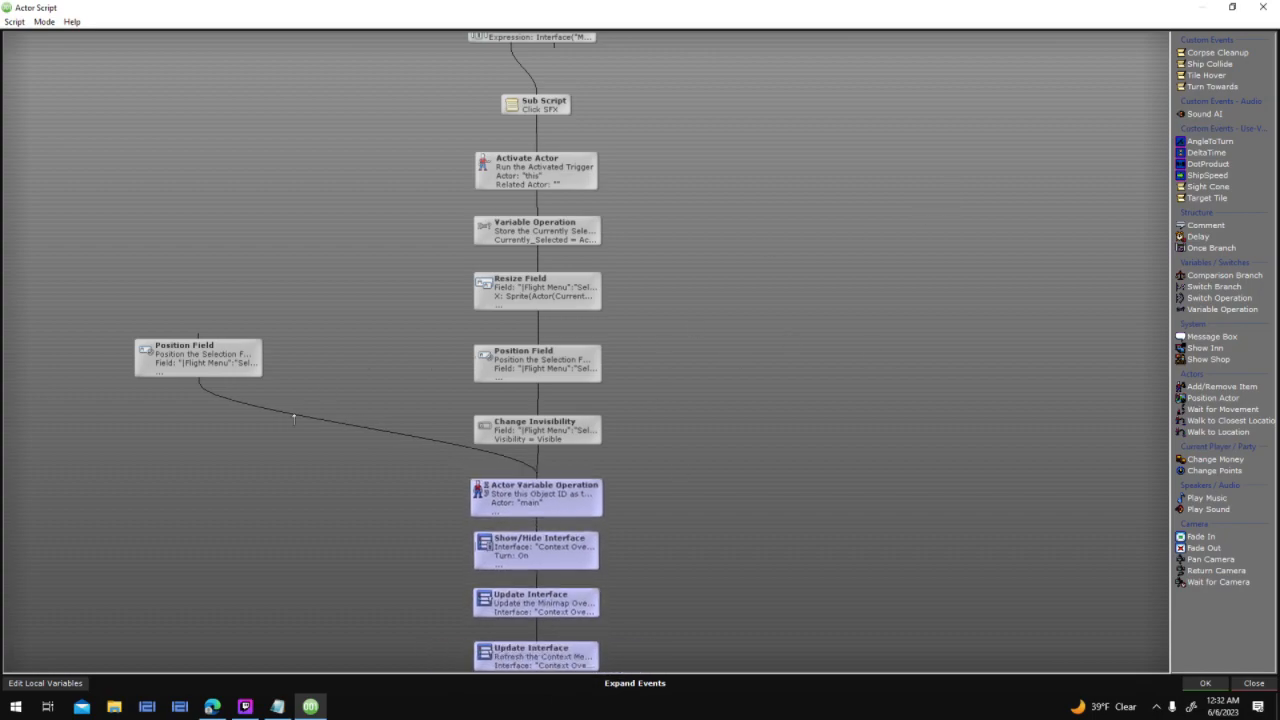
scroll(745, 220, "up", 2)
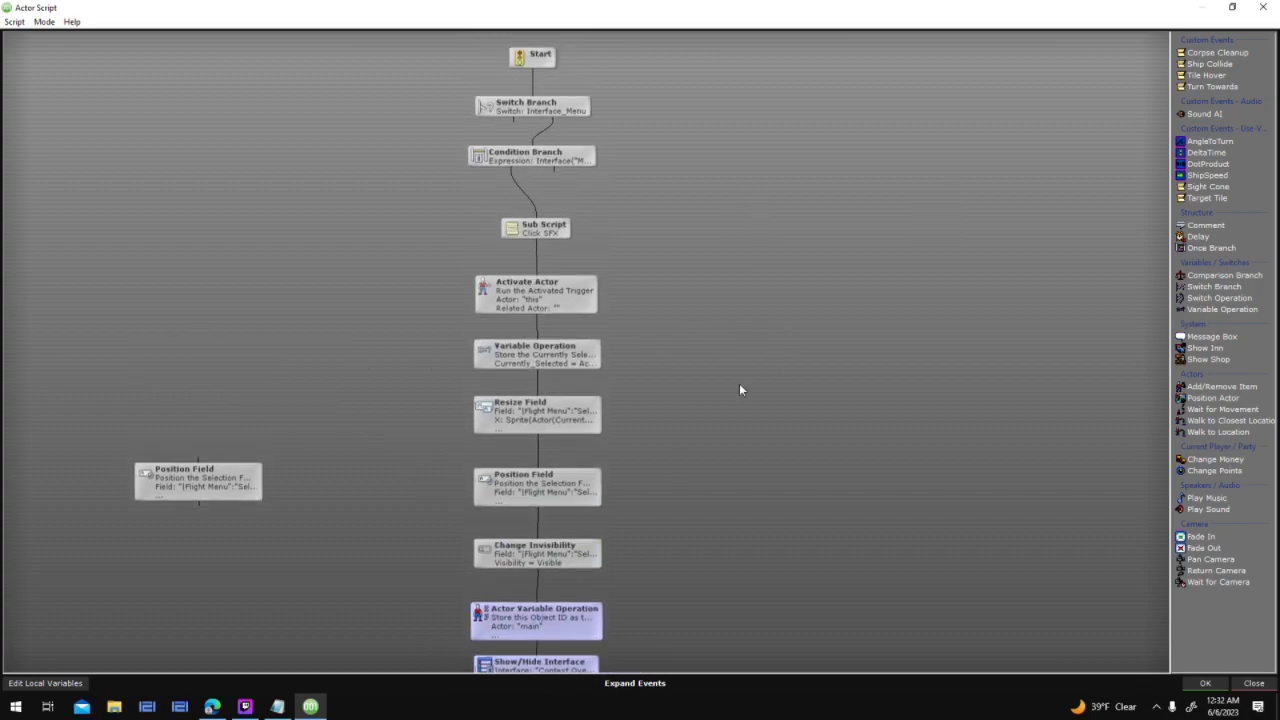
middle_click_drag(709, 462, 630, 370)
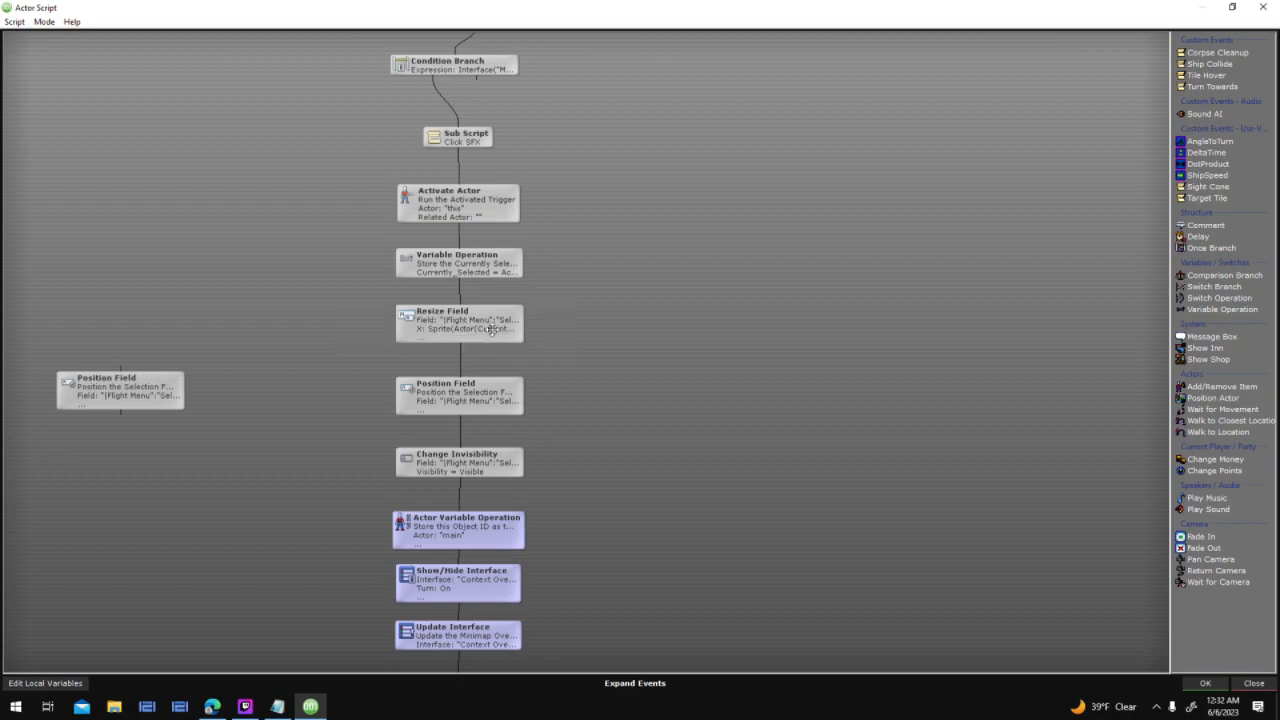
Review the Resize Field event for the Selection Frame, and accept the changes to the script and the Space Object template
left_click(505, 330)
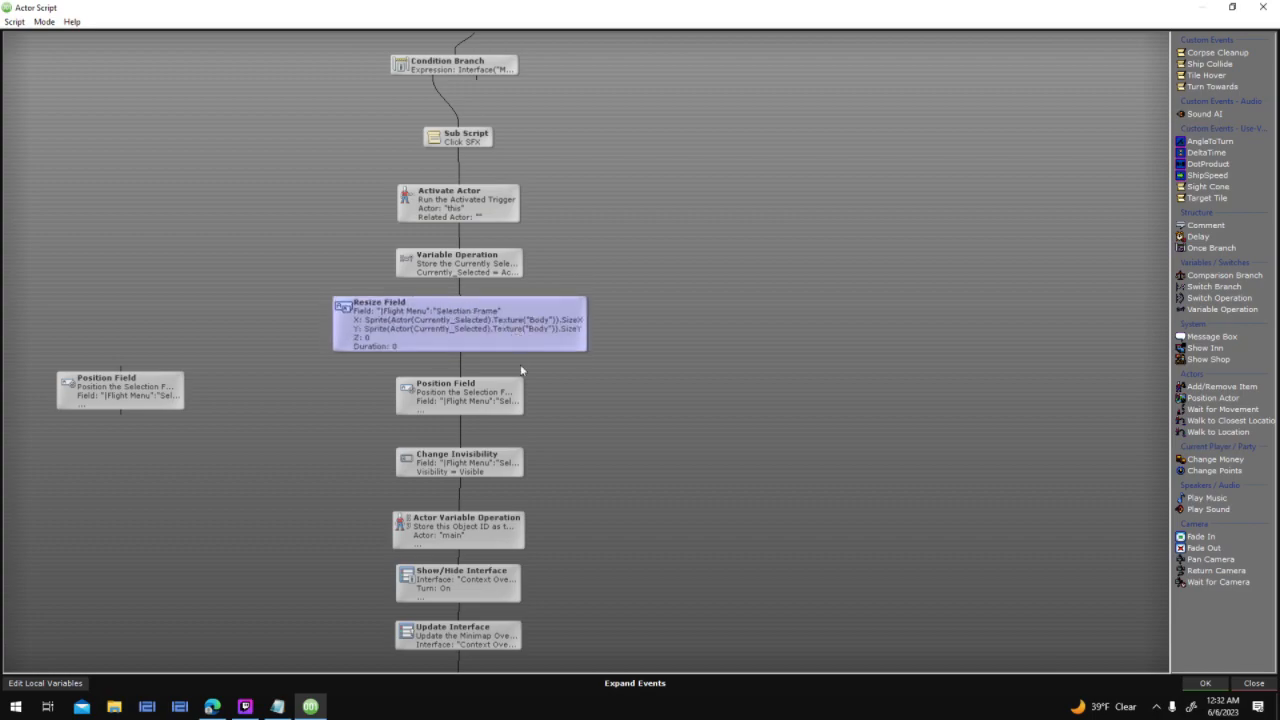
scroll(605, 360, "down", 1)
scroll(617, 420, "down", 1)
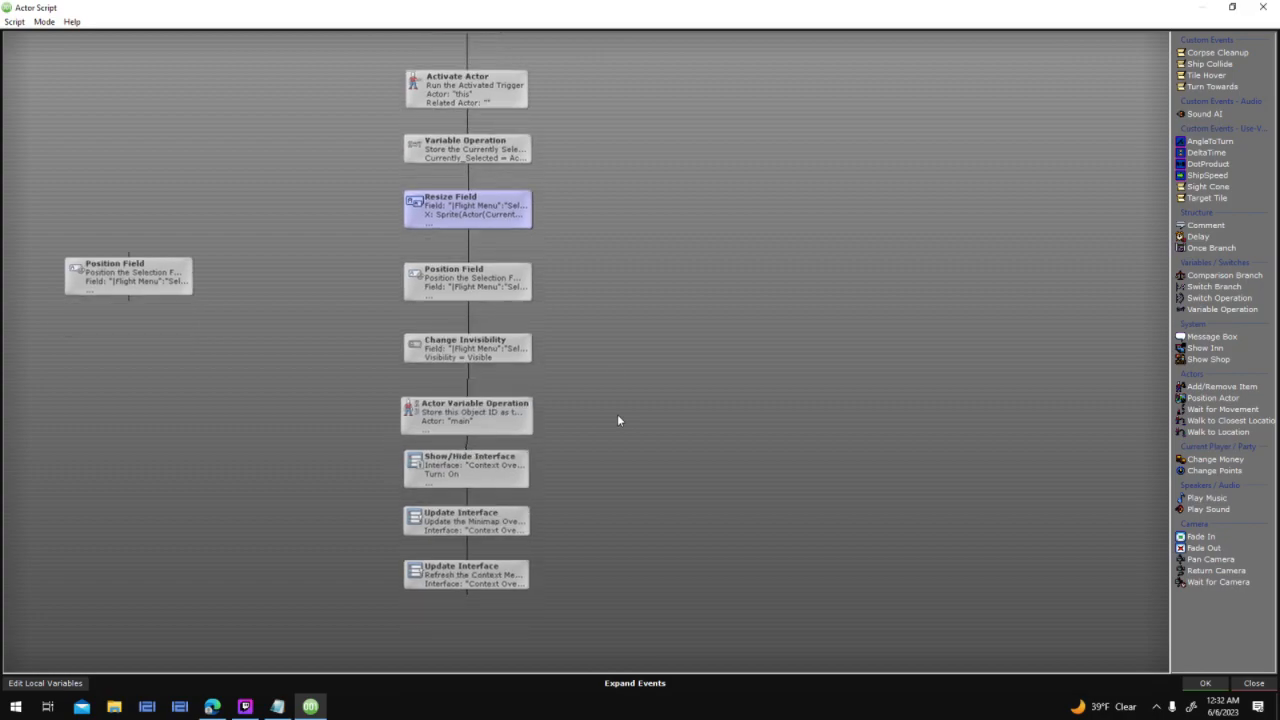
scroll(612, 400, "up", 3)
scroll(572, 402, "down", 2)
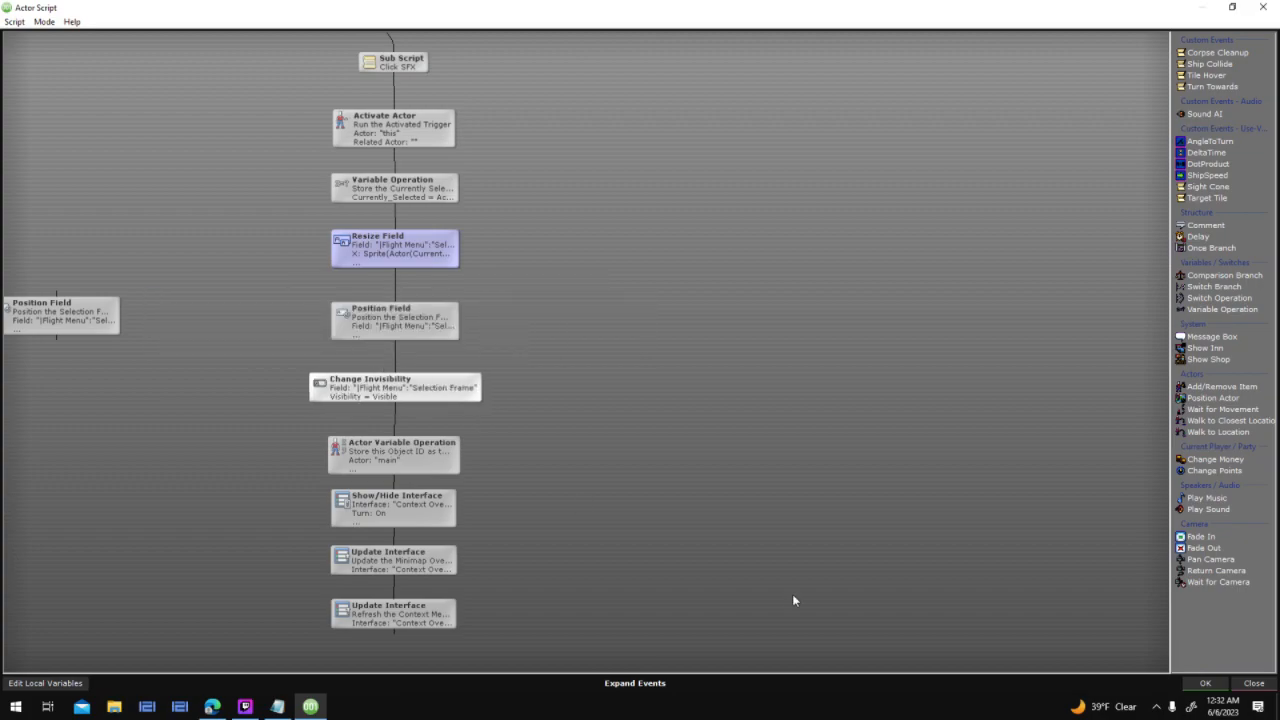
left_click(1204, 684)
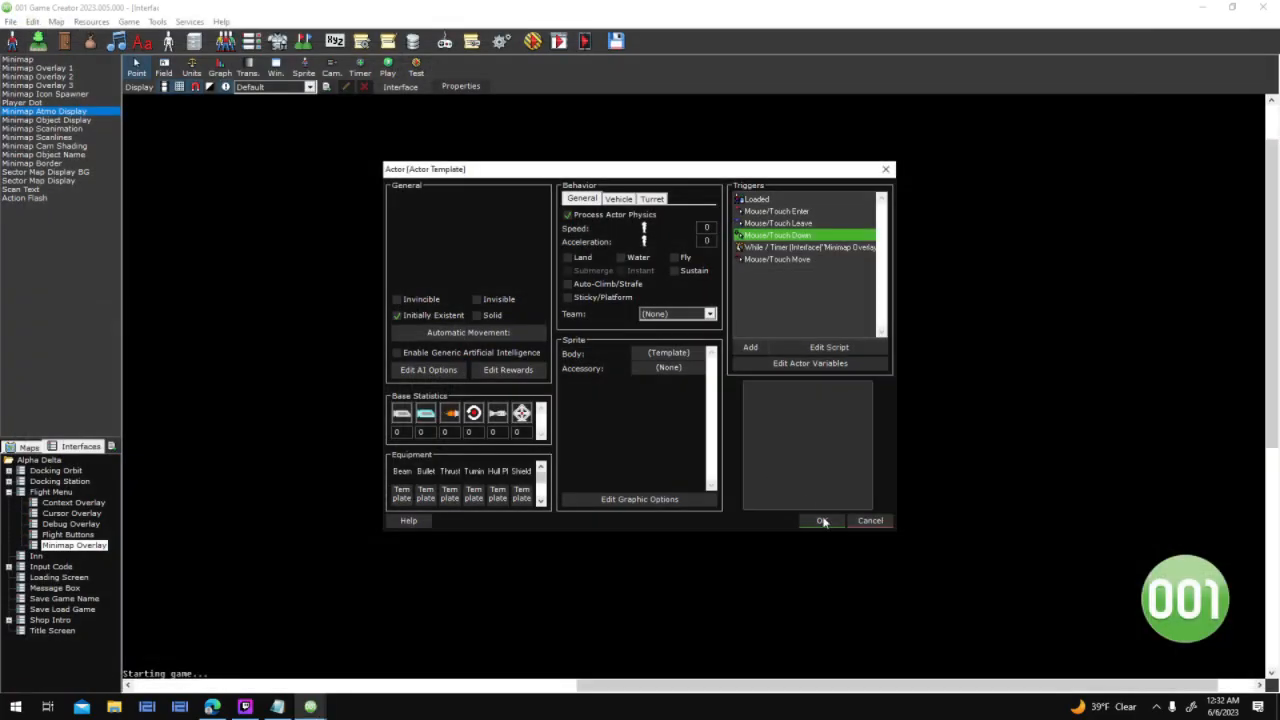
left_click(824, 522)
left_click(707, 494)
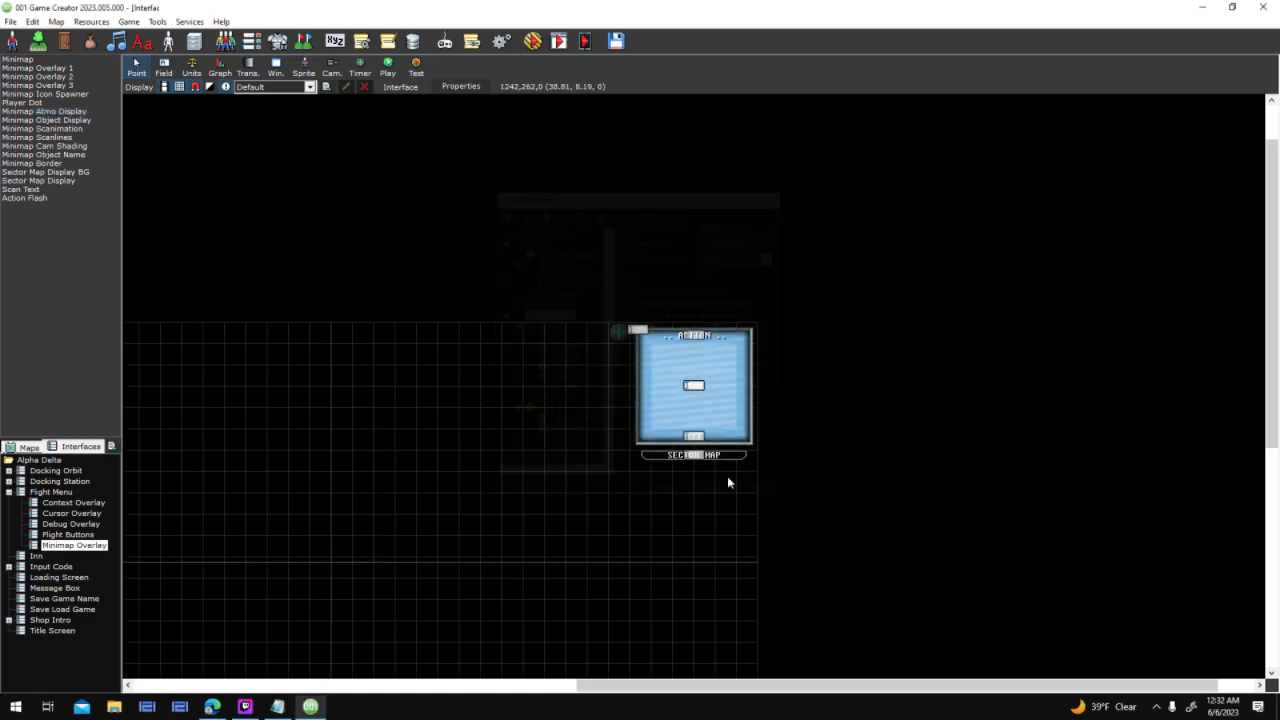
Examine the Retrieve Sprite script of the Minimap Object Display field and close it without changes
left_click(87, 120)
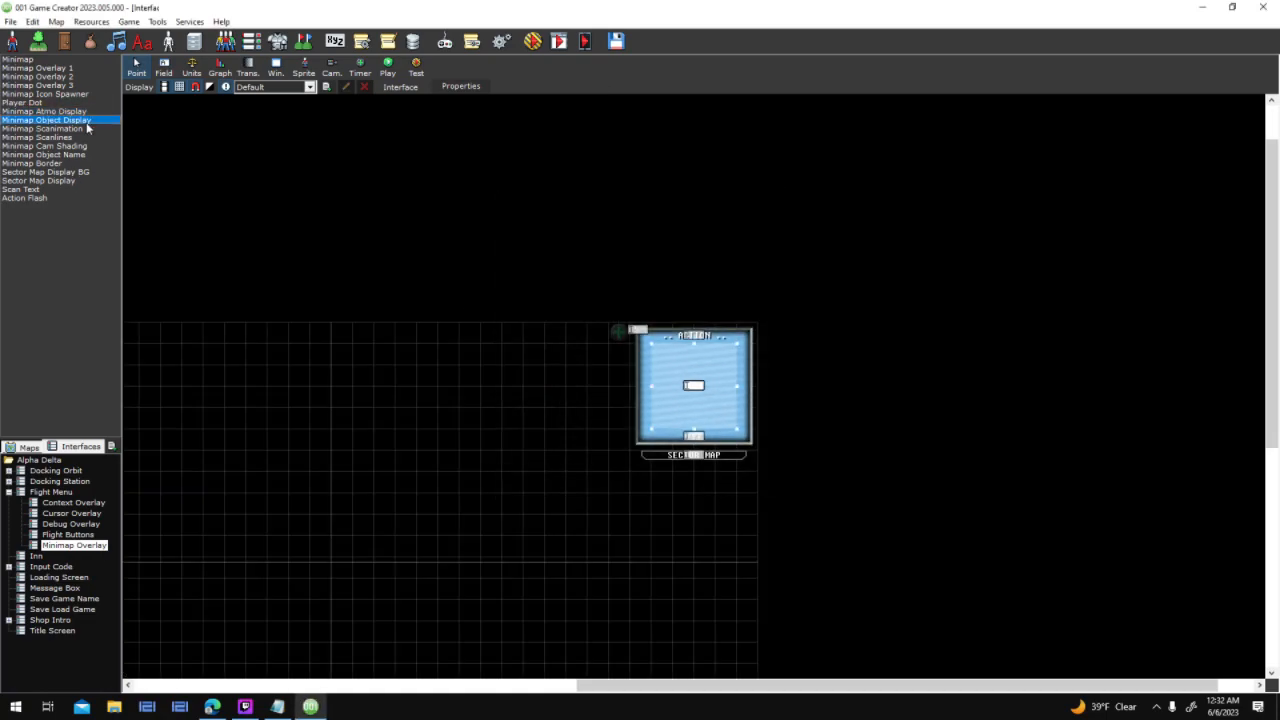
mouse_move(716, 409)
left_mouse_down()
mouse_move(718, 460)
mouse_move(714, 409)
left_mouse_up()
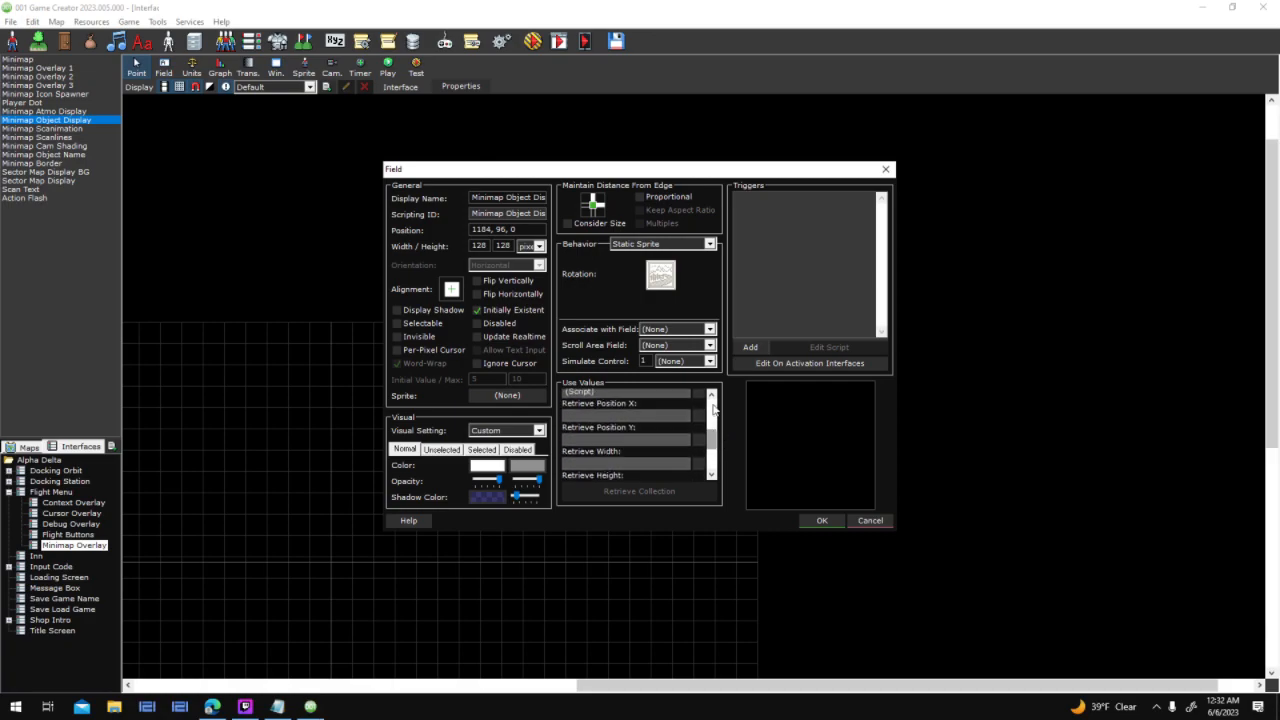
left_click(698, 395)
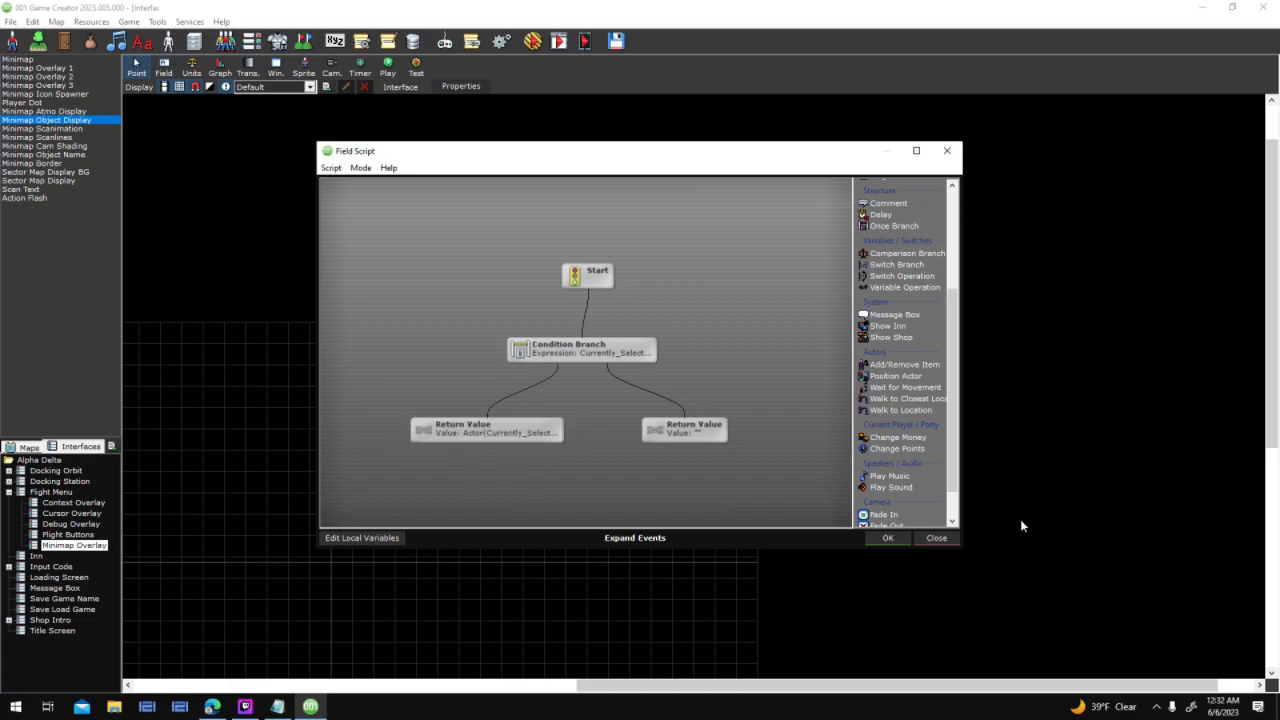
left_click(920, 539)
left_click(865, 522)
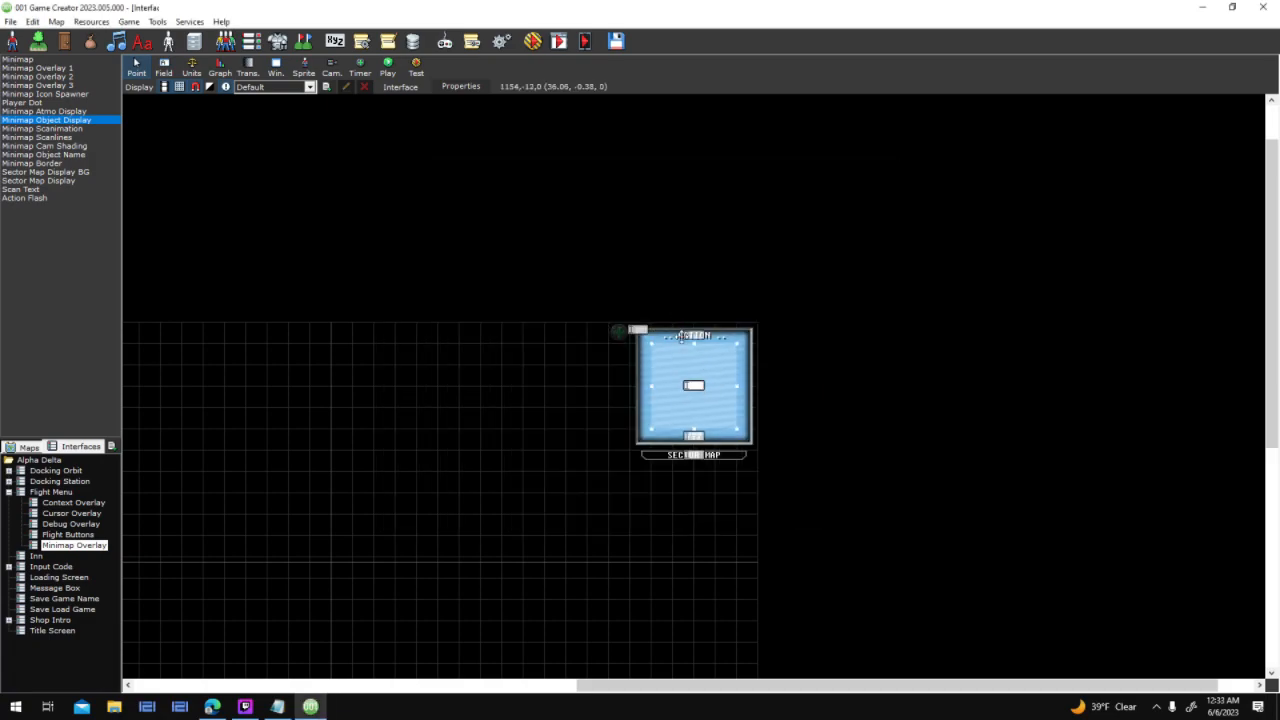
Examine the Retrieve Sprite script of the Minimap Atmo Display field, and close the script and the field settings
left_click(83, 113)
key("Return")
mouse_move(713, 419)
left_mouse_down()
mouse_move(713, 455)
mouse_move(699, 420)
left_mouse_up()
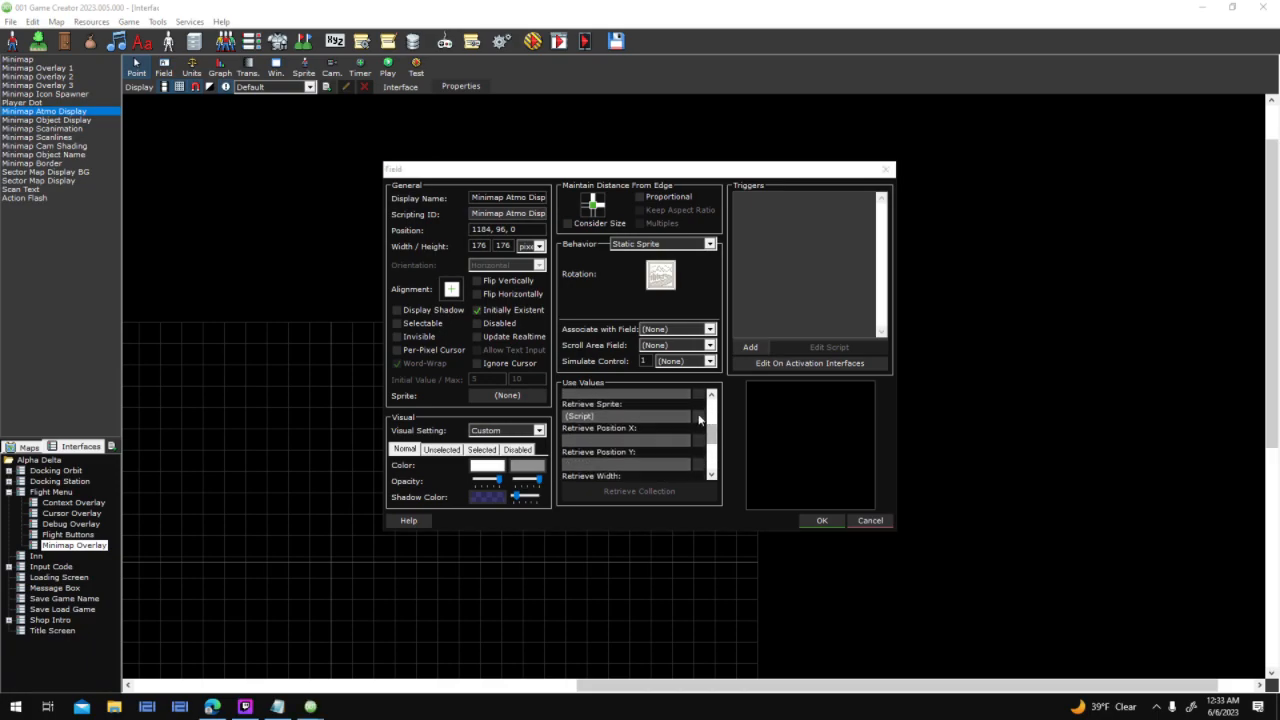
left_click(699, 420)
left_click(955, 533)
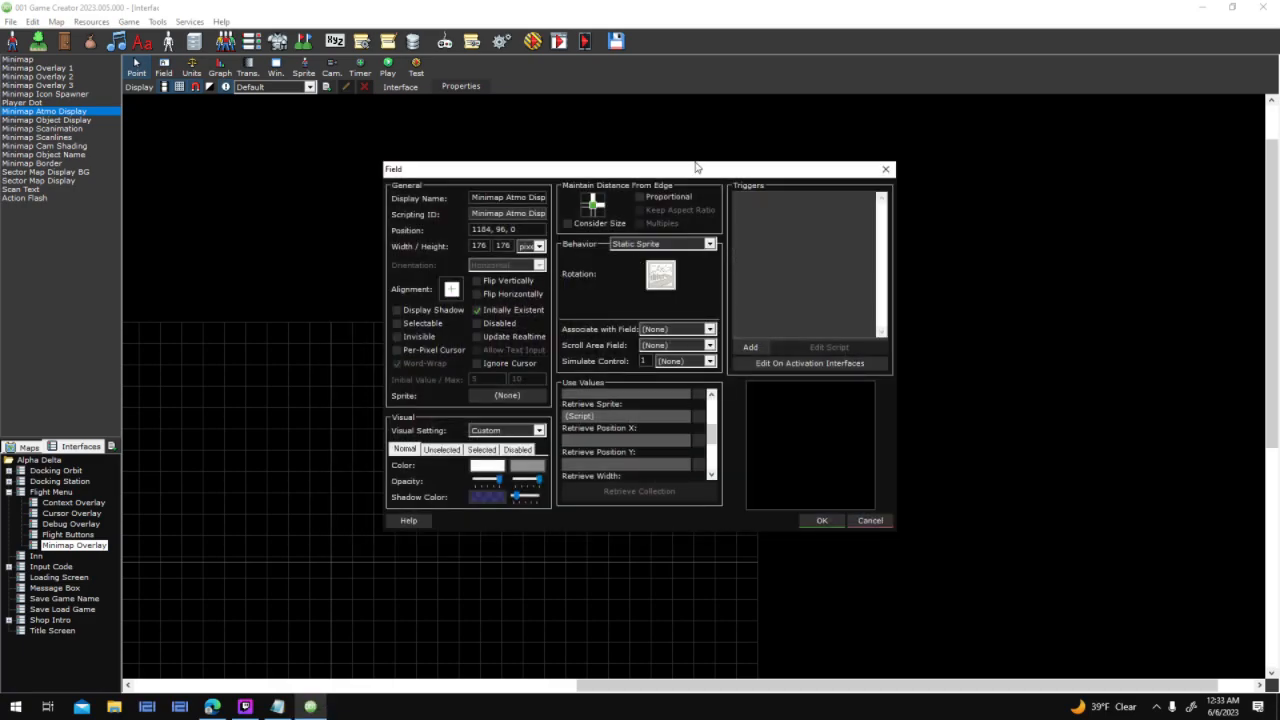
left_click(822, 520)
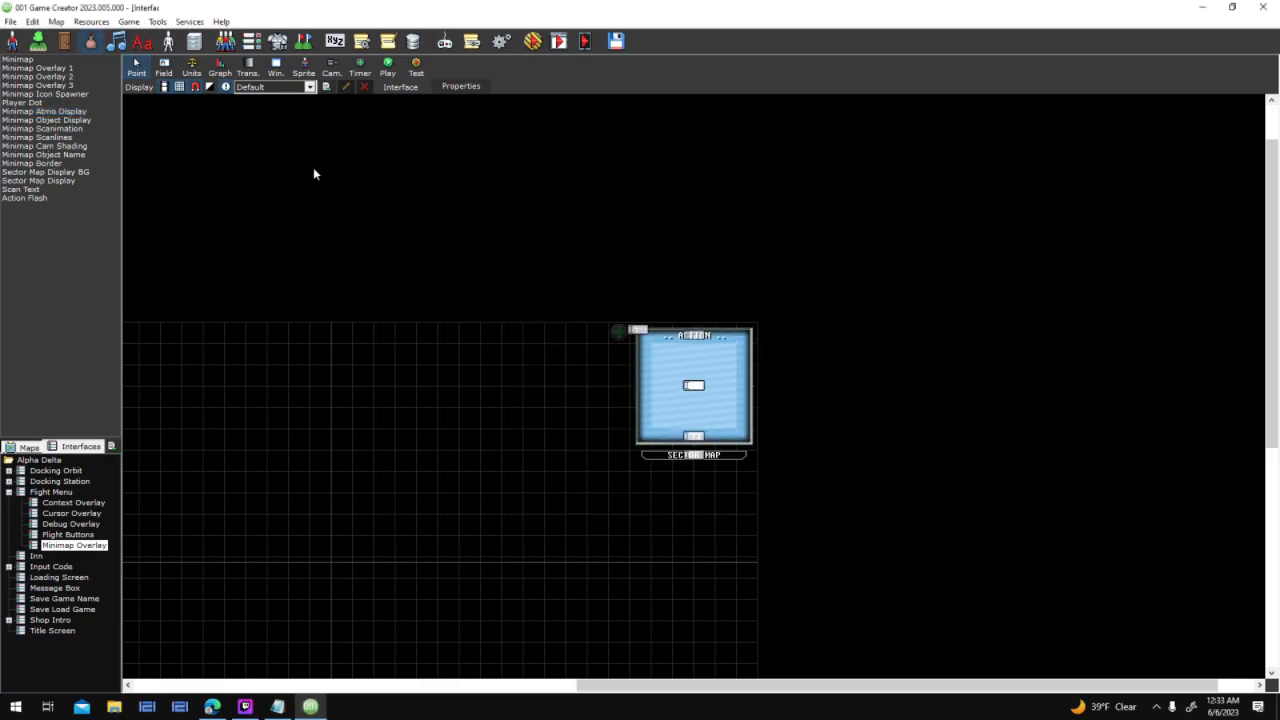
Find the atmosphere sprites under Space Objects > Planets in the Sprites resources and check the category of Atmosphere_BlackHole
left_click(950, 180)
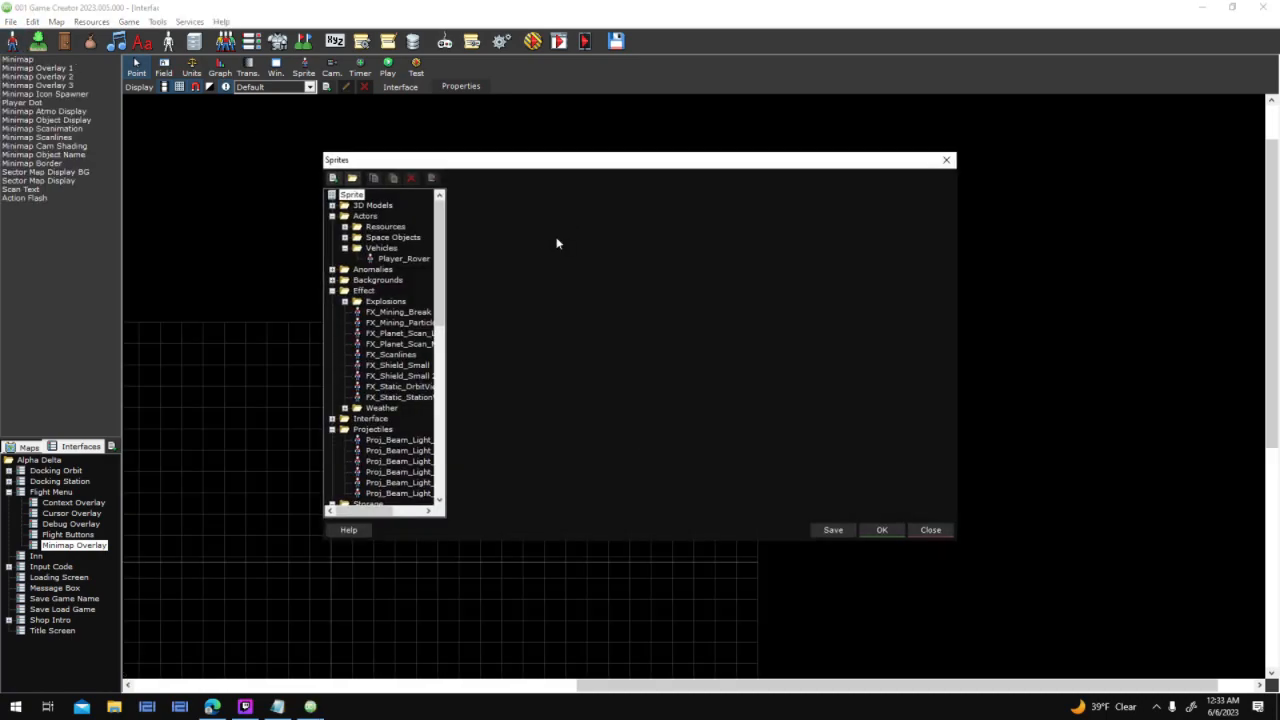
scroll(400, 472, "down", 4)
scroll(401, 312, "up", 4)
left_click(332, 291)
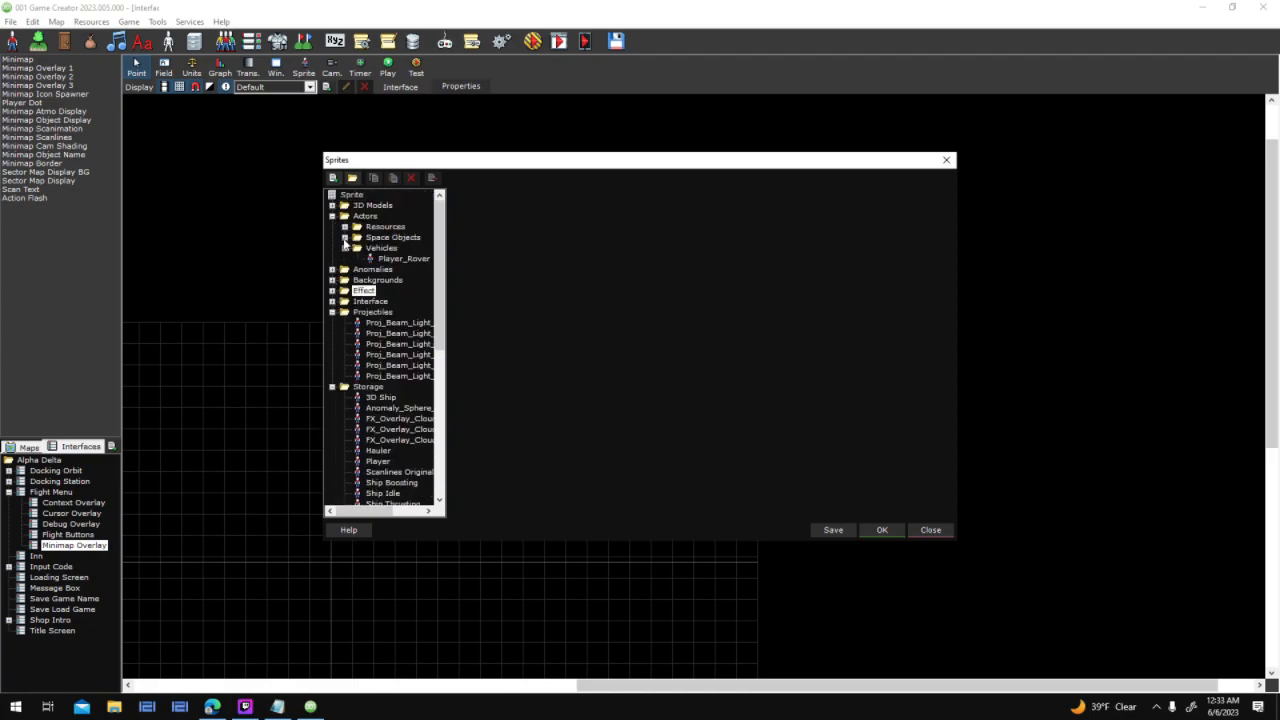
left_click(344, 238)
left_click(410, 280)
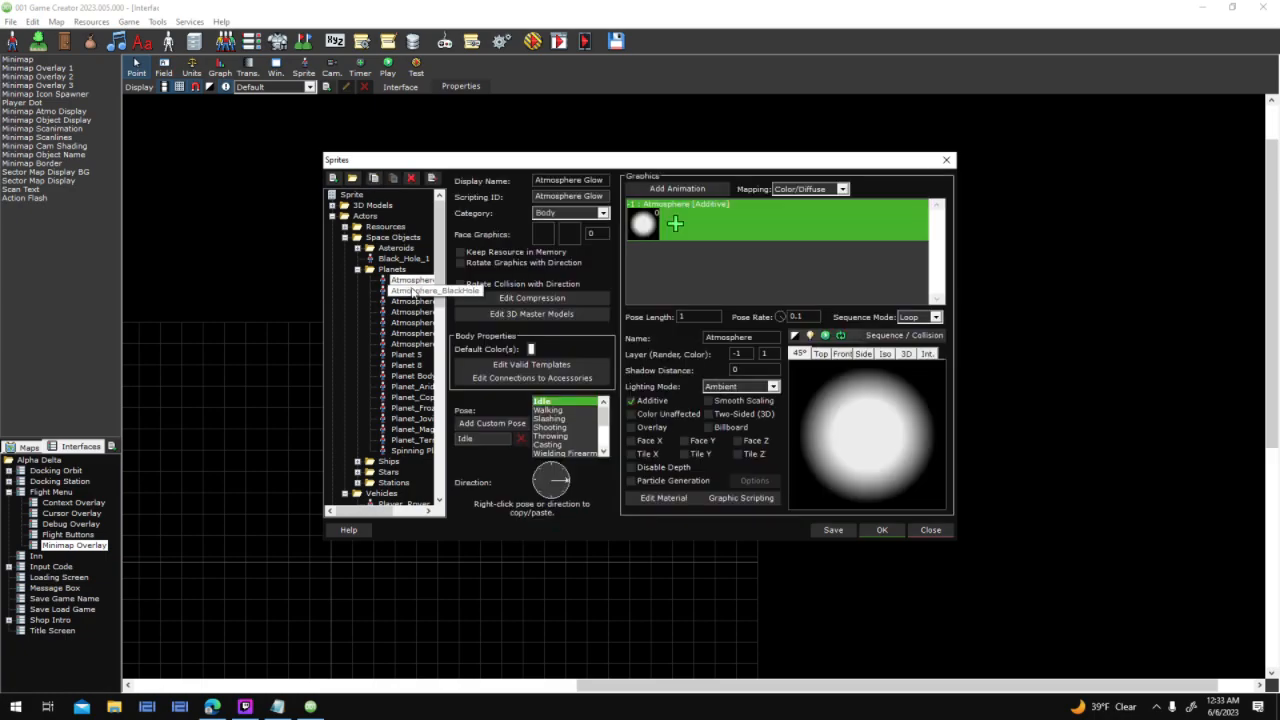
left_click(603, 213)
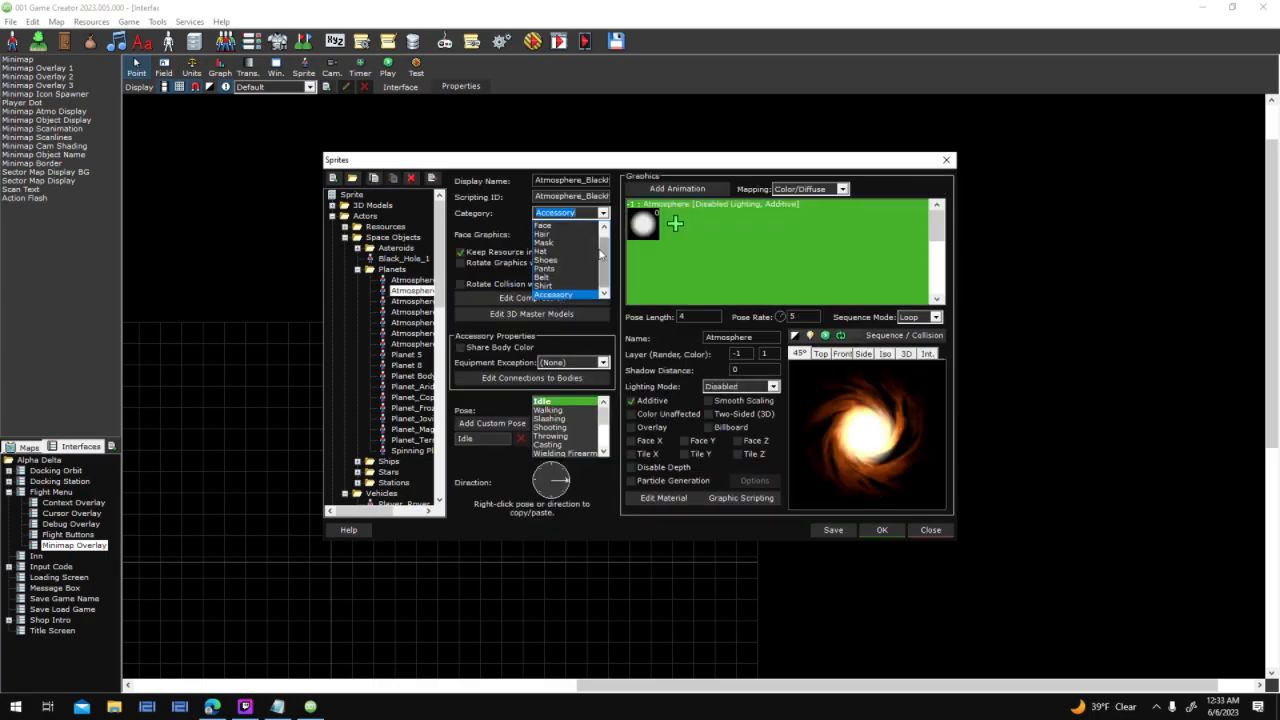
left_click(559, 296)
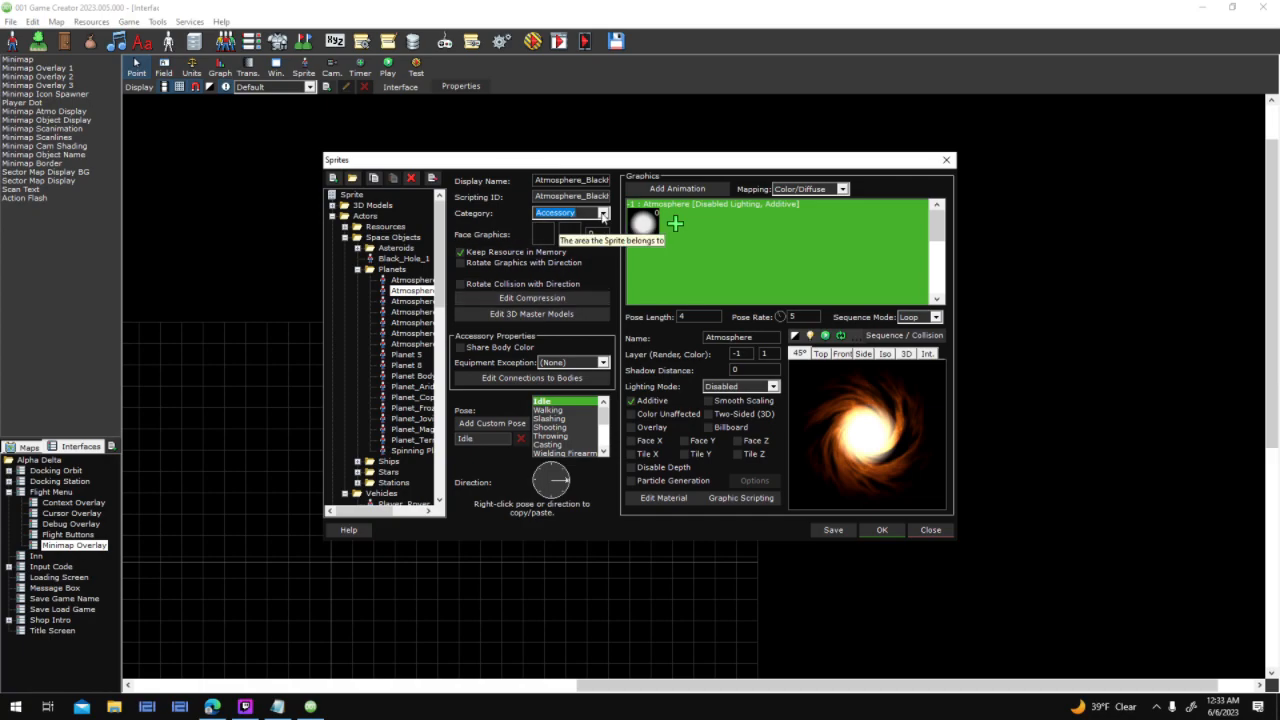
Compare the gaseous, medium, sun and large atmosphere sprites with Planet_Arid_1, and close the sprites without saving
left_click(412, 301)
left_click(425, 322)
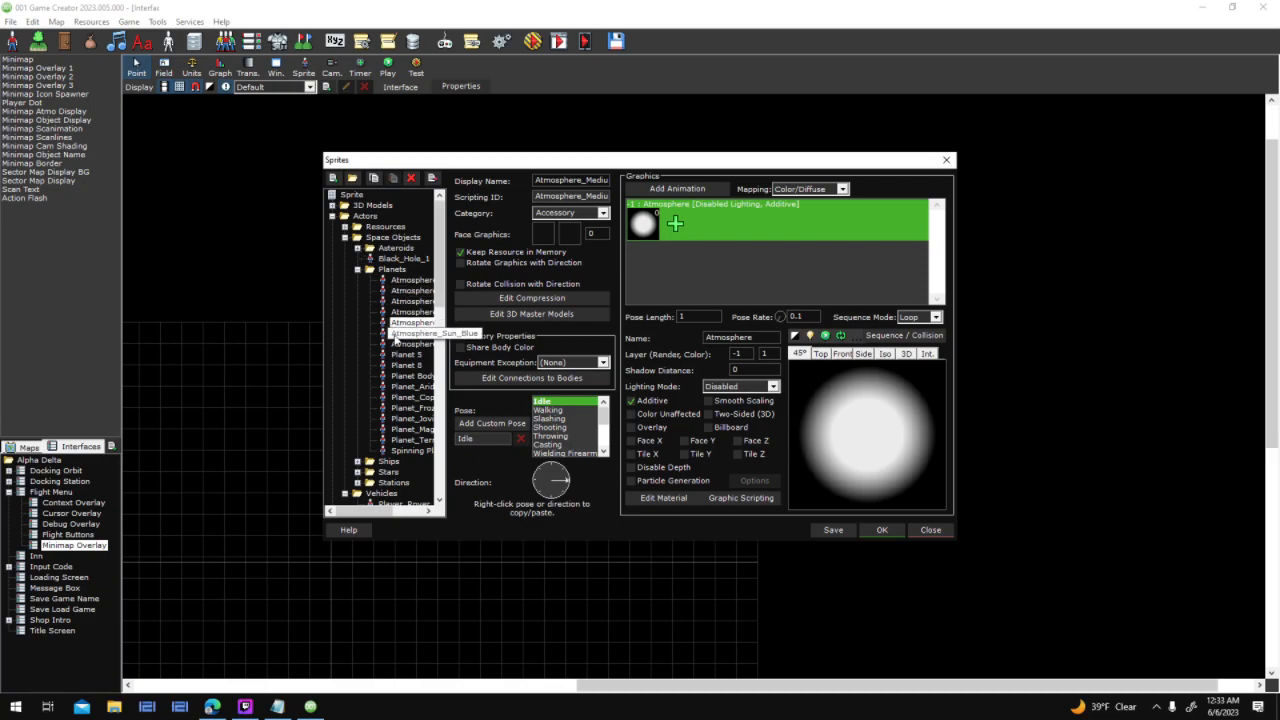
left_click(412, 301)
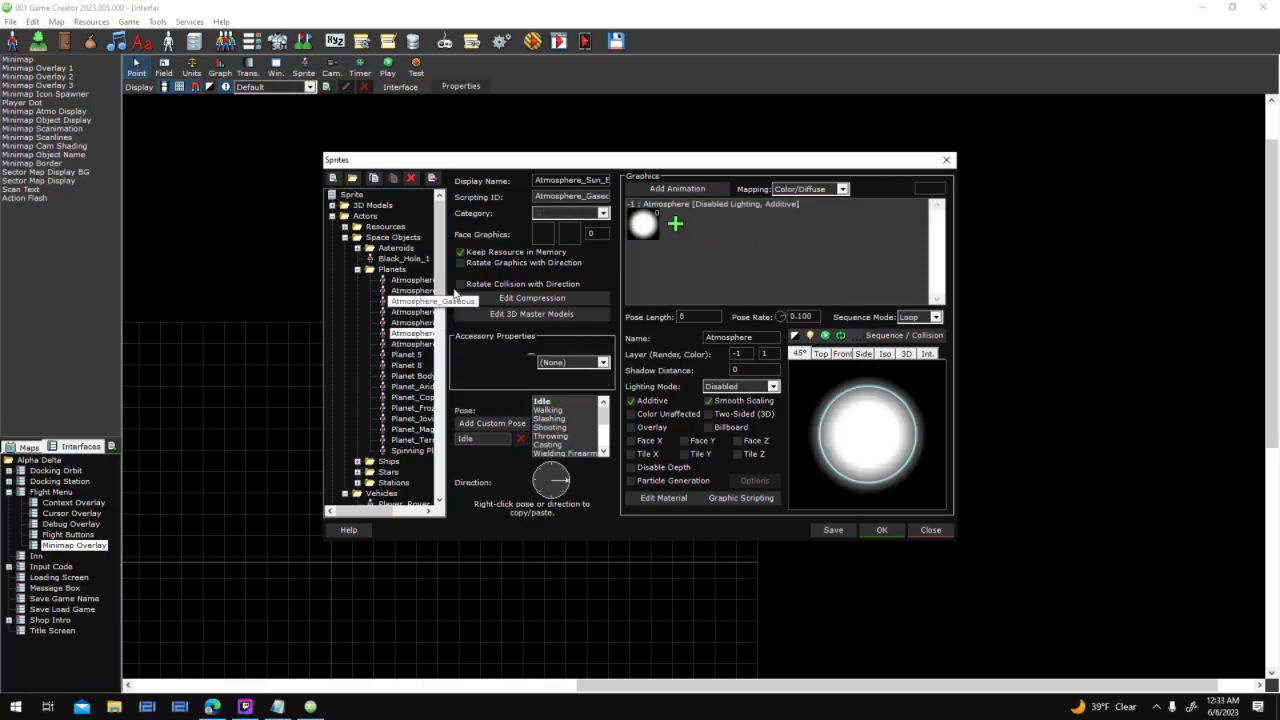
left_click(412, 343)
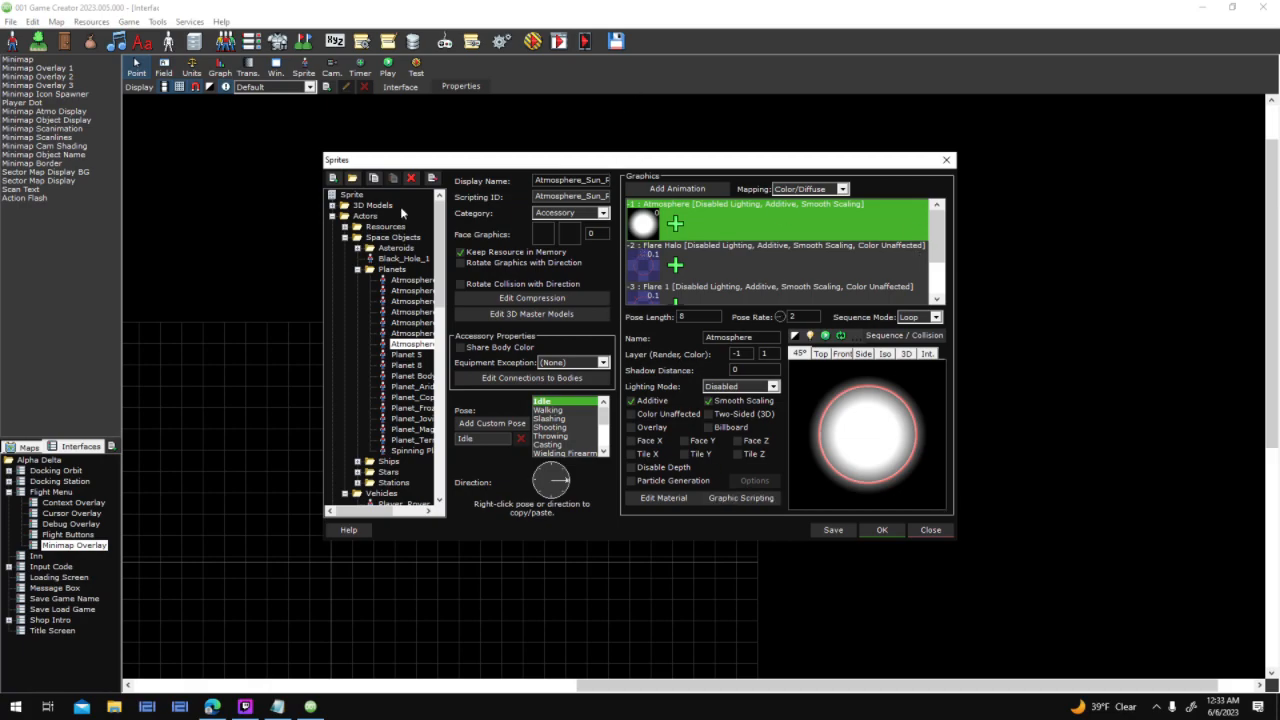
left_click(420, 390)
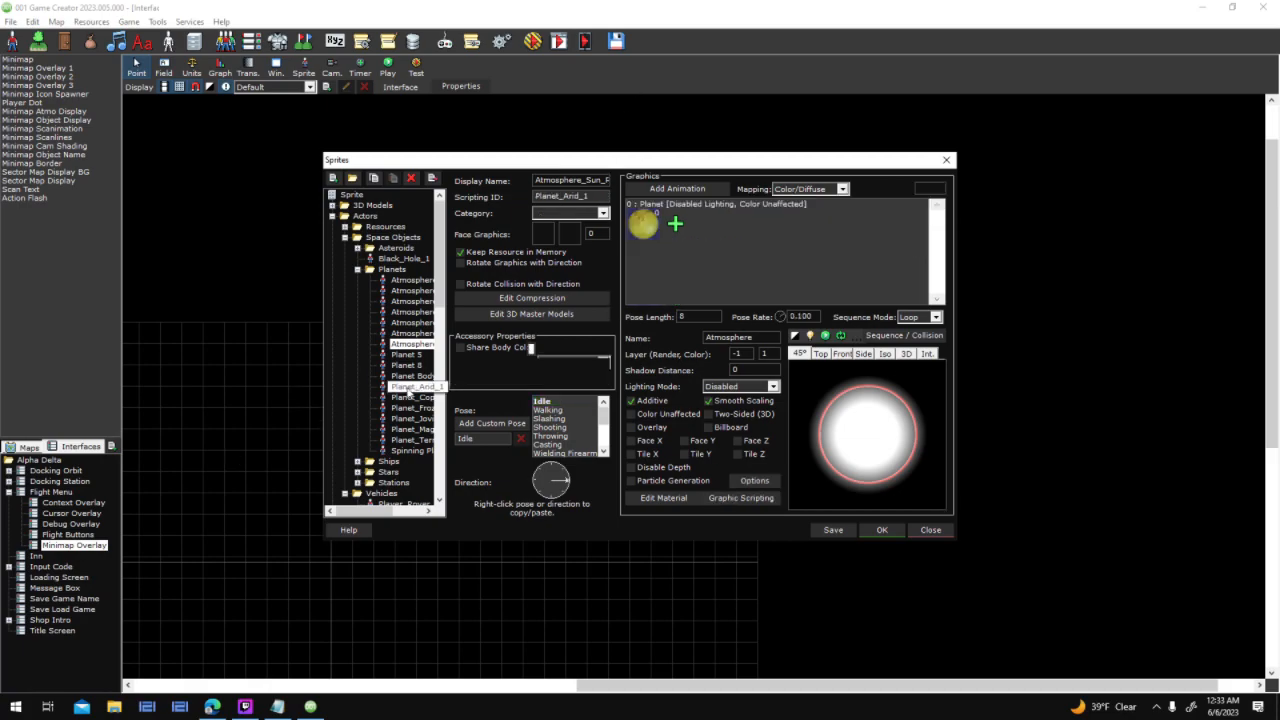
left_click(403, 300)
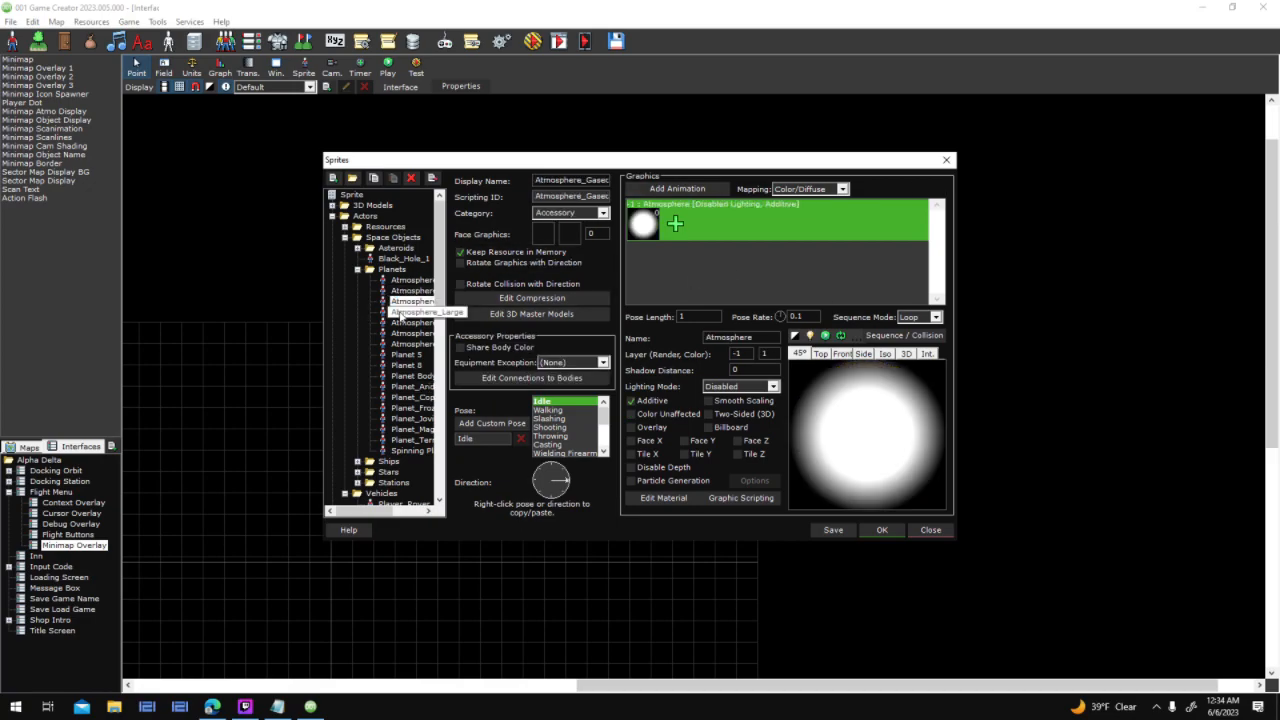
left_click(393, 313)
left_click(938, 535)
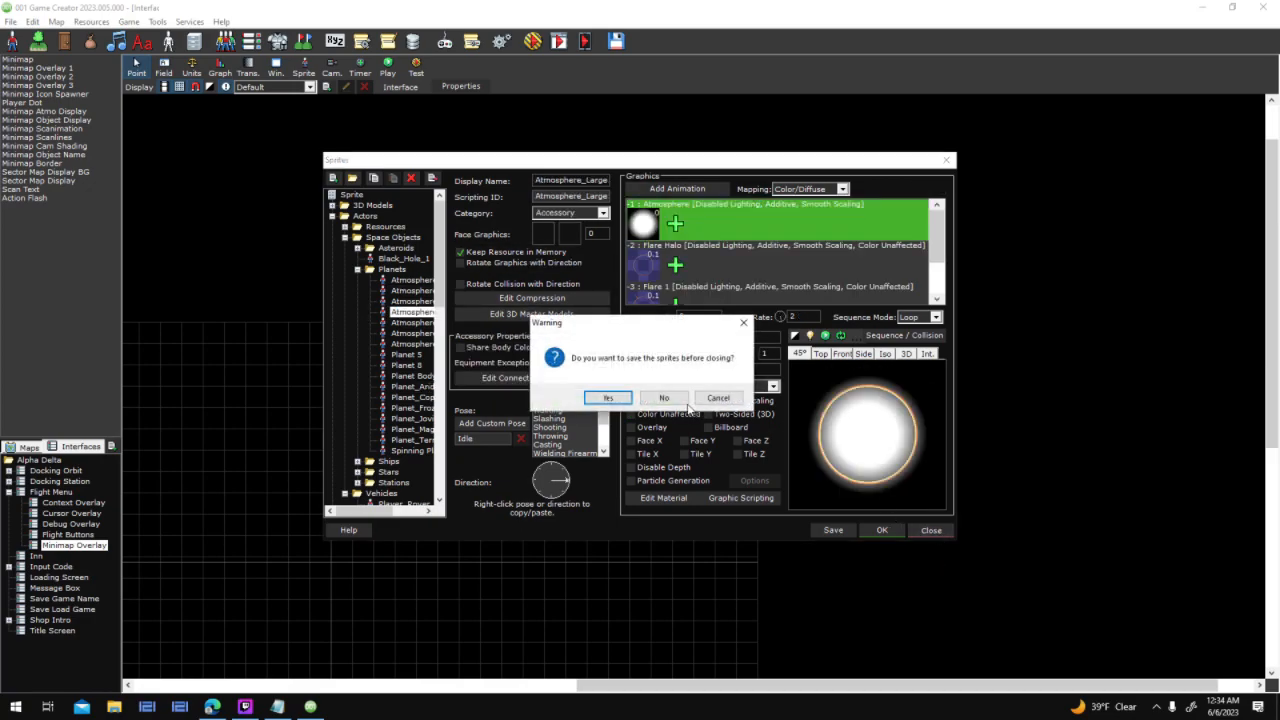
left_click(685, 399)
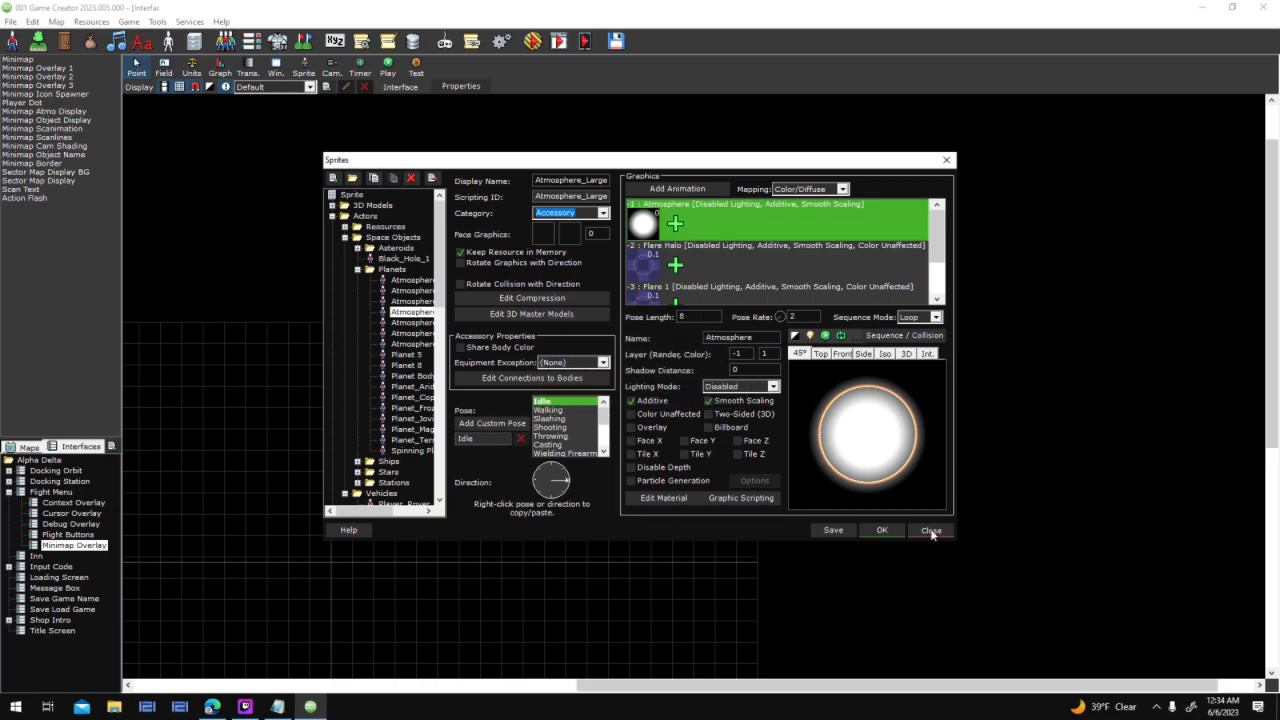
left_click(931, 532)
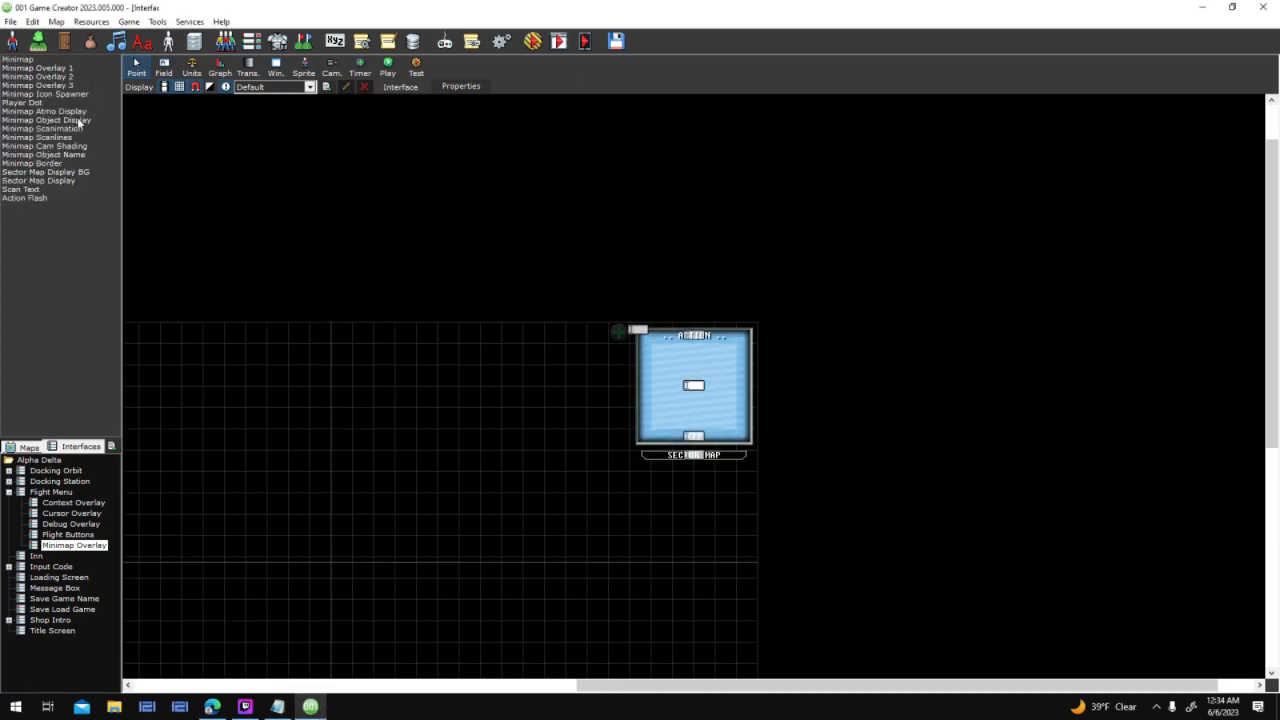
Reopen the Retrieve Sprite script of the Minimap Atmo Display field
left_click(78, 120)
left_click(86, 111)
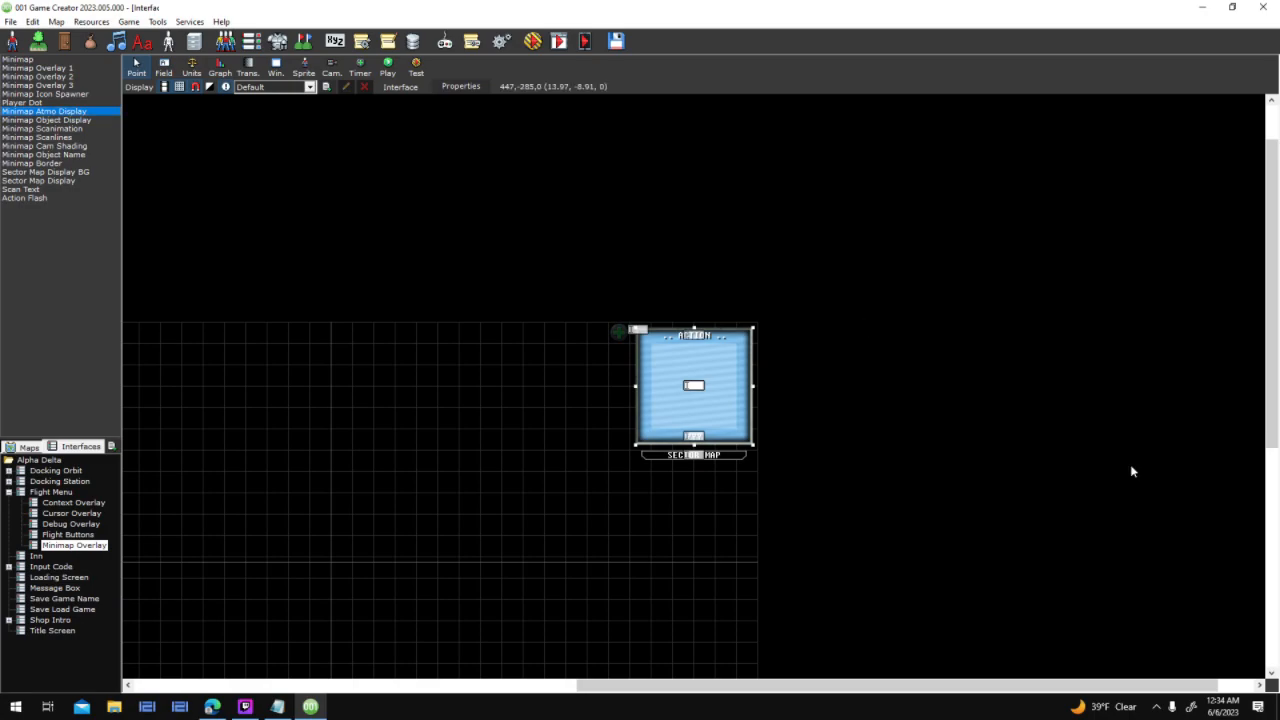
middle_click_drag(320, 450, 629, 316)
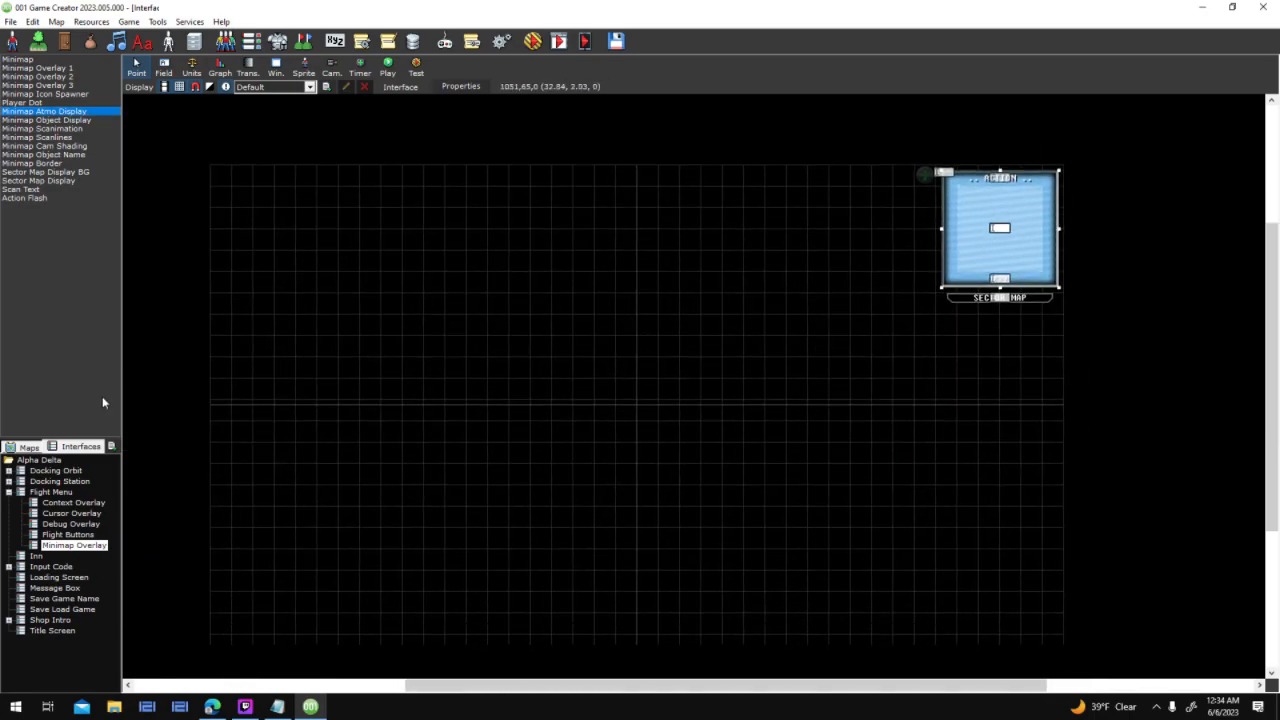
double_click(79, 113)
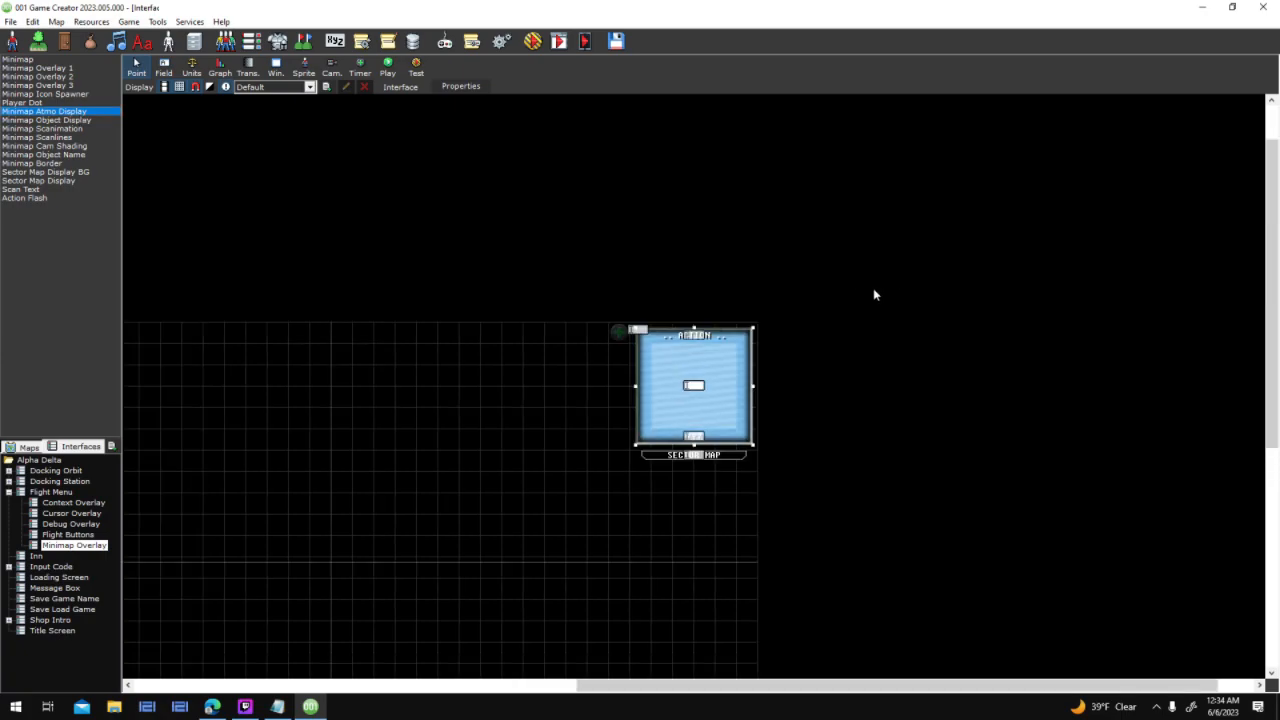
double_click(693, 355)
left_click_drag(713, 415, 718, 444)
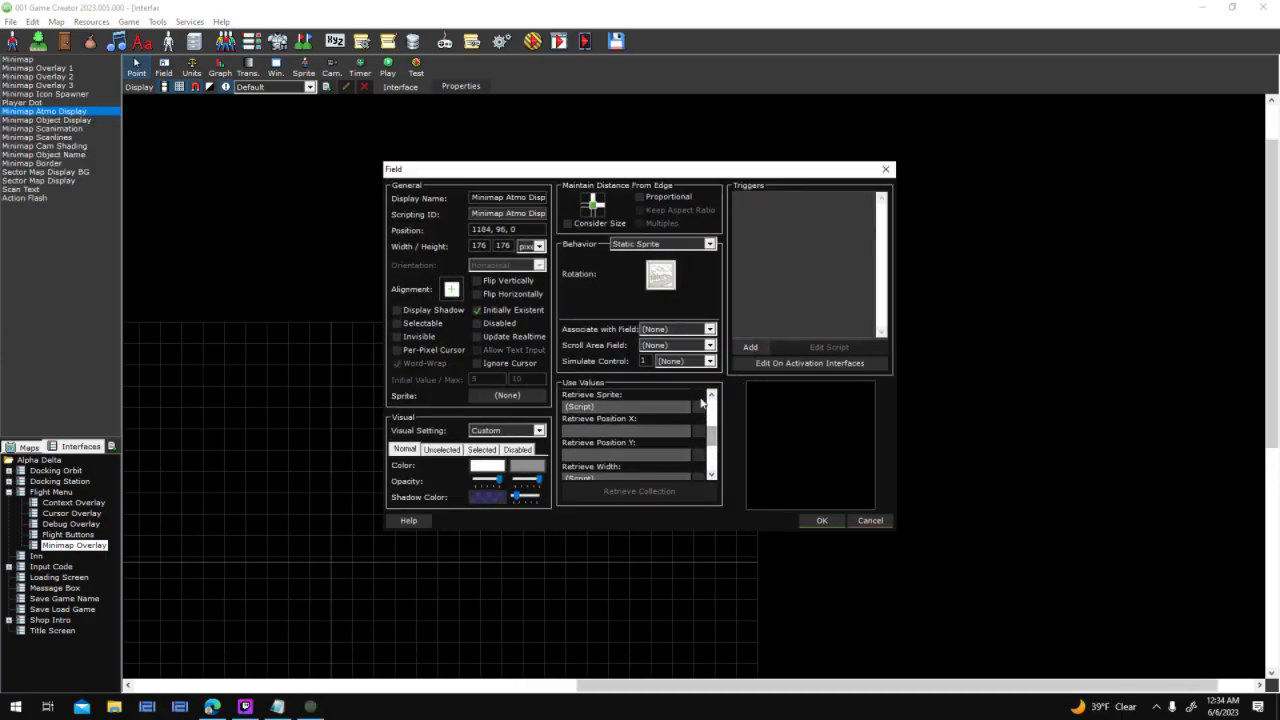
left_click(697, 407)
Look up the Body/Clothing value for the atmosphere Return Value event, examine its Body and Accessory categories, and cancel out of the event
double_click(469, 441)
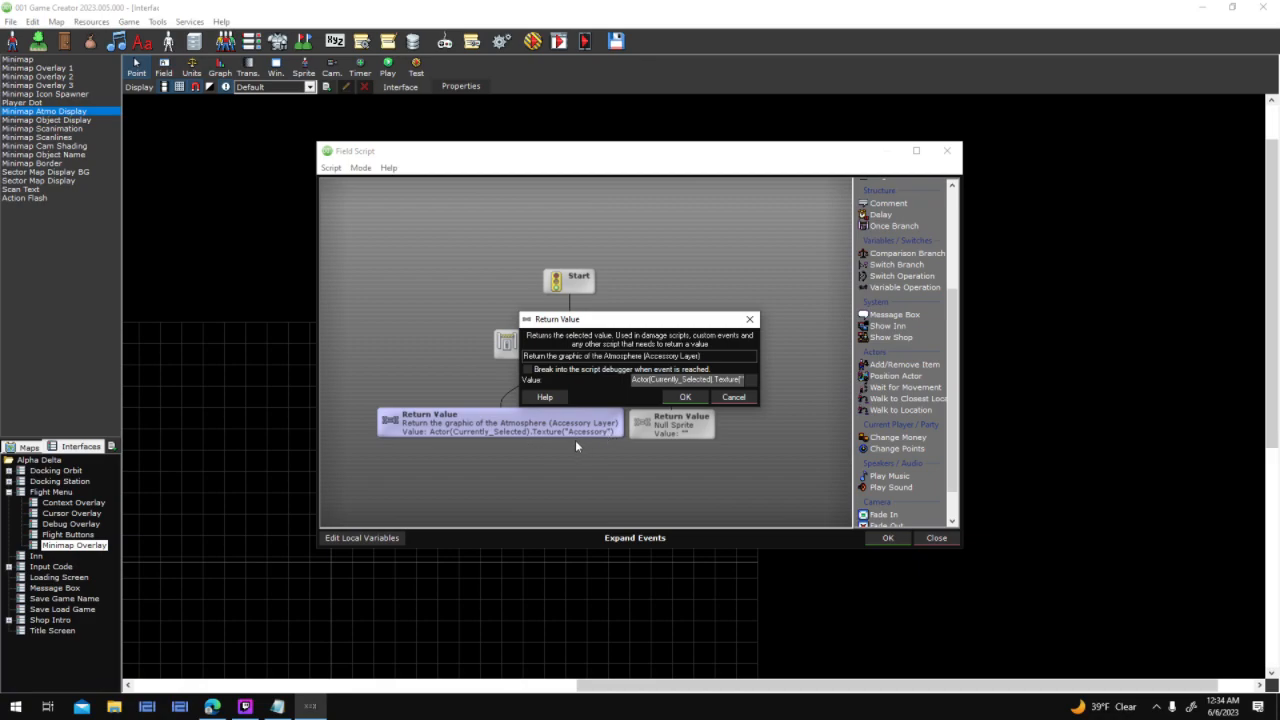
left_click(754, 382)
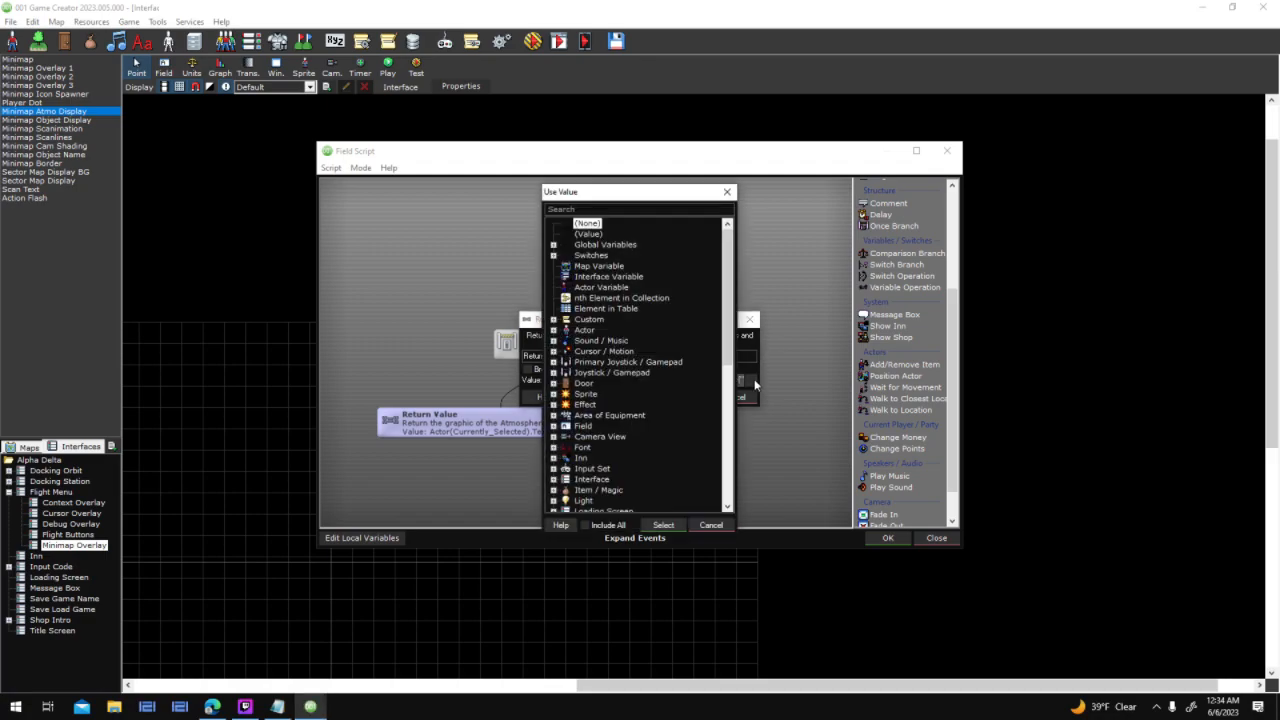
type("body")
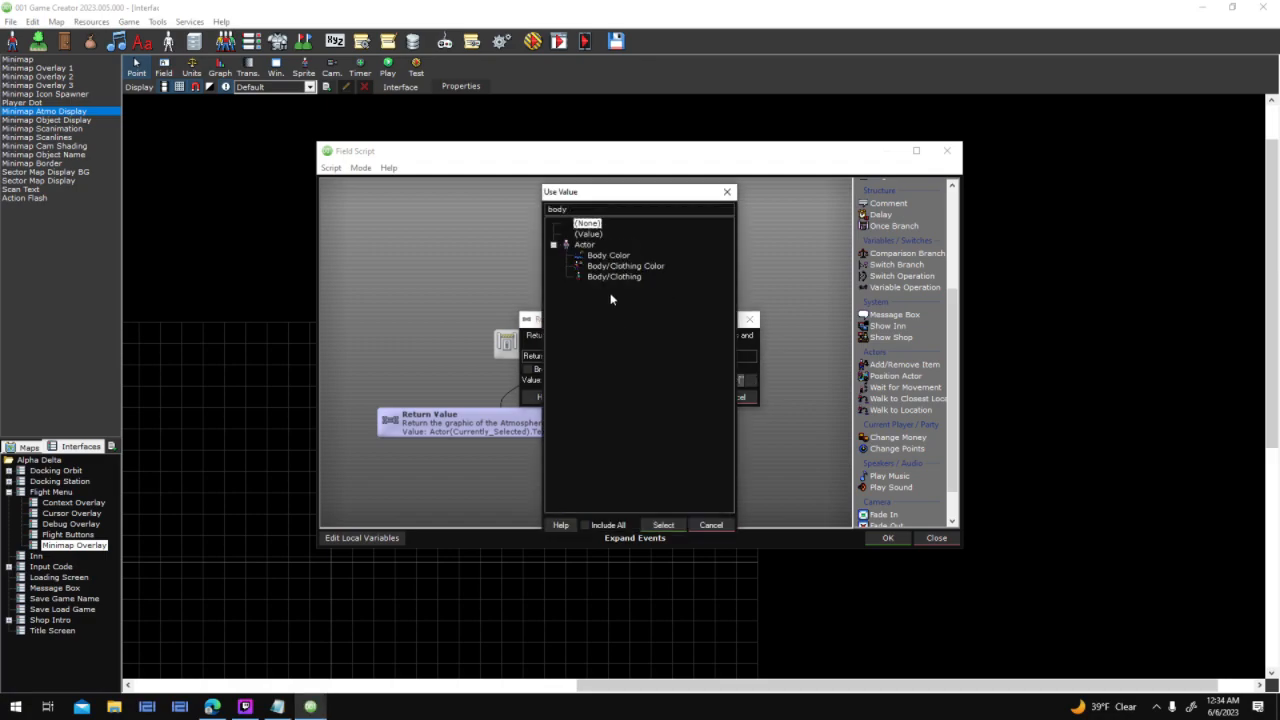
left_click(600, 275)
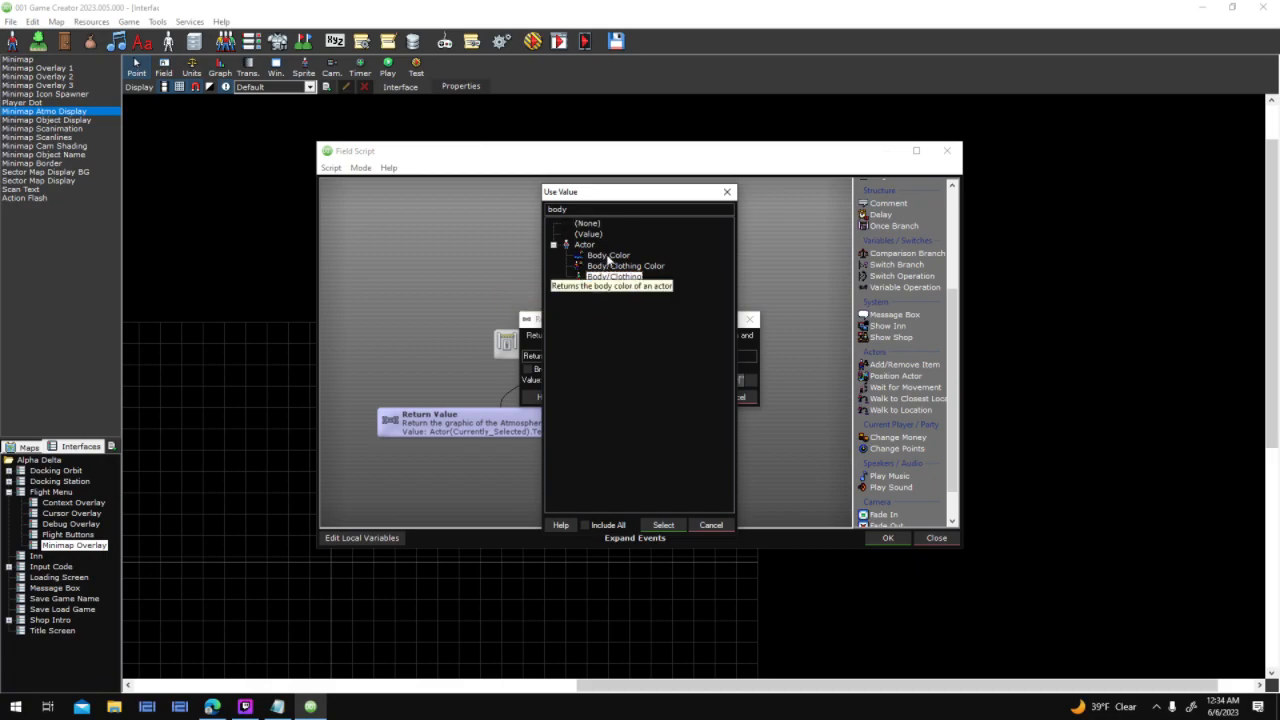
double_click(614, 276)
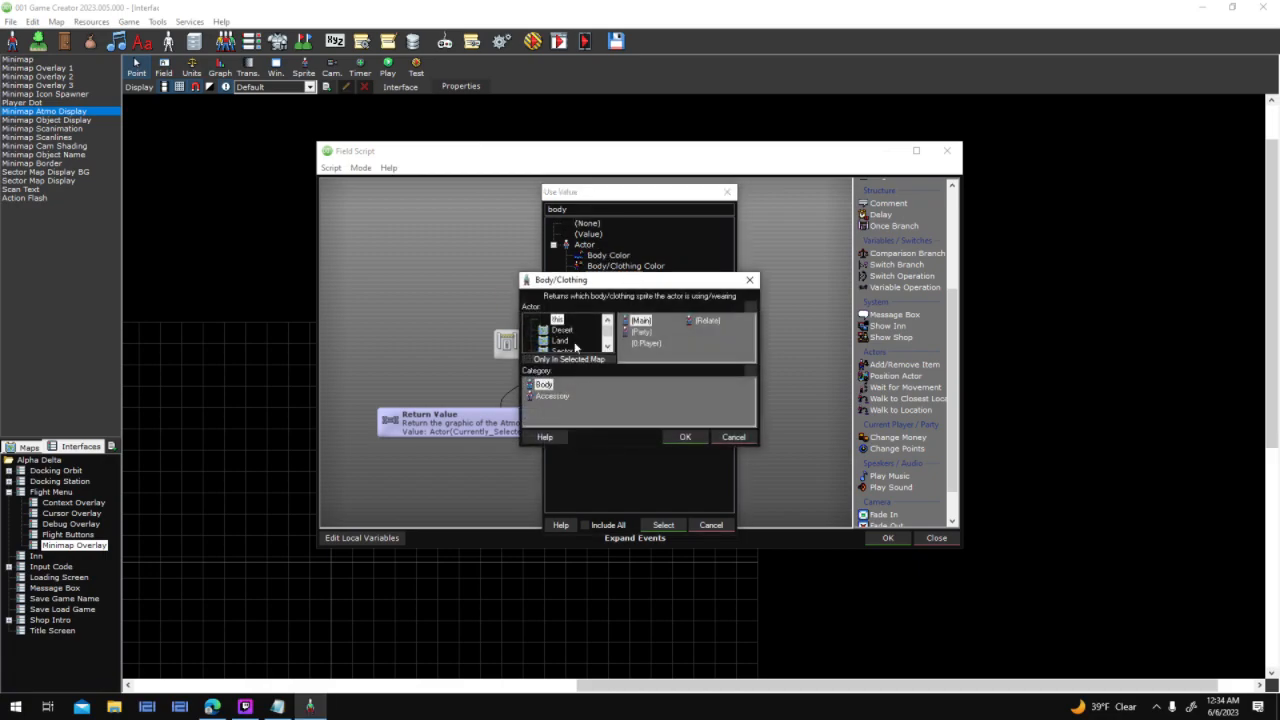
left_click(556, 397)
left_click(549, 386)
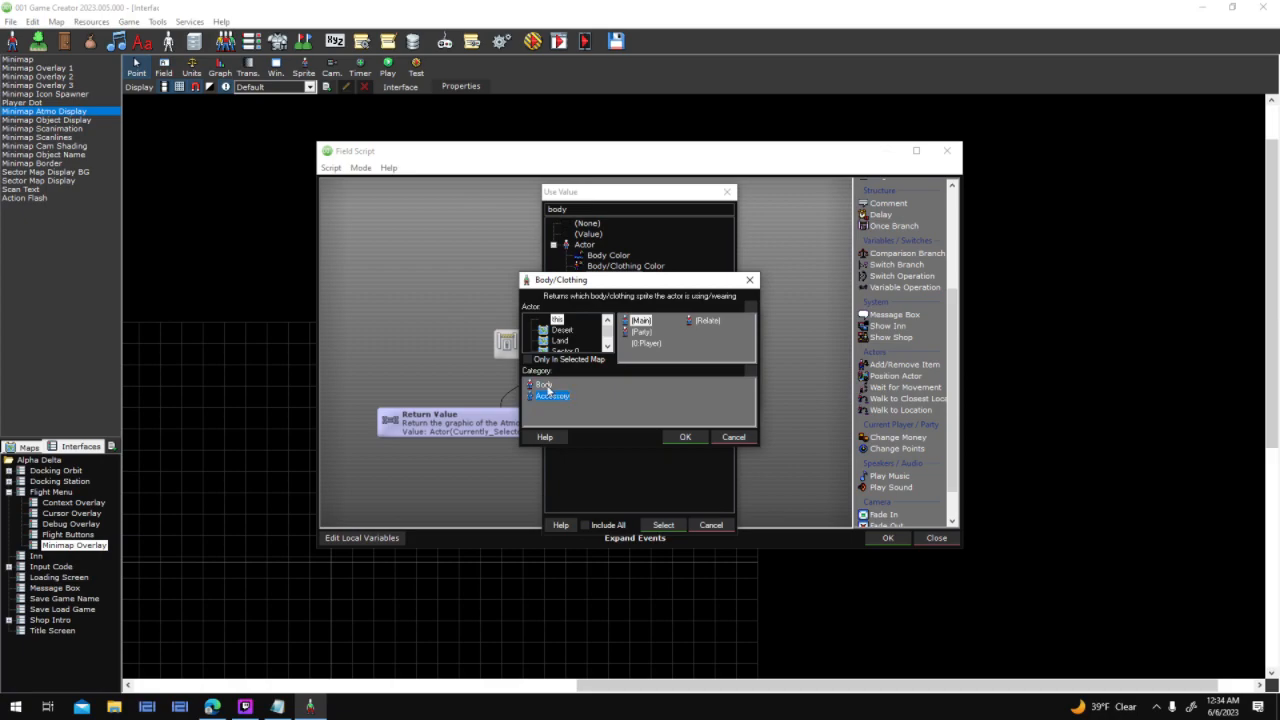
left_click(533, 386)
left_click(555, 397)
left_click(731, 436)
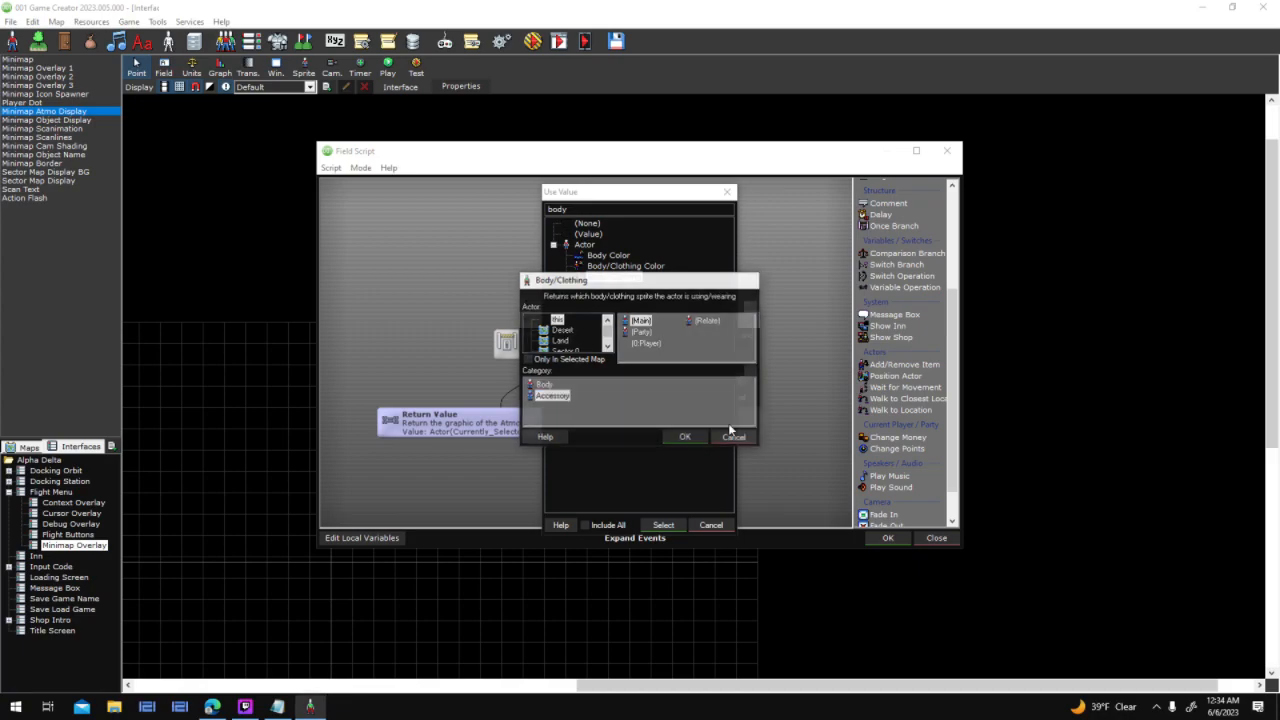
left_click(711, 525)
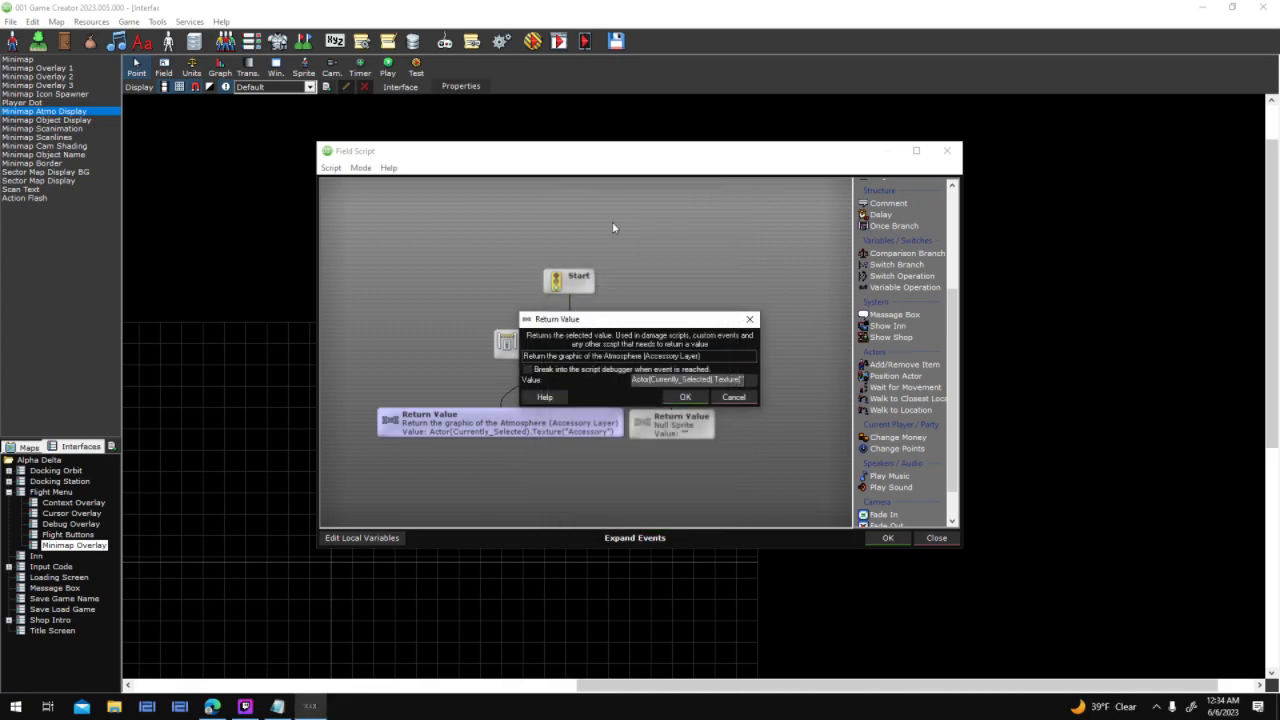
left_click(736, 399)
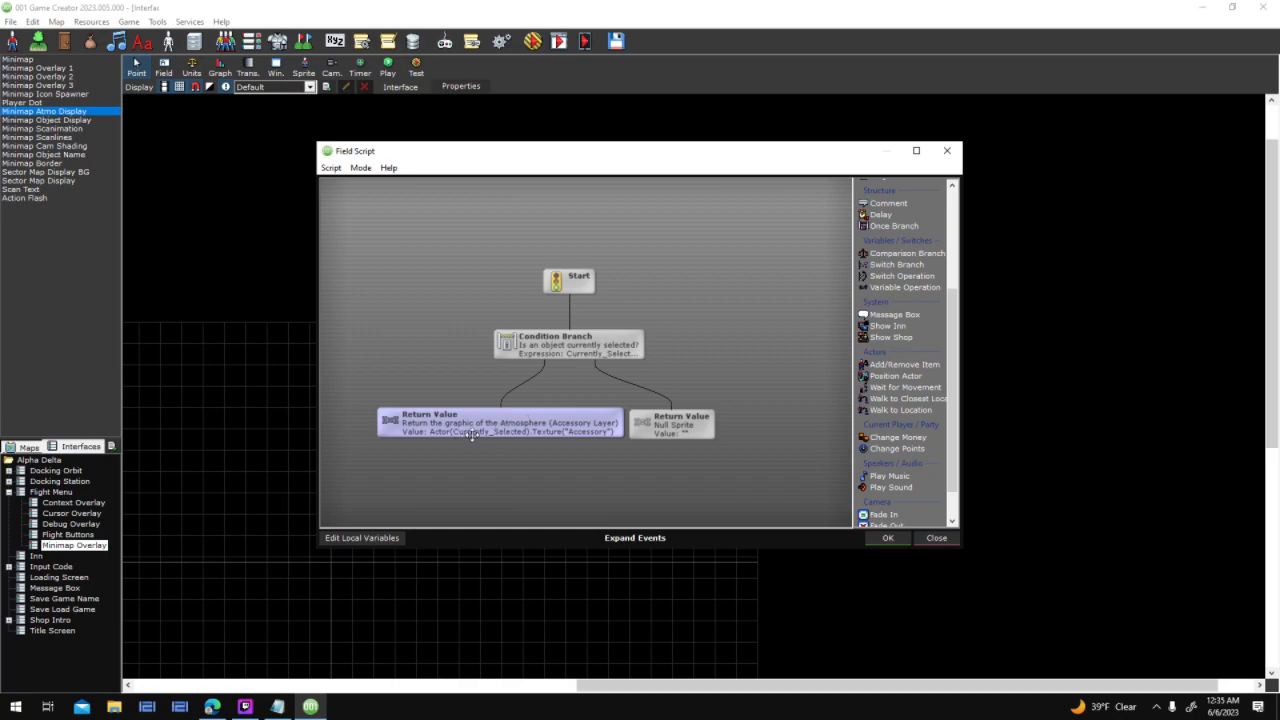
double_click(590, 420)
key("BackSpace")
key("BackSpace")
key("BackSpace")
key("BackSpace")
key("BackSpace")
key("BackSpace")
key("BackSpace")
key("BackSpace")
key("BackSpace")
key("BackSpace")
key("BackSpace")
key("BackSpace")
key("BackSpace")
key("BackSpace")
key("BackSpace")
key("BackSpace")
key("BackSpace")
key("BackSpace")
type("\"mai")
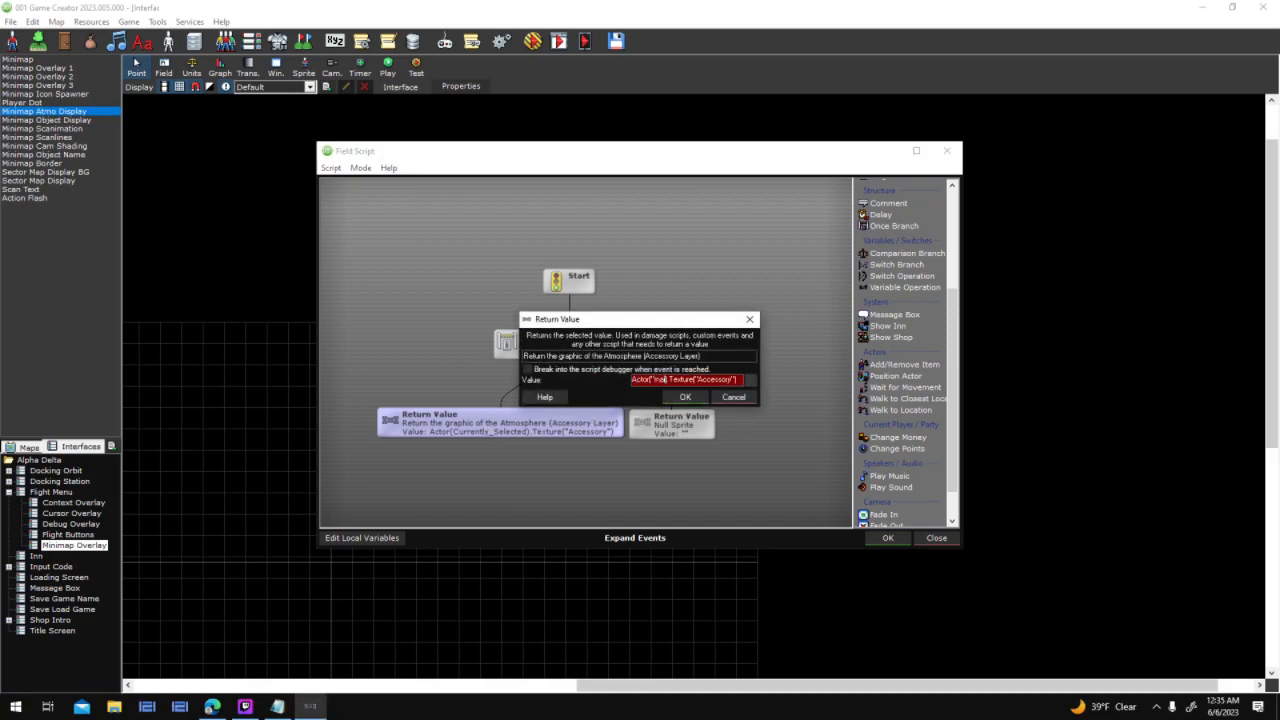
key("BackSpace")
key("BackSpace")
key("BackSpace")
key("BackSpace")
type("Current")
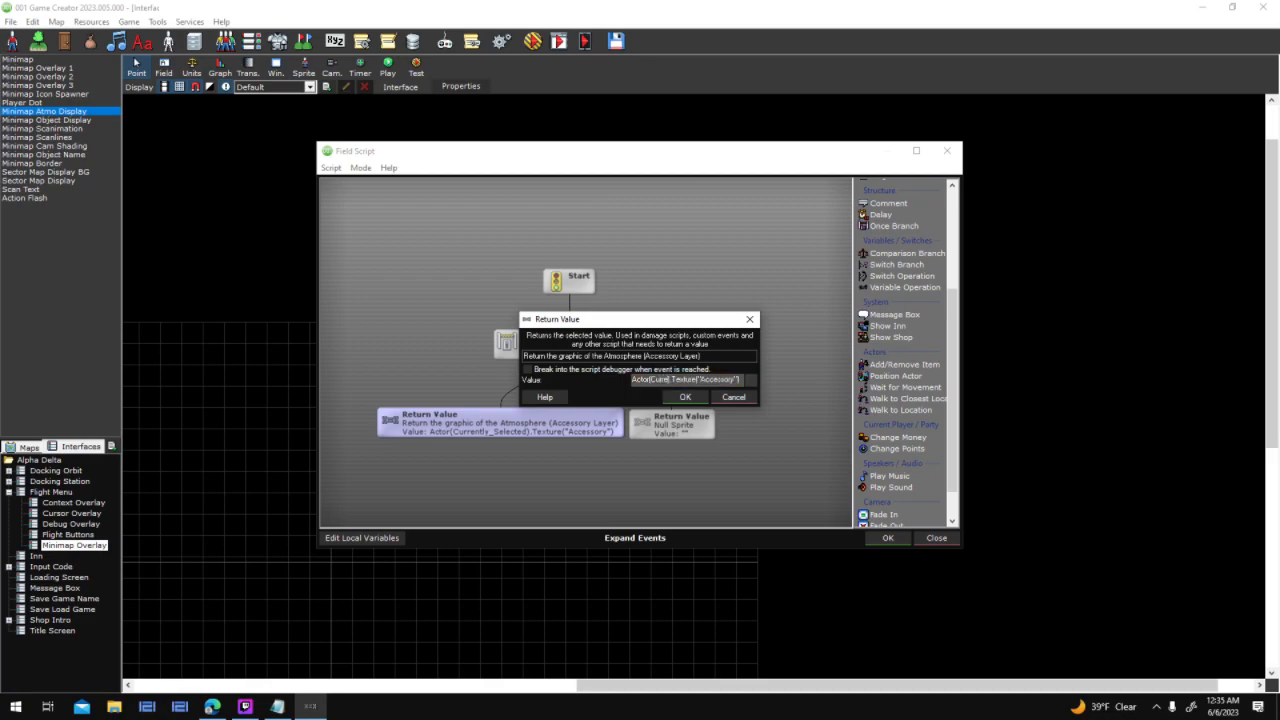
type("ly_Selected")
key("BackSpace")
type("d")
left_click_drag(650, 380, 718, 380)
key("ctrl+a")
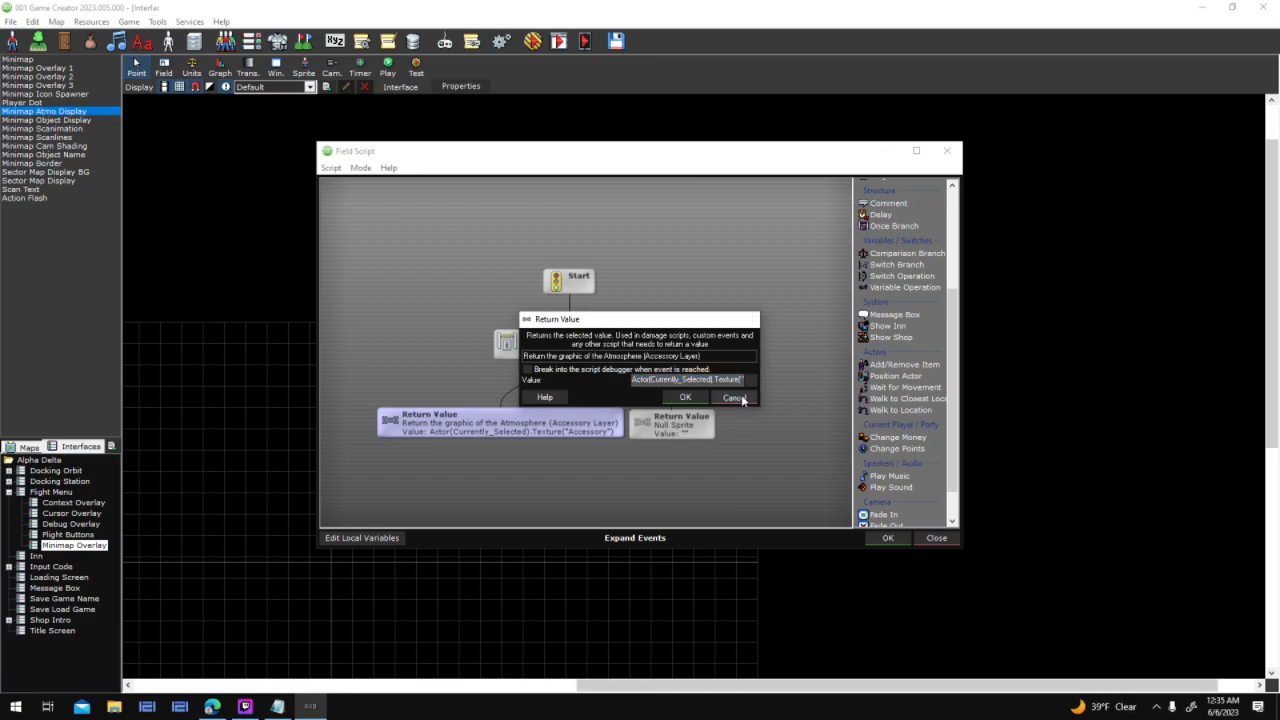
left_click(737, 397)
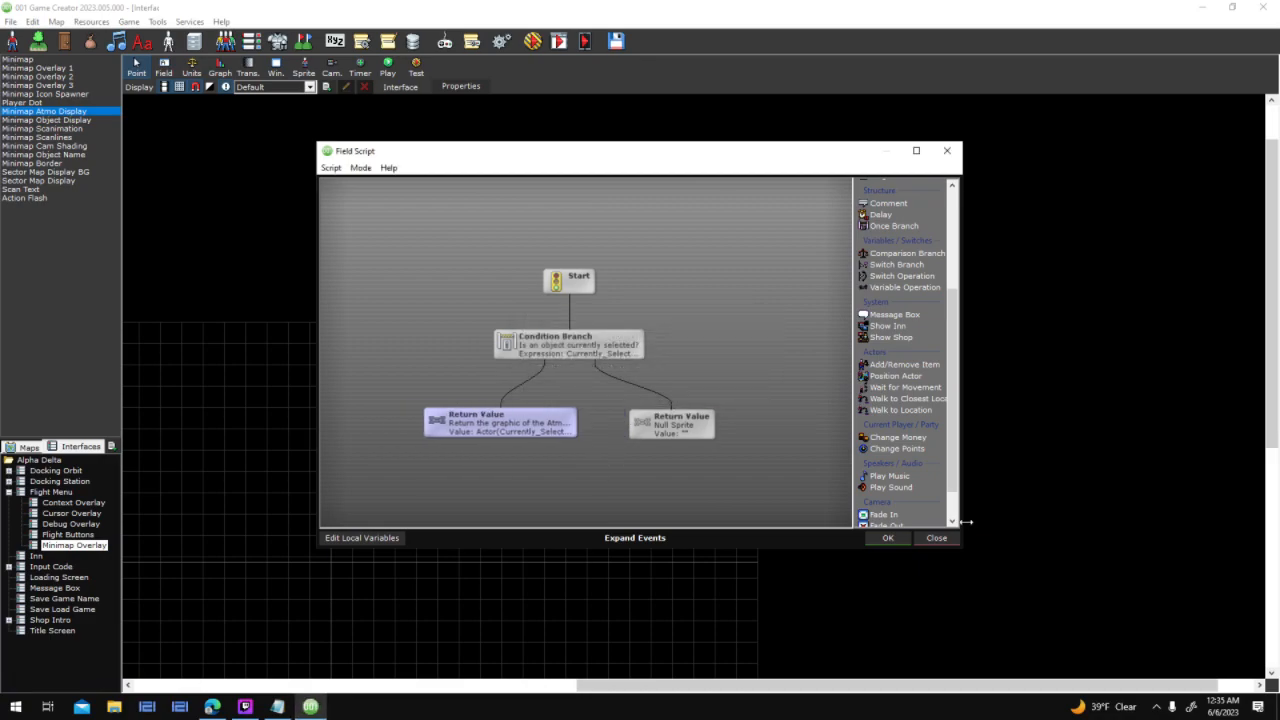
Close the field script and inspect the Retrieve Width, Height and Color 1 entries, moving the Field window clear of the minimap
left_click(950, 542)
left_click_drag(713, 430, 714, 462)
left_click_drag(768, 170, 1148, 181)
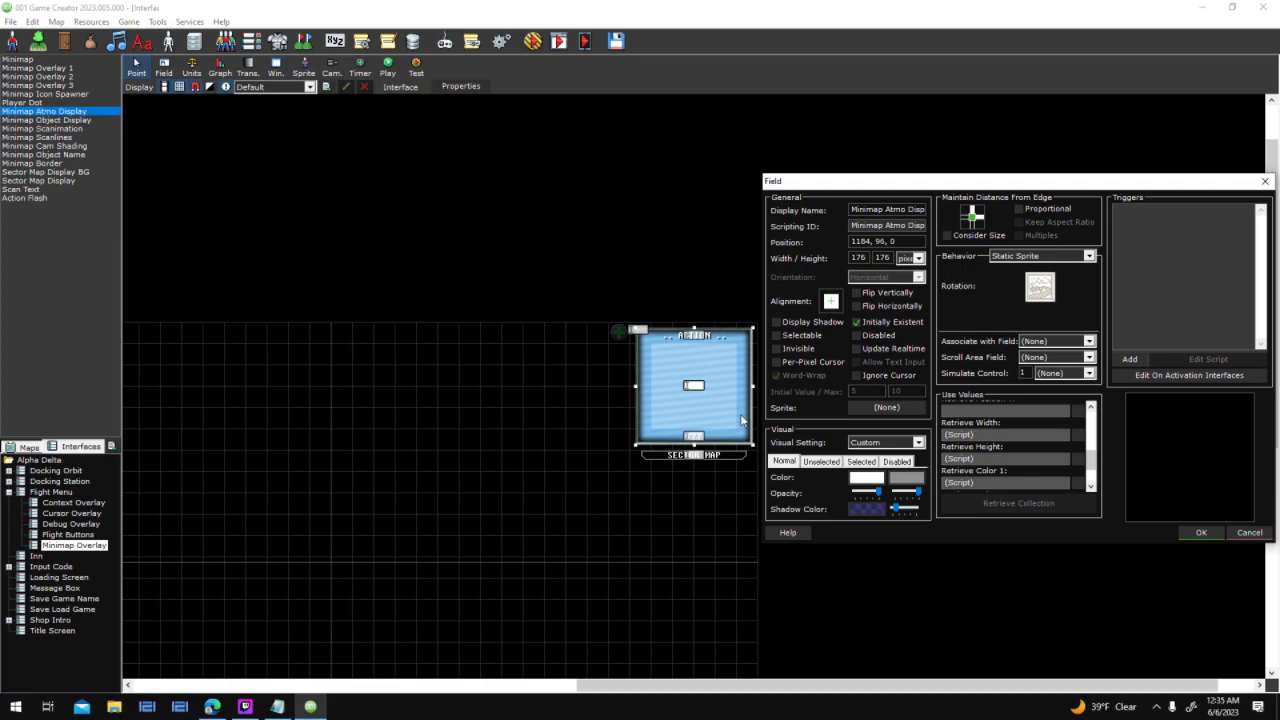
left_click_drag(1055, 183, 461, 142)
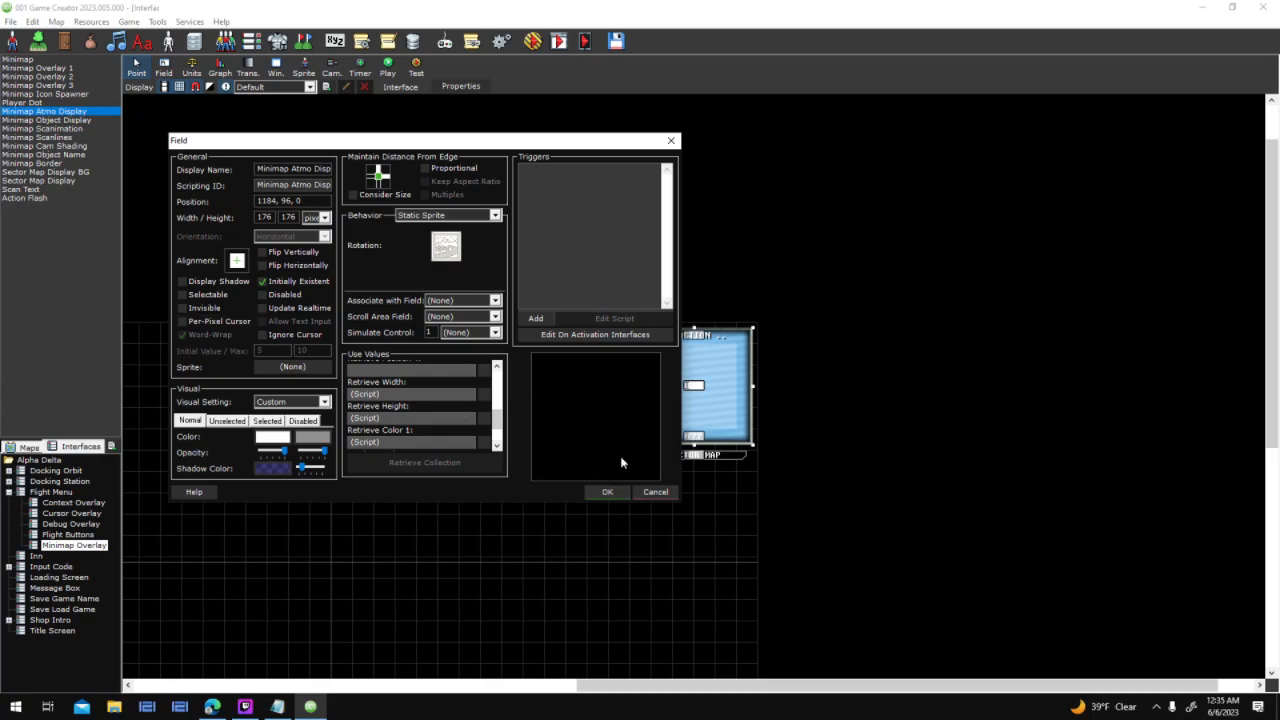
Close the Field window and test-run the game, selecting the green planet to show it in the object cam
left_click(629, 492)
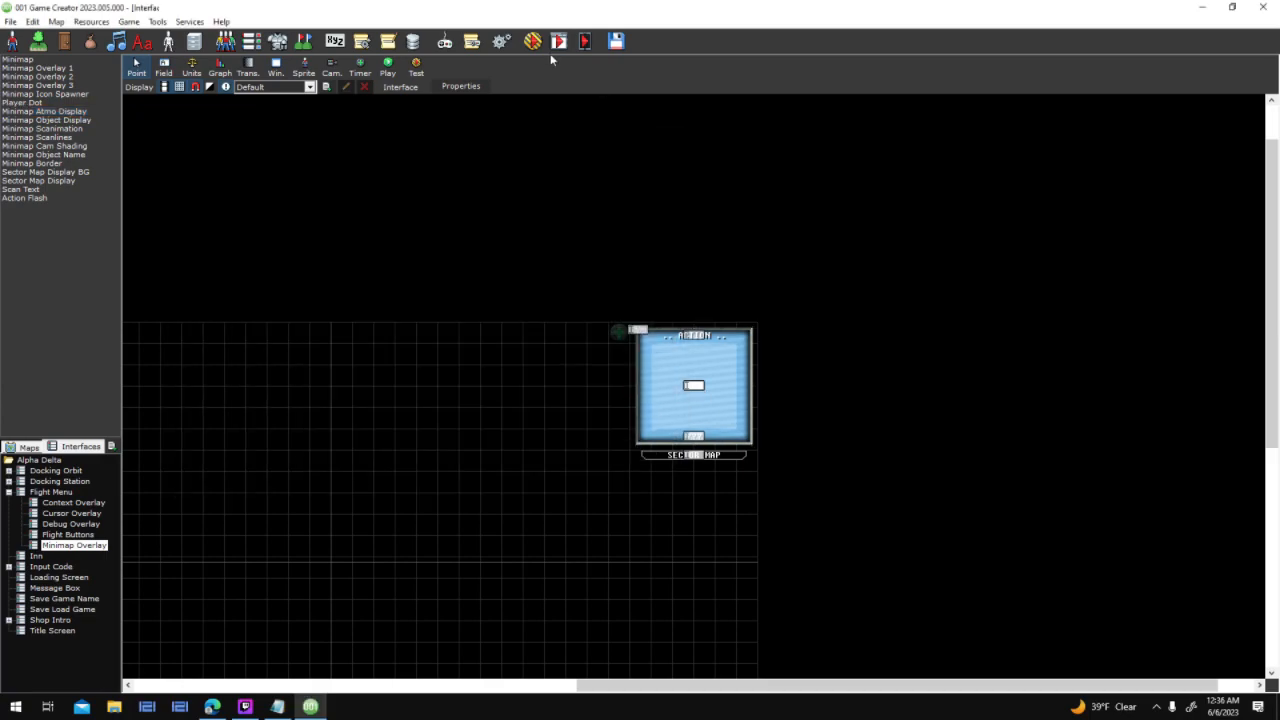
left_click(533, 41)
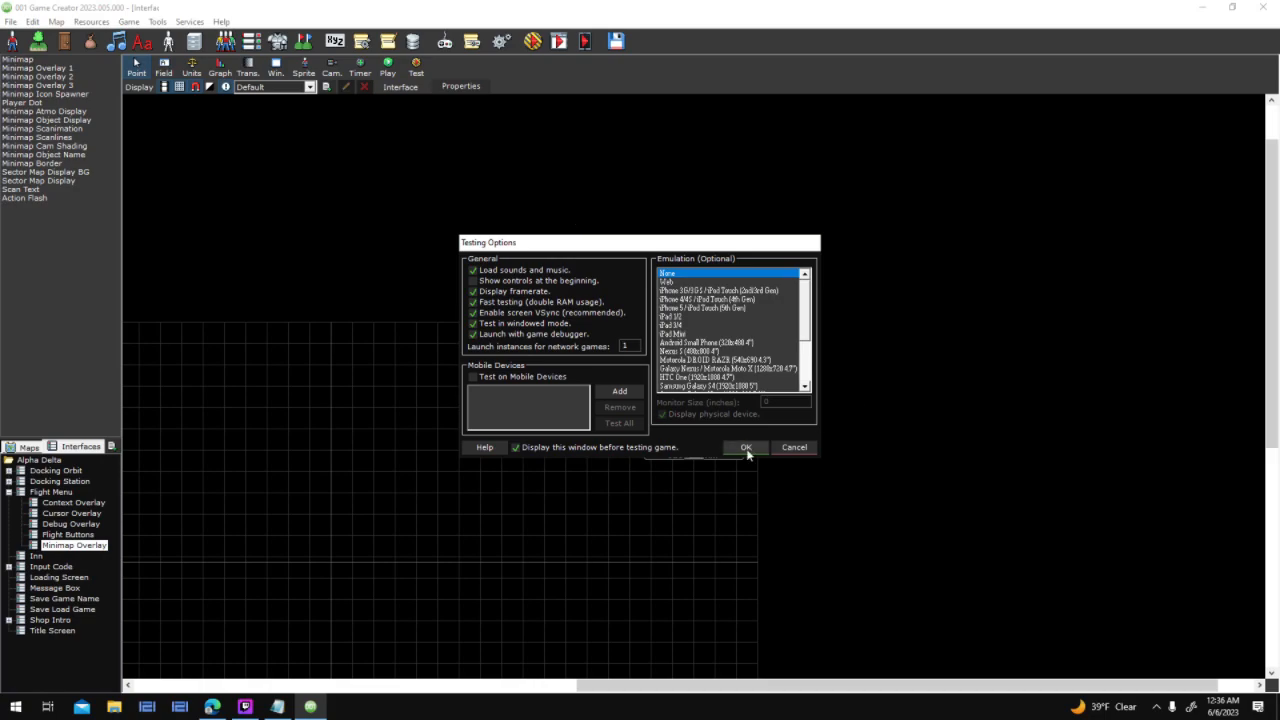
left_click(745, 448)
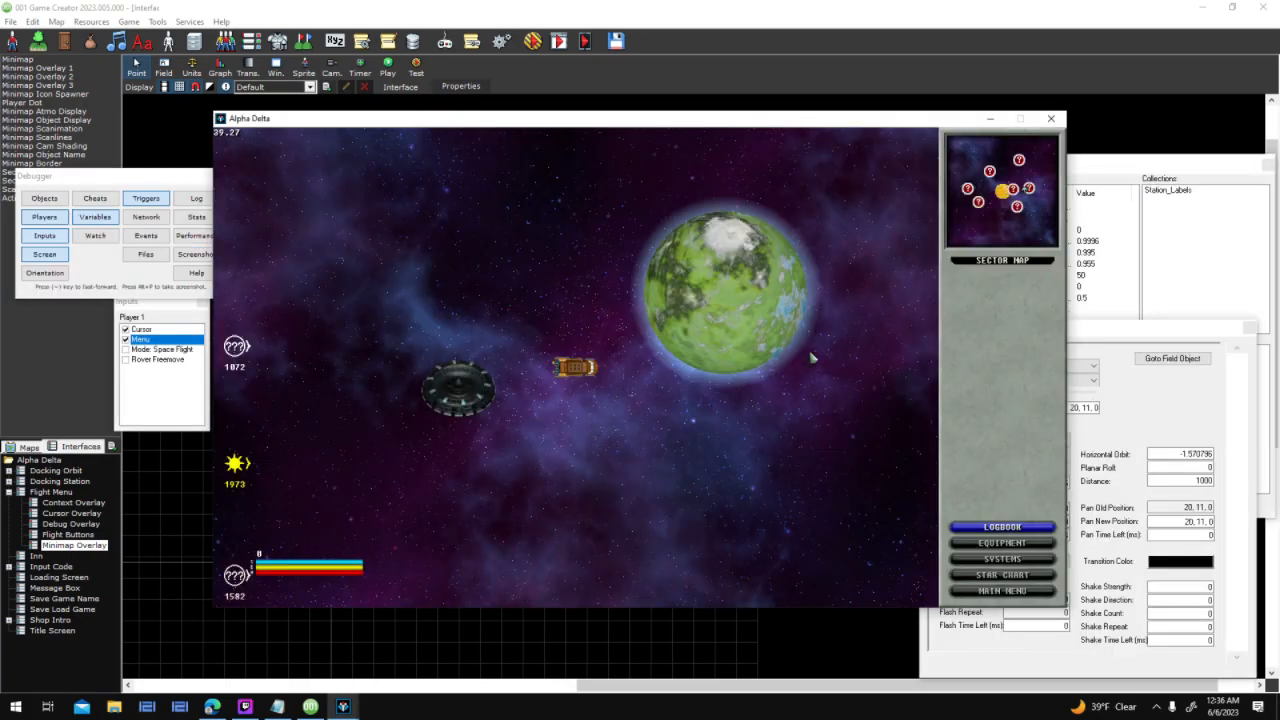
left_click(810, 357)
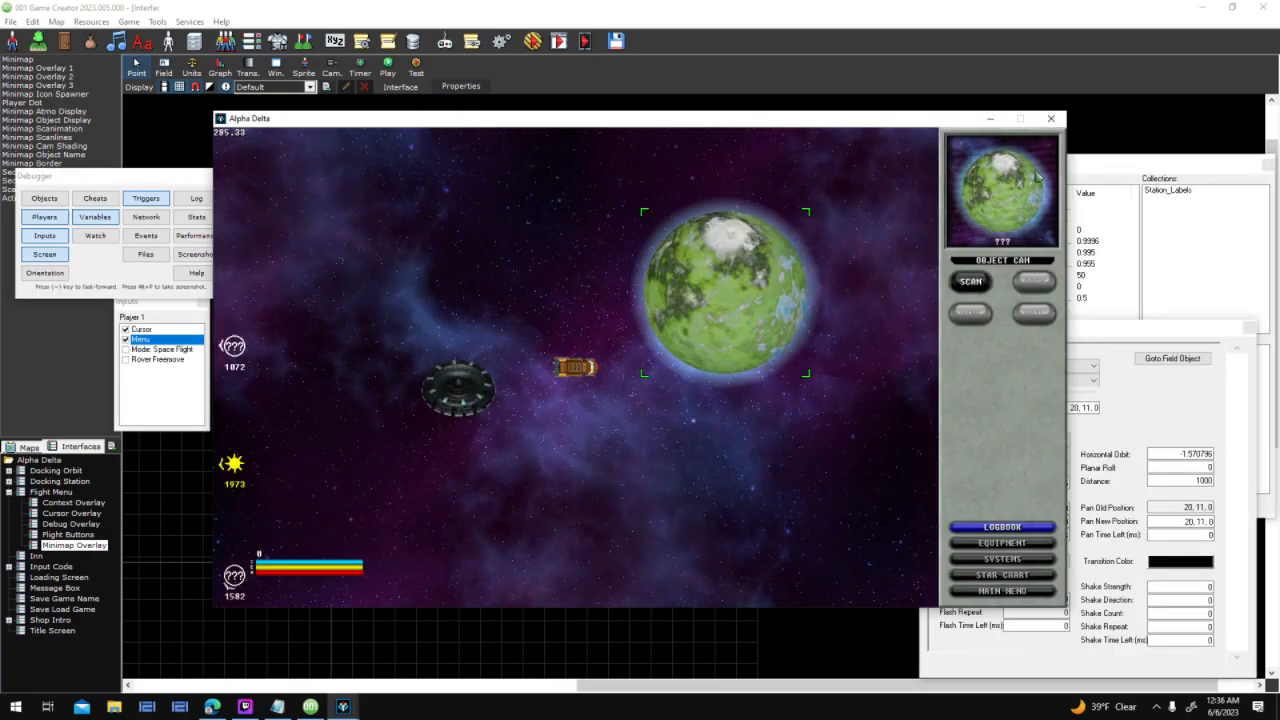
Move the game window aside to compare its object cam with the minimap layout, and end the test run
left_click_drag(801, 125, 397, 134)
left_click_drag(793, 206, 1054, 537)
left_click(479, 127)
left_click_drag(479, 127, 409, 123)
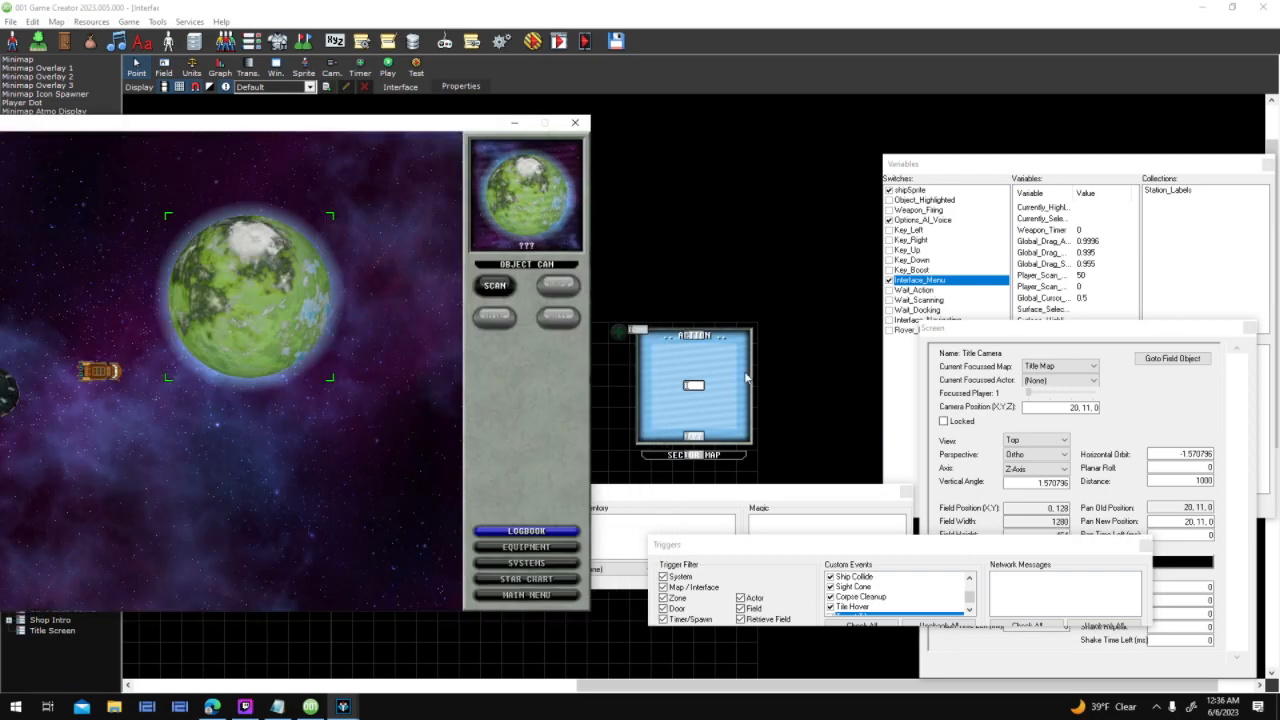
left_click_drag(438, 130, 560, 117)
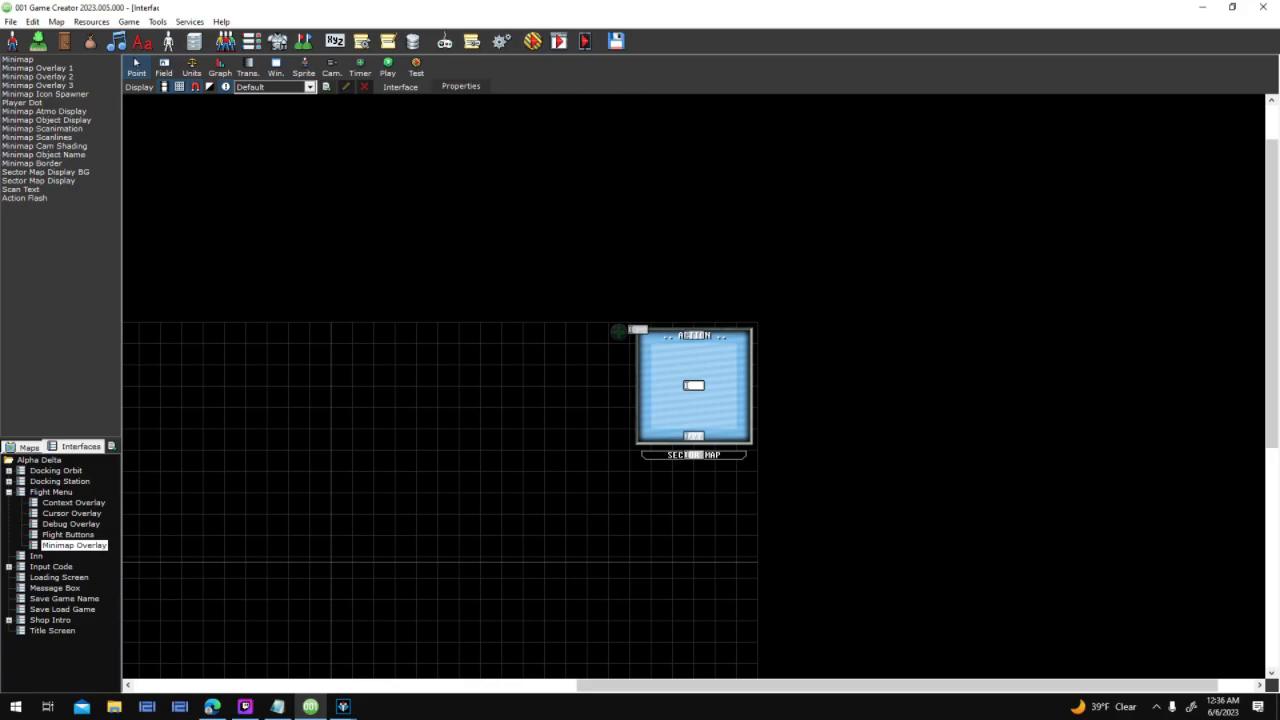
mouse_move(343, 706)
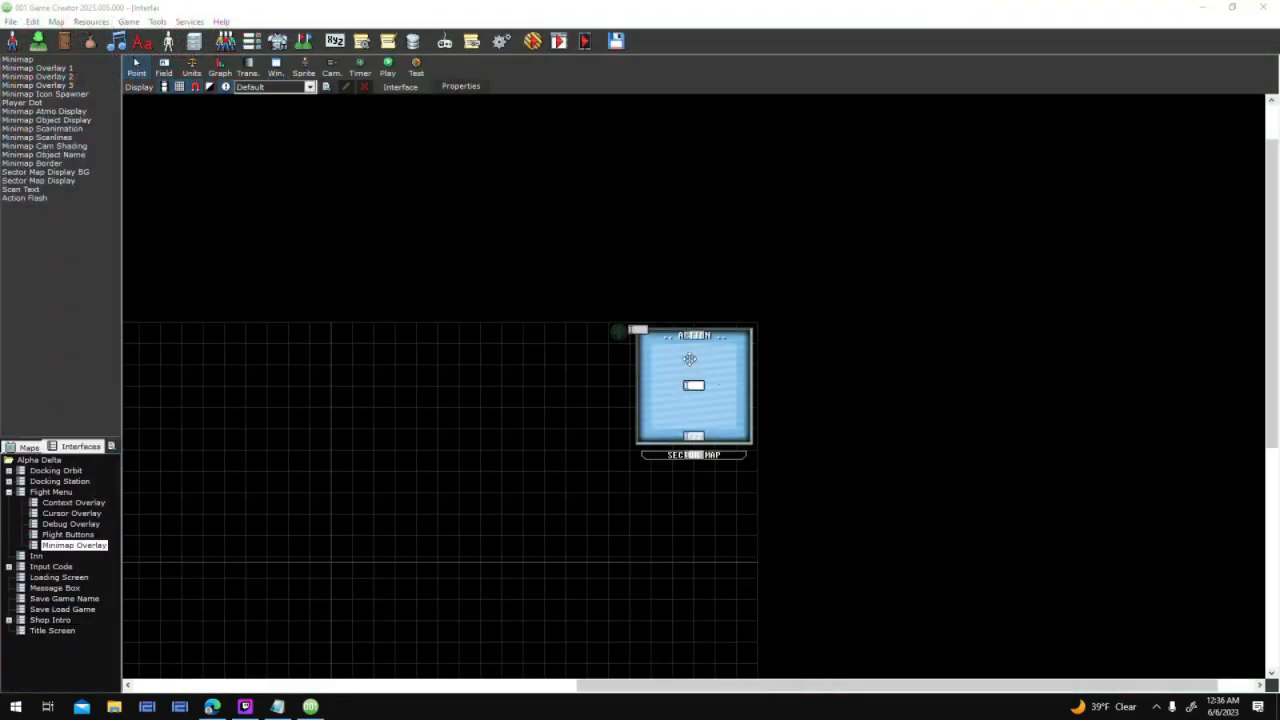
Reopen the Minimap Atmo Display field and open its Retrieve Width script
left_click(81, 111)
left_click(460, 88)
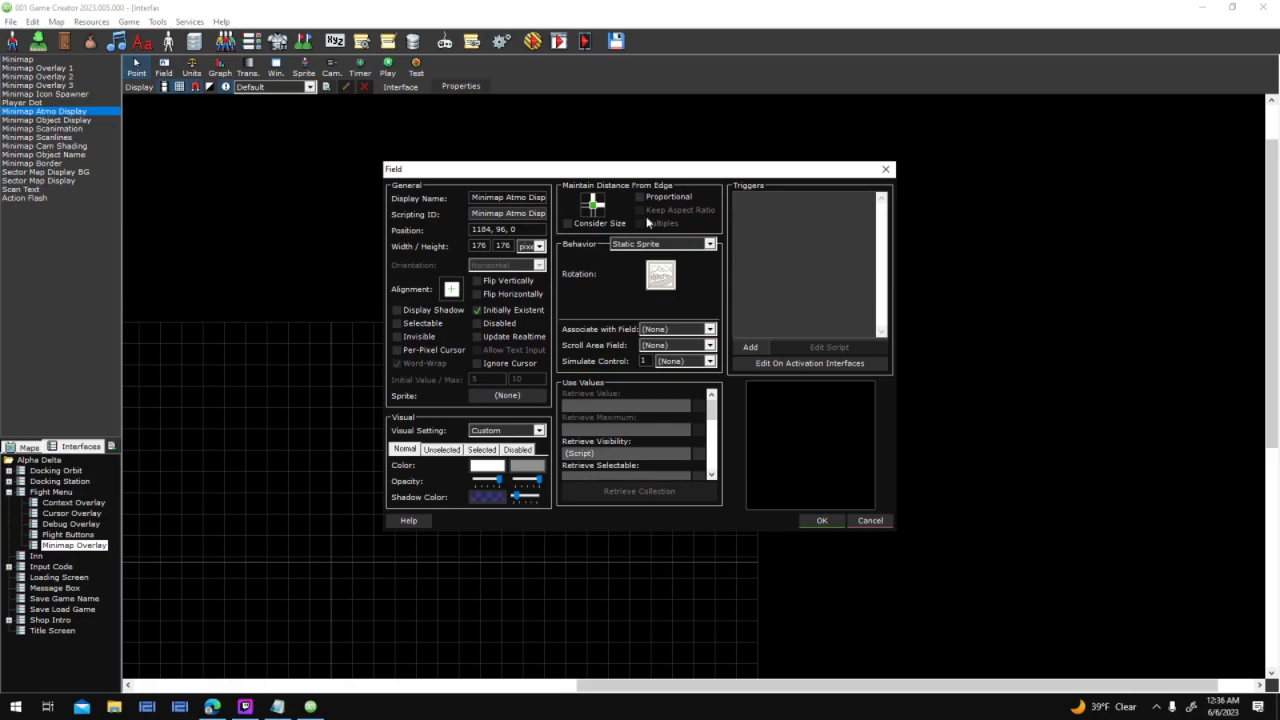
left_click_drag(711, 415, 696, 440)
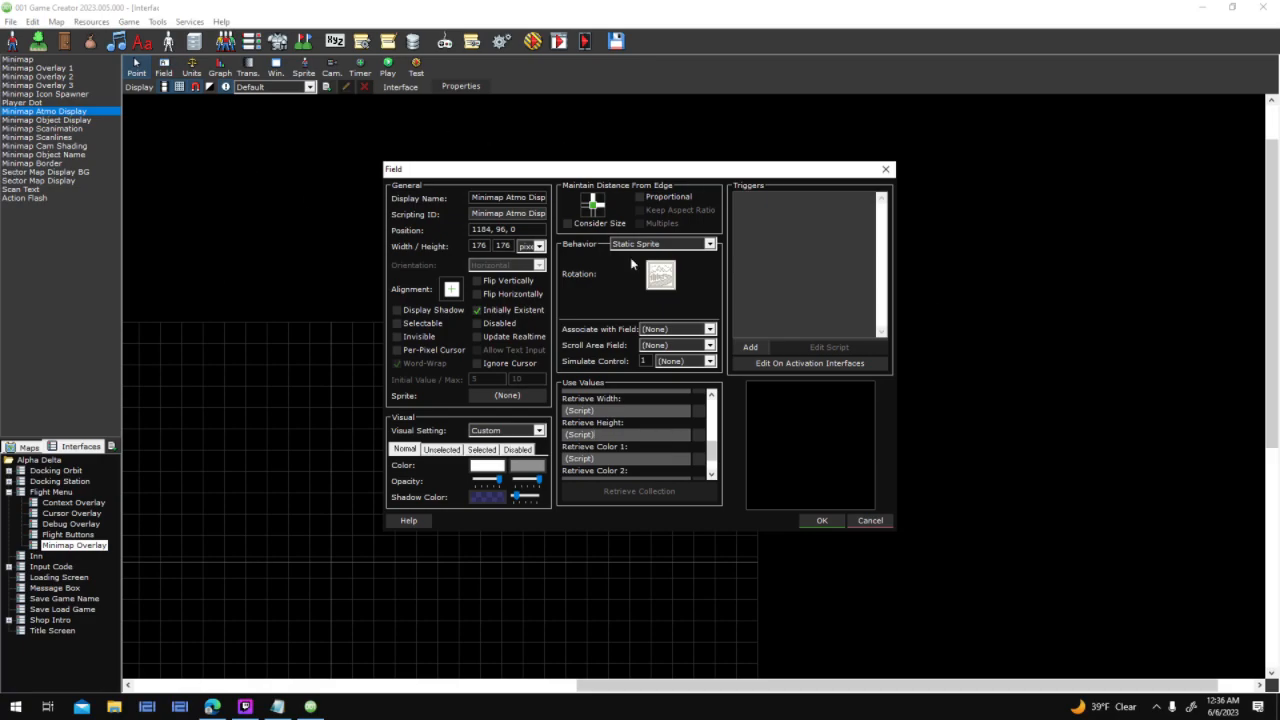
left_click(700, 411)
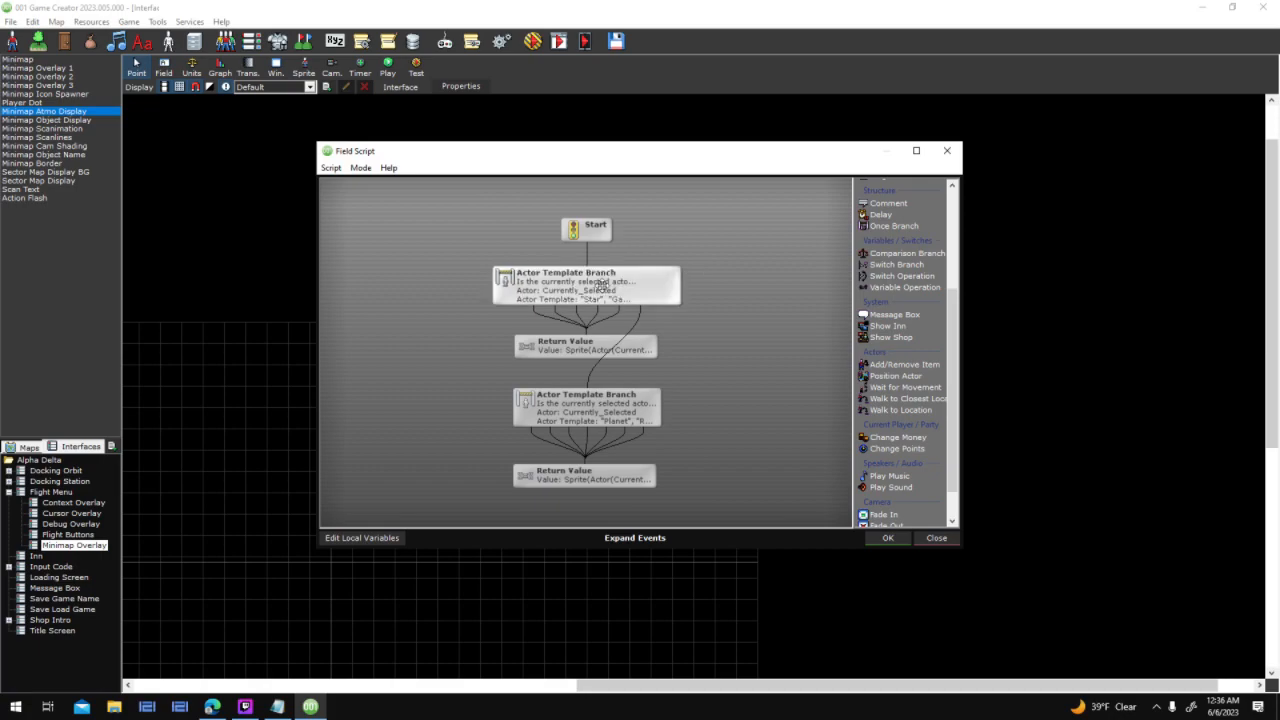
Examine which actor templates the Star check's Actor Template Branch covers, and cancel out of the event
left_click(575, 289)
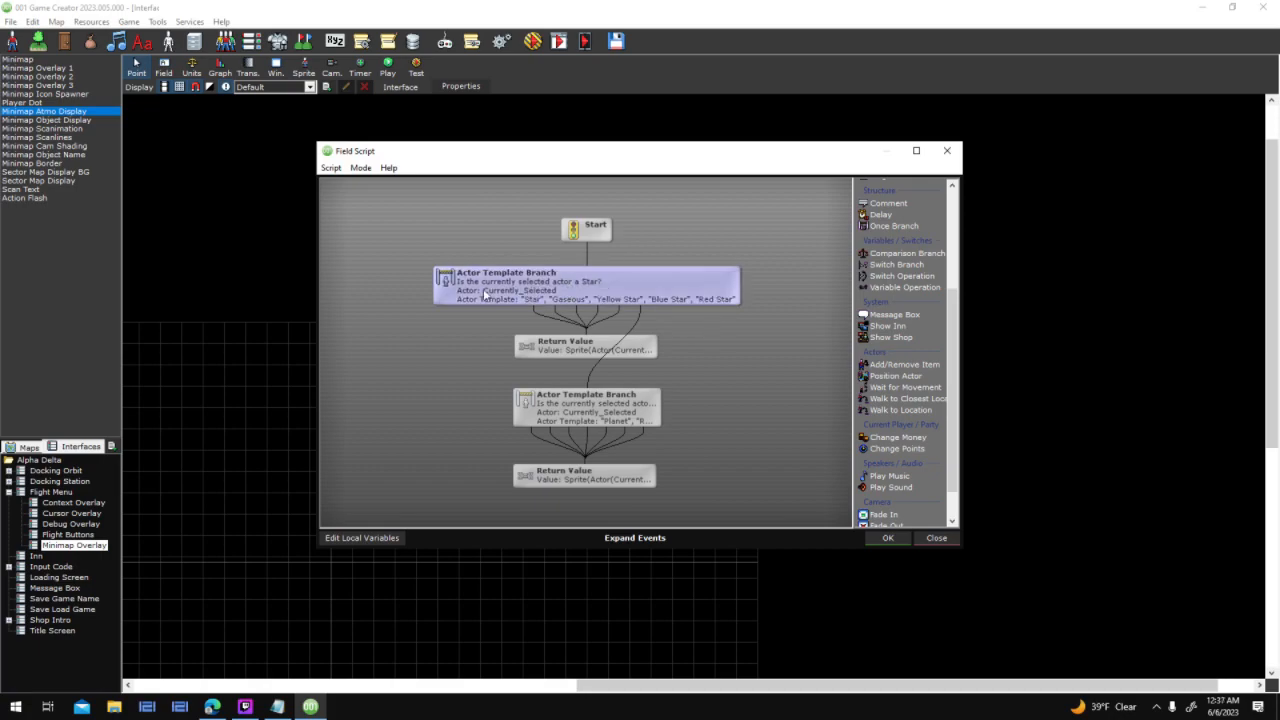
double_click(570, 289)
left_click_drag(720, 420, 603, 426)
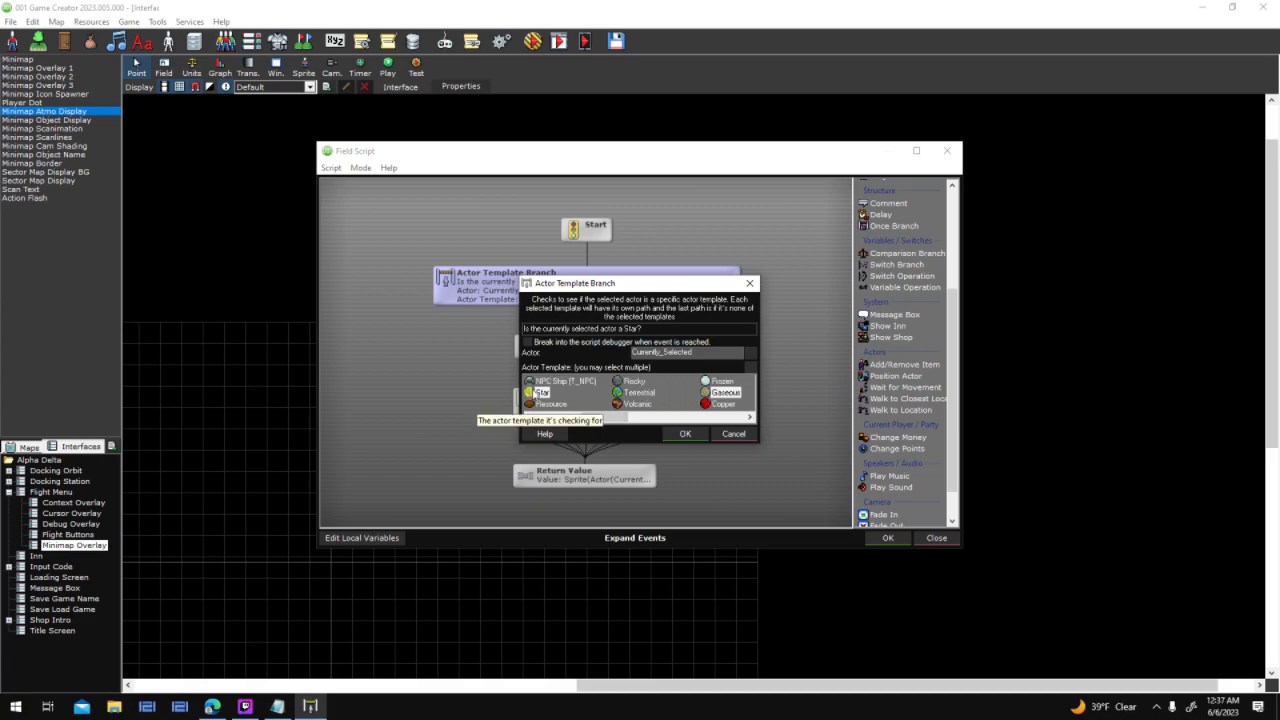
left_click_drag(655, 285, 952, 261)
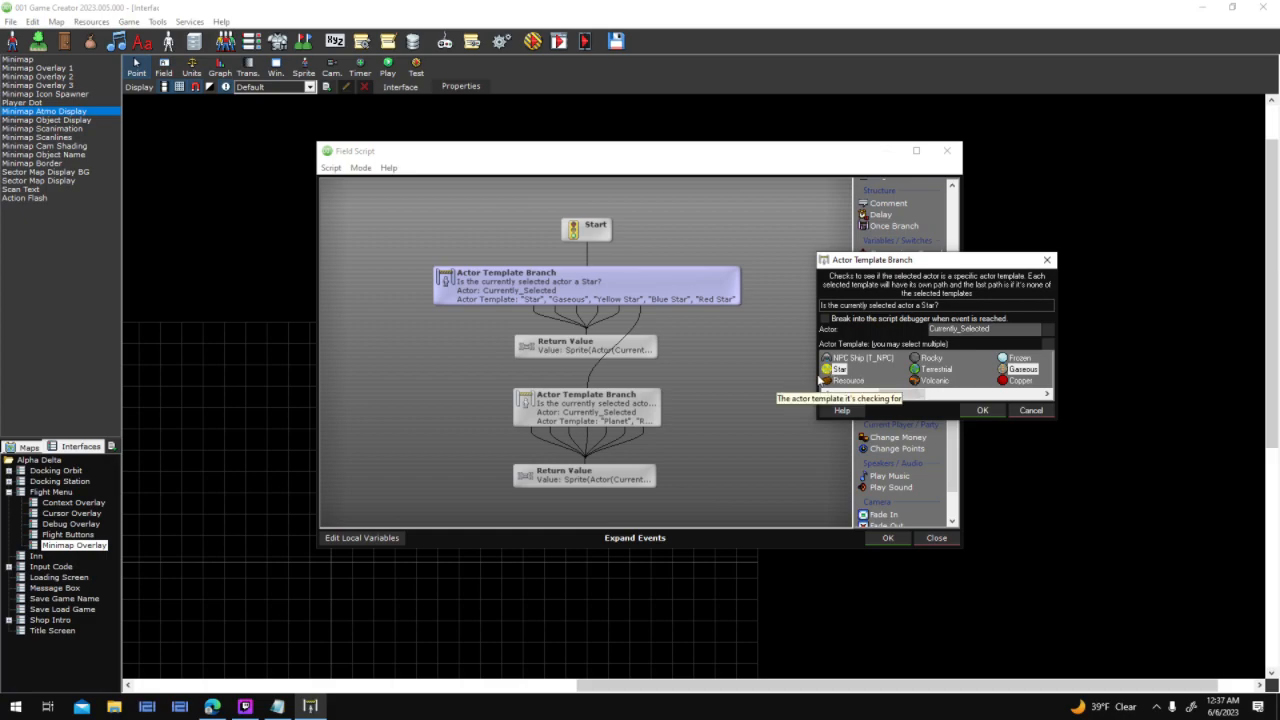
left_click_drag(896, 394, 1042, 396)
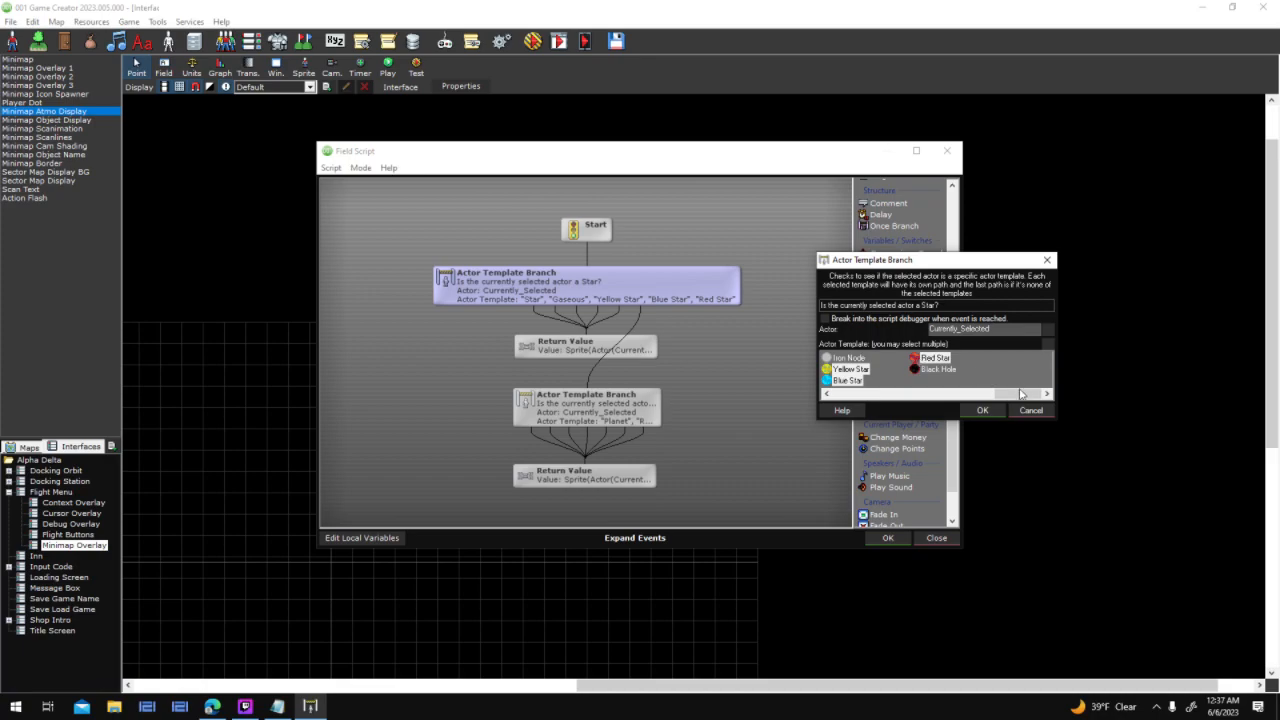
left_click_drag(993, 395, 868, 398)
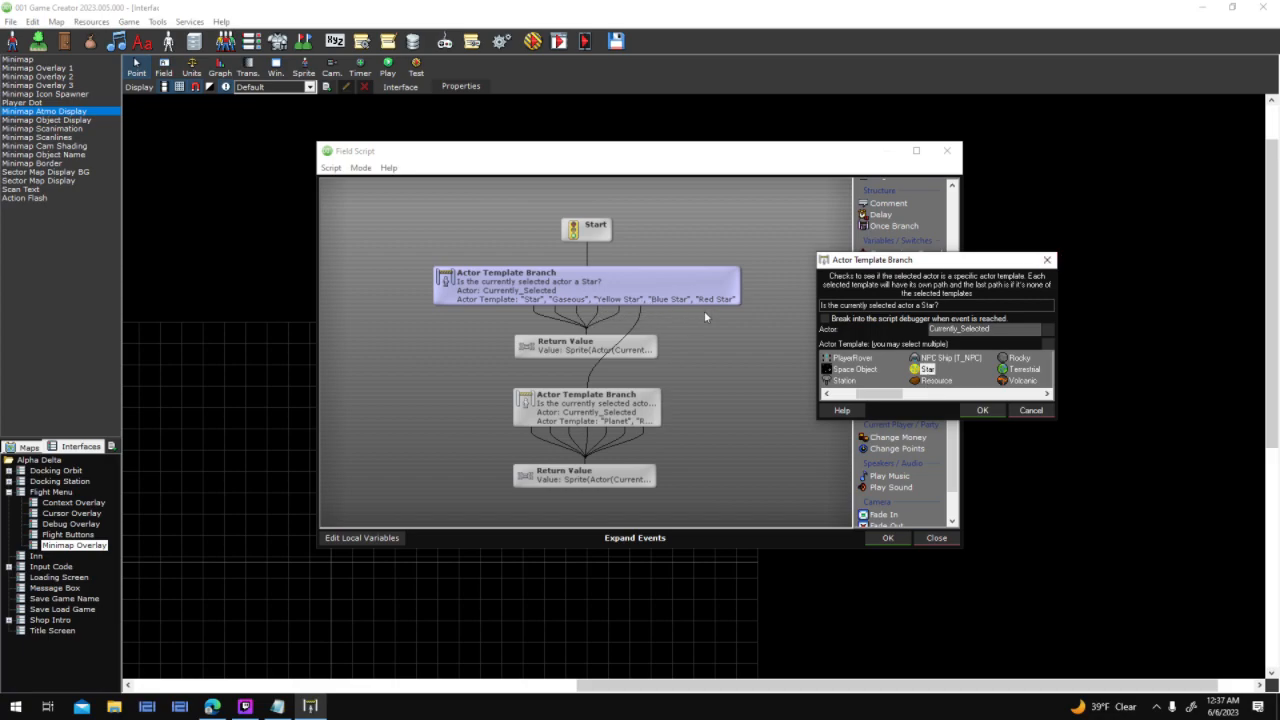
left_click(1044, 410)
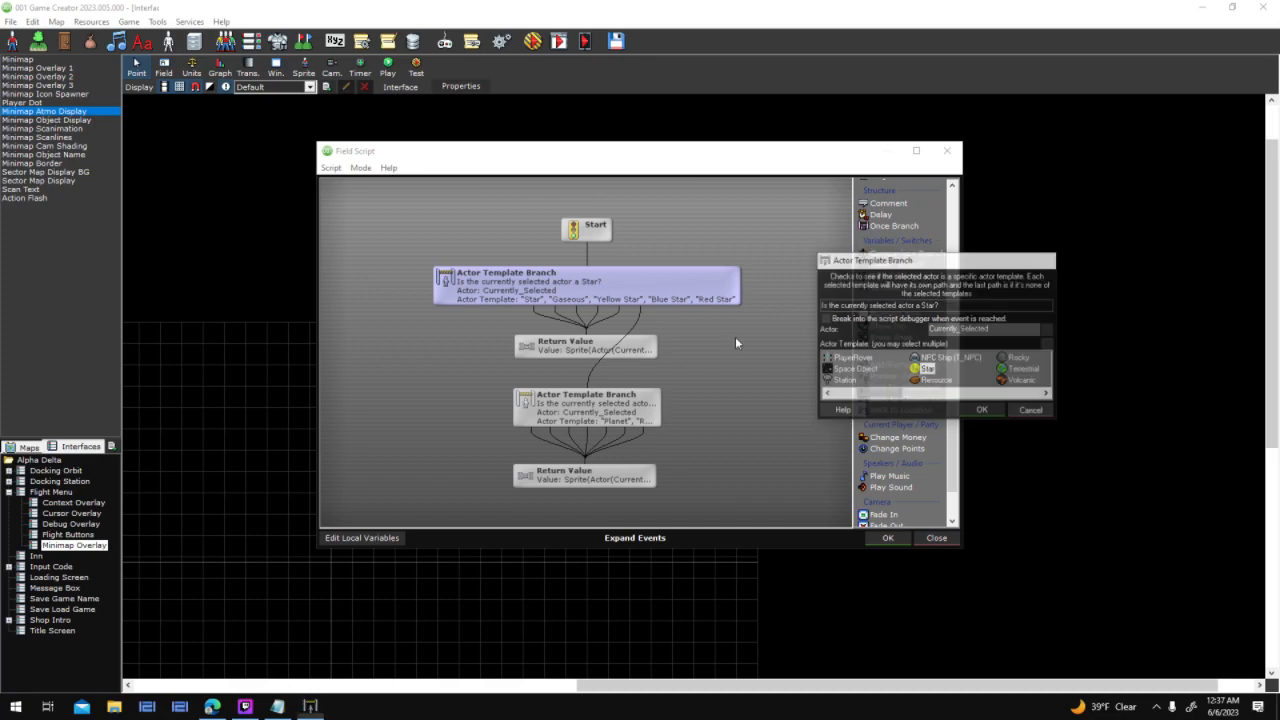
Recheck the Currently_Selected actor and the Gaseous template in the Star check's Actor Template Branch, leaving the event without saving
double_click(521, 299)
left_click_drag(644, 290, 908, 290)
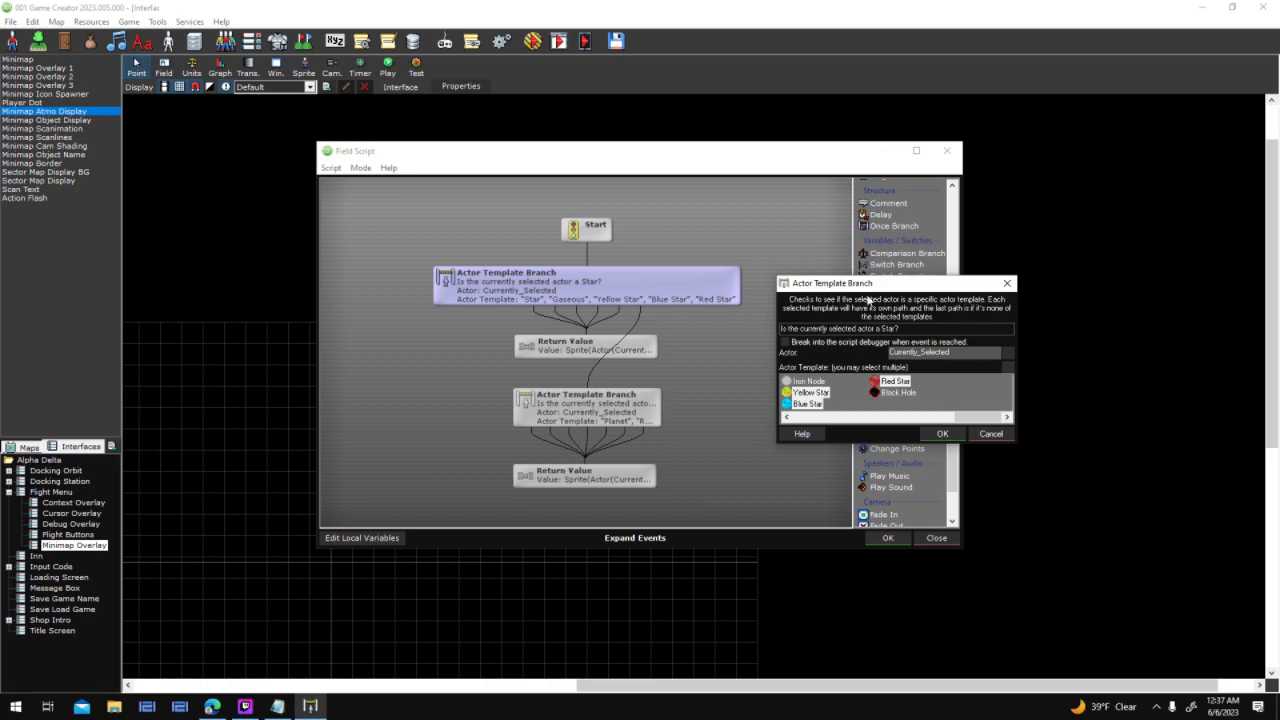
left_click_drag(955, 352, 745, 358)
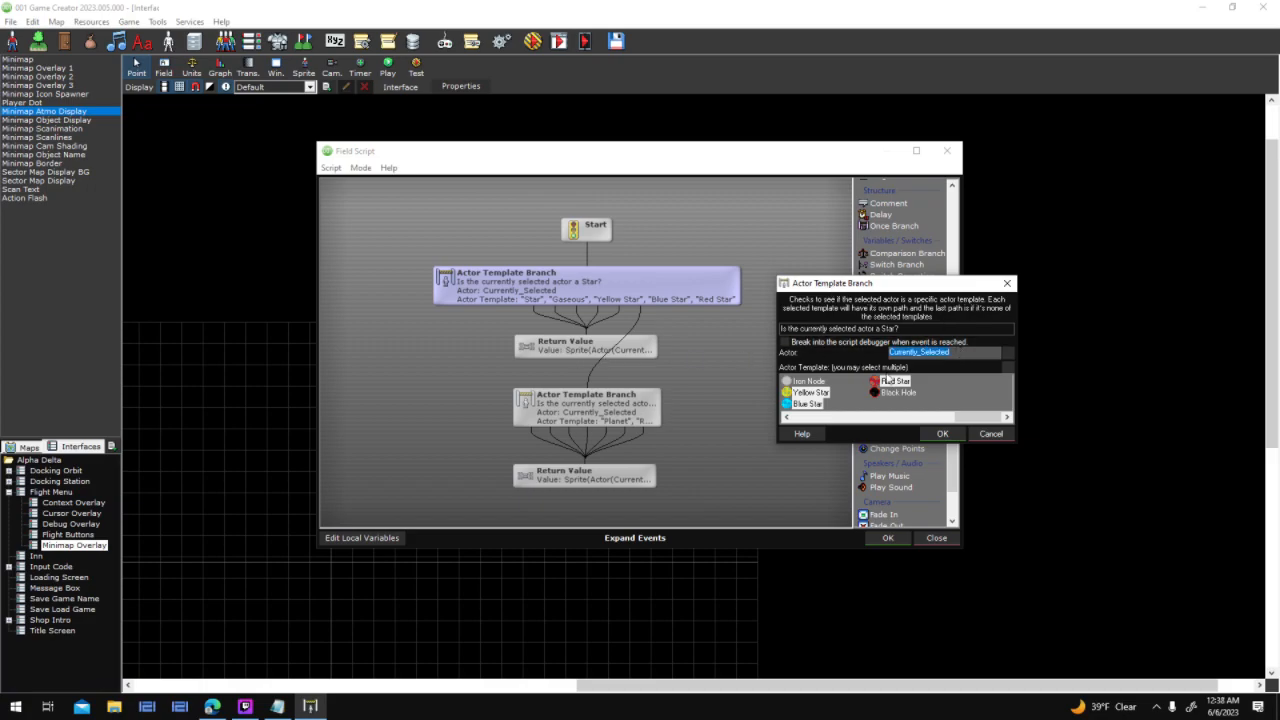
left_click_drag(966, 418, 869, 423)
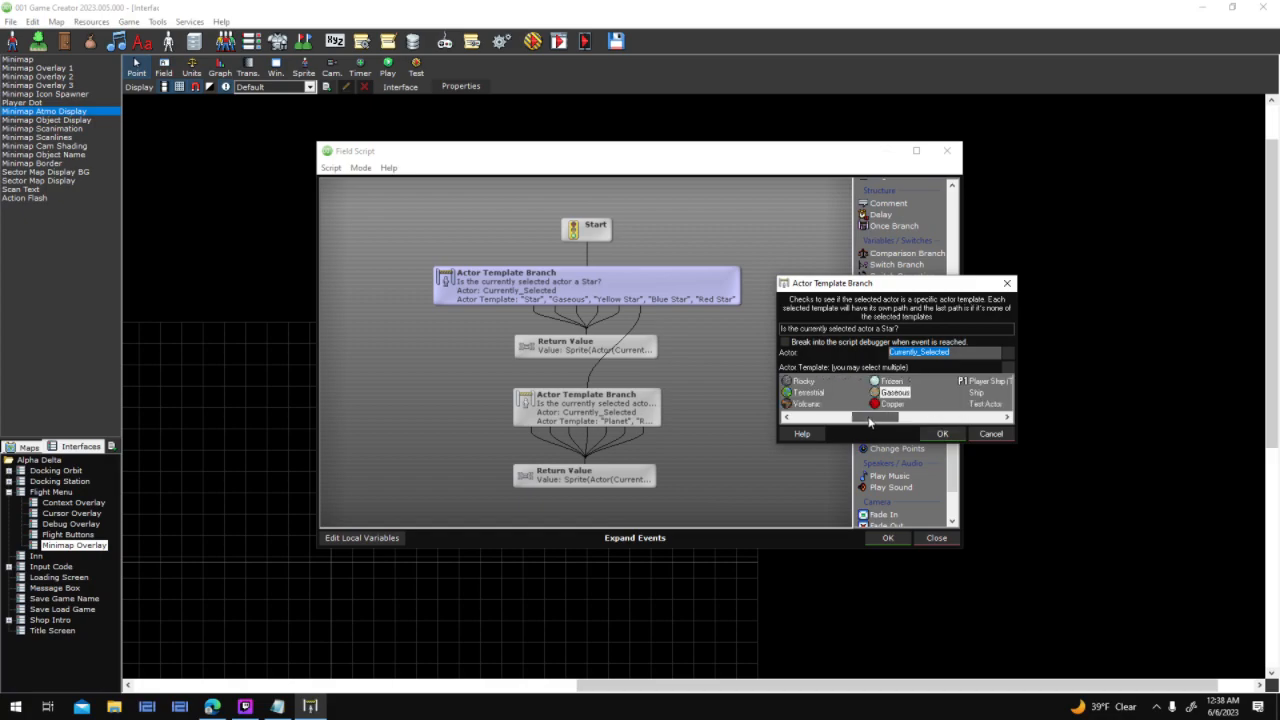
left_click(990, 433)
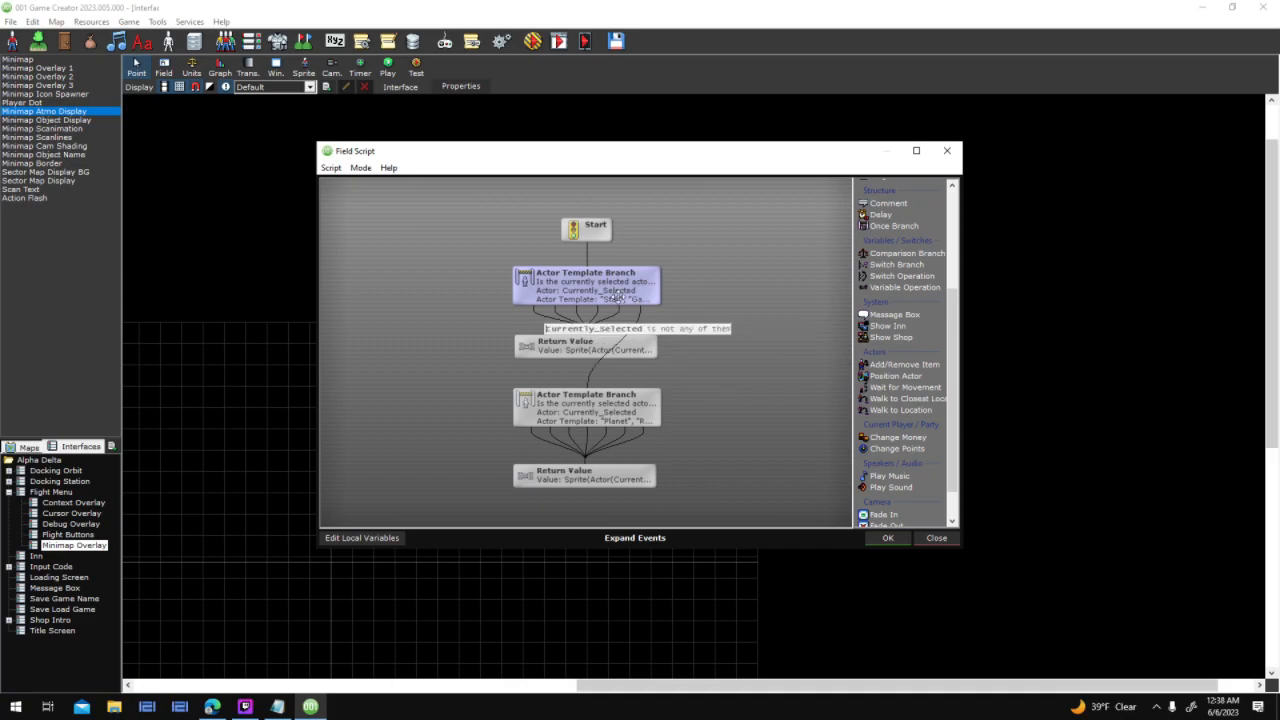
Try selecting the Red Star, Yellow Star and Blue Star templates together in the Star check's branch, and cancel the event
double_click(619, 296)
left_click(655, 417)
left_click_drag(655, 417, 719, 418)
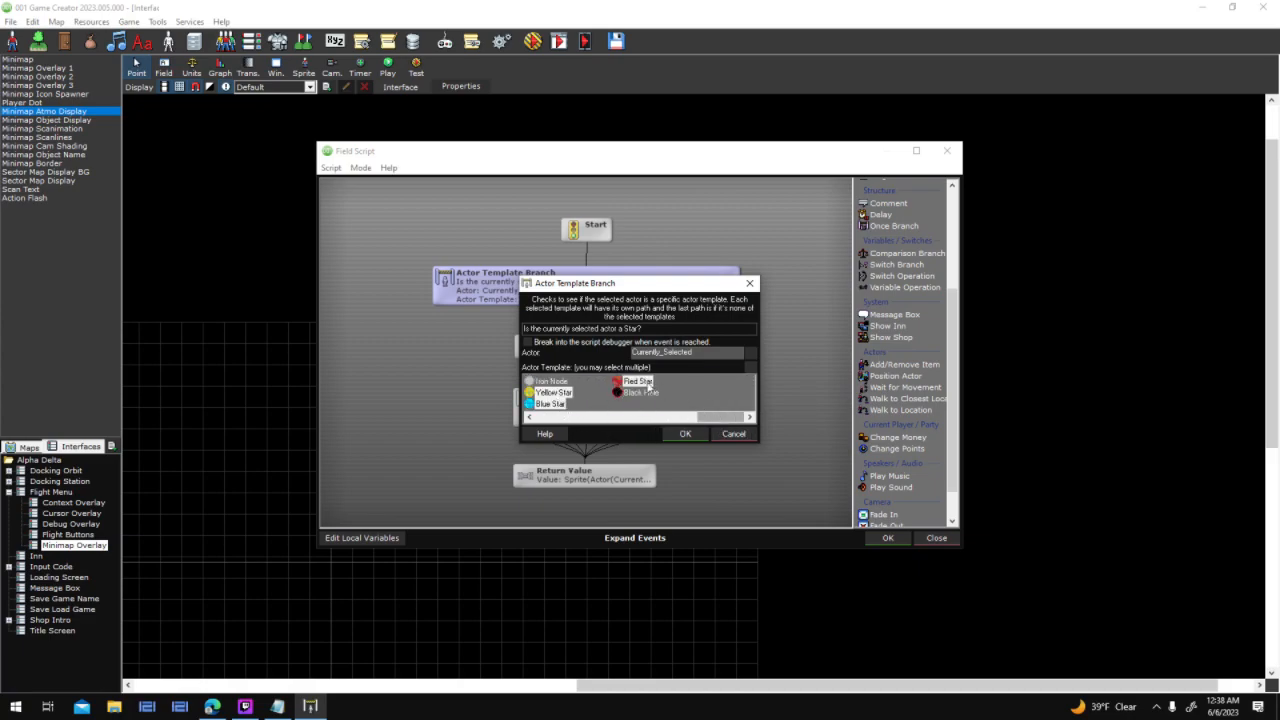
left_click(638, 381)
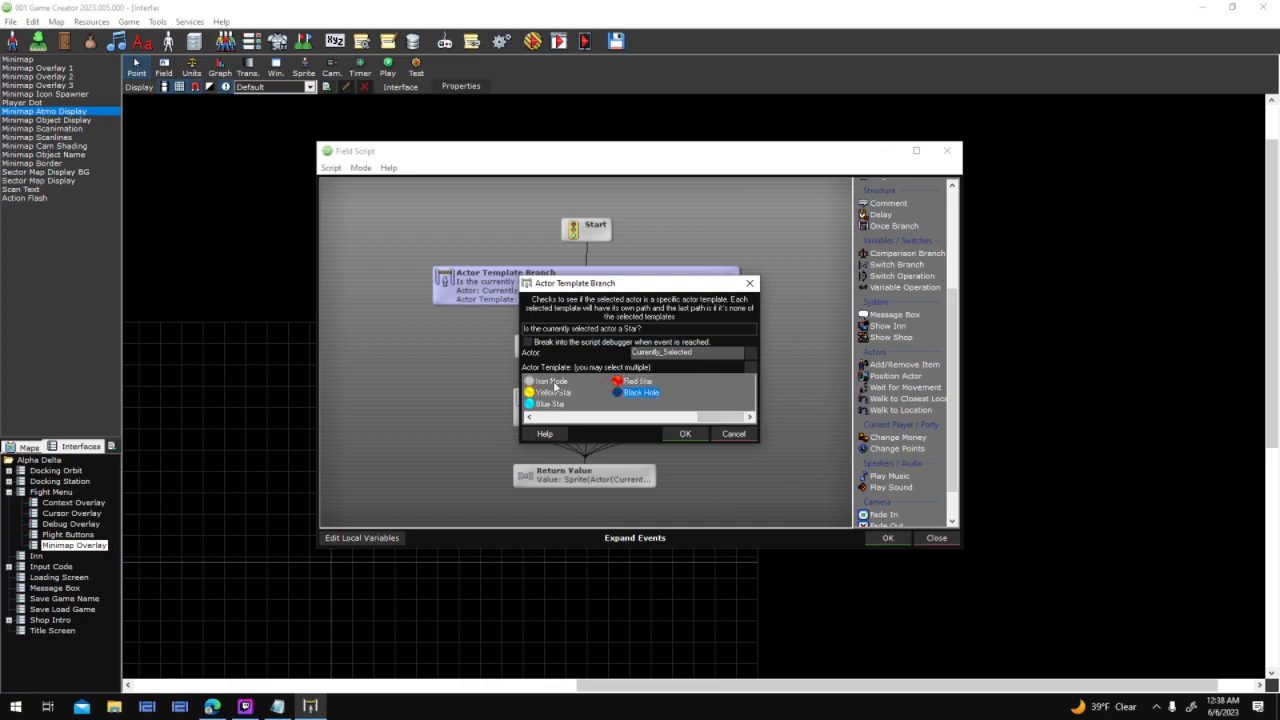
left_click(556, 393)
left_click(562, 404)
left_click(622, 384)
left_click(563, 396, "ctrl")
left_click(563, 403, "ctrl")
mouse_move(718, 417)
left_mouse_down()
mouse_move(694, 421)
mouse_move(726, 427)
left_mouse_up()
left_click(727, 432)
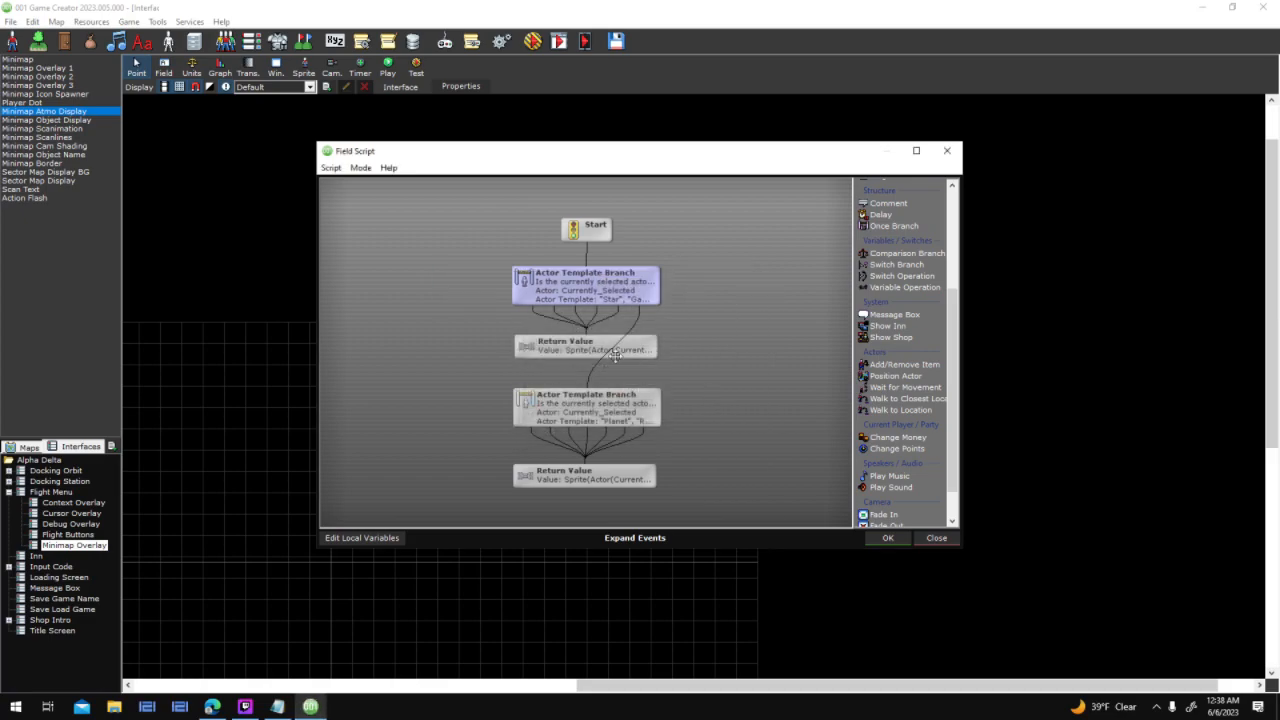
Move the Star branch's Return Value event clear of the line to the Planet branch, and inspect its Accessory texture width expression
mouse_move(606, 348)
left_click_drag(606, 348, 513, 348)
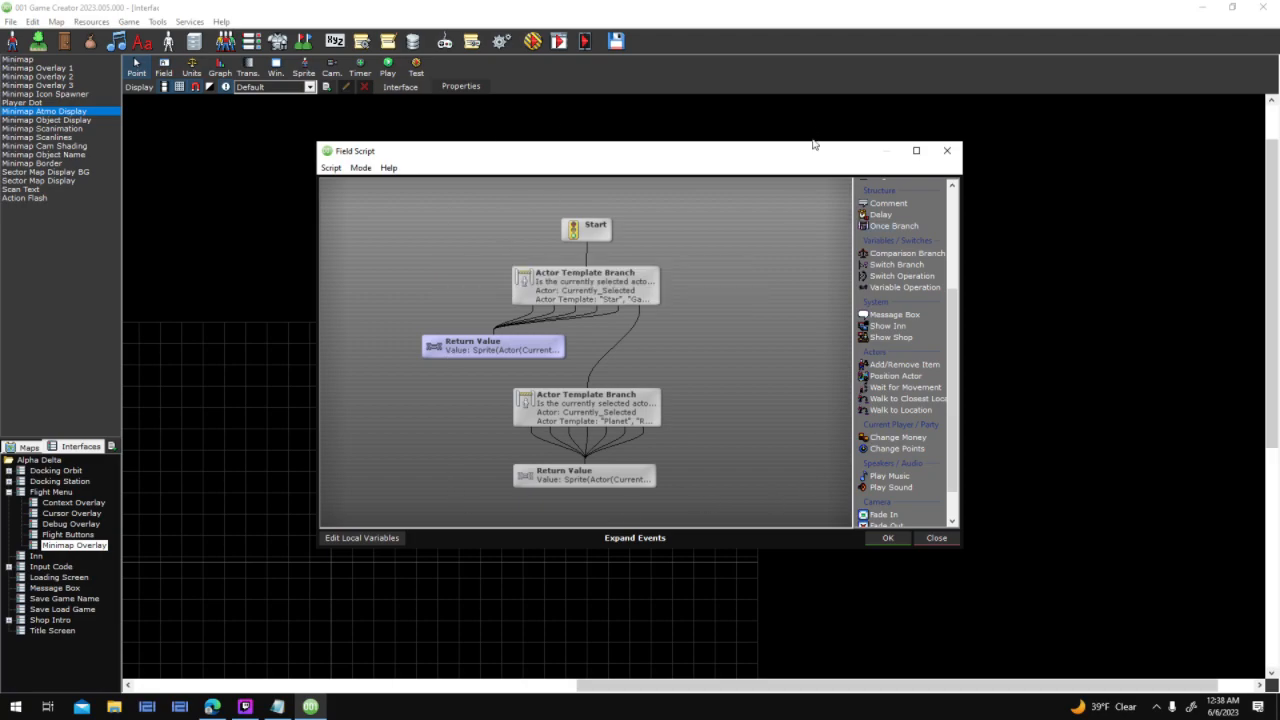
mouse_move(496, 344)
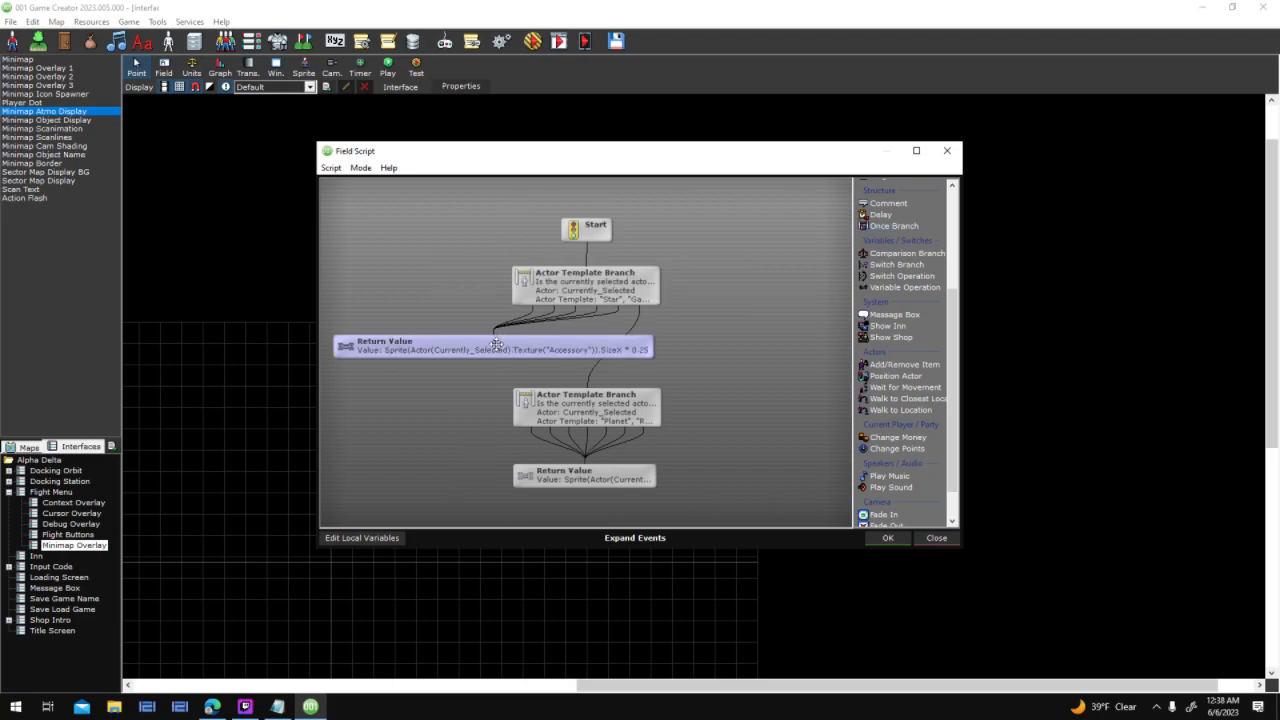
mouse_move(535, 344)
double_click(535, 344)
left_click_drag(652, 326, 859, 236)
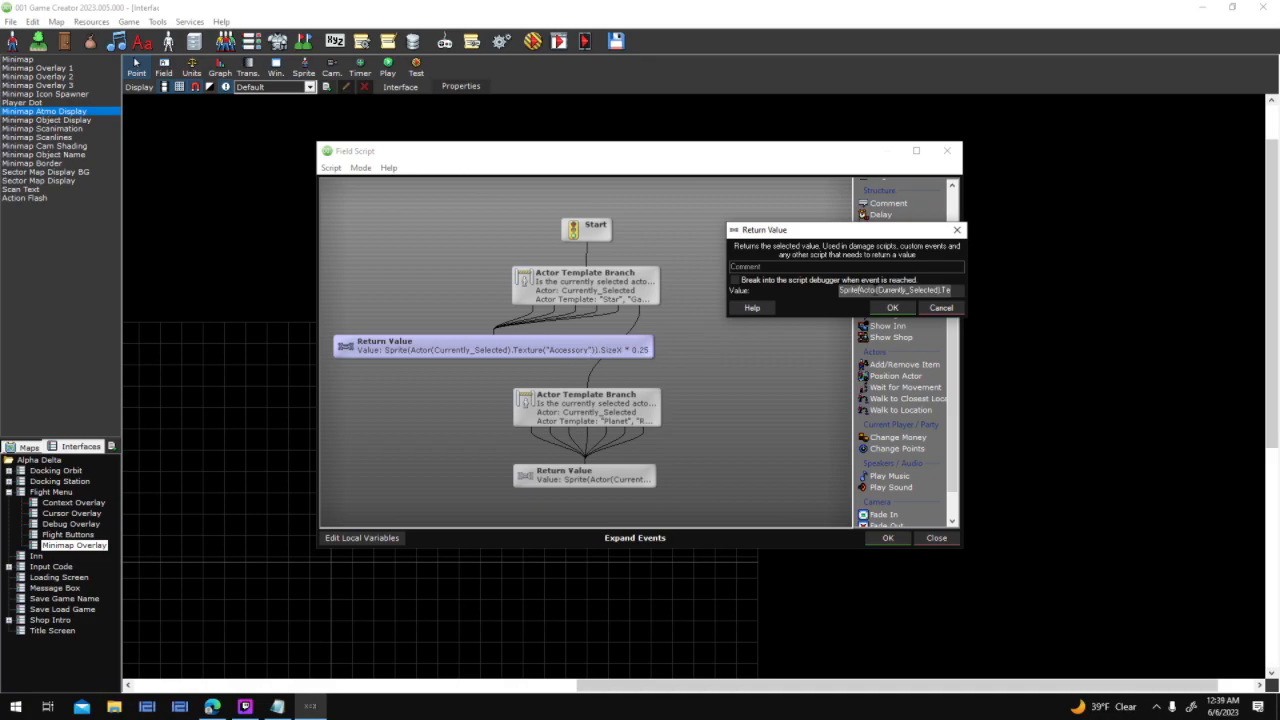
left_click_drag(842, 290, 929, 290)
left_click(931, 290)
left_click_drag(937, 290, 972, 296)
left_click(937, 307)
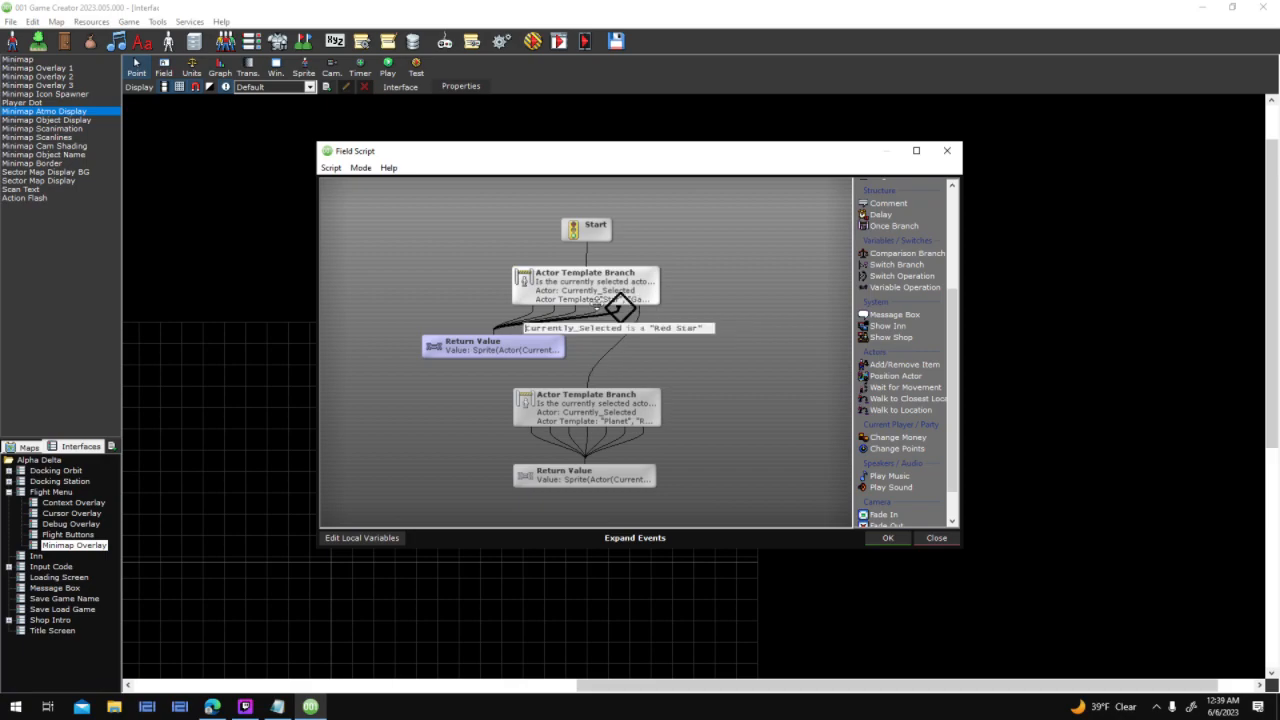
Examine which actor templates the Planet check's Actor Template Branch covers, and cancel out of the event
double_click(578, 403)
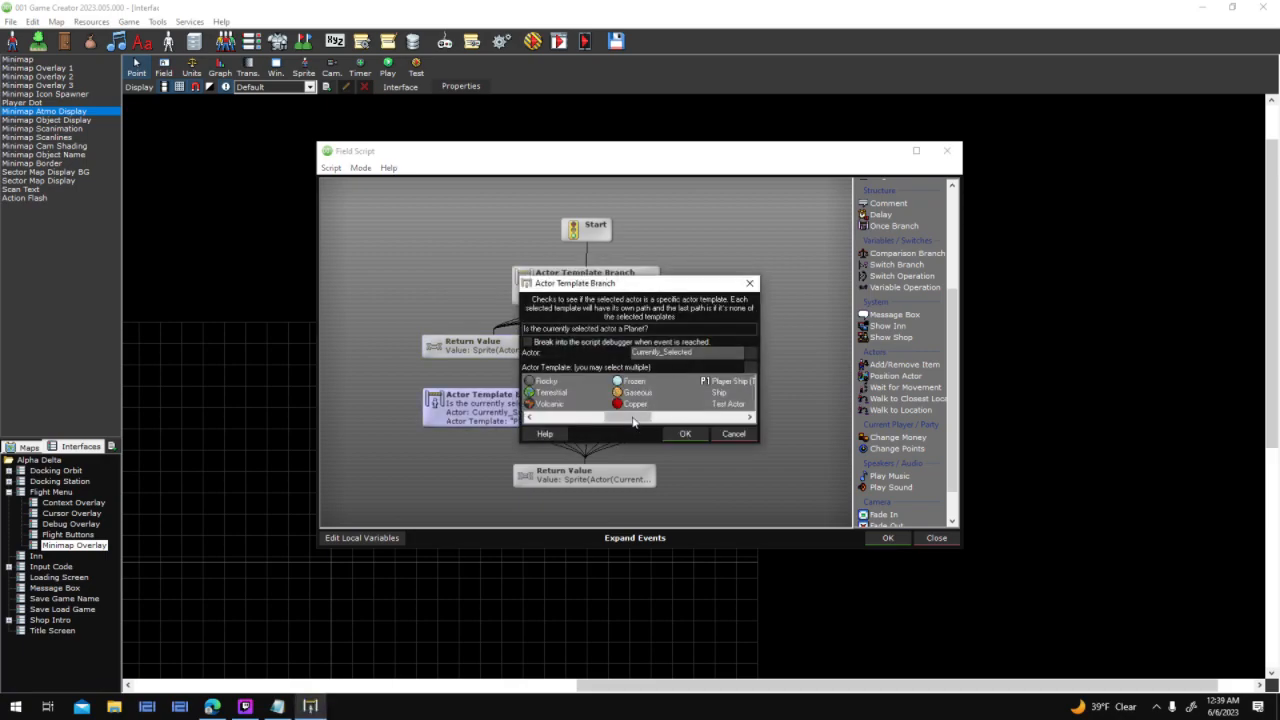
mouse_move(584, 421)
left_mouse_down()
mouse_move(629, 424)
mouse_move(576, 424)
left_mouse_up()
left_click_drag(740, 282, 1024, 259)
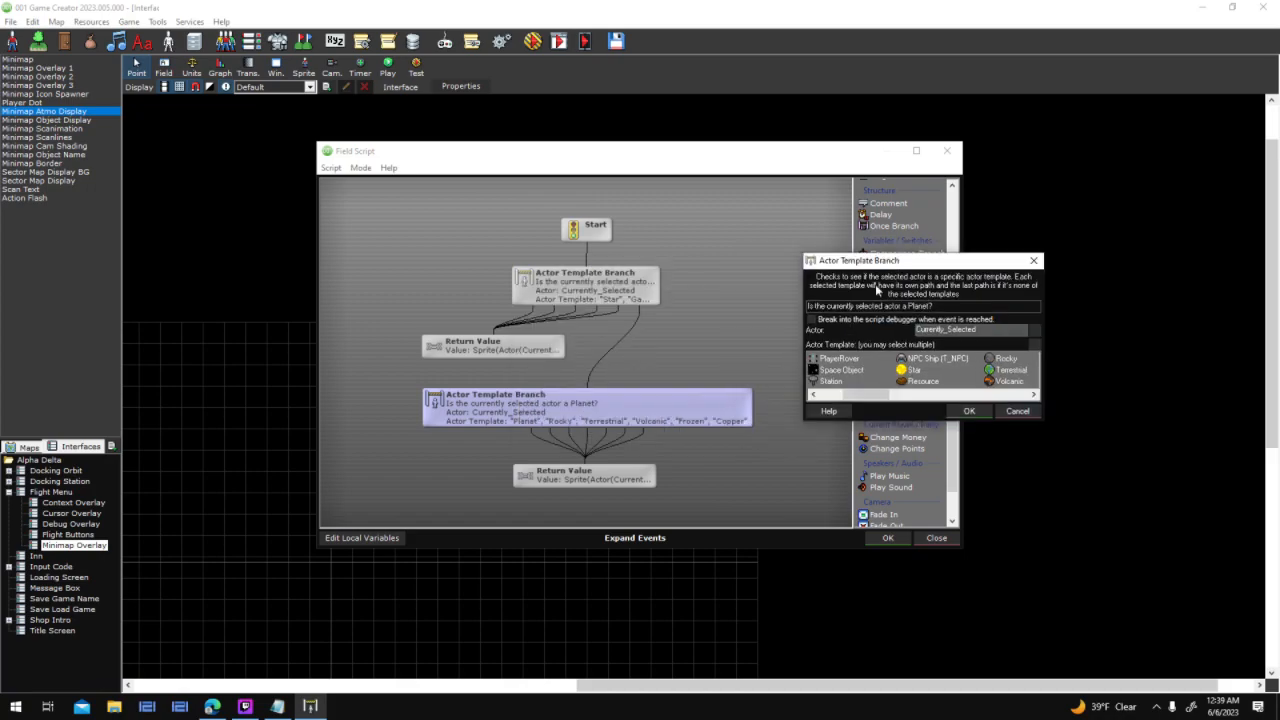
left_click(894, 395)
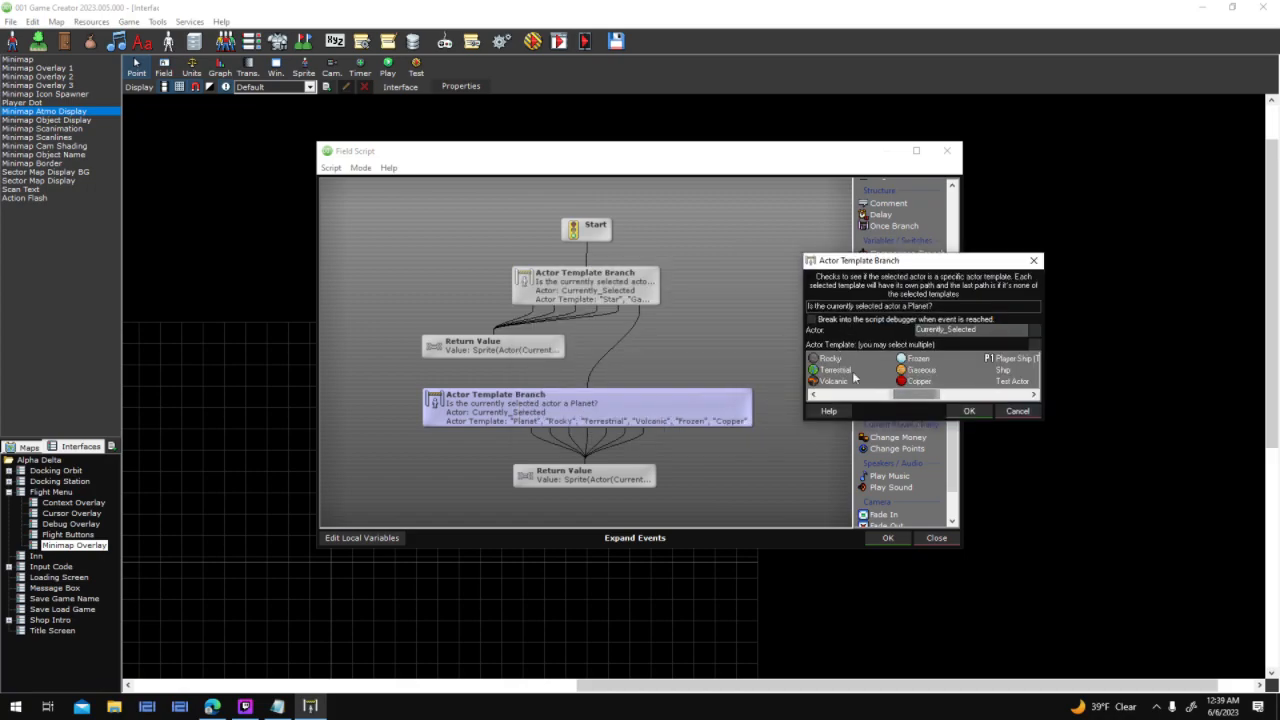
left_click(1018, 412)
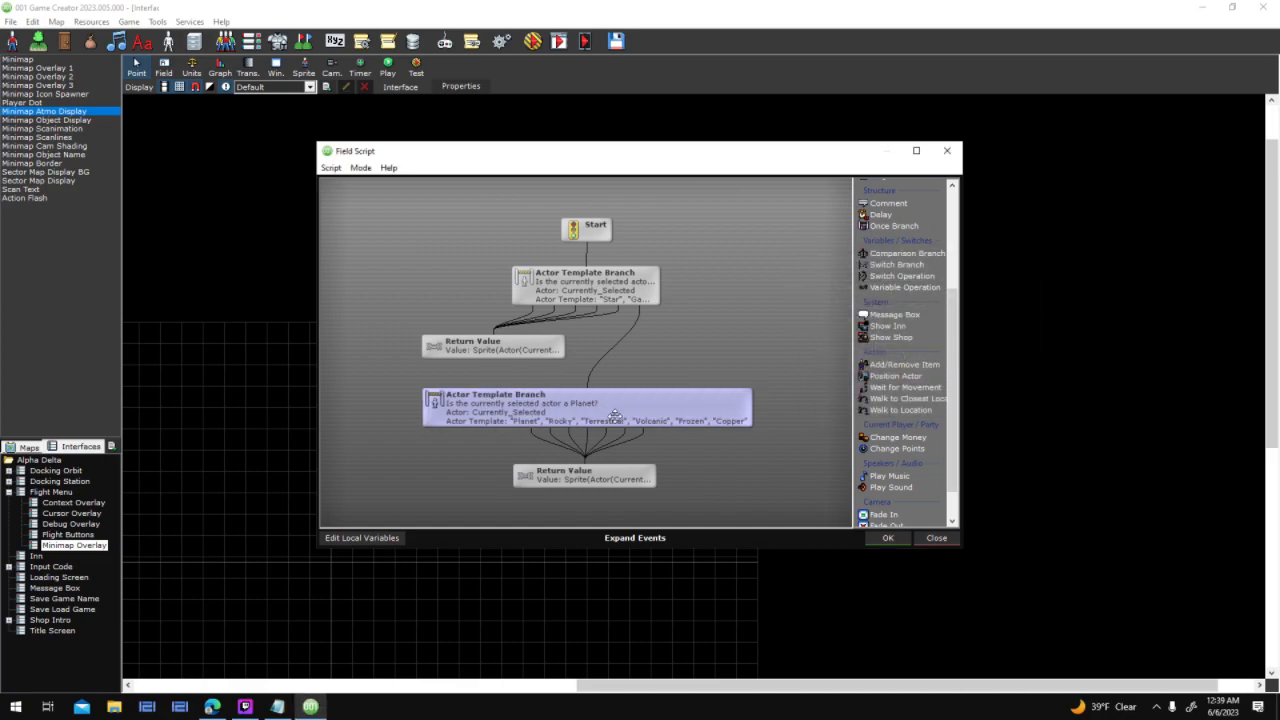
double_click(615, 415)
left_click(738, 433)
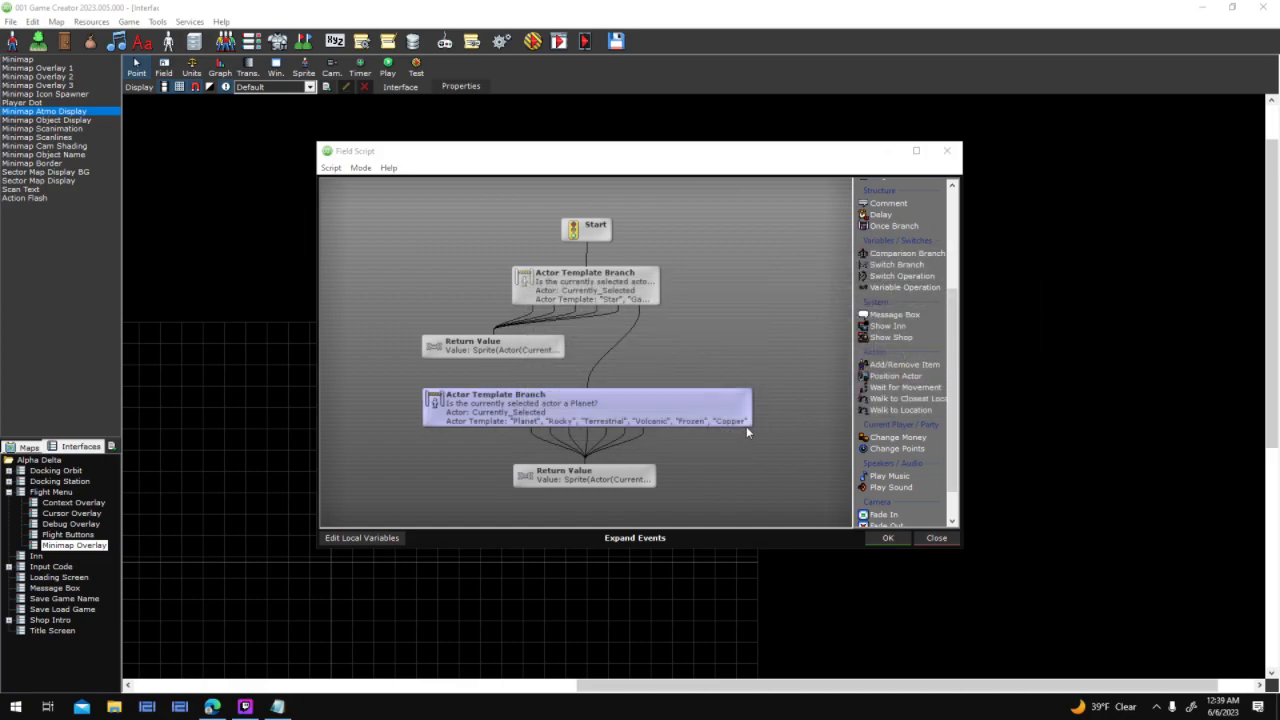
Inspect the full Accessory texture width expression in the Planet branch's Return Value, cancel the event and confirm the width script
left_click(620, 483)
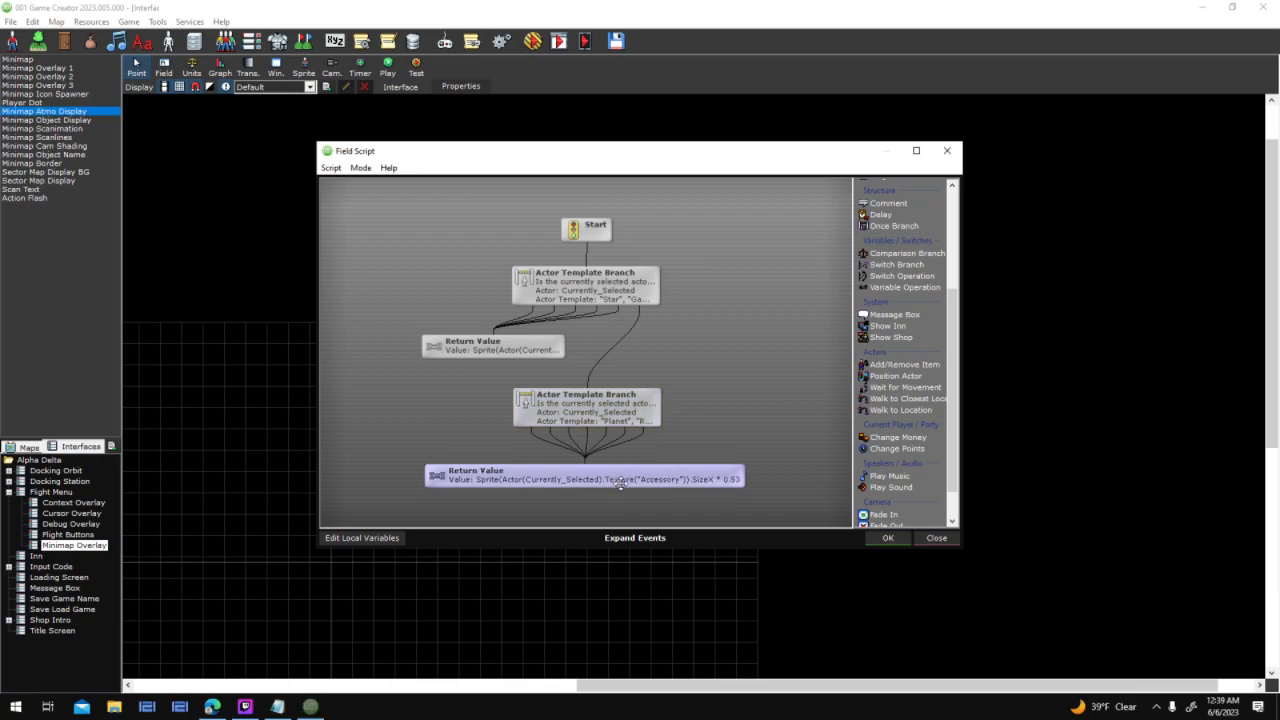
double_click(620, 483)
key("ctrl+a")
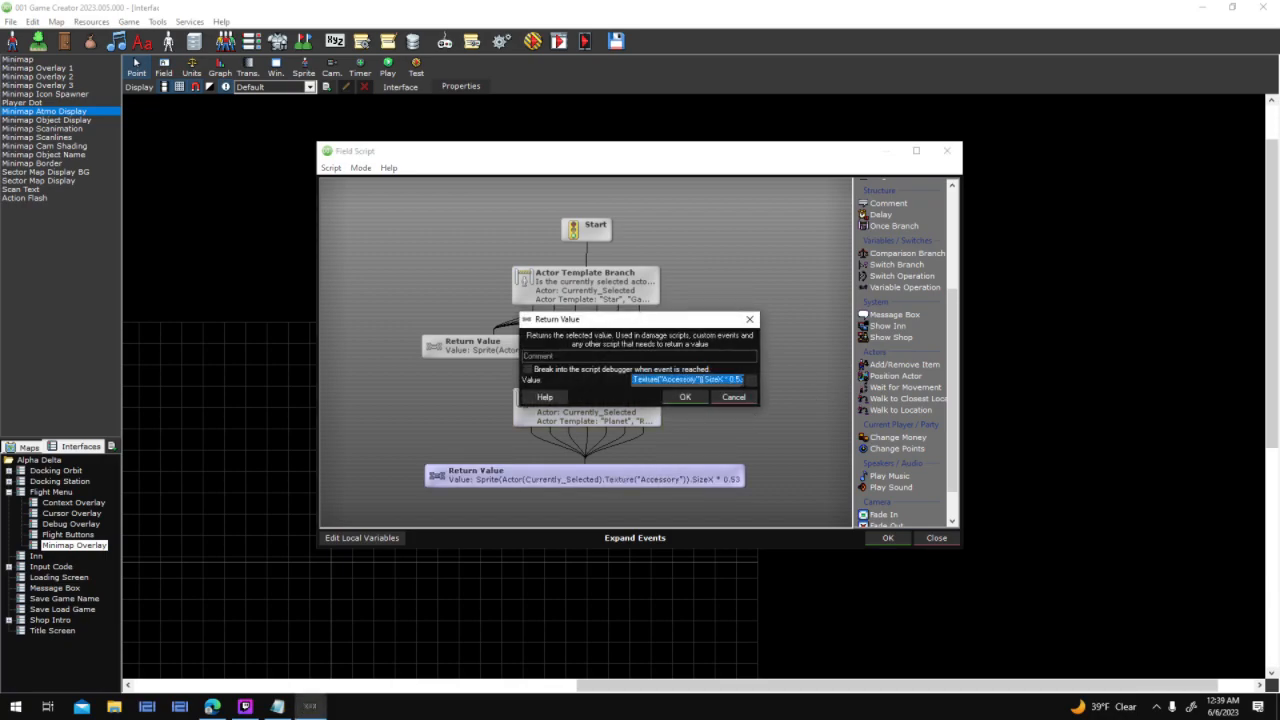
left_click_drag(740, 380, 766, 379)
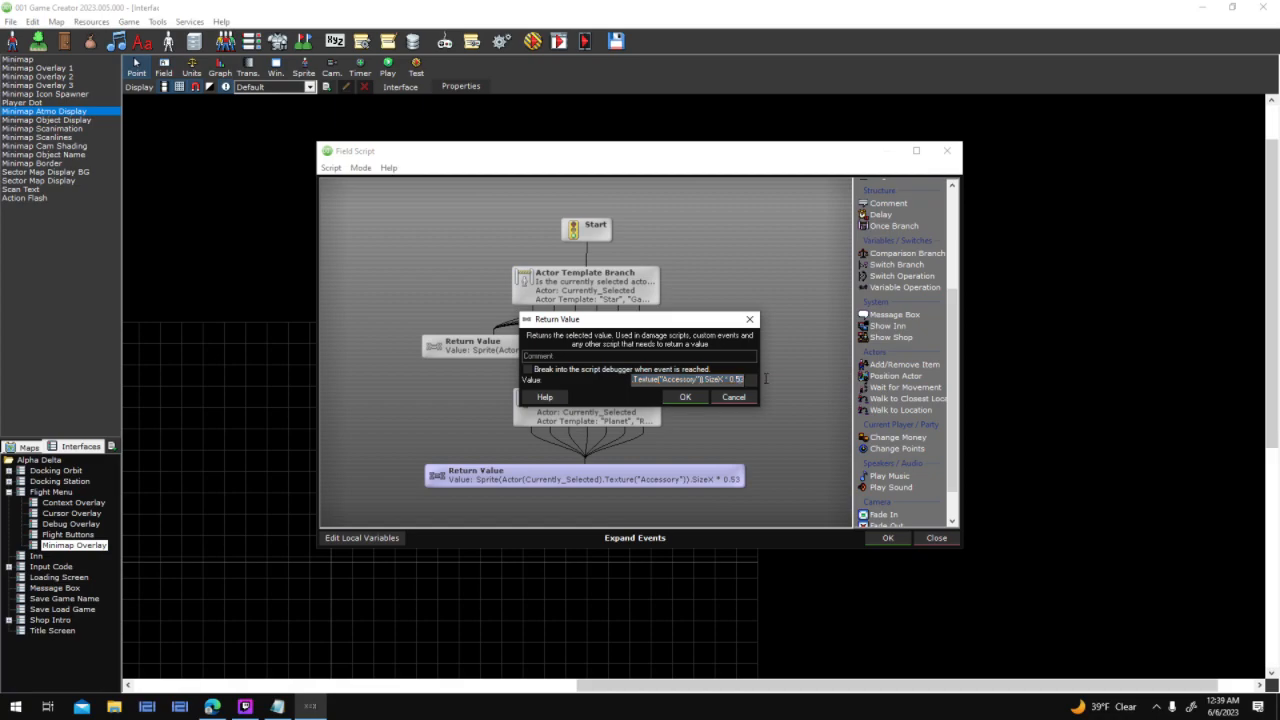
left_click(743, 396)
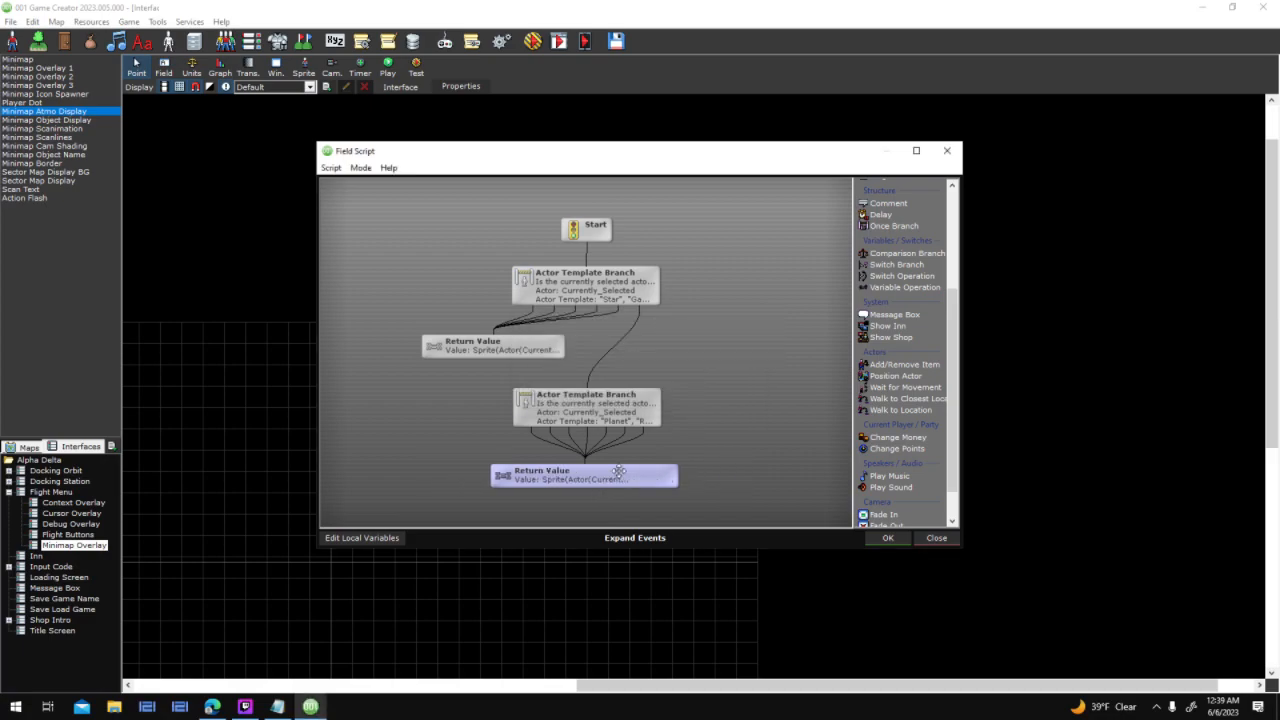
left_click_drag(772, 414, 699, 385)
left_click(890, 539)
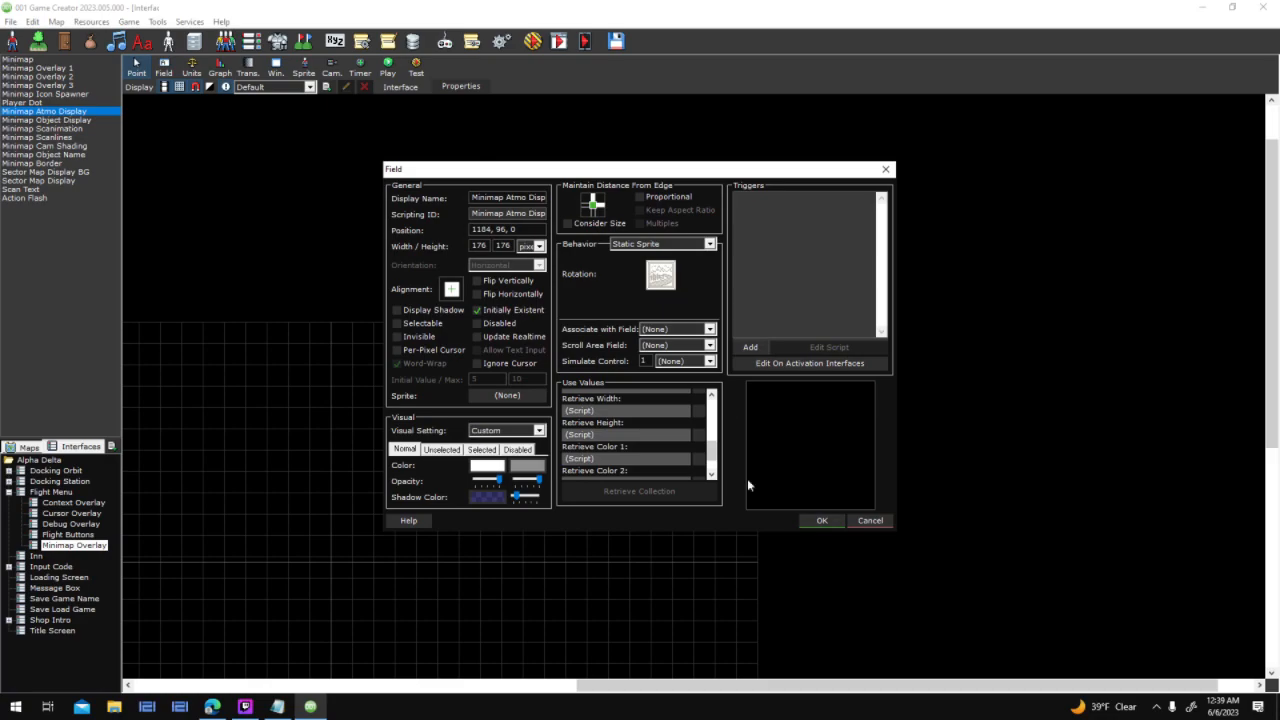
Examine the Retrieve Color 1 script of Minimap Atmo Display and close it without saving
left_click_drag(711, 455, 712, 458)
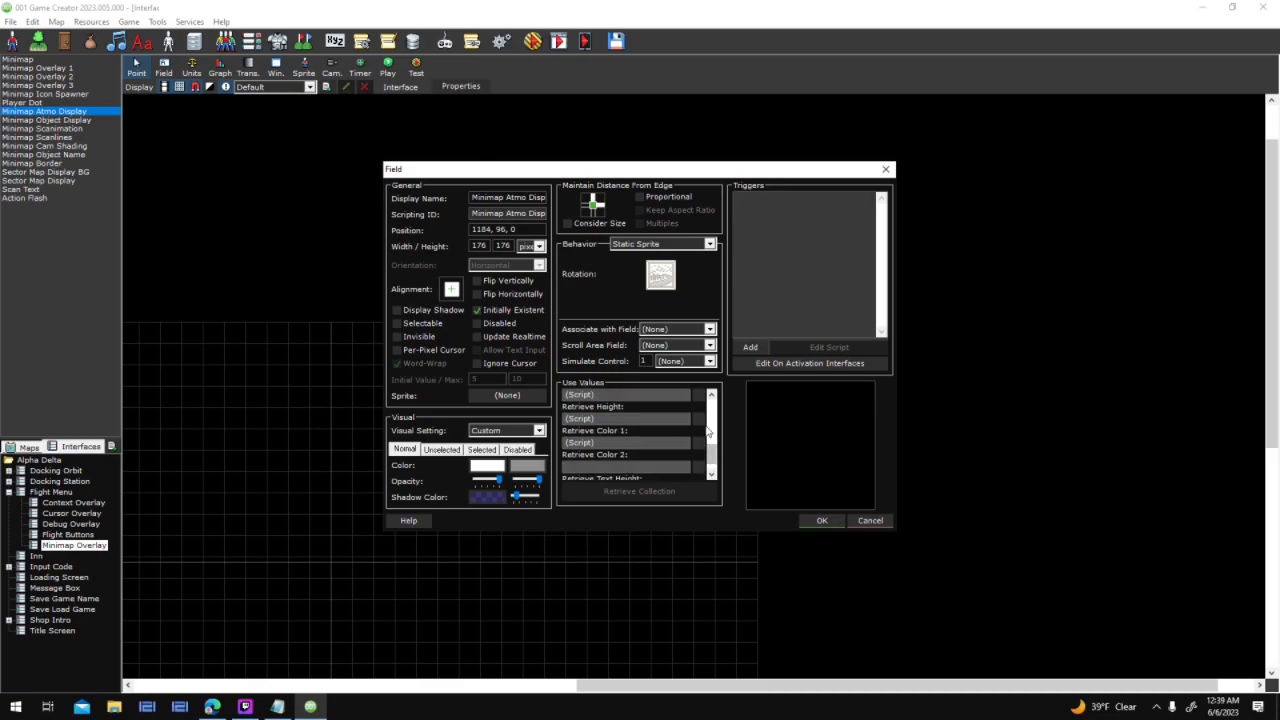
left_click(697, 445)
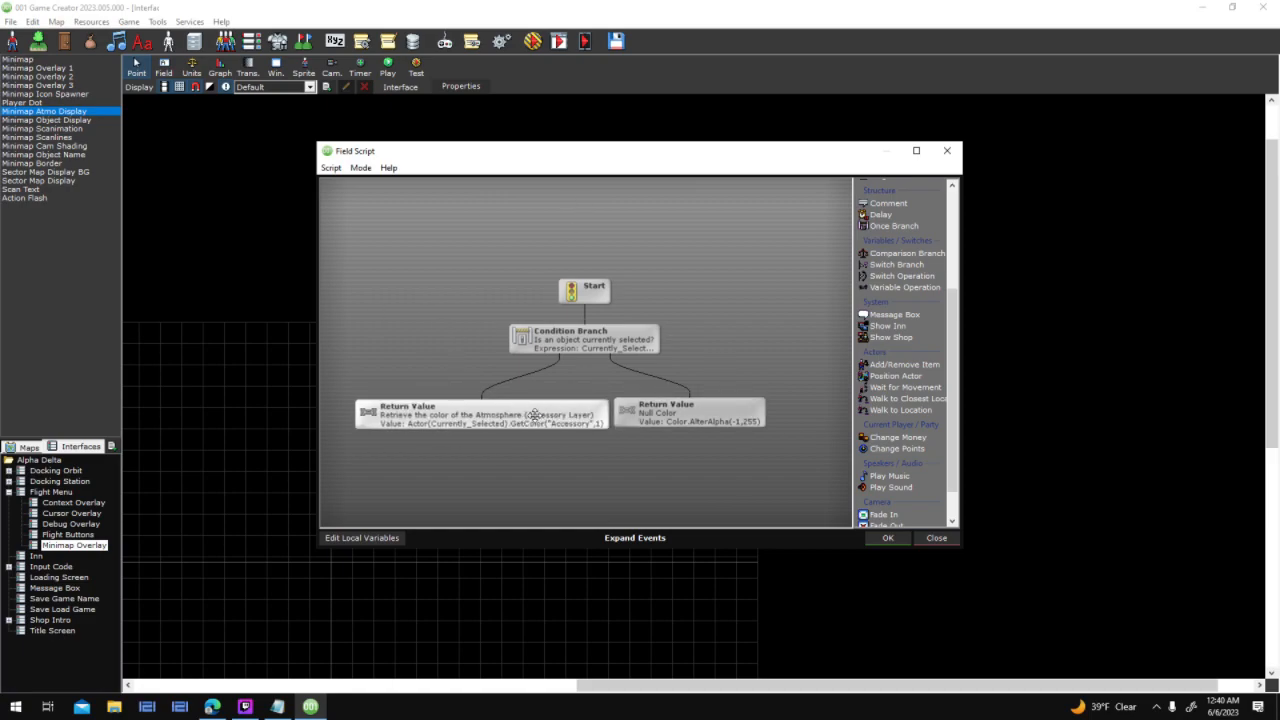
left_click(929, 540)
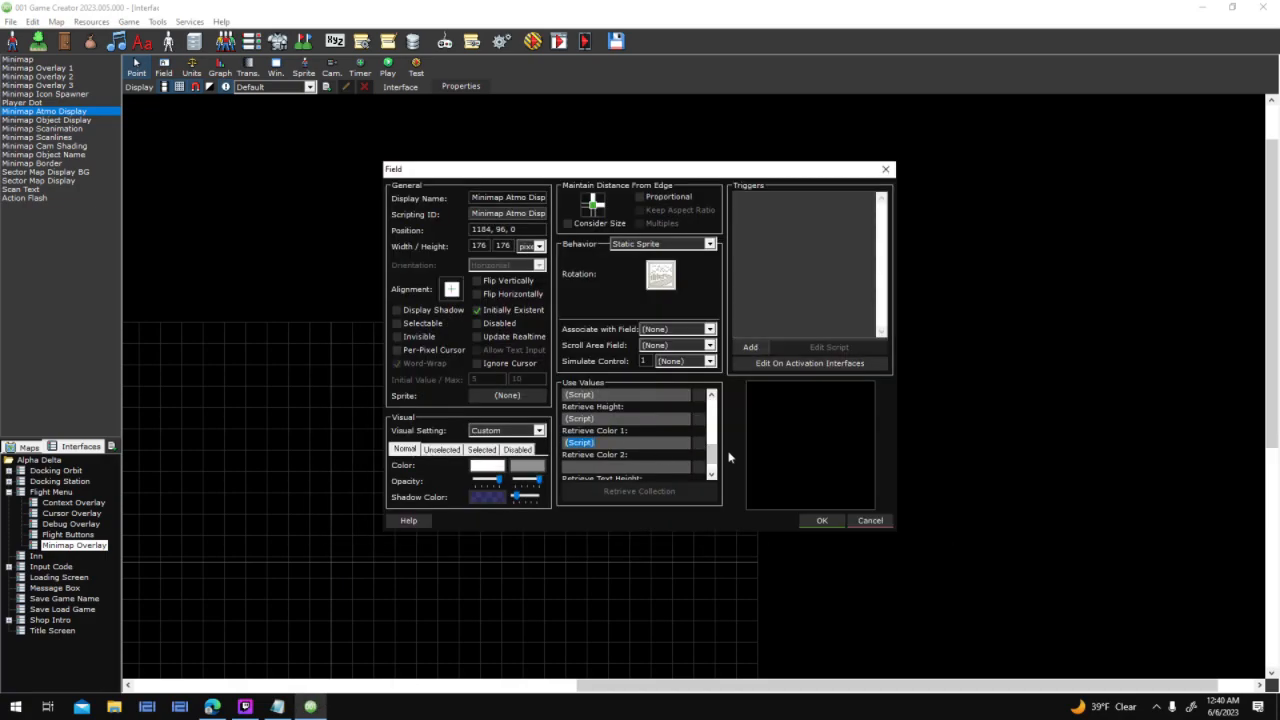
Inspect the Sun Halo Return Value in the Retrieve Height script, close the script and confirm the Minimap Atmo Display field
scroll(711, 449, "up", 3)
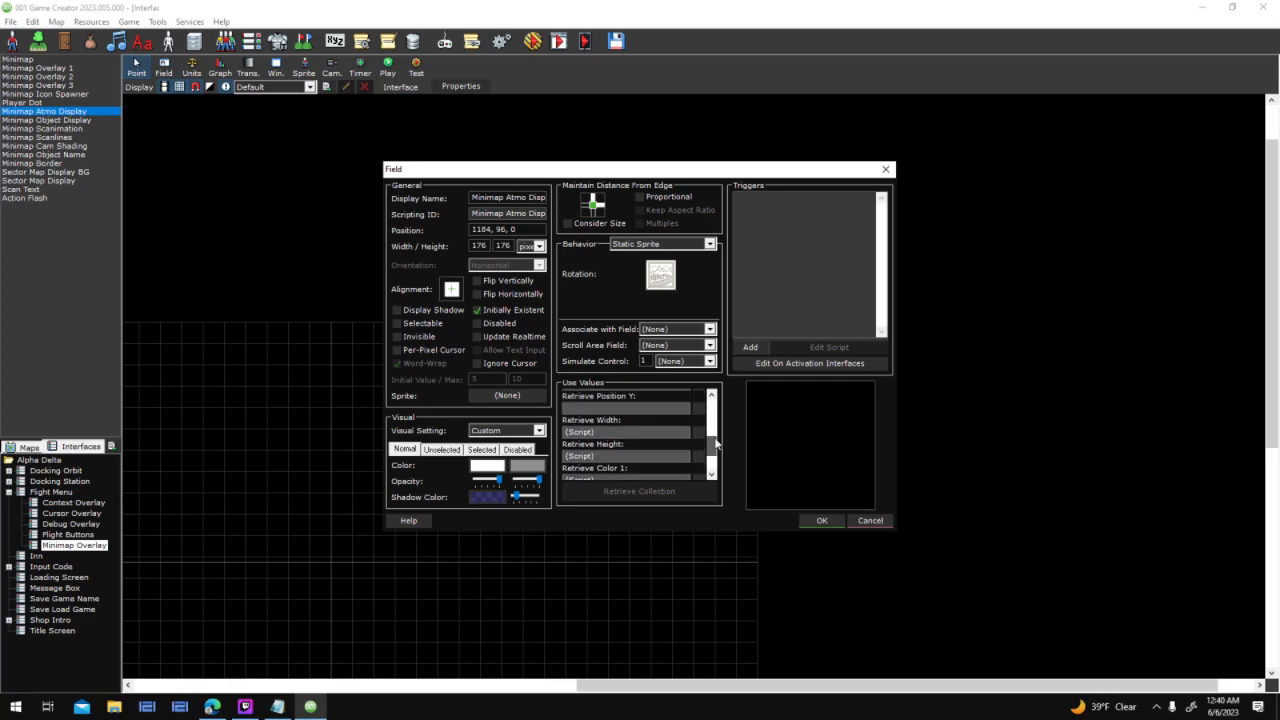
left_click(703, 466)
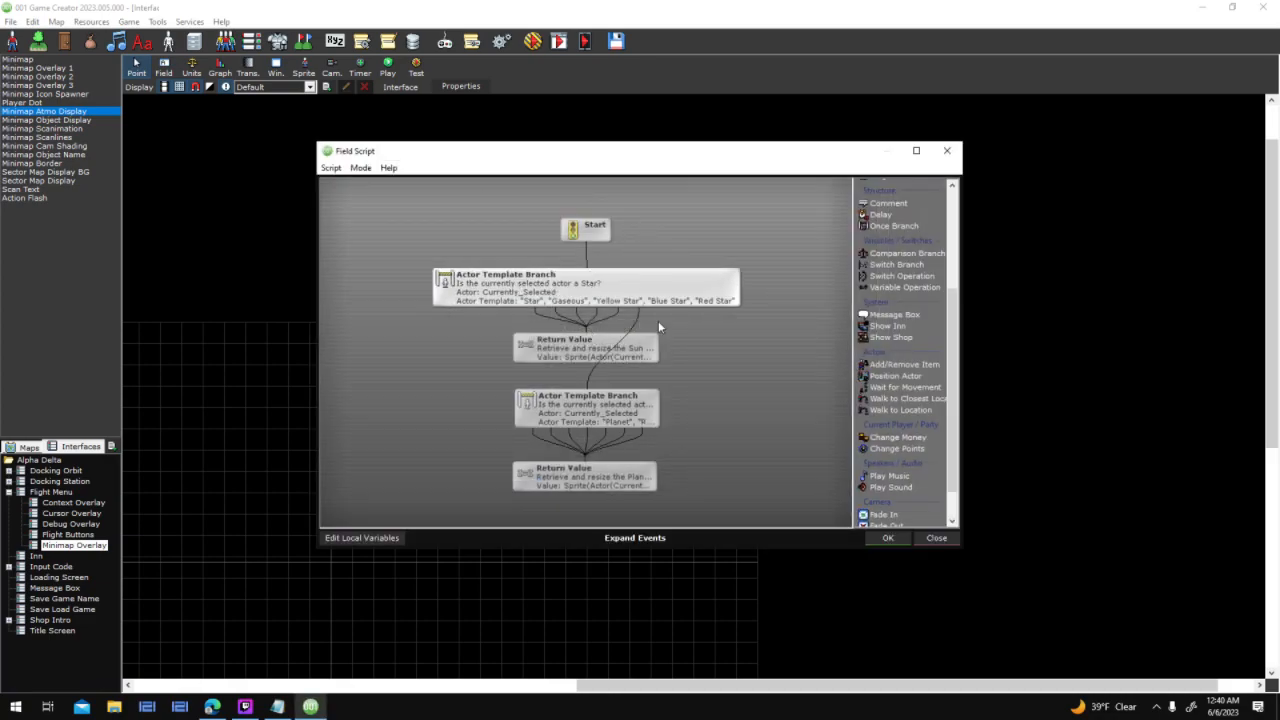
left_click(593, 341)
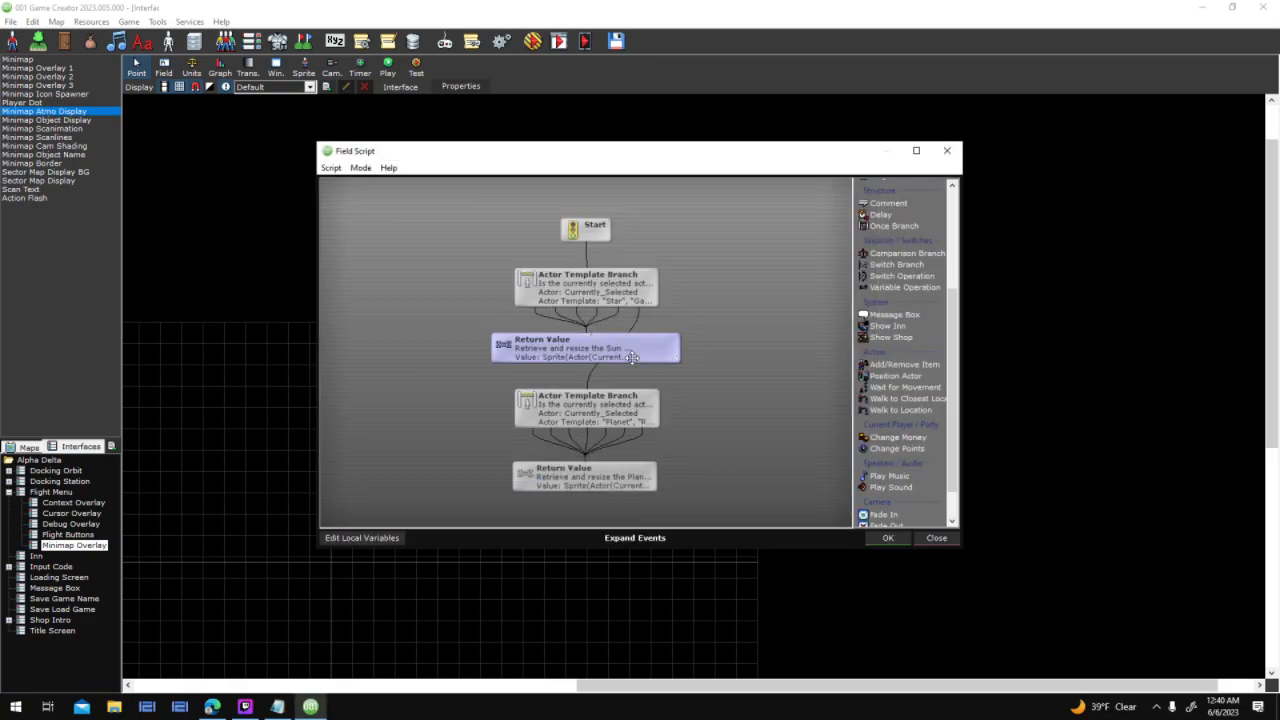
double_click(688, 348)
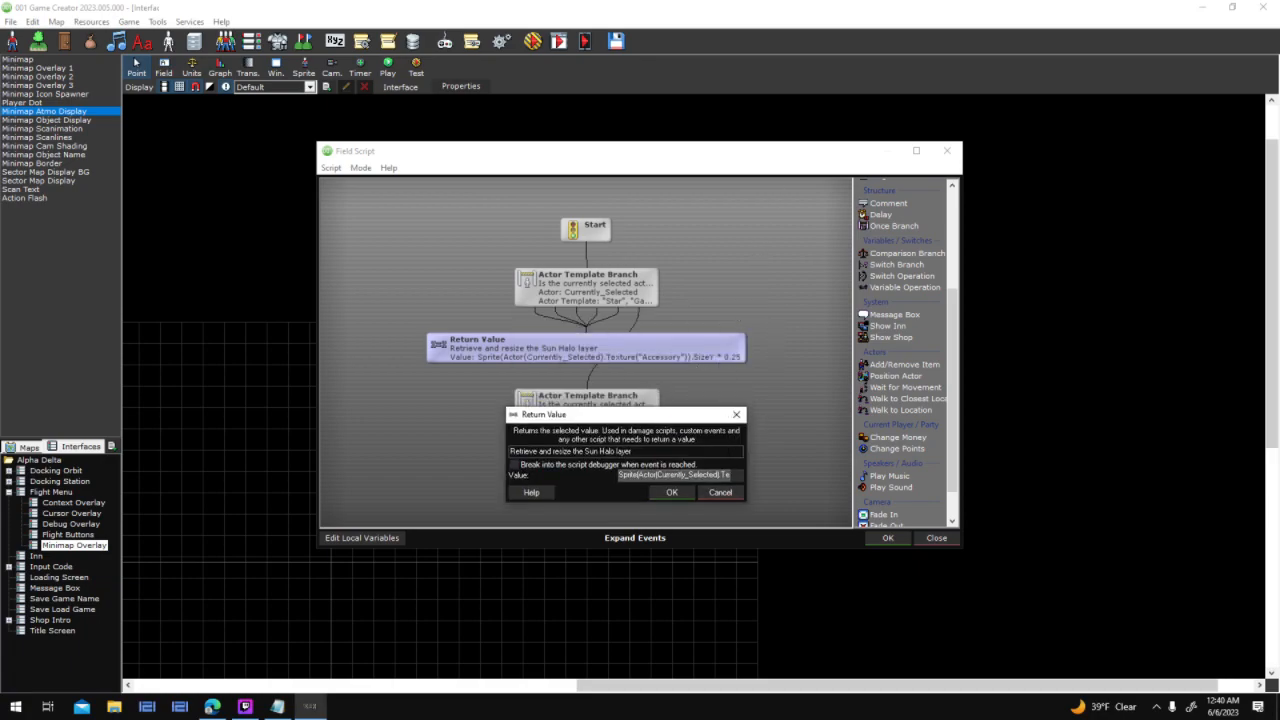
left_click(932, 539)
left_click(829, 520)
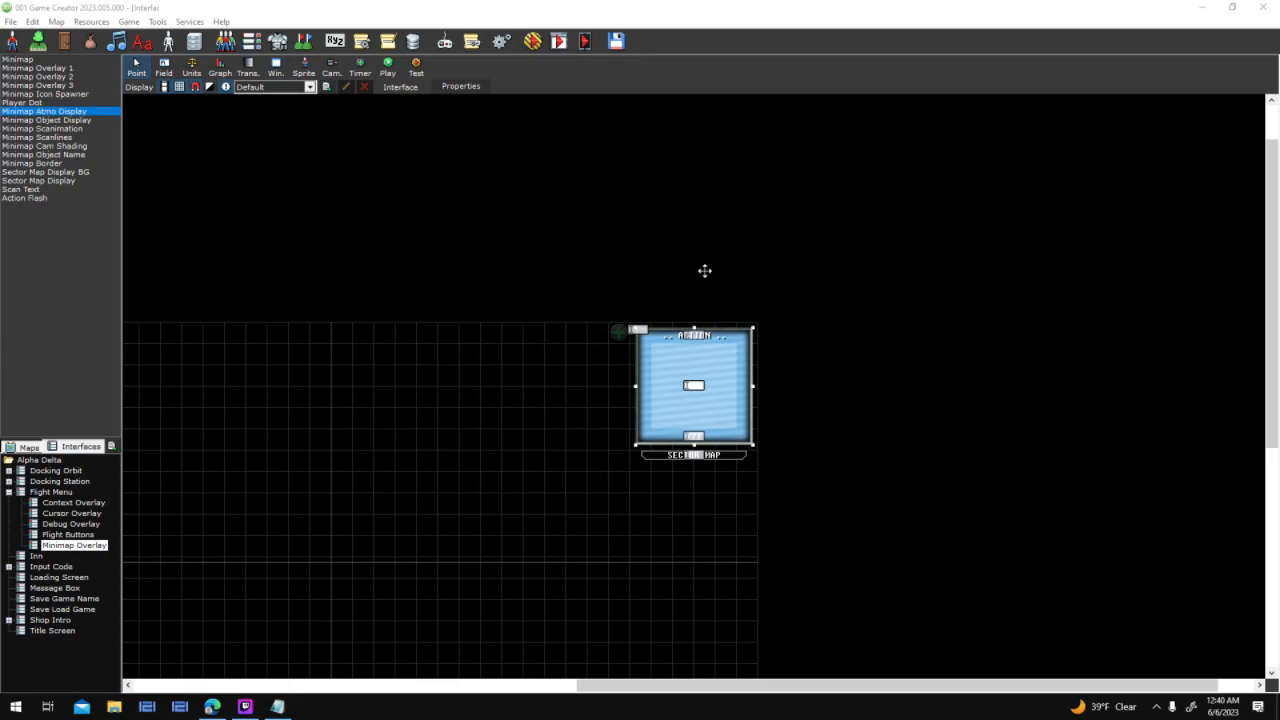
Save the interface, start a test run and select the green planet to check it in the object cam
left_click(702, 270)
left_click(531, 41)
left_click(609, 395)
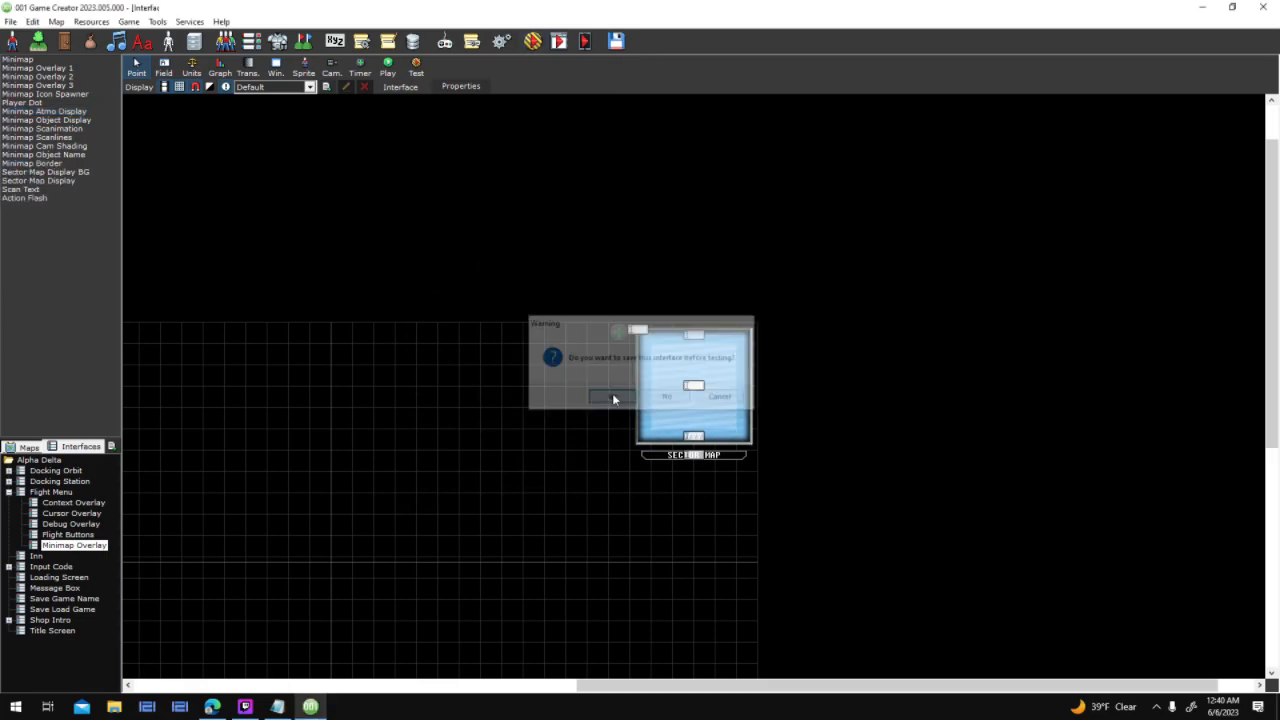
left_click(745, 448)
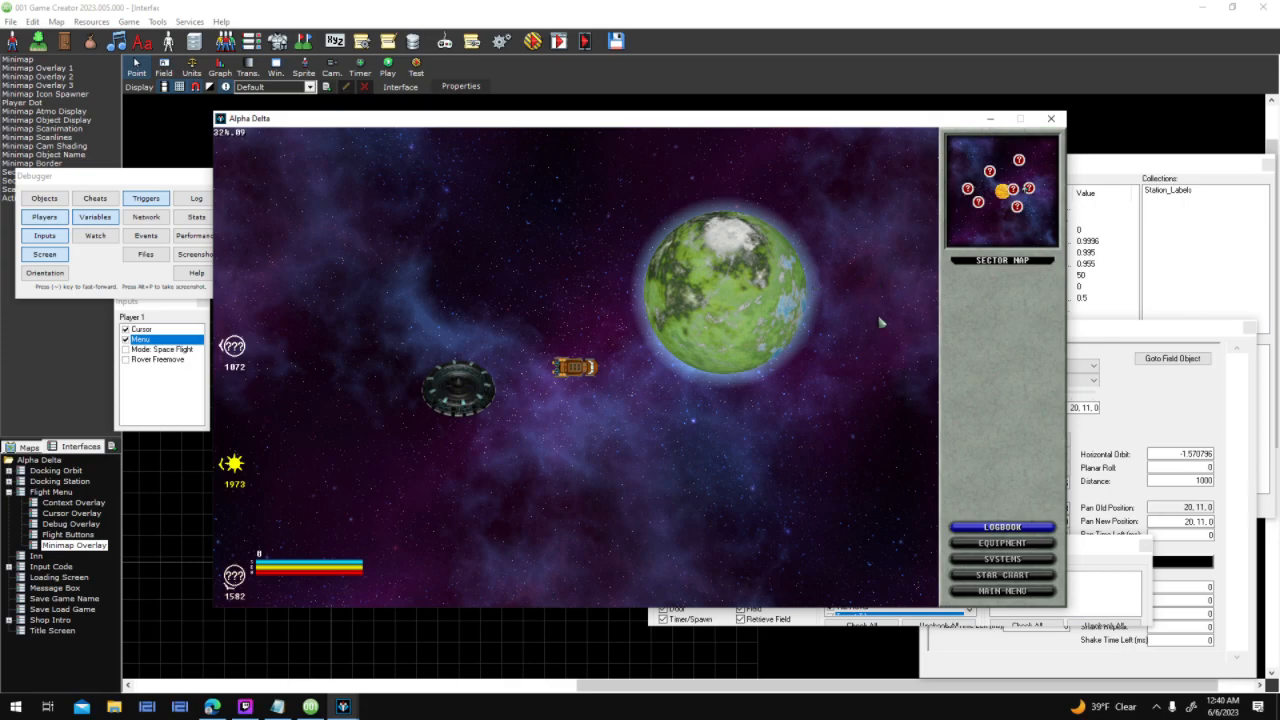
left_click(785, 305)
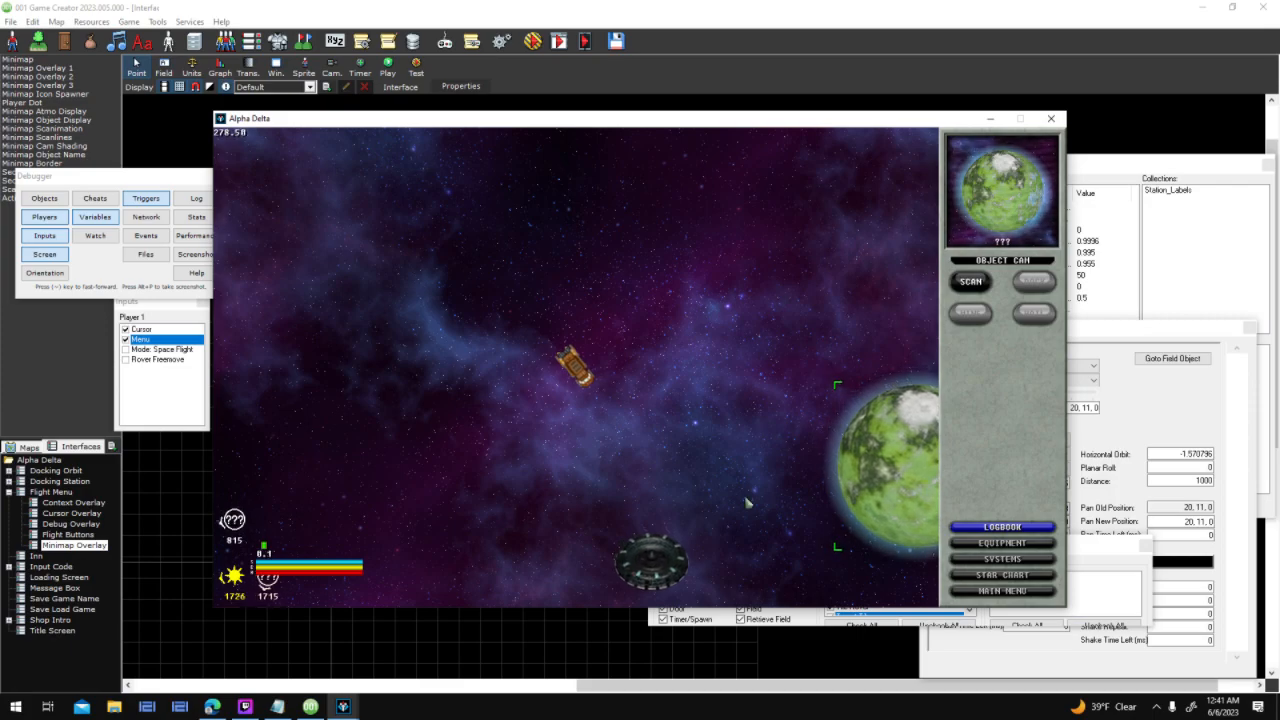
Select Helios Station, fly to the black hole and select it to check the object cam, and end the test run
left_click(656, 570)
key("w")
key("d")
key("w")
key("a")
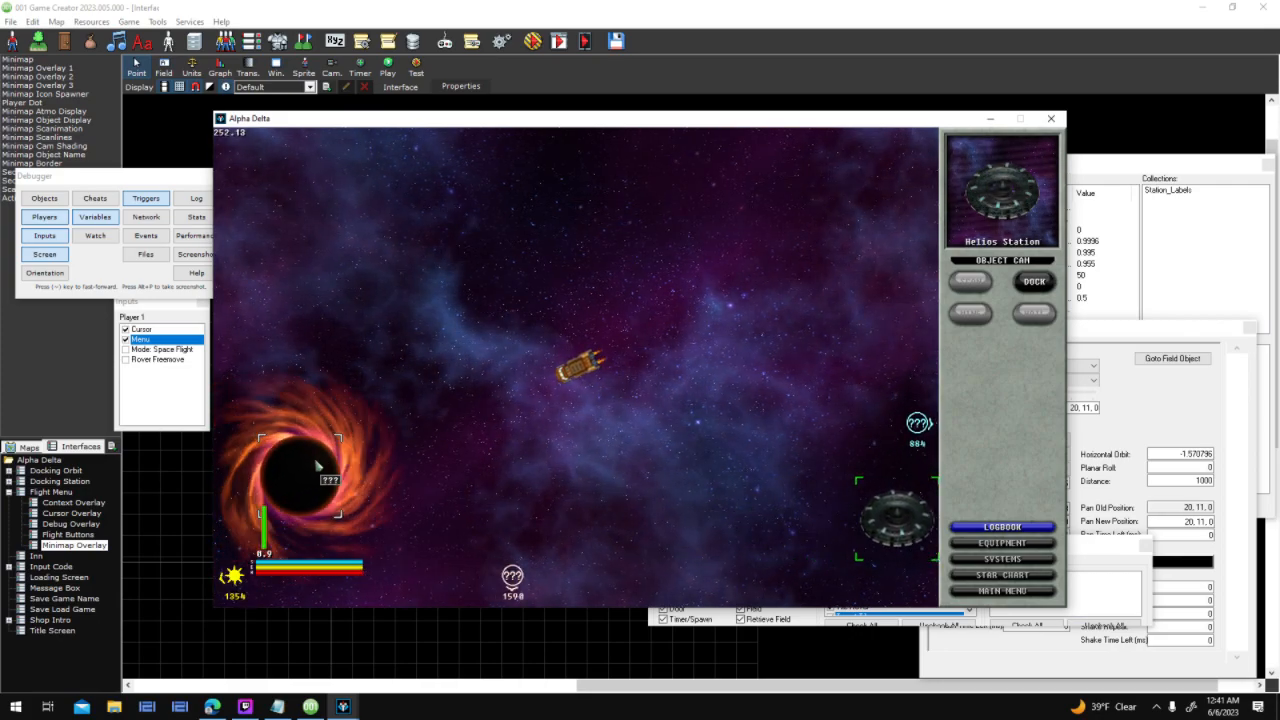
left_click(331, 457)
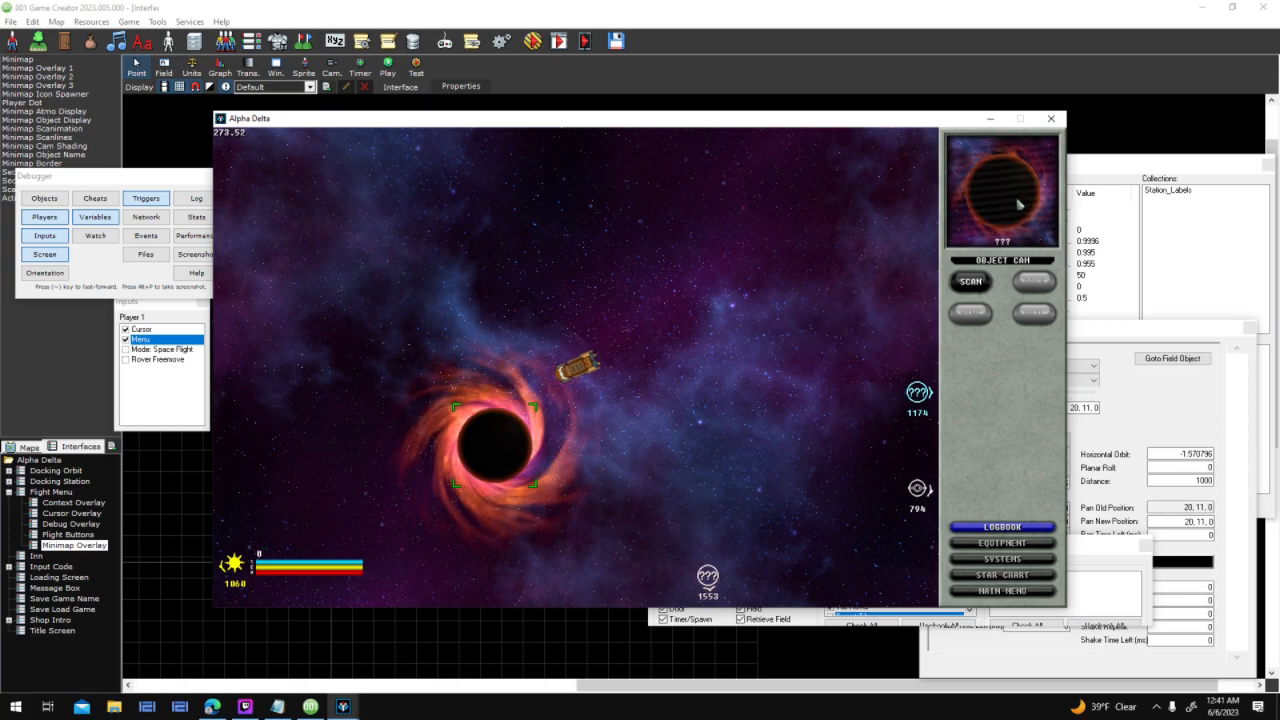
left_click(1054, 119)
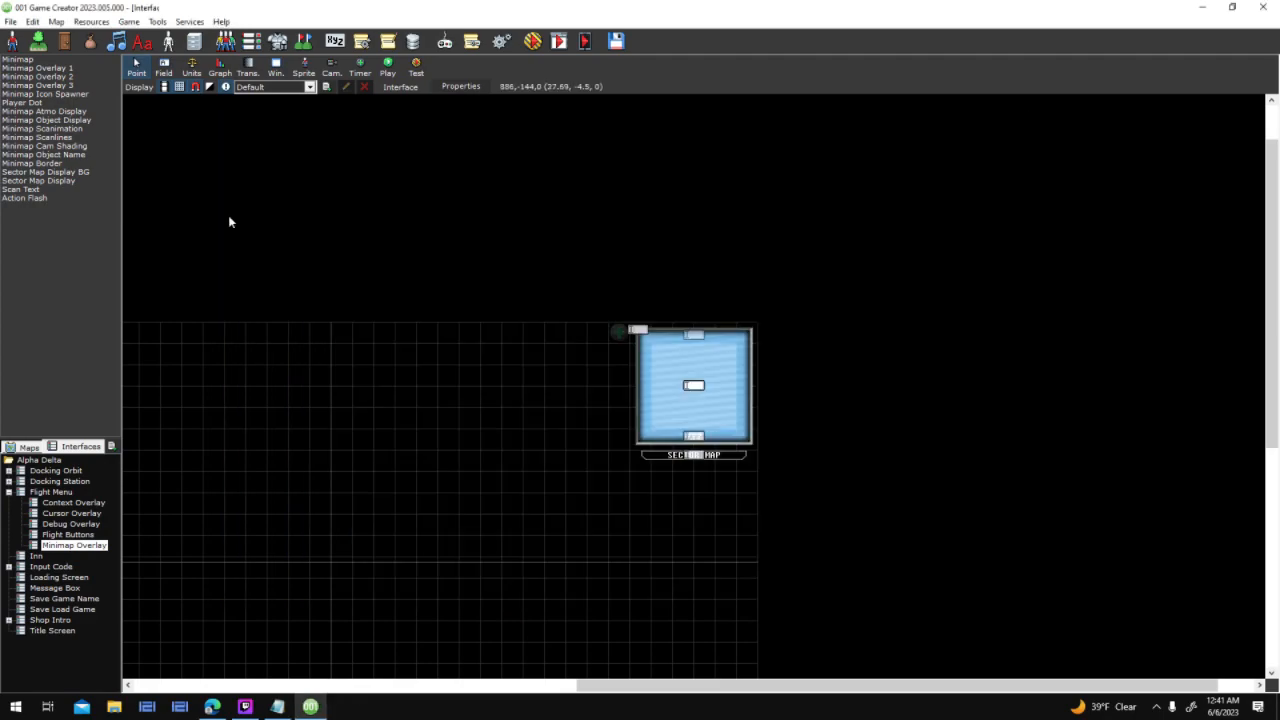
Look through the Use Values of the Minimap Object Display field and confirm it
left_click(78, 120)
double_click(689, 366)
scroll(712, 440, "down", 5)
scroll(720, 447, "down", 2)
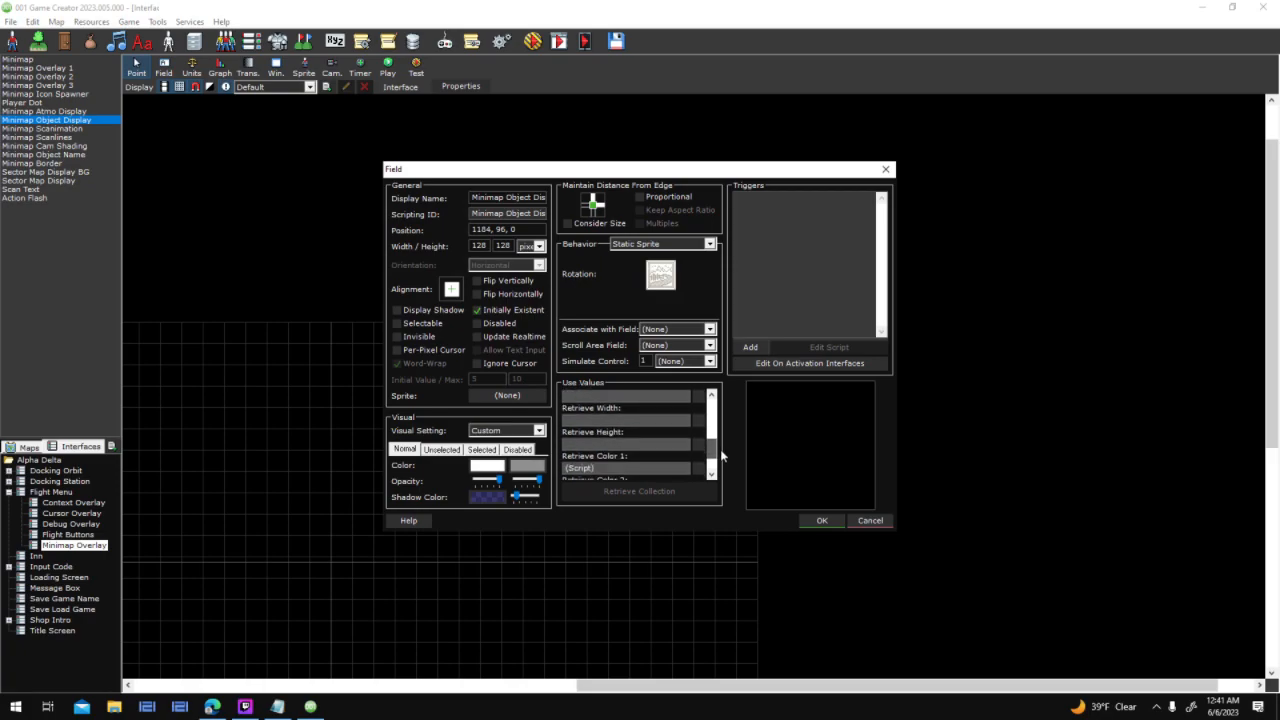
scroll(720, 448, "down", 1)
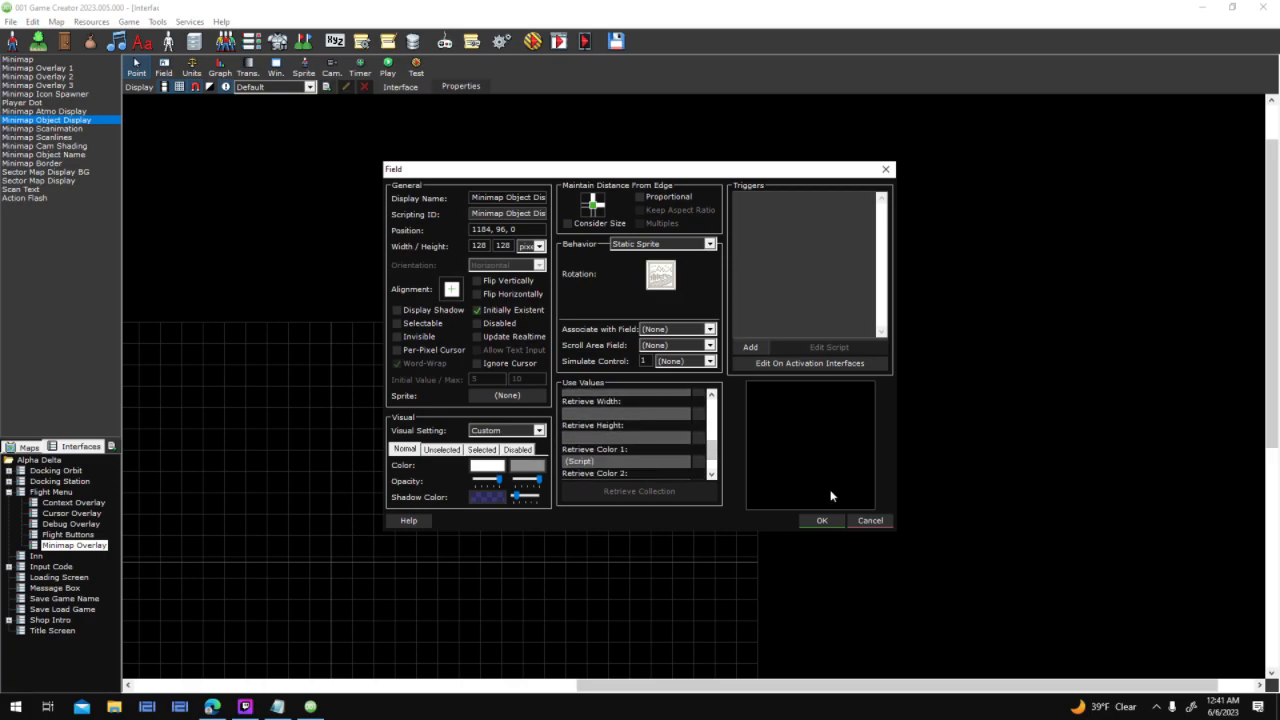
left_click(815, 520)
Copy all events below Start from Minimap Atmo Display's Retrieve Width script, and close the script and field without saving
left_click(66, 112)
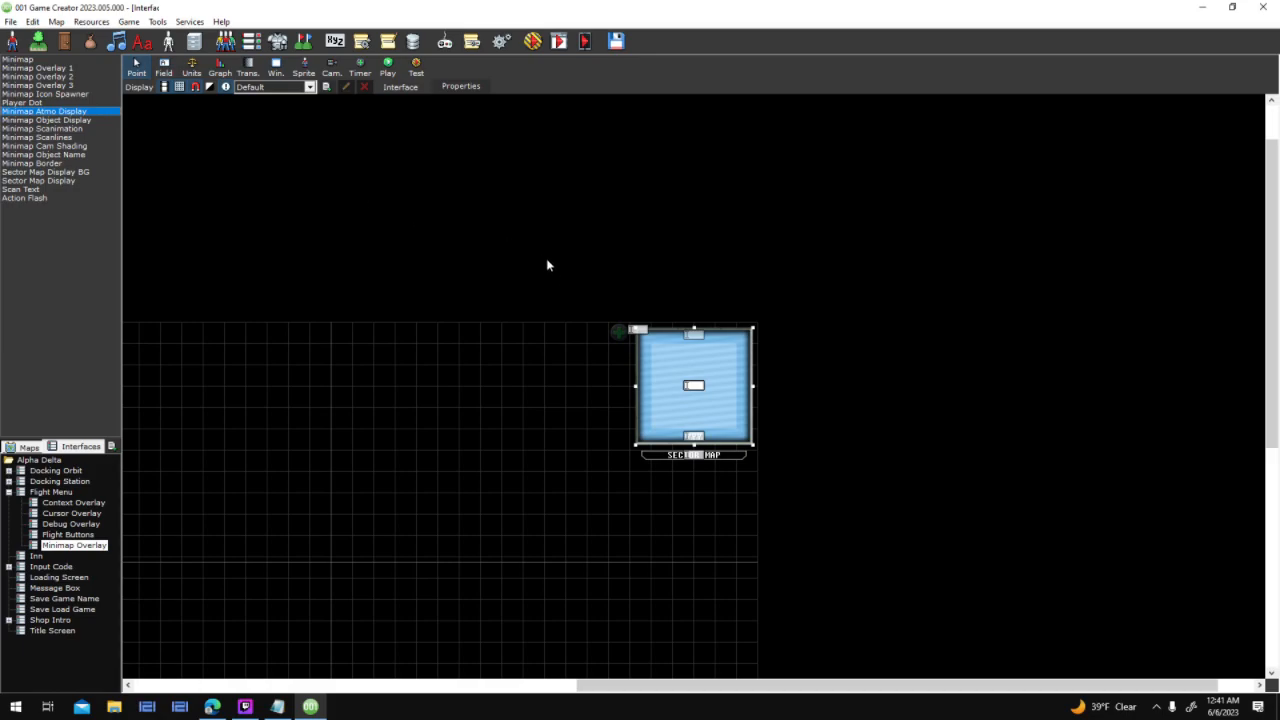
left_click_drag(713, 411, 710, 442)
left_click(697, 437)
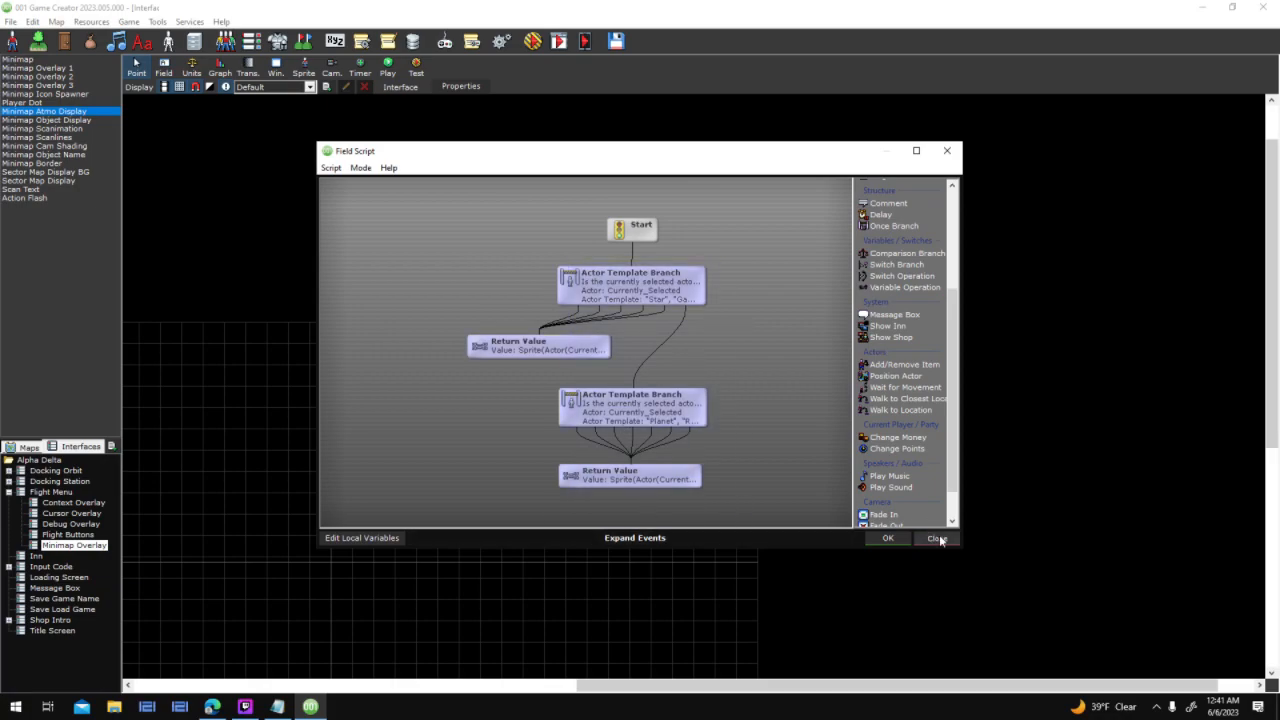
left_click(937, 537)
left_click_drag(717, 459, 716, 452)
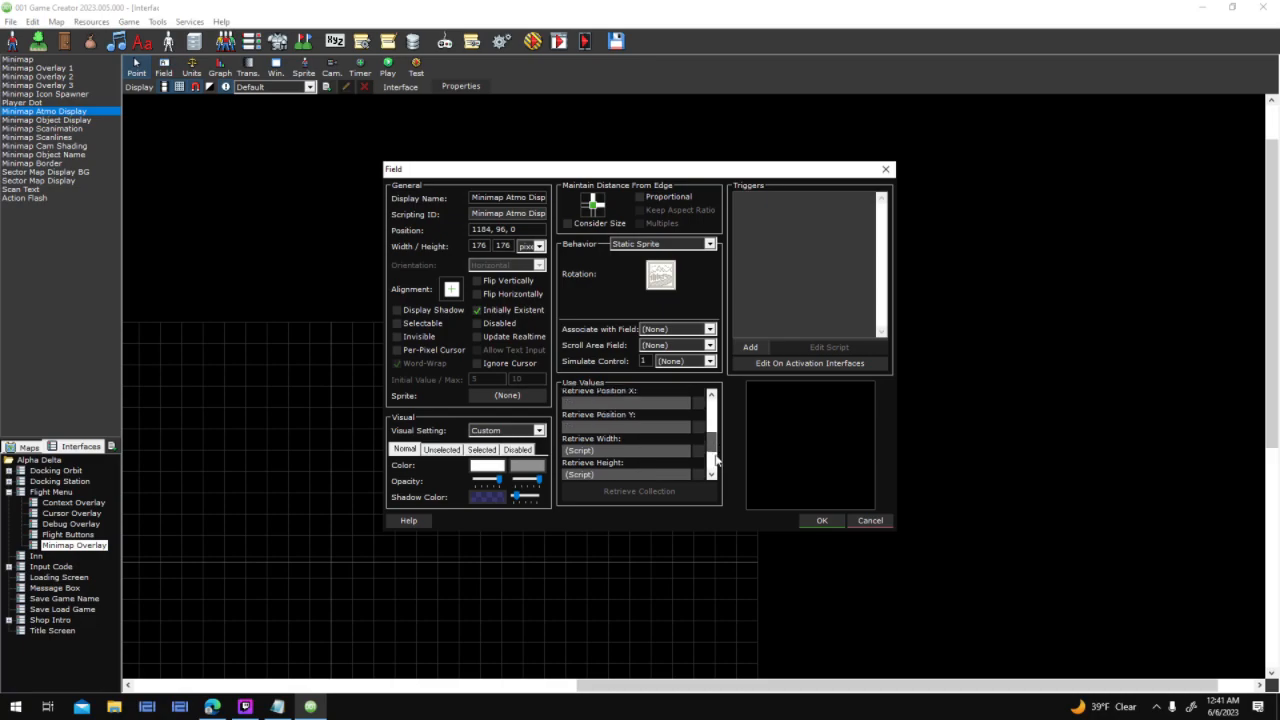
left_click(865, 521)
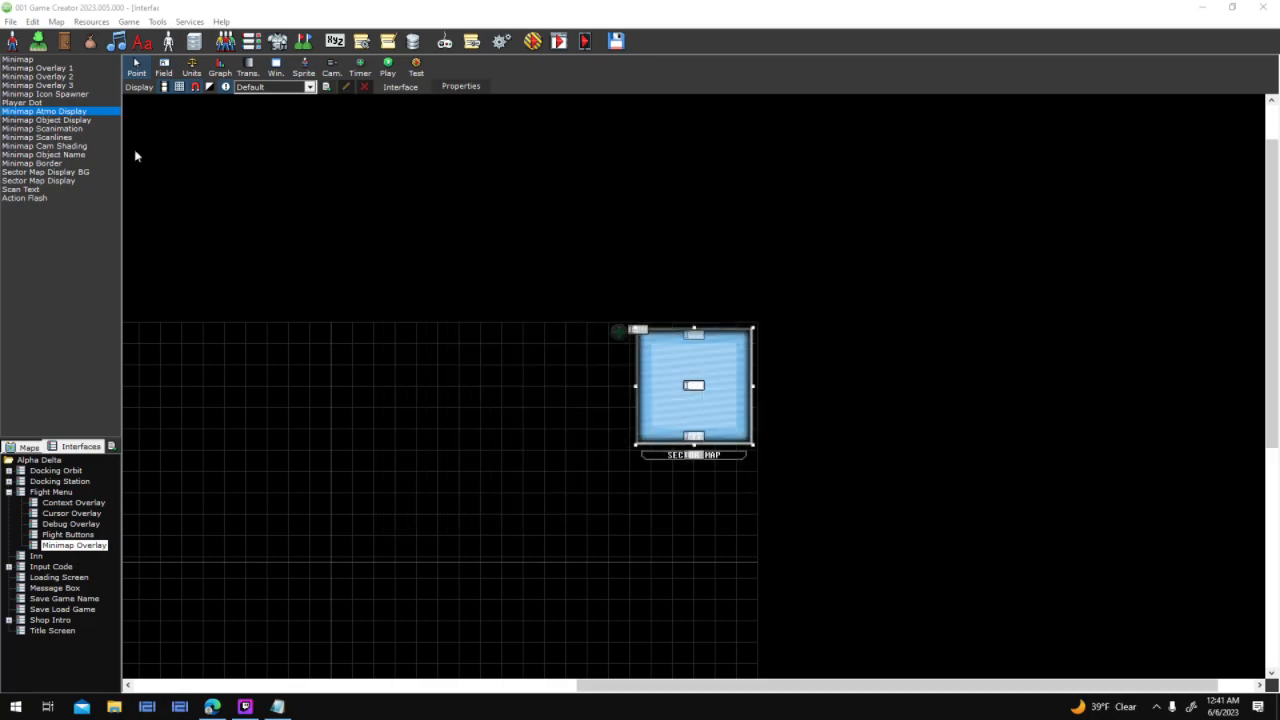
Open Minimap Object Display, examine its Retrieve Visibility script and close the script without saving
double_click(96, 116)
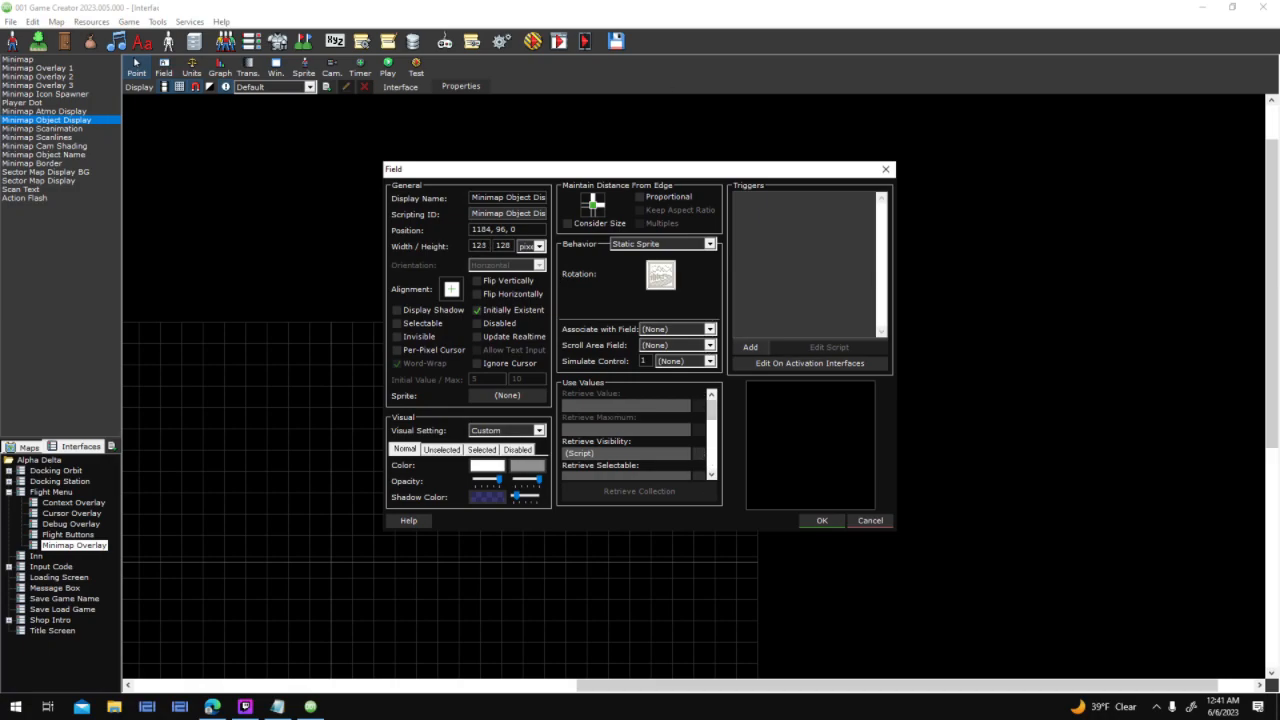
left_click(697, 458)
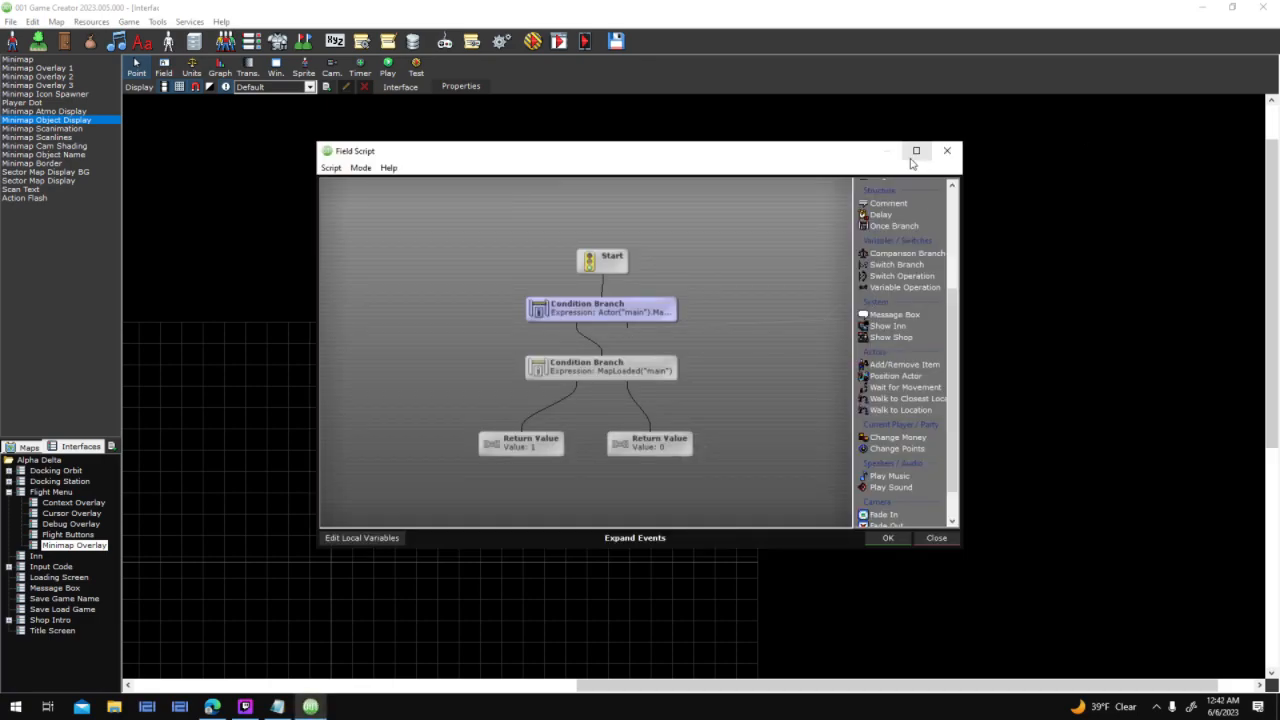
left_click(936, 537)
Assign a script to Minimap Object Display's Retrieve Width and paste the copied template branches and Return Value events below Start
scroll(714, 447, "down", 2)
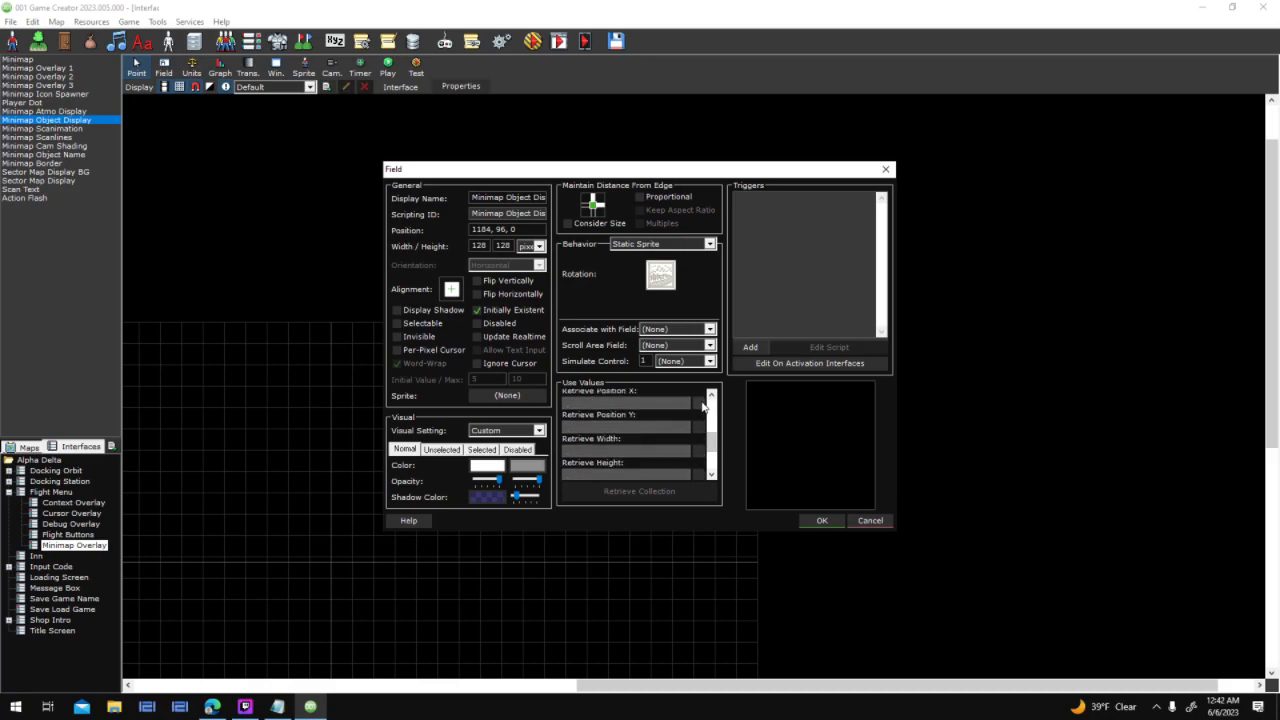
left_click(702, 404)
left_click(712, 511)
left_click(704, 449)
left_click(591, 221)
left_click_drag(646, 186, 933, 186)
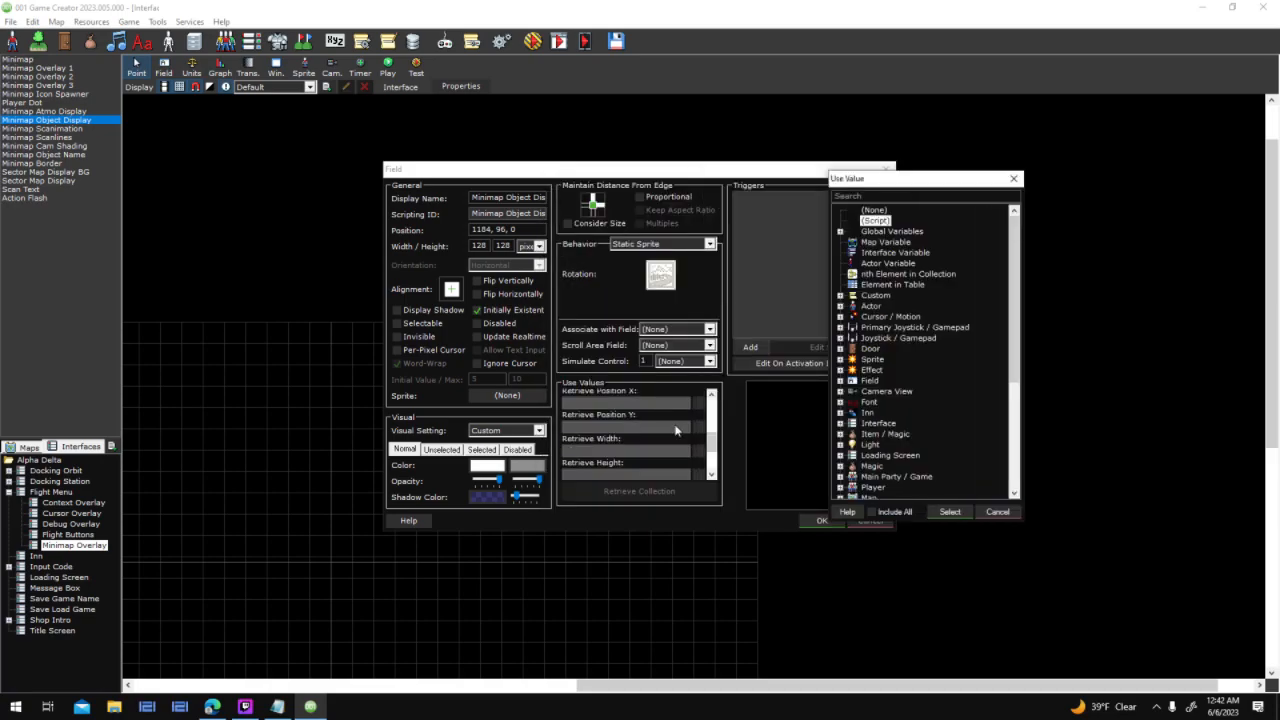
double_click(875, 221)
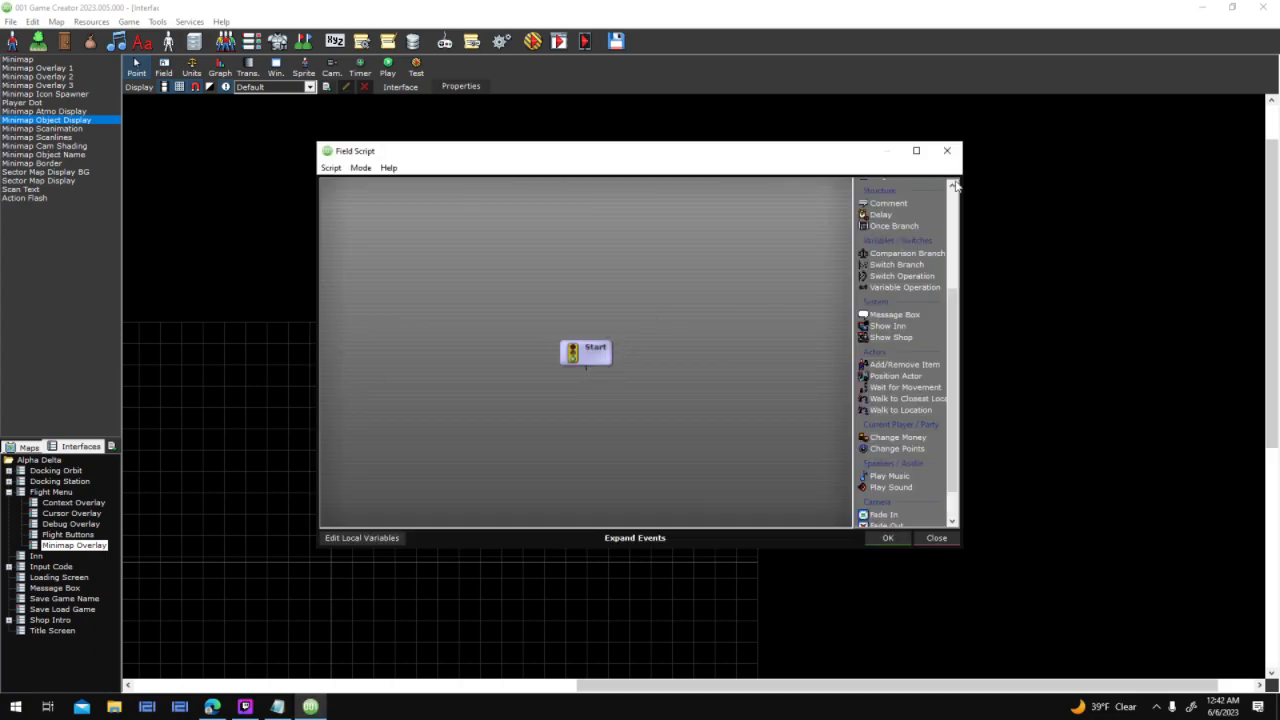
left_click(916, 151)
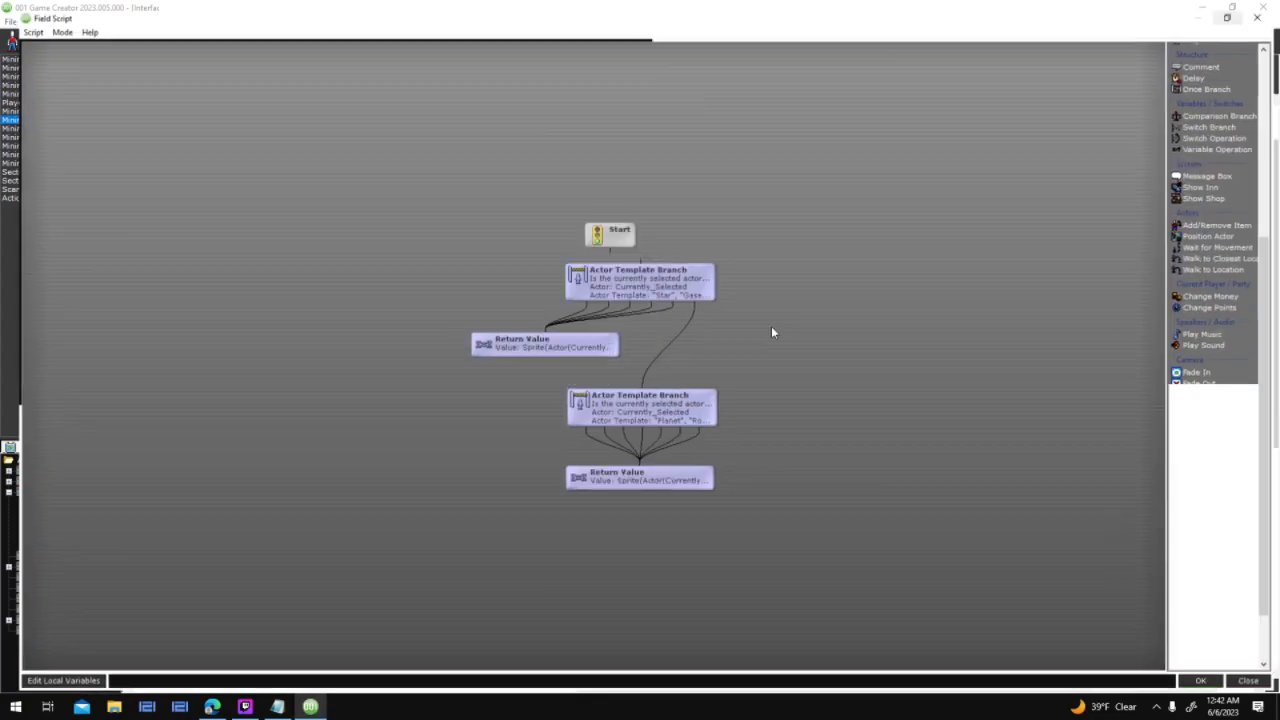
left_click_drag(547, 288, 540, 277)
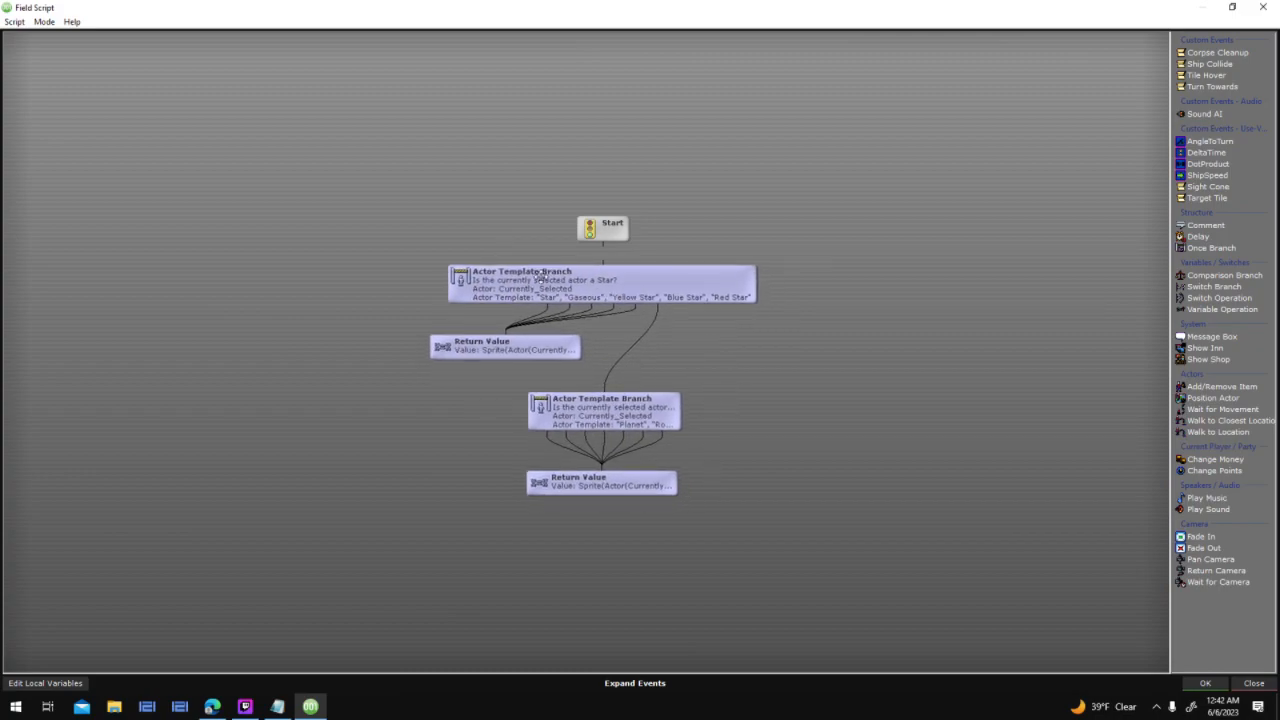
Set the Star branch's Return Value to 128 and link Start to the Star check's Actor Template Branch
double_click(523, 347)
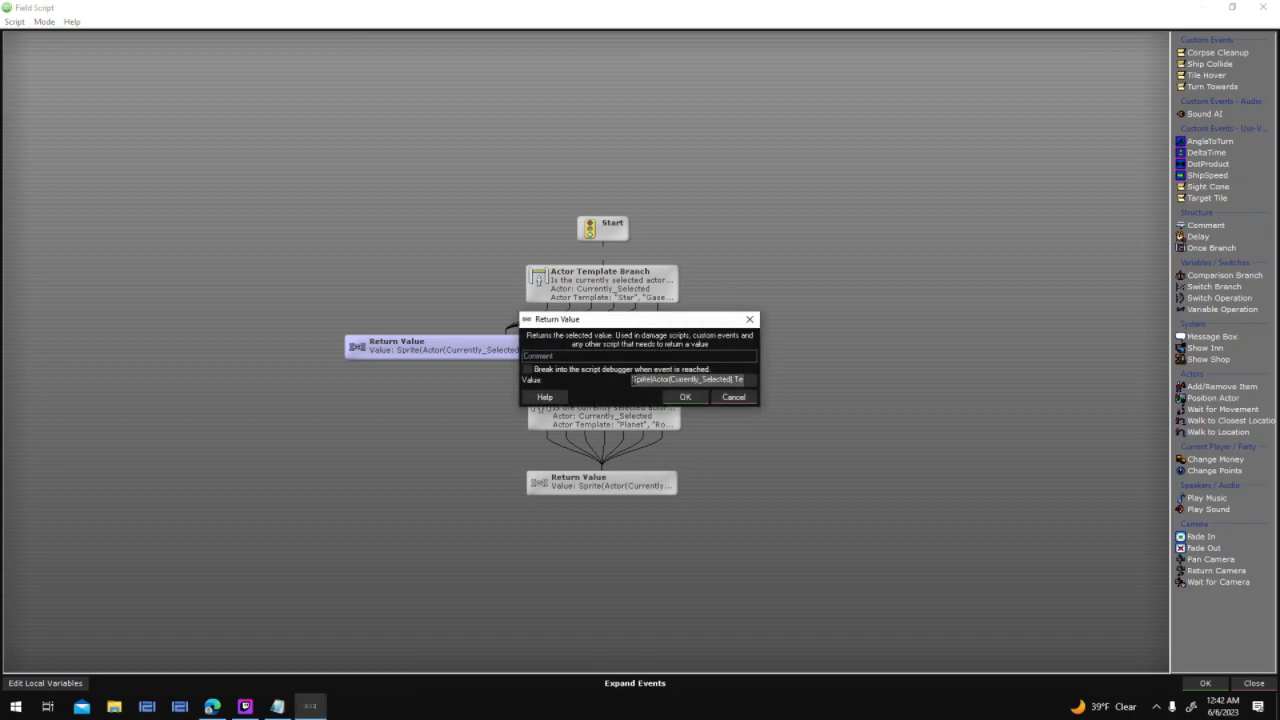
left_click_drag(705, 327, 935, 293)
key("BackSpace")
type("128")
key("Return")
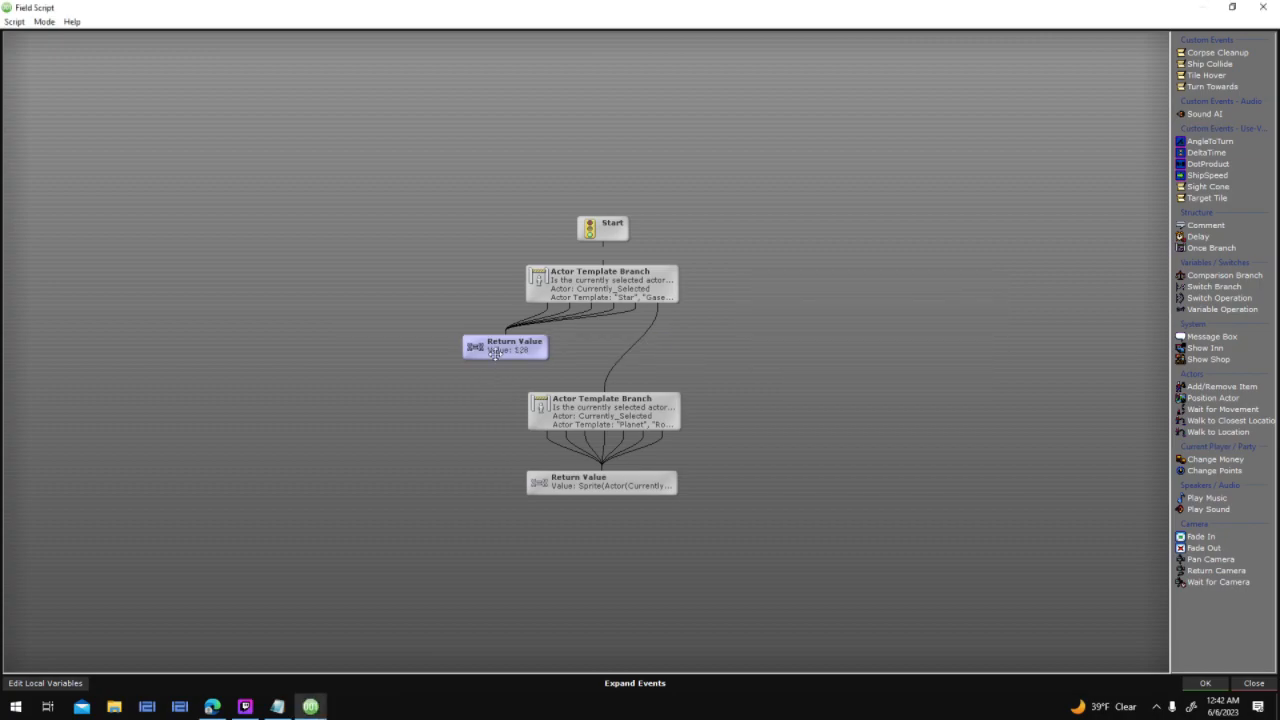
left_click(598, 240)
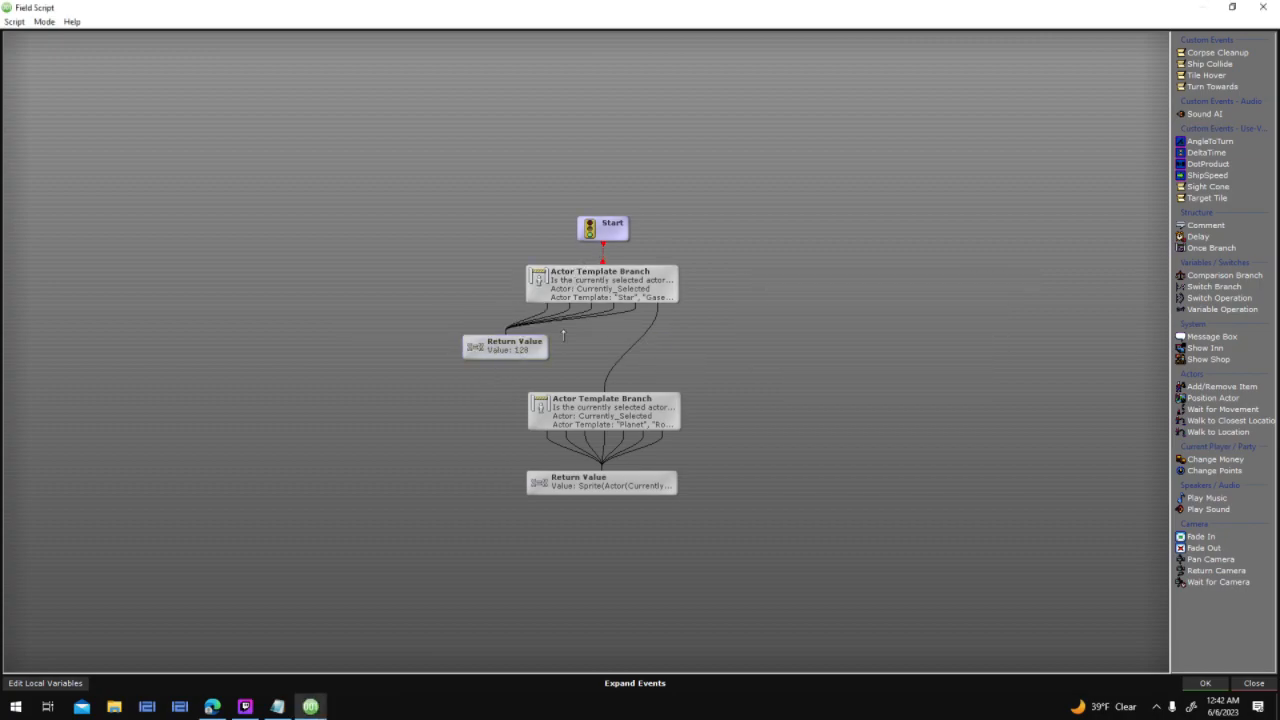
Comment the Star branch's Return Value of 128 as "Default Size (128x128)"
right_click(516, 358)
left_click(747, 402)
double_click(525, 354)
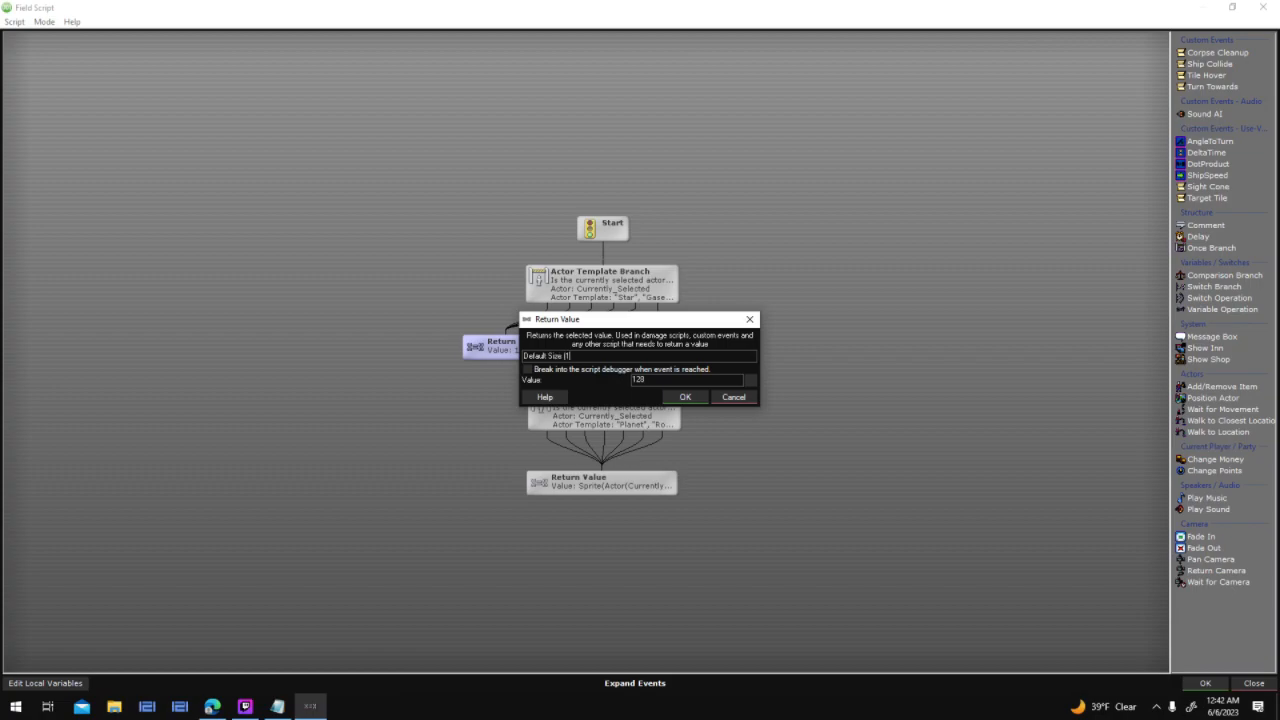
type("8)")
key("Return")
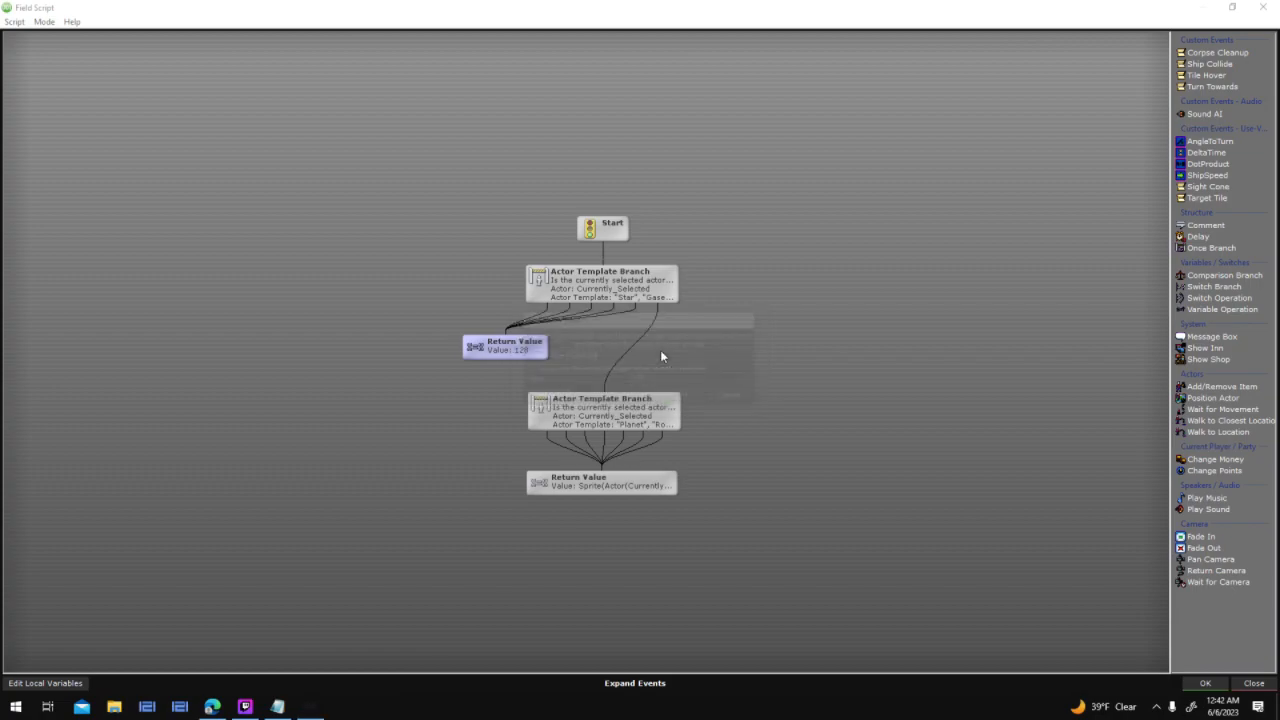
Add Station, Rocky, Terrestrial, Volcanic, Frozen and Copper to the templates selected in the Star check's Actor Template Branch
double_click(680, 401)
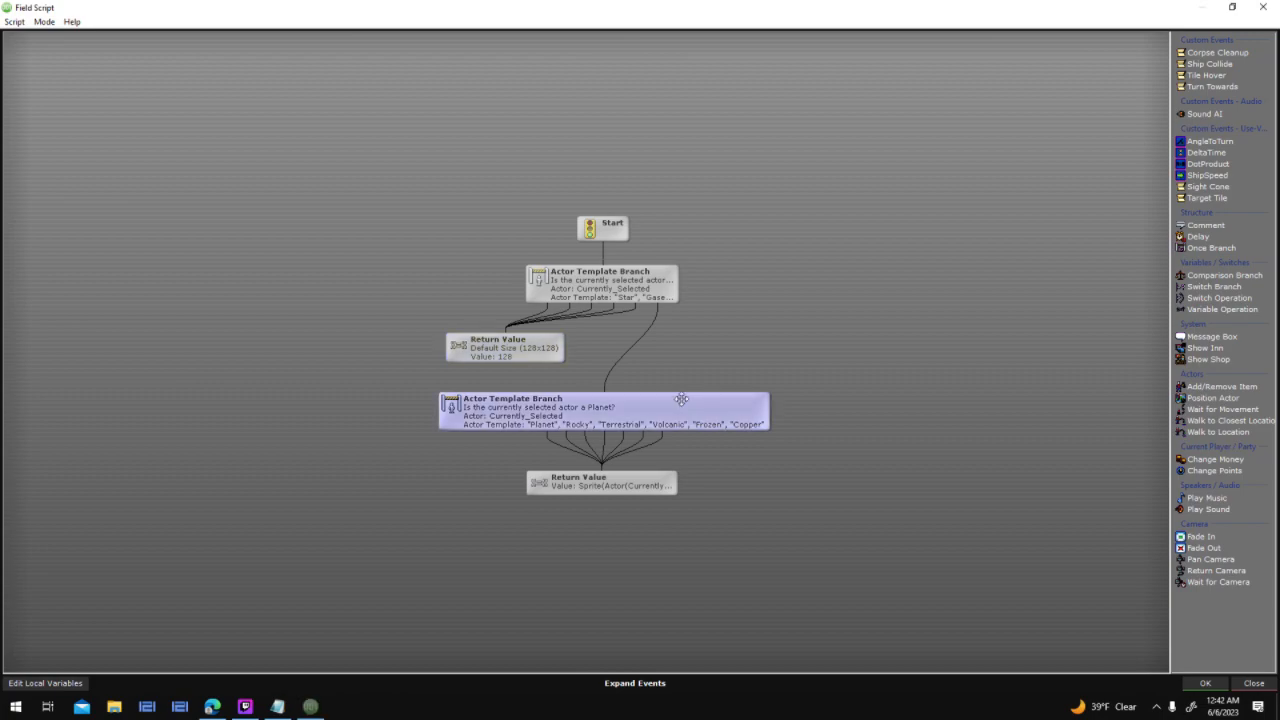
left_click(736, 434)
double_click(710, 288)
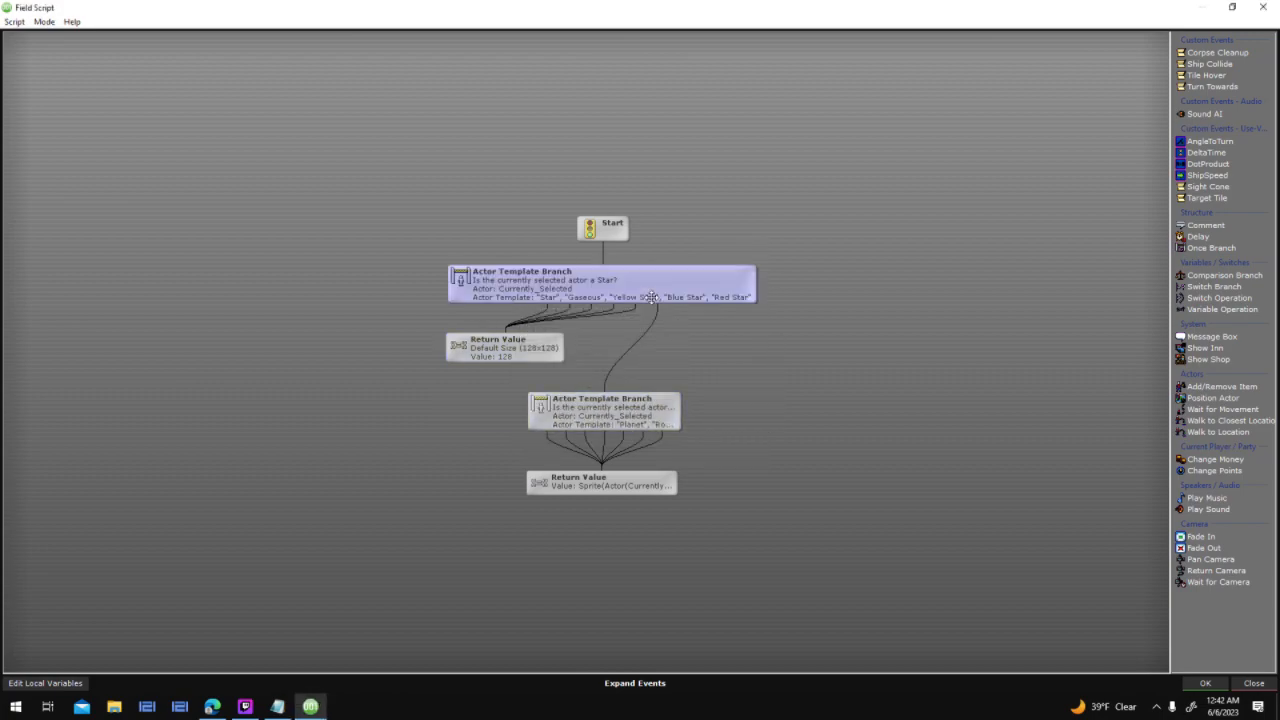
left_click(671, 417)
left_click_drag(655, 415, 616, 412)
left_click(628, 404, "ctrl")
left_click(619, 382, "ctrl")
left_click(546, 382, "ctrl")
left_click(558, 407, "ctrl")
left_click_drag(637, 419, 555, 416)
left_click(544, 406, "ctrl")
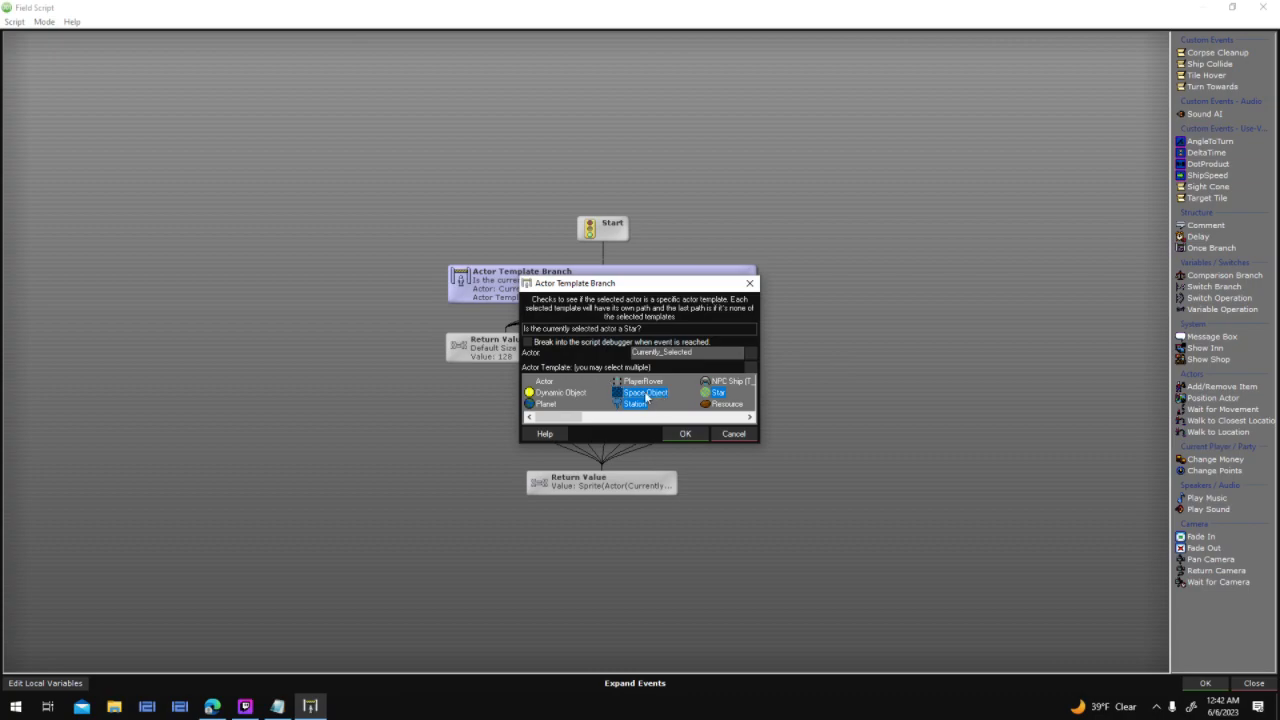
Deselect Space Object from the Star check's templates, review the rest of the selection and accept the branch
left_click(705, 418)
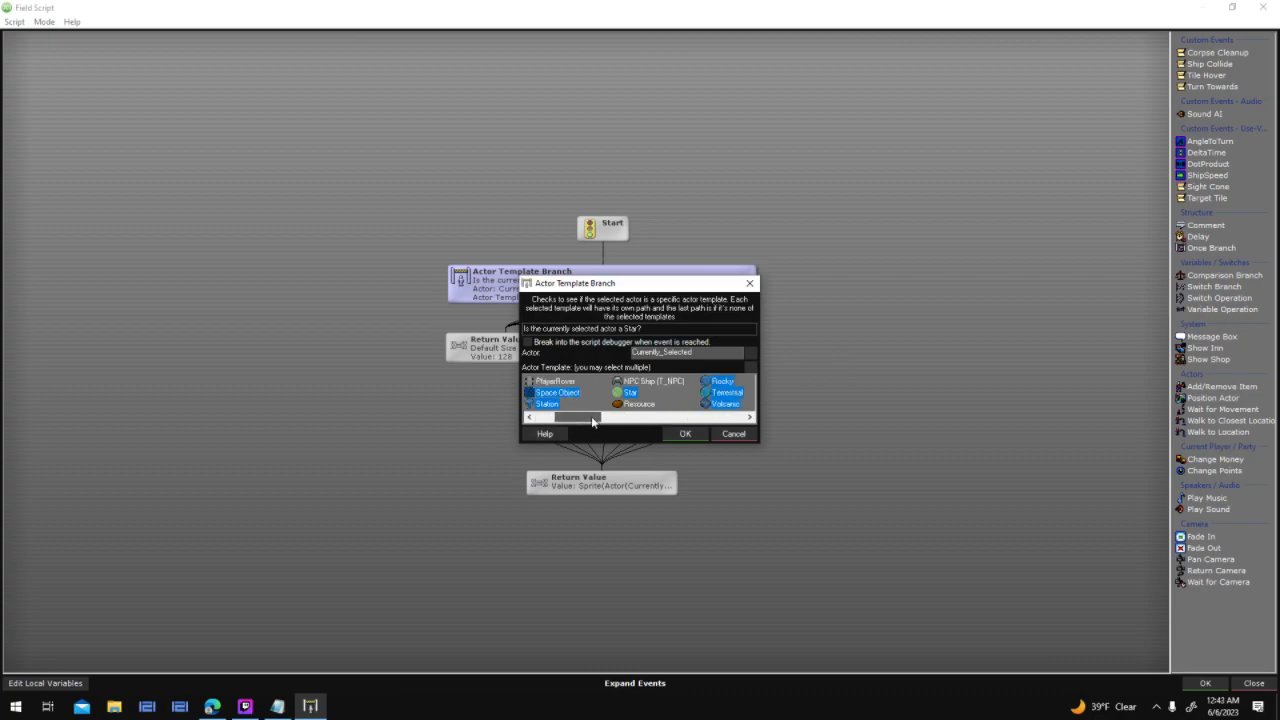
left_click_drag(706, 419, 525, 427)
left_click(635, 394)
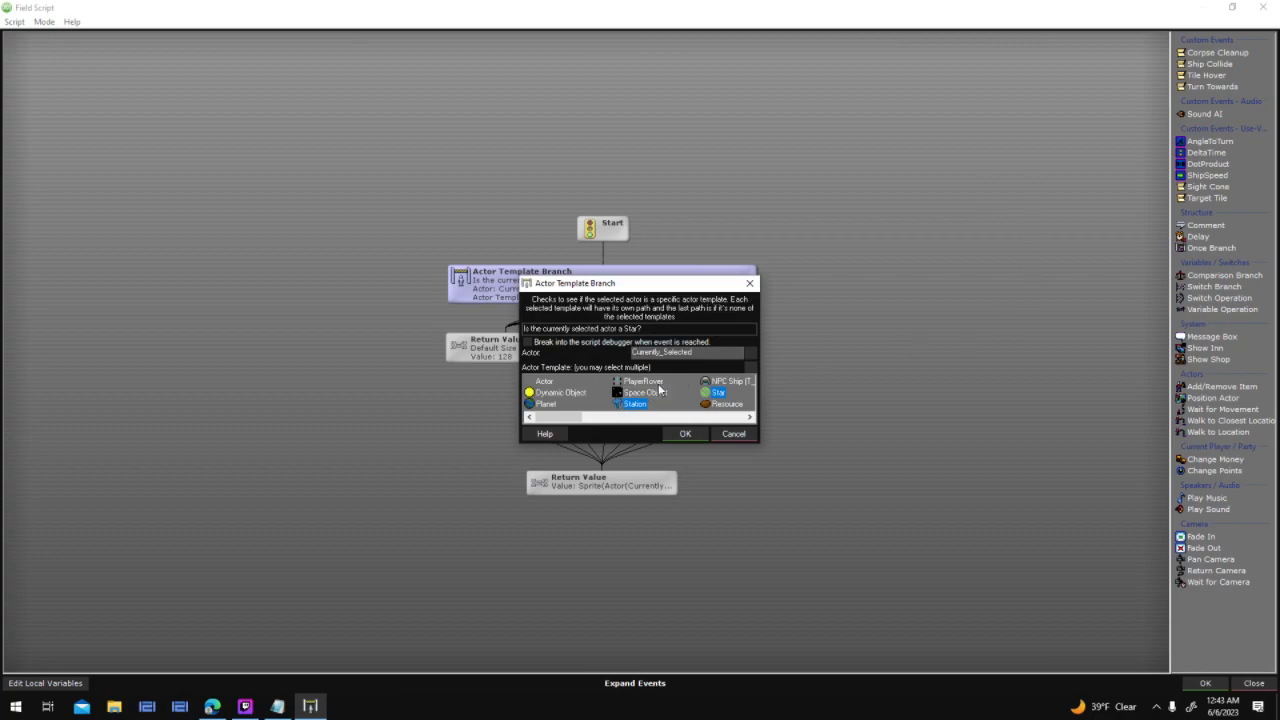
left_click_drag(540, 418, 681, 381)
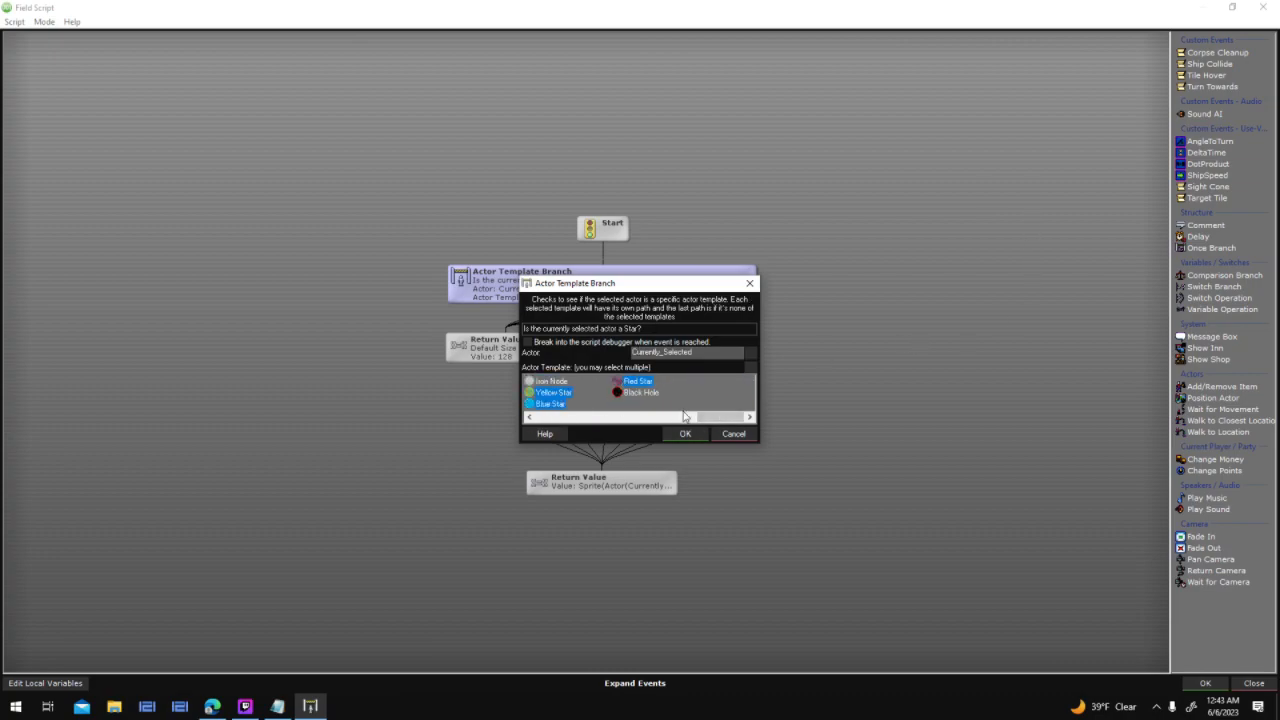
left_click_drag(726, 420, 631, 421)
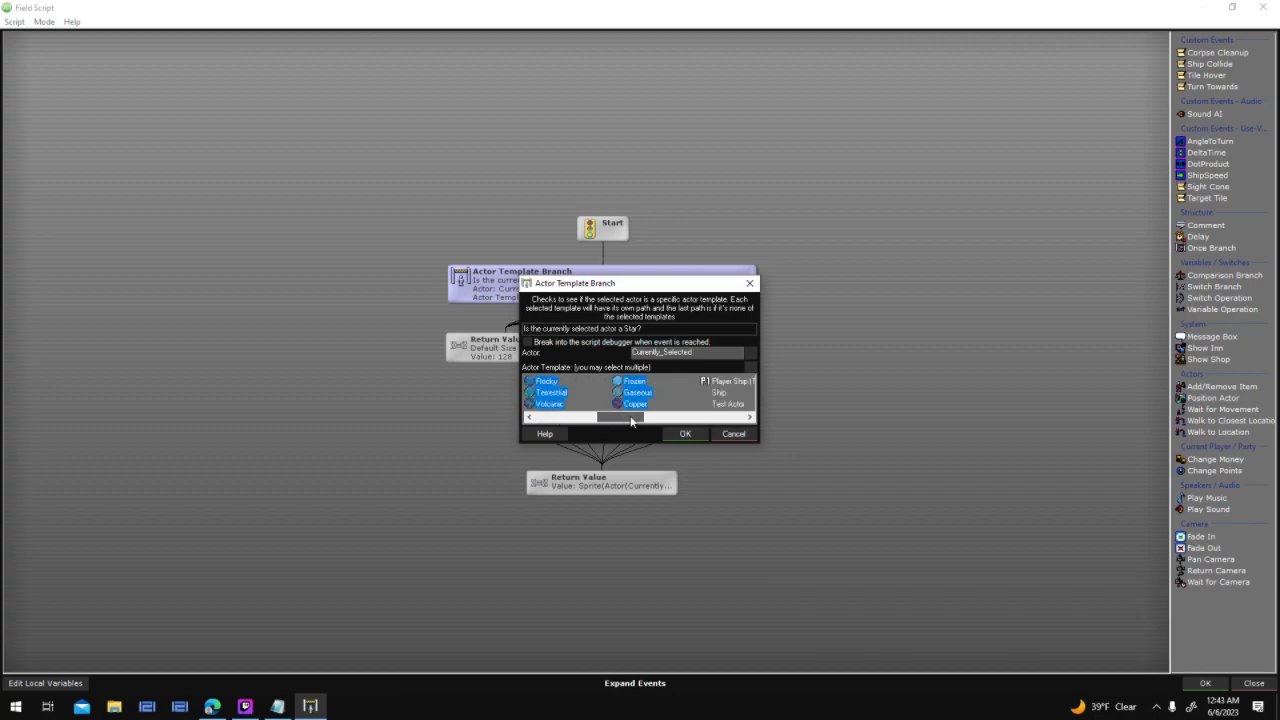
left_click(575, 421)
left_click(685, 433)
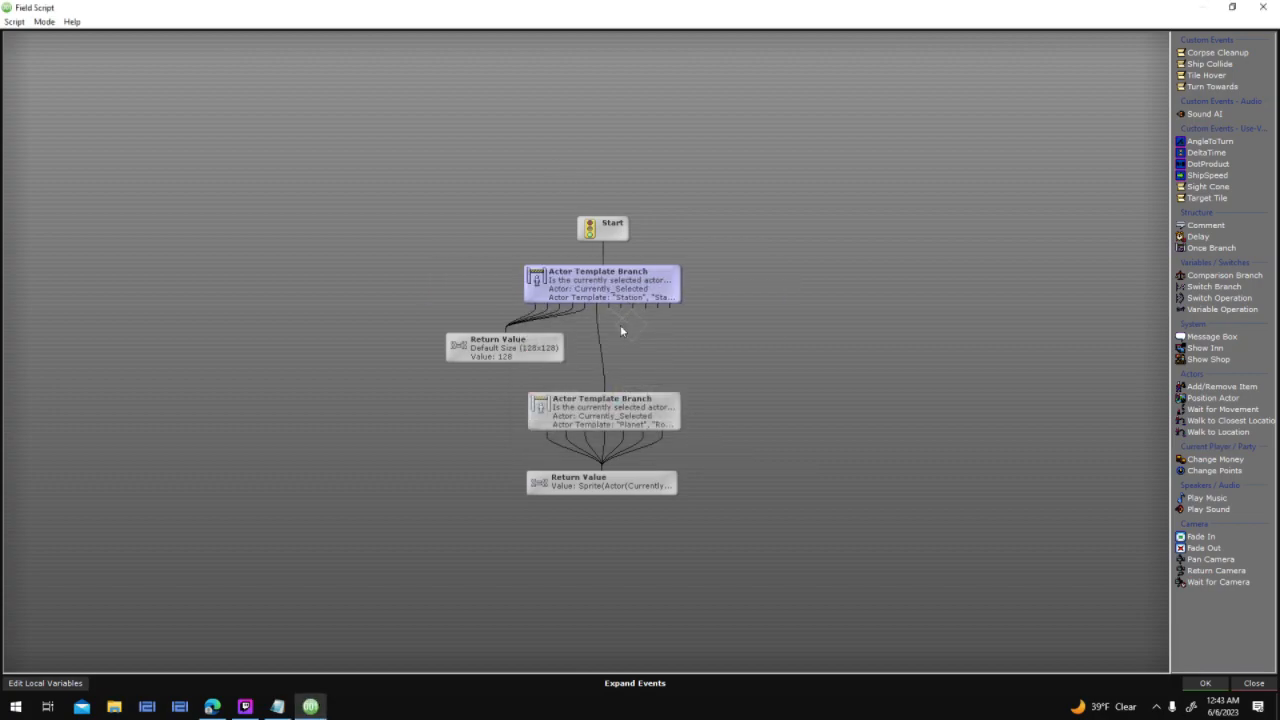
Link the upper branch's unconnected template outputs to the 128 Return Value and its none-of-them output to the Planet check
left_click_drag(597, 307, 522, 351)
left_click_drag(609, 307, 525, 347)
left_click_drag(621, 308, 522, 349)
left_click_drag(645, 308, 549, 346)
left_click_drag(657, 309, 524, 348)
left_click_drag(670, 309, 635, 408)
Replace the Planet check's selected actor templates with Black Hole alone
double_click(640, 411)
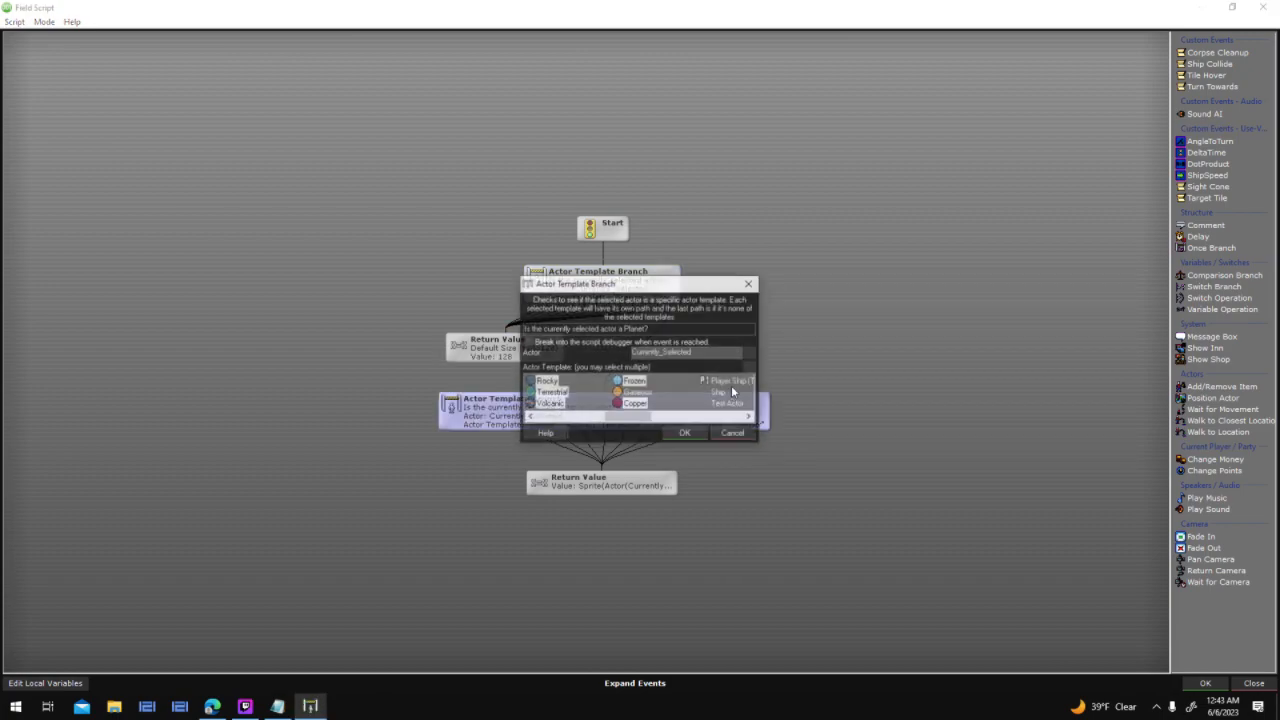
scroll(724, 408, "down", 5)
left_click(641, 393)
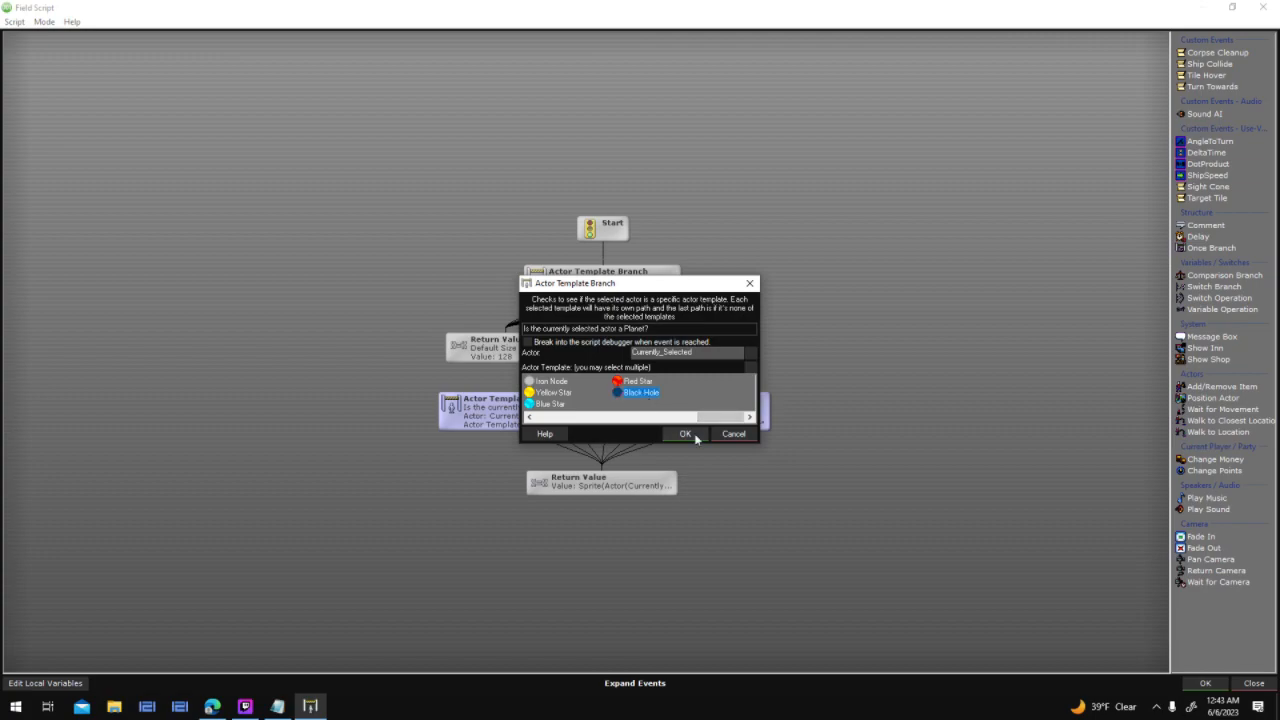
left_click(685, 434)
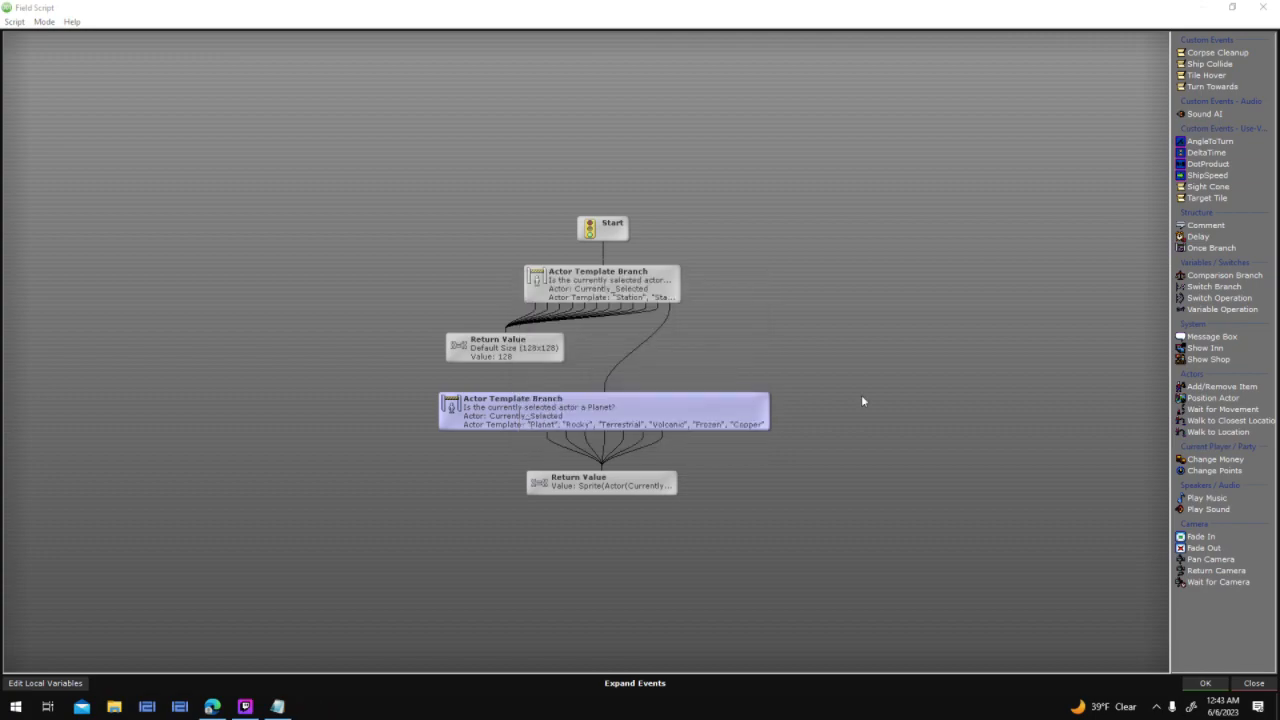
Reposition the lower Return Value and link the Black Hole branch's none-of-them output to the default-size Return Value
left_click(624, 447)
left_click_drag(617, 486, 576, 502)
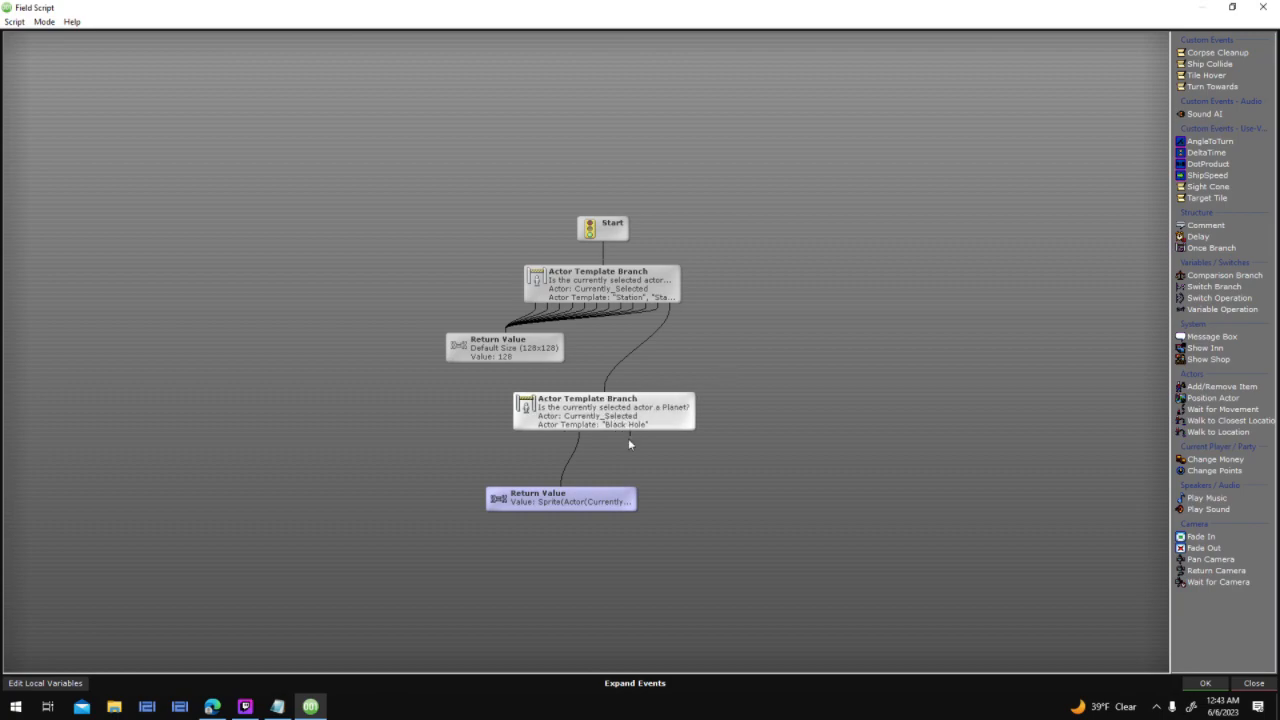
left_click_drag(631, 438, 510, 351)
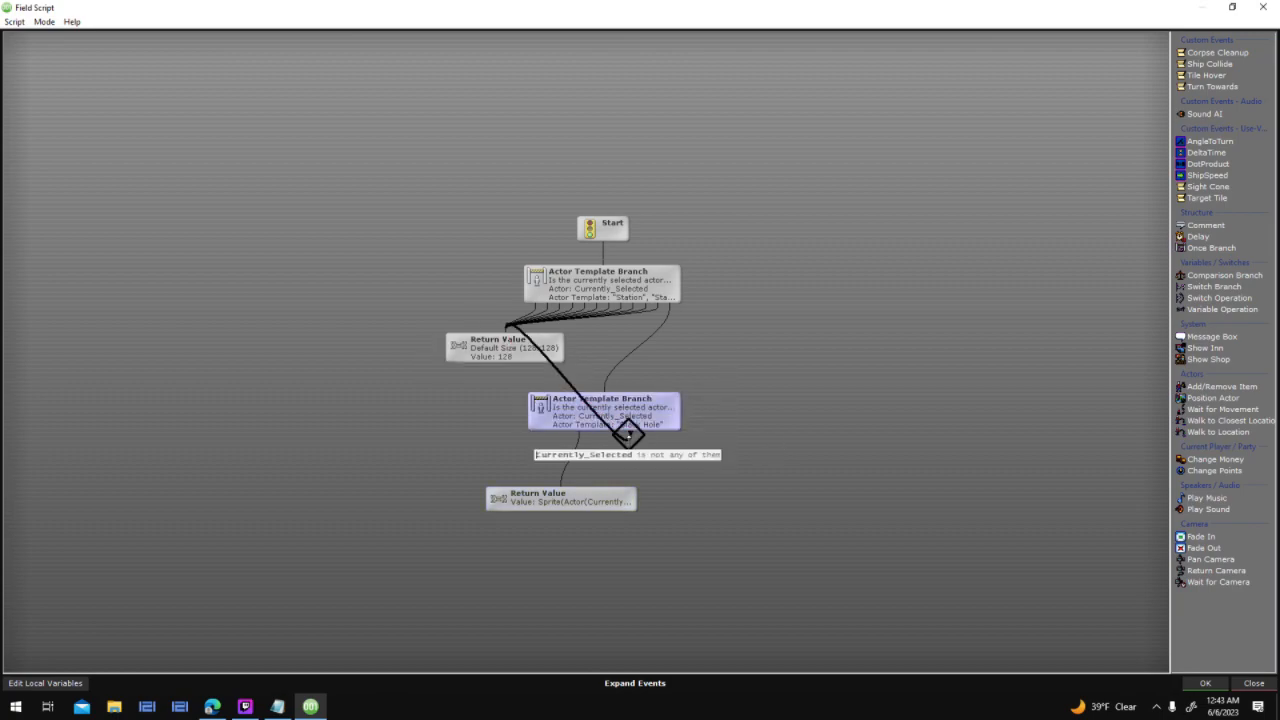
Reposition the Black Hole Return Value and set its value to Sprite(Actor(Currently_Selected).Texture("Body")).SizeX * 0.50
left_click_drag(591, 497, 644, 502)
double_click(644, 497)
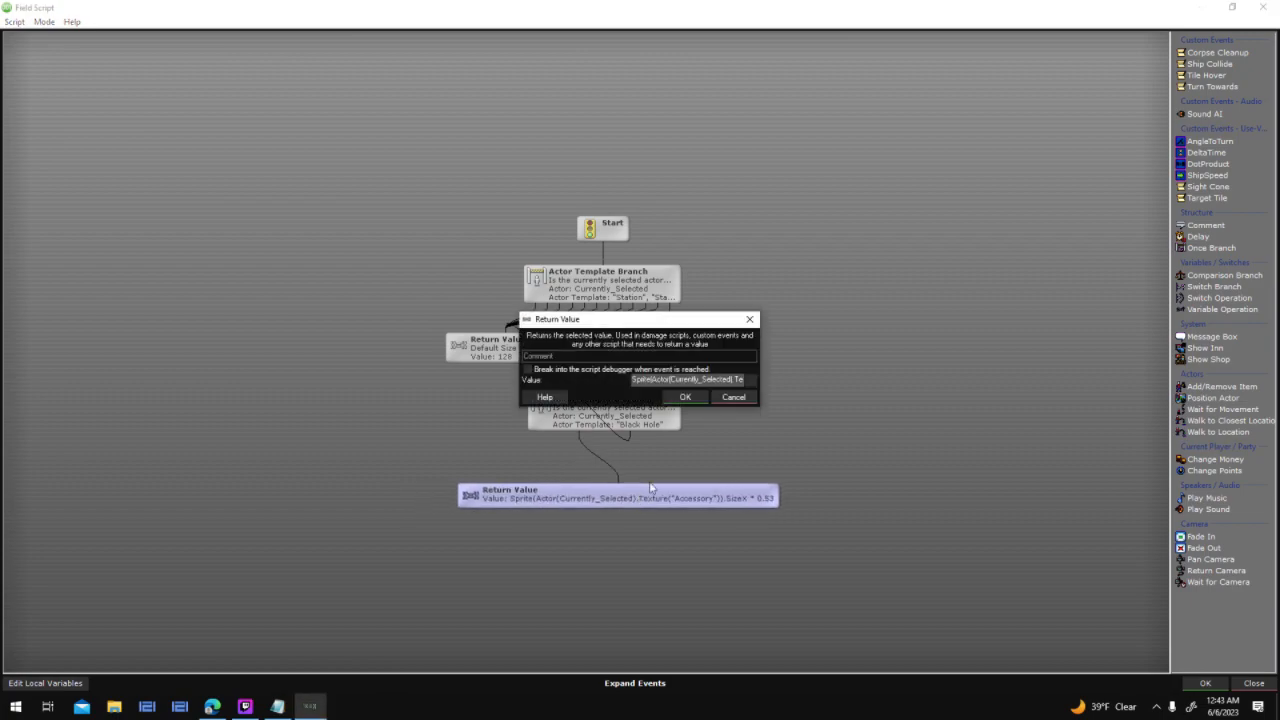
left_click_drag(646, 381, 812, 387)
left_click_drag(692, 384, 845, 378)
left_click(685, 398)
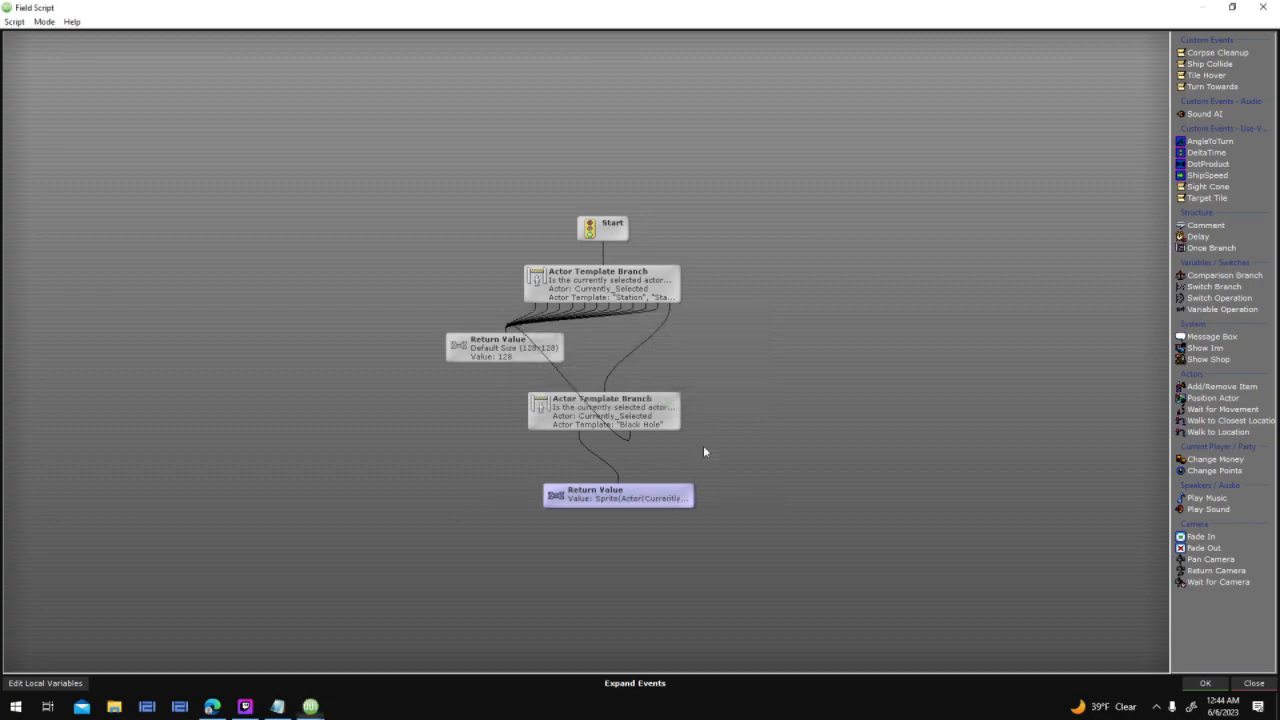
Copy all events below Start, save the width script, and paste them into a new Retrieve Height script for Minimap Object Display
left_click_drag(770, 266, 345, 595)
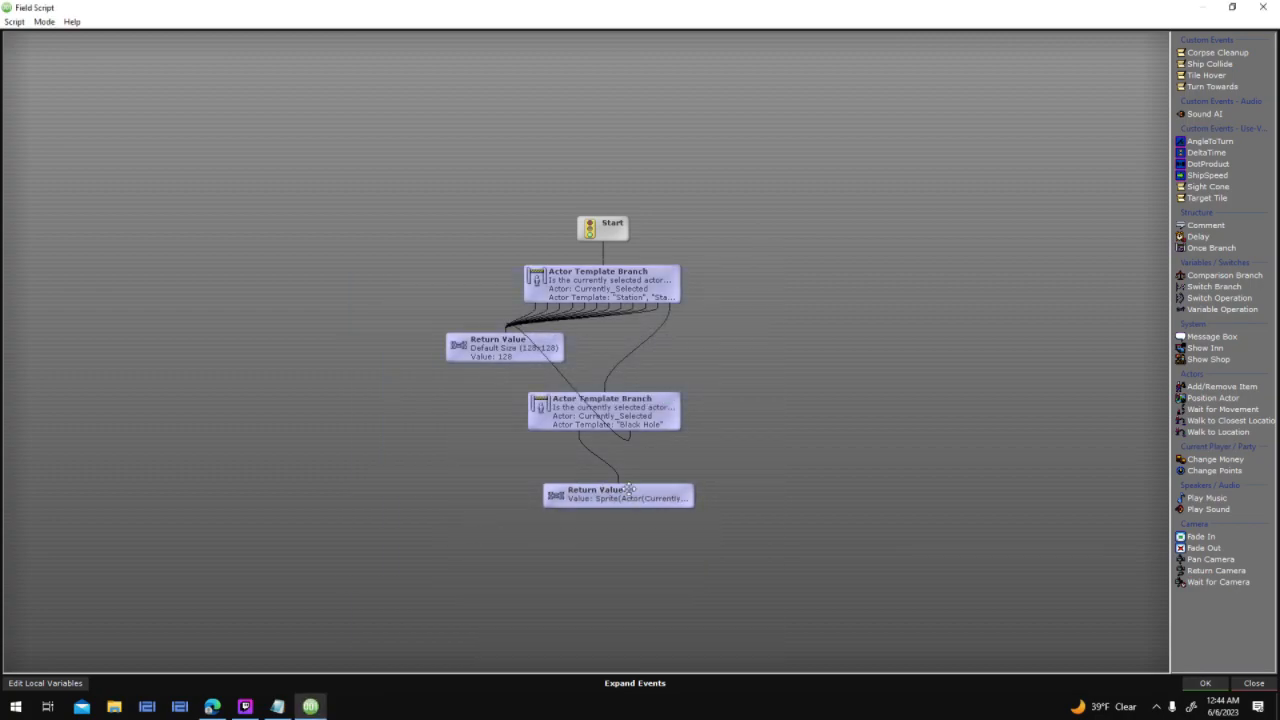
left_click(1205, 683)
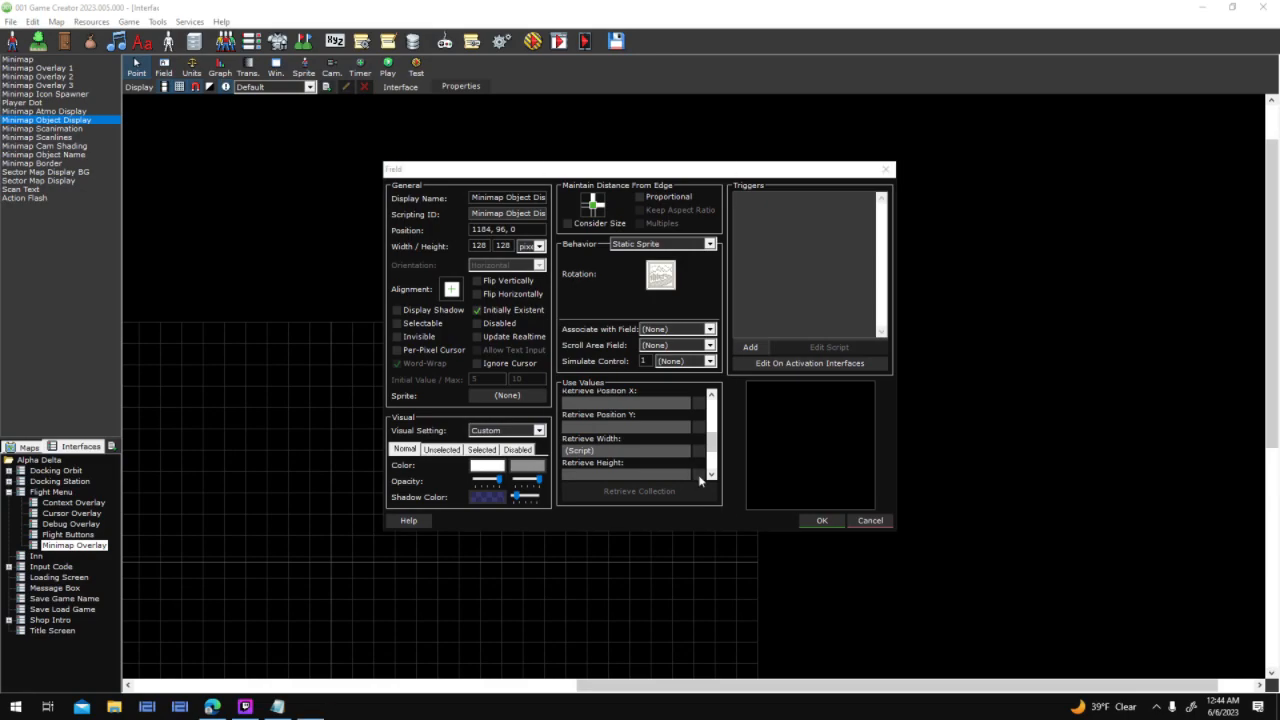
left_click(700, 481)
left_click(582, 212)
left_click_drag(595, 422, 545, 413)
left_click(588, 363)
scroll(714, 328, "down", 2)
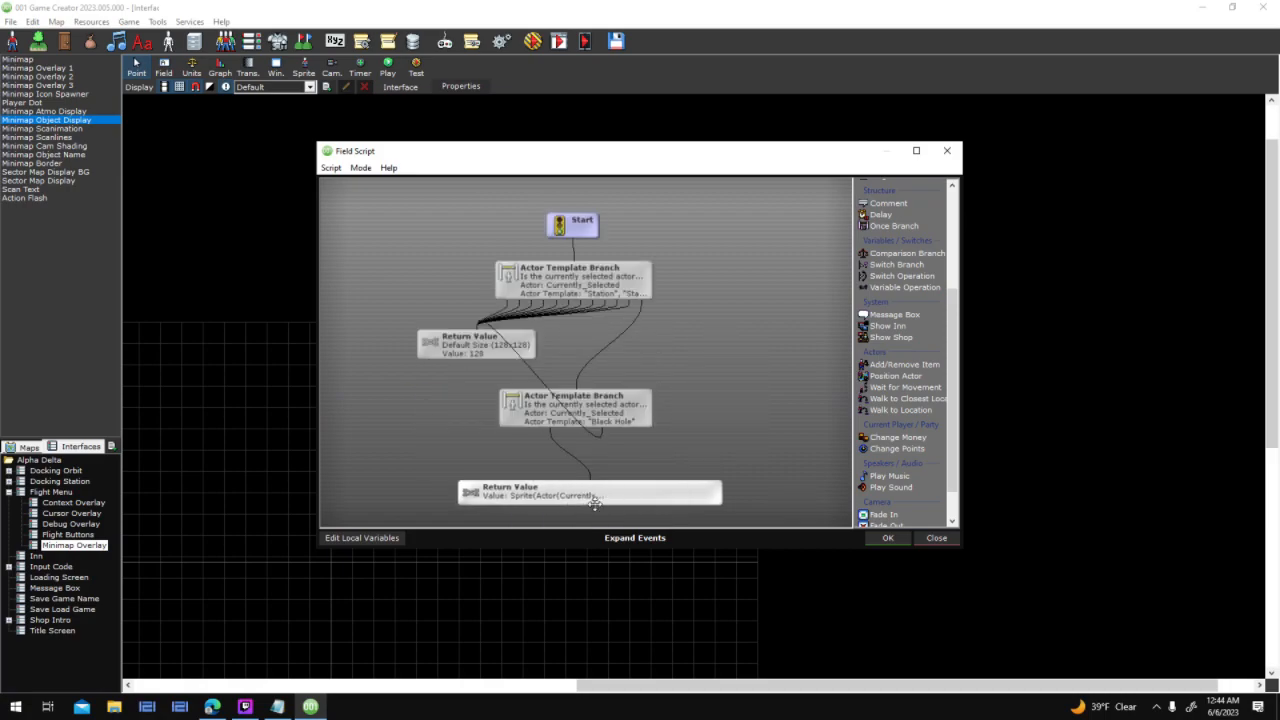
Edit the Black Hole Return Value's Body size expression in the height script, and save the script and field
double_click(594, 495)
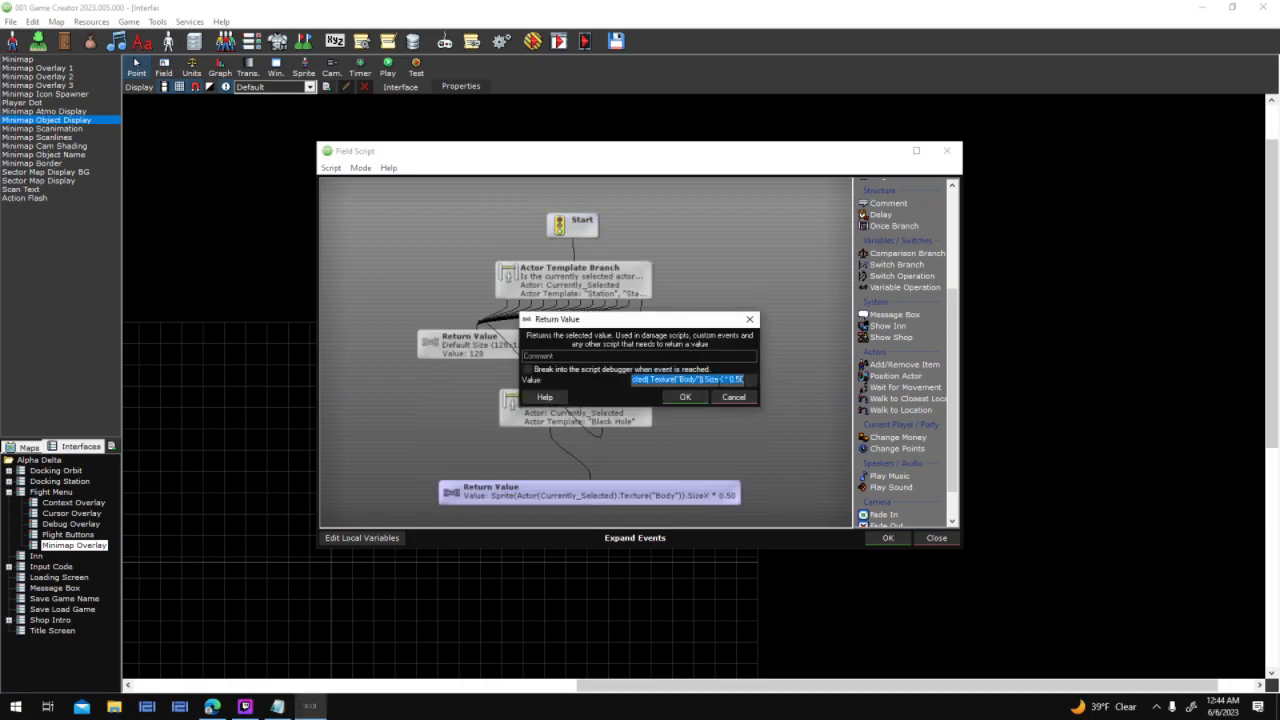
key("Return")
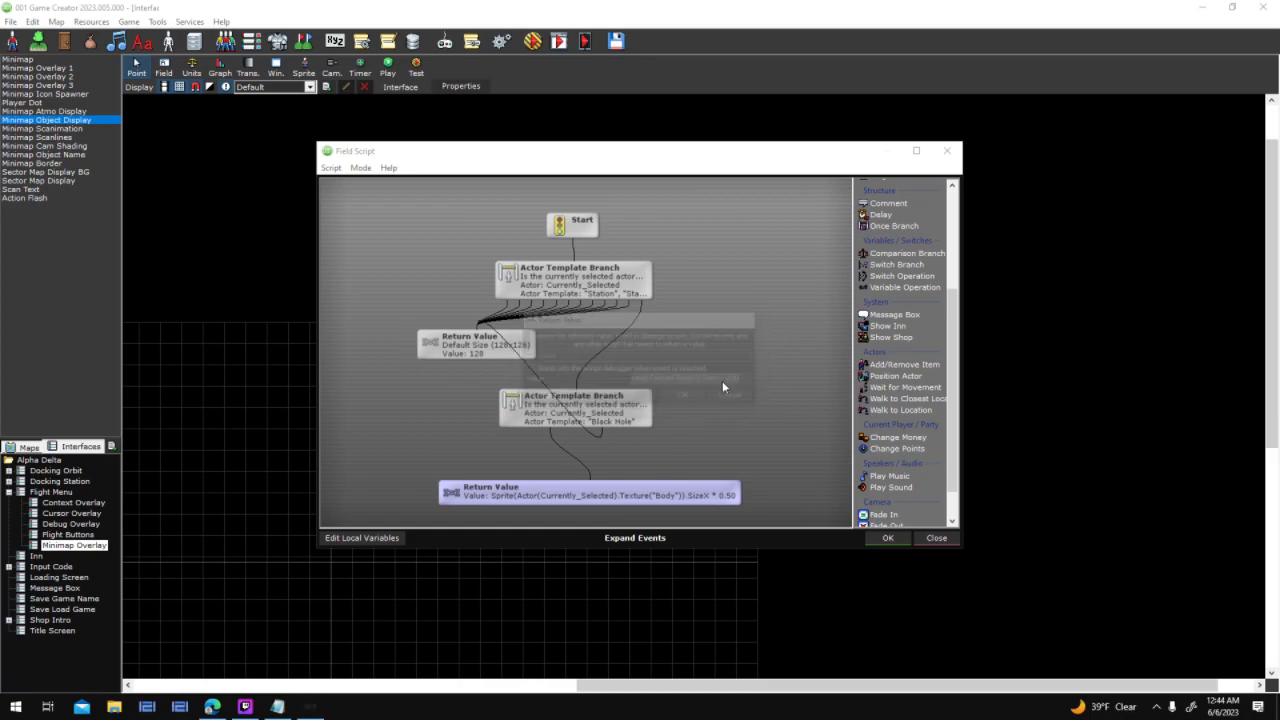
left_click(905, 537)
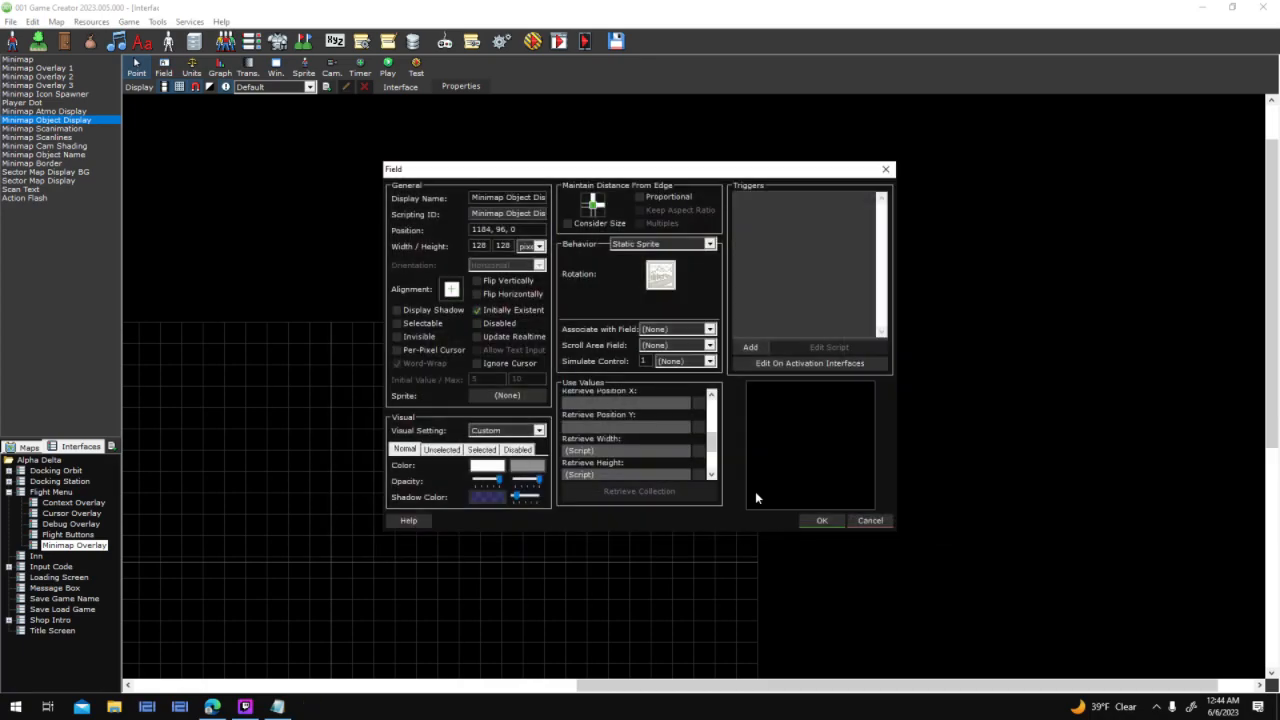
left_click(821, 521)
Launch a test run of Alpha Delta with the debugger and start a new game
left_click(532, 42)
key("Return")
key("Return")
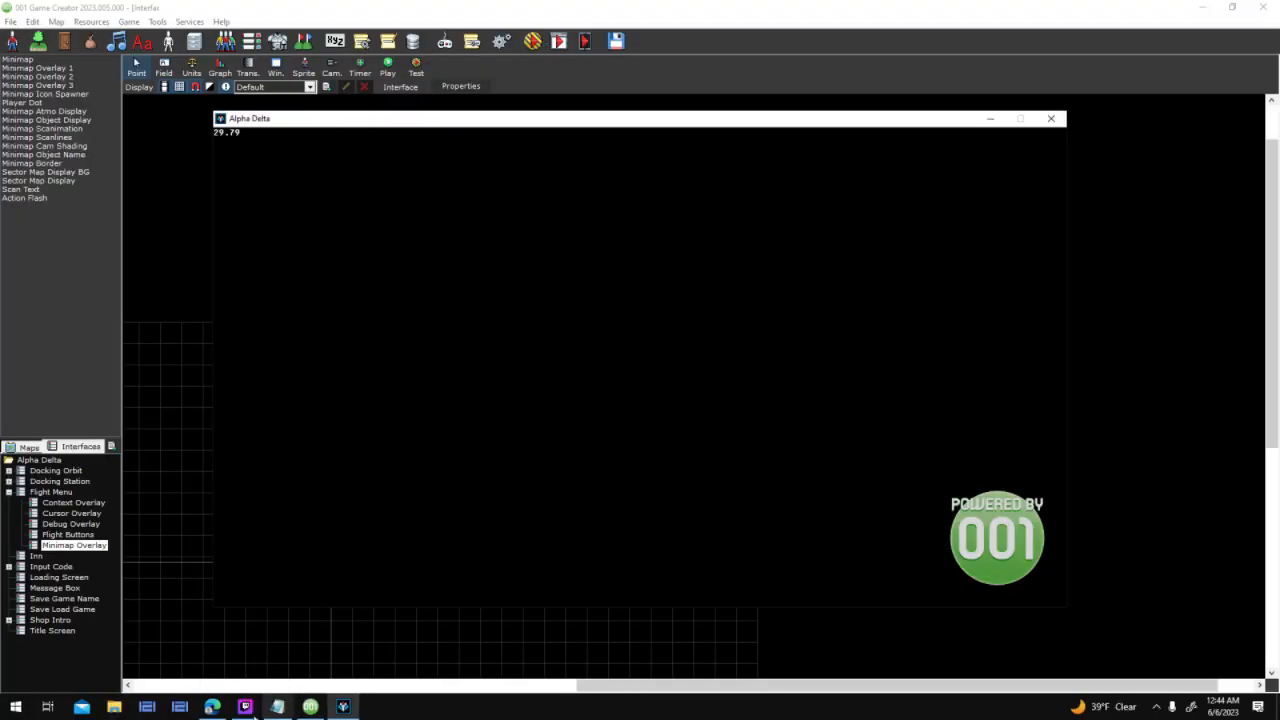
left_click(245, 707)
left_click(715, 275)
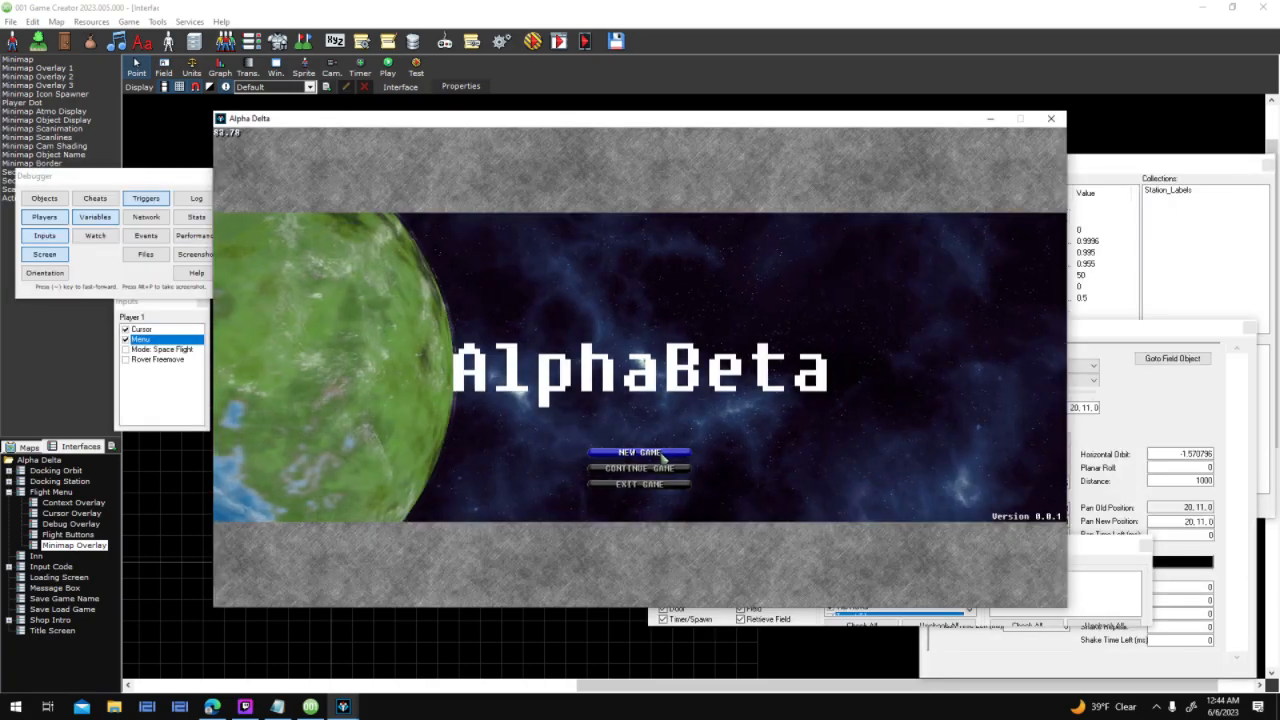
left_click(661, 452)
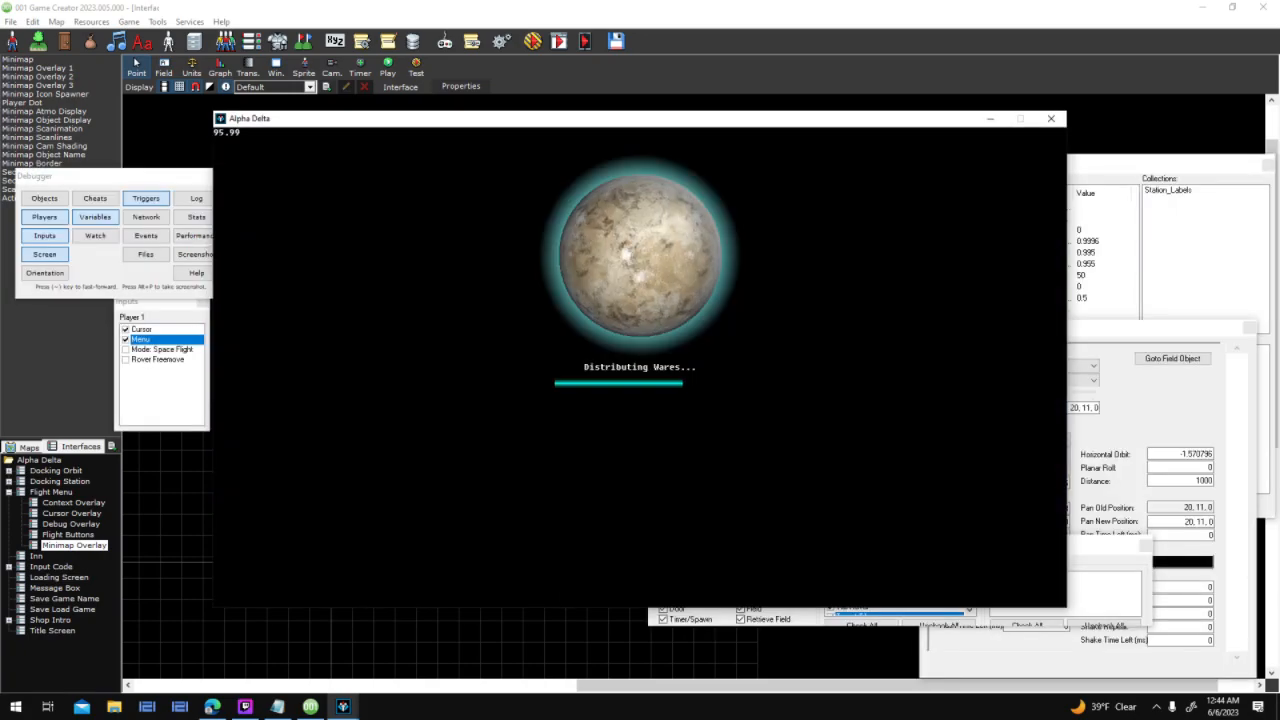
Select the planet and the station in flight to examine their Object Cam display, and fly on towards the black hole
left_click(708, 318)
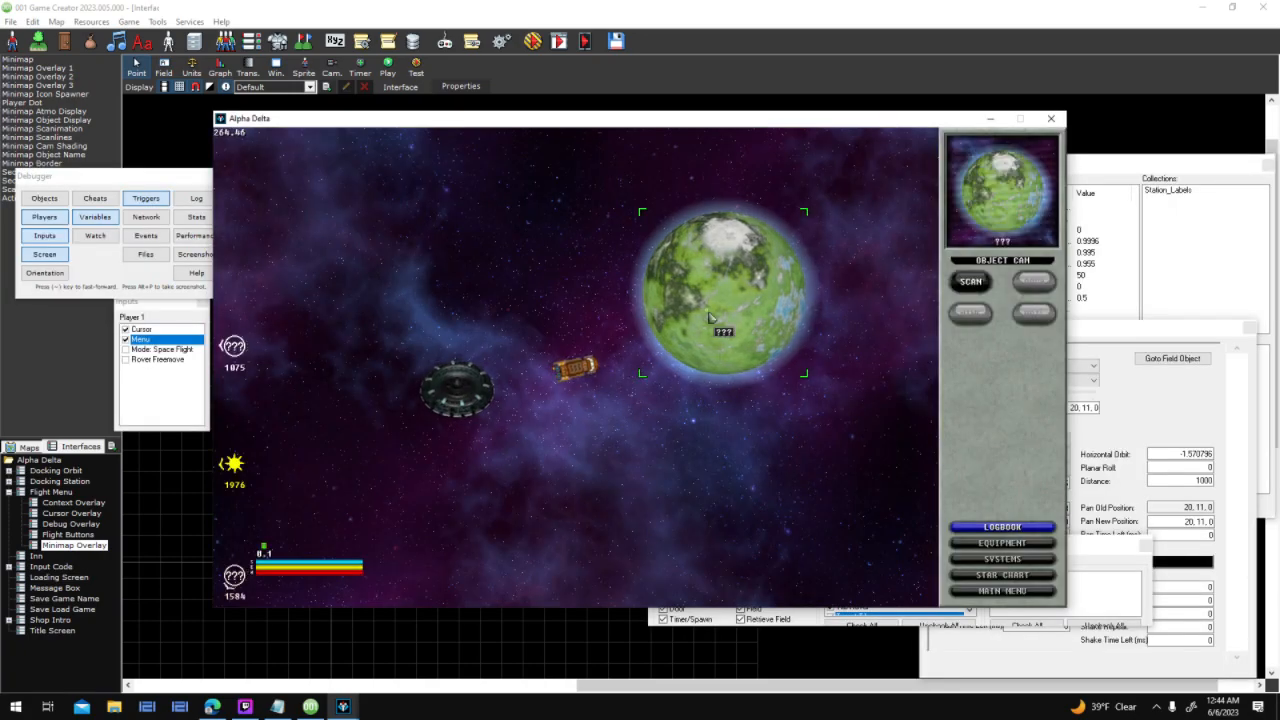
left_click(475, 396)
left_click(709, 336)
left_click(612, 491)
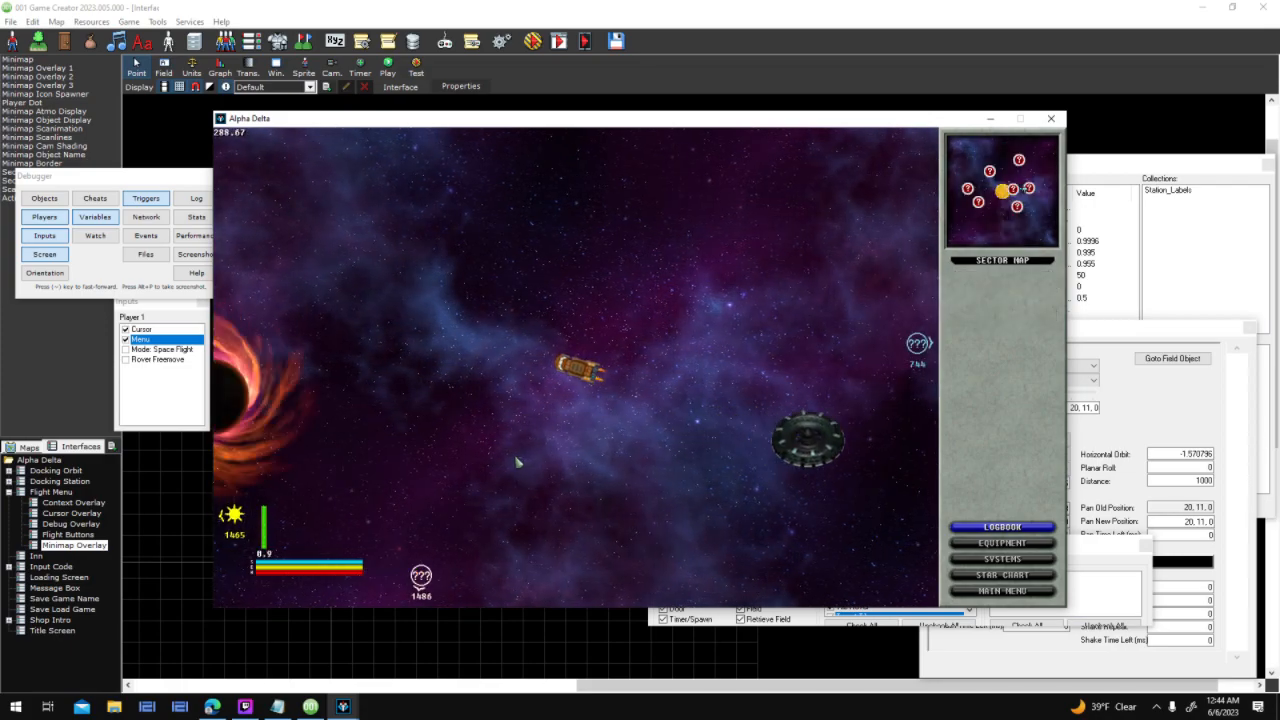
Select and deselect the black hole repeatedly to examine its size in the Object Cam, and close the test game
left_click(401, 429)
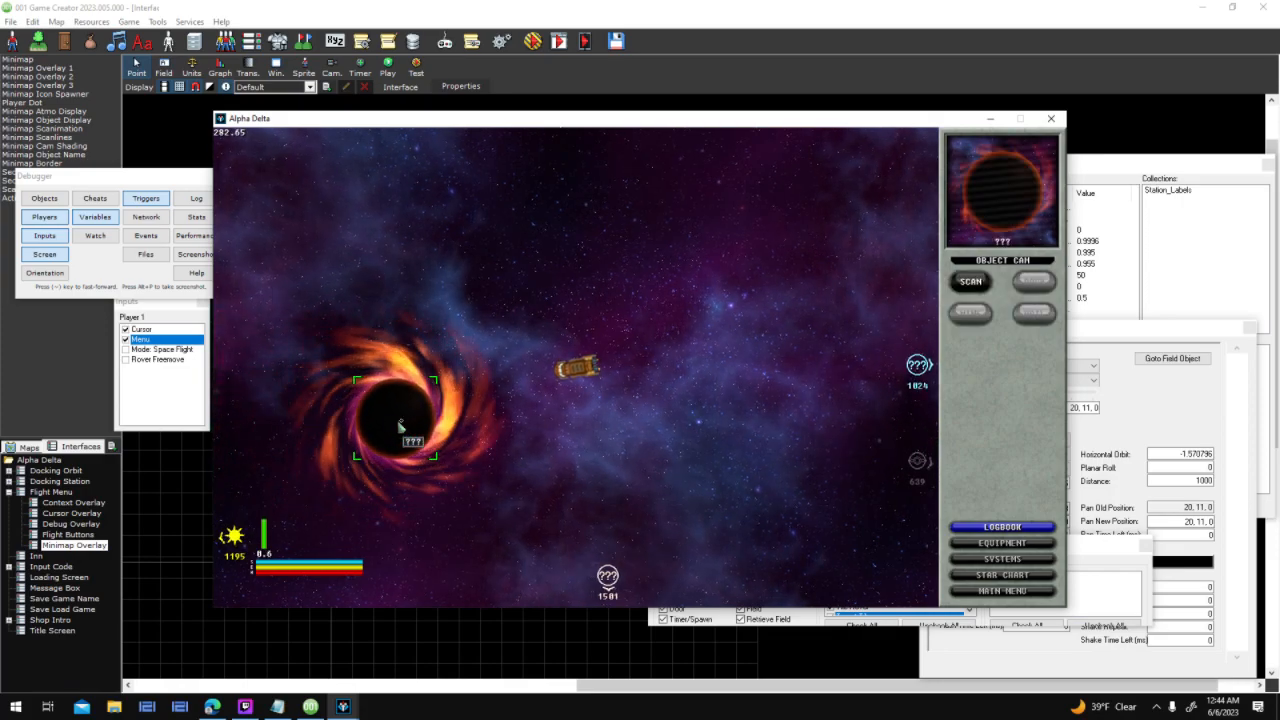
key("a")
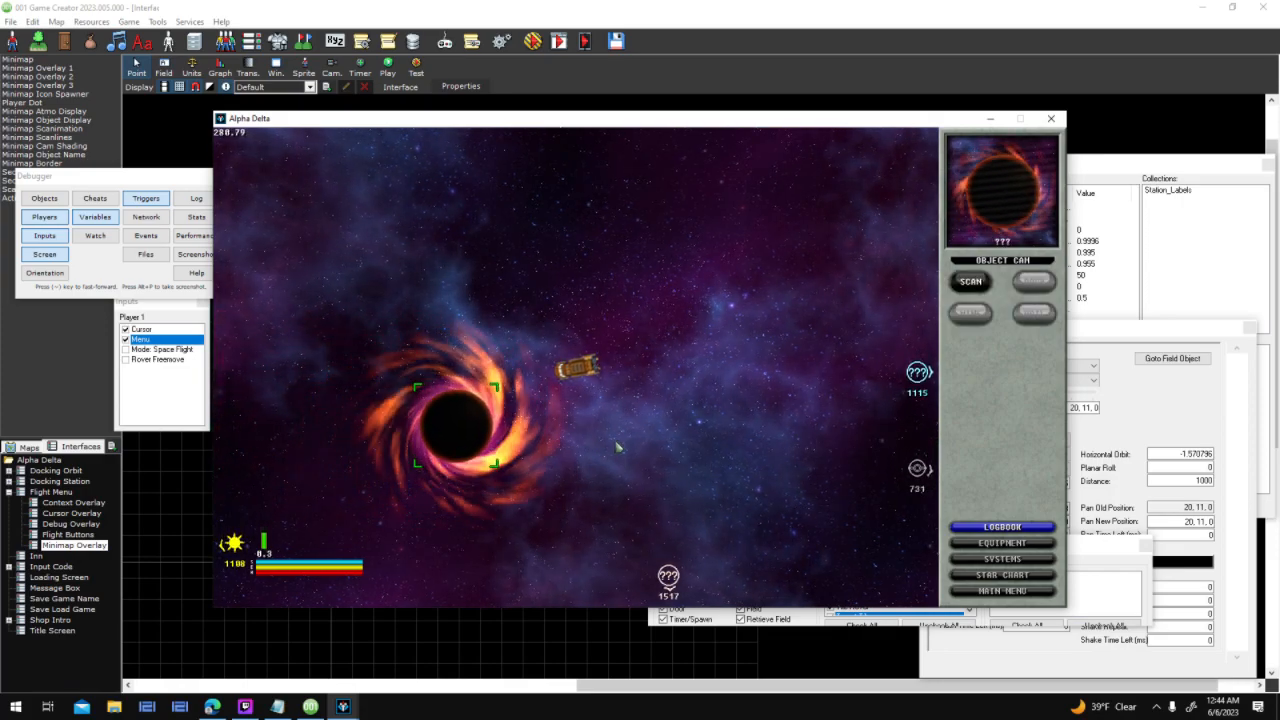
left_click(654, 410)
key("a")
left_click(469, 446)
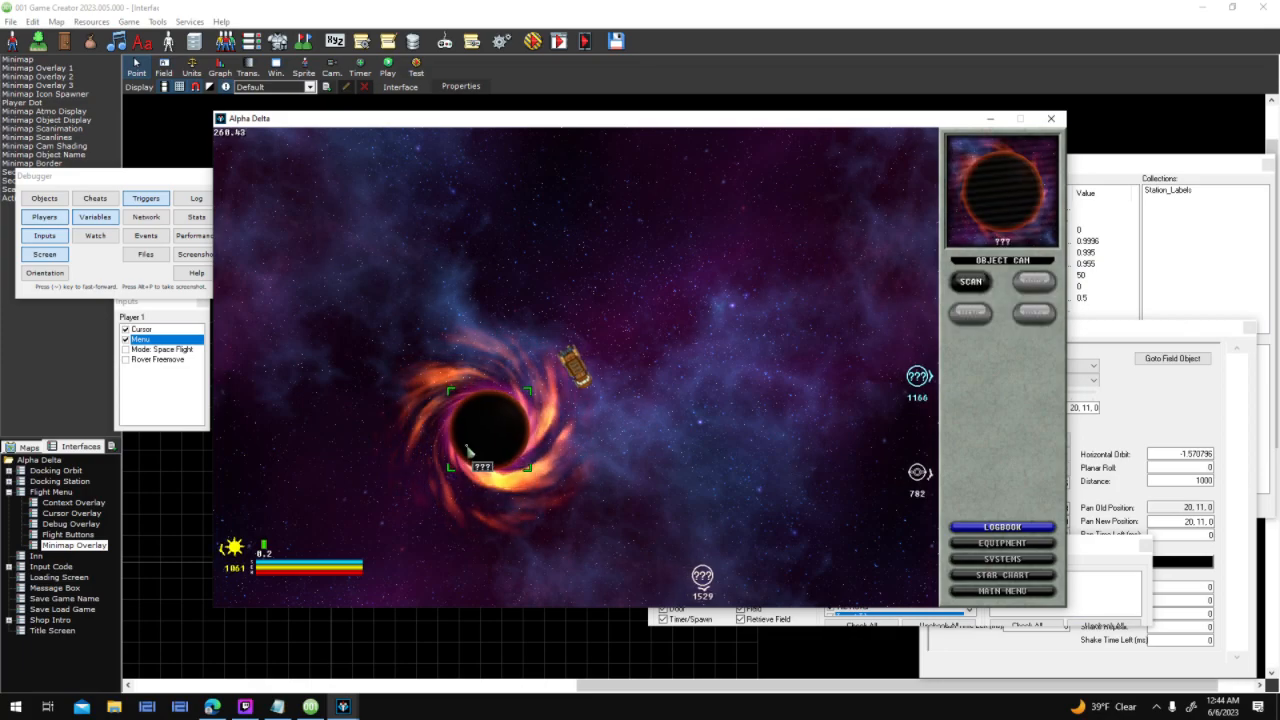
left_click(682, 436)
left_click(526, 444)
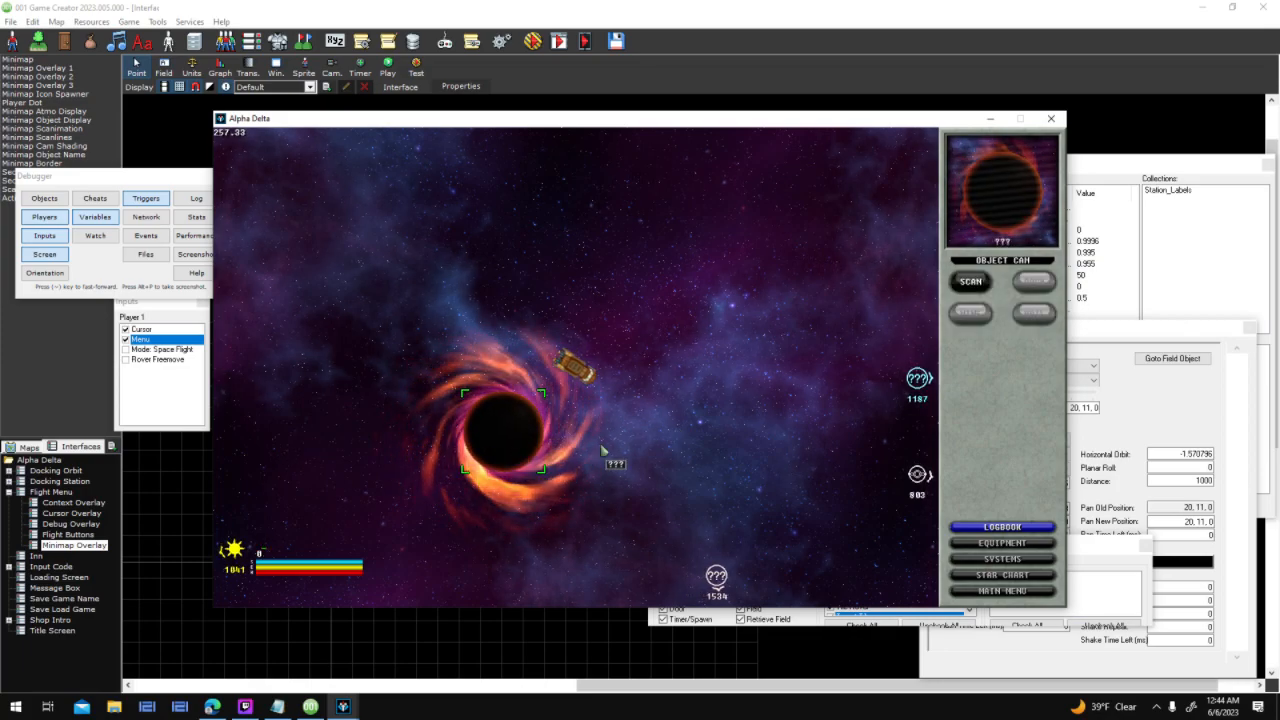
left_click(695, 446)
left_click(1060, 119)
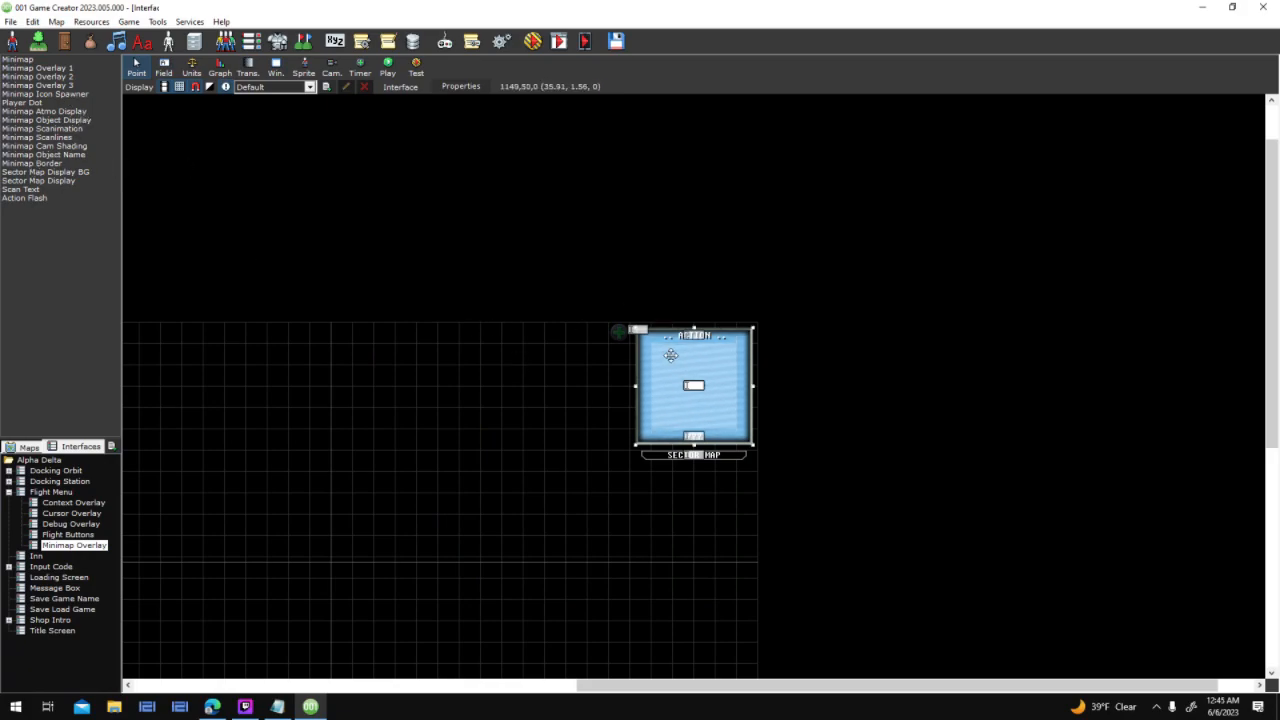
Set the planet Return Value's SizeX multiplier to 0.25 in Minimap Atmo Display's width script, and save the script
left_click(93, 112)
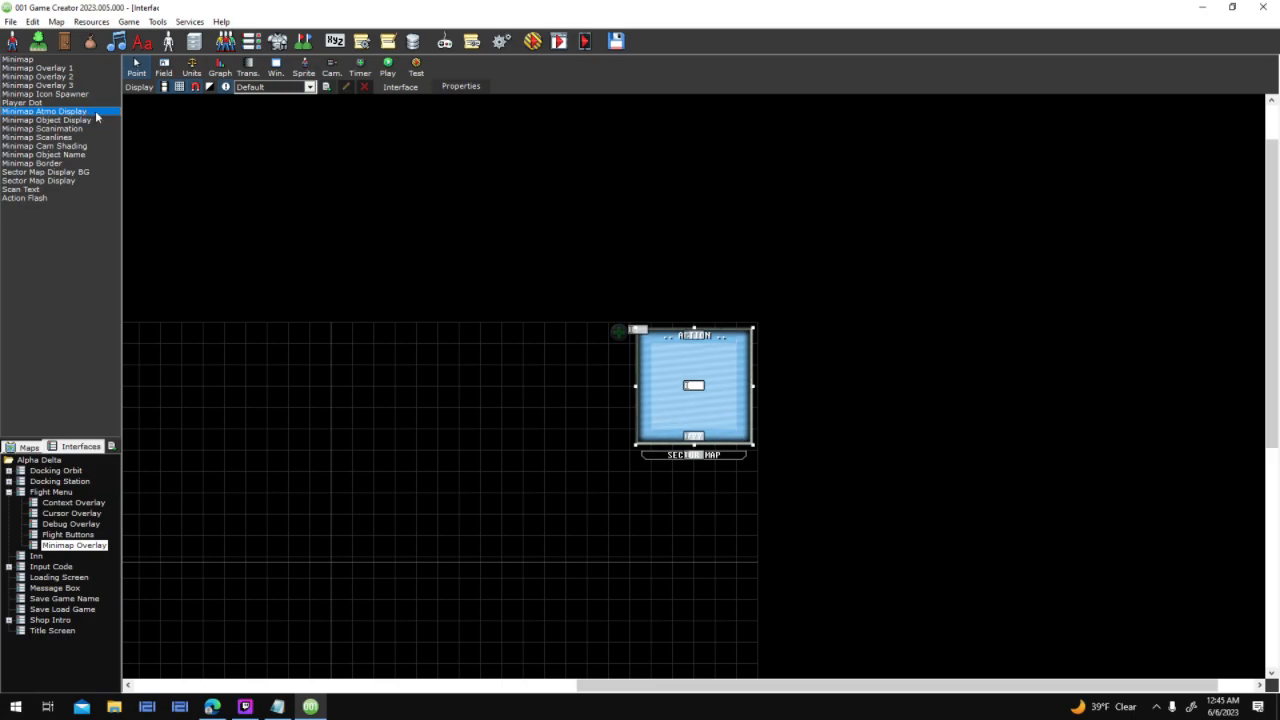
double_click(95, 112)
left_click_drag(713, 412, 723, 453)
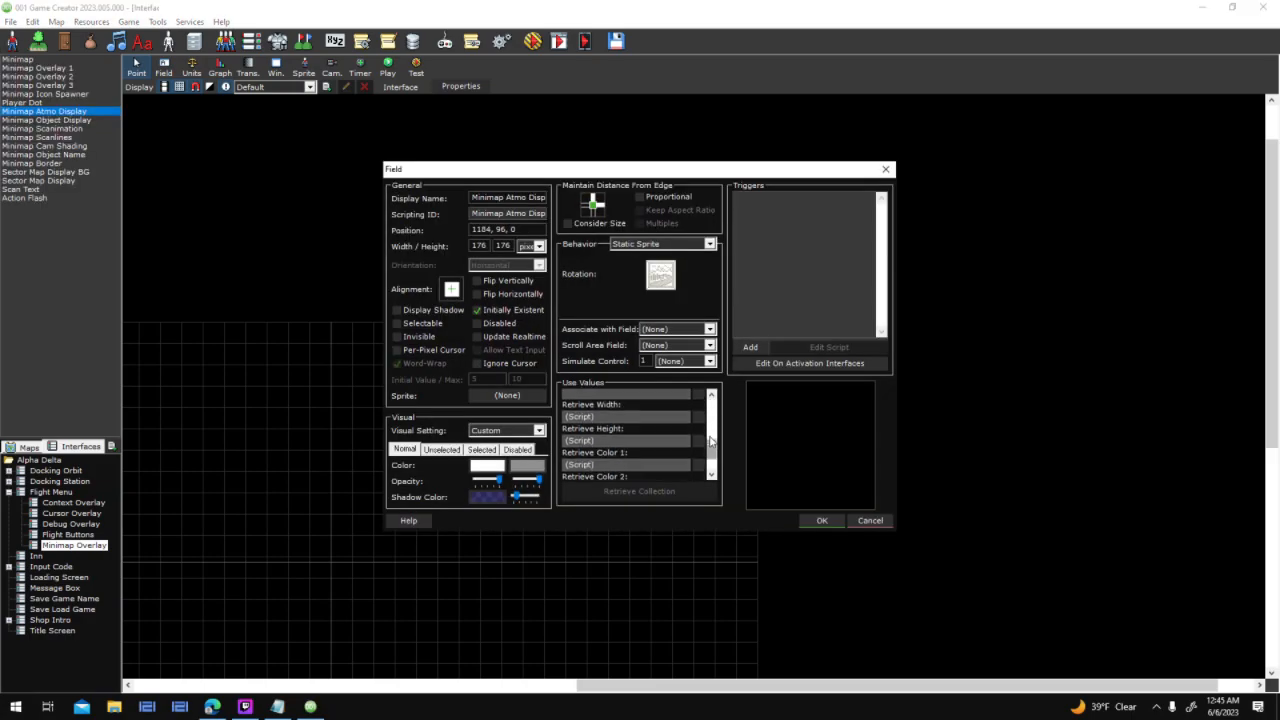
double_click(698, 413)
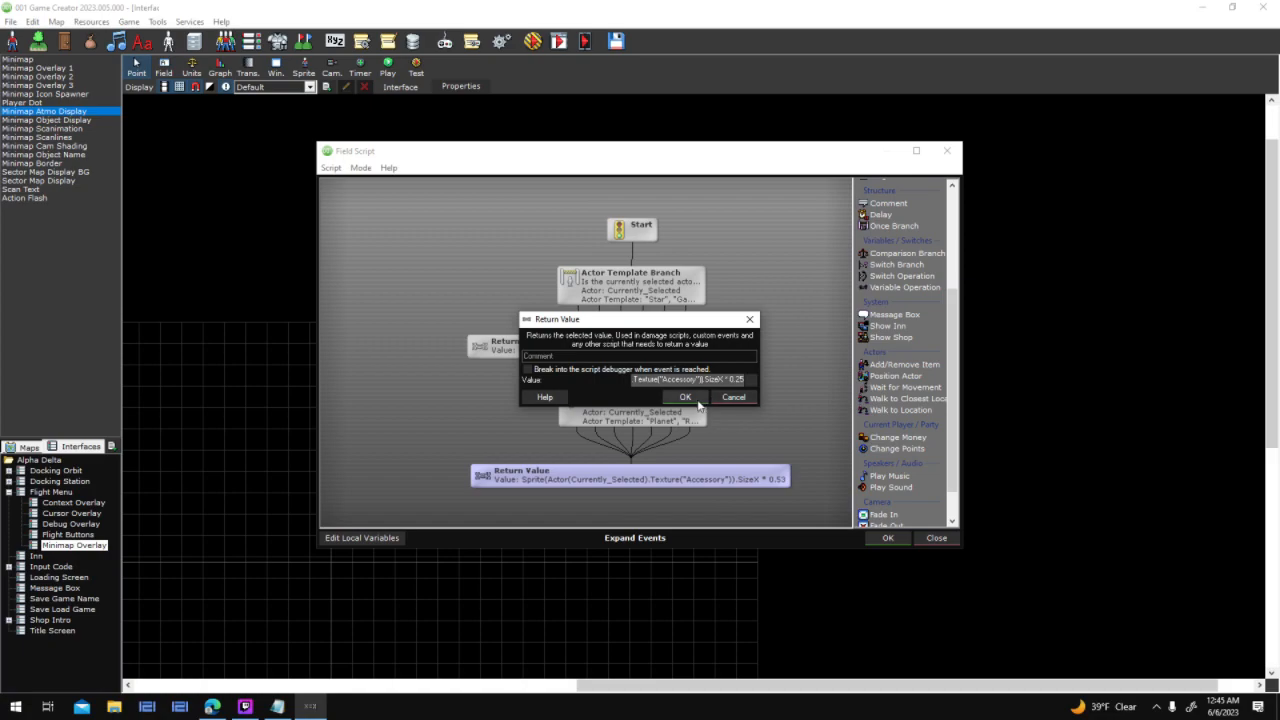
left_click(684, 397)
left_click(885, 539)
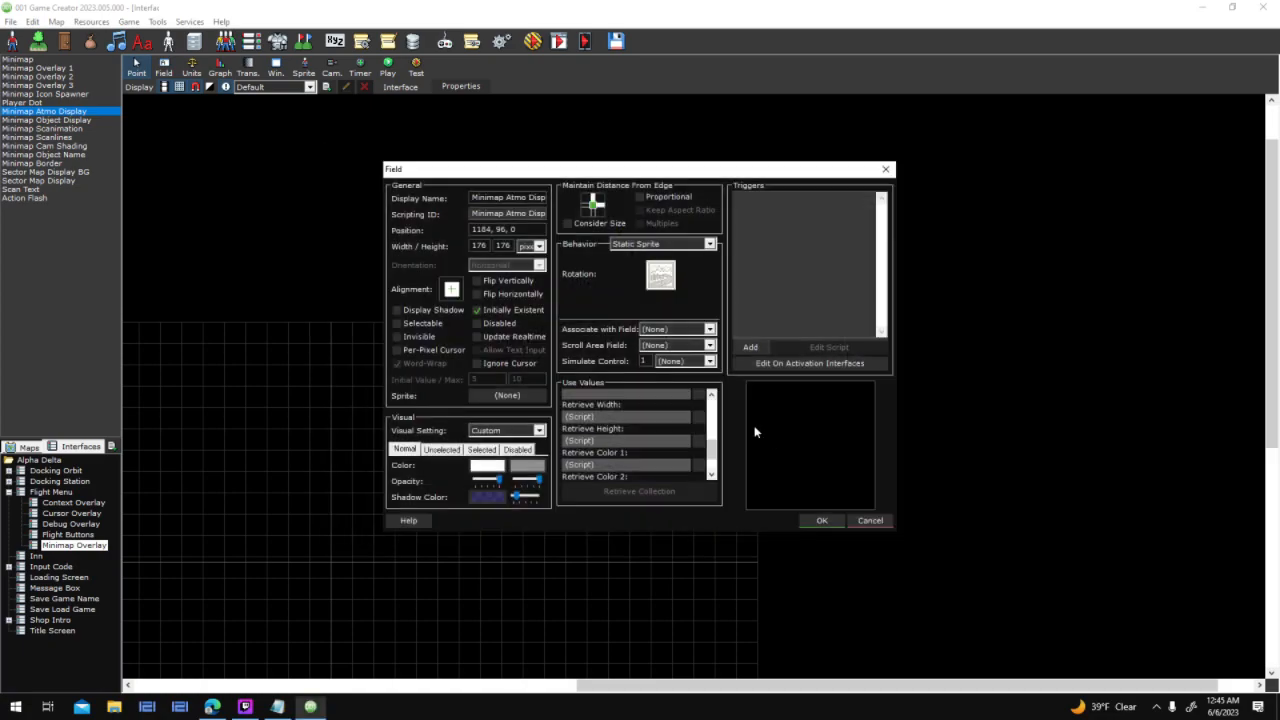
Set the Planet Atmosphere Return Value's SizeY multiplier to 0.25 in the height script, and save the script and field
double_click(694, 439)
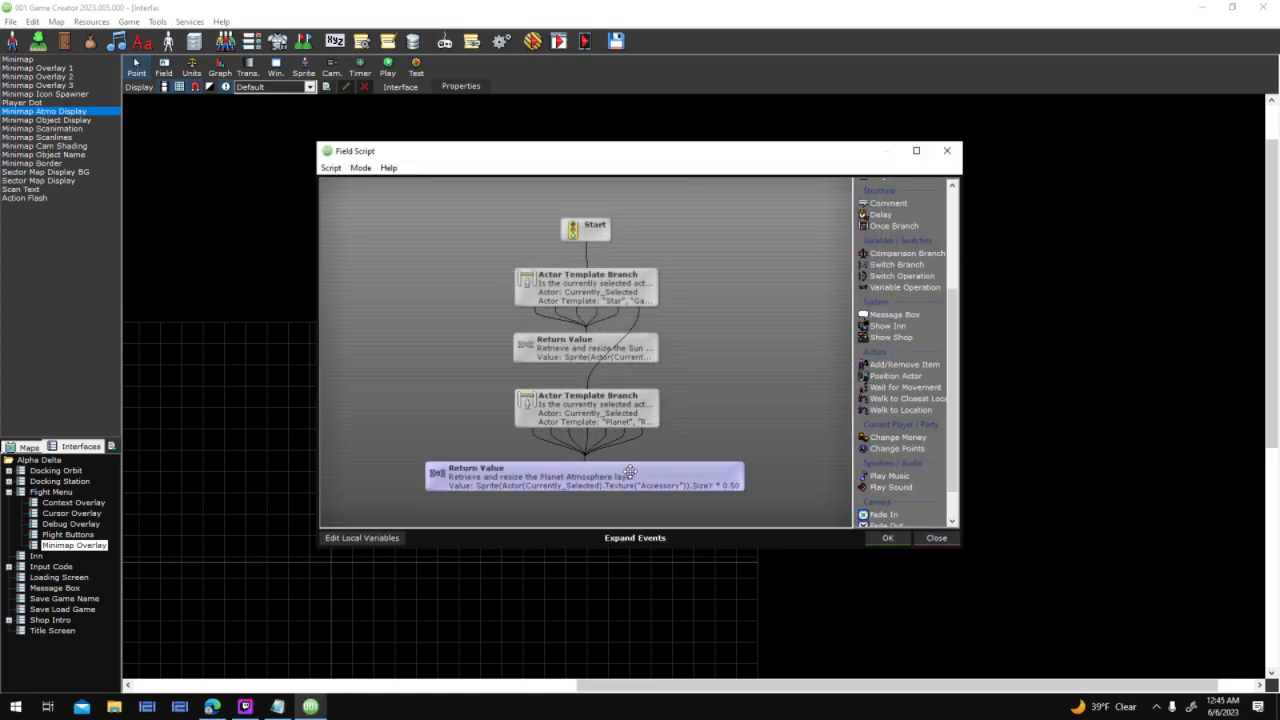
left_click_drag(734, 380, 752, 380)
key("Return")
left_click(876, 536)
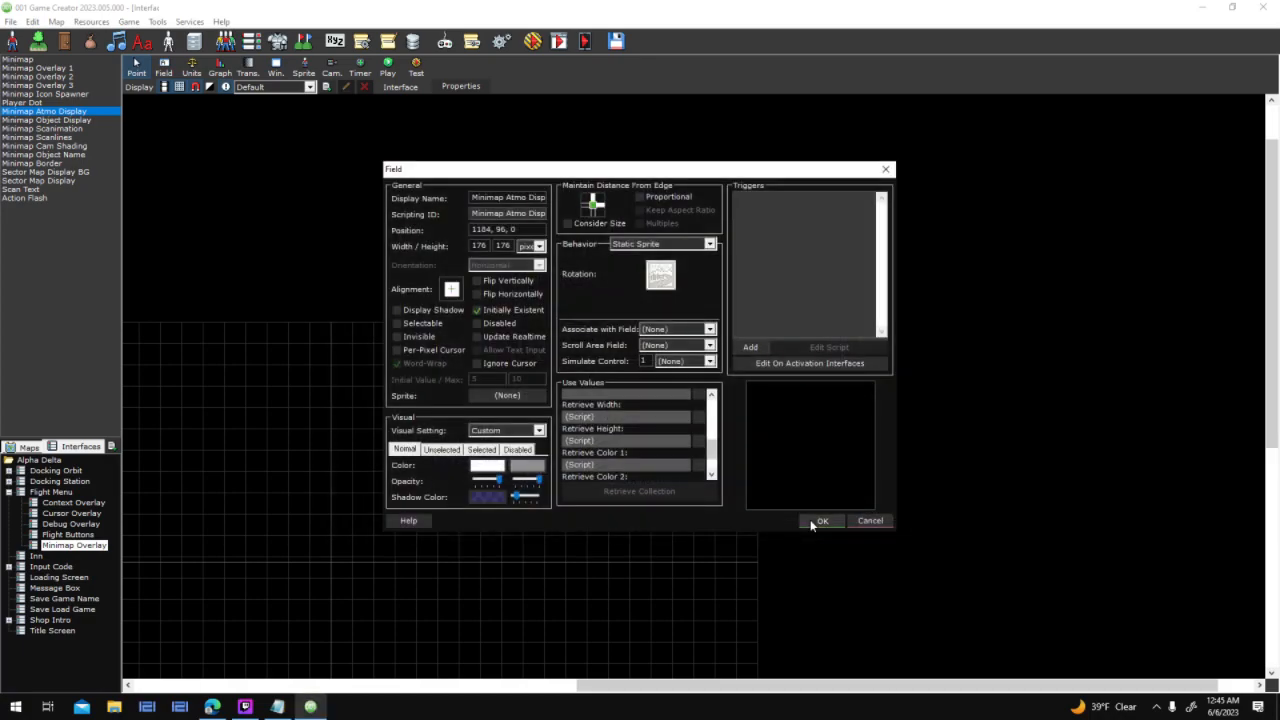
left_click(810, 519)
Save the interface, launch a test run of Alpha Delta with the debugger, and start a new game
left_click(545, 42)
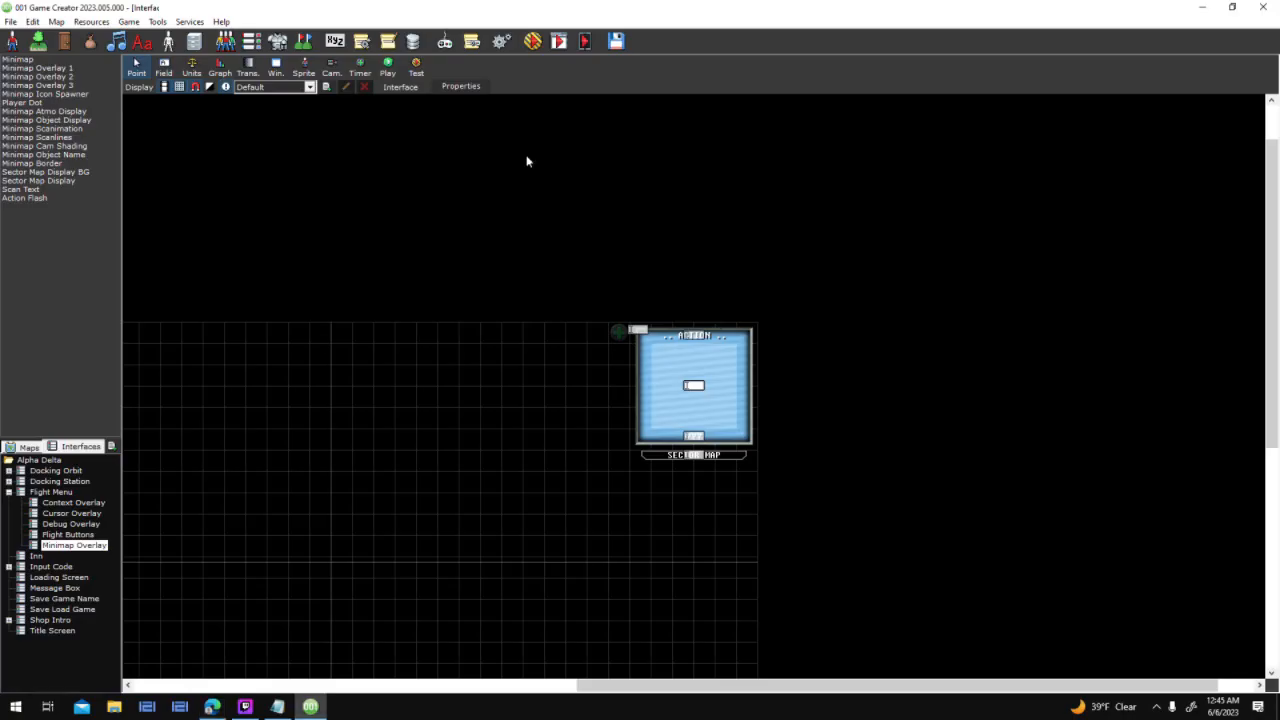
left_click(545, 41)
key("Return")
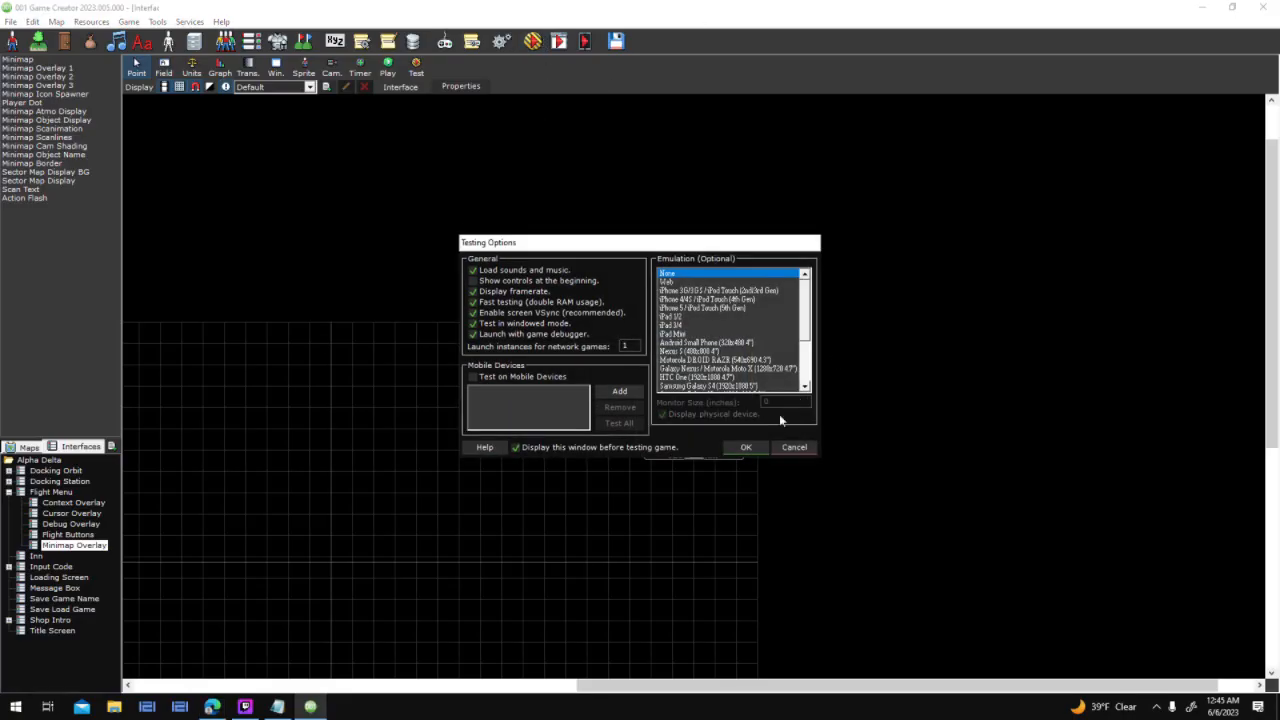
left_click(745, 447)
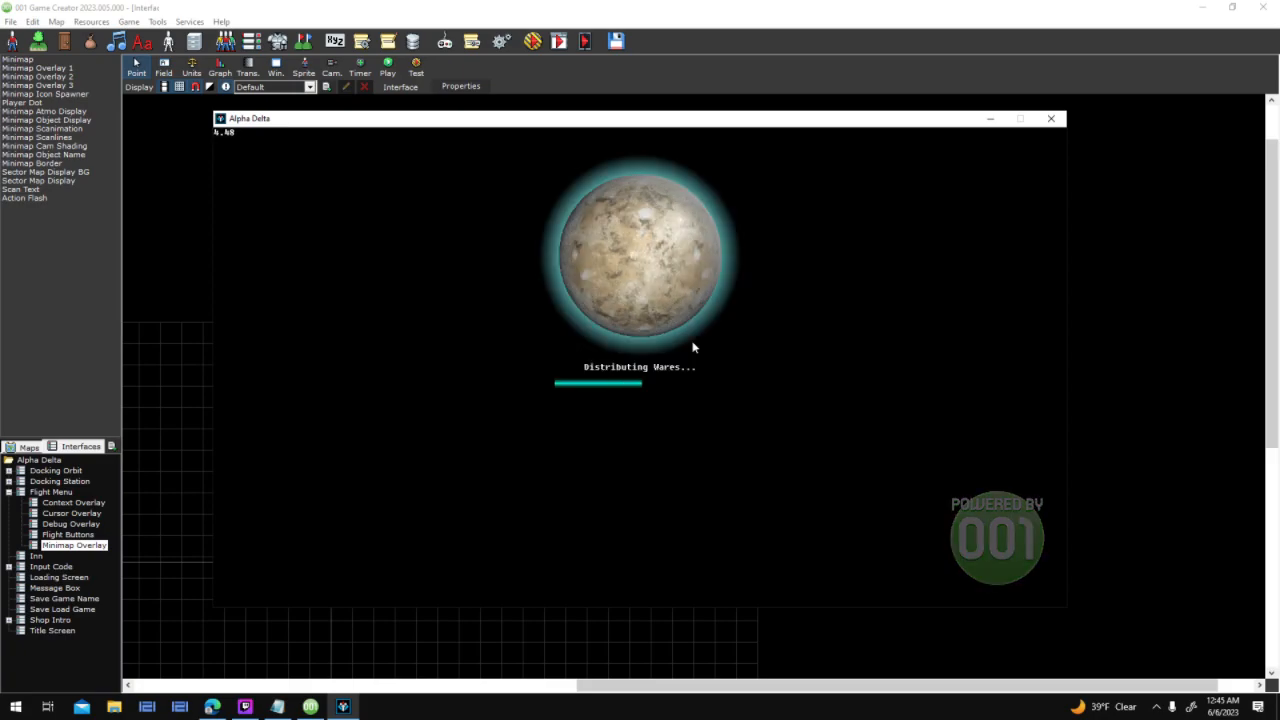
key("Return")
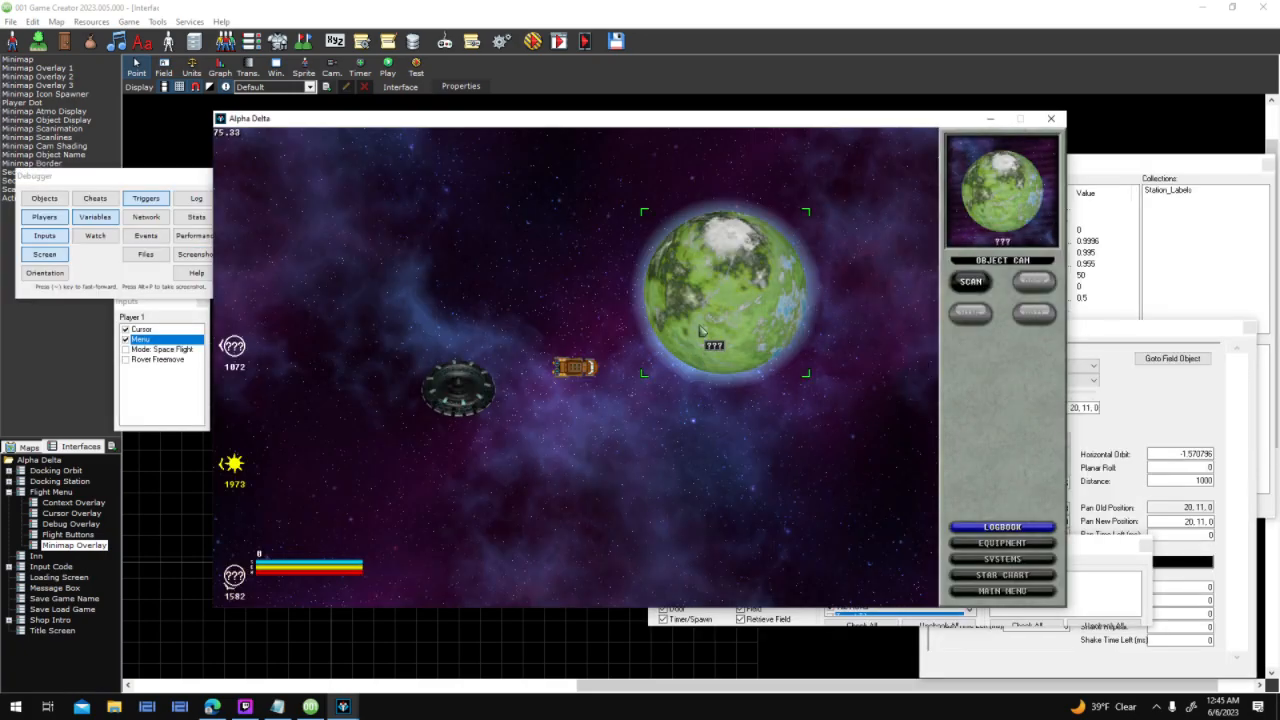
Select the station in flight to examine its Object Cam display, and close the test game
left_click(556, 374)
left_click(464, 389)
left_click(1052, 119)
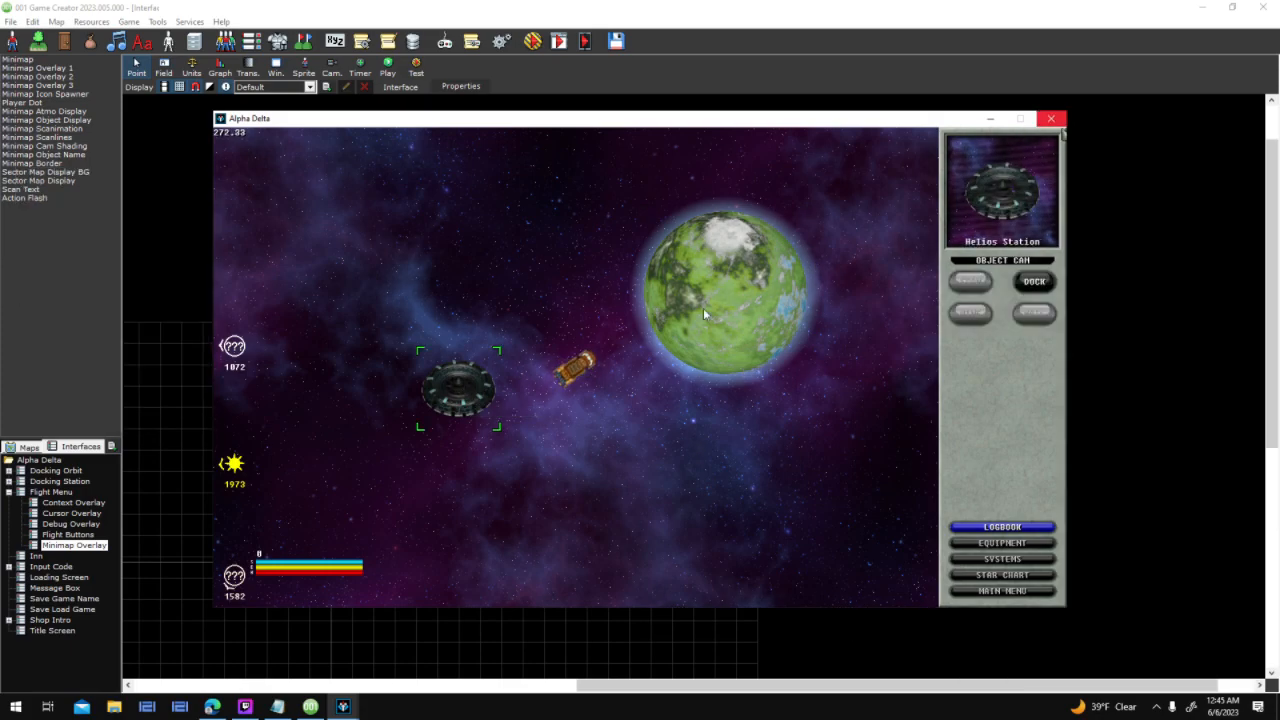
Review the width and height scripts of Minimap Object Display, checking how the Return Values connect to the actor template branches
left_click(89, 121)
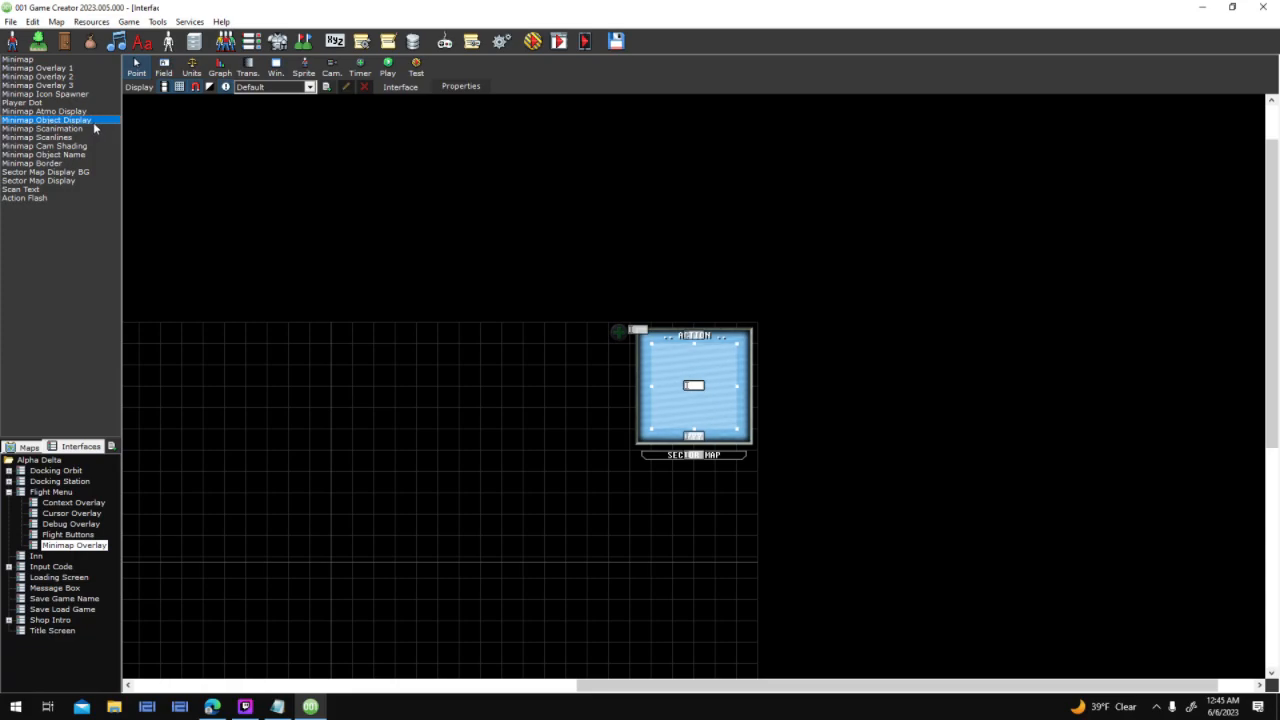
double_click(650, 419)
left_click_drag(711, 414, 712, 452)
left_click(701, 429)
mouse_move(510, 345)
left_mouse_down()
mouse_move(486, 349)
mouse_move(532, 355)
mouse_move(510, 358)
left_mouse_up()
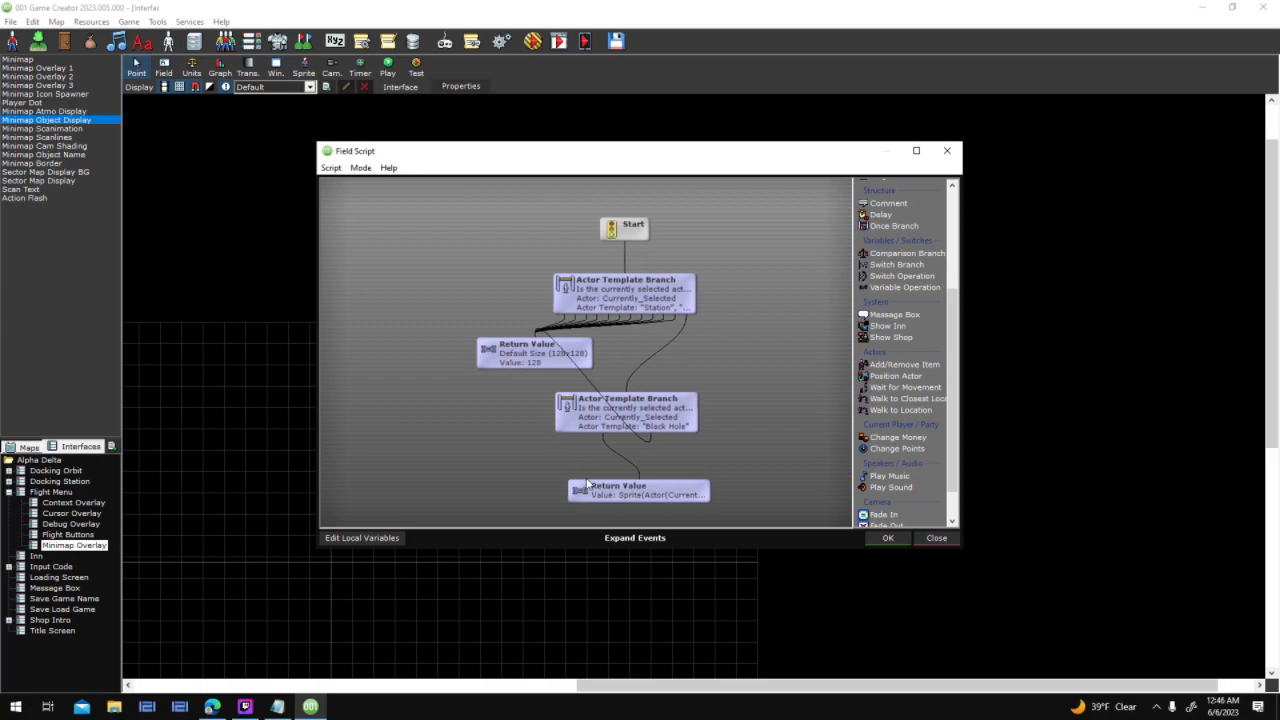
left_click_drag(587, 482, 580, 480)
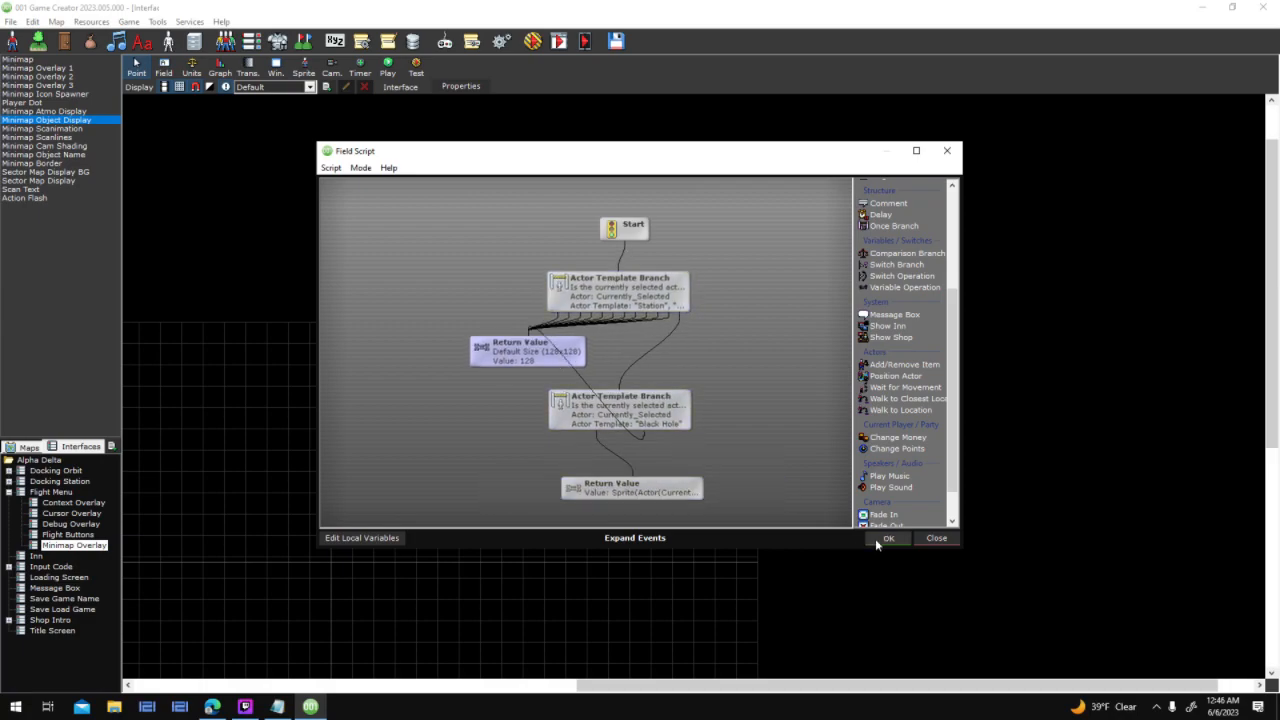
left_click(886, 539)
scroll(712, 456, "down", 2)
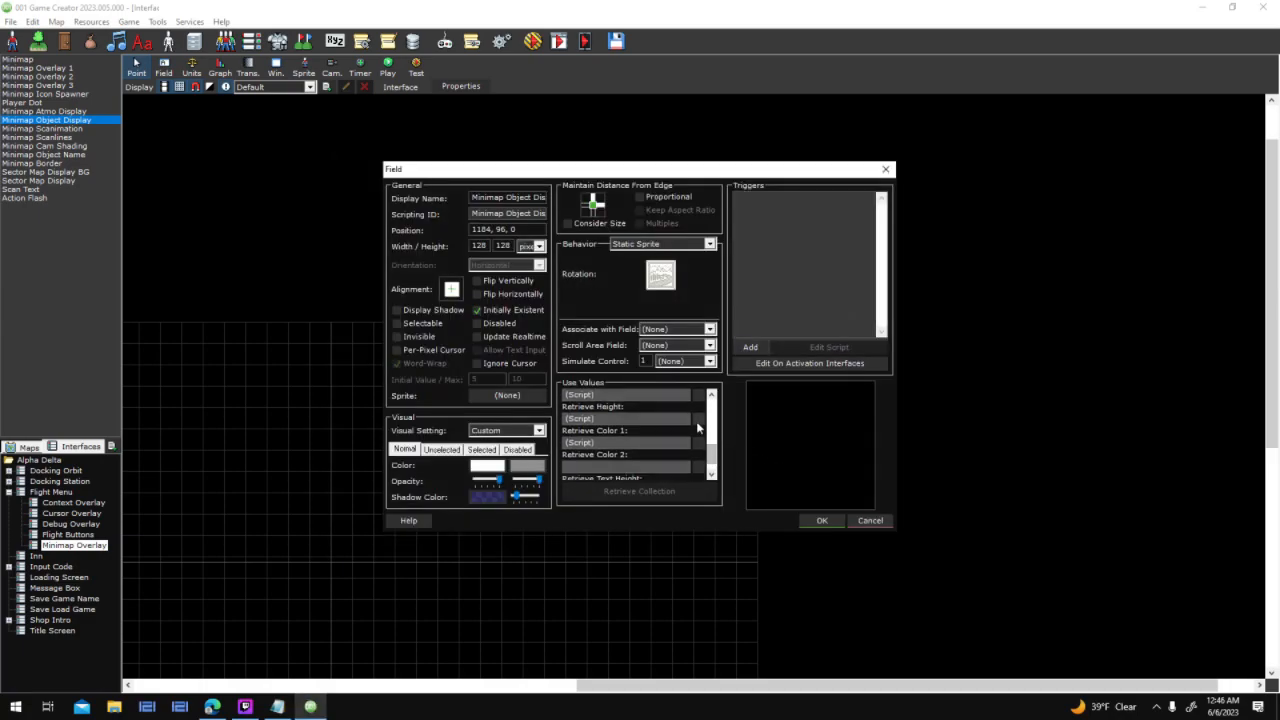
left_click(697, 422)
left_click(931, 540)
left_click(803, 524)
Review the Return Value multipliers for the sun halo and planet atmosphere in Minimap Atmo Display's width and height scripts
left_click(90, 110)
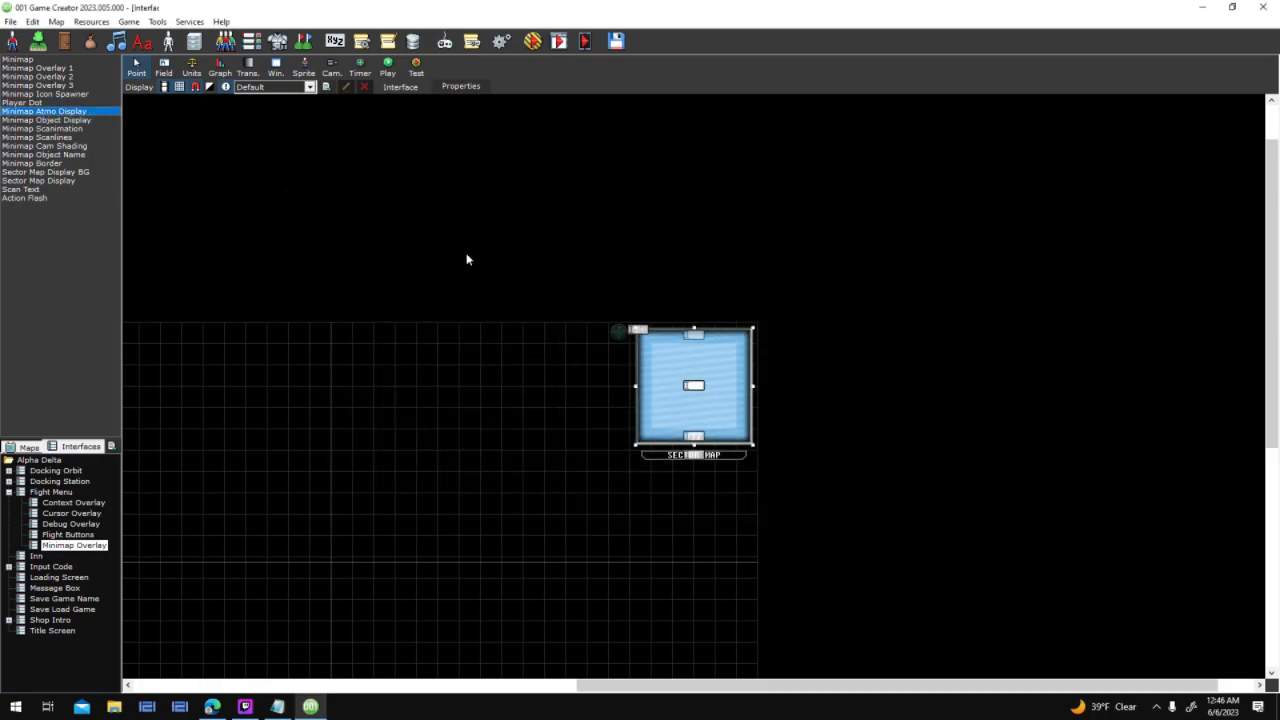
left_click_drag(715, 413, 719, 453)
left_click(699, 420)
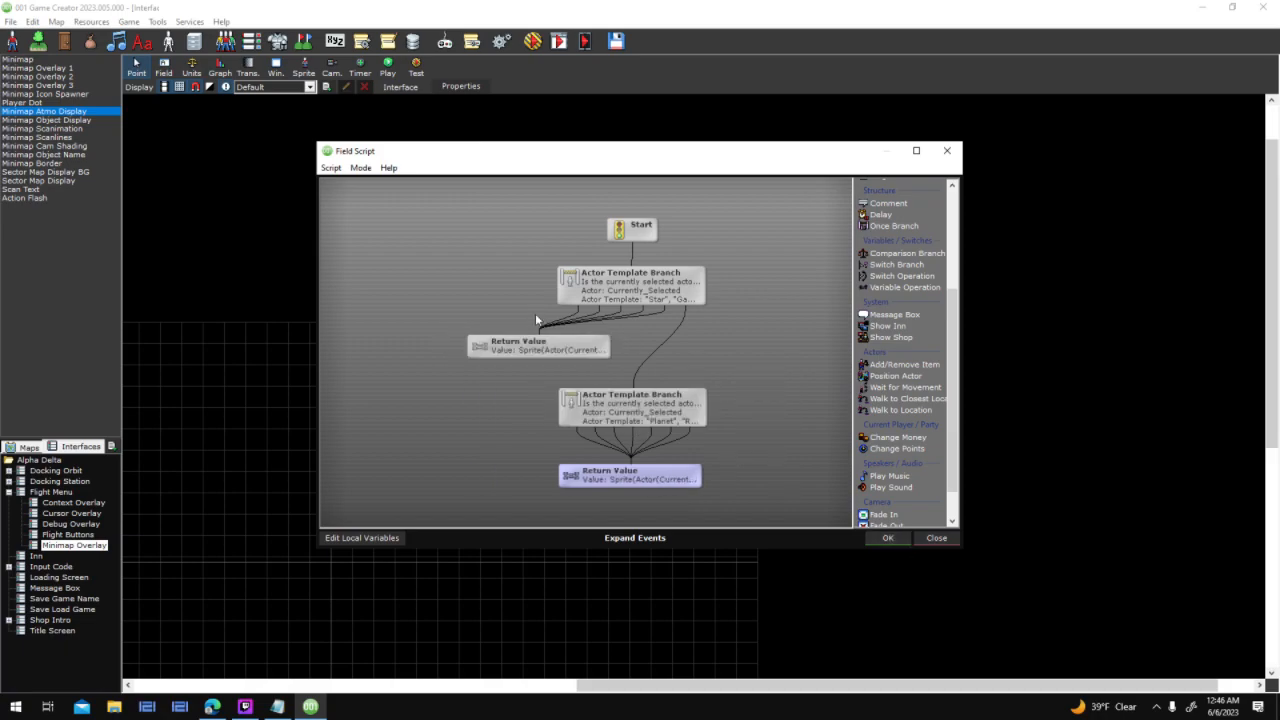
left_click(936, 537)
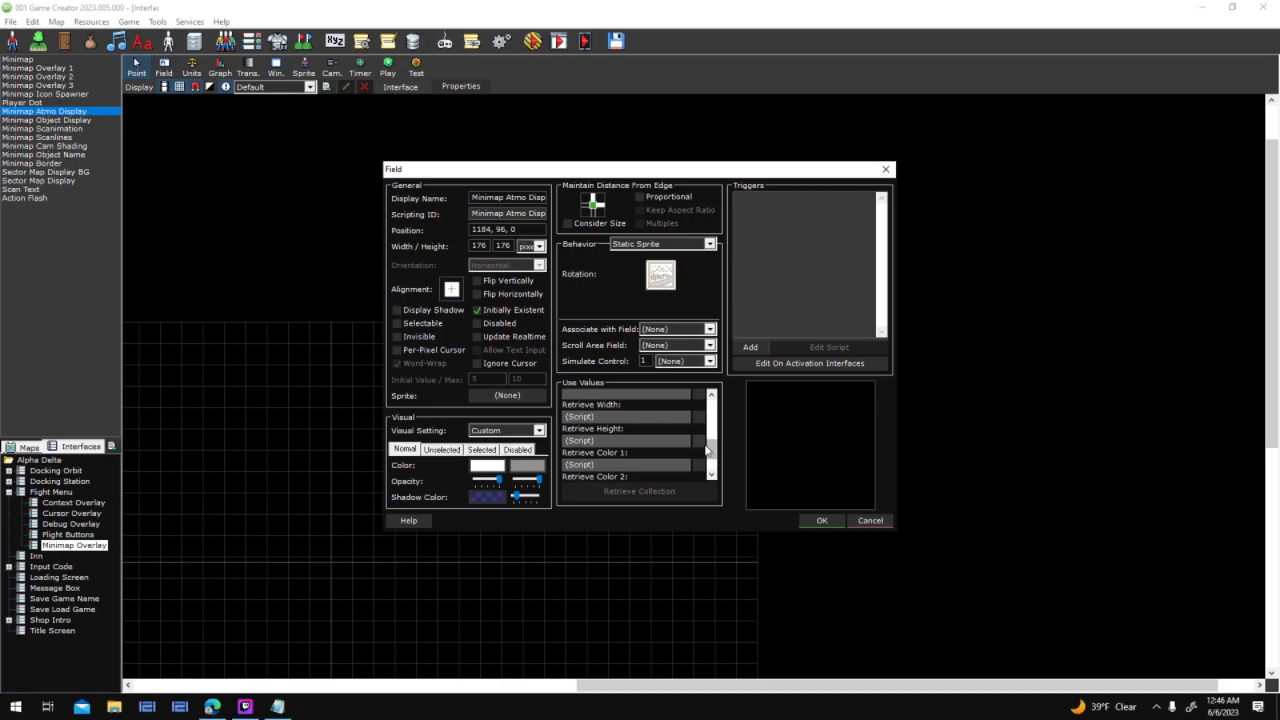
left_click(702, 442)
left_click_drag(634, 348, 623, 355)
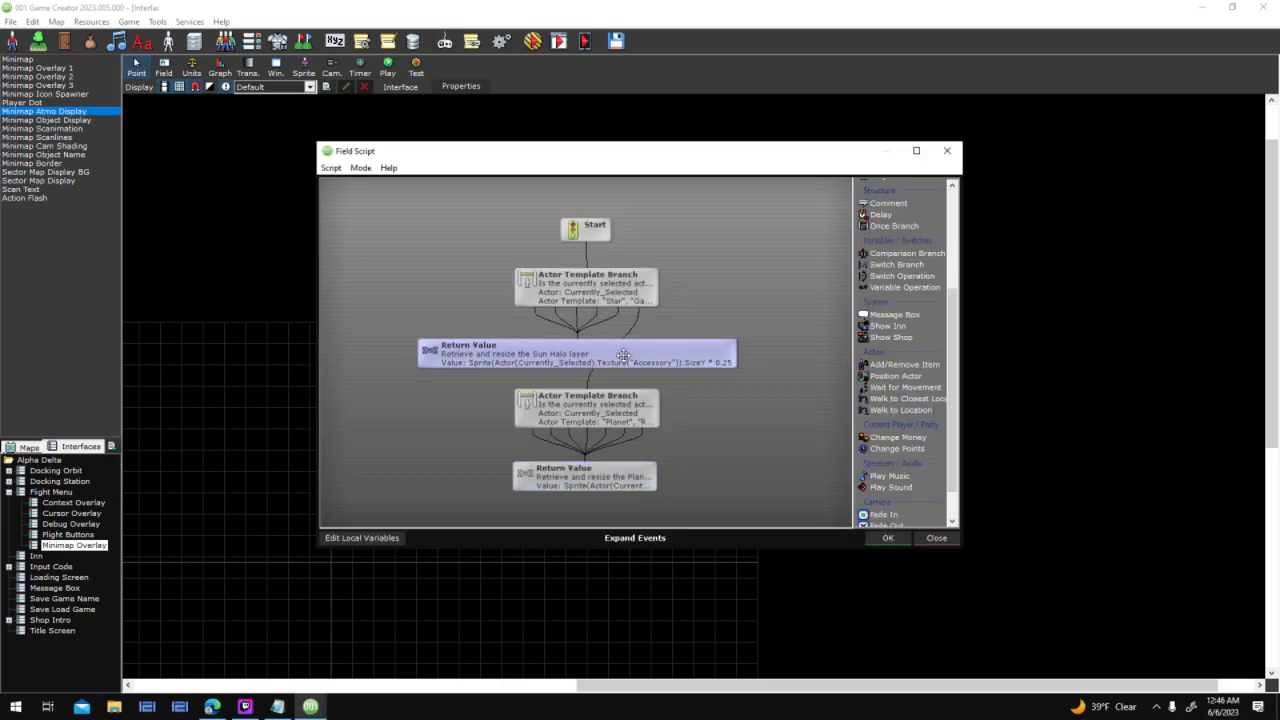
left_click(619, 477)
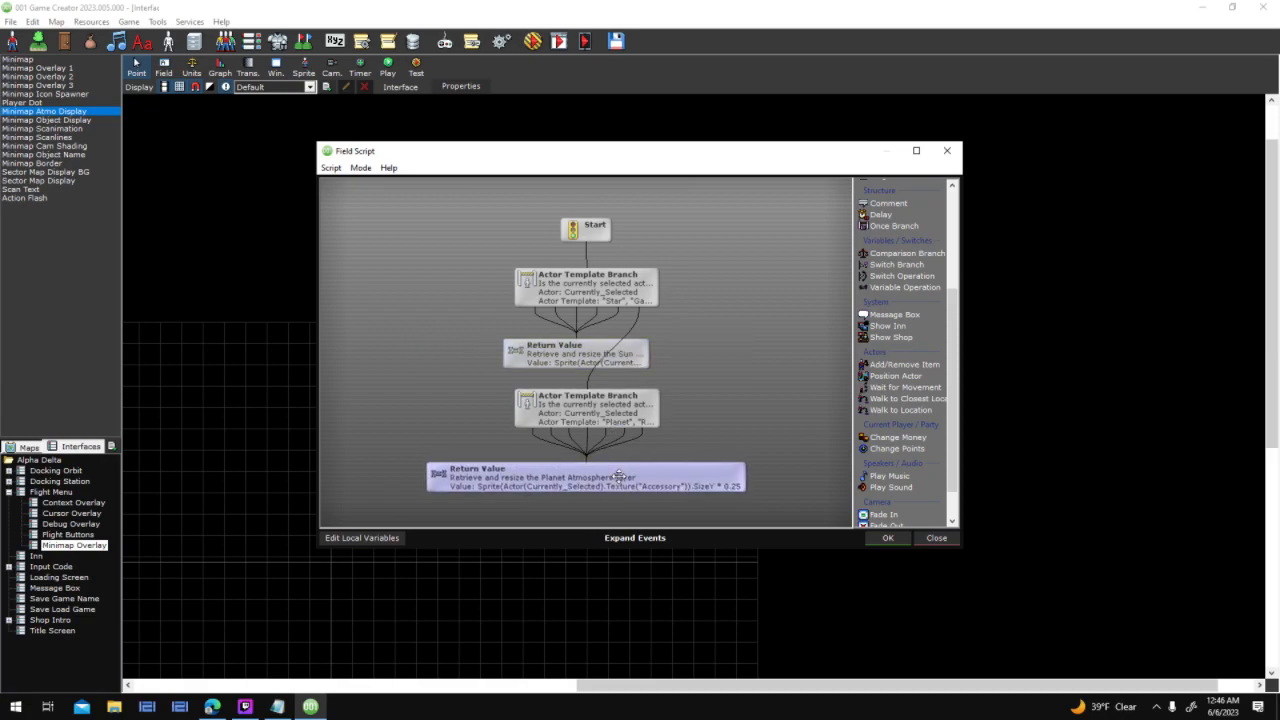
left_click(884, 538)
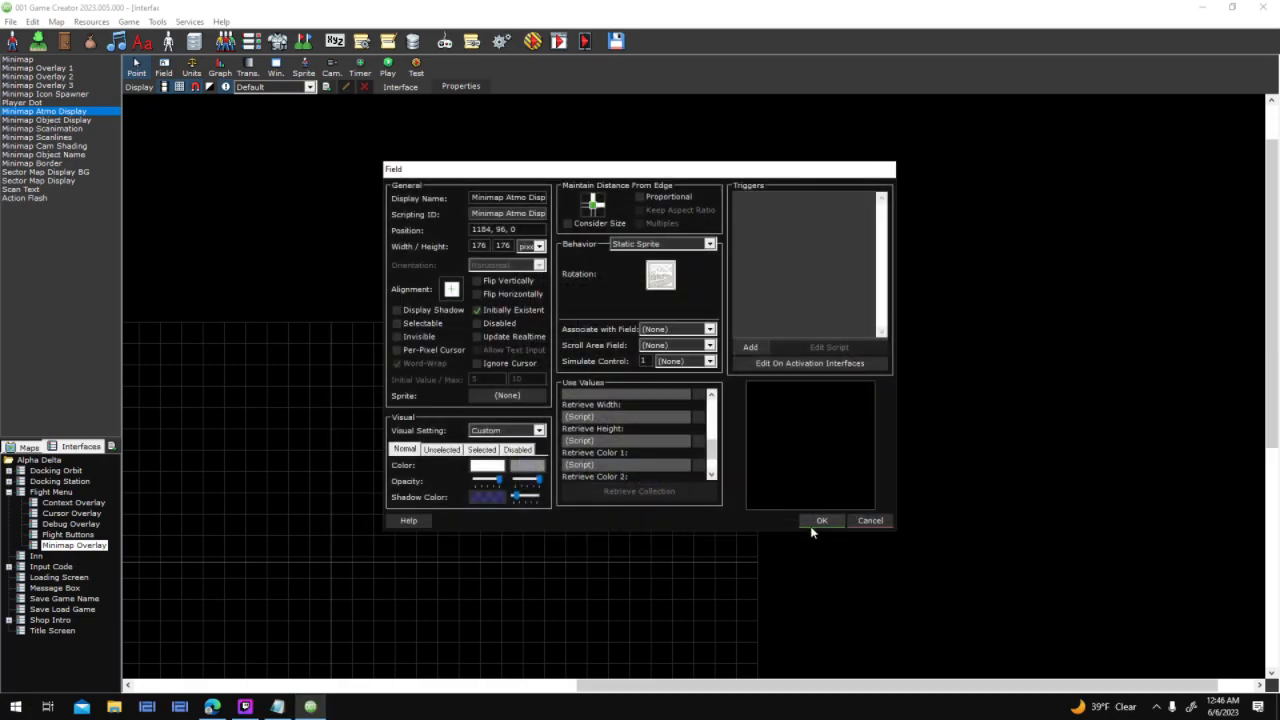
left_click(814, 523)
Save the interface before testing, run Alpha Delta again with the debugger, and begin a new game
left_click(537, 38)
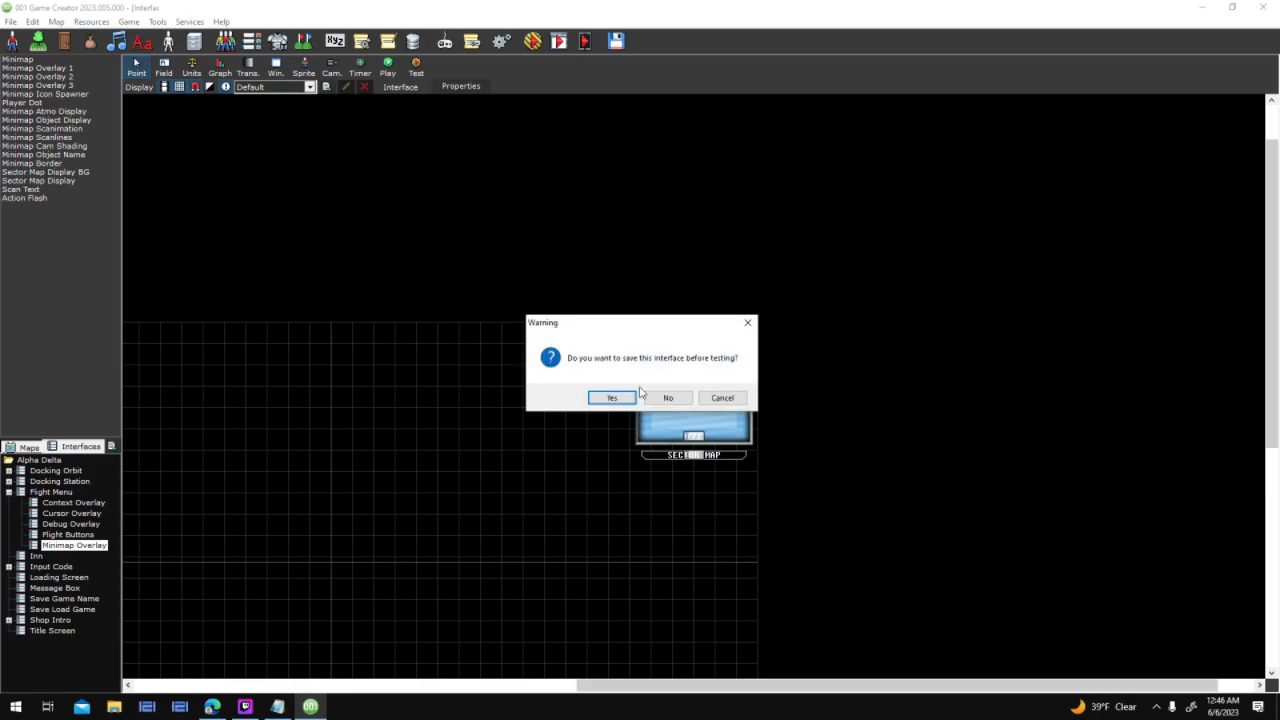
left_click(612, 398)
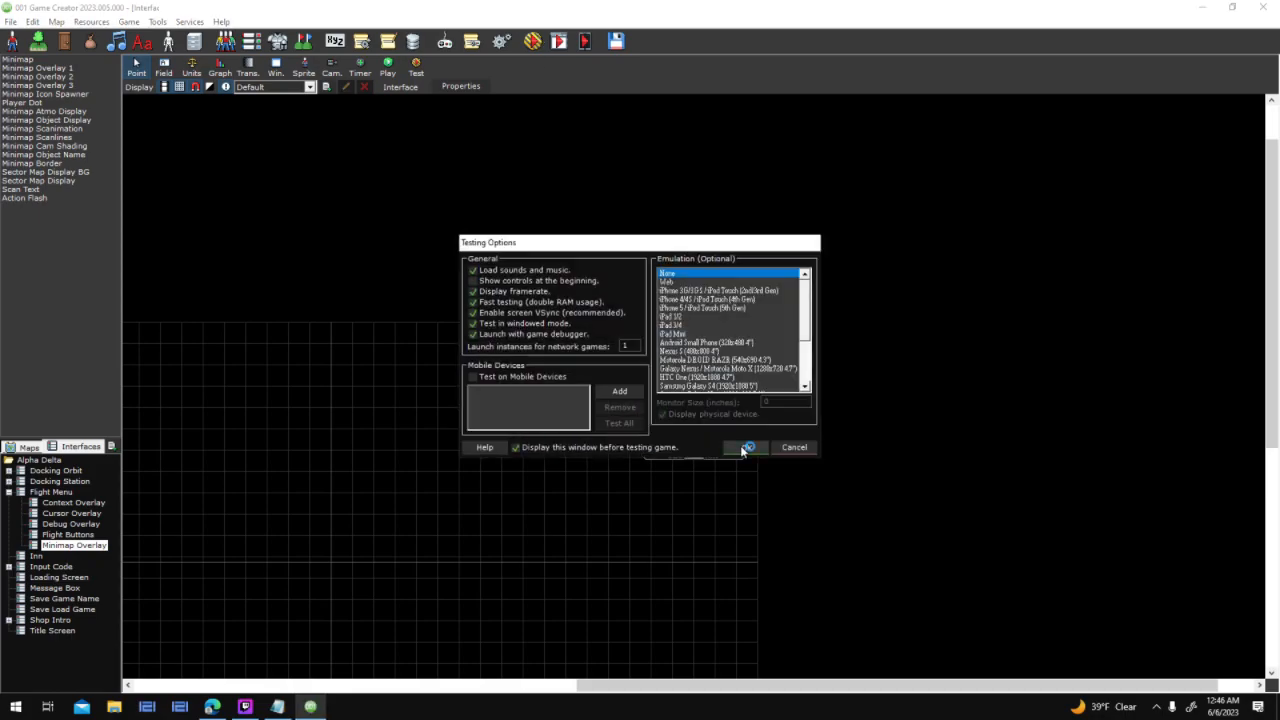
left_click(746, 447)
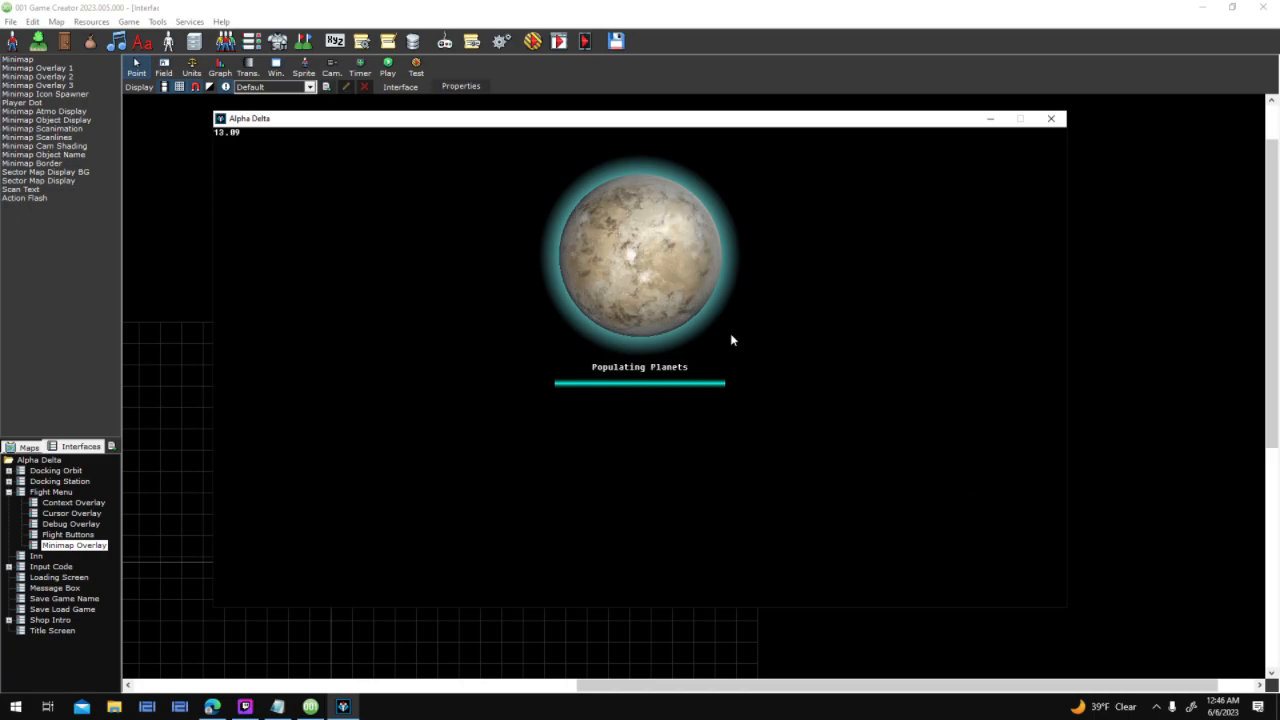
key("Return")
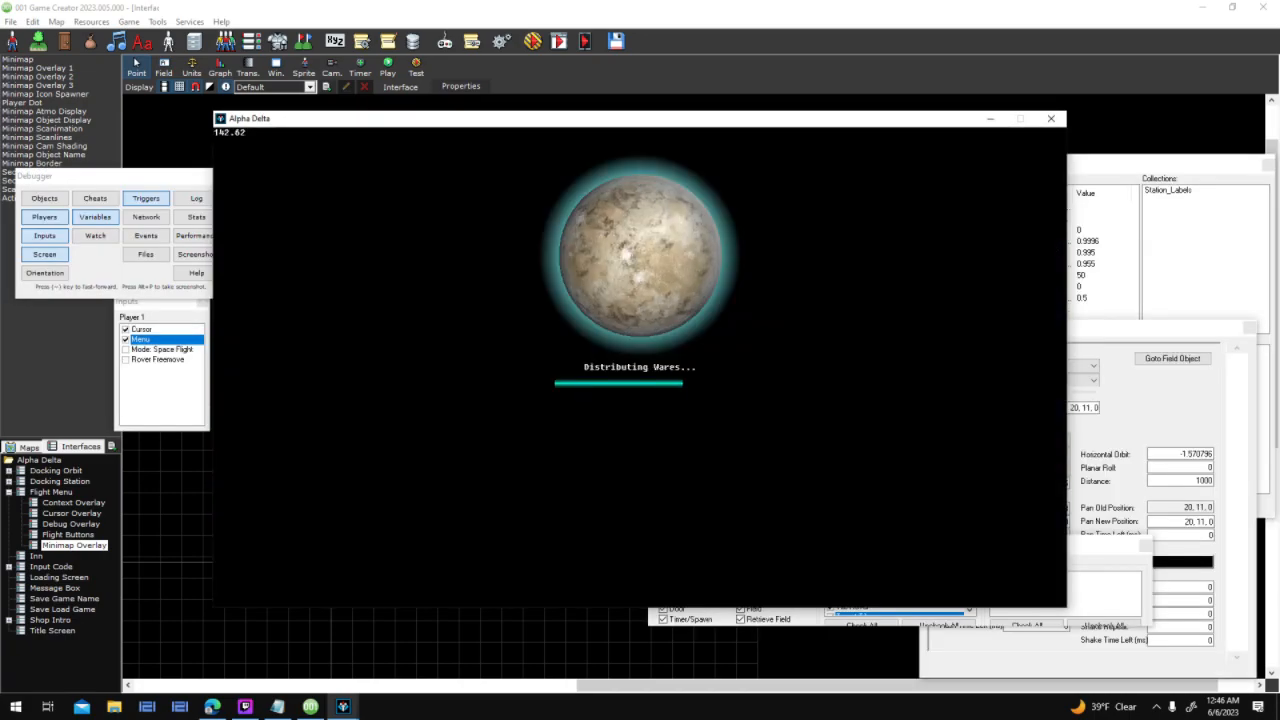
Fly from the planet to the black hole and yellow star, compare their Object Cam displays, and close the test game
left_click(757, 345)
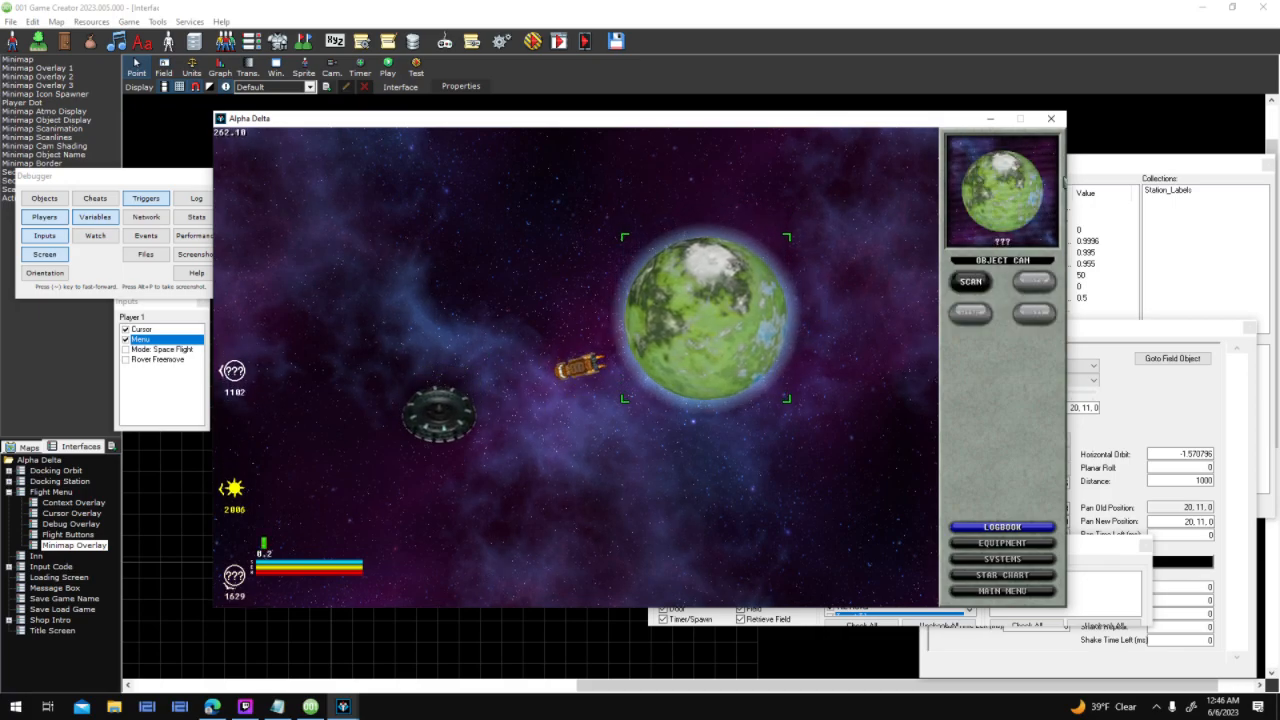
mouse_move(508, 324)
left_mouse_down()
mouse_move(395, 361)
mouse_move(314, 423)
left_mouse_up()
left_click(278, 464)
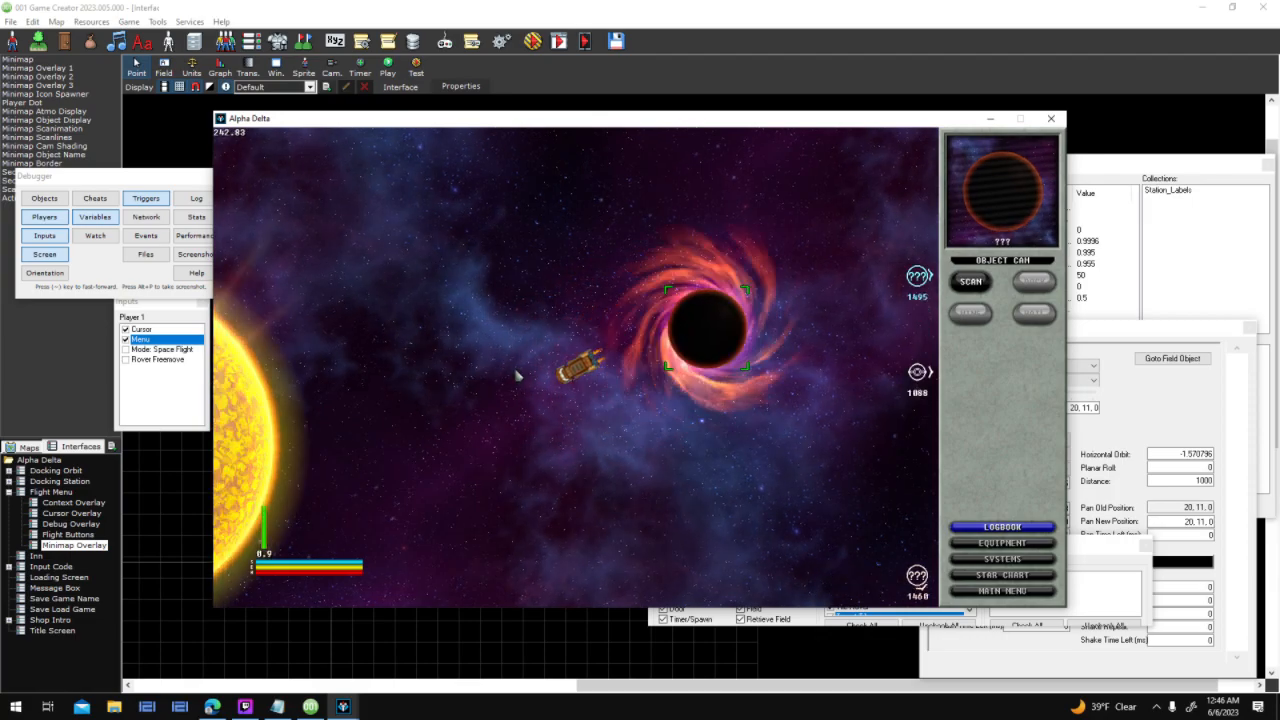
left_click(320, 420)
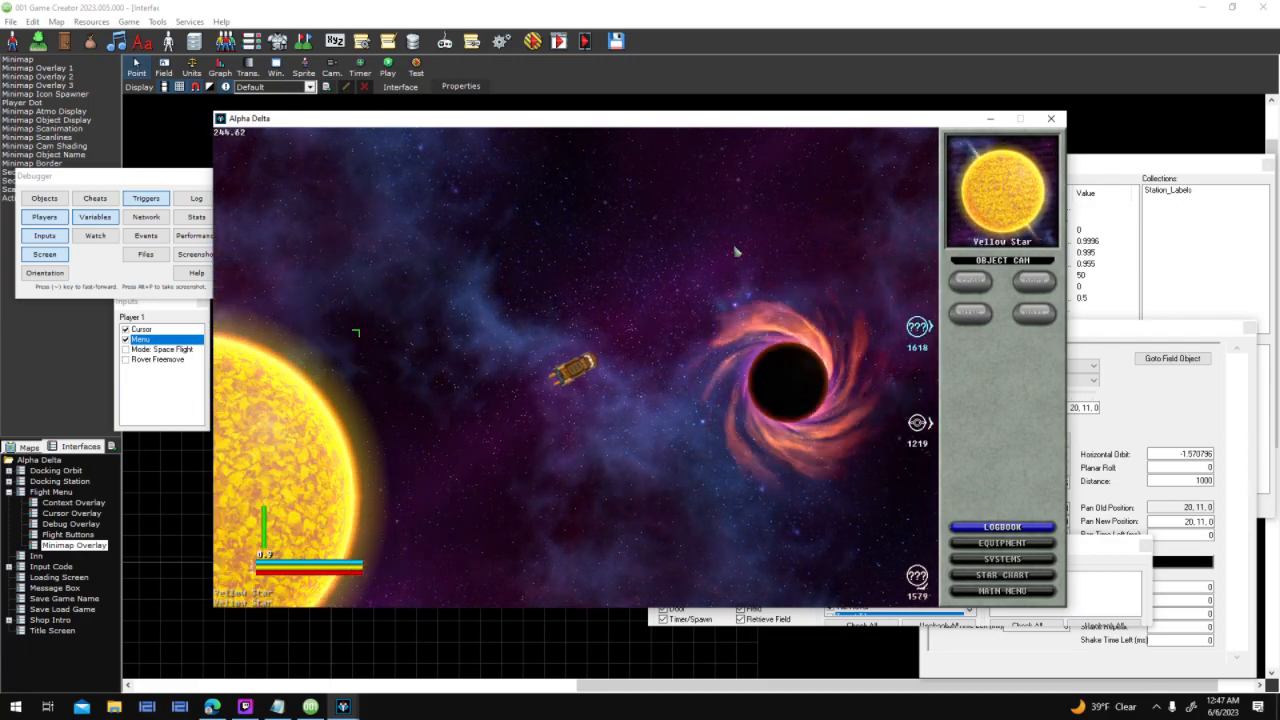
left_click(1053, 120)
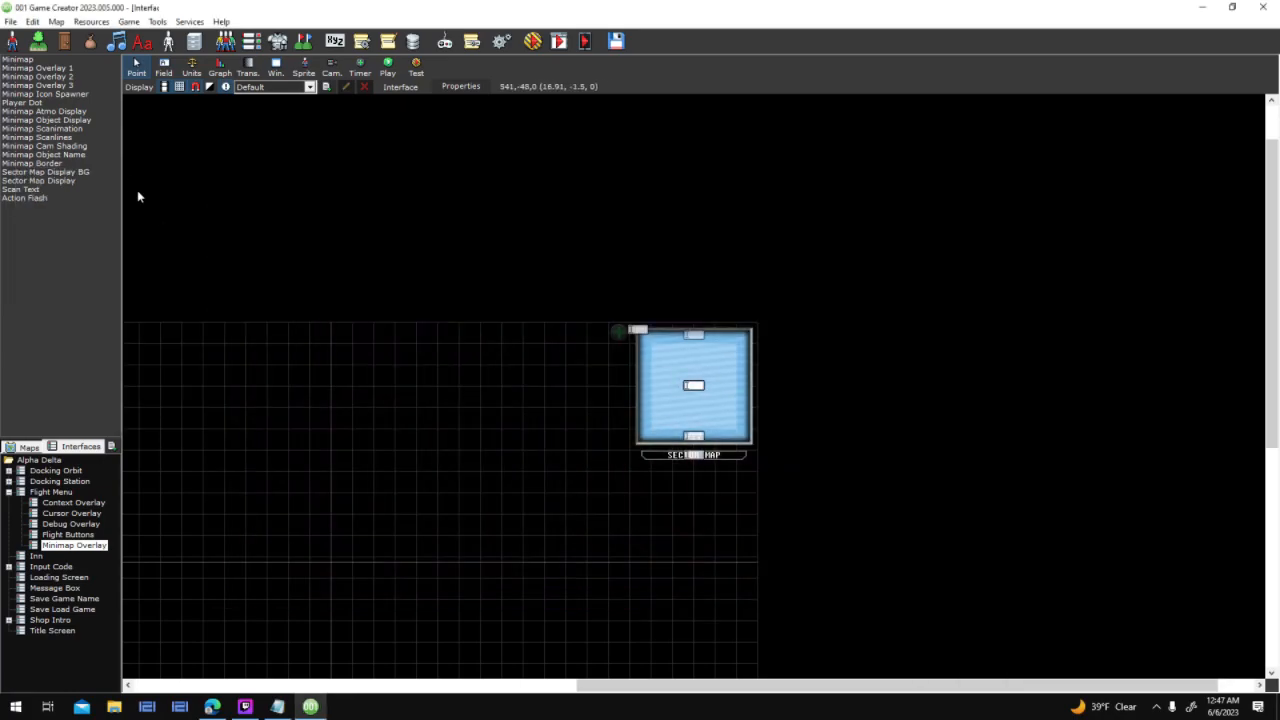
Reposition the star branch's Return Value directly beneath its Actor Template Branch in Minimap Atmo Display's width script
left_click(60, 111)
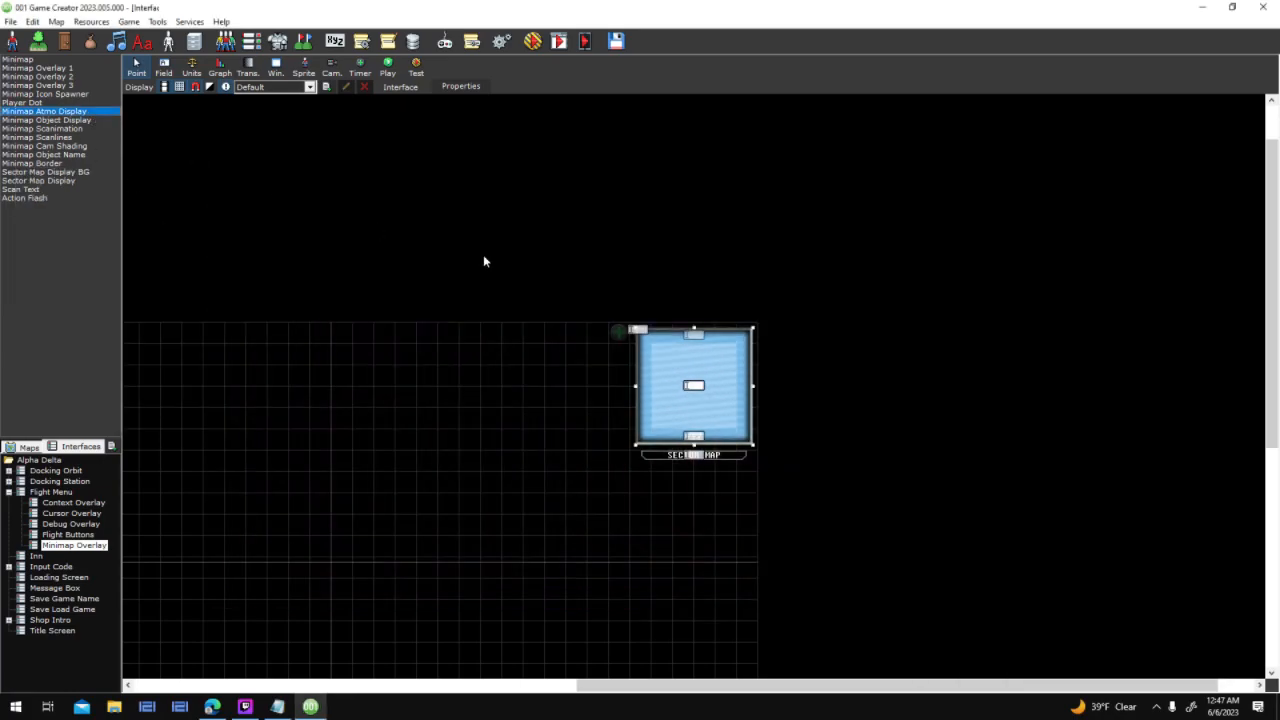
double_click(638, 356)
left_click_drag(709, 416, 700, 450)
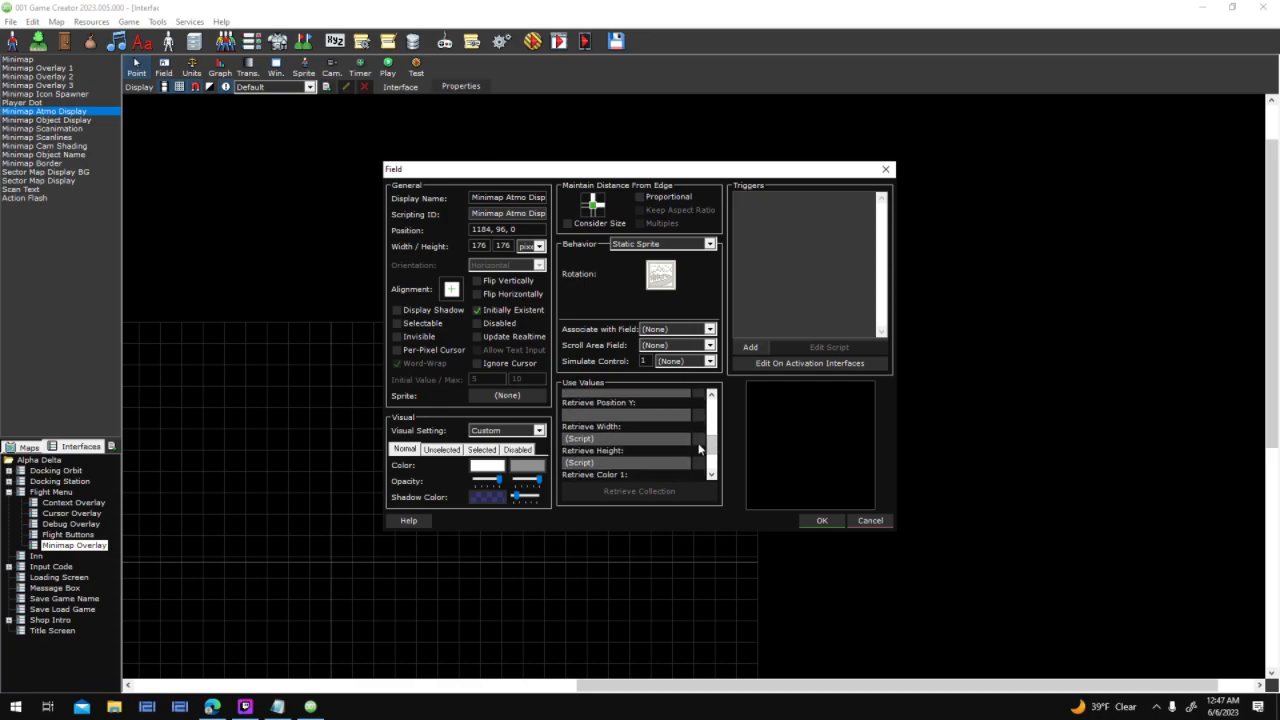
left_click(697, 437)
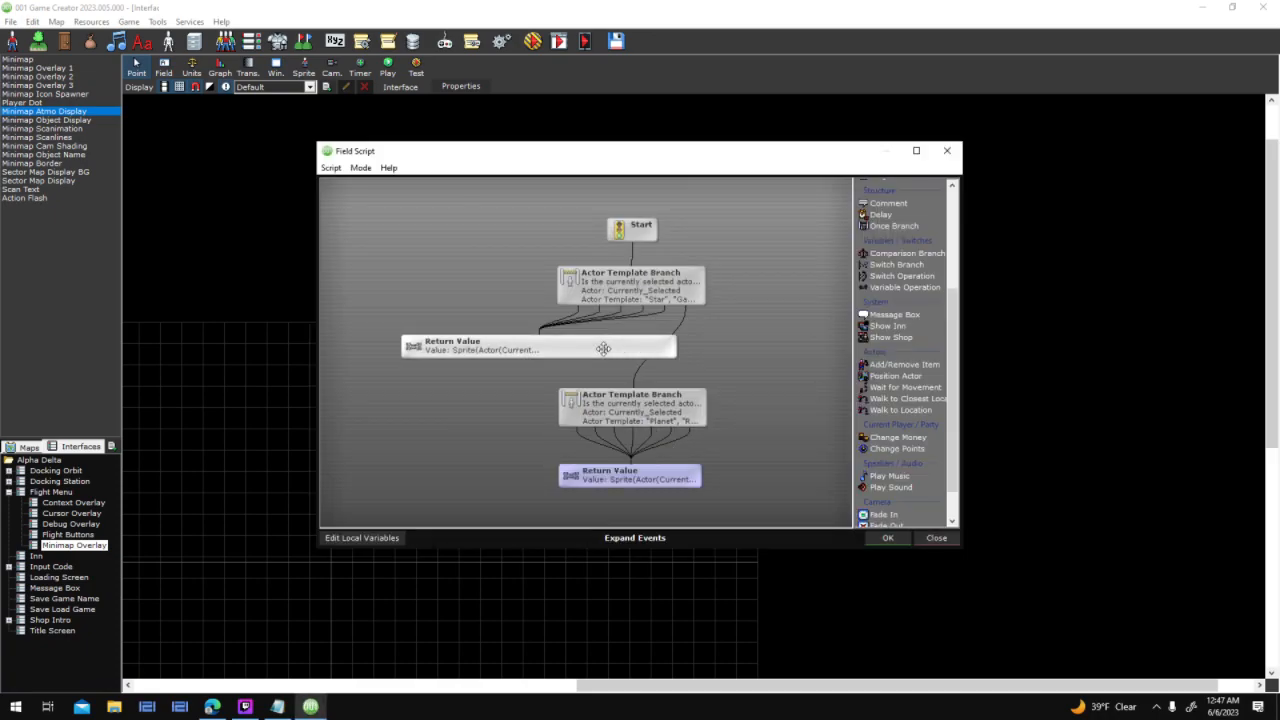
left_click(603, 348)
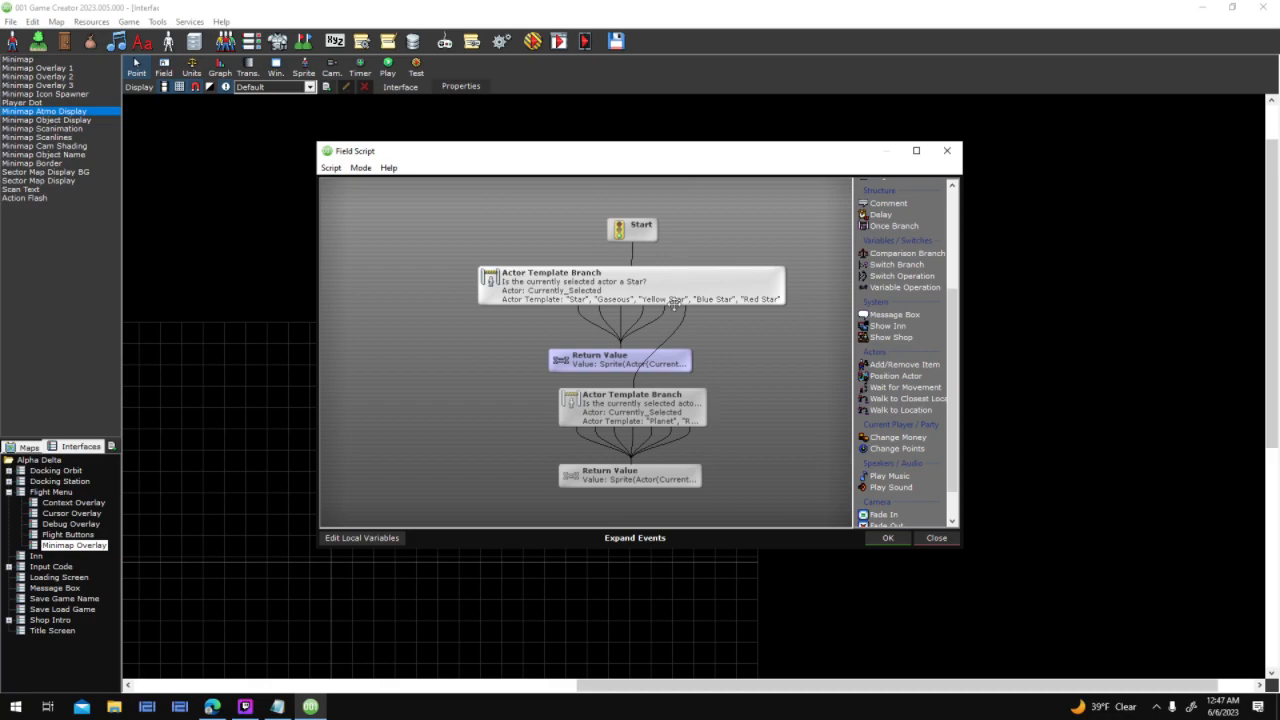
Check which actor templates are selected in the planet Actor Template Branch of the Atmo Display width script
double_click(628, 410)
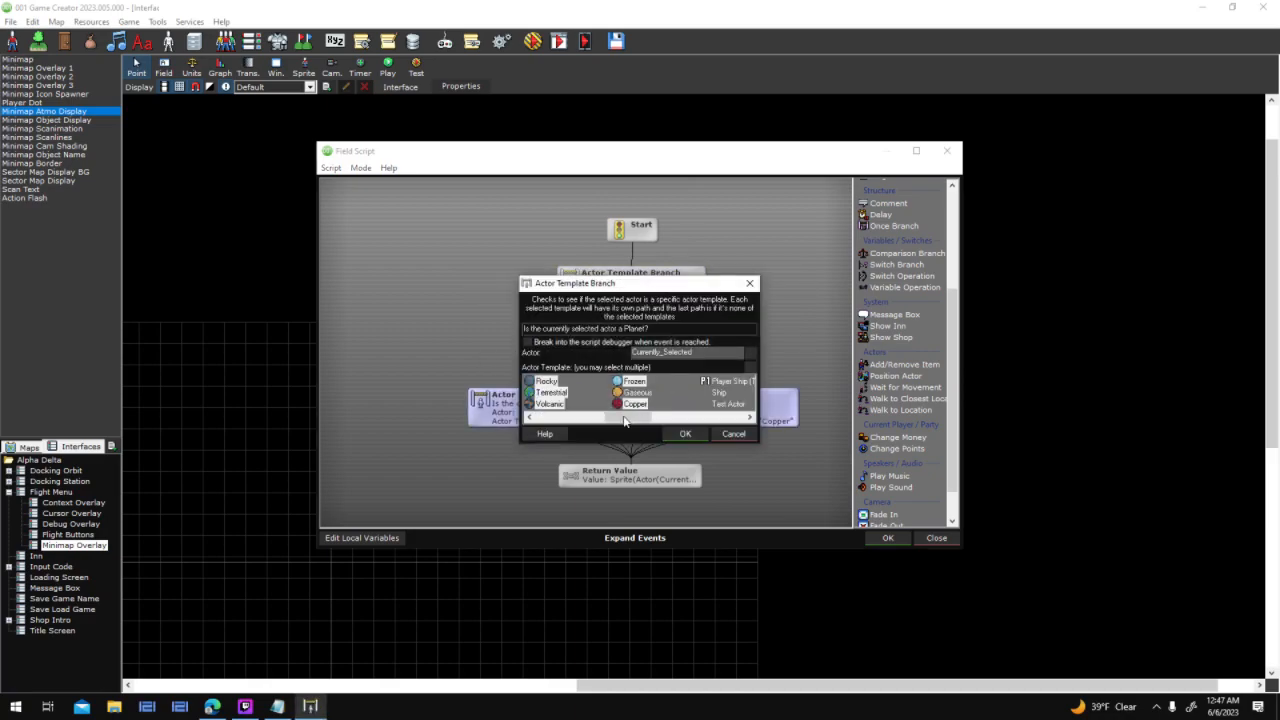
left_click_drag(599, 421, 692, 424)
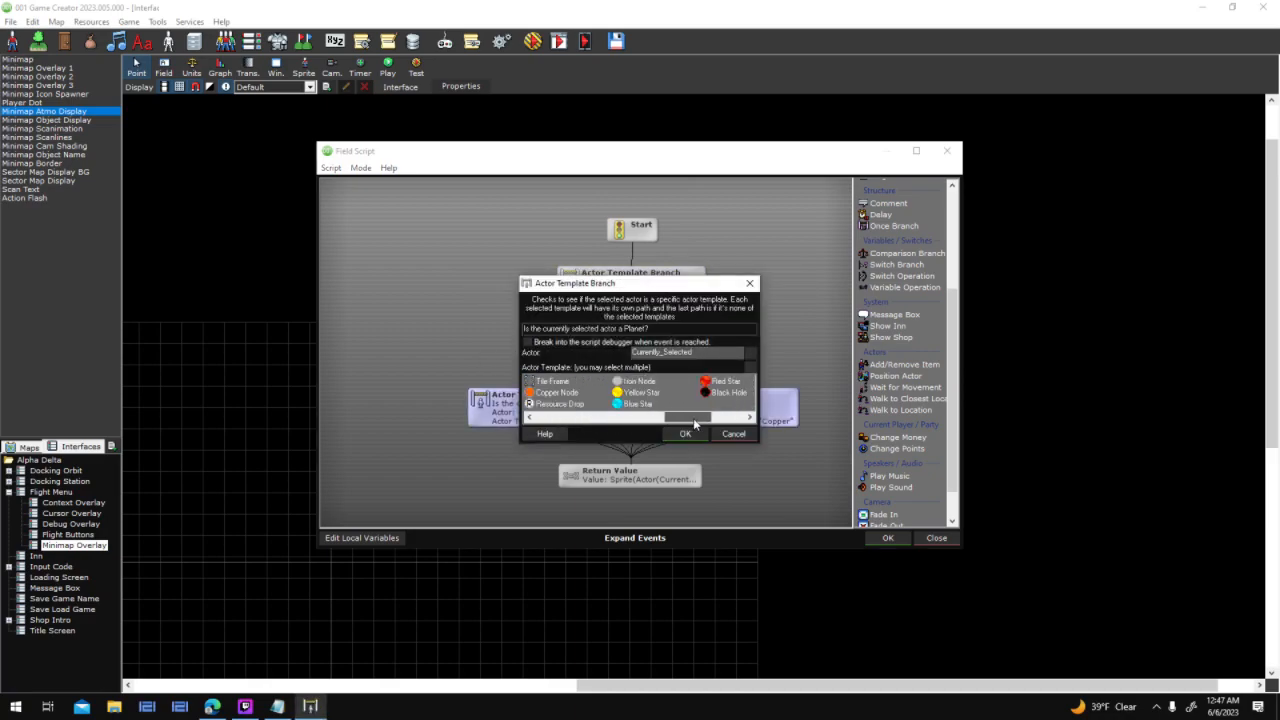
left_click(729, 436)
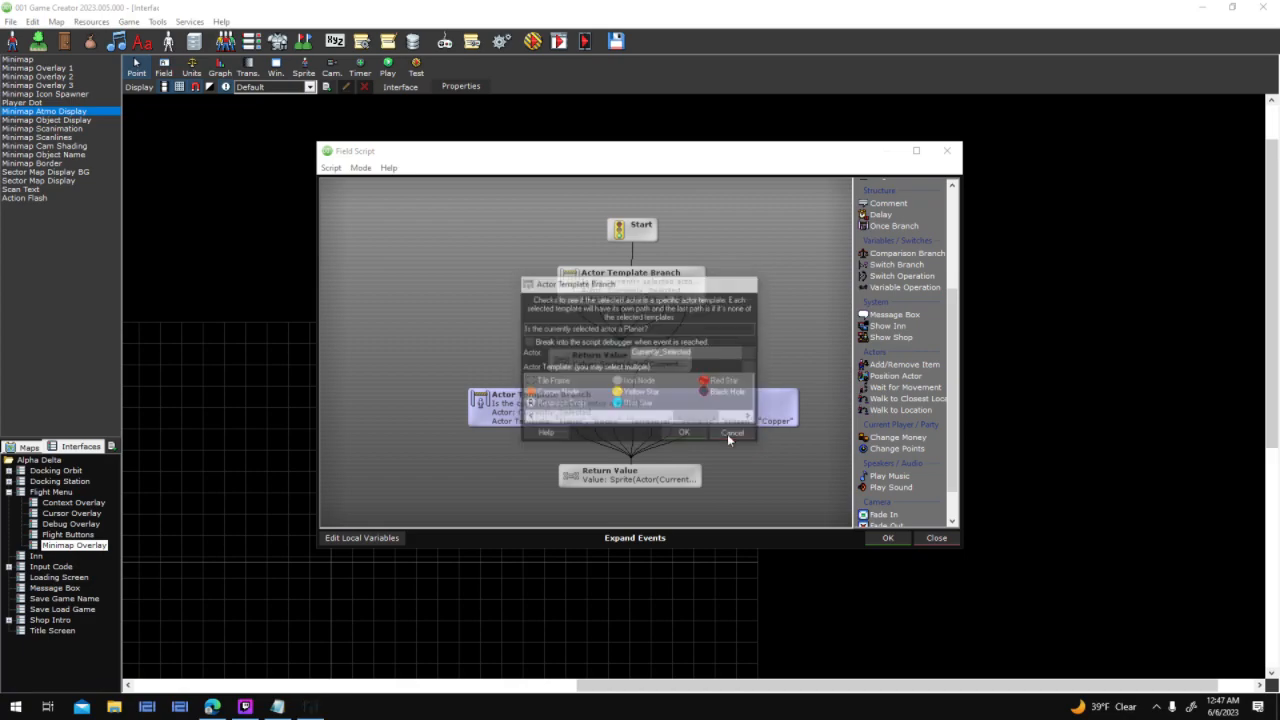
Change the SizeX multiplier in the planet Return Value of Minimap Atmo Display's width script
left_click(683, 470)
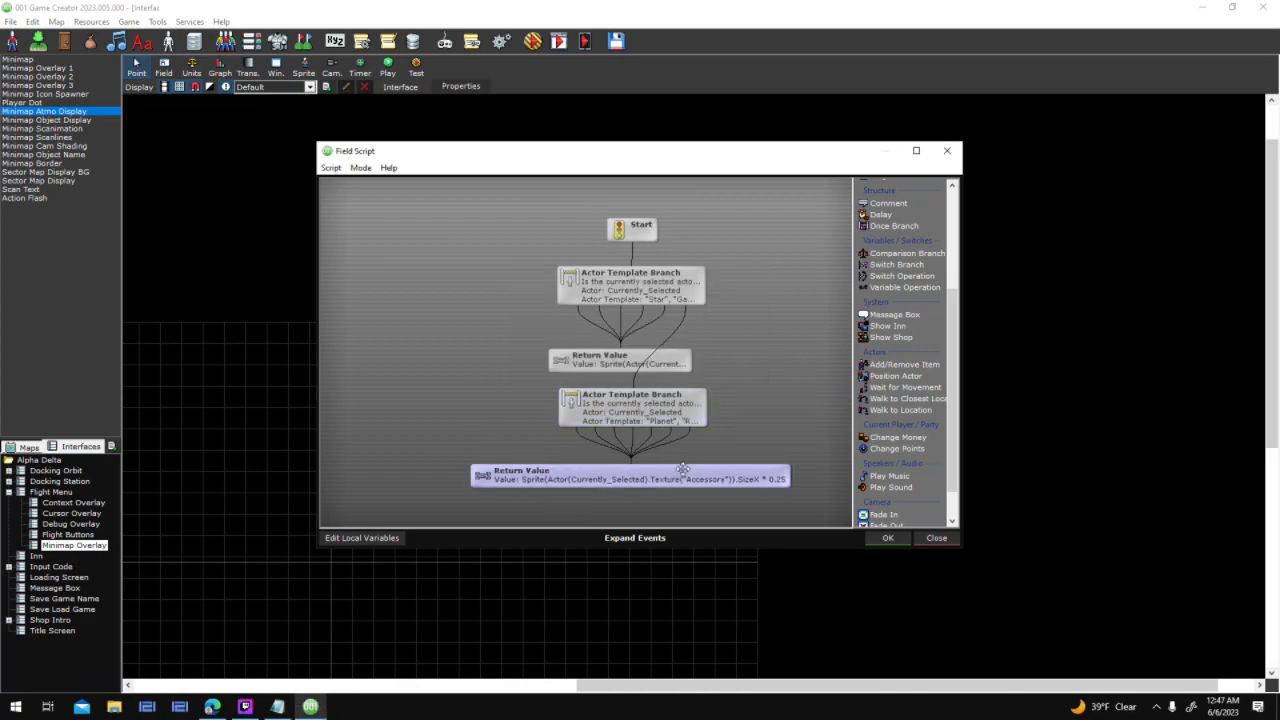
double_click(684, 475)
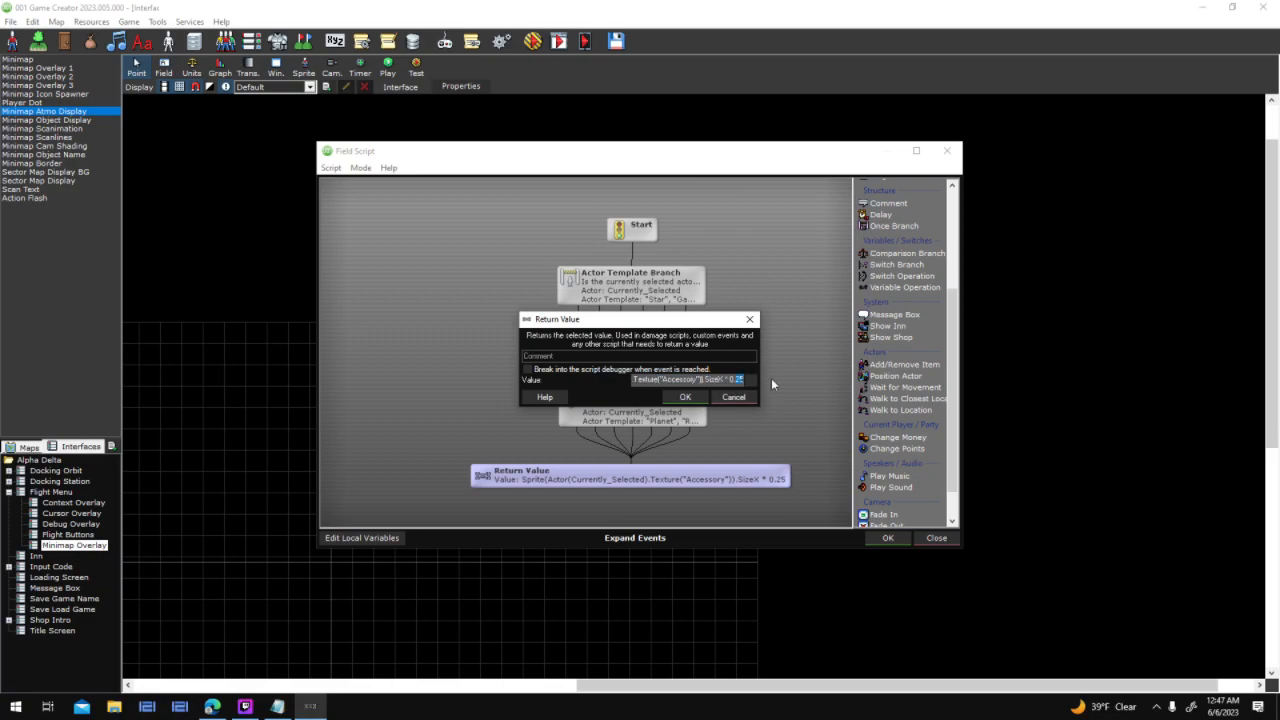
left_click(684, 398)
left_click(880, 536)
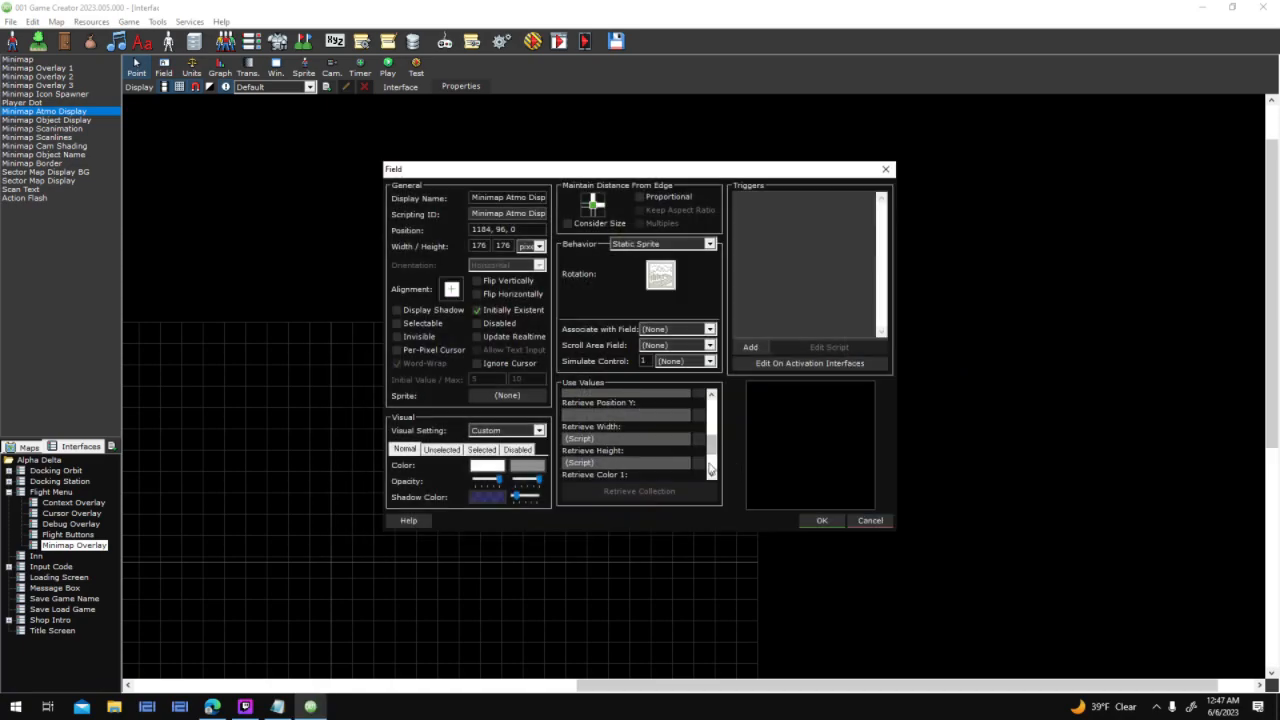
Set the planet atmosphere's SizeY multiplier to 0.53 in Minimap Atmo Display's height script and apply the field changes
left_click(702, 464)
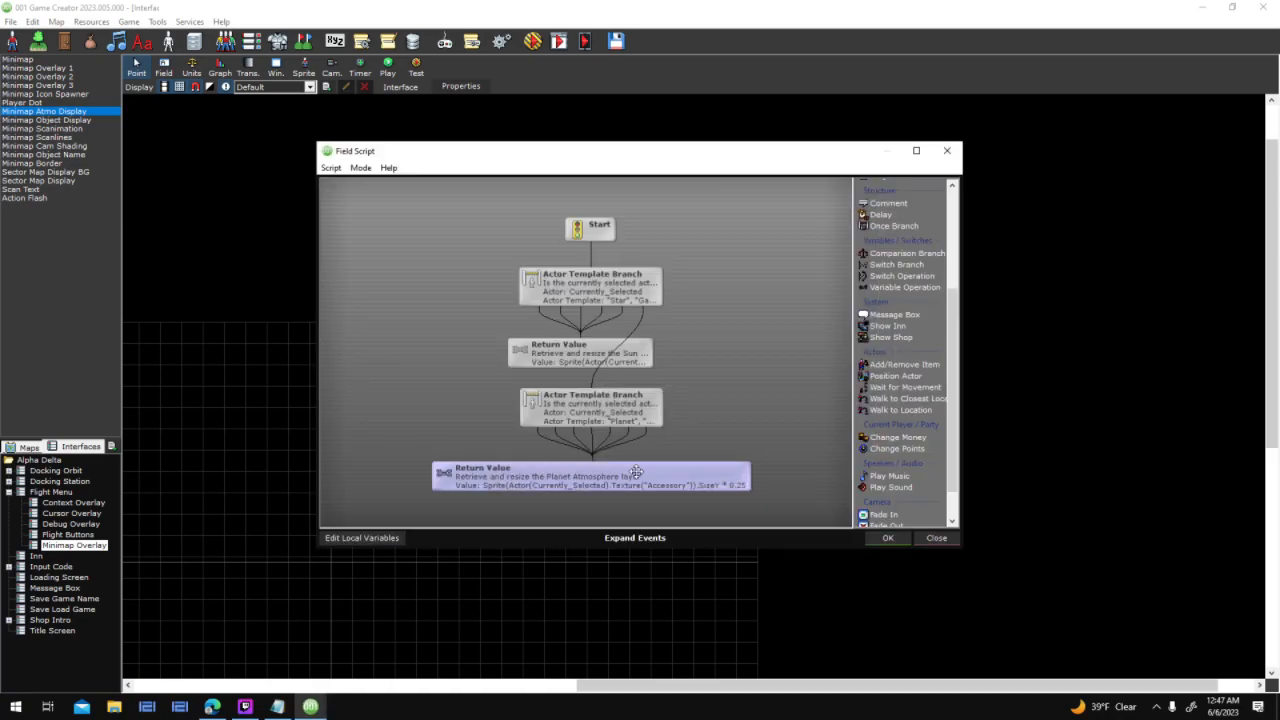
double_click(637, 477)
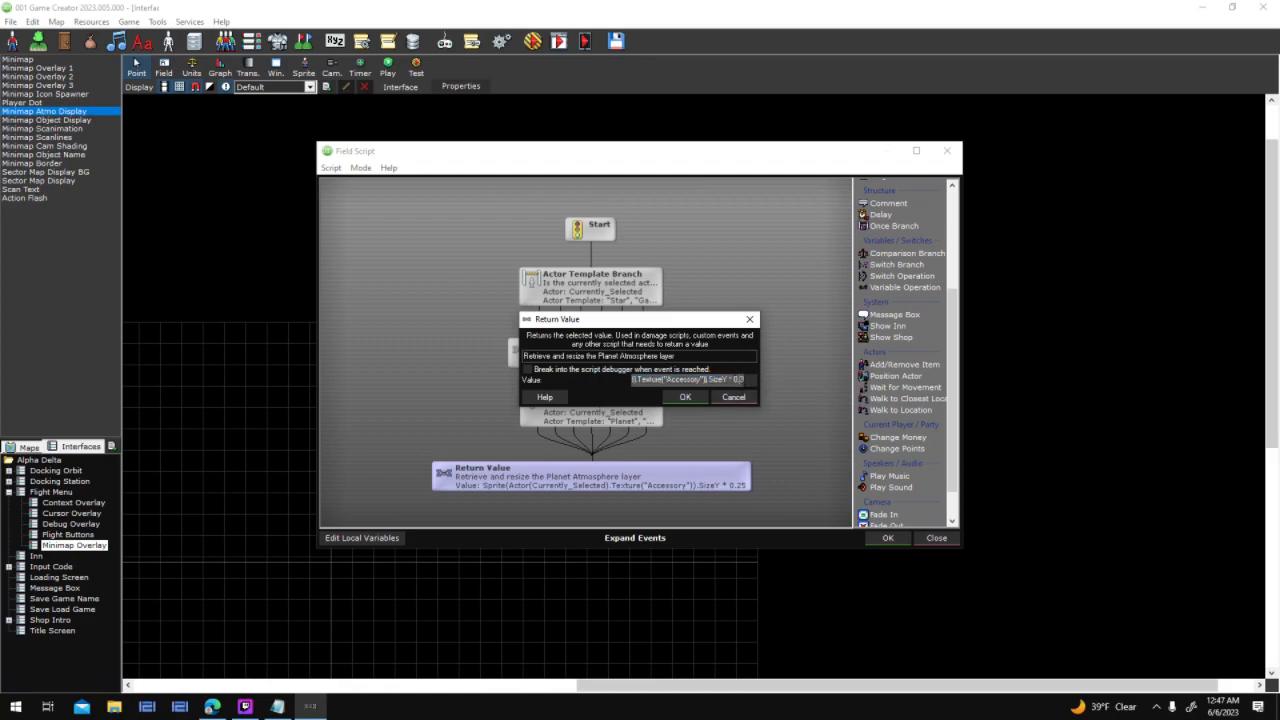
left_click(685, 398)
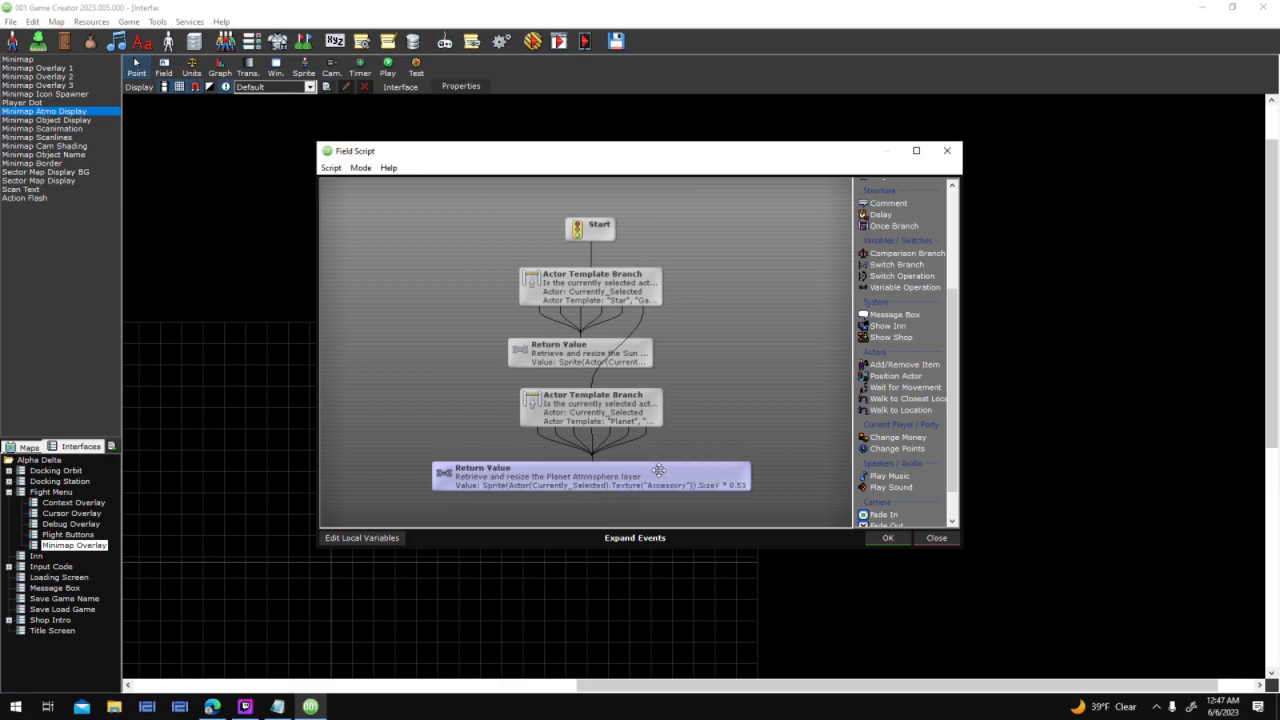
left_click(888, 538)
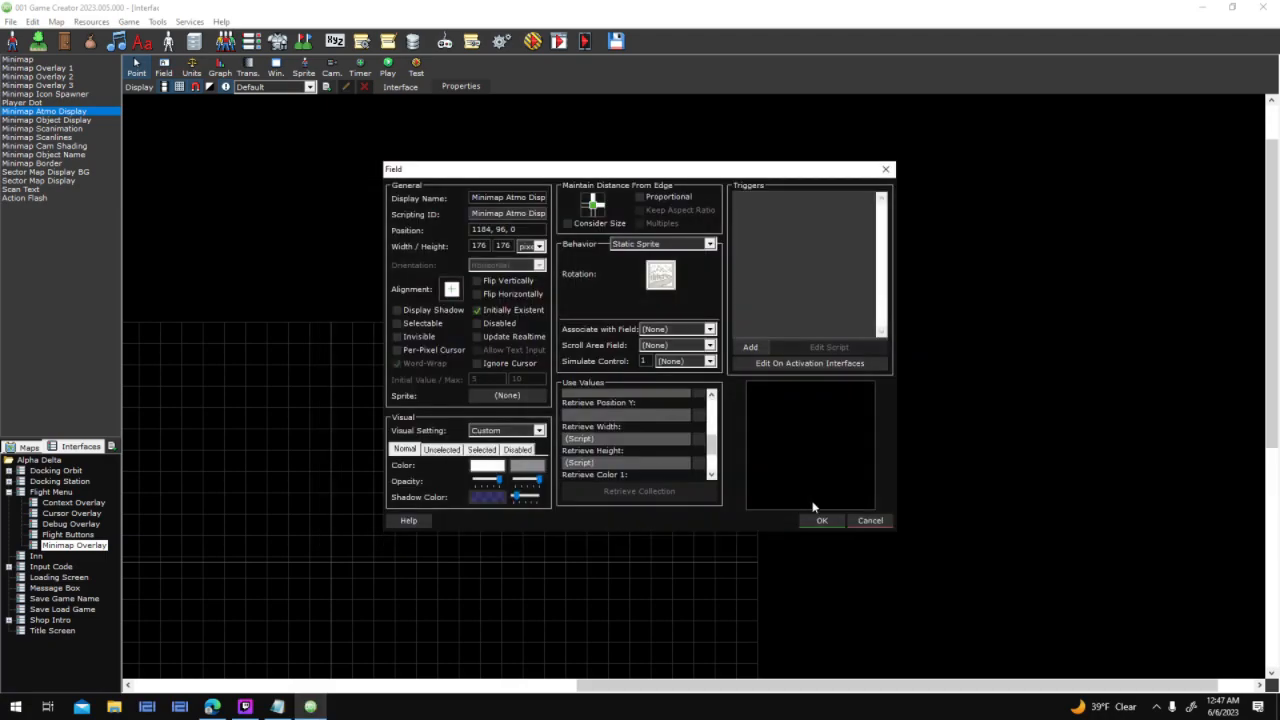
left_click(821, 521)
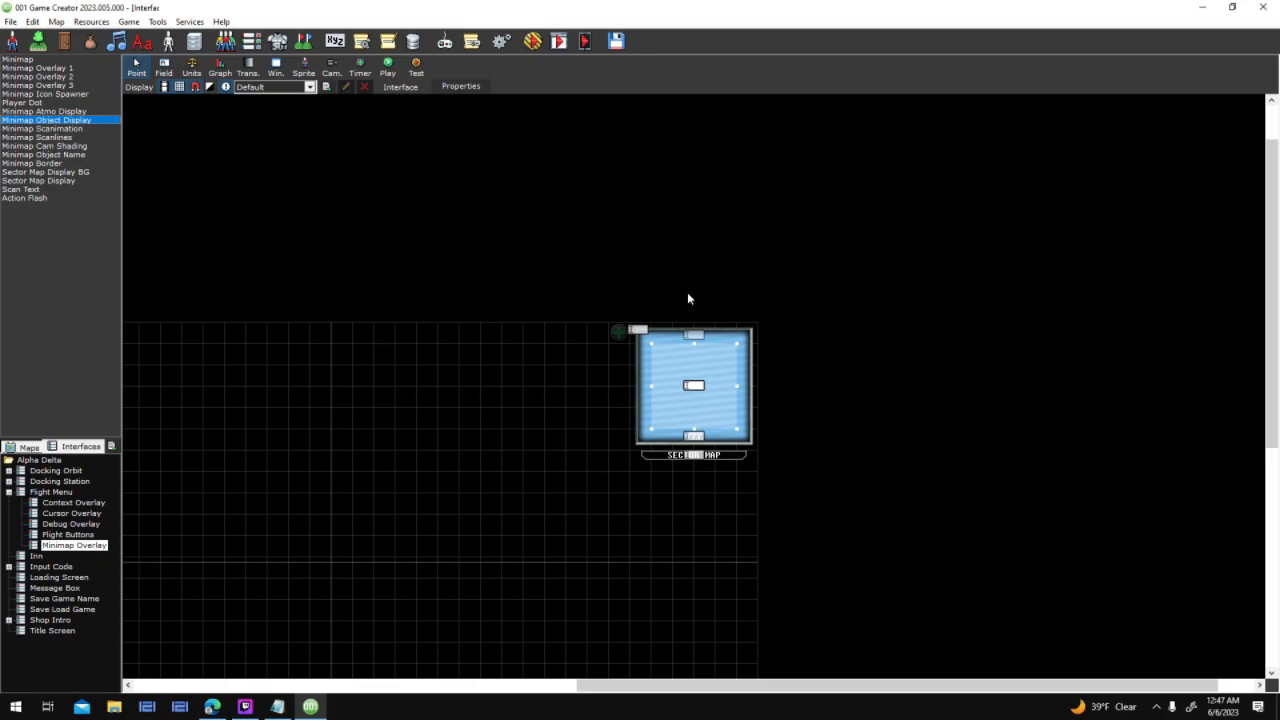
Change the black hole Return Value's Body texture SizeX multiplier in Minimap Object Display's width script
double_click(728, 393)
scroll(718, 440, "down", 5)
scroll(712, 446, "down", 1)
left_click(697, 408)
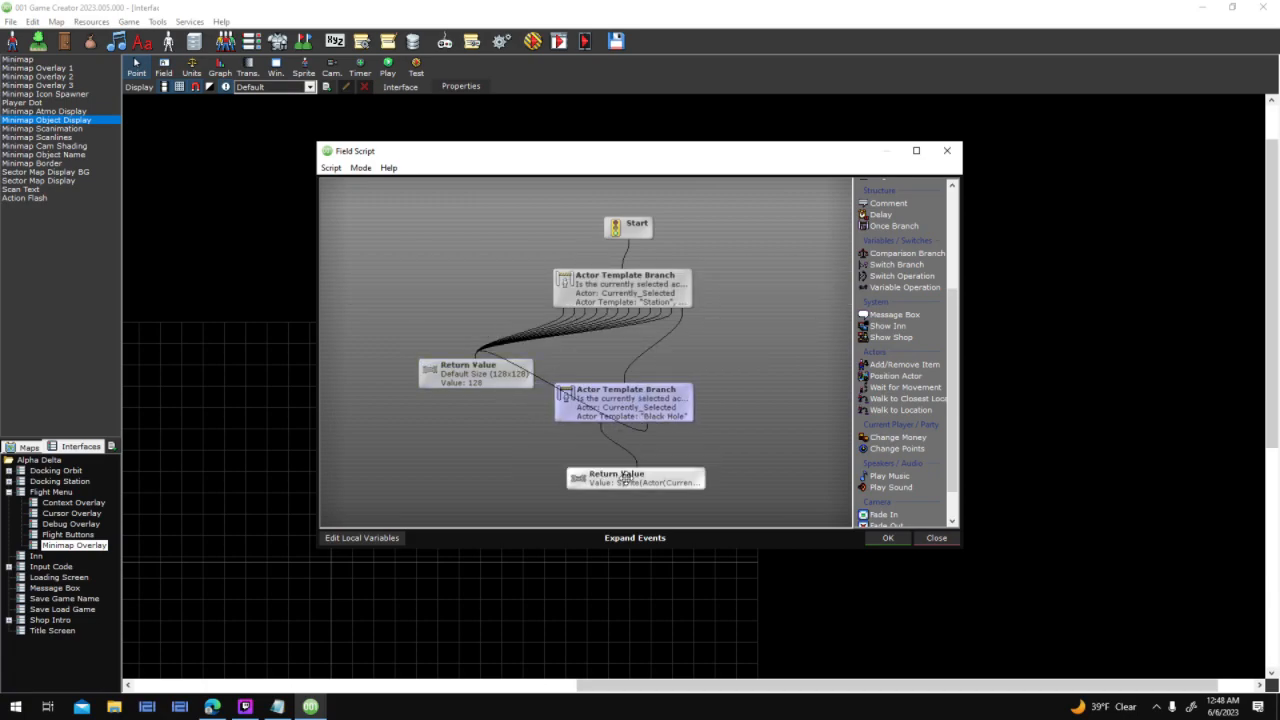
double_click(655, 476)
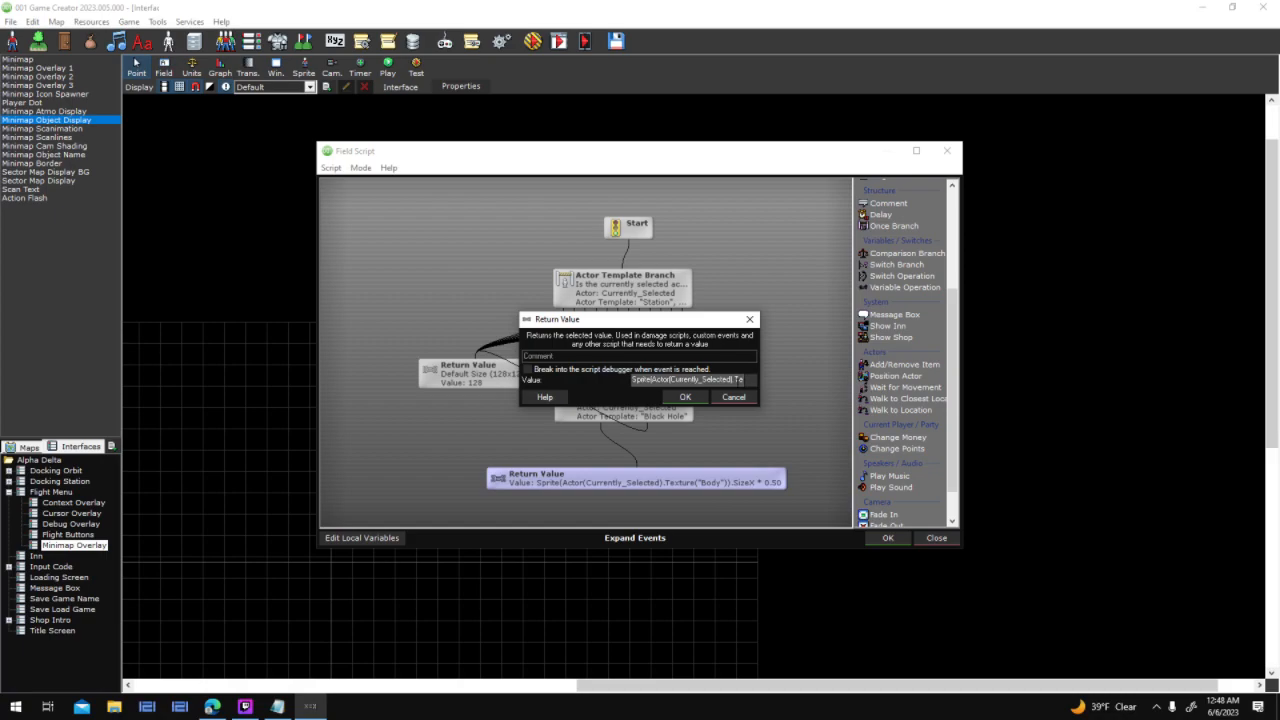
left_click(692, 398)
left_click(886, 538)
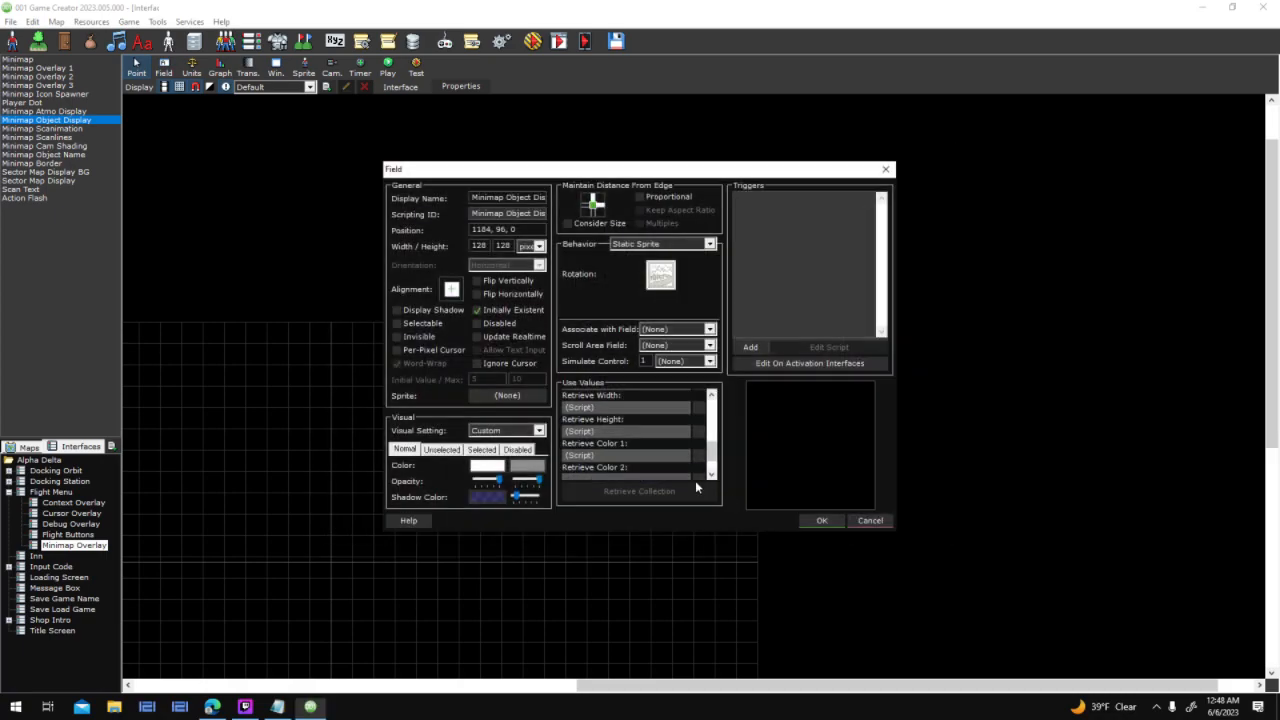
Change the black hole Return Value's SizeY multiplier in Minimap Object Display's height script and apply the field changes
left_click(697, 440)
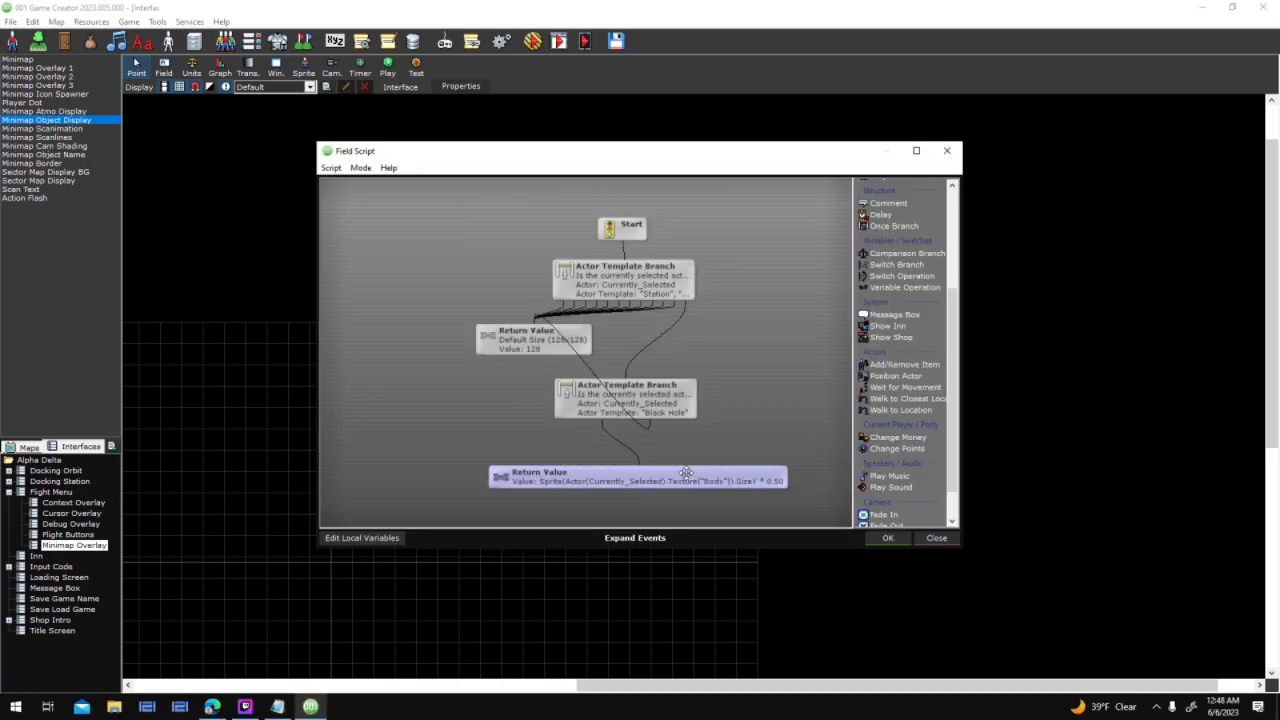
double_click(690, 476)
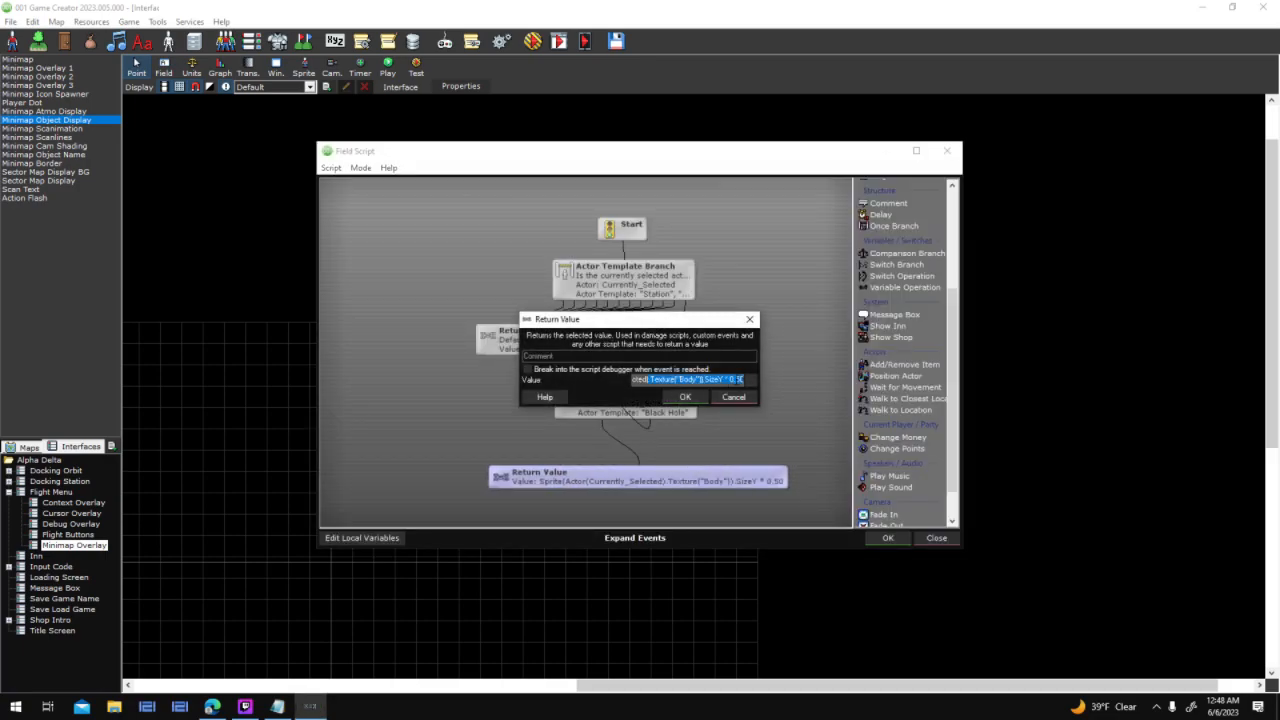
left_click(685, 398)
left_click(886, 537)
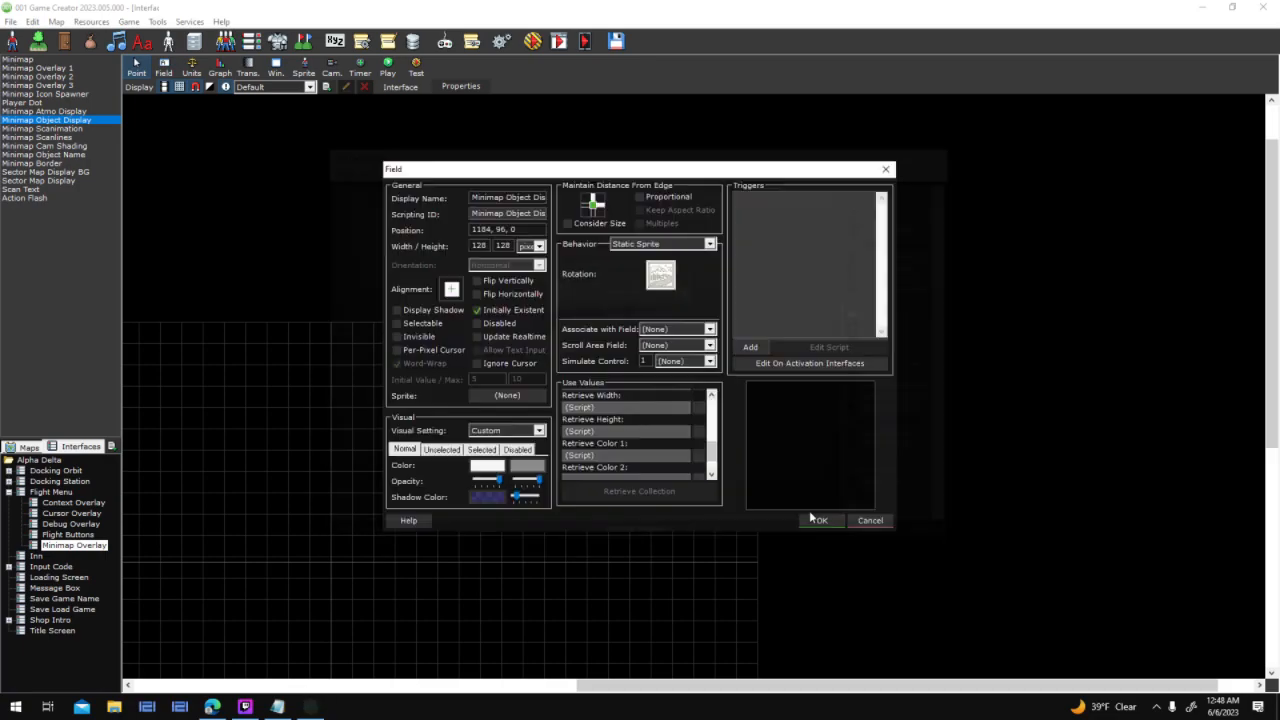
left_click(818, 520)
Run Alpha Delta with the debugger and fly the ship around the planet to check its Object Cam display
left_click(533, 41)
key("Return")
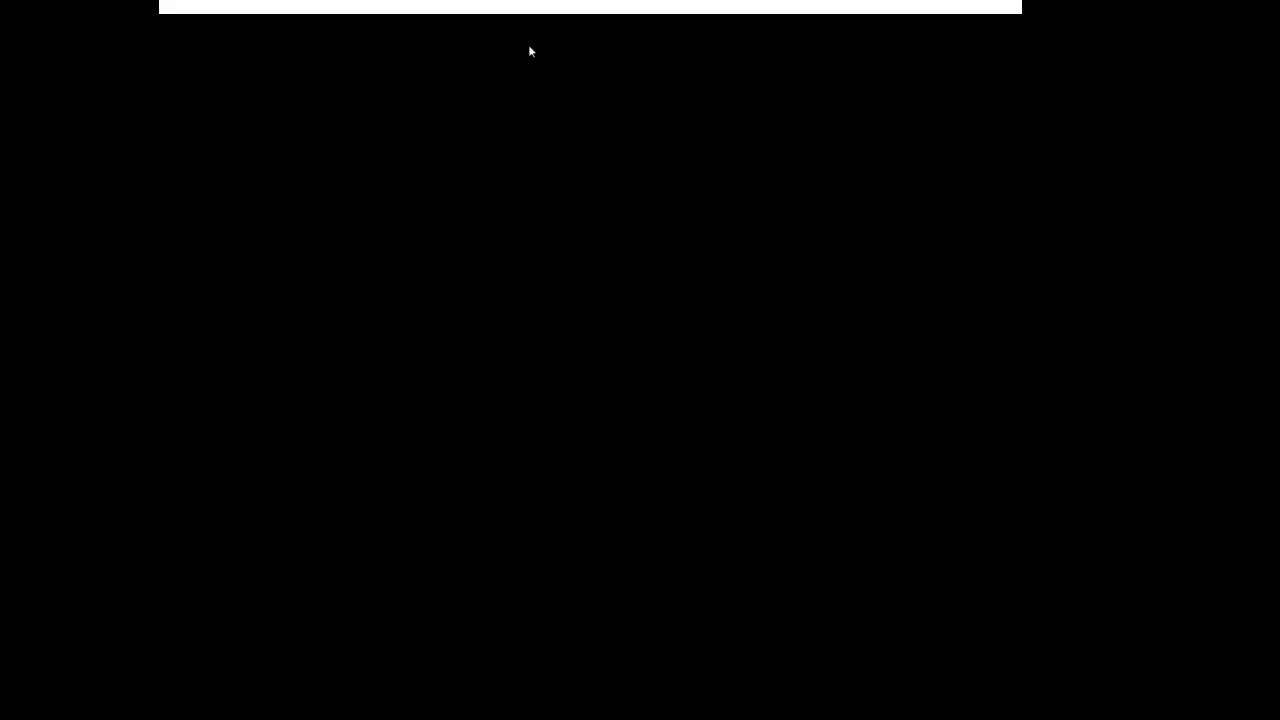
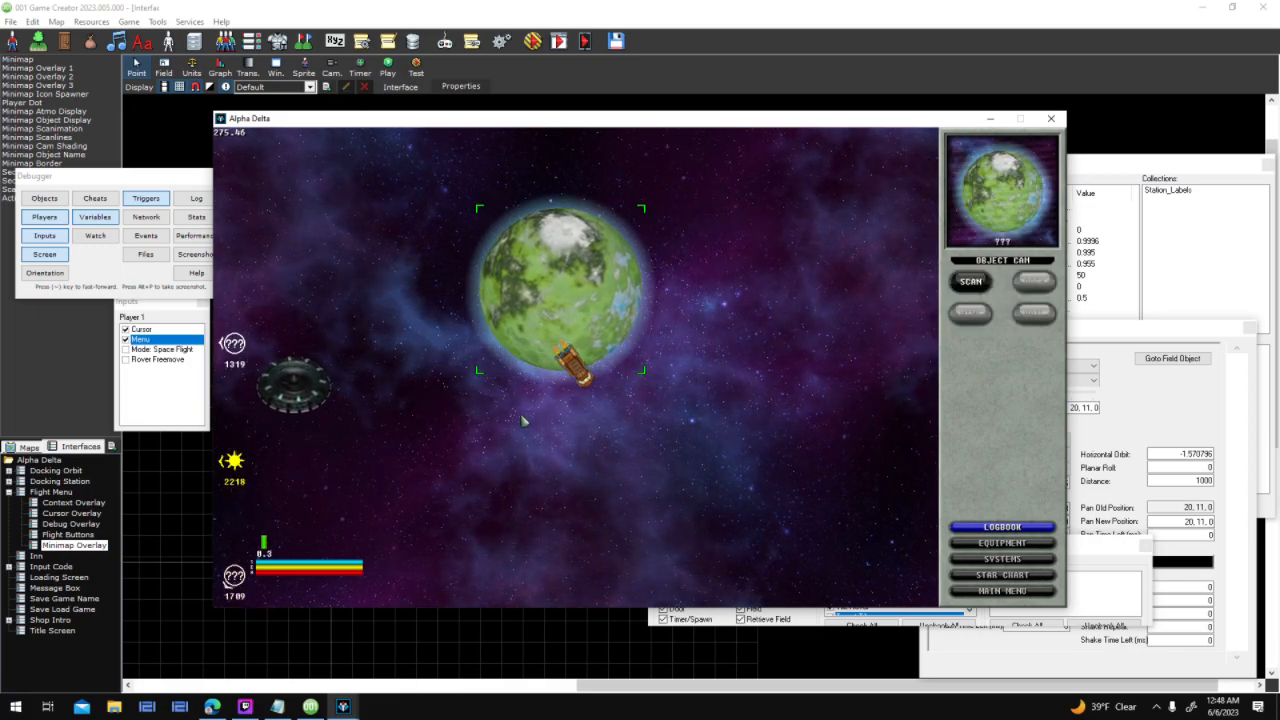
key("Right")
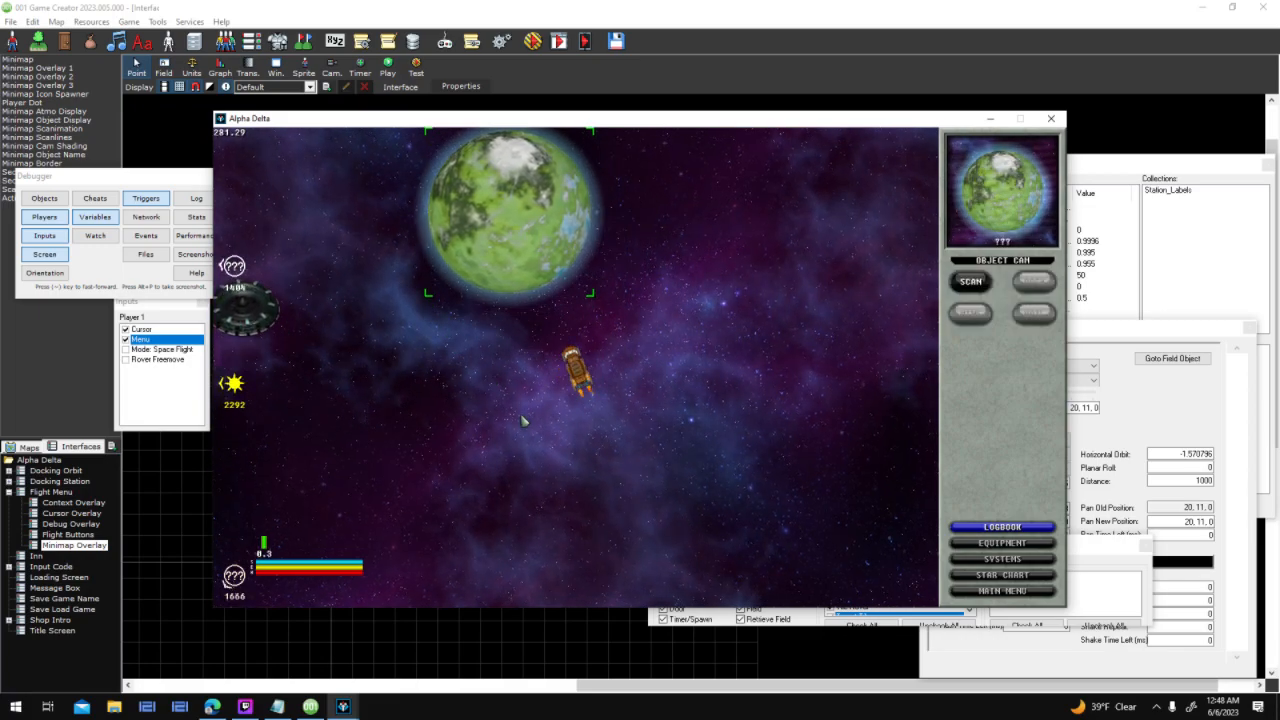
key("Up")
key("Left")
key("Up")
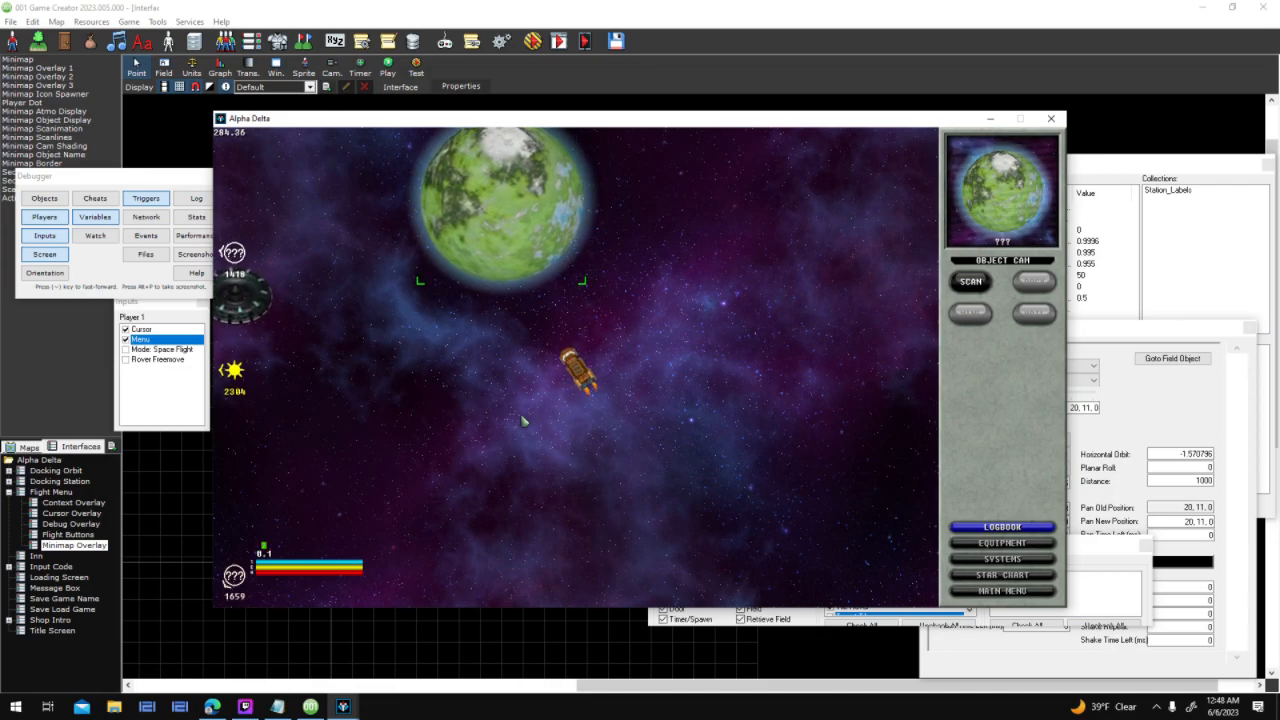
key("Up")
key("Left")
Select Helios Station and the planet in turn to compare how each fits the Object Cam
left_click(288, 336)
left_click(534, 265)
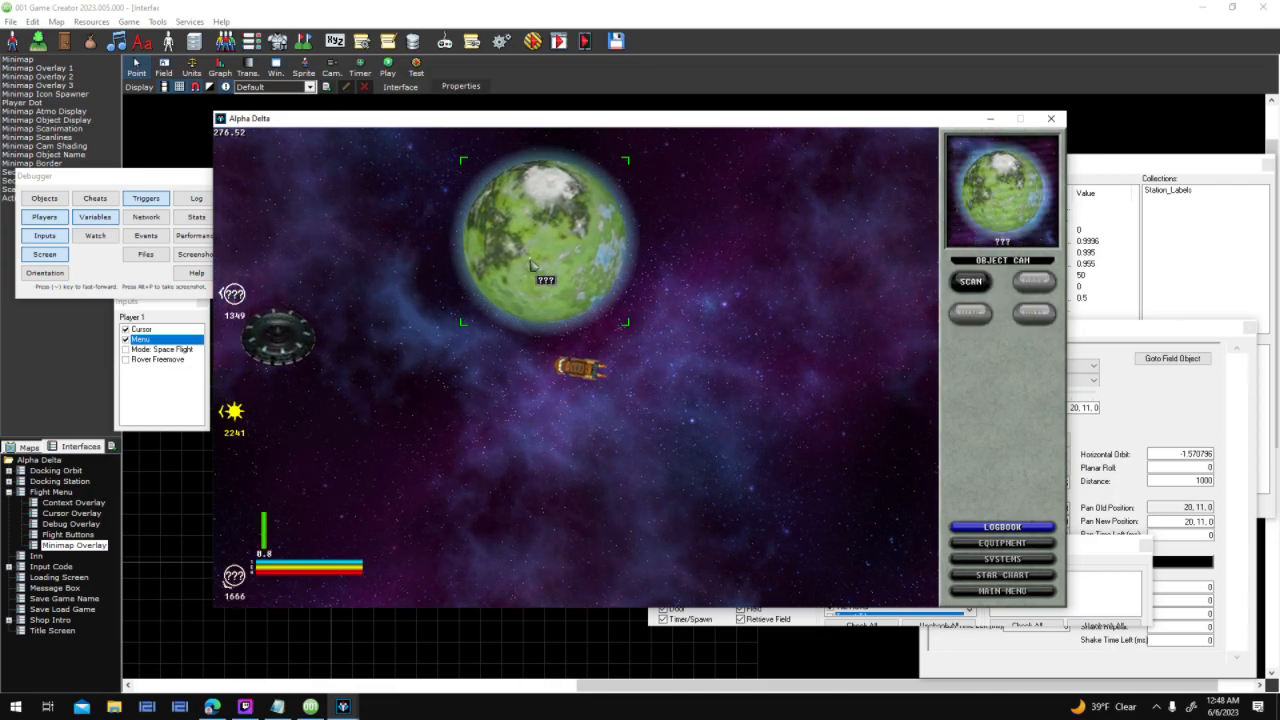
left_click(538, 459)
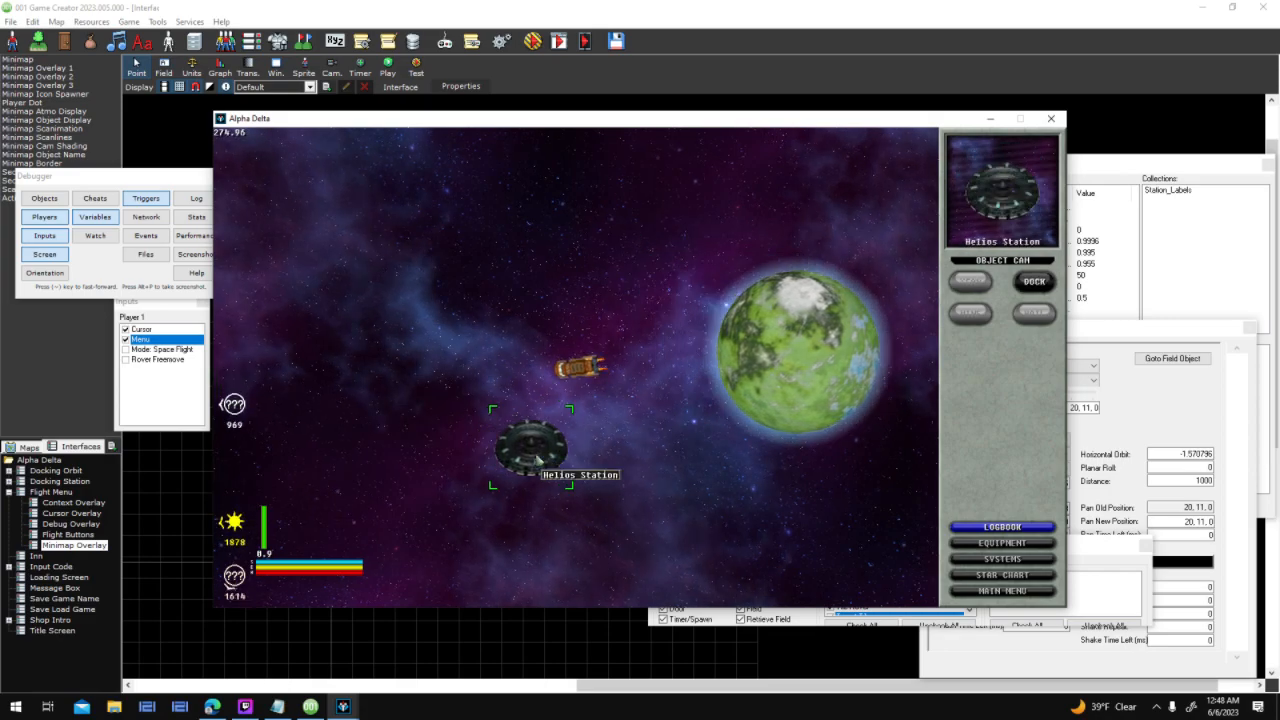
left_click(747, 363)
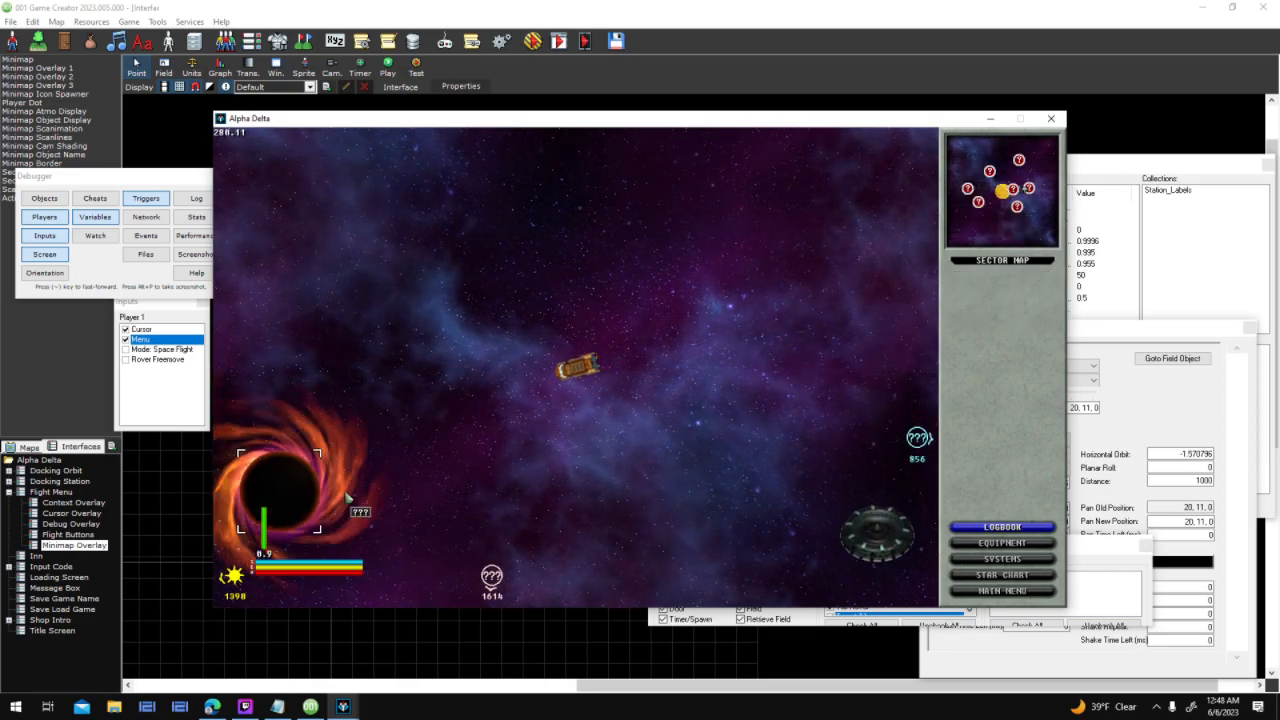
Select the black hole, fly close to it to check its Object Cam display, and close the test game
left_click(329, 497)
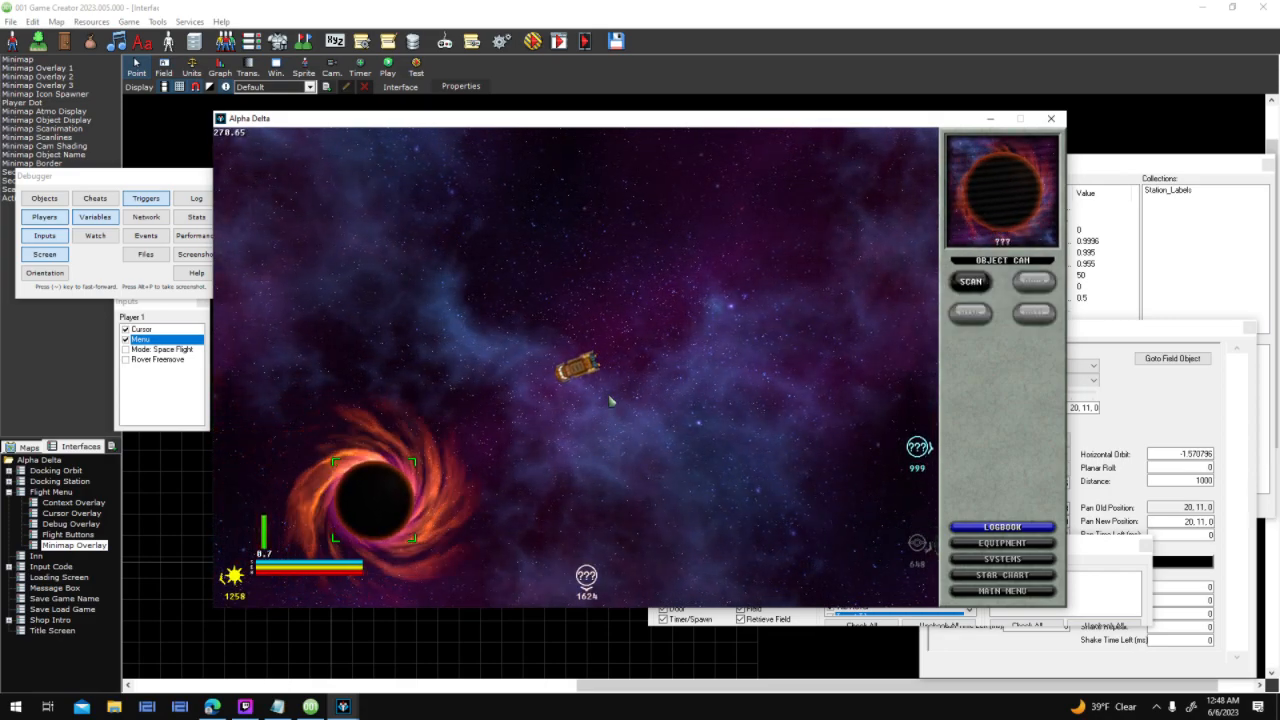
key("a")
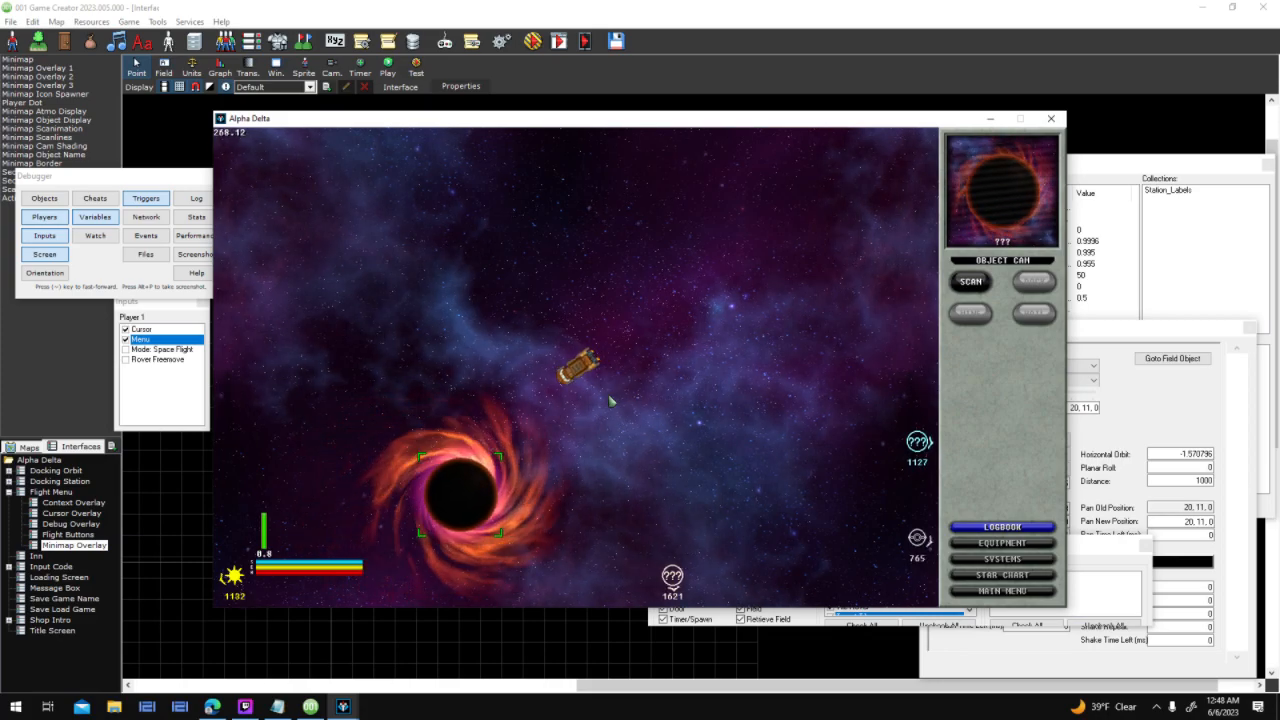
key("a")
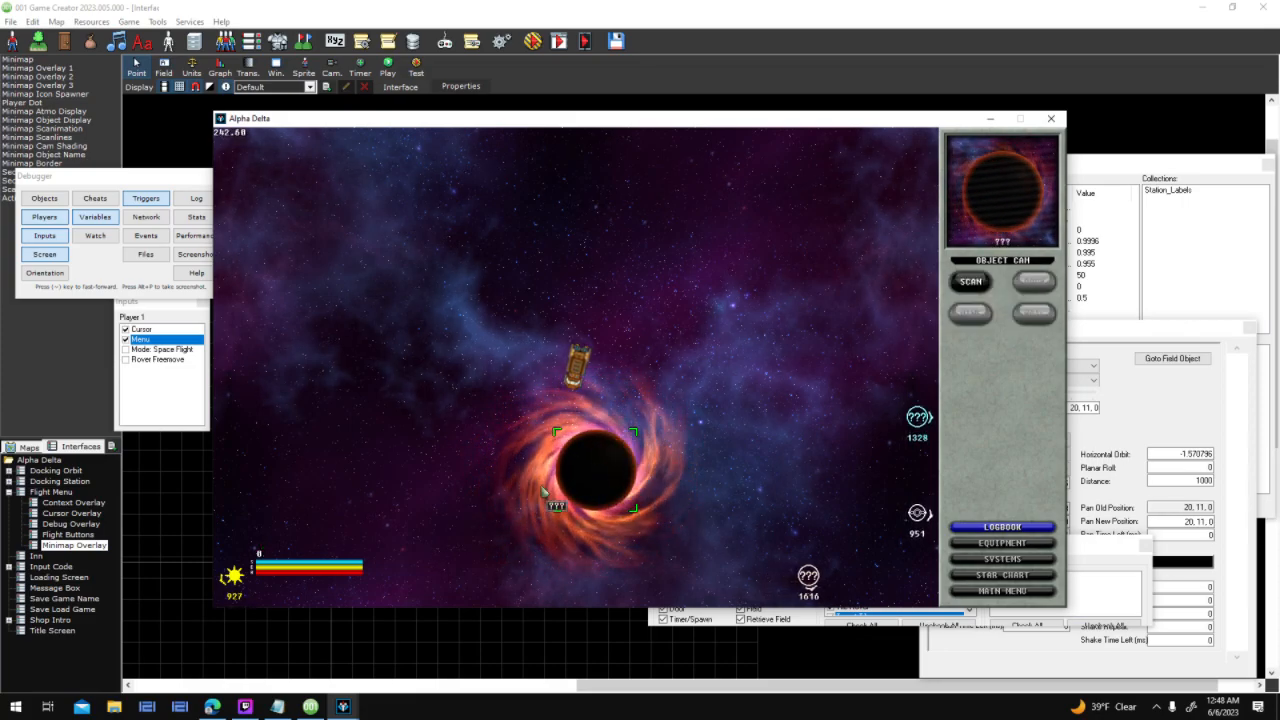
left_click(1051, 119)
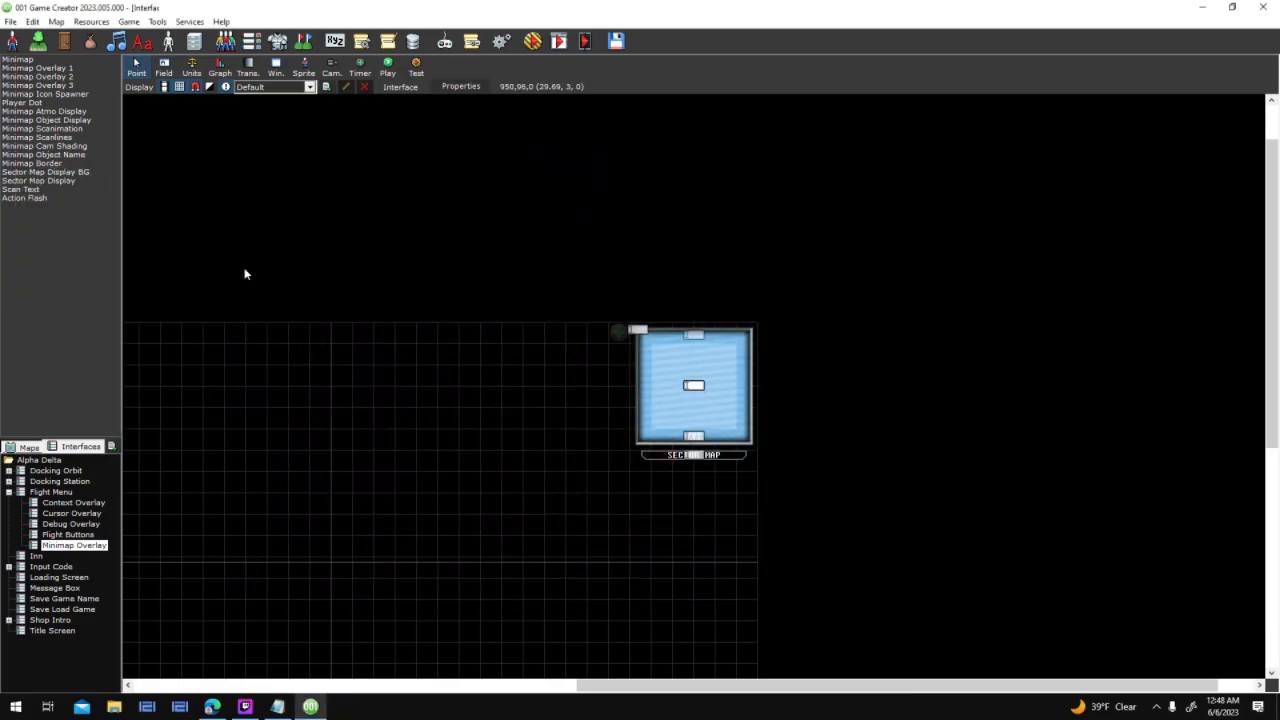
In Minimap Object Display's width script, keep a spare copy of the black hole Return Value and set the connected one to 64
left_click(60, 120)
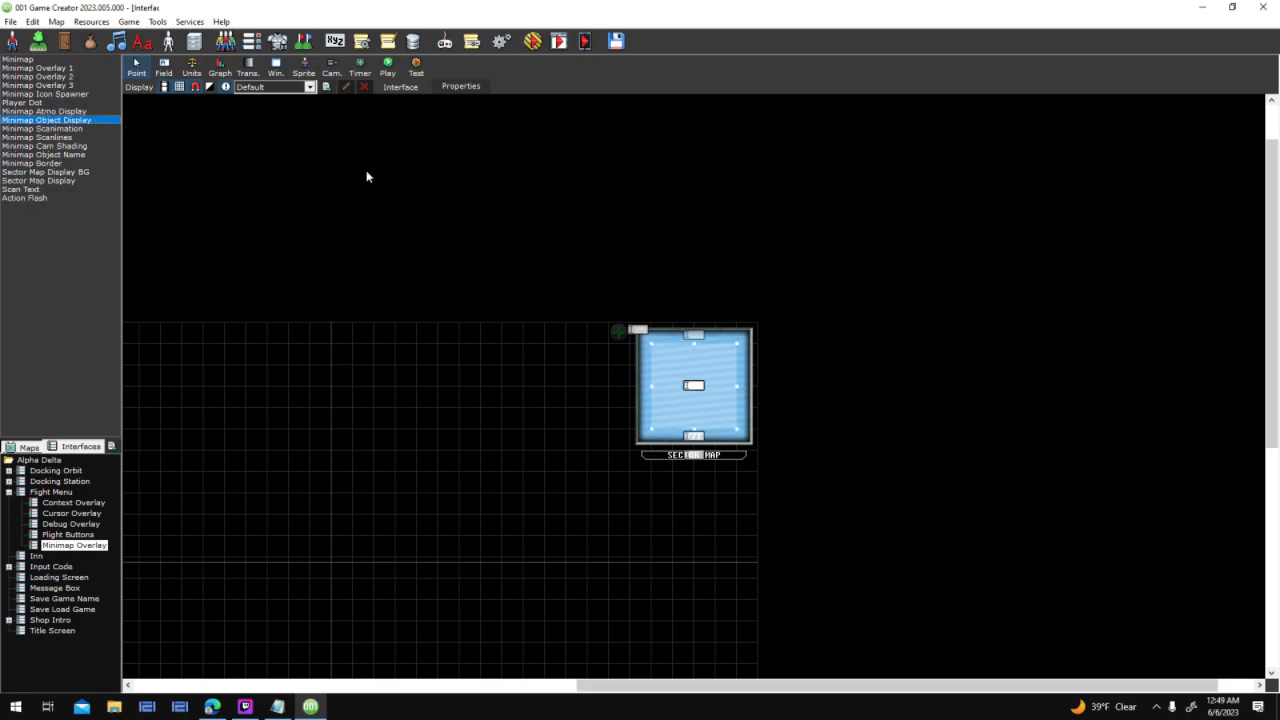
mouse_move(715, 415)
left_mouse_down()
mouse_move(716, 462)
mouse_move(714, 437)
left_mouse_up()
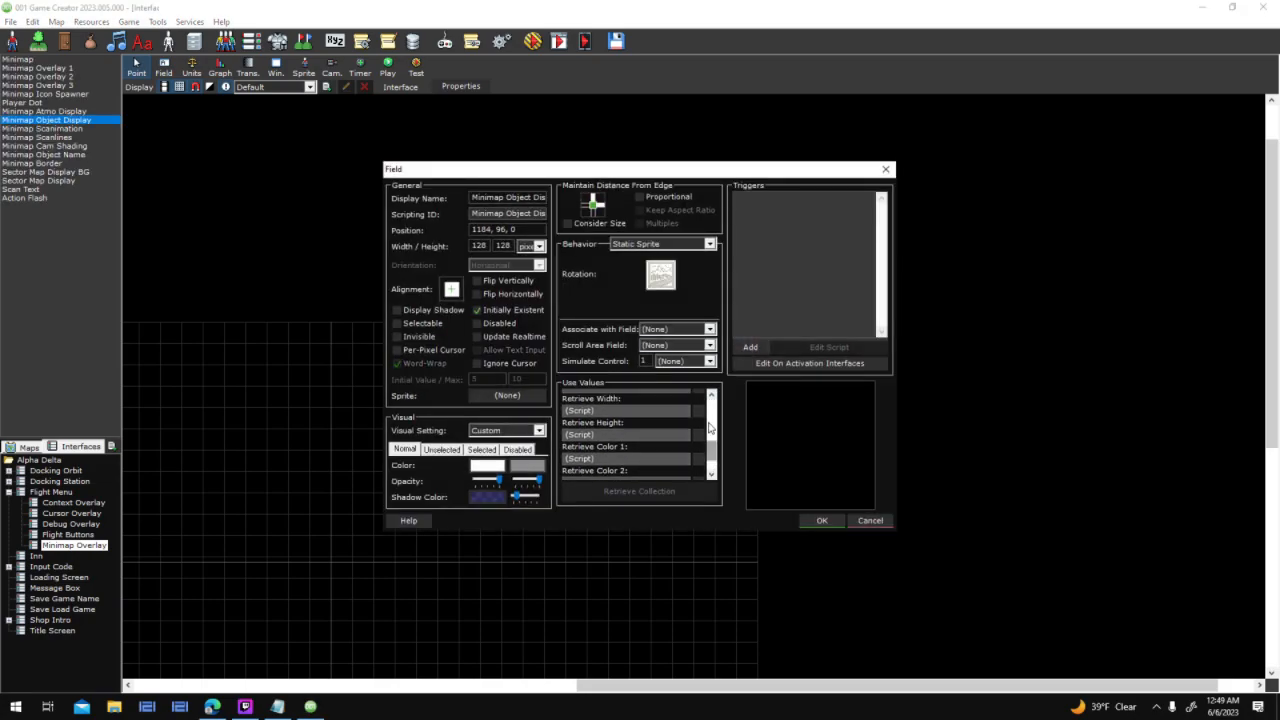
left_click(699, 411)
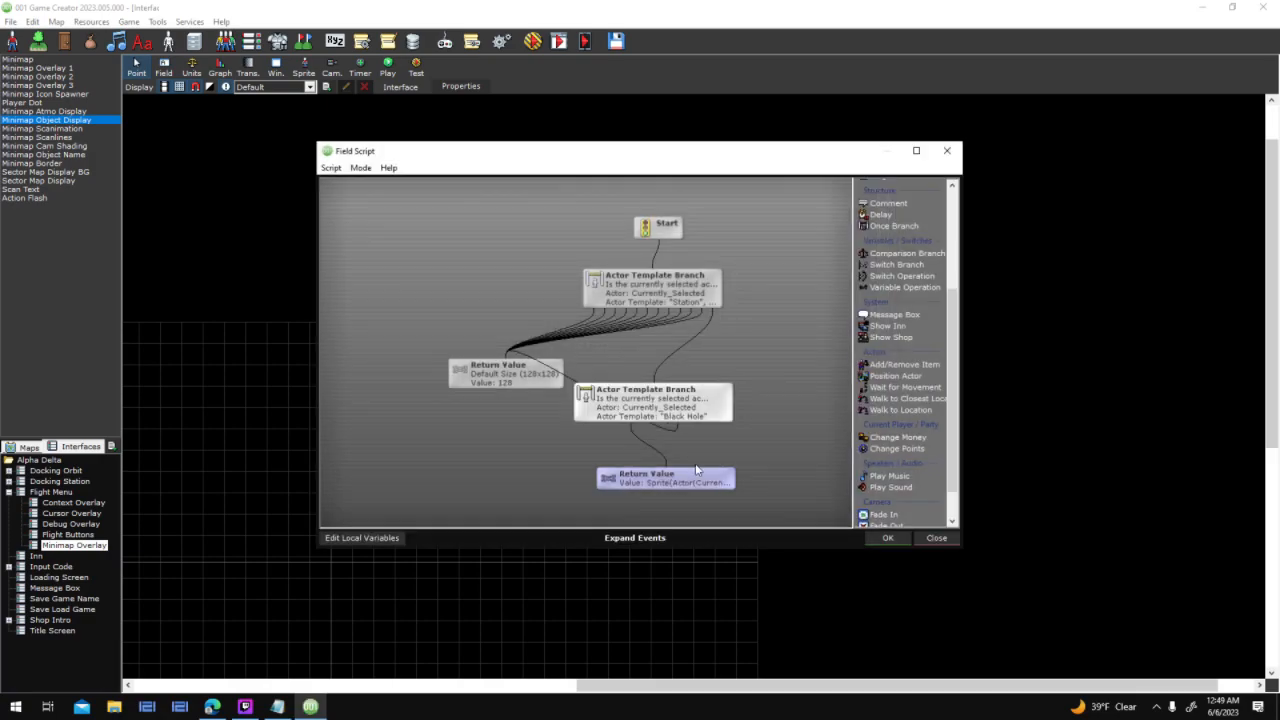
double_click(696, 477)
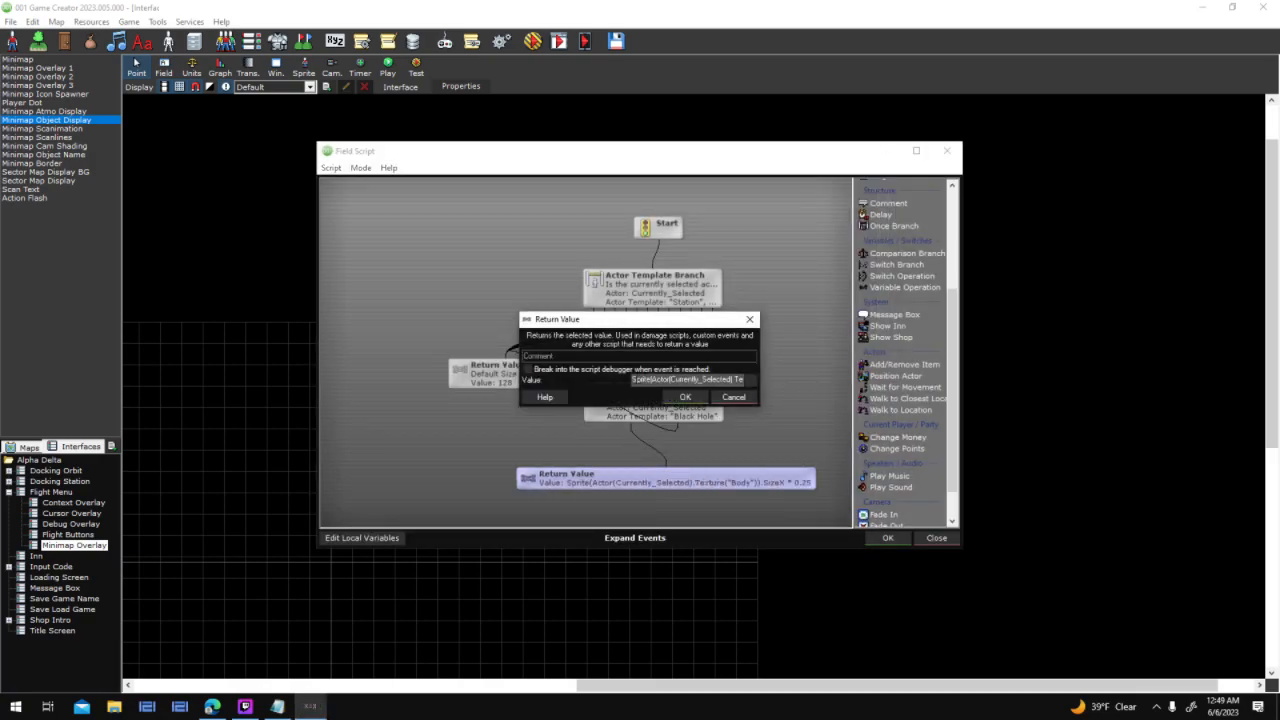
left_click(745, 399)
double_click(667, 473)
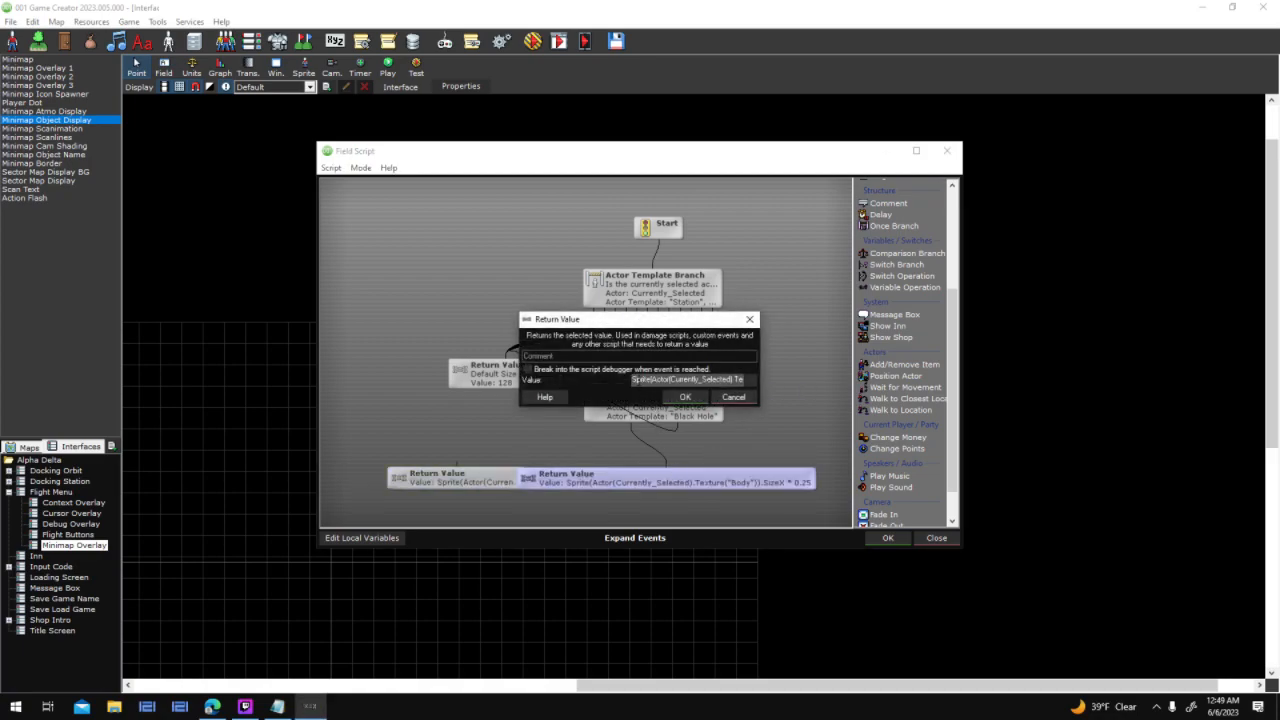
type("64")
key("Return")
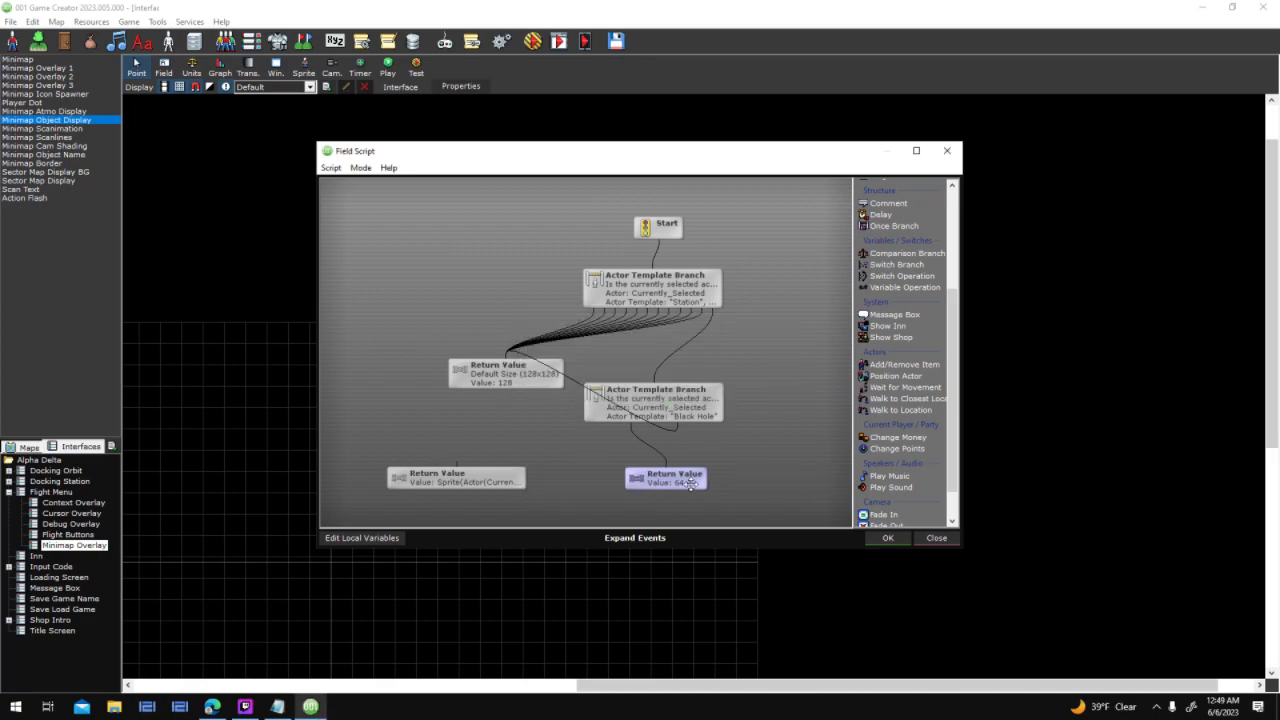
left_click(884, 538)
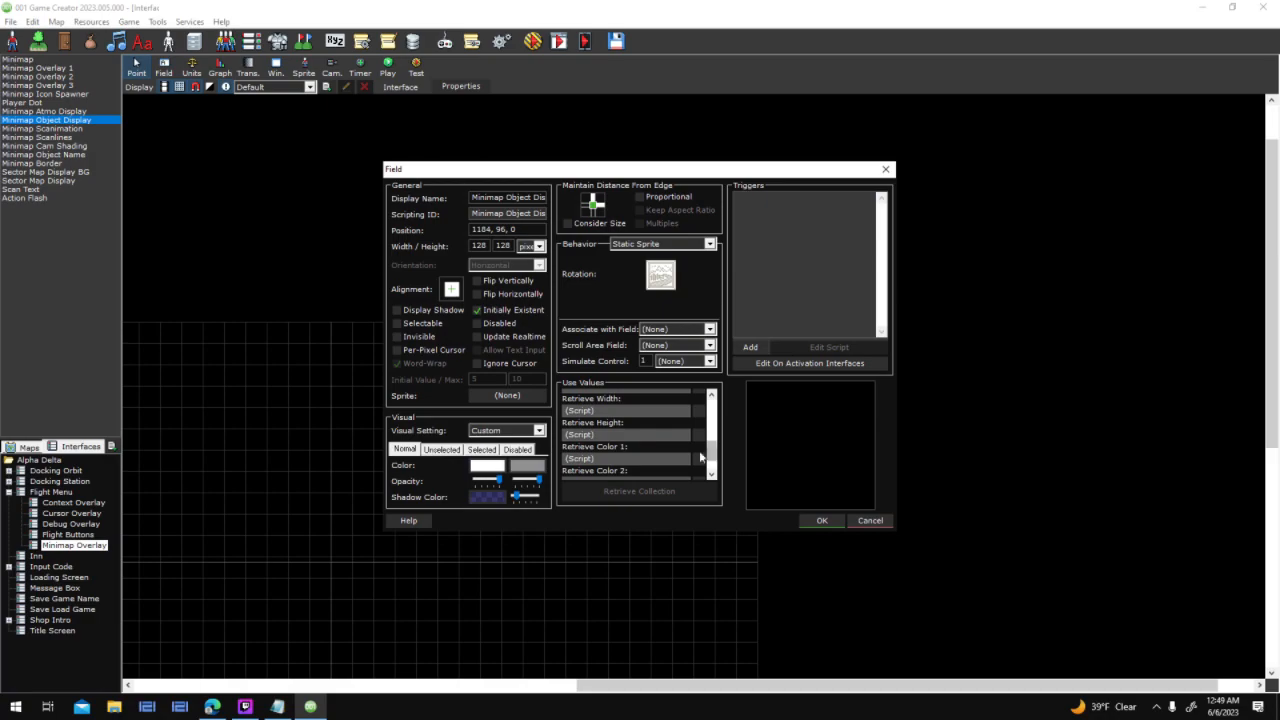
Keep a spare copy of the height script's black hole Return Value, set the connected one to 64, and apply the field changes
left_click(699, 440)
key("ctrl+c")
key("ctrl+v")
double_click(620, 478)
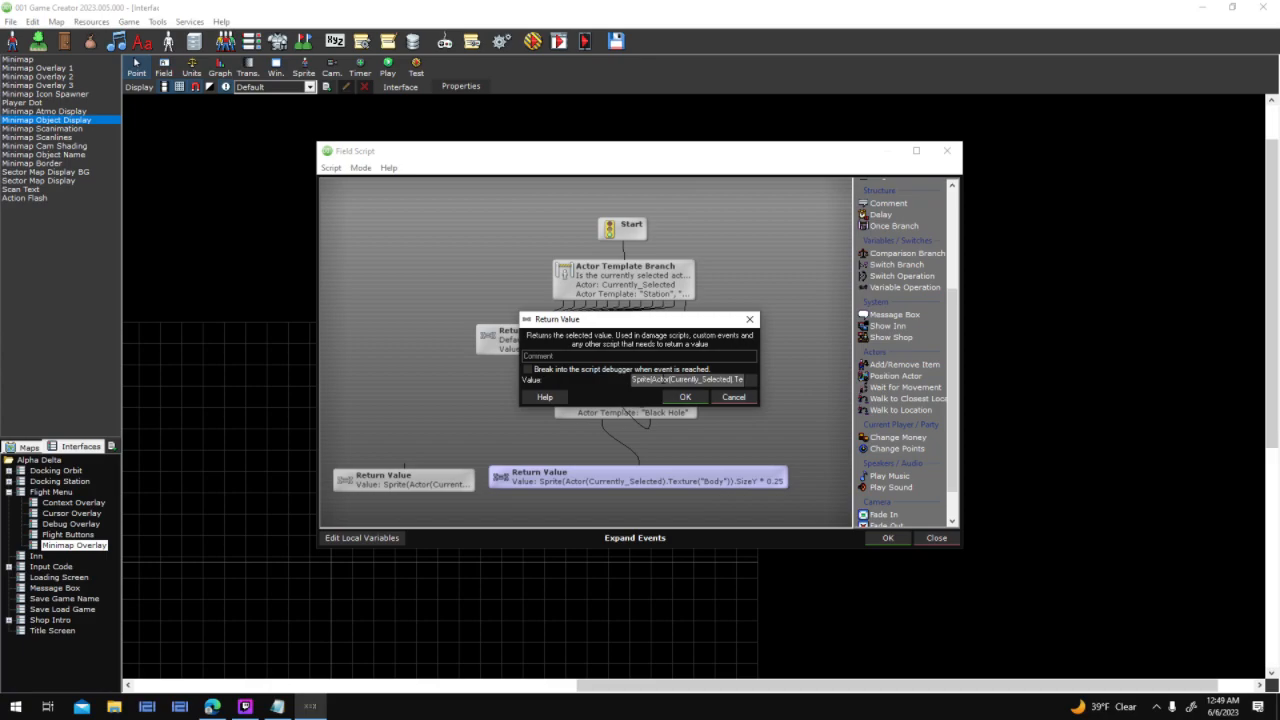
type("64")
key("Return")
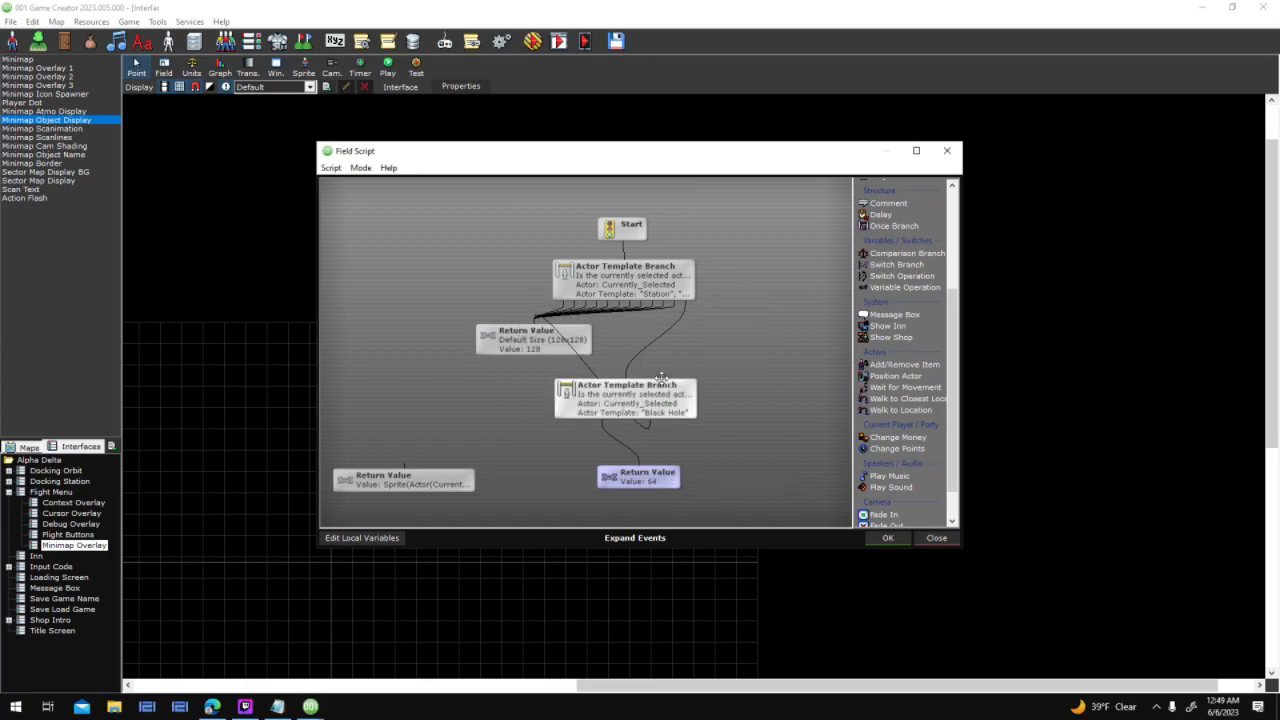
left_click(885, 537)
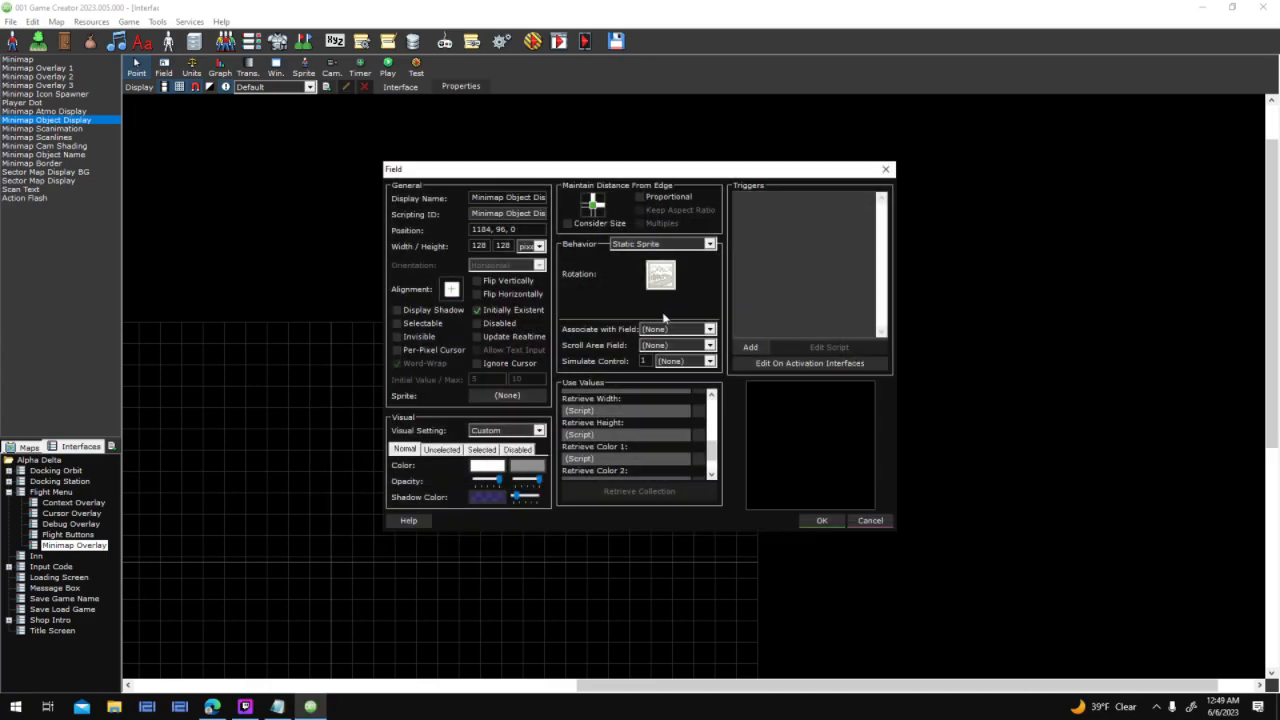
left_click(818, 521)
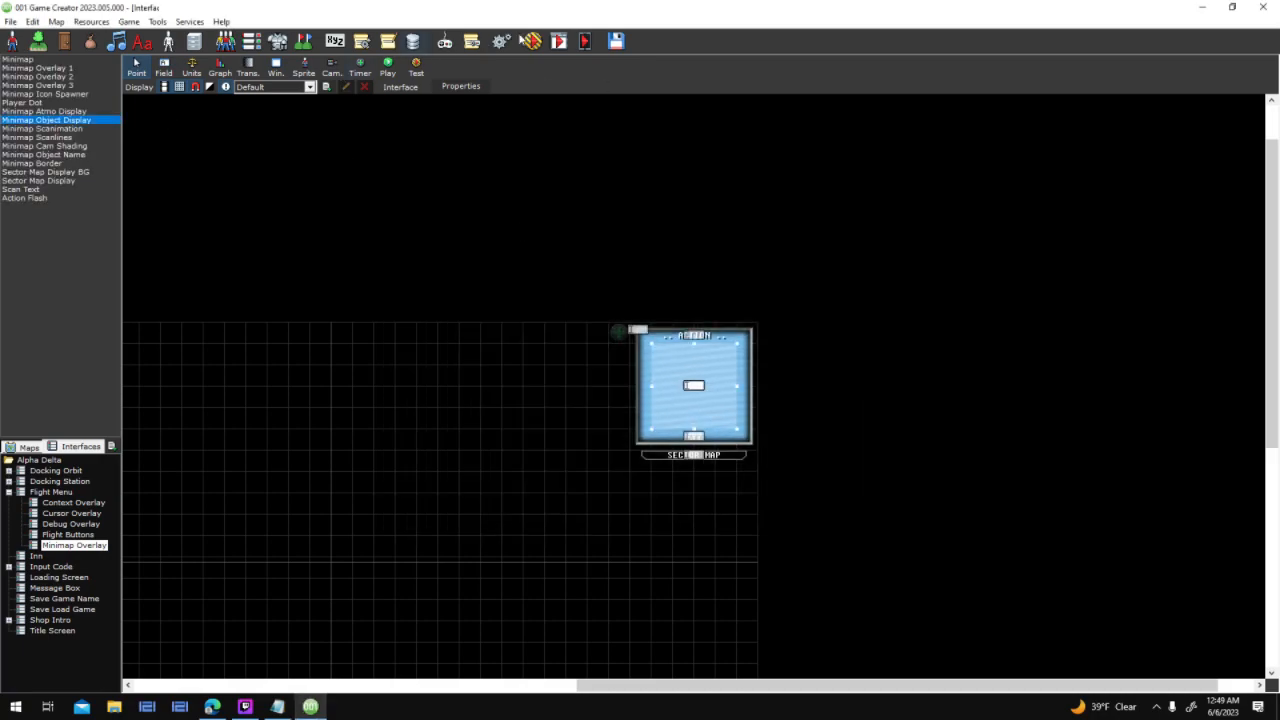
Run Alpha Delta with the debugger, start a new game and check the planet, Helios Station and black hole in the Object Cam
left_click(532, 40)
left_click(612, 399)
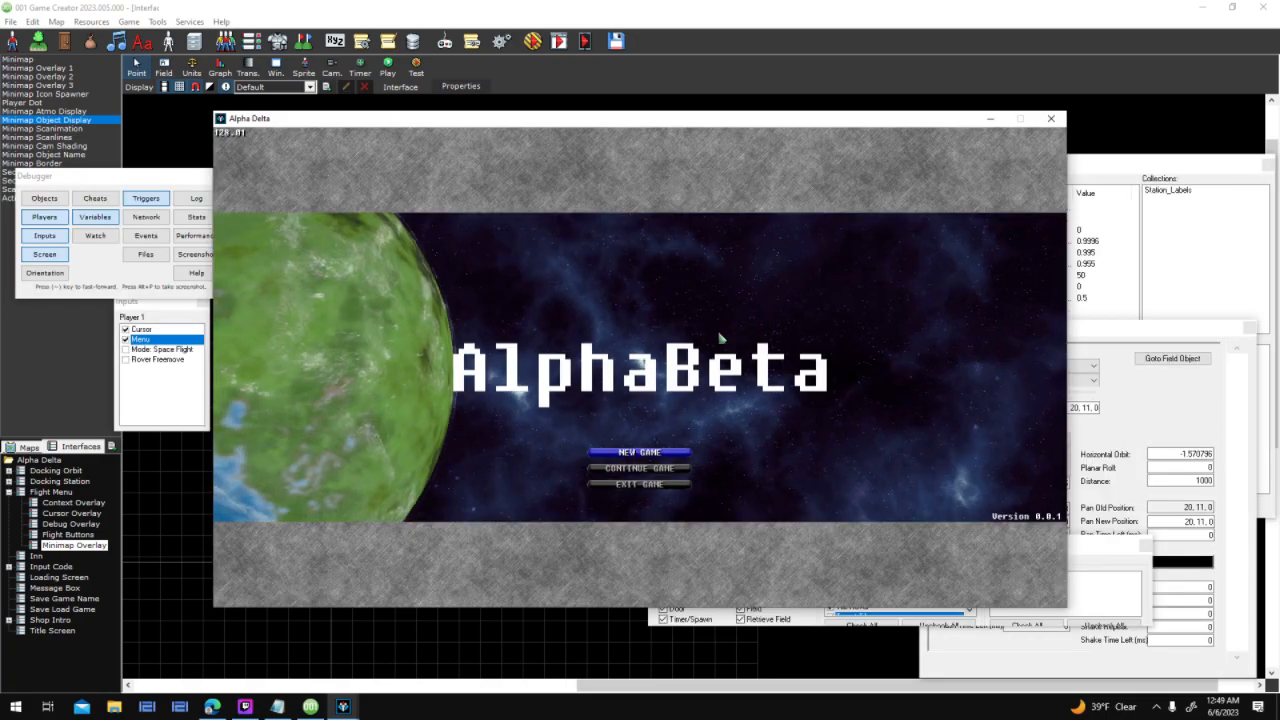
key("Return")
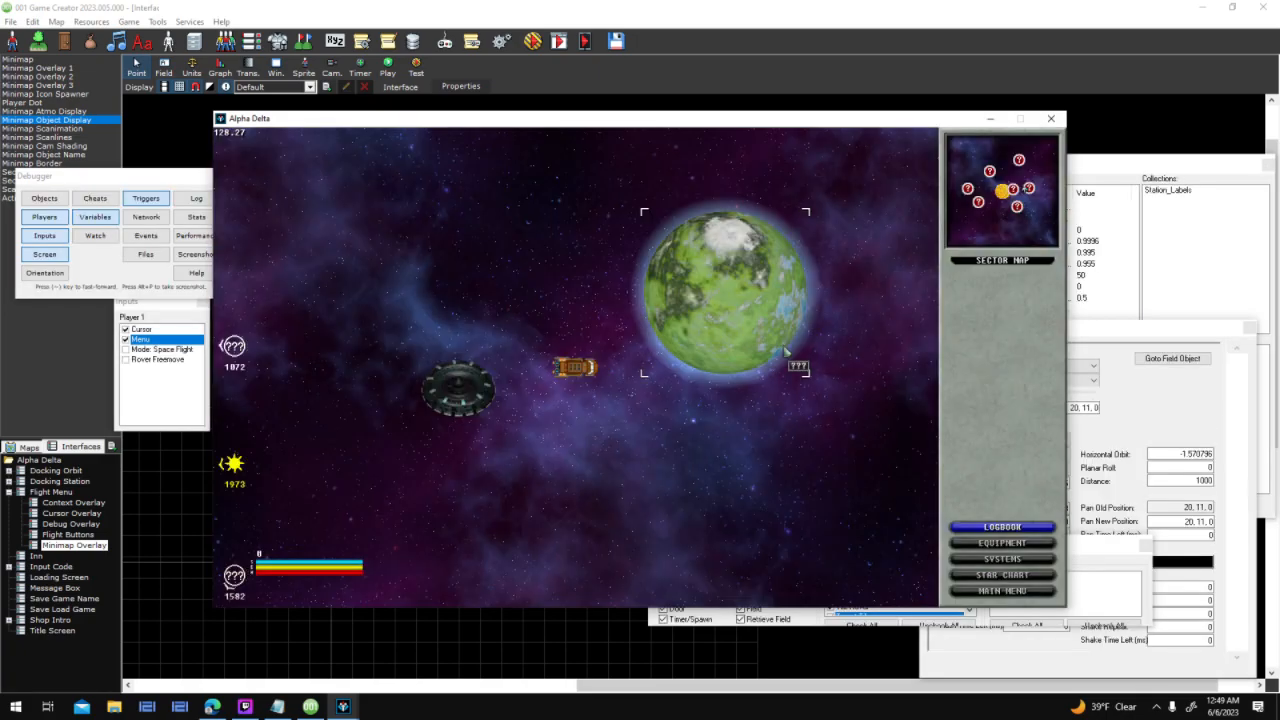
left_click(786, 352)
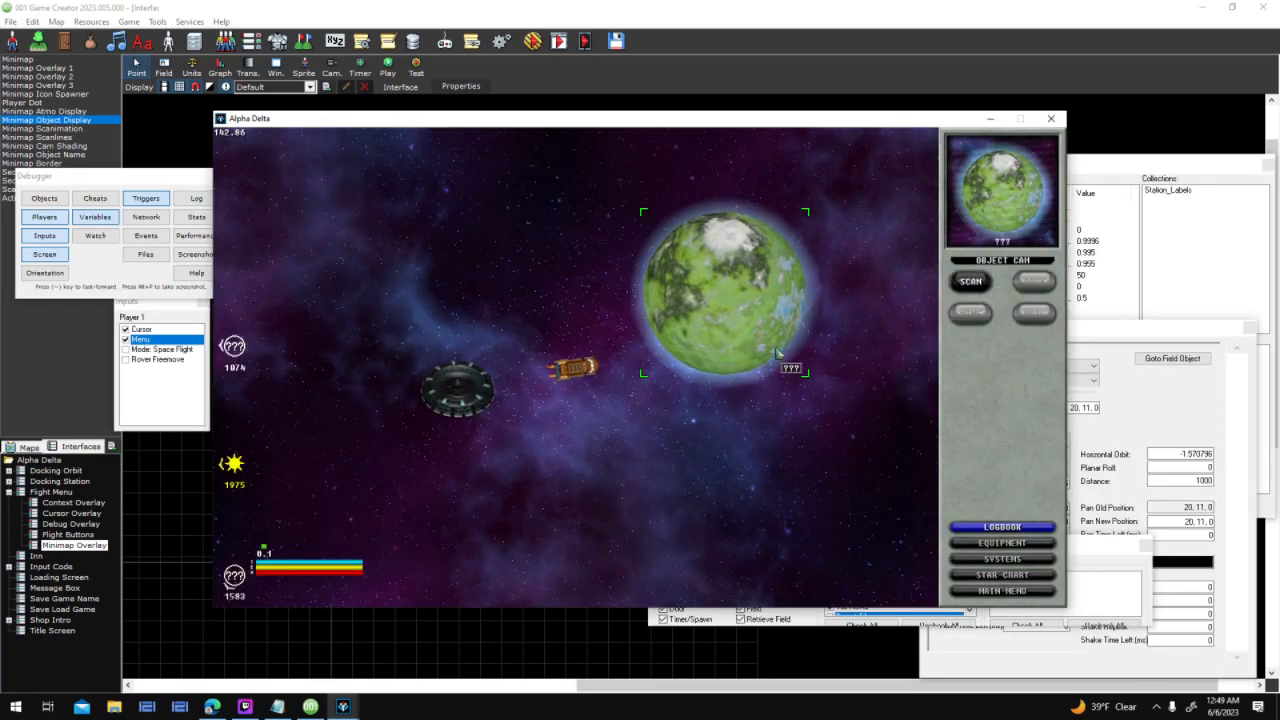
key("a")
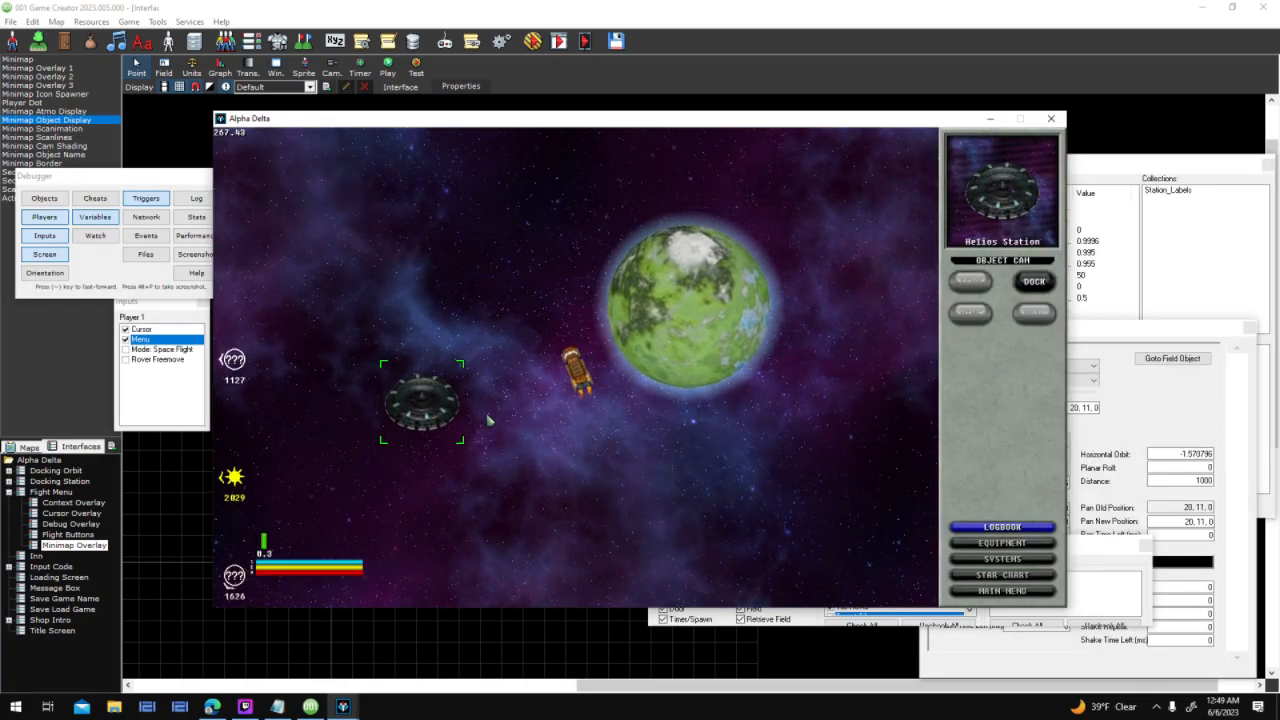
key("w")
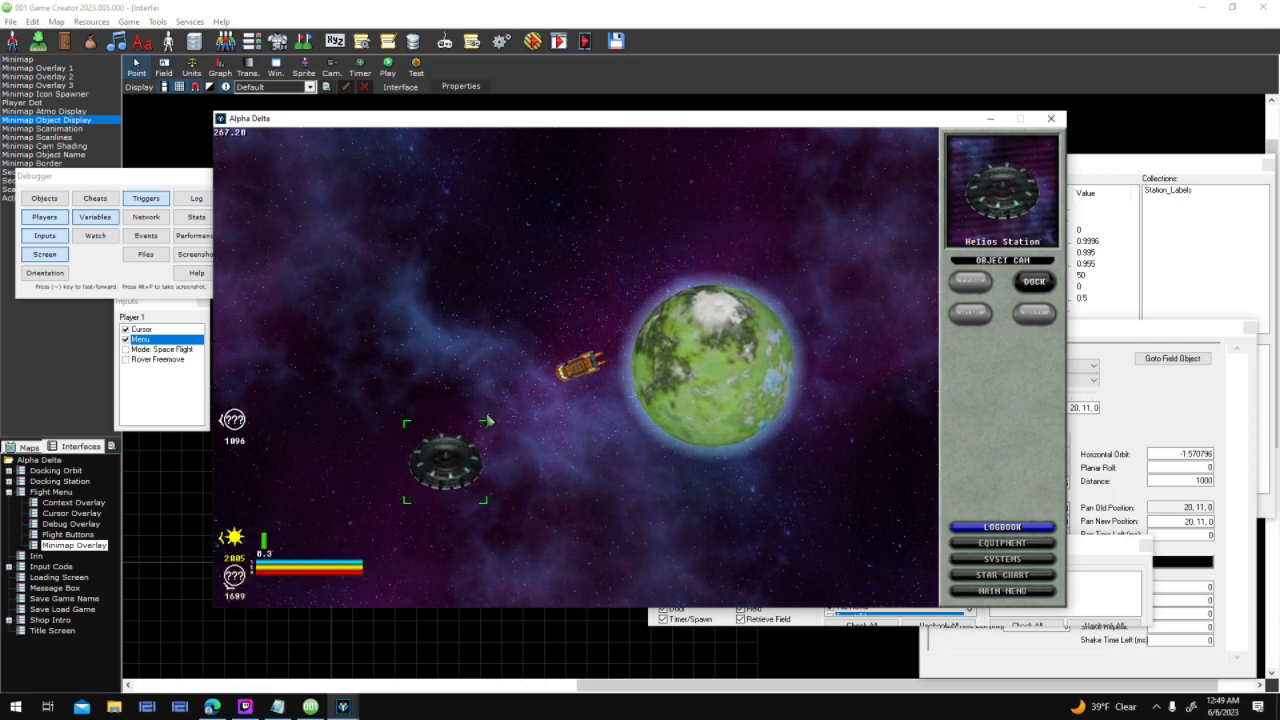
key("d")
key("a")
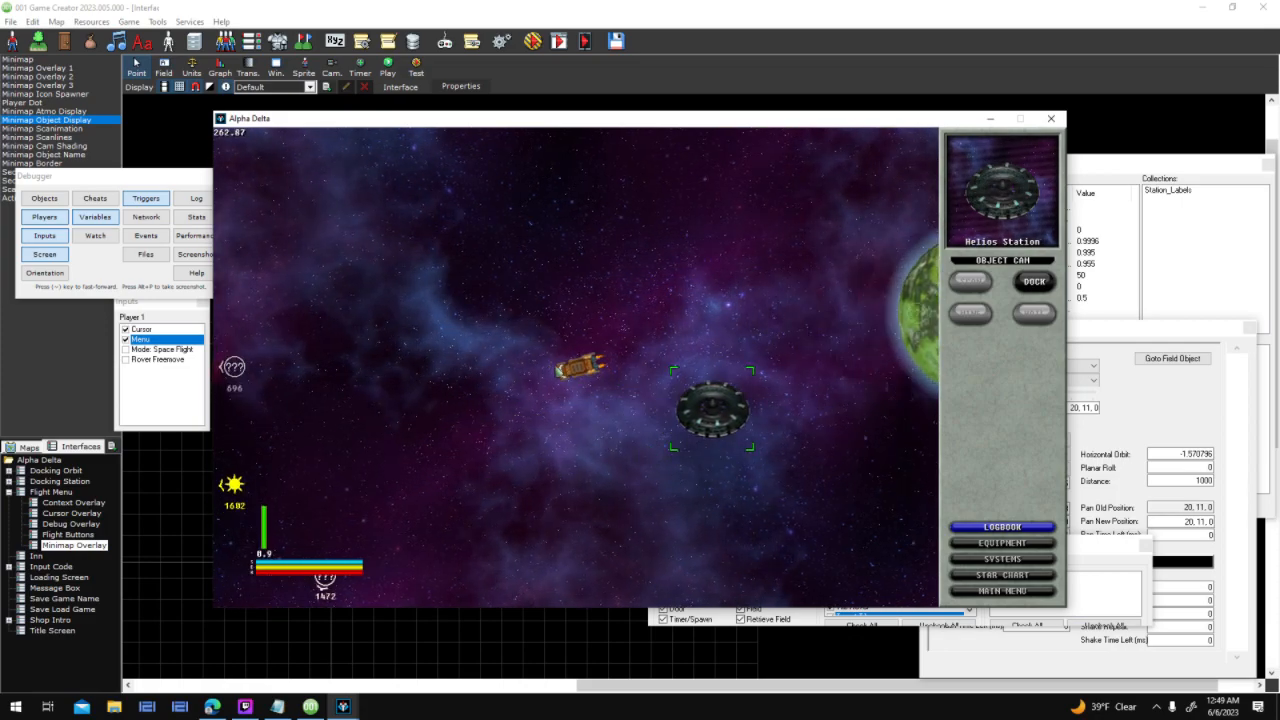
left_click(333, 338)
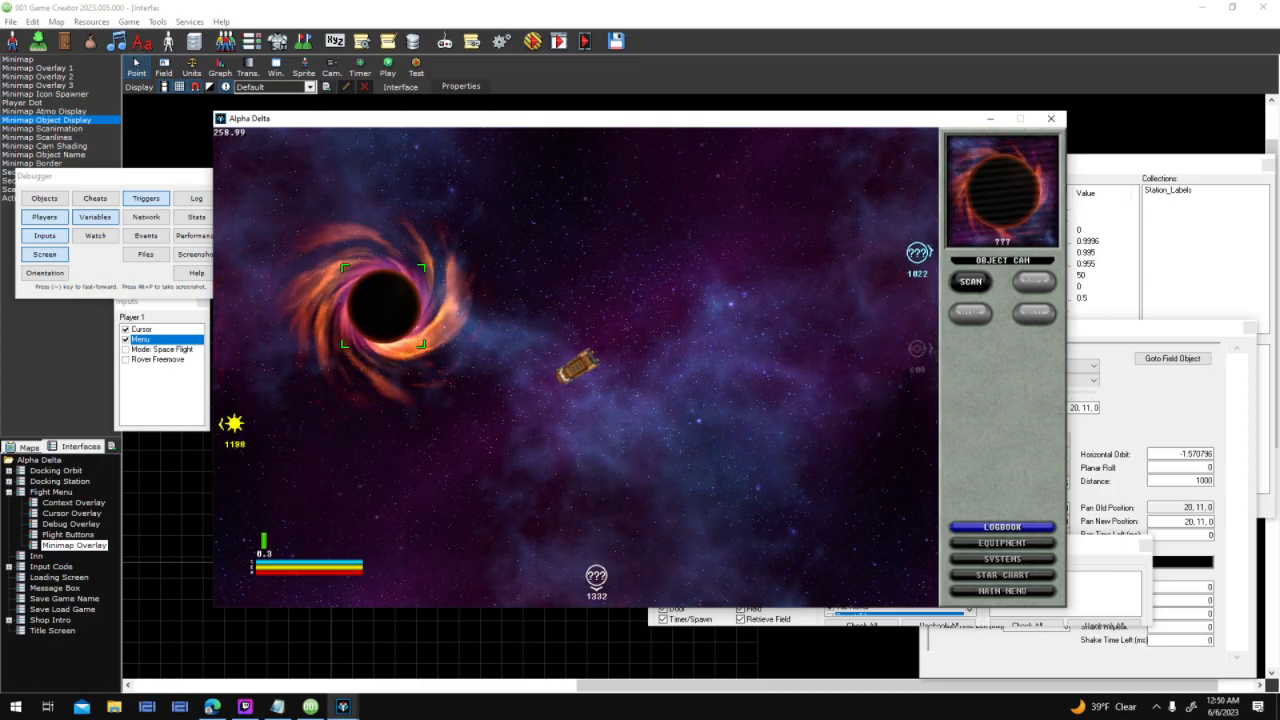
Inspect the Minimap Object Display field of the Minimap Overlay in the debugger's interface objects, and close the test game
left_click(44, 198)
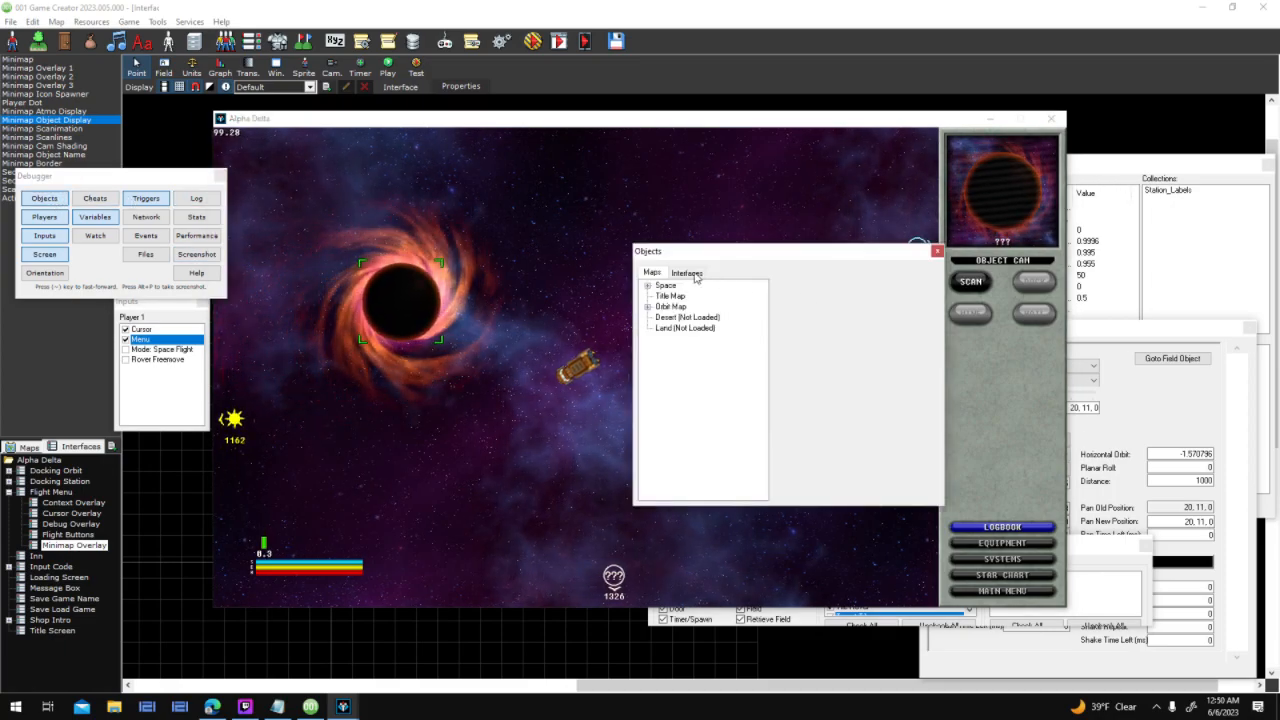
left_click(689, 273)
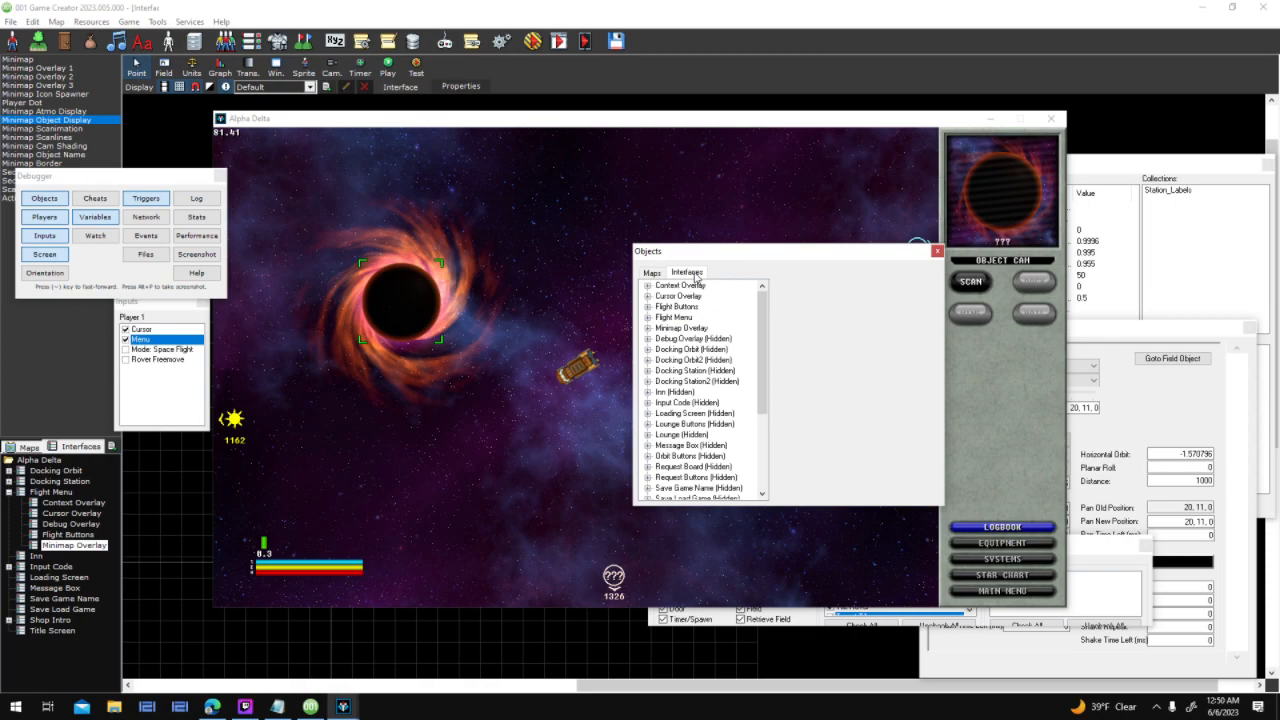
left_click(647, 328)
left_click_drag(757, 331, 757, 342)
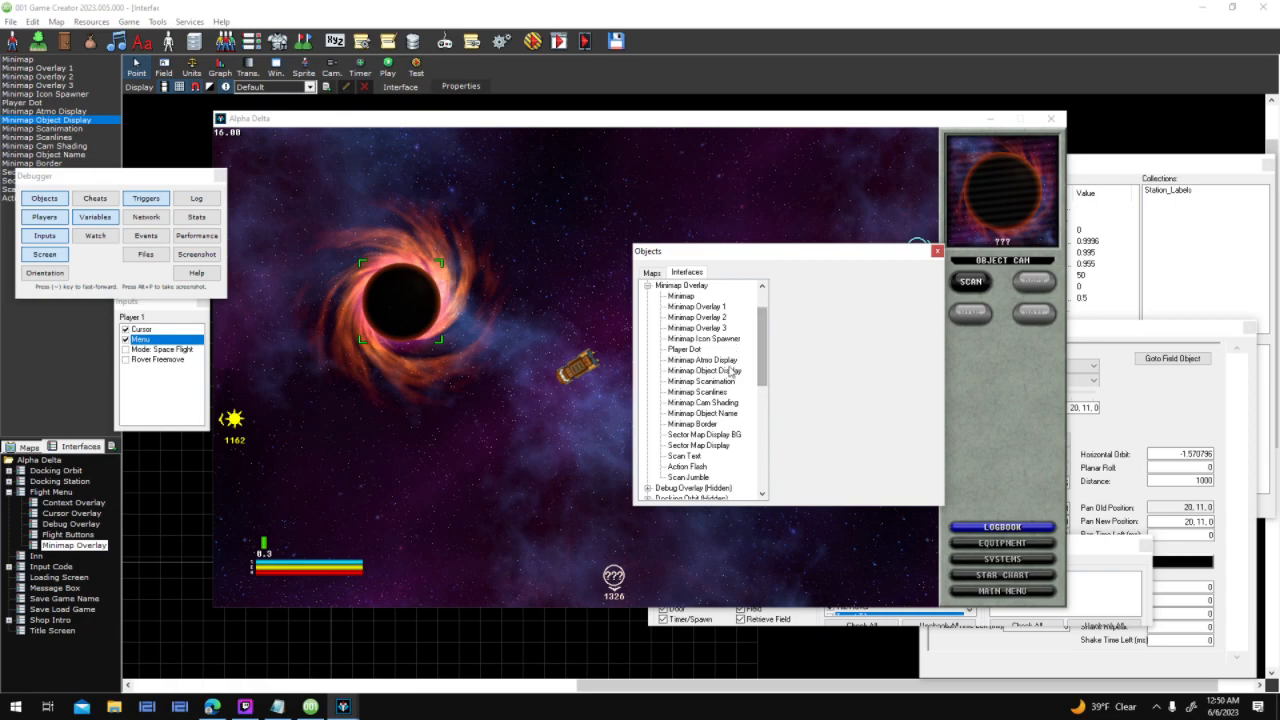
left_click(733, 370)
left_click_drag(935, 295, 935, 304)
left_click(937, 251)
left_click(1051, 119)
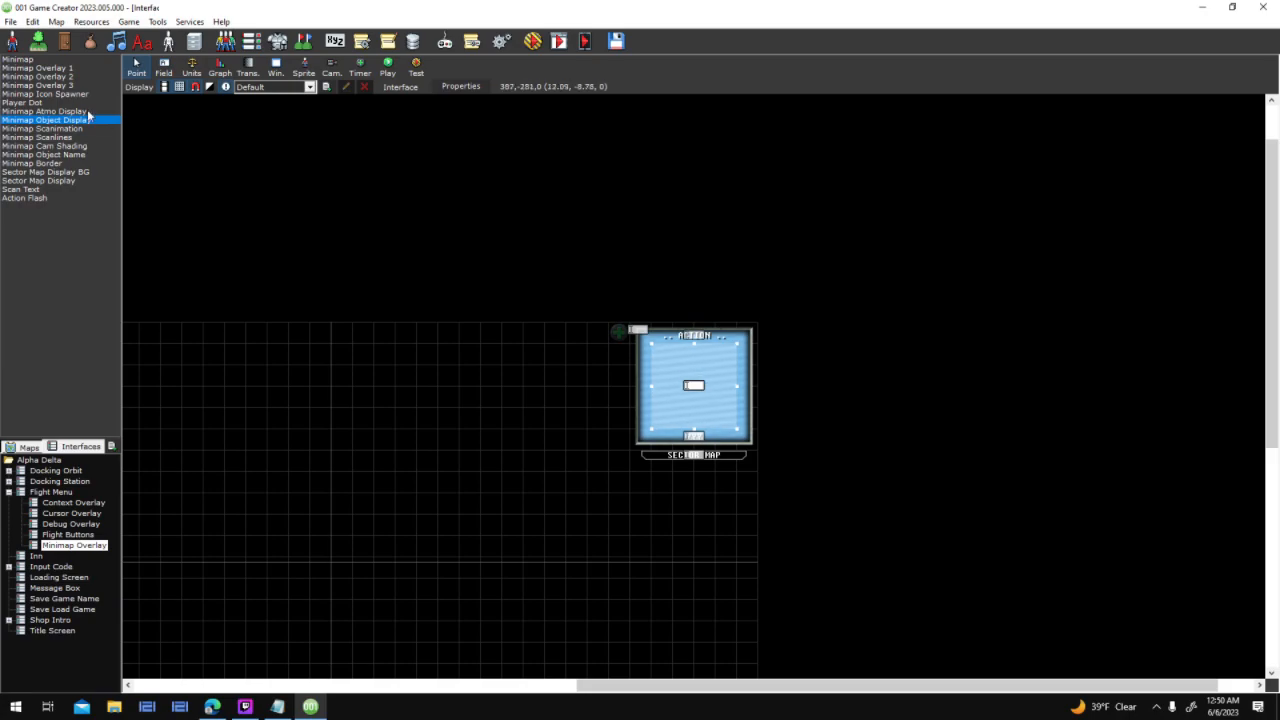
Review Minimap Object Display's sprite script and the actor templates selected in the star Actor Template Branch of its width script
double_click(643, 395)
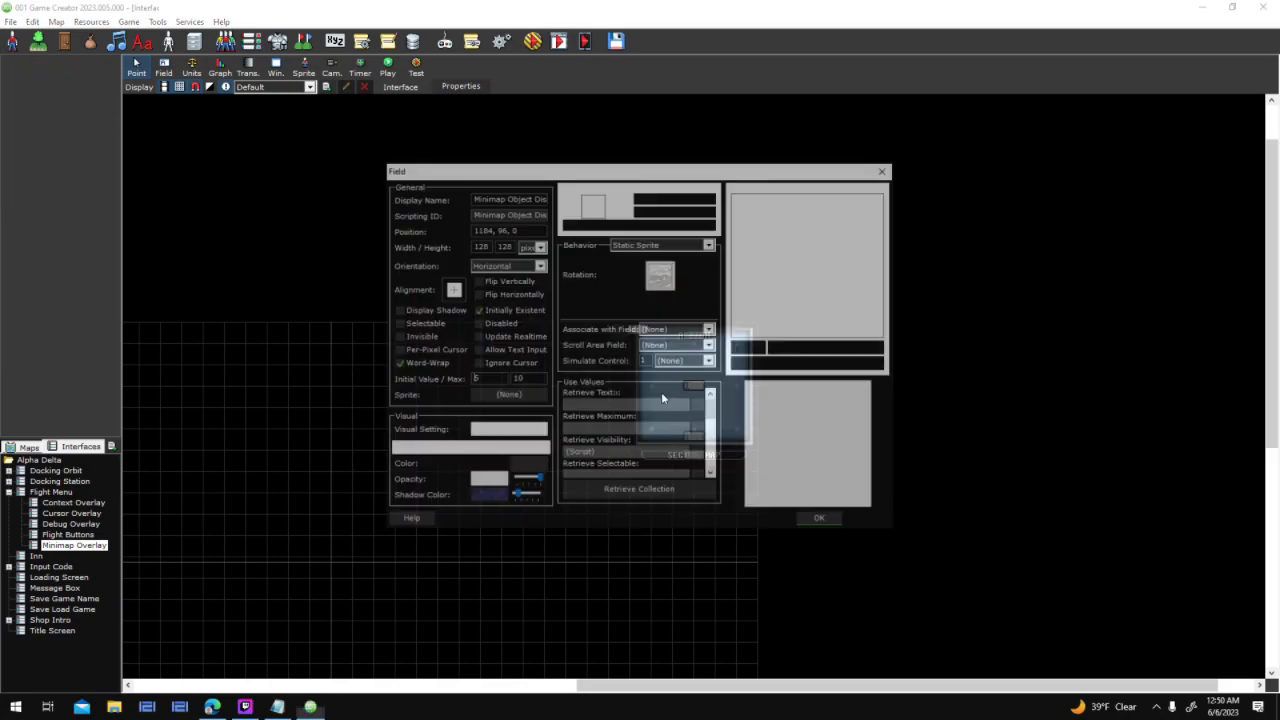
left_click_drag(713, 416, 712, 430)
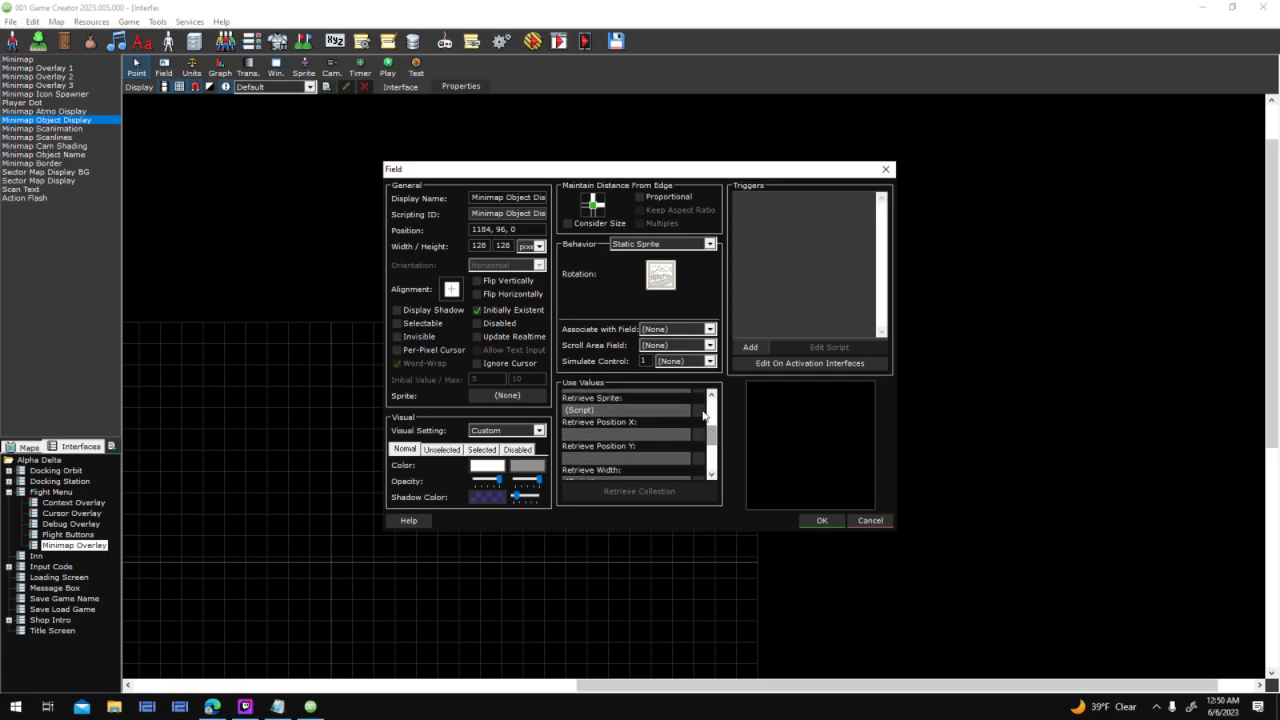
left_click(702, 411)
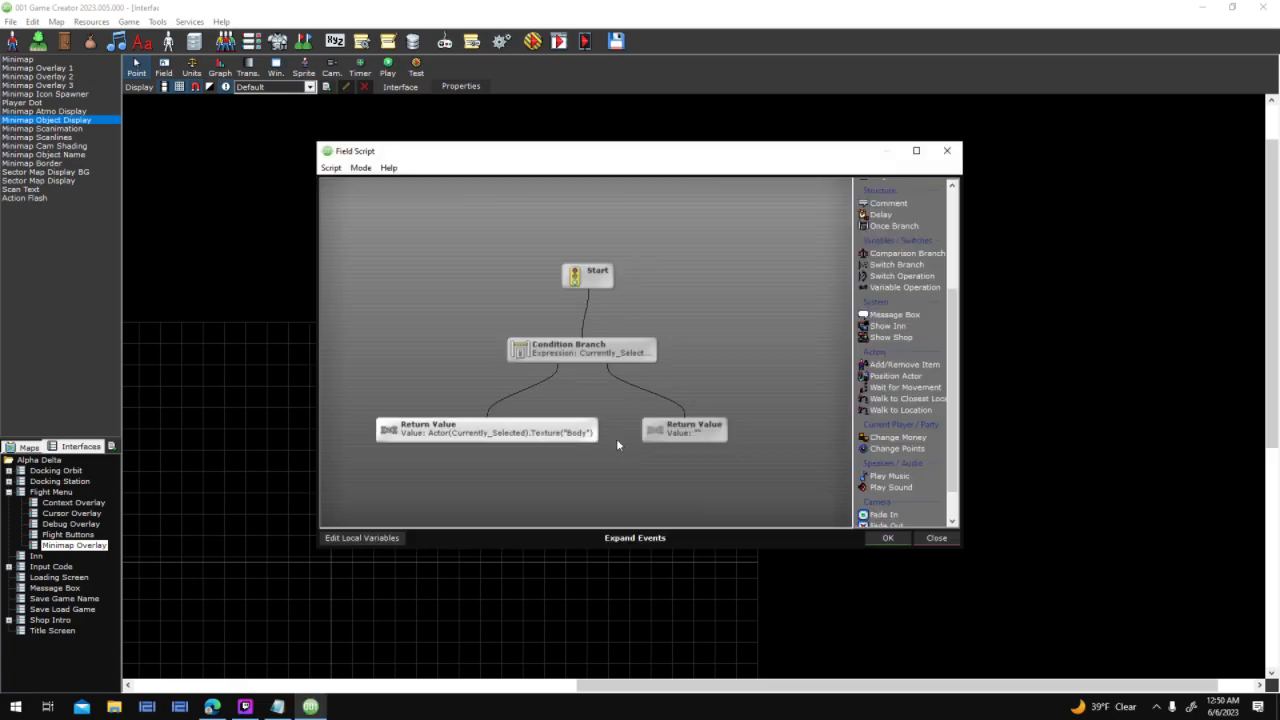
left_click(936, 538)
scroll(710, 440, "down", 3)
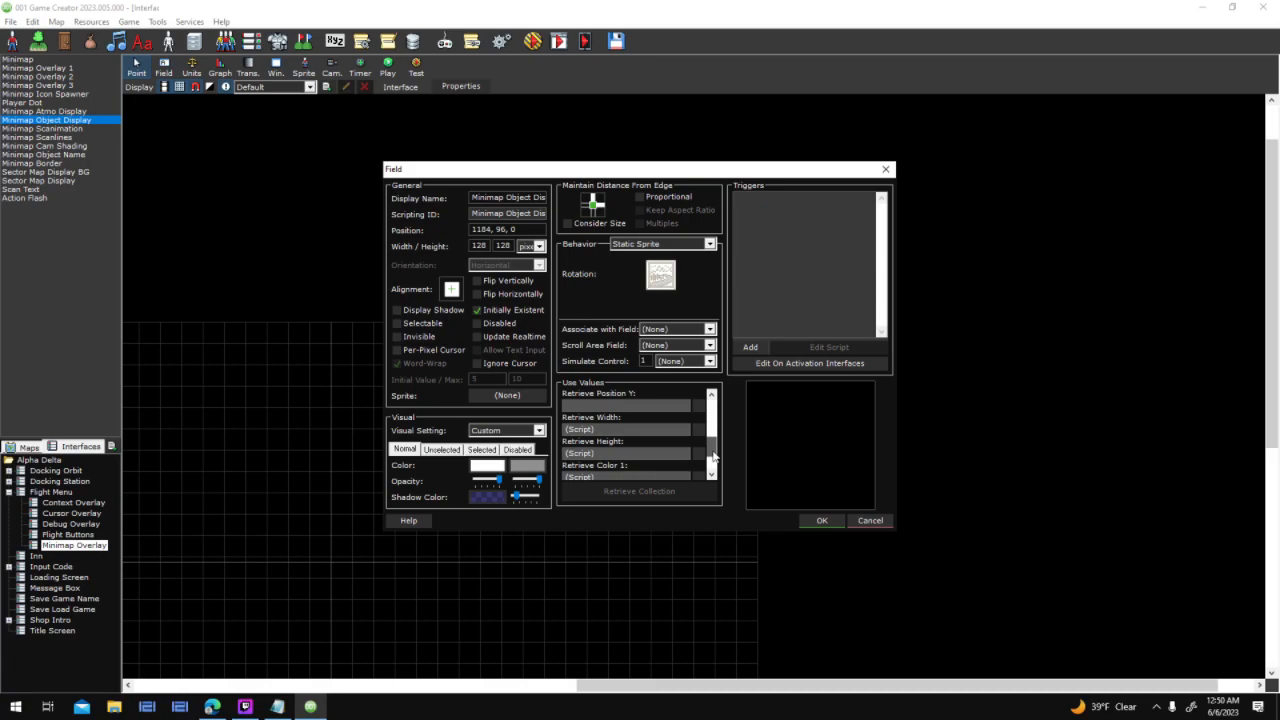
left_click(702, 408)
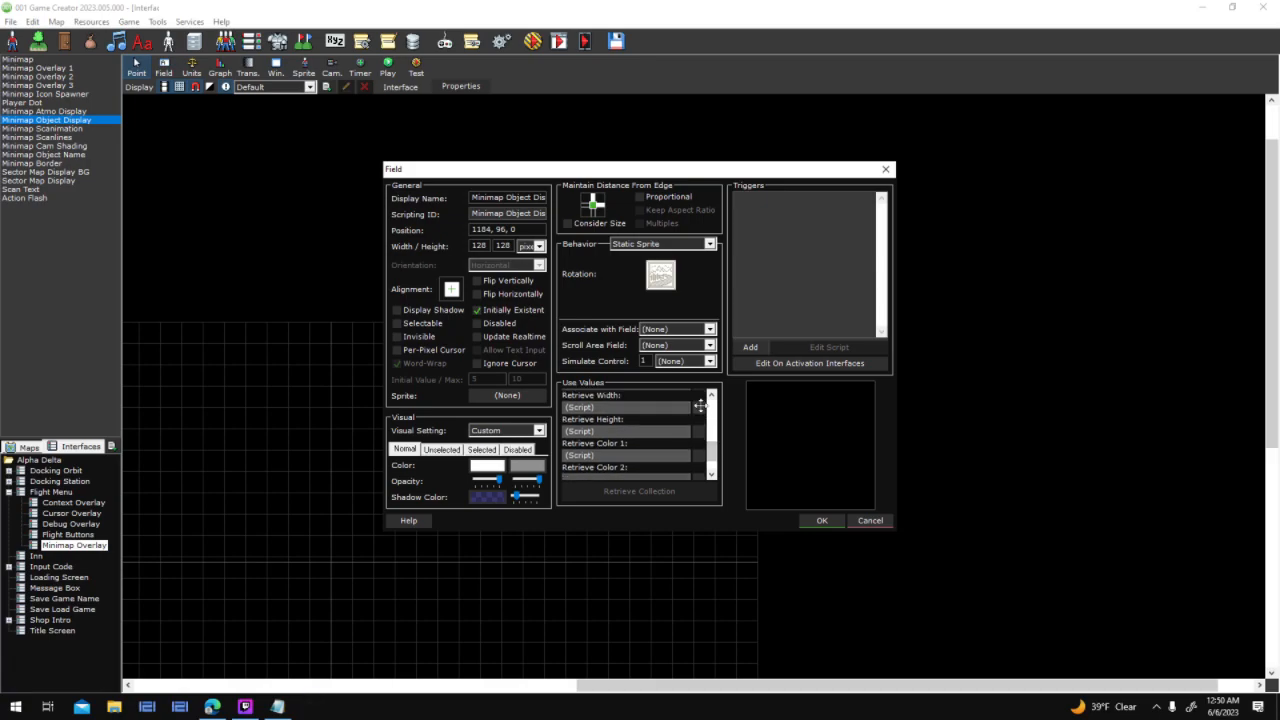
double_click(680, 282)
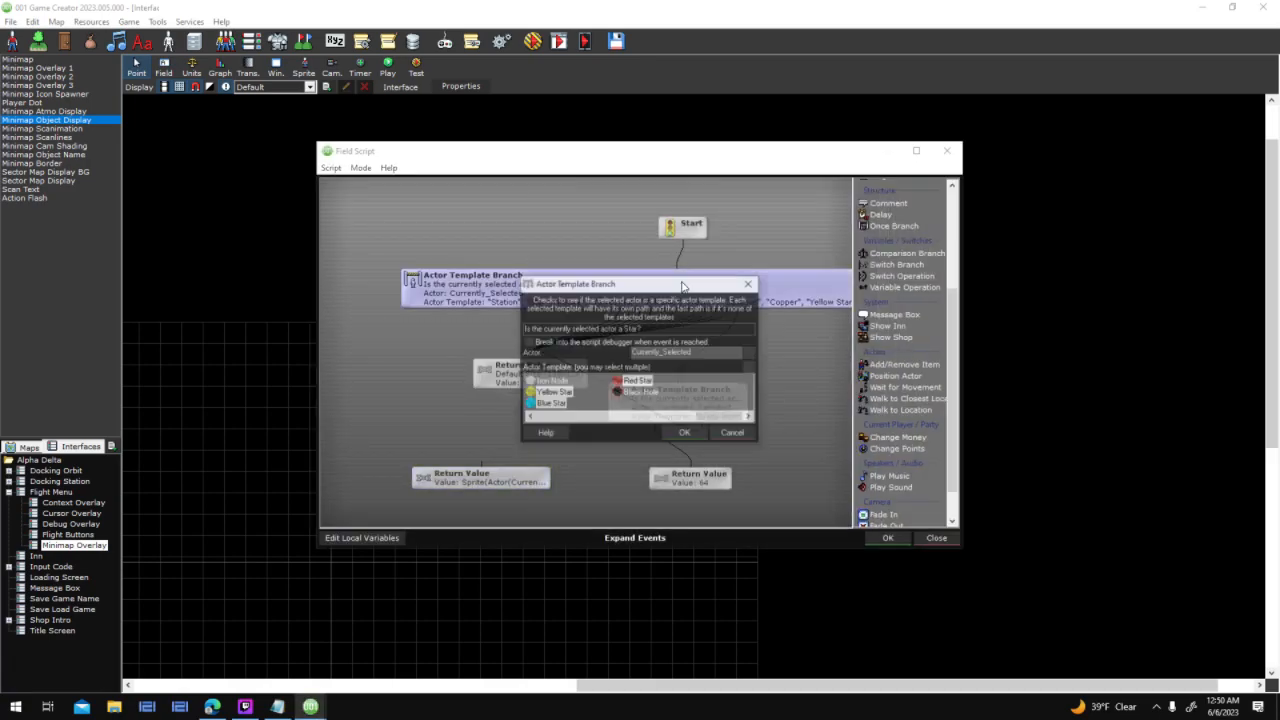
mouse_move(715, 424)
left_mouse_down()
mouse_move(555, 427)
mouse_move(692, 421)
left_mouse_up()
left_click(736, 434)
Delete the width script's star Actor Template Branch, connect Start to the Black Hole branch, and arrange the 64 and 128 Return Values beneath it
left_click_drag(685, 221, 563, 208)
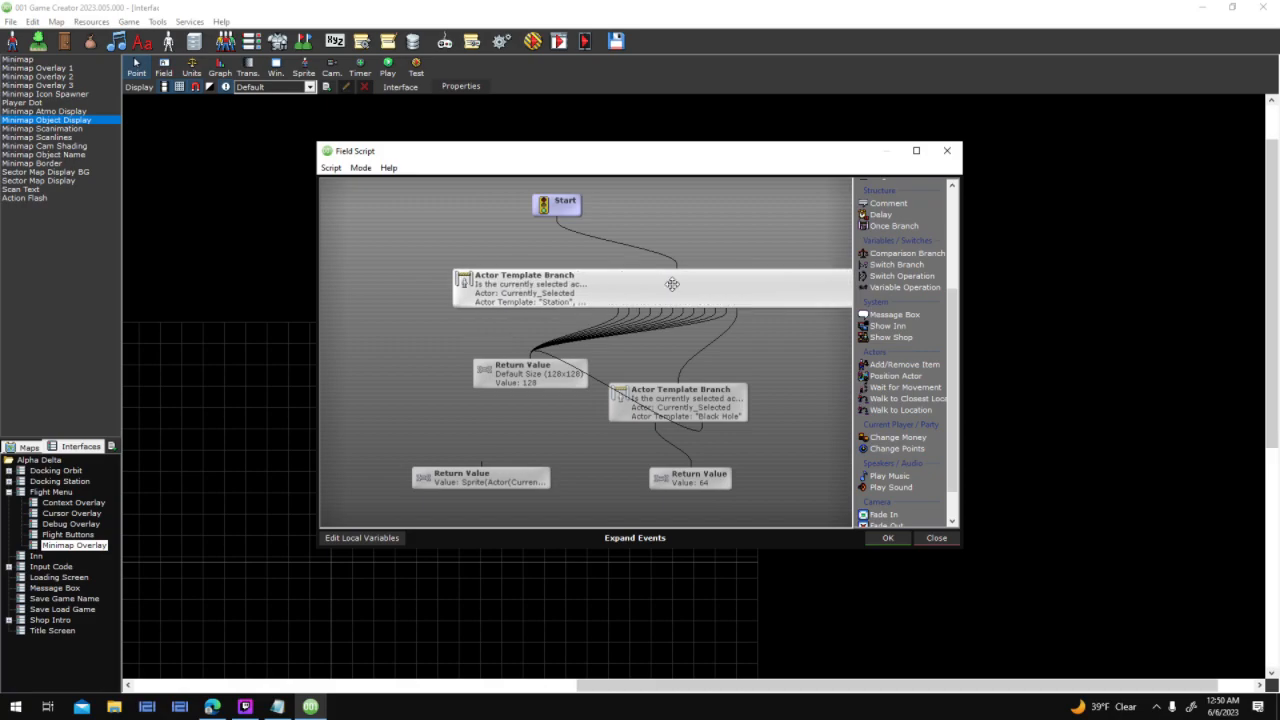
key("Delete")
left_click_drag(692, 402, 575, 270)
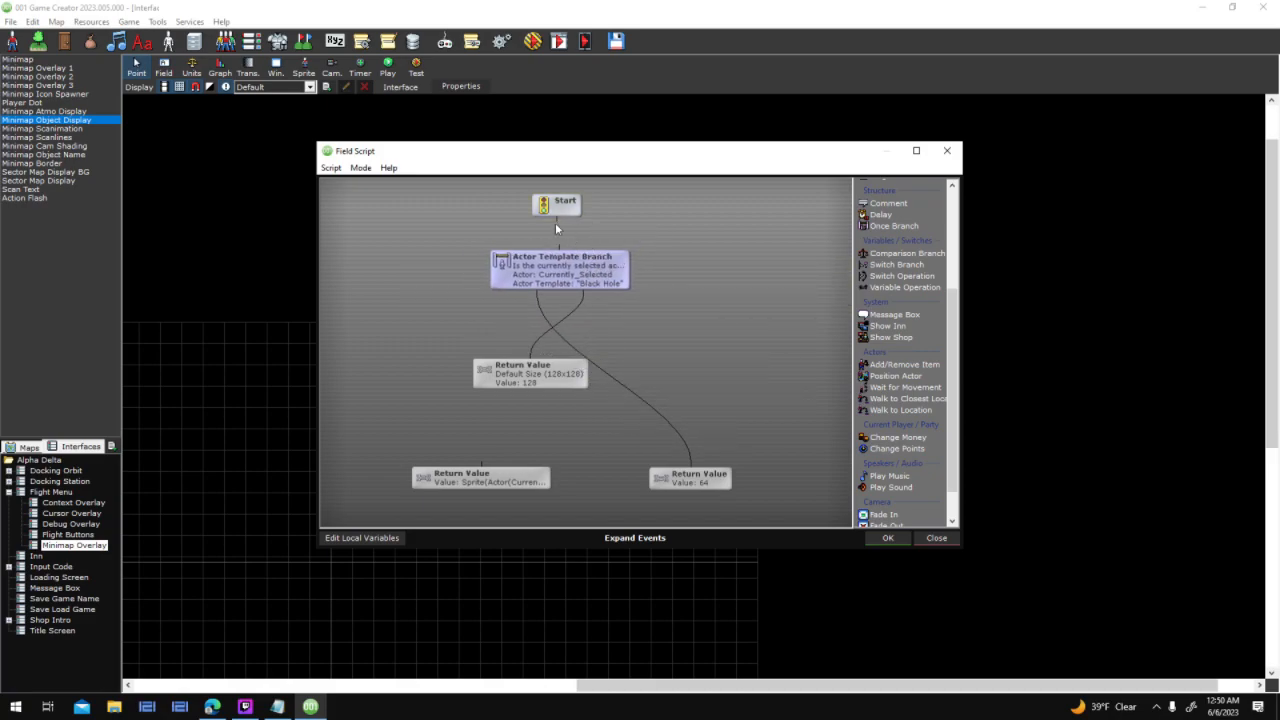
left_click_drag(558, 220, 580, 277)
left_click_drag(560, 368, 717, 360)
left_click_drag(698, 488, 451, 381)
left_click_drag(709, 349, 680, 352)
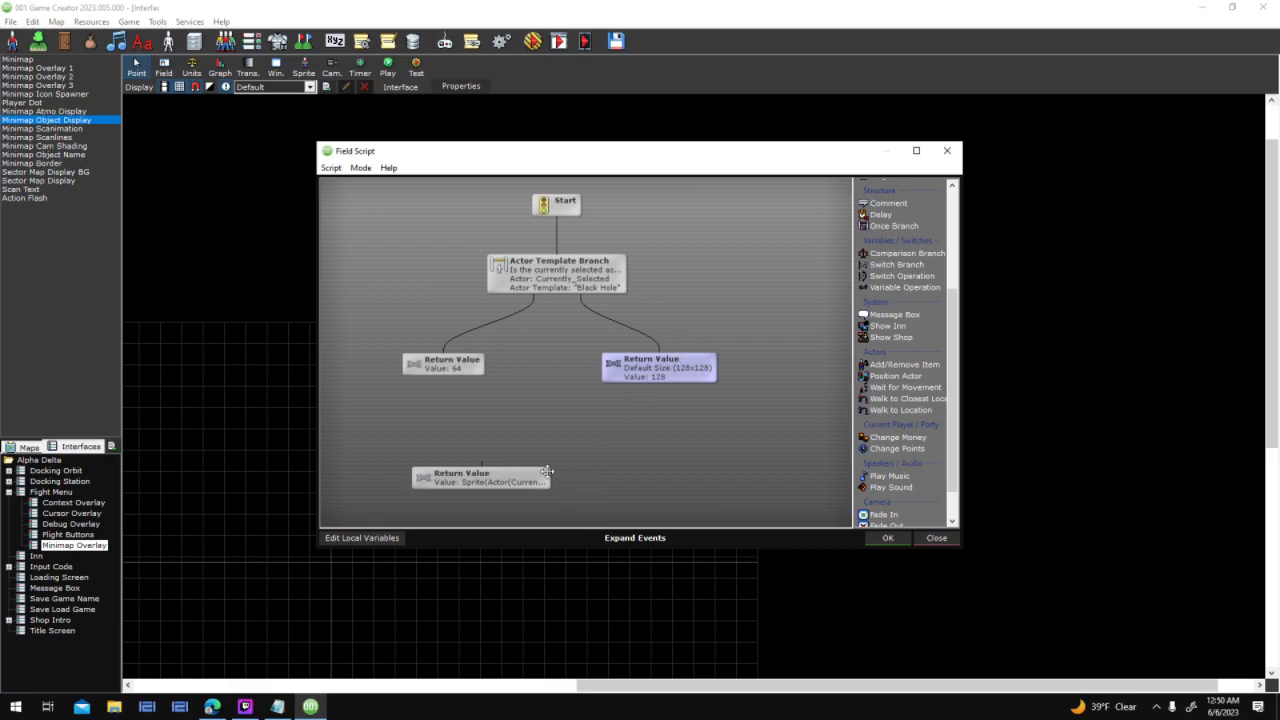
left_click(887, 539)
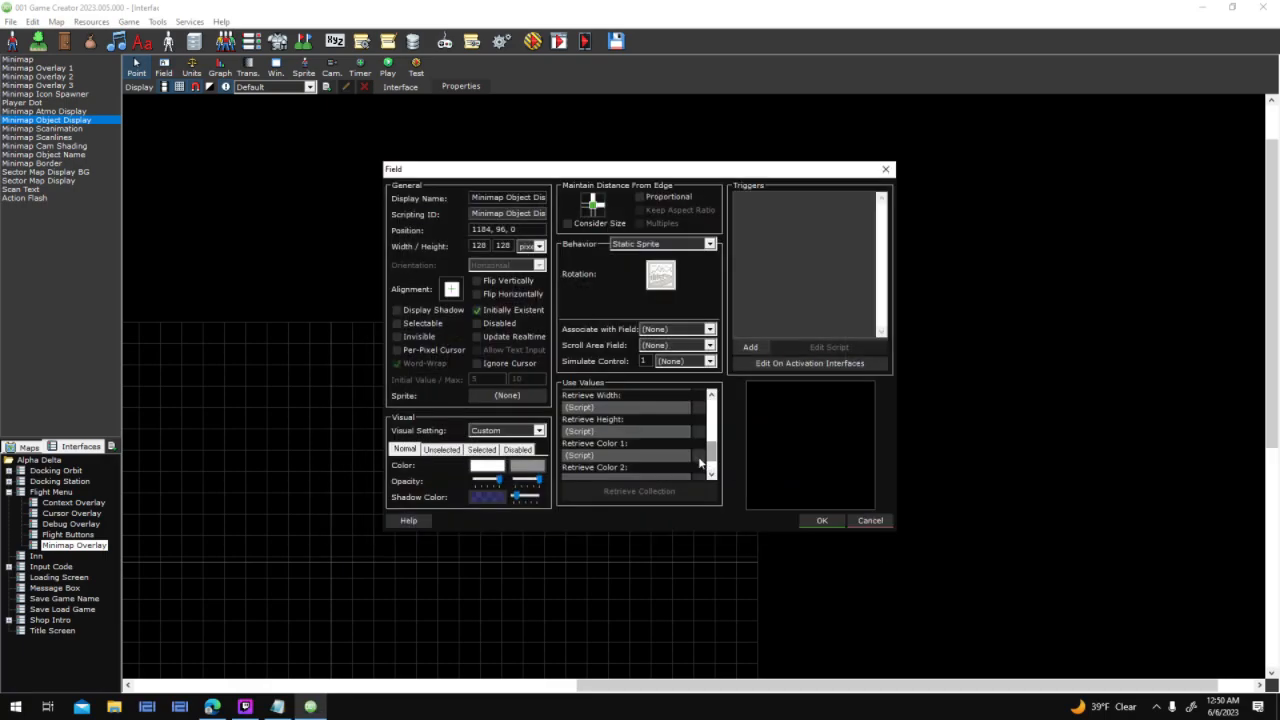
Remove the height script's star Actor Template Branch, link Start directly to the Black Hole branch, and lay out its 64 and 128 Return Values
left_click(699, 435)
left_click(694, 277)
key("Delete")
mouse_move(714, 390)
left_mouse_down()
mouse_move(709, 270)
mouse_move(687, 252)
mouse_move(682, 277)
left_mouse_up()
left_click_drag(622, 342, 833, 367)
left_click_drag(702, 280, 704, 306)
left_click(768, 368)
left_click_drag(758, 387, 751, 395)
left_click_drag(696, 477, 604, 400)
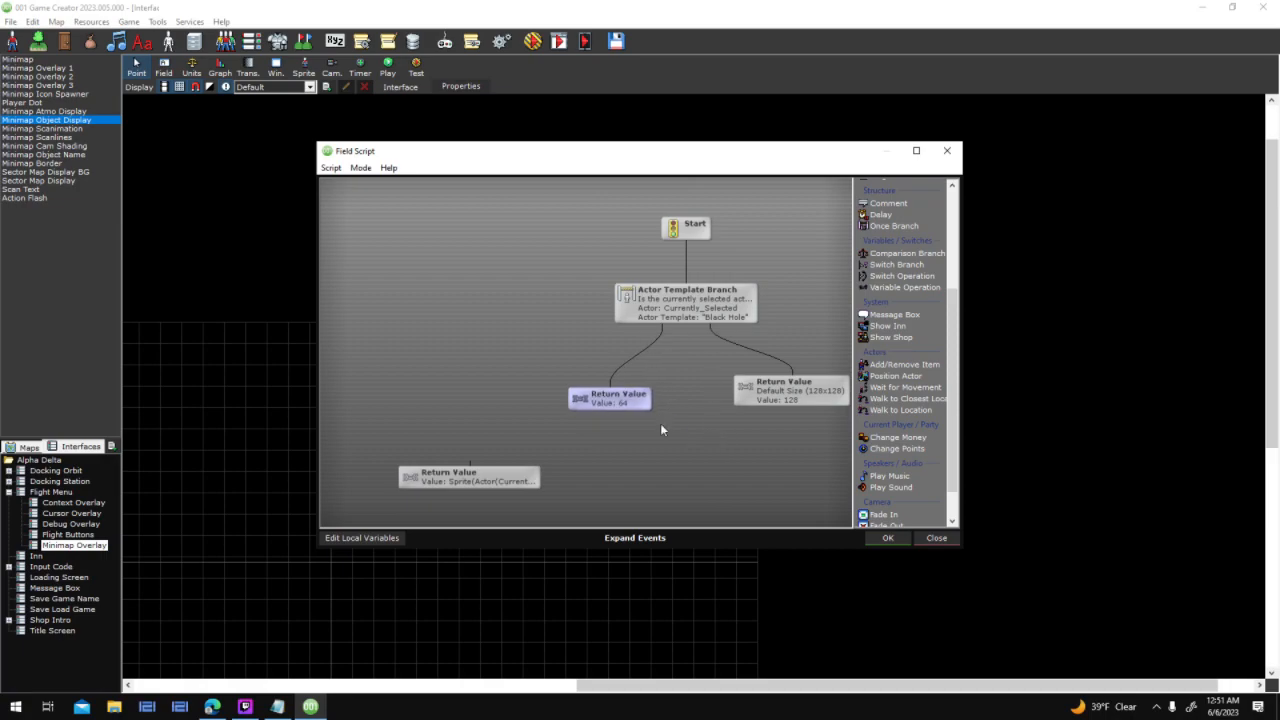
middle_click_drag(660, 423, 548, 421)
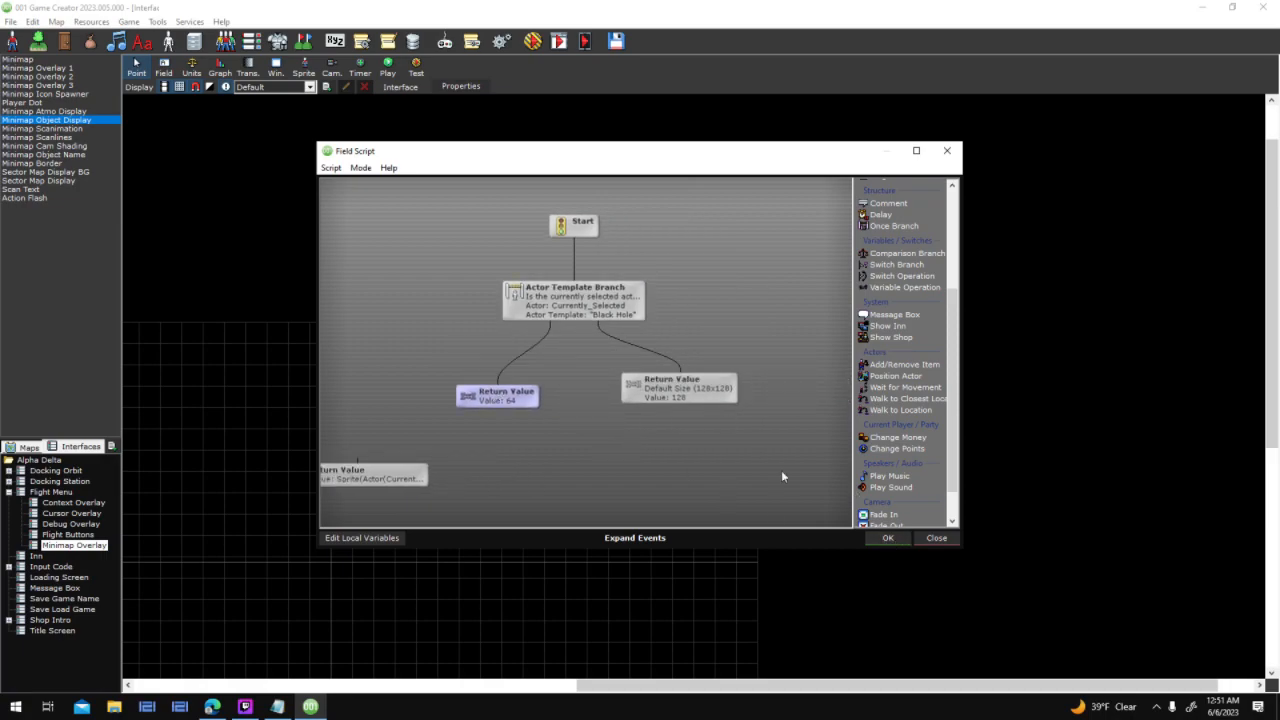
left_click(887, 538)
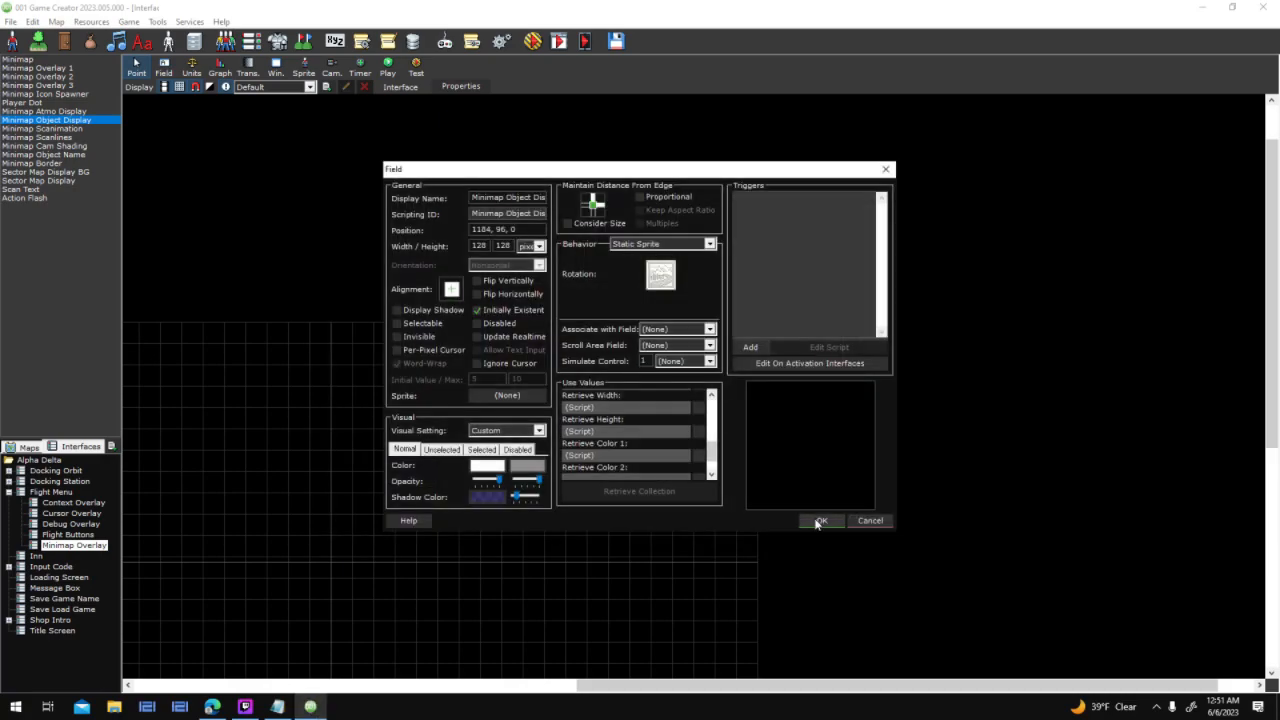
Accept the Minimap Object Display field's changes and check the Space Object and Black Hole entries in the actor templates
left_click(818, 521)
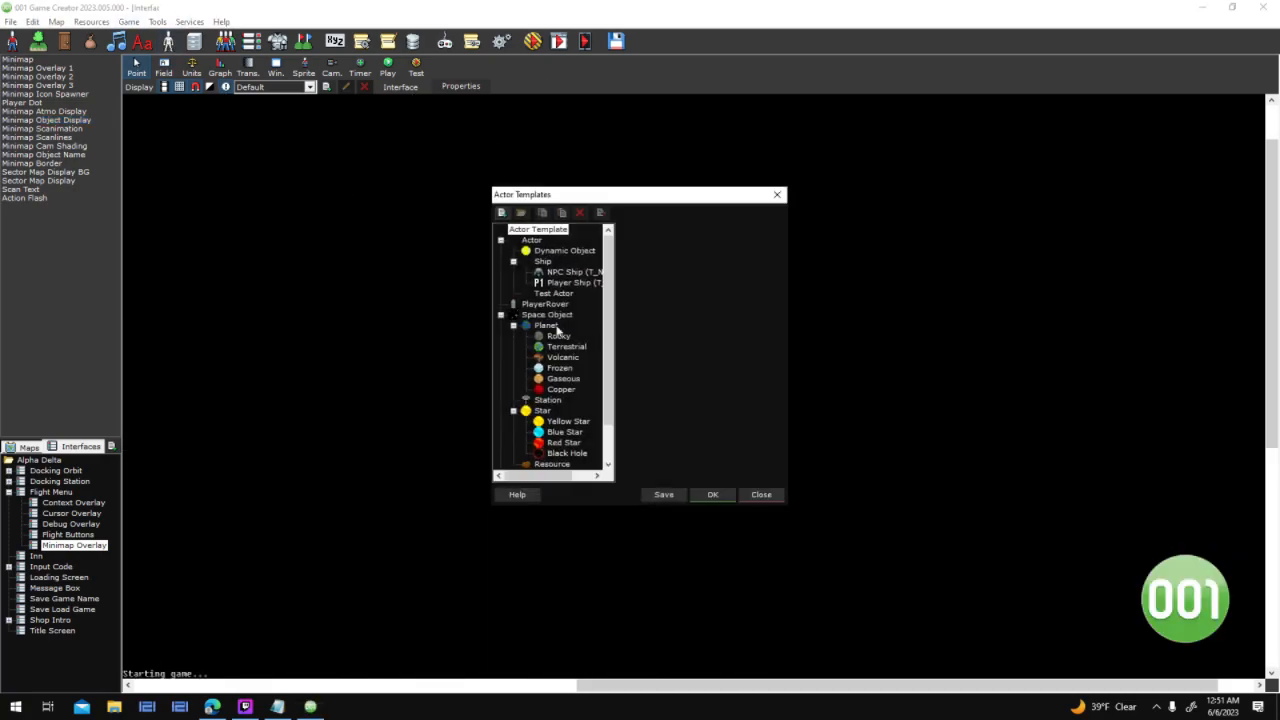
left_click(548, 314)
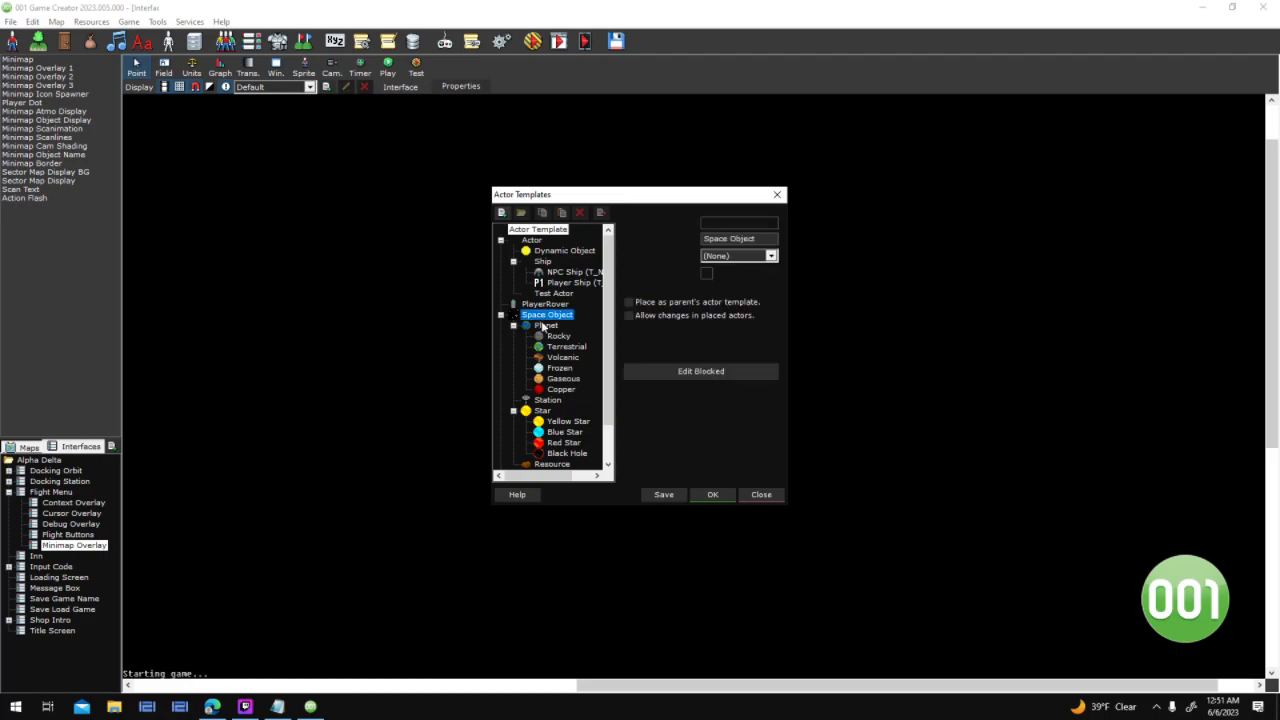
left_click(555, 463)
left_click(566, 453)
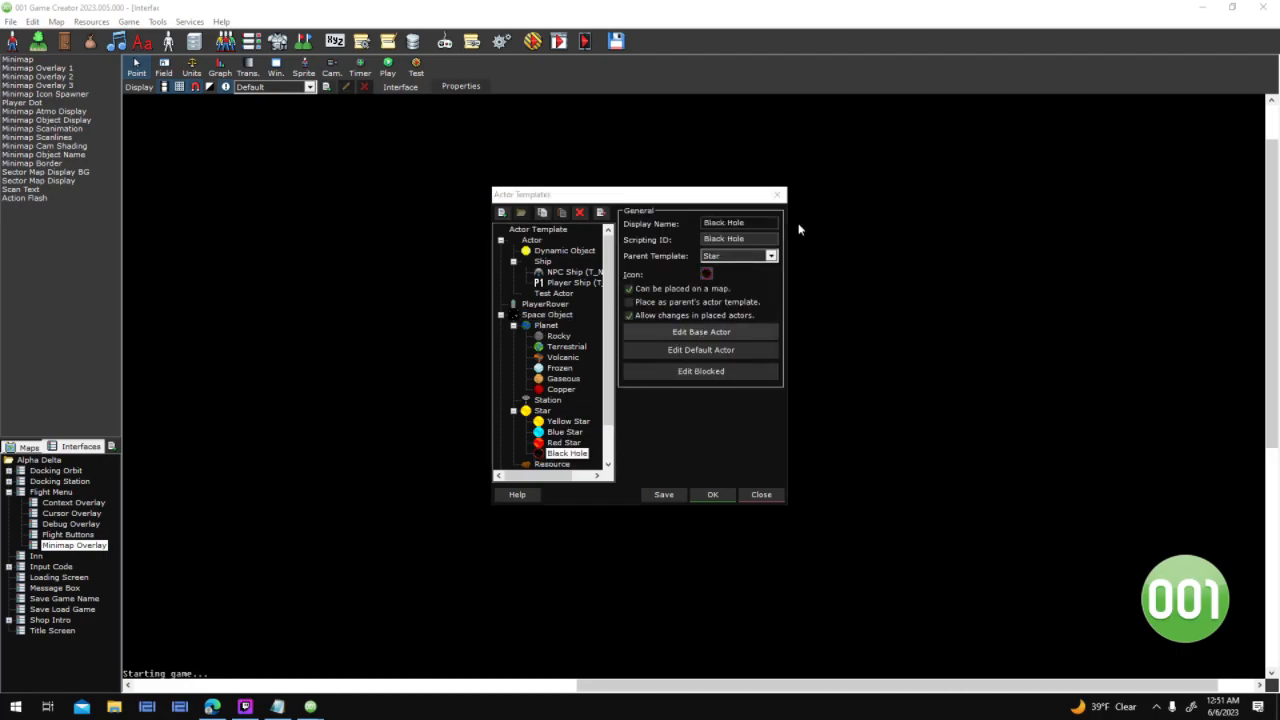
left_click(866, 520)
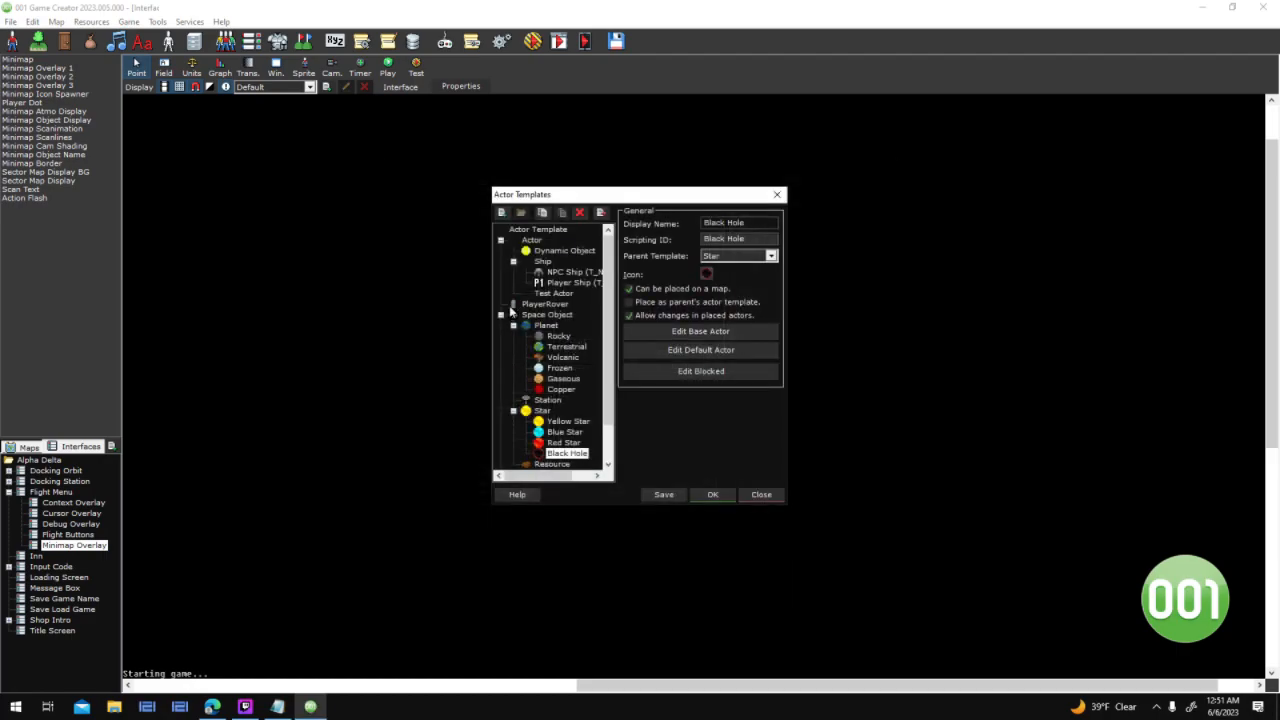
Review the Mouse/Touch Down script in the Space Object template's base actor and close the template dialogs
left_click(551, 315)
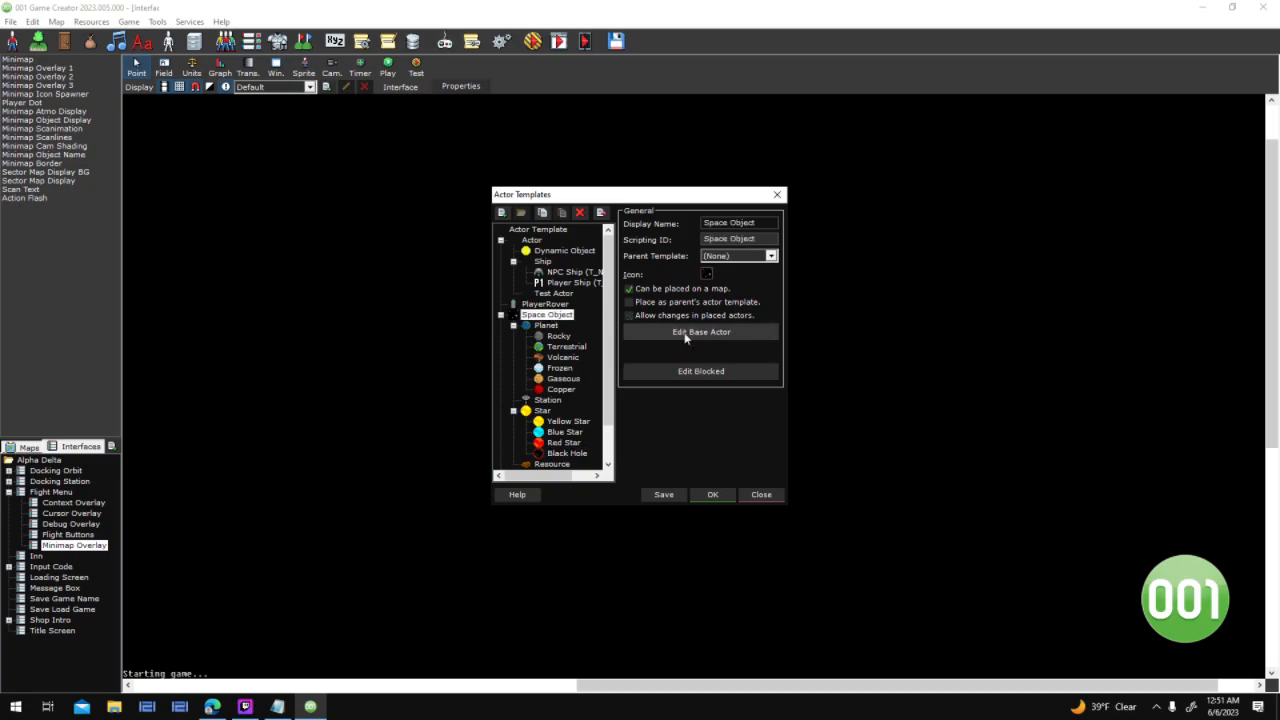
left_click(685, 334)
left_click_drag(800, 178, 1032, 182)
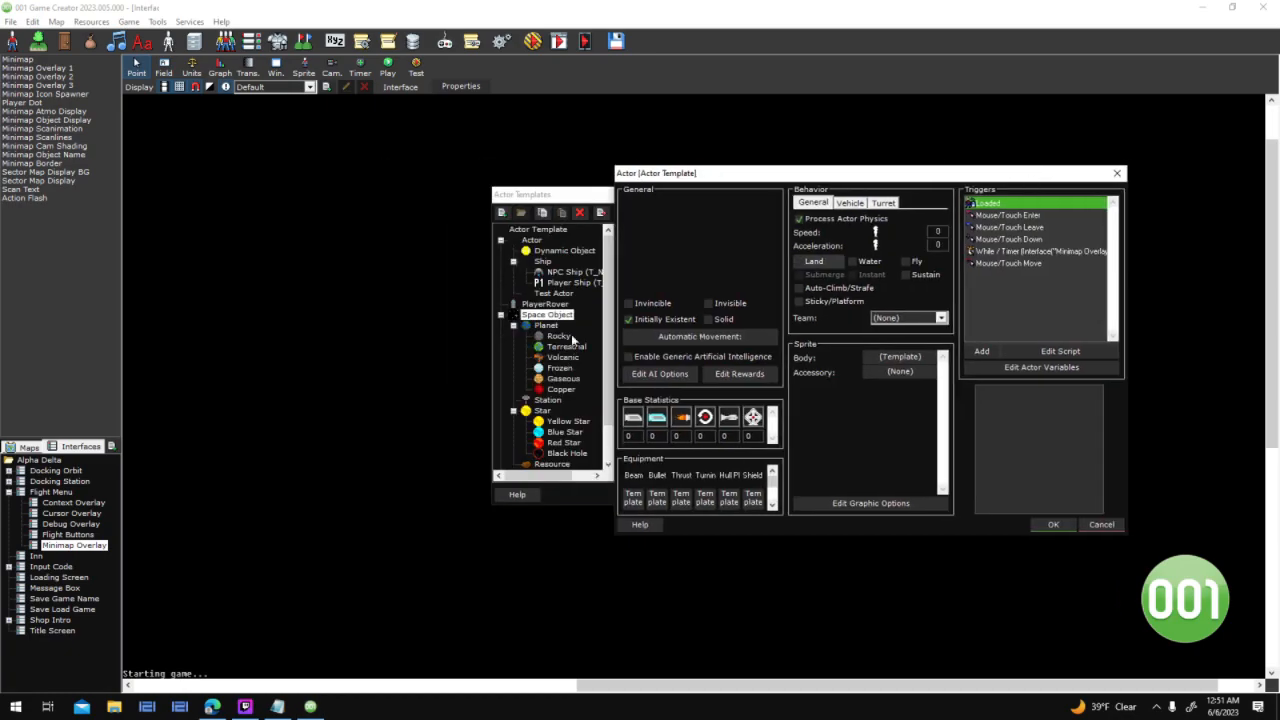
double_click(1035, 240)
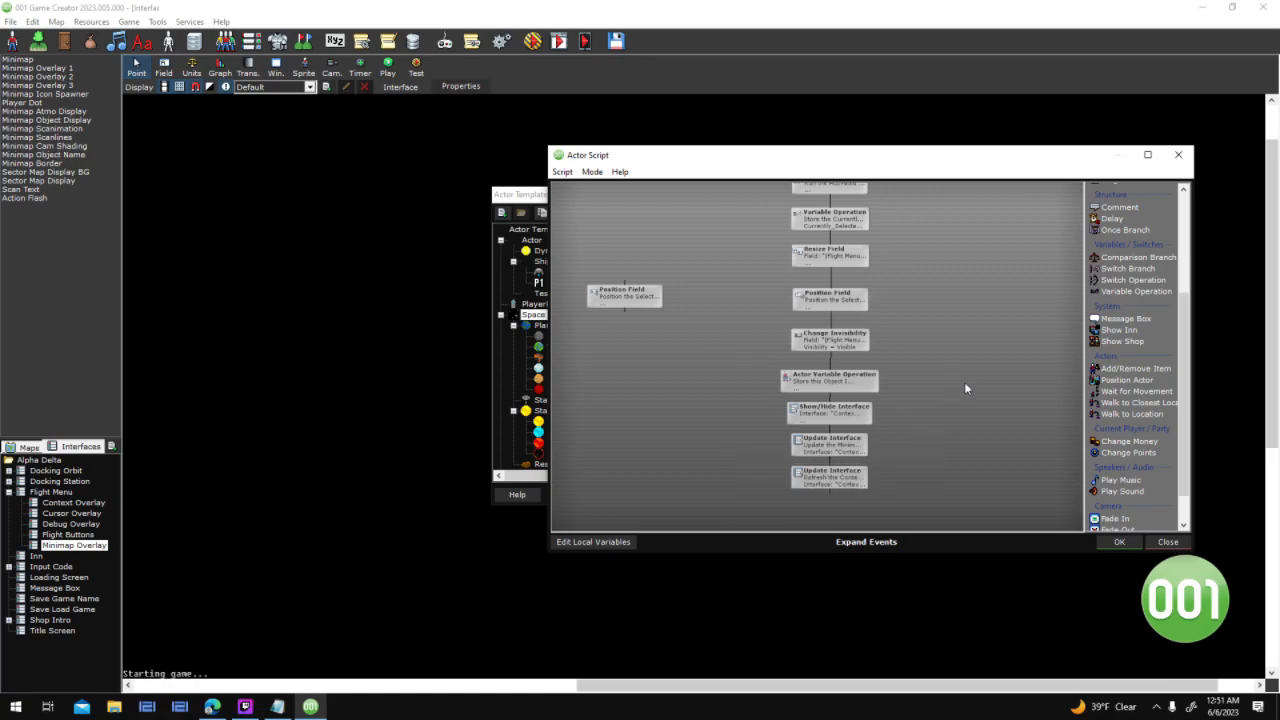
left_click(1117, 542)
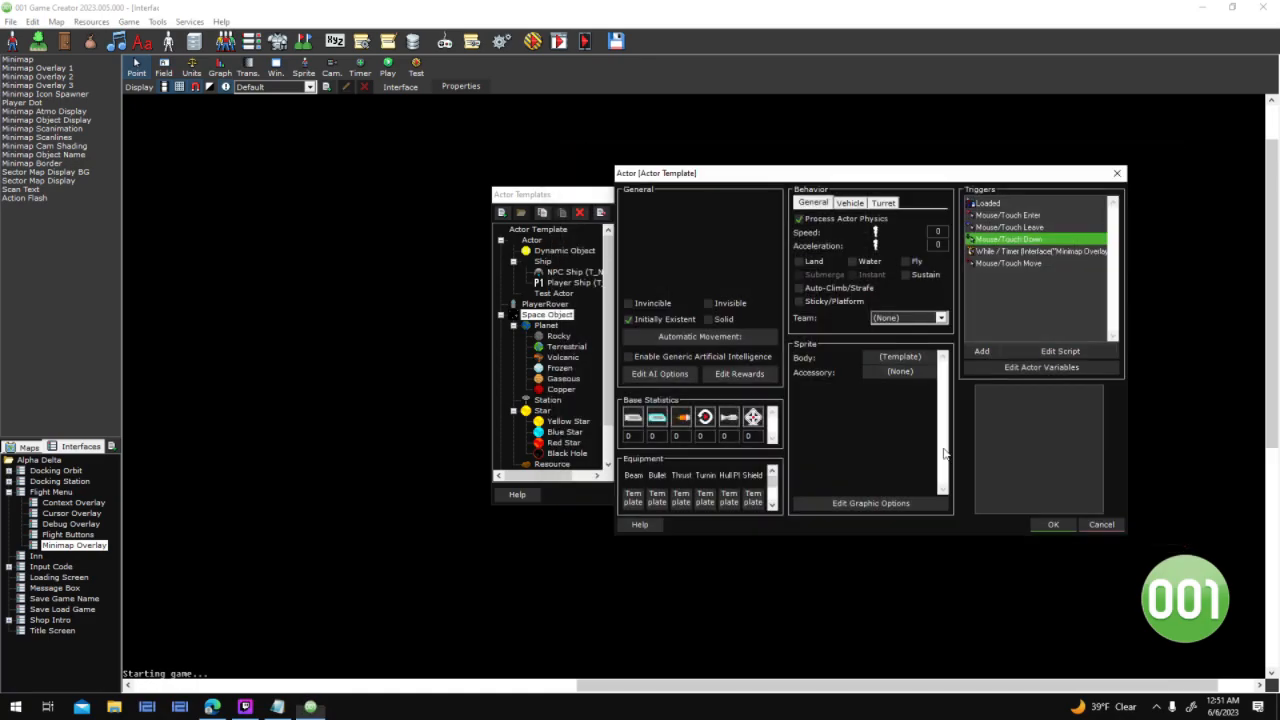
left_click(1052, 524)
left_click(716, 491)
Run a test with no device emulation, start a new game and fly the ship towards the black hole
left_click(532, 44)
key("Return")
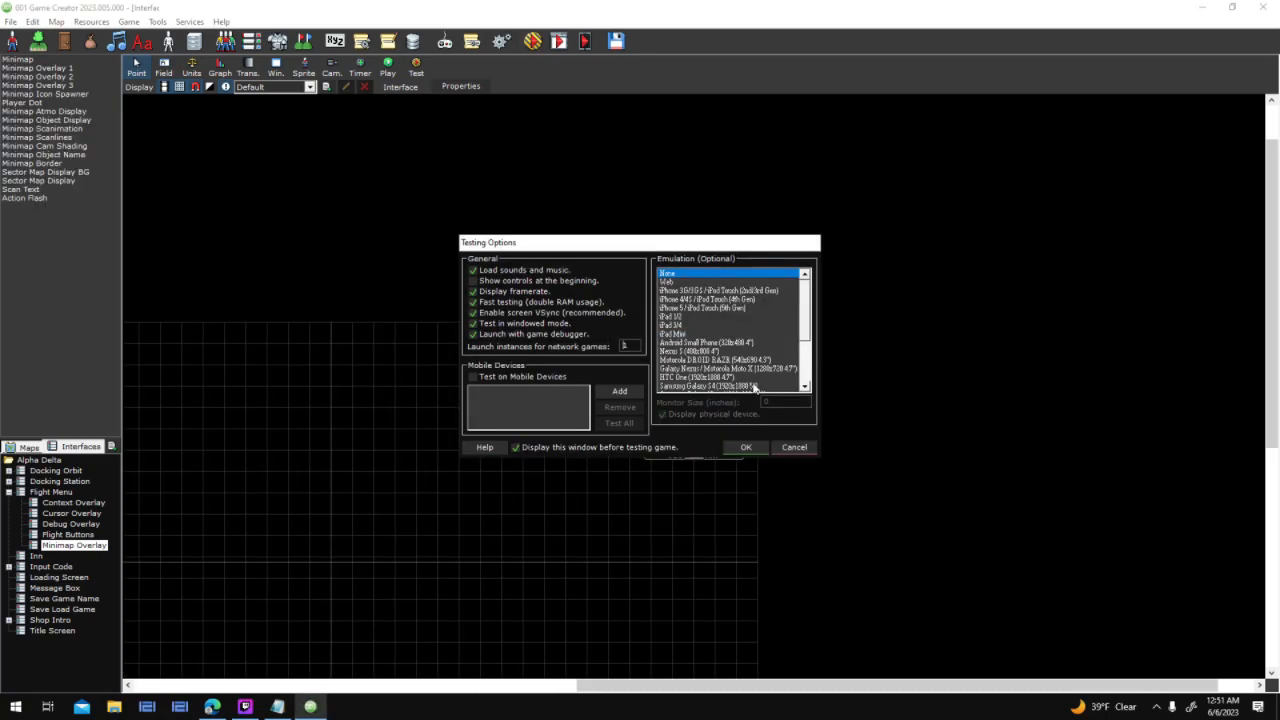
left_click(746, 448)
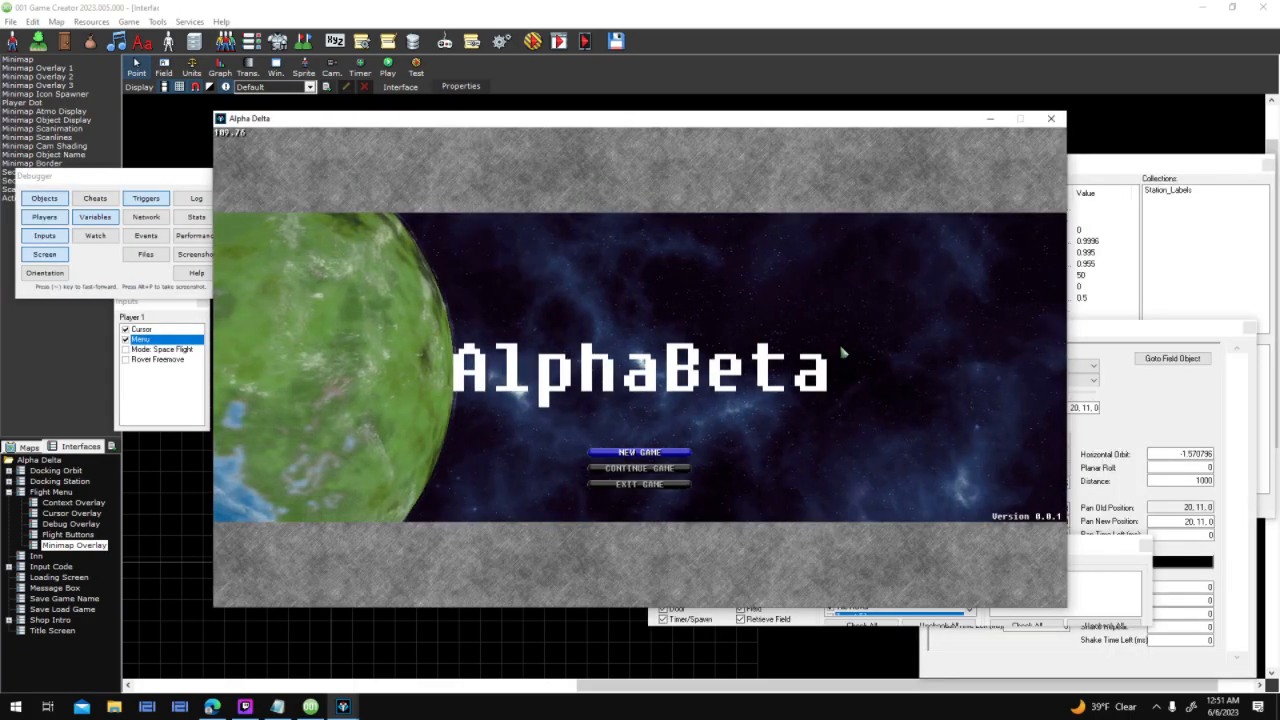
key("Return")
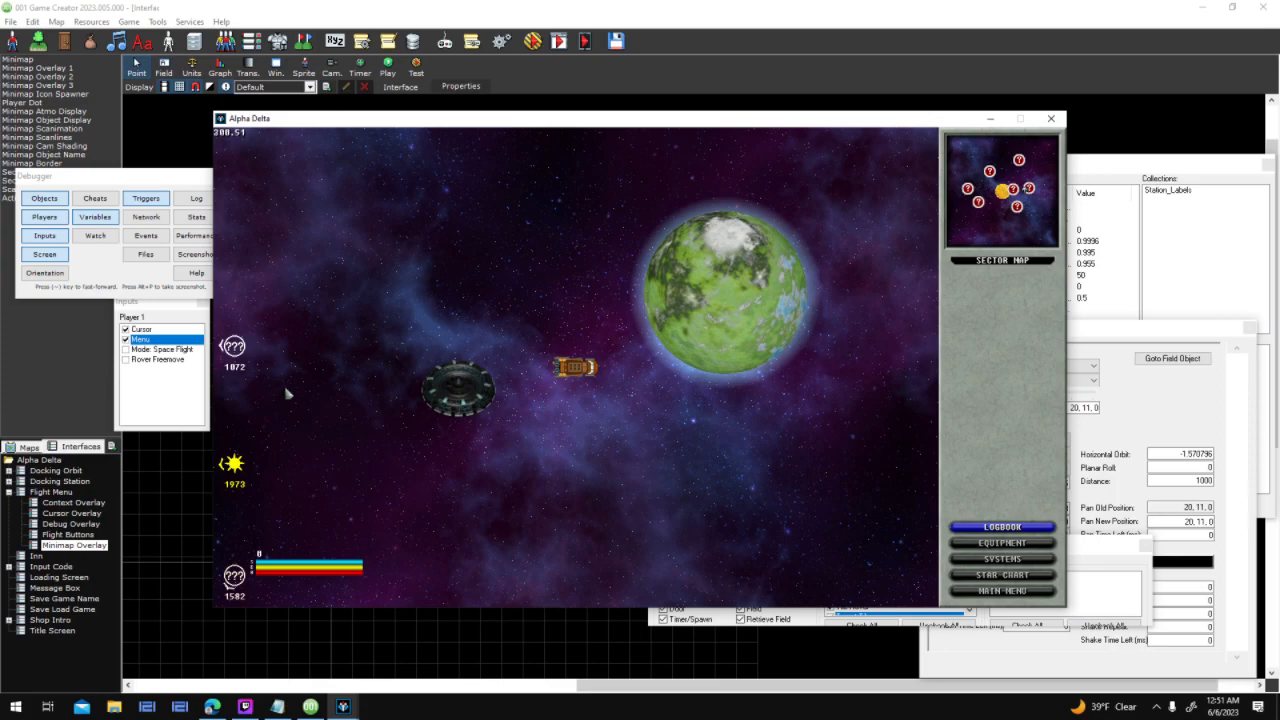
key("a")
key("w")
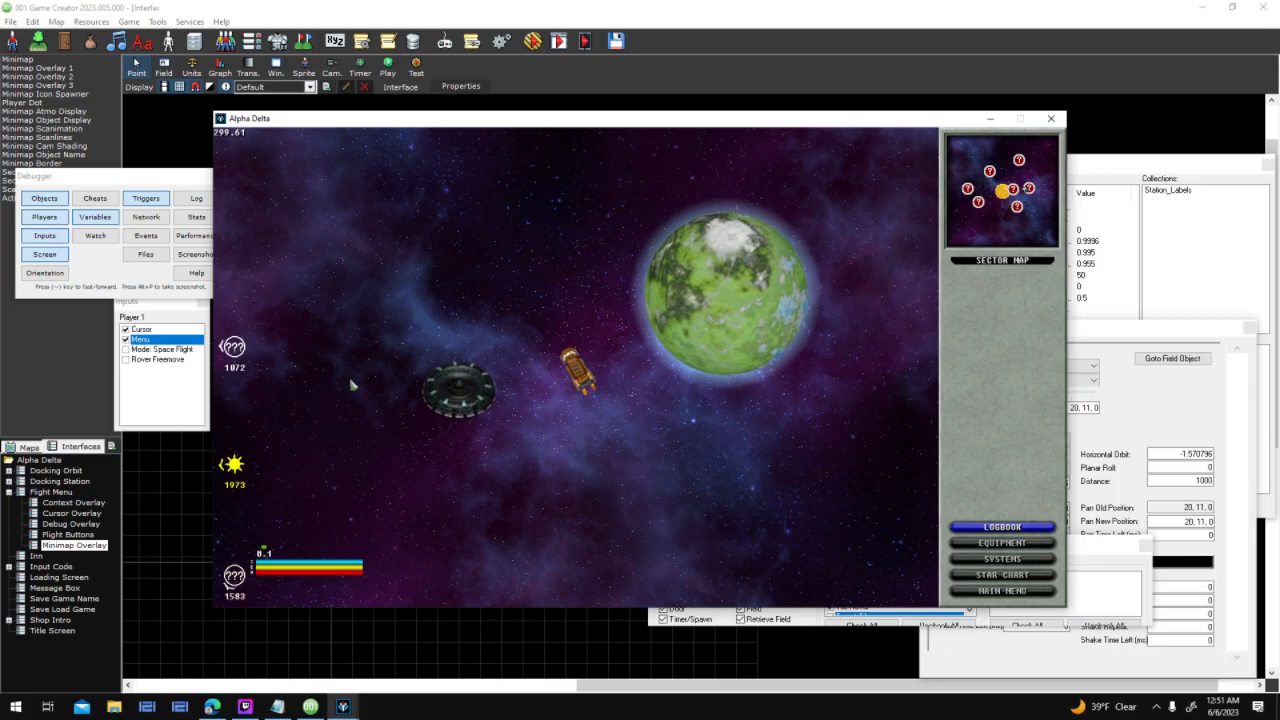
key("a")
key("w")
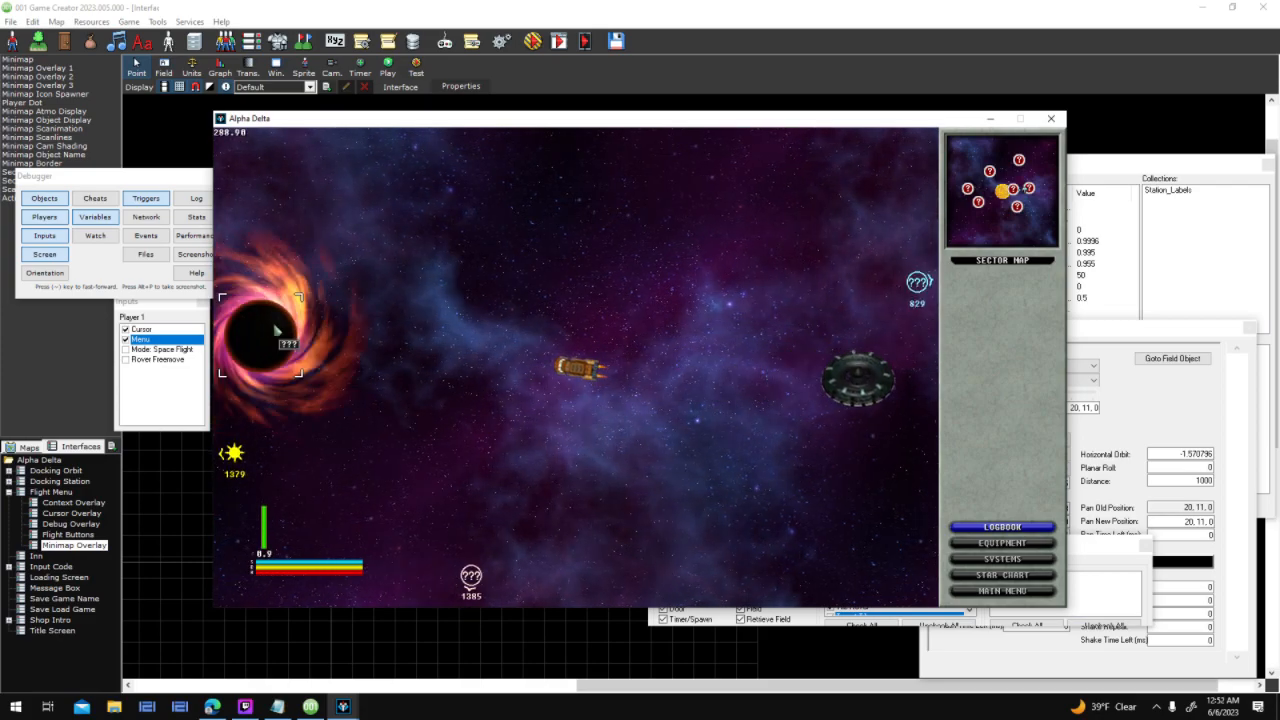
With the black hole targeted, inspect Minimap Object Display's width and height in the debugger's interface objects, and close the test game
left_click(55, 203)
left_click(55, 203)
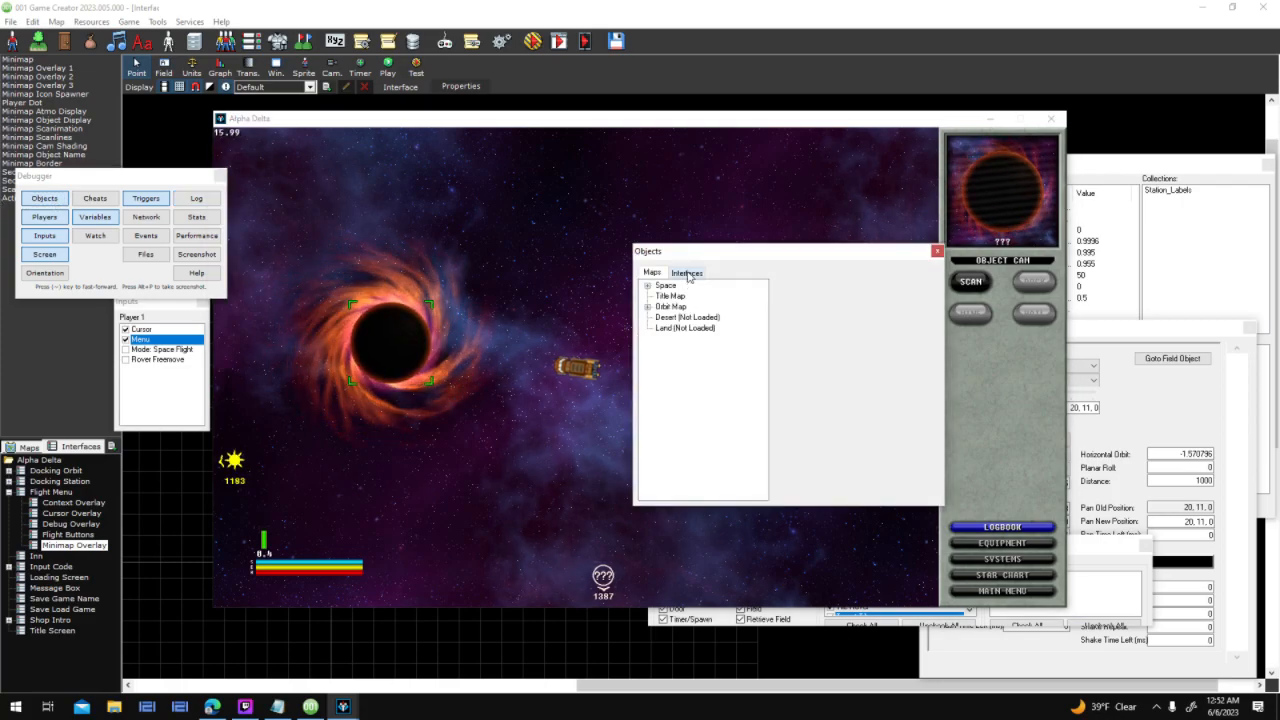
left_click(687, 273)
left_click(648, 328)
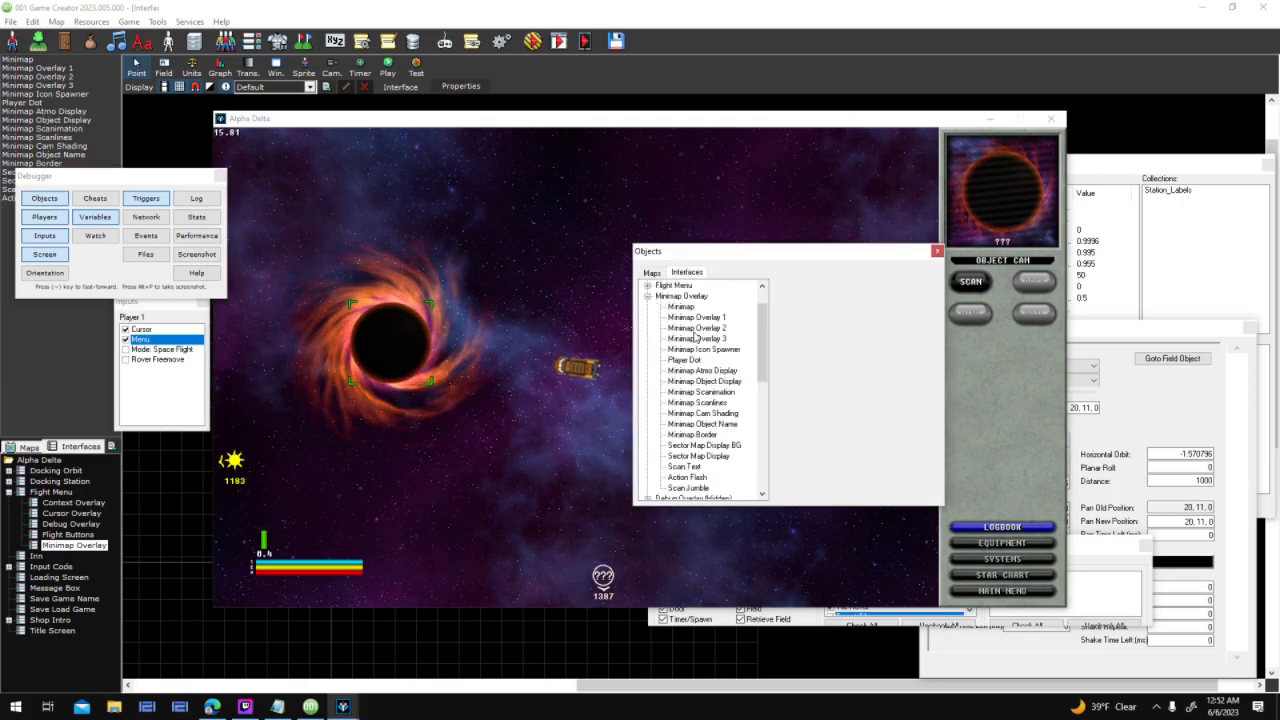
left_click(731, 383)
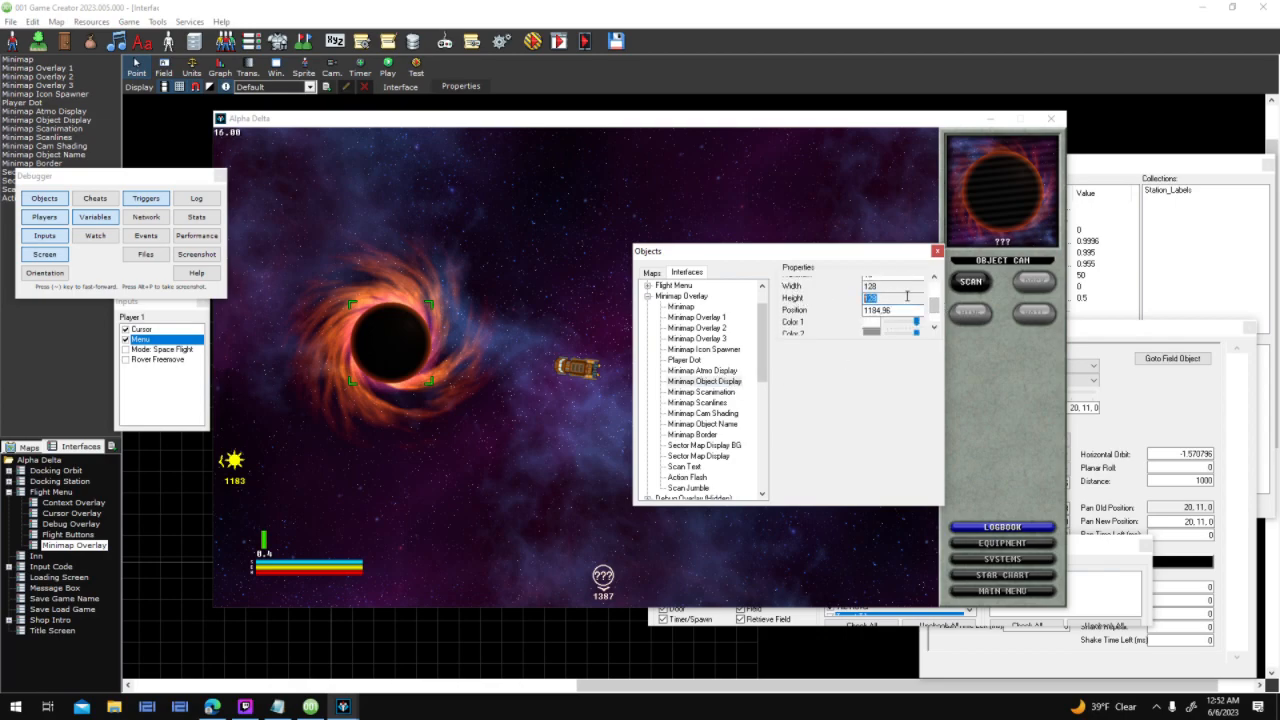
left_click_drag(935, 305, 936, 250)
left_click(936, 252)
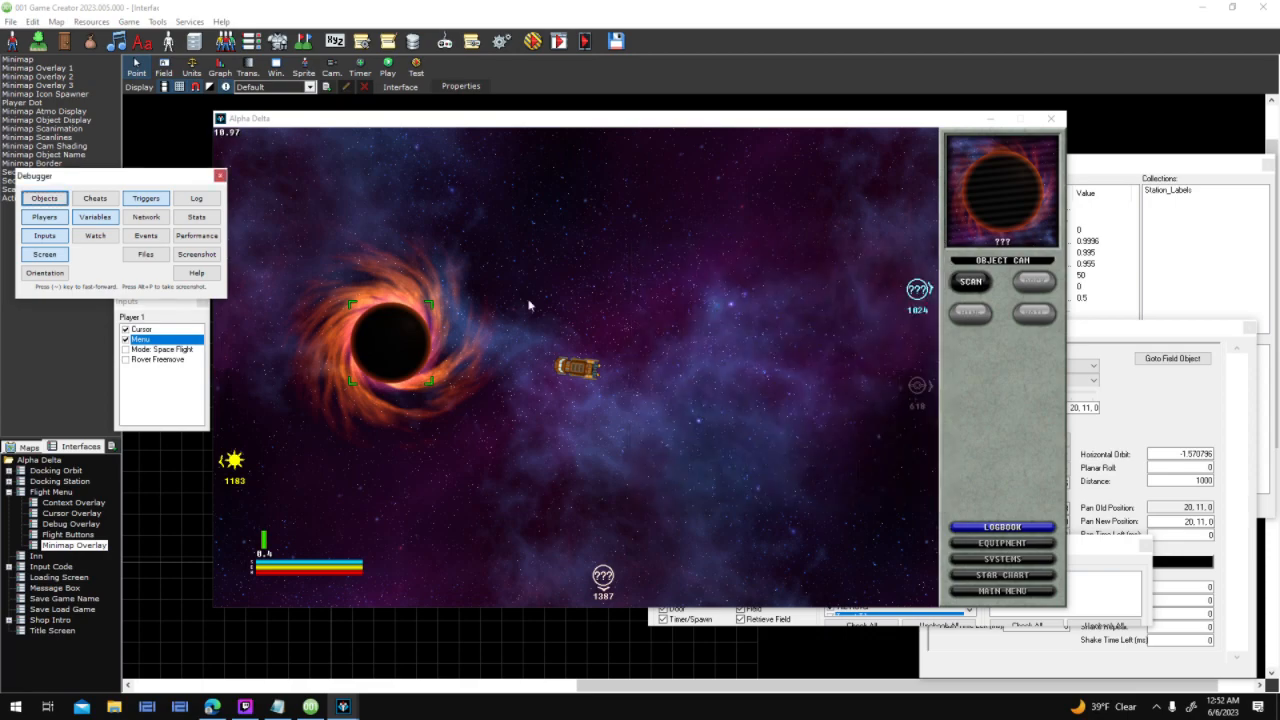
key("Escape")
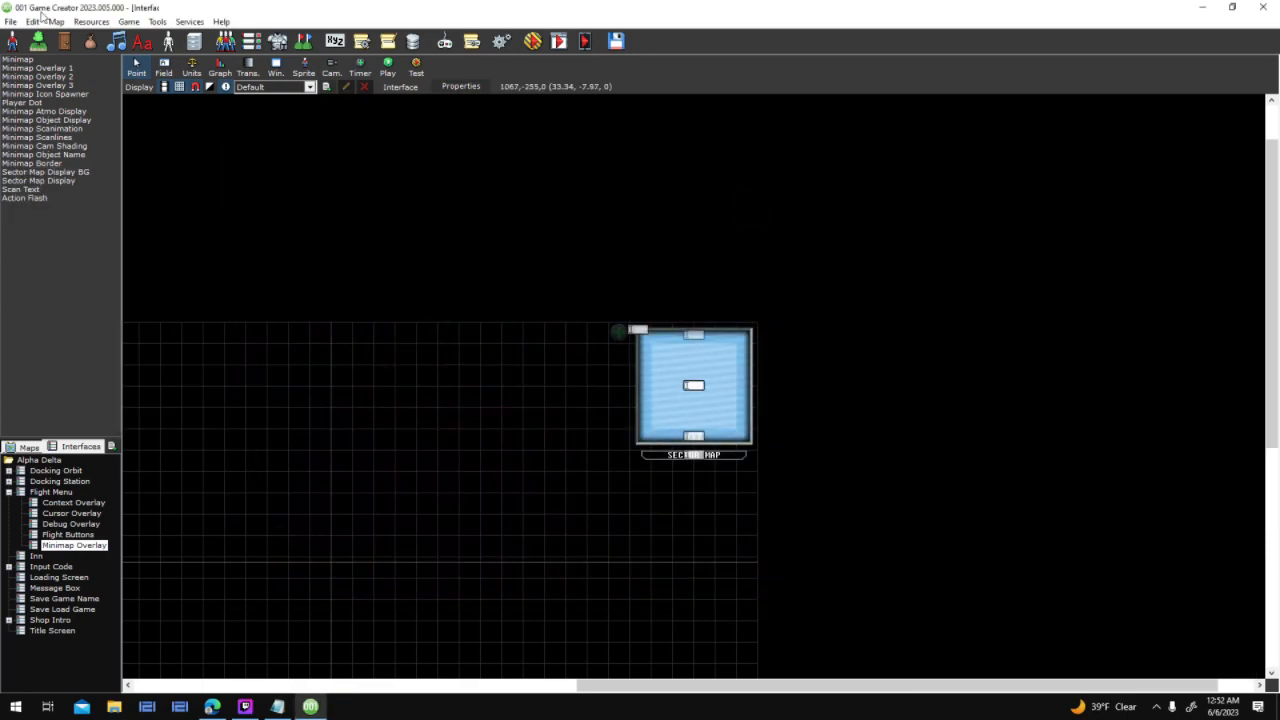
Study the Space Object base actor's Mouse/Touch Down script in a maximized window, and check the Minimap Object Display field's settings
left_click(174, 43)
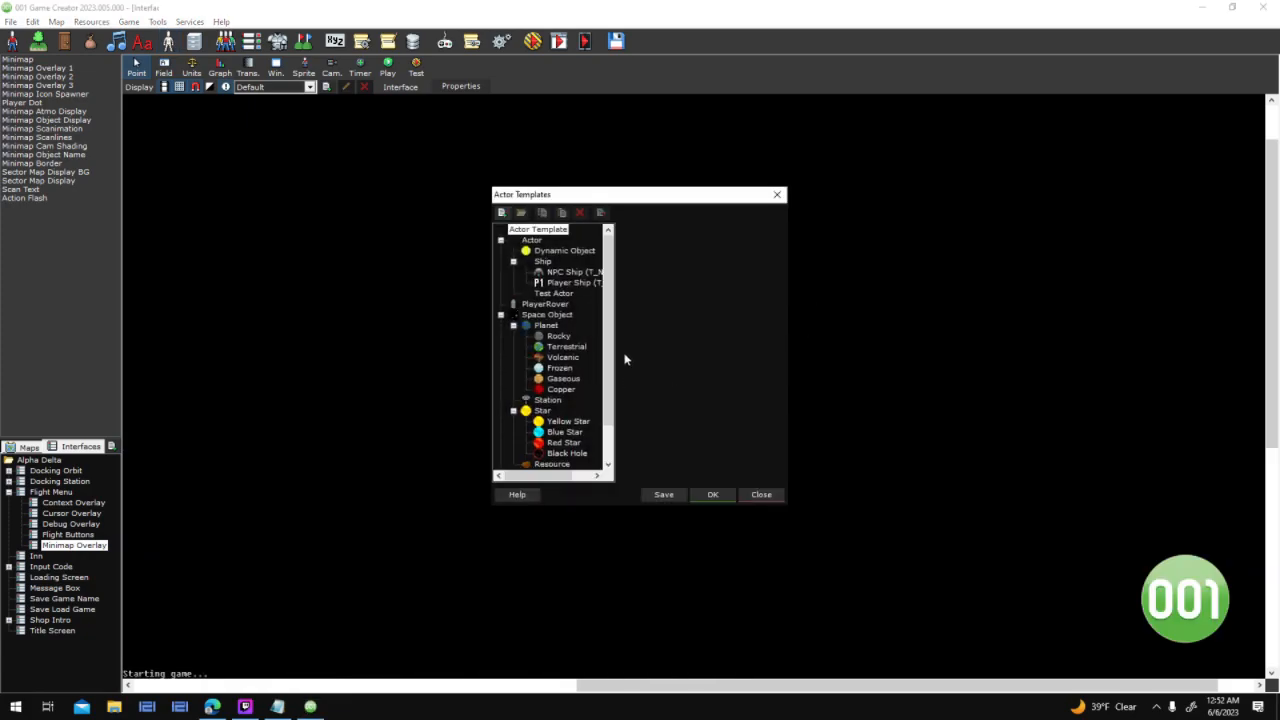
left_click(547, 314)
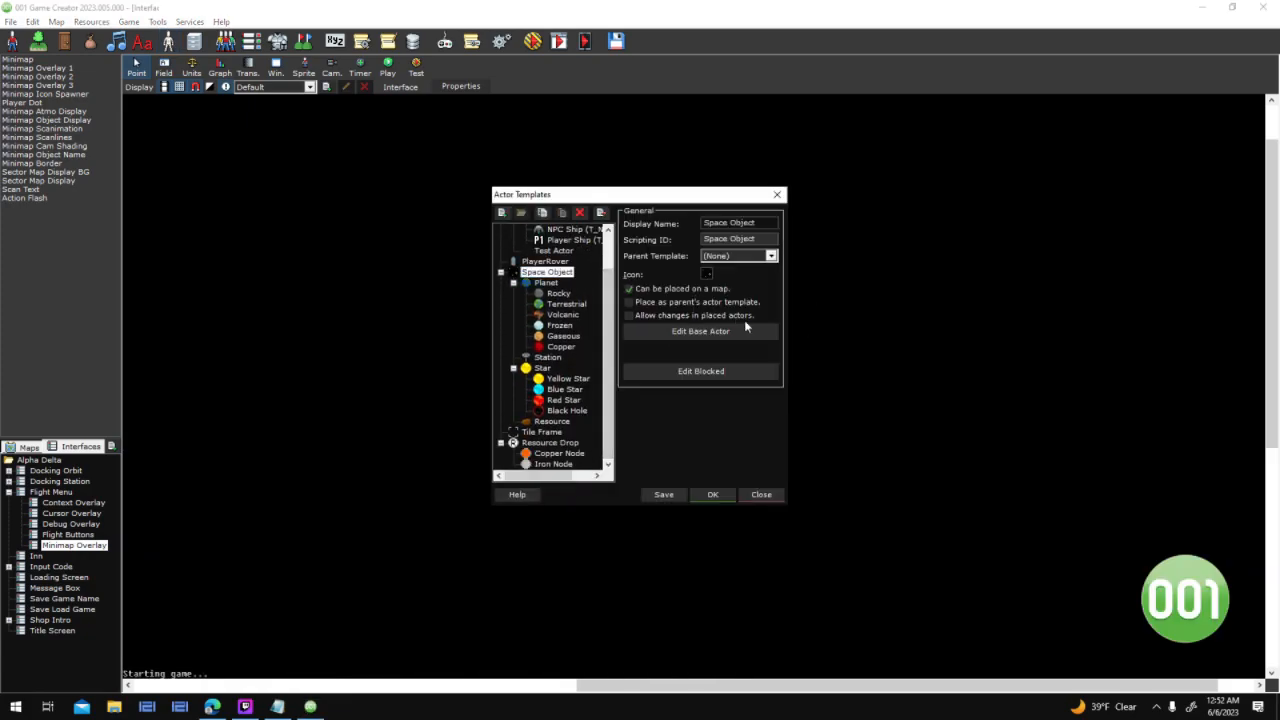
left_click(759, 336)
double_click(829, 237)
scroll(740, 354, "up", 2)
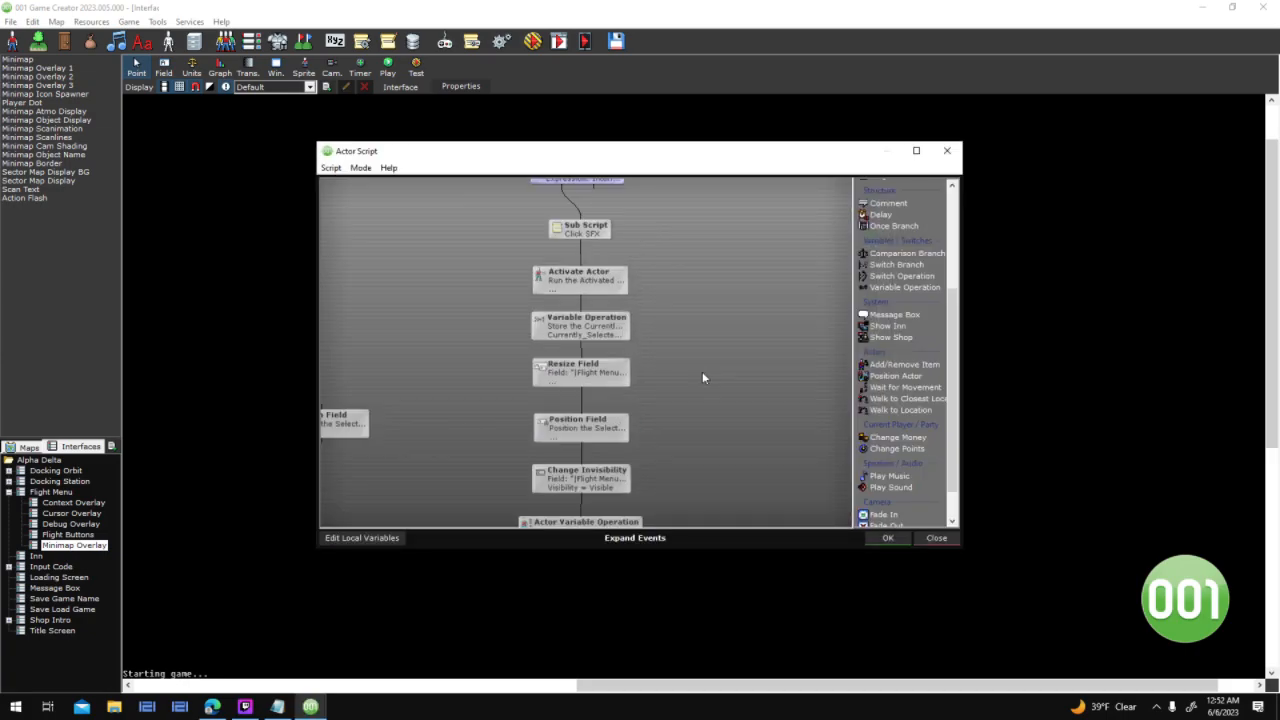
left_click(916, 152)
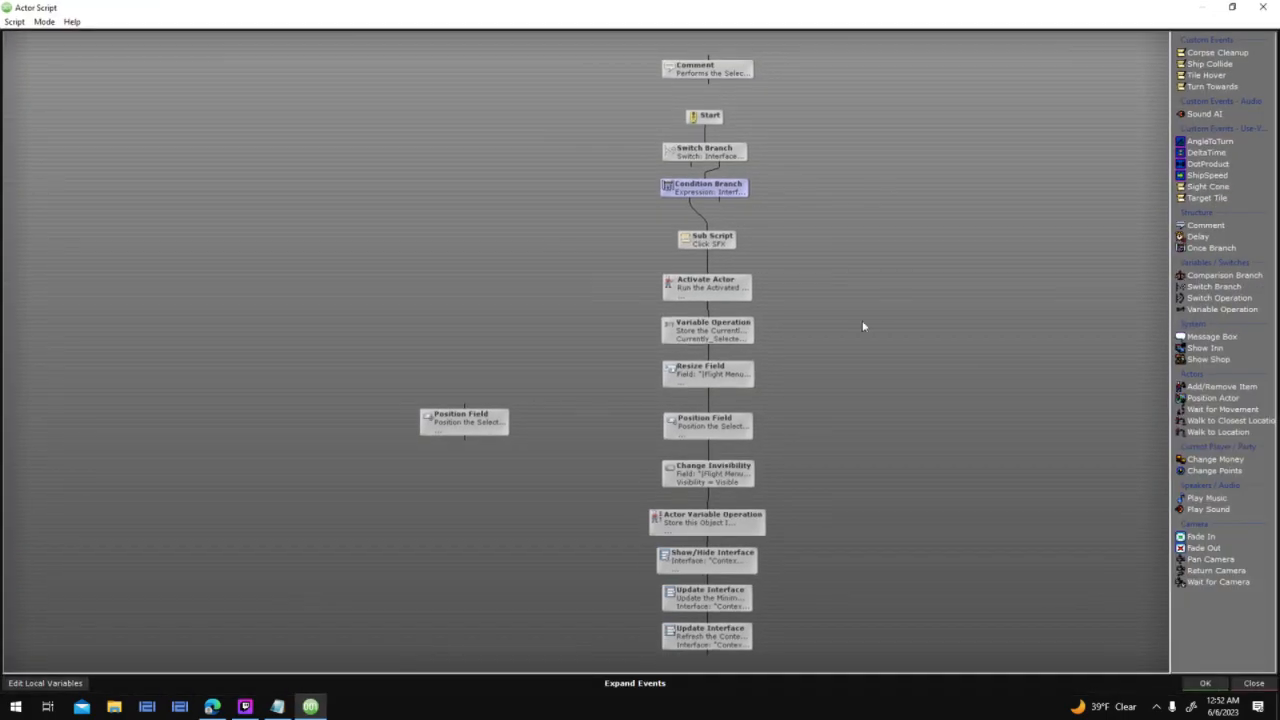
scroll(874, 255, "up", 2)
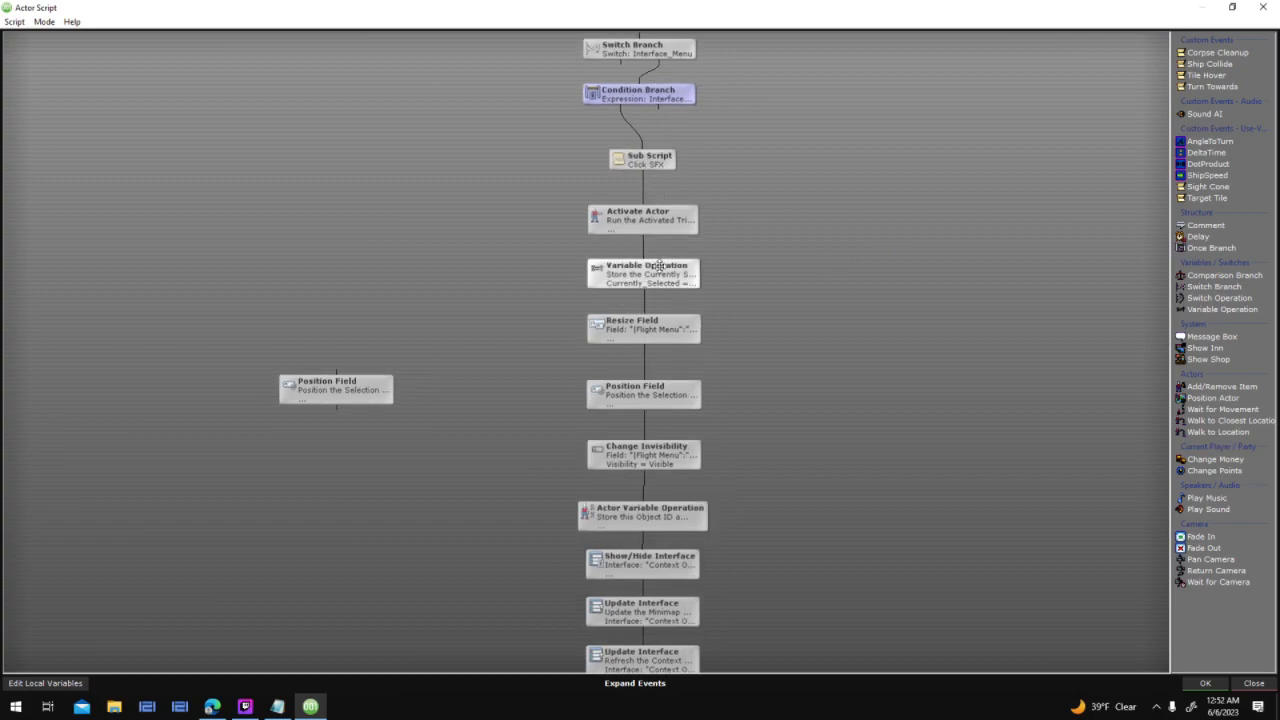
left_click_drag(745, 333, 525, 225)
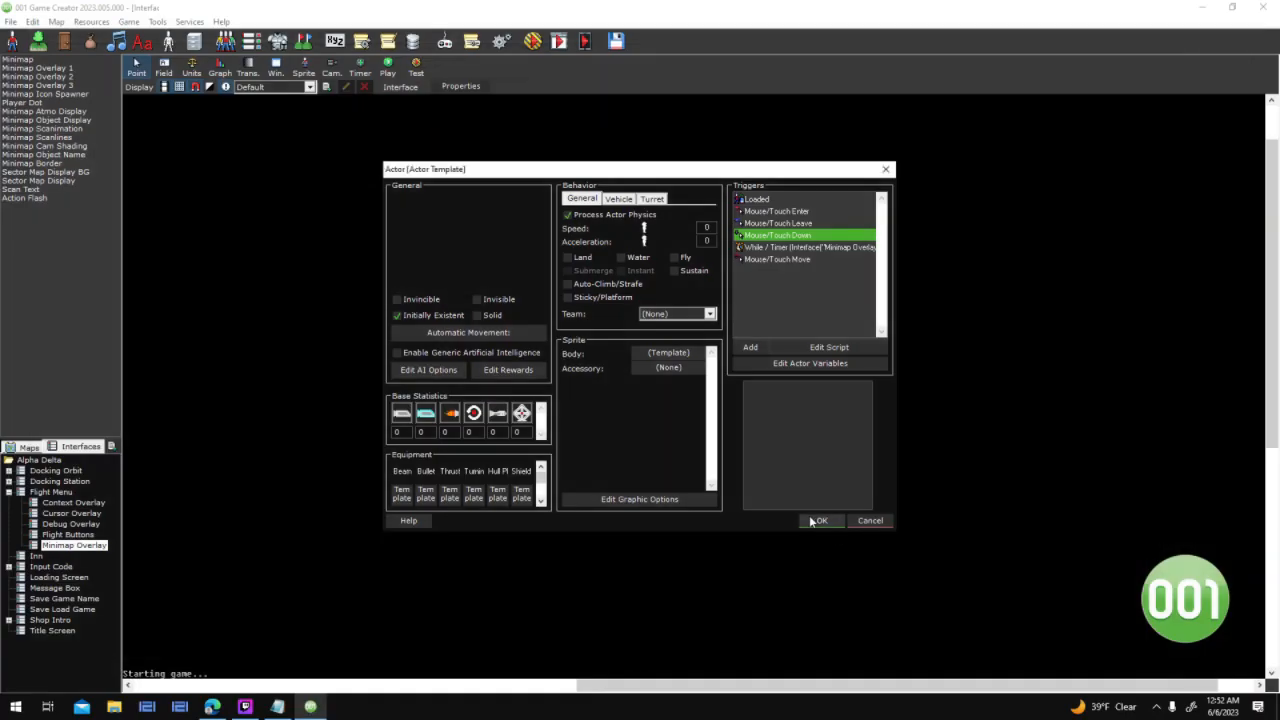
left_click(815, 520)
left_click(716, 496)
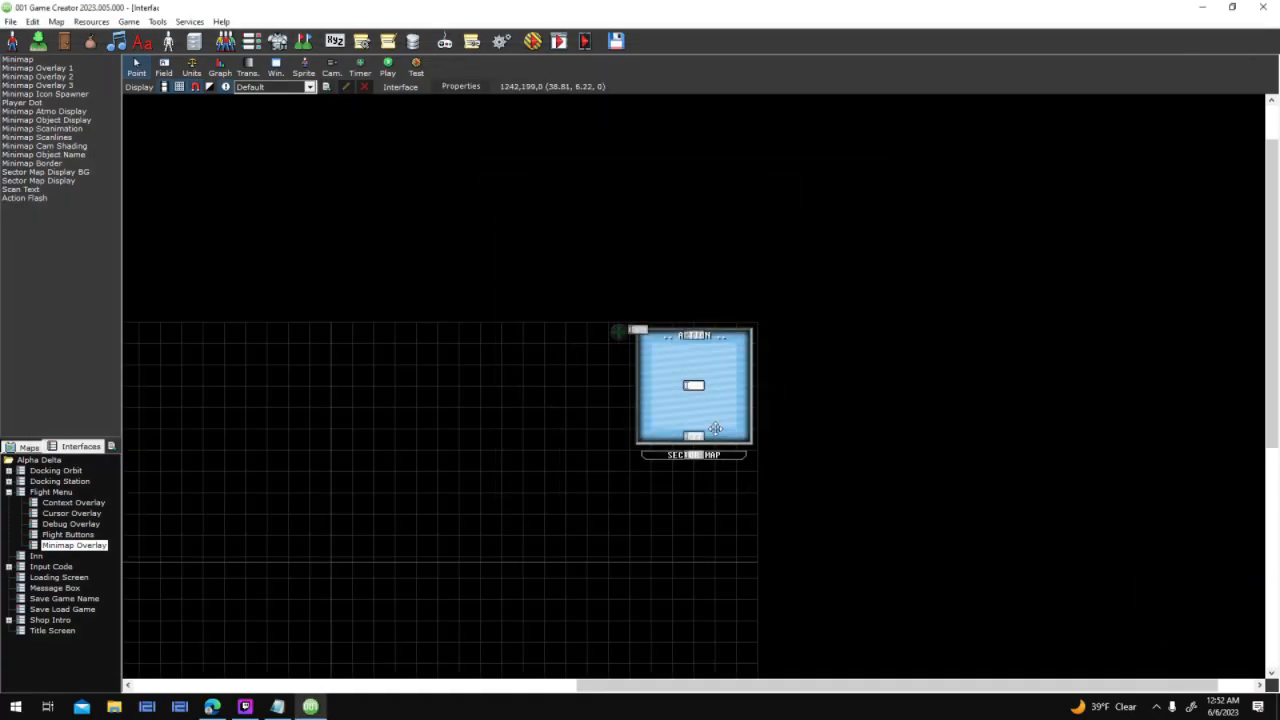
left_click(89, 119)
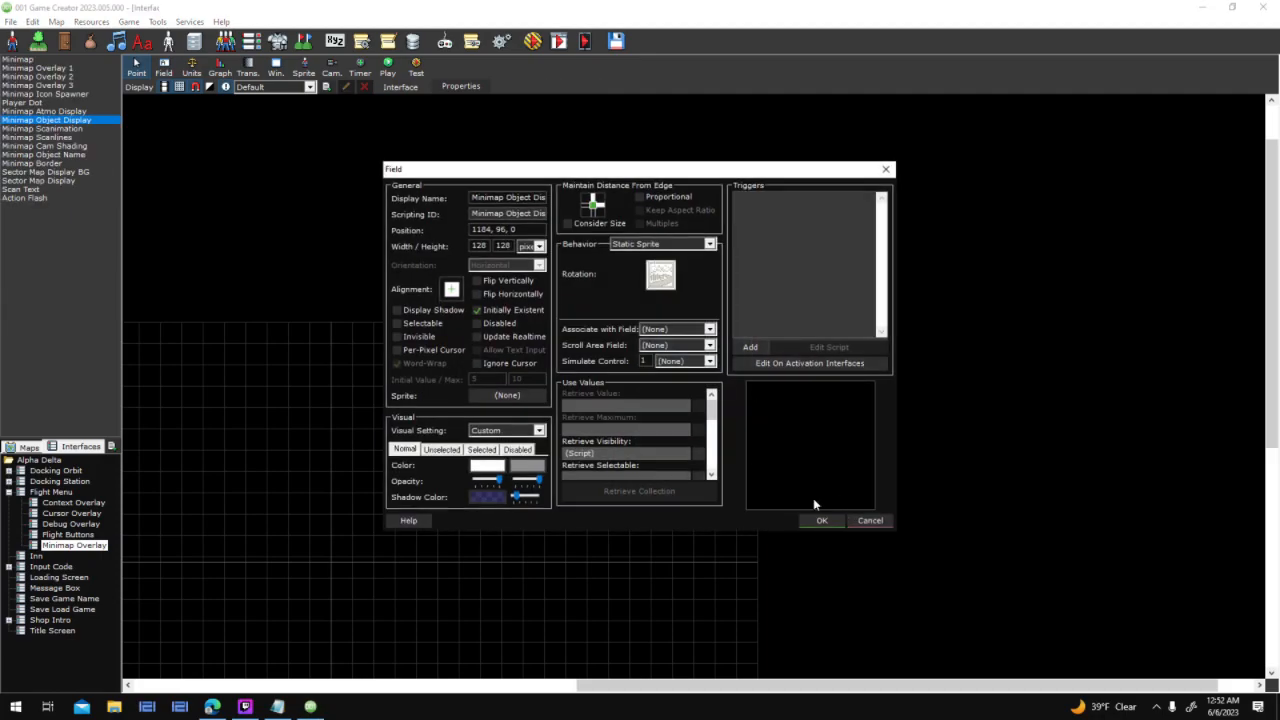
left_click(864, 521)
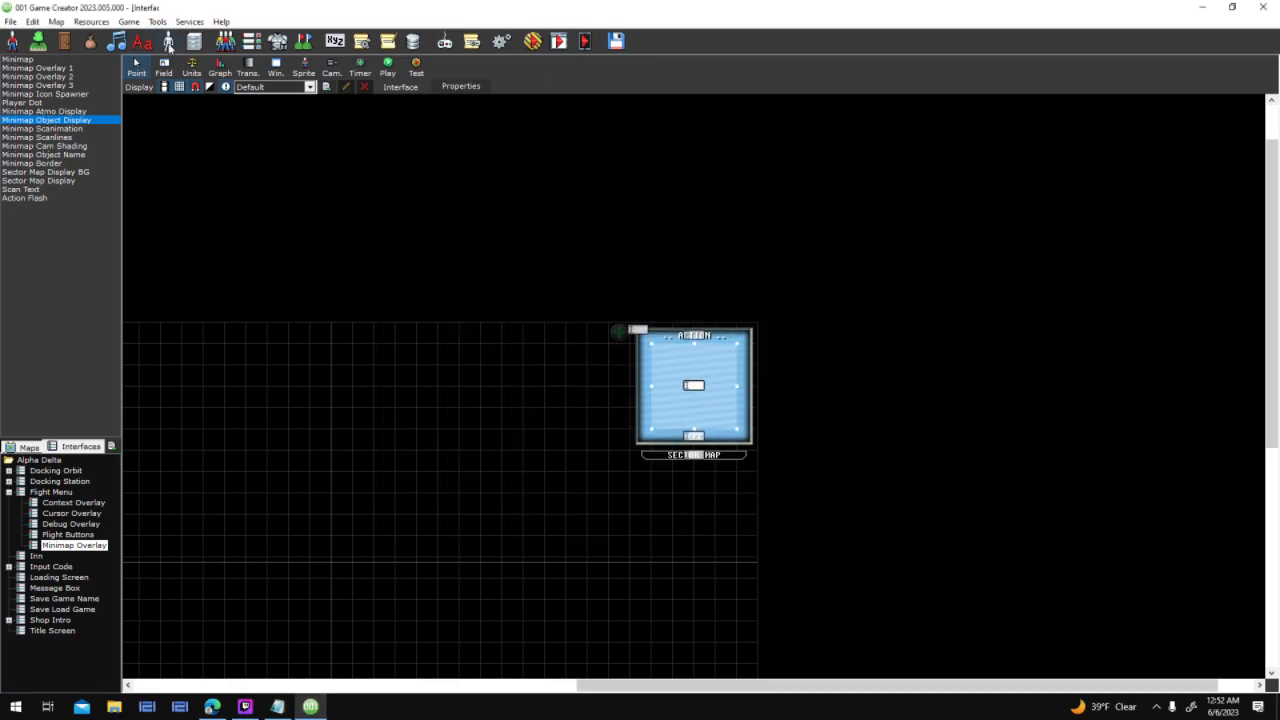
Examine the Position Field and Actor Variable Operation events in Space Object's Mouse/Touch Down script, and open its While / Timer trigger script
left_click(168, 44)
left_click(570, 315)
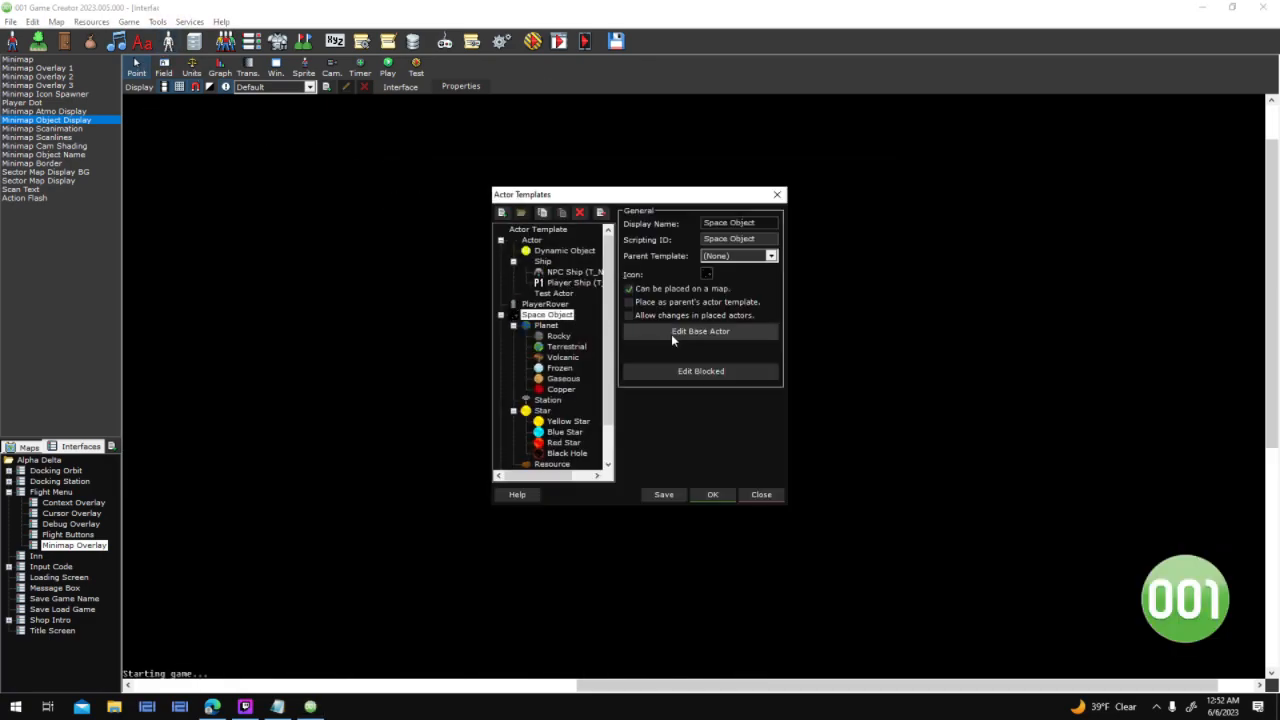
left_click(679, 335)
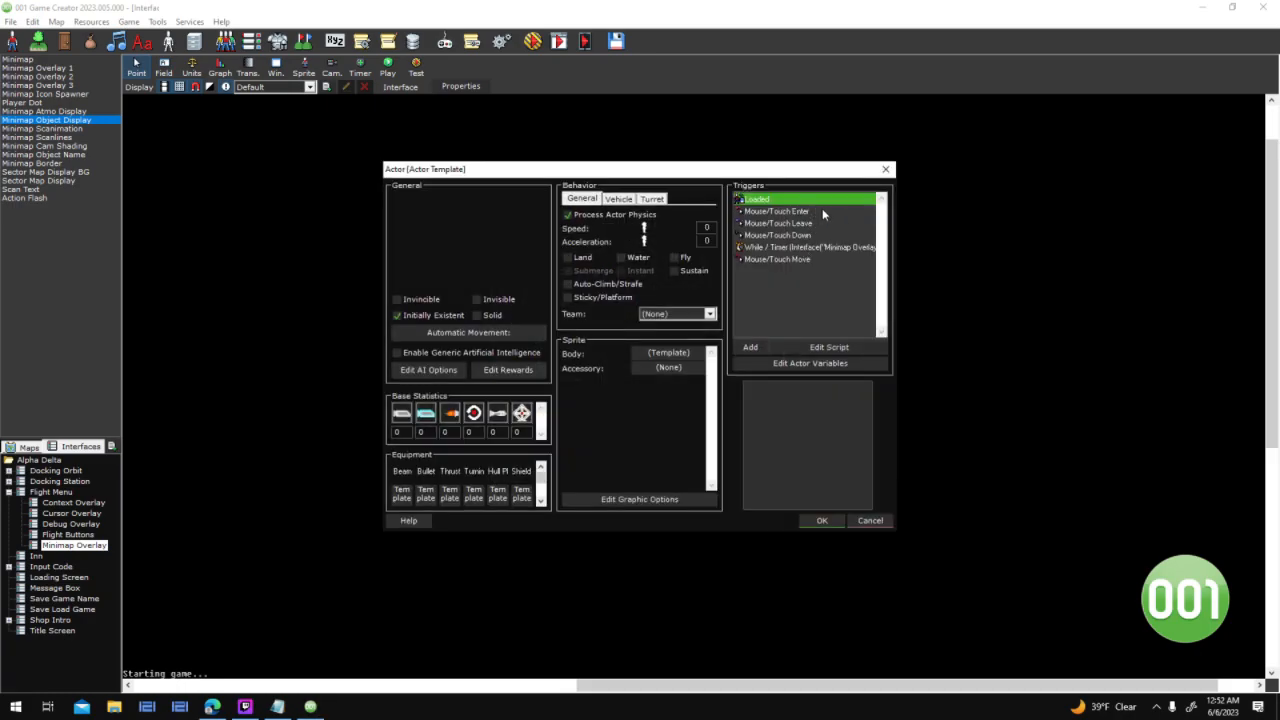
double_click(810, 235)
scroll(681, 262, "up", 5)
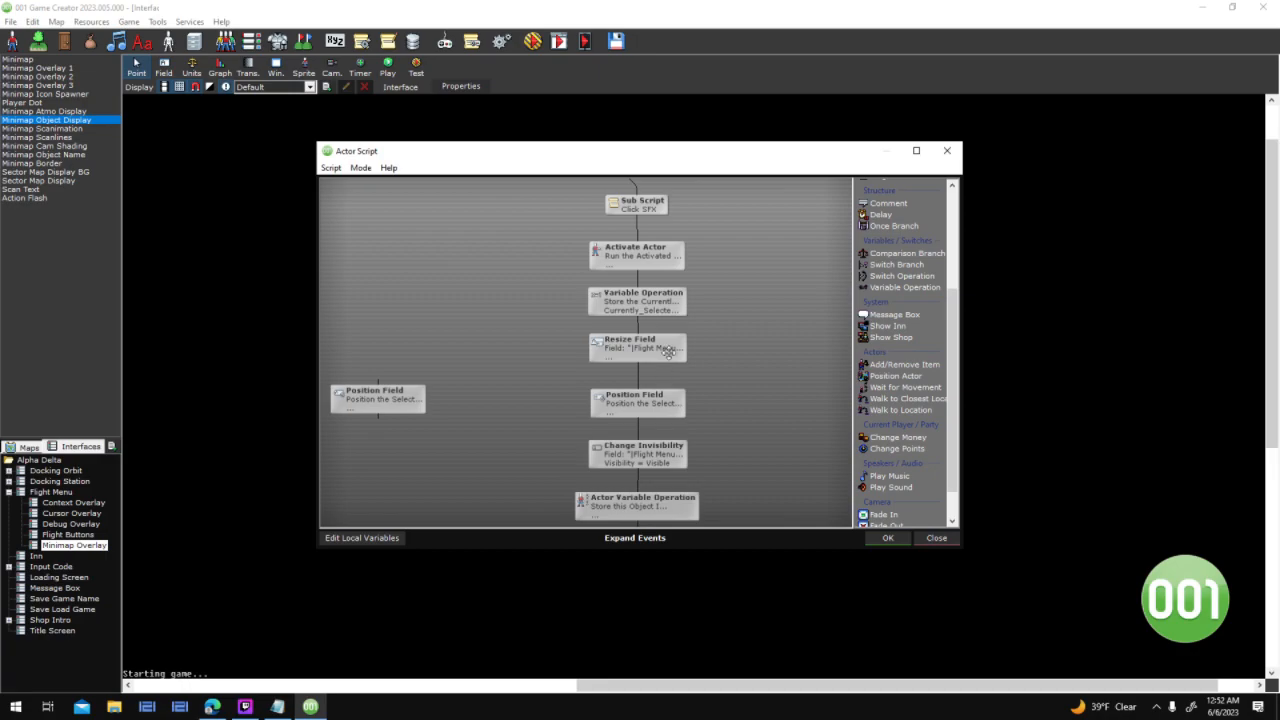
left_click(668, 405)
scroll(668, 405, "down", 3)
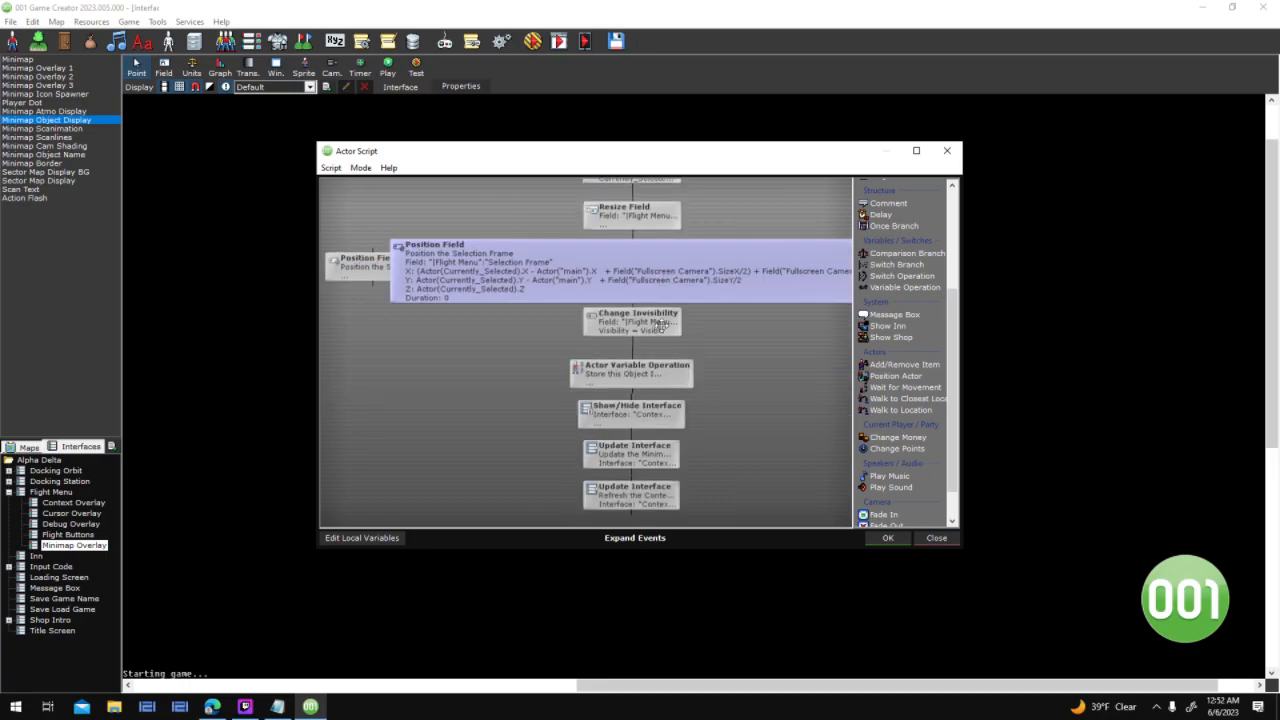
left_click(674, 374)
scroll(674, 374, "down", 2)
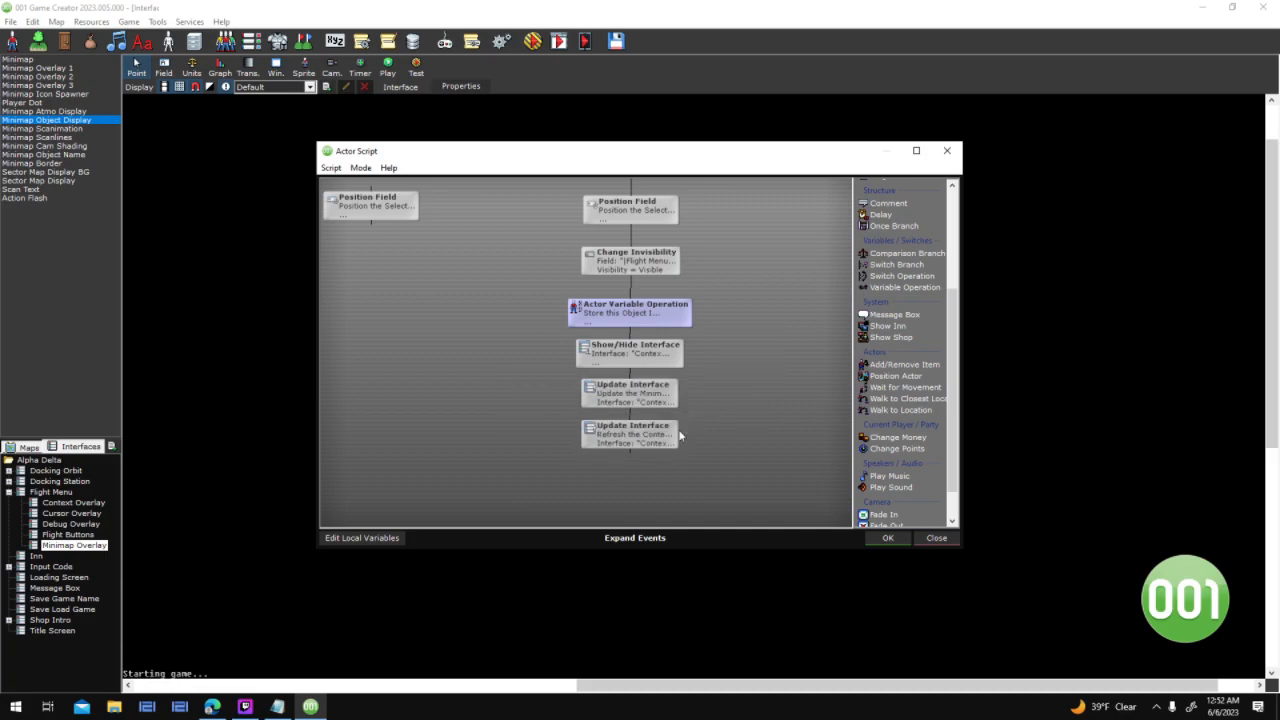
scroll(732, 312, "up", 10)
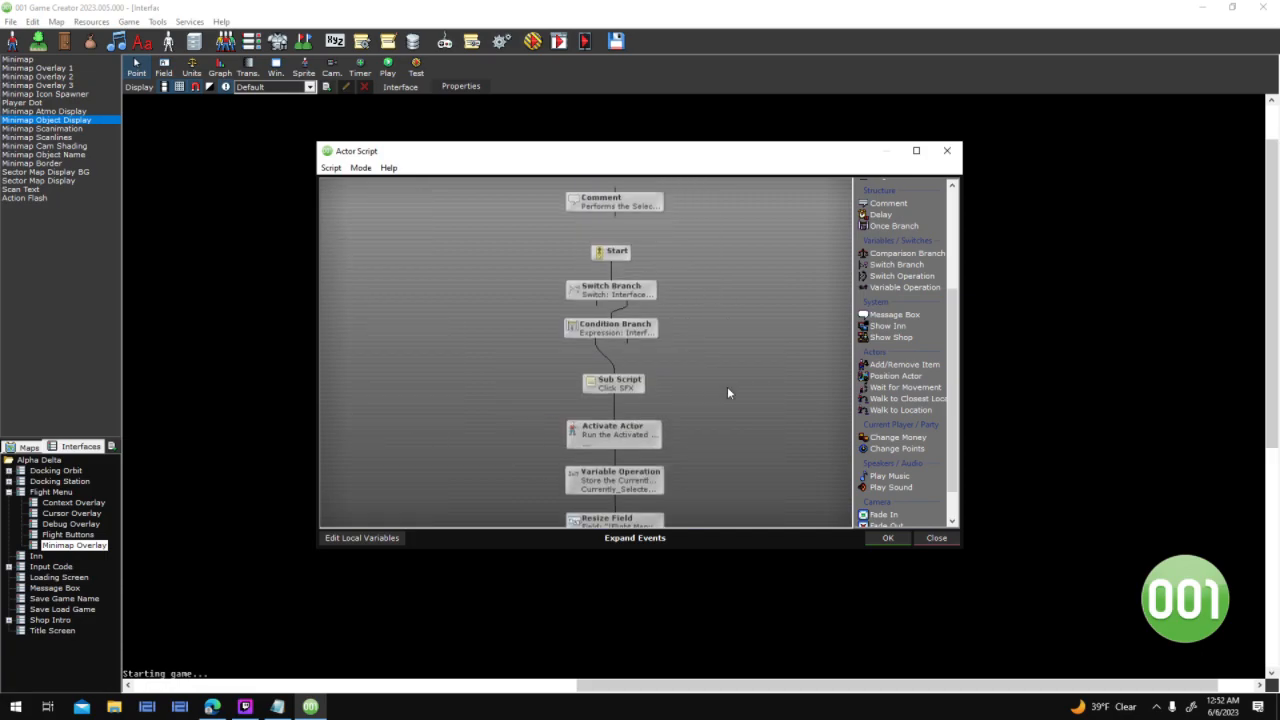
left_click(940, 539)
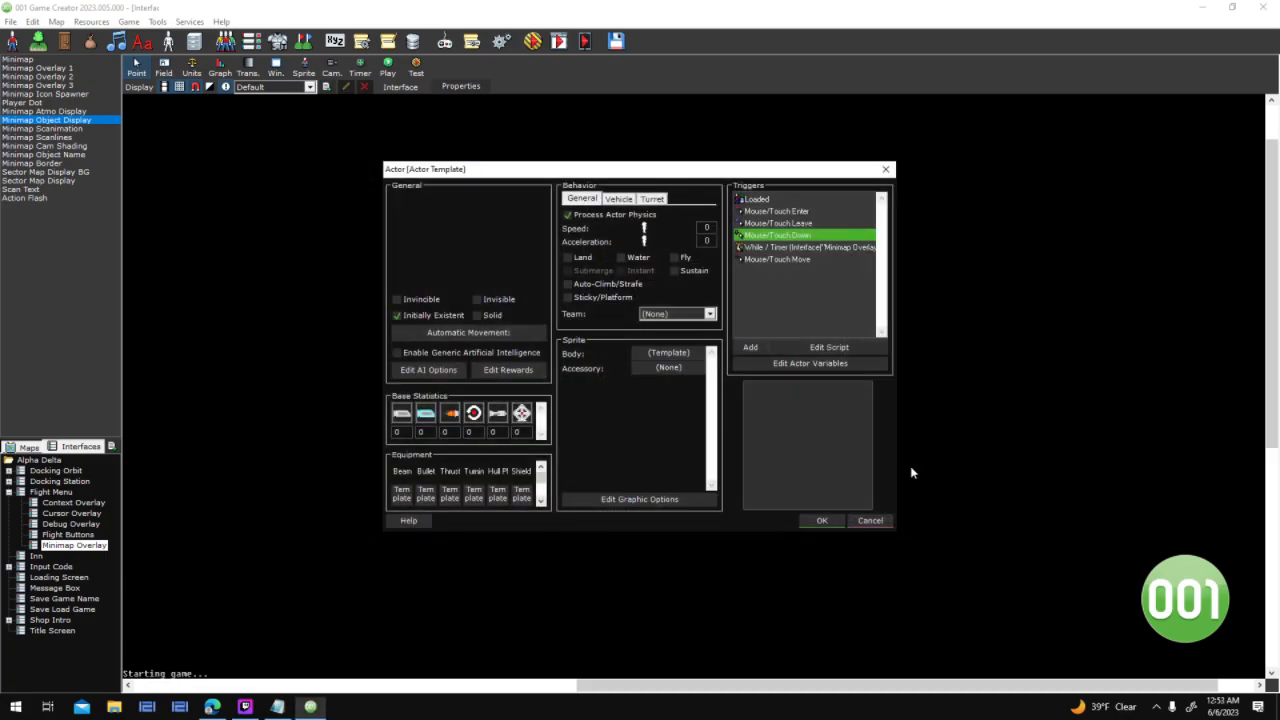
double_click(843, 249)
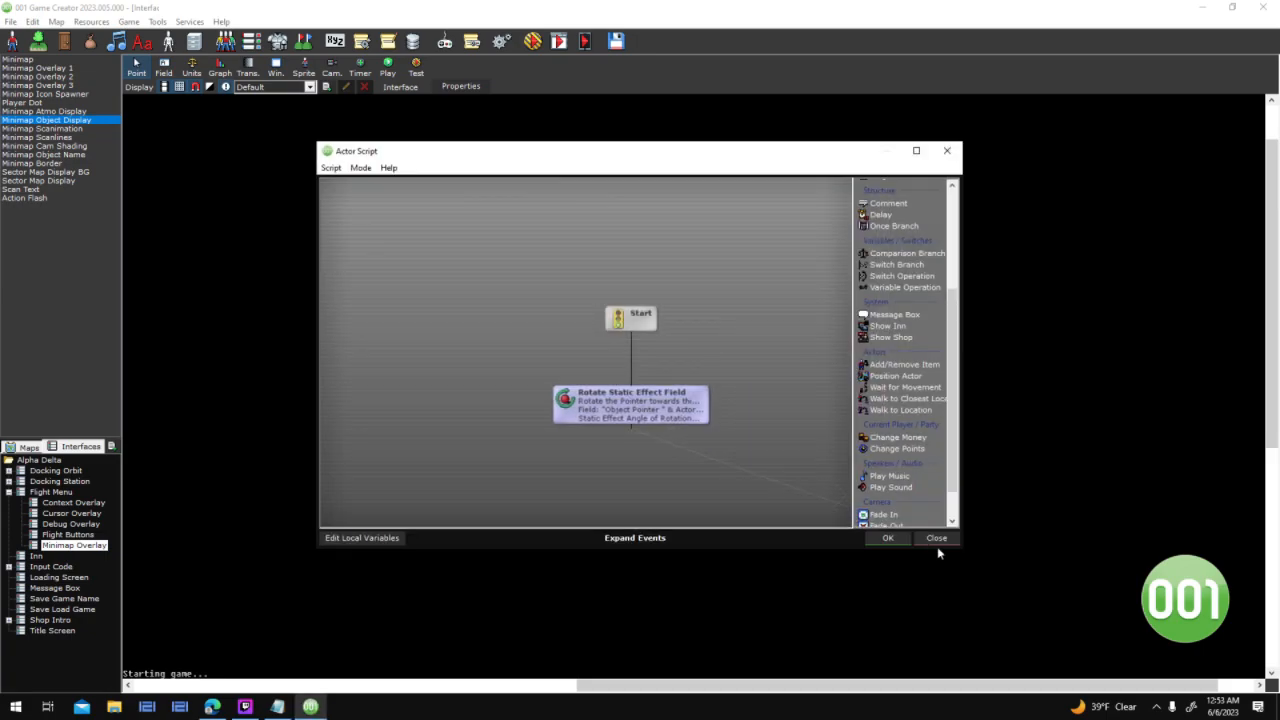
Examine Space Object's Mouse/Touch Enter and neighbouring trigger scripts, and close the base actor and the actor templates
left_click(937, 541)
double_click(812, 213)
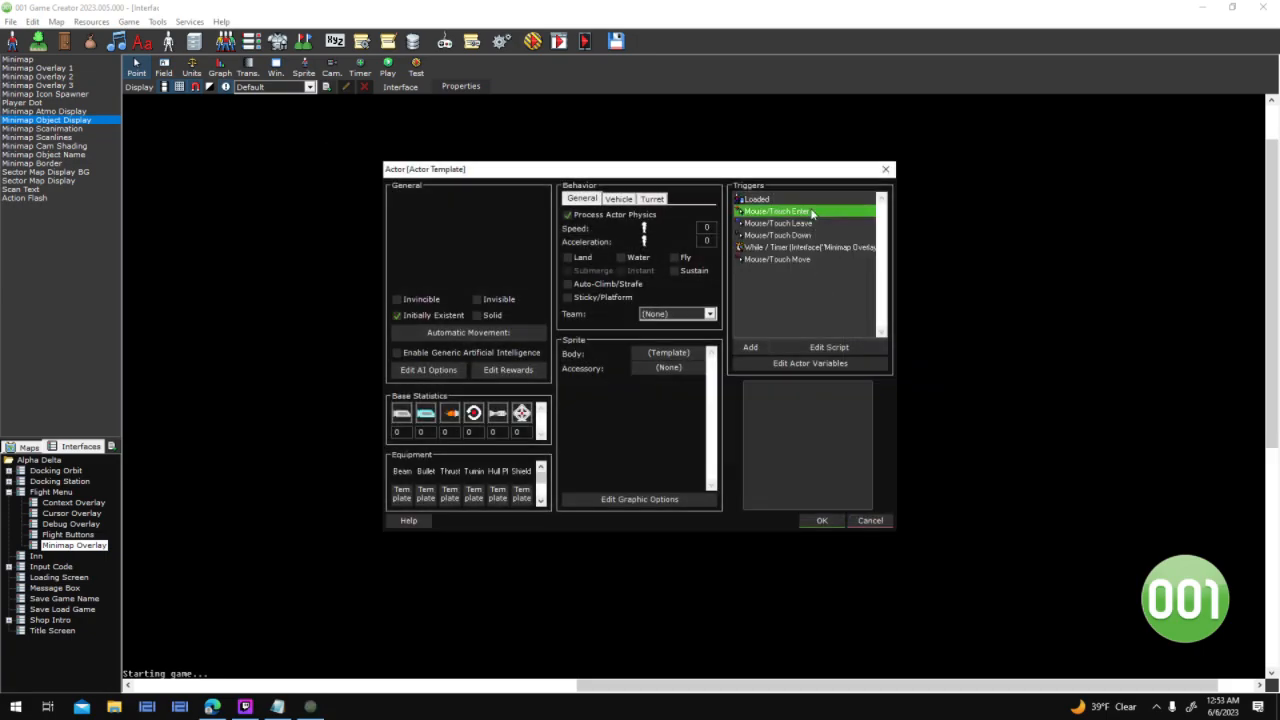
mouse_move(594, 372)
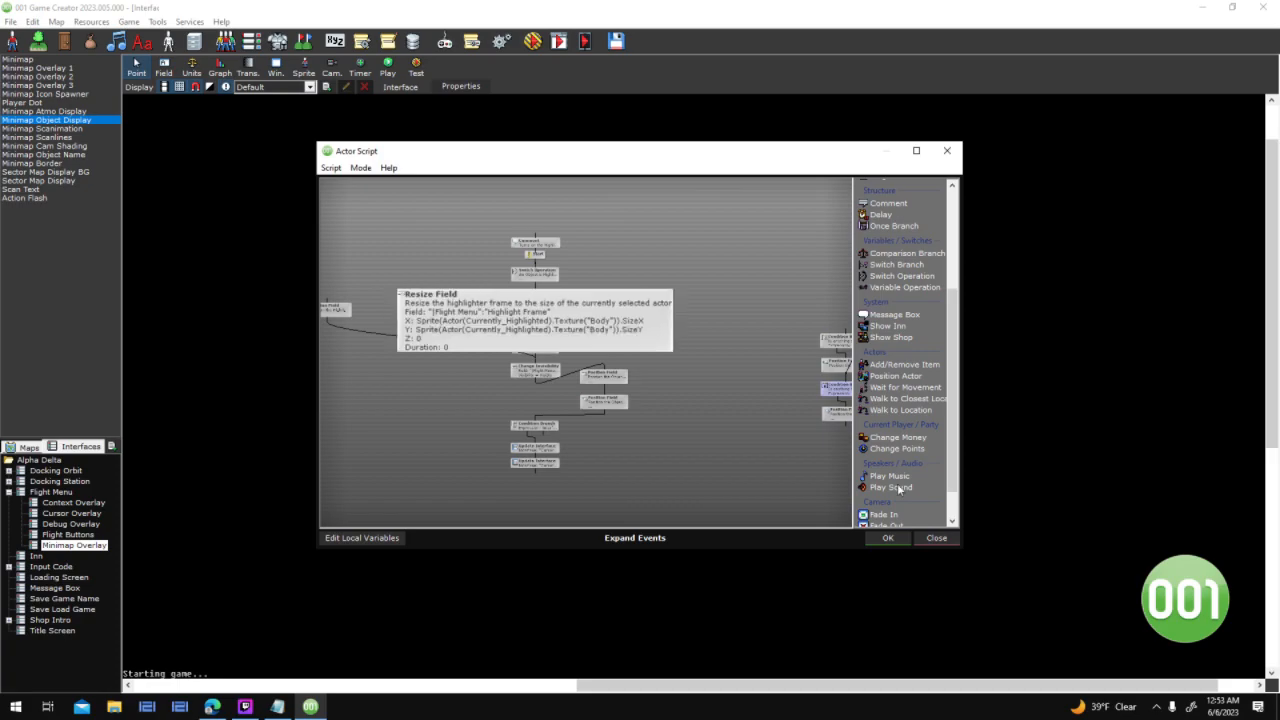
left_click(936, 539)
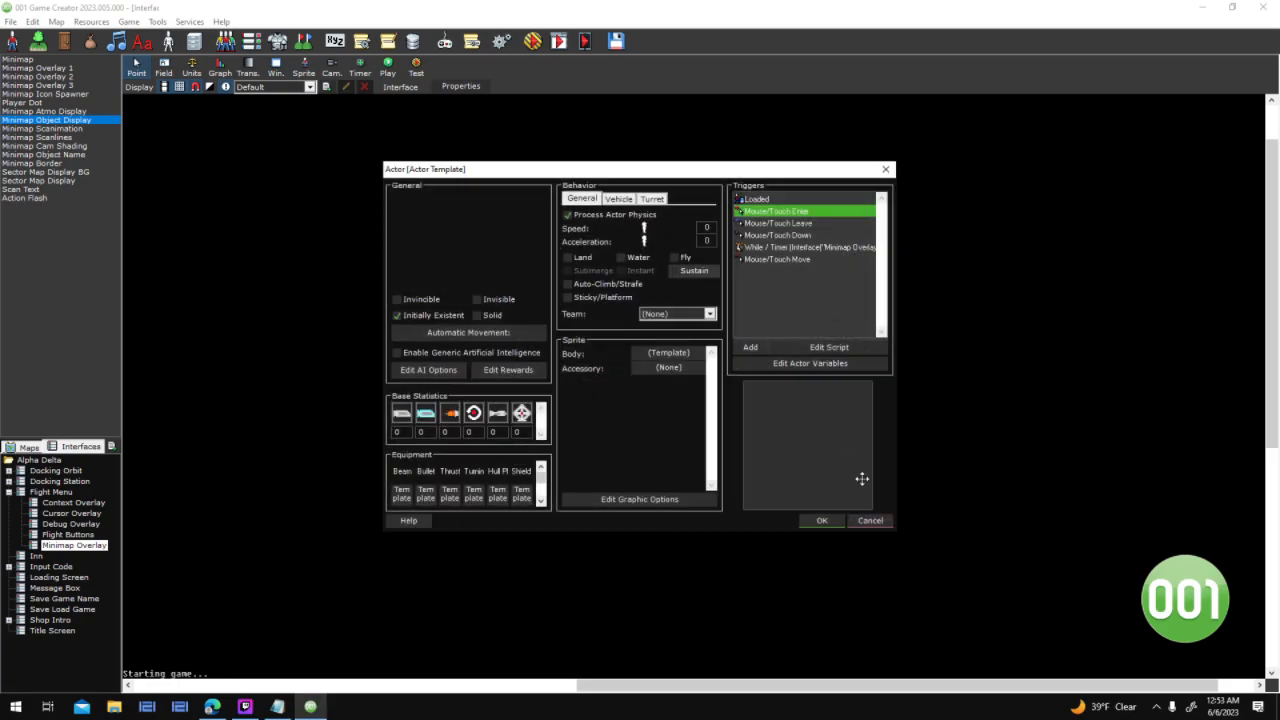
double_click(826, 224)
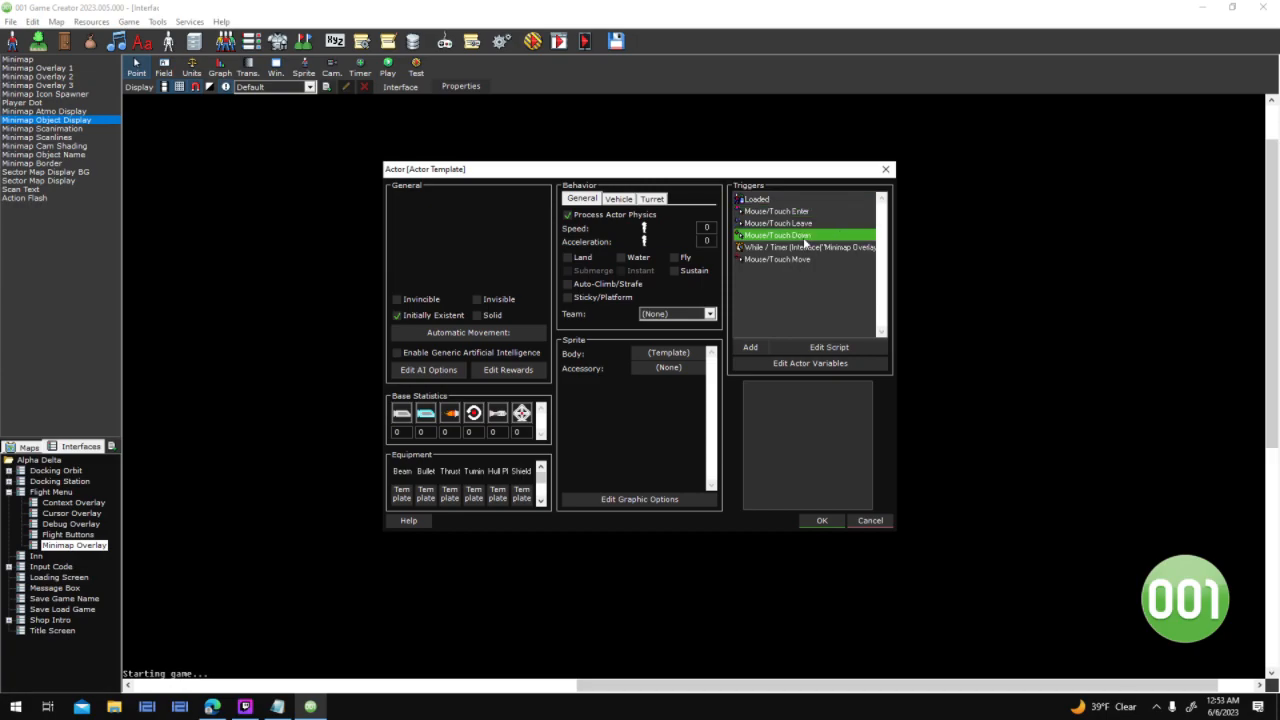
left_click(937, 538)
left_click(877, 523)
left_click(712, 496)
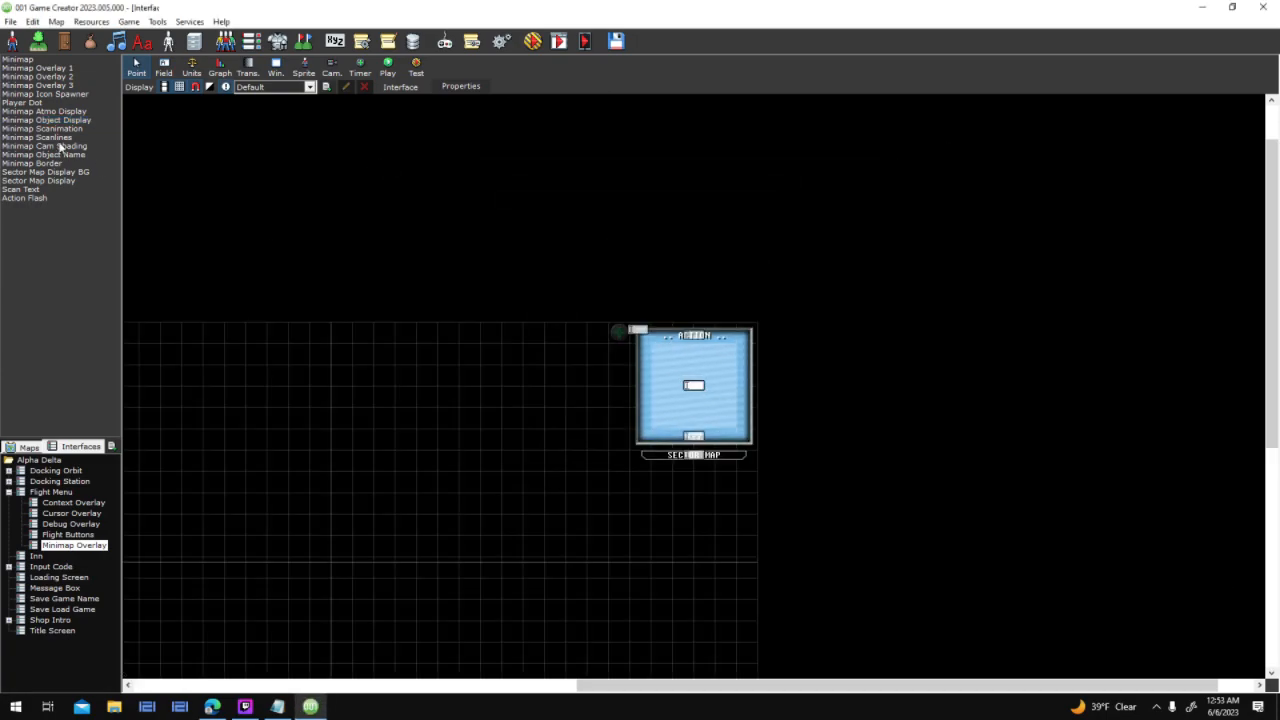
Delete the events in Minimap Object Display's Retrieve Width and Retrieve Height scripts, leaving only Start in each
left_click(106, 121)
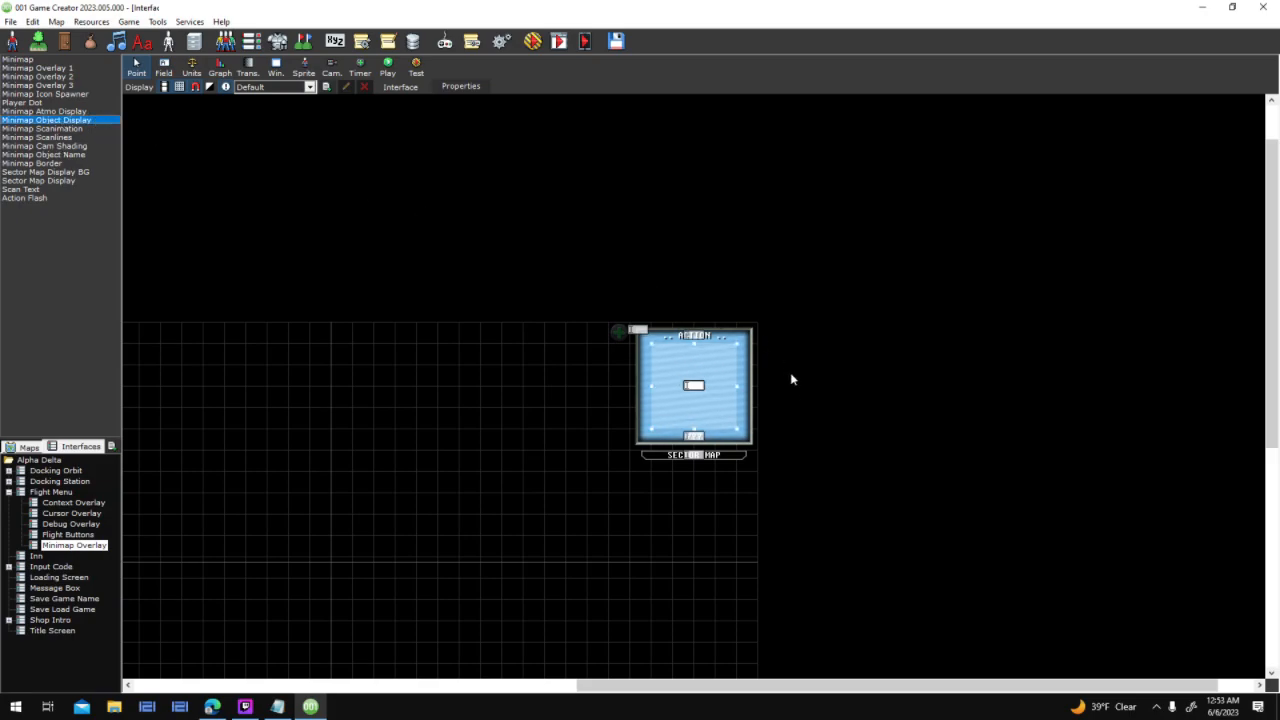
double_click(718, 383)
left_click_drag(715, 421, 716, 443)
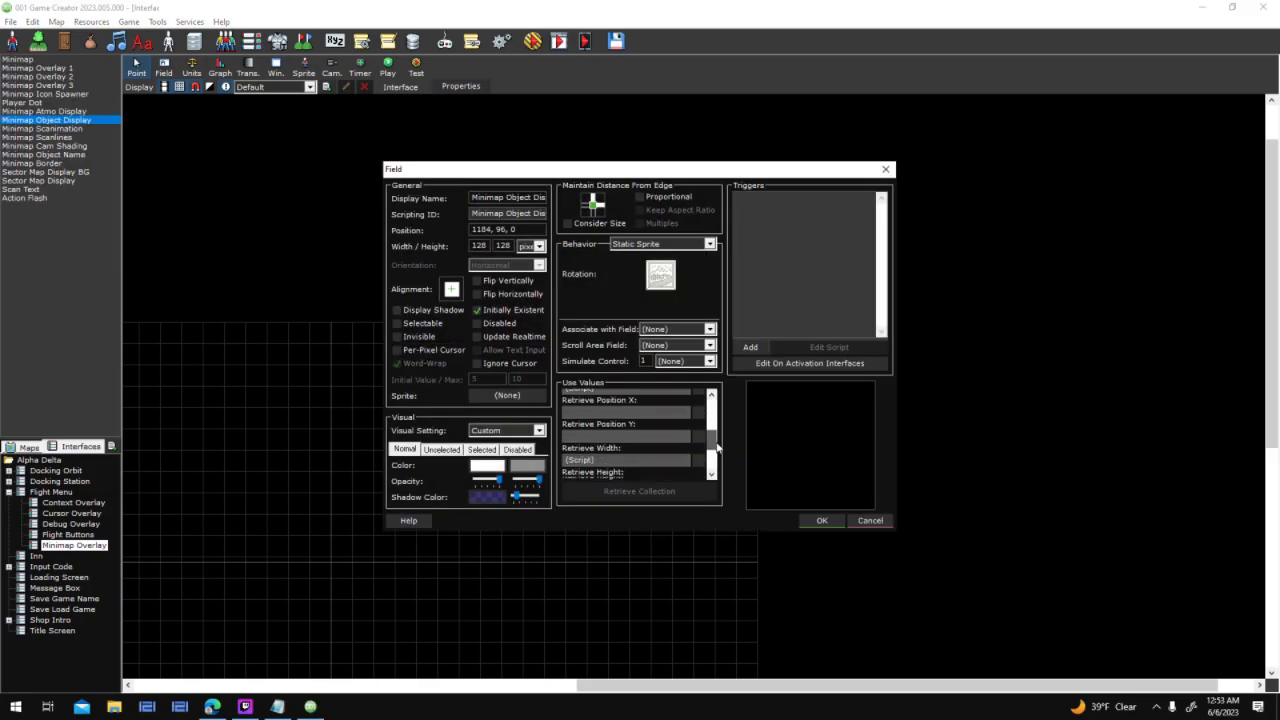
scroll(699, 430, "down", 2)
double_click(699, 430)
left_click_drag(786, 260, 400, 468)
key("Delete")
left_click(868, 541)
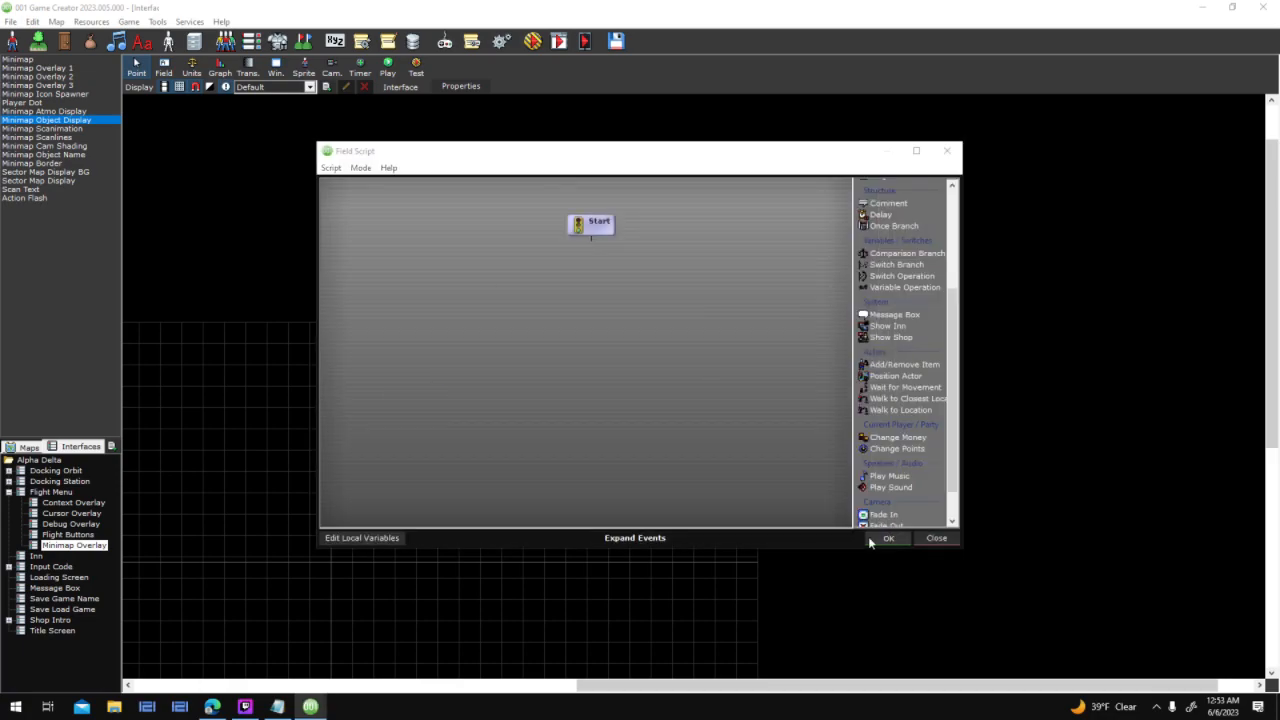
left_click(608, 394)
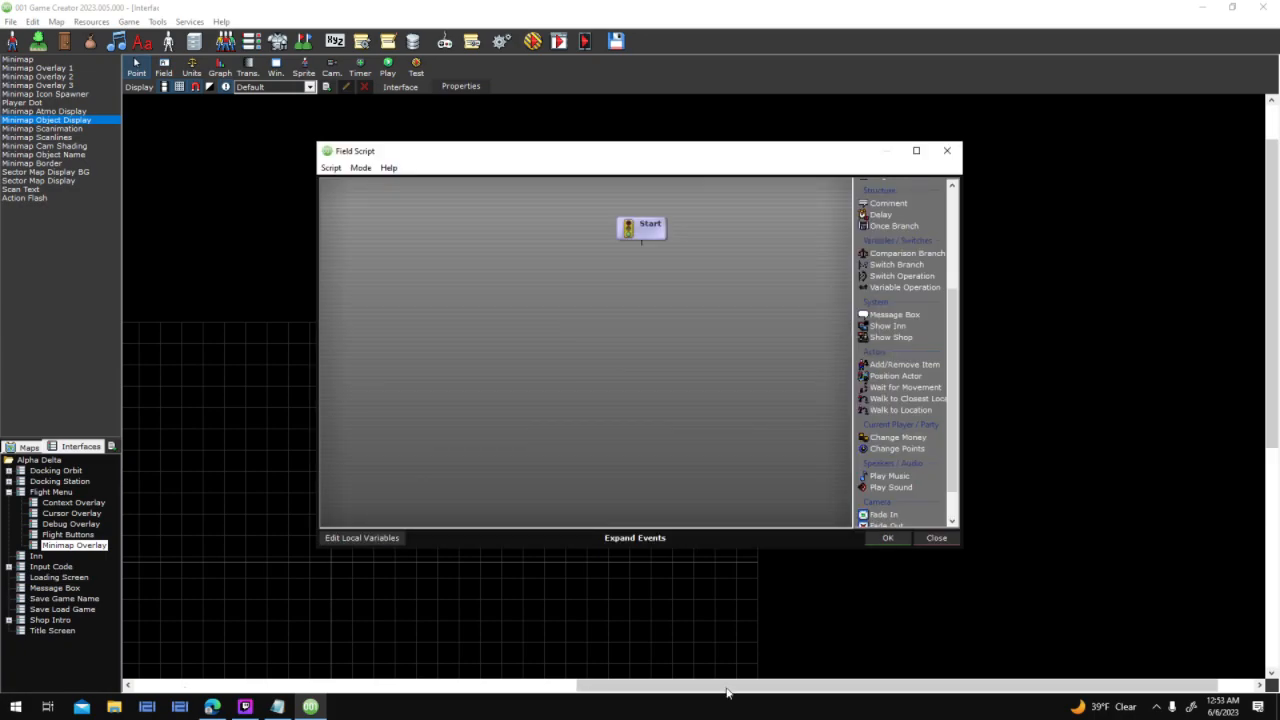
left_click(887, 537)
left_click(618, 391)
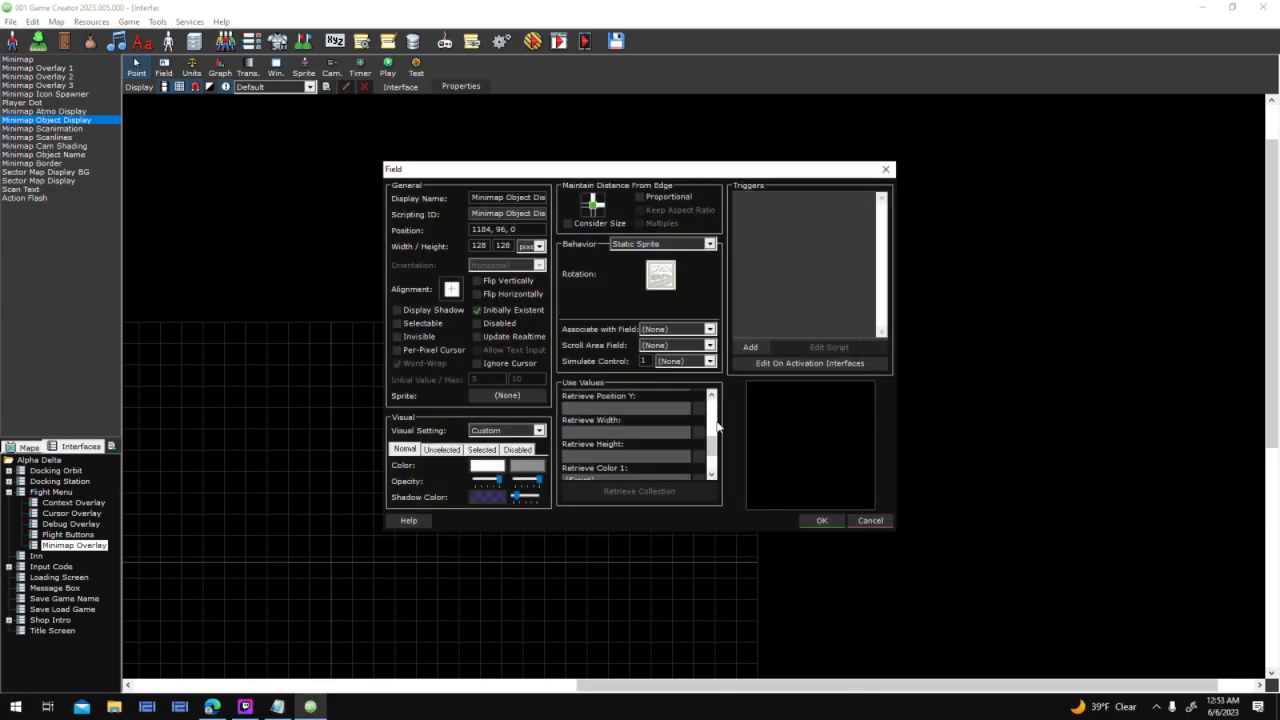
Check Minimap Object Display's Retrieve Sprite script and apply the field's changes
scroll(714, 433, "up", 3)
left_click(699, 457)
left_click_drag(571, 284, 566, 287)
left_click(887, 538)
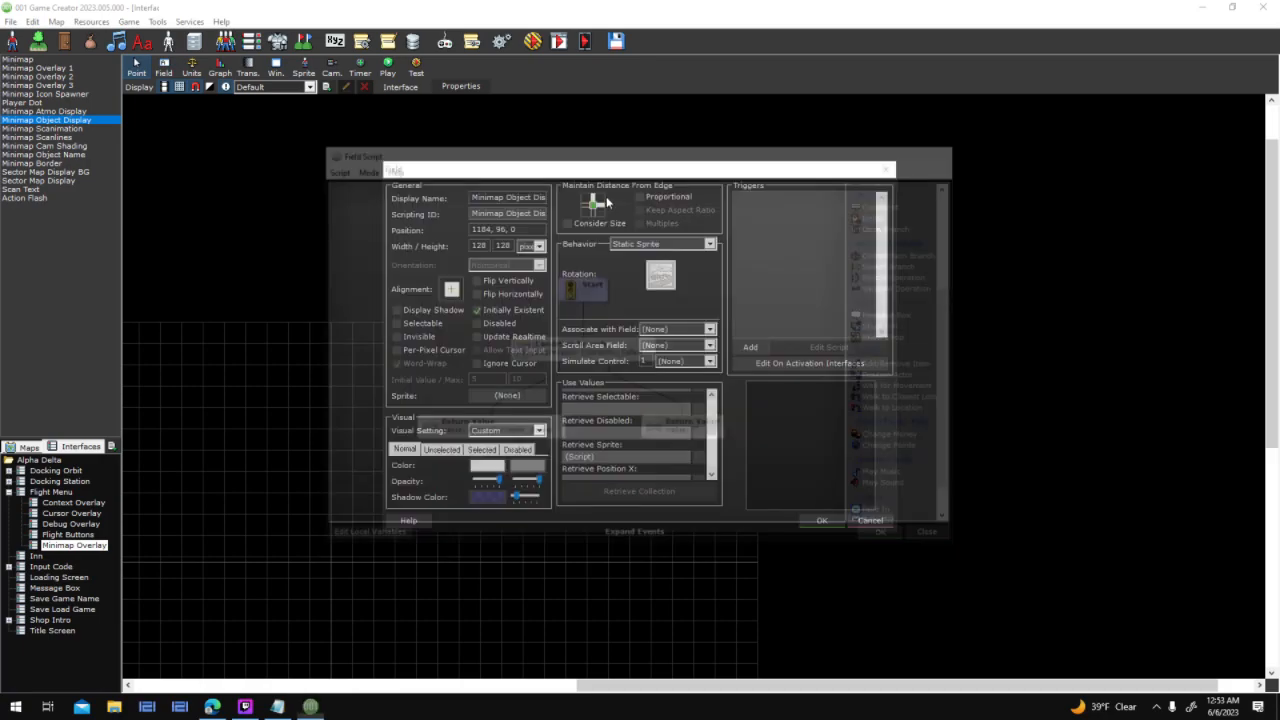
left_click(820, 520)
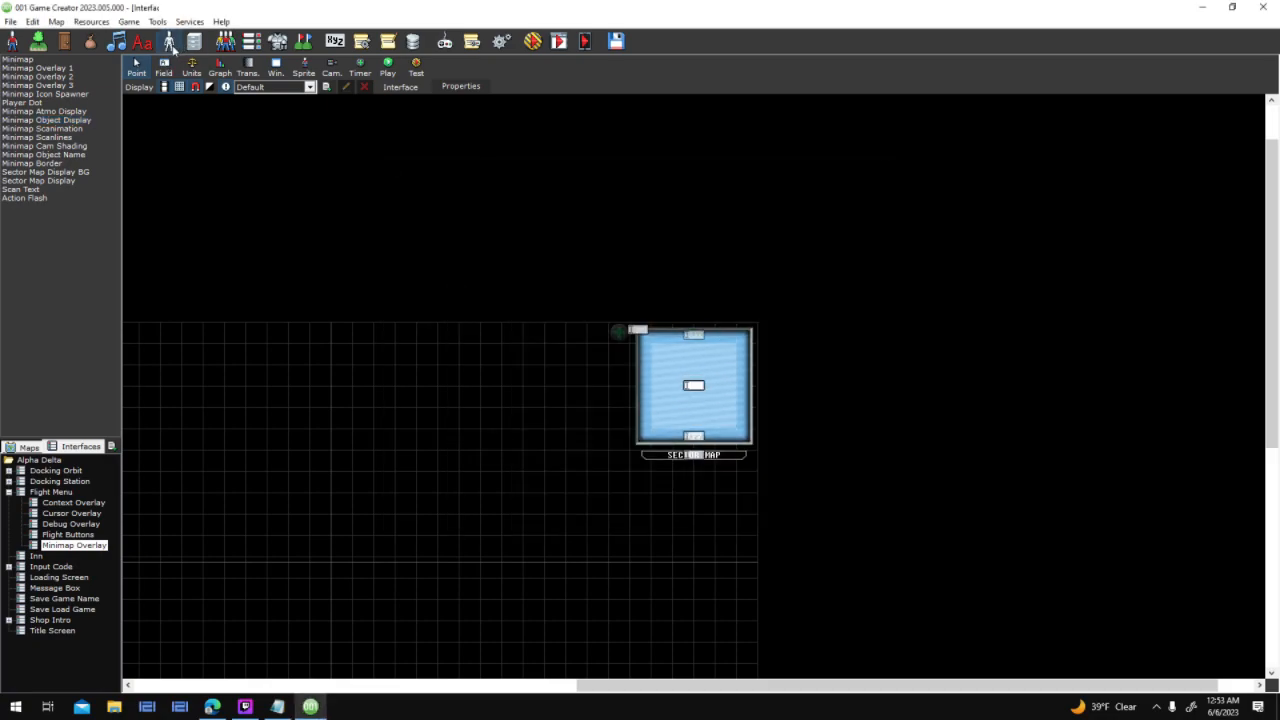
Open Space Object's Mouse/Touch Down script in a maximized window and paste in the Actor Template Branch with its Return Value events
left_click(170, 44)
left_click(573, 317)
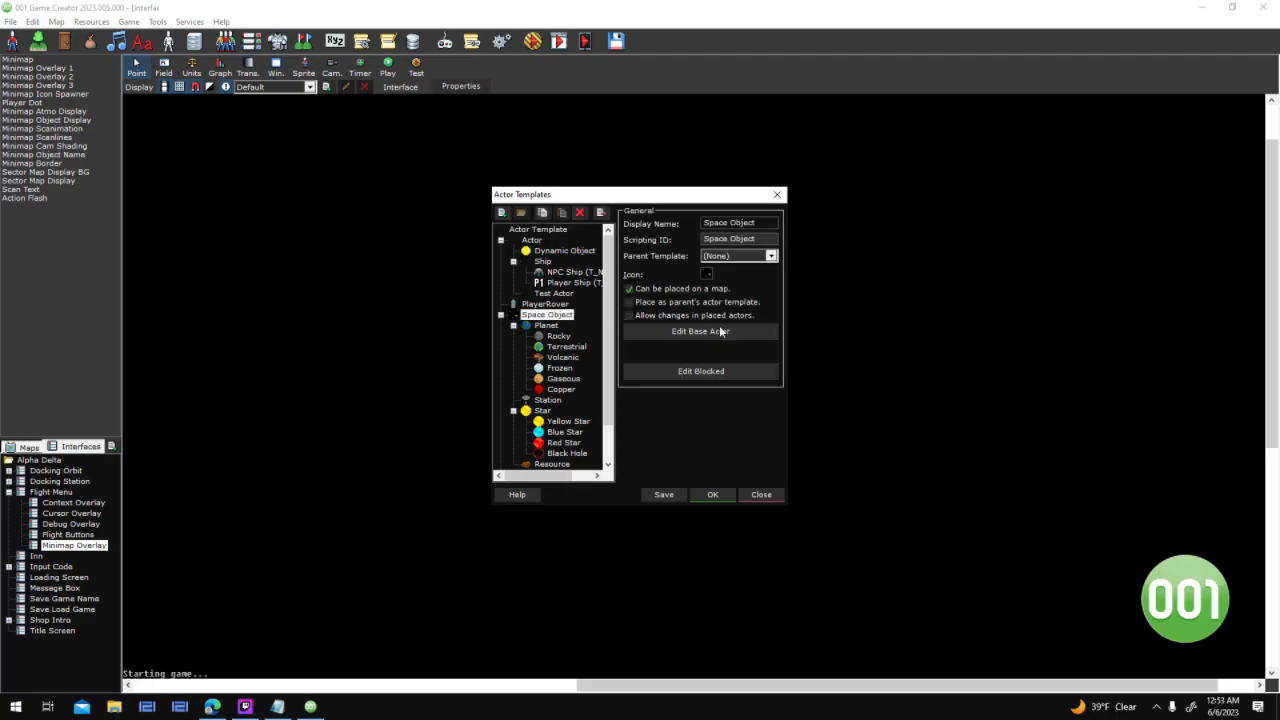
left_click(725, 331)
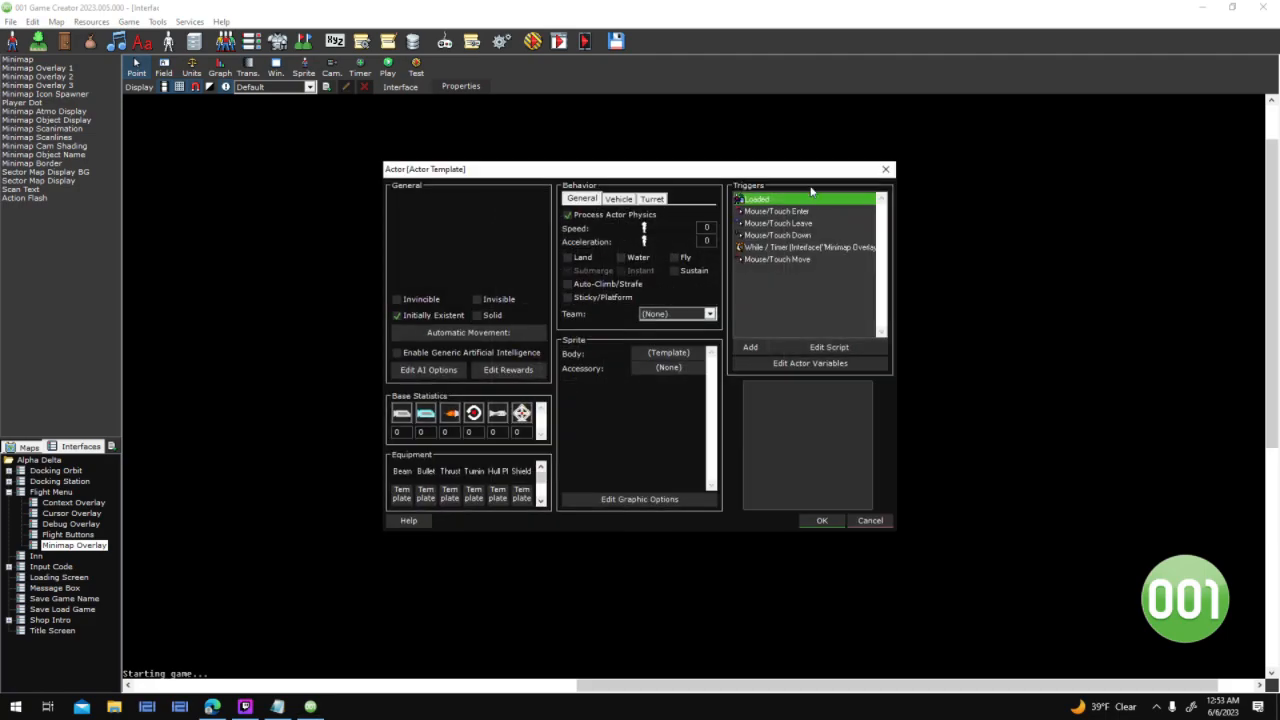
left_click_drag(810, 173, 998, 174)
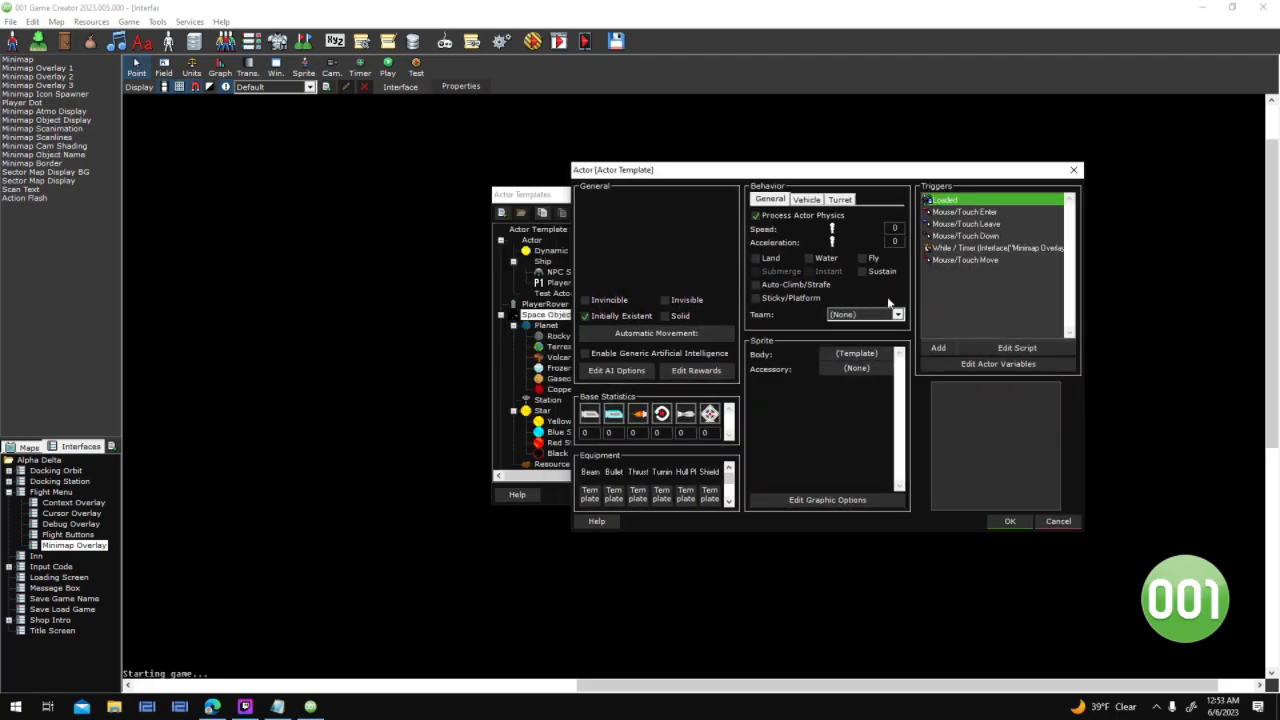
double_click(1001, 237)
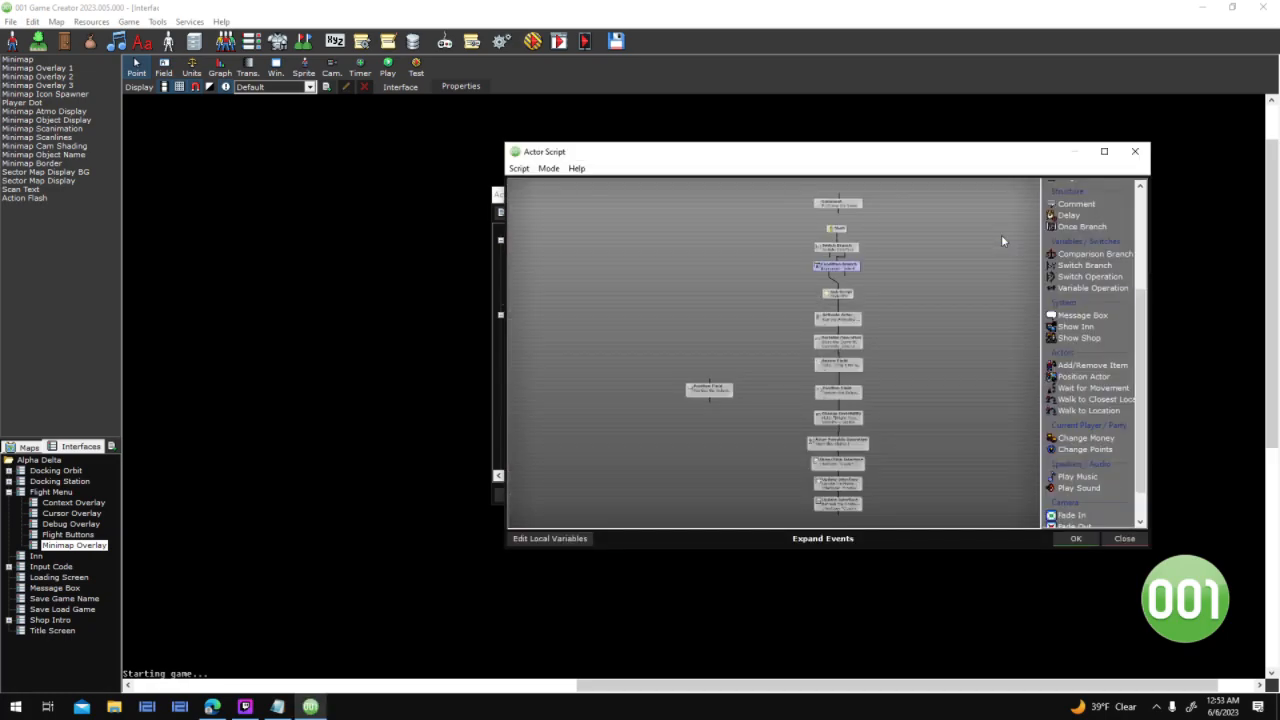
left_click(1104, 151)
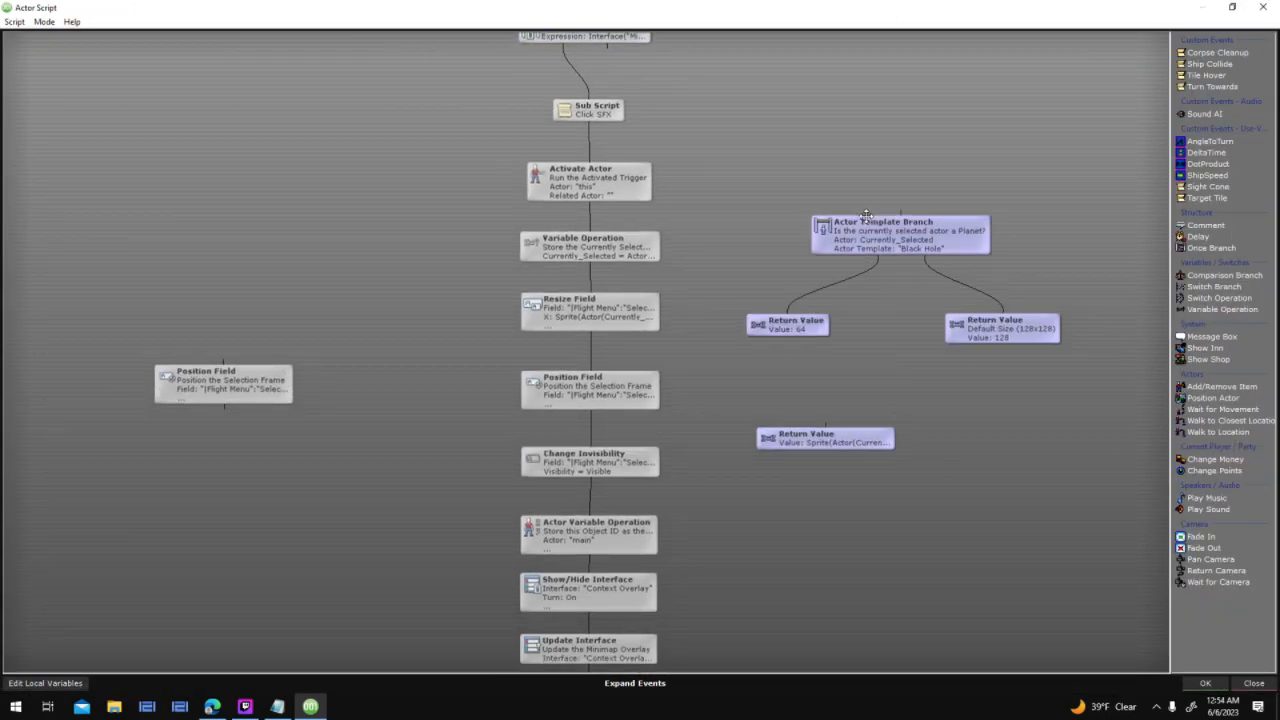
Check the pasted Black Hole Actor Template Branch's settings, and save the script along with the base actor and actor templates
double_click(867, 218)
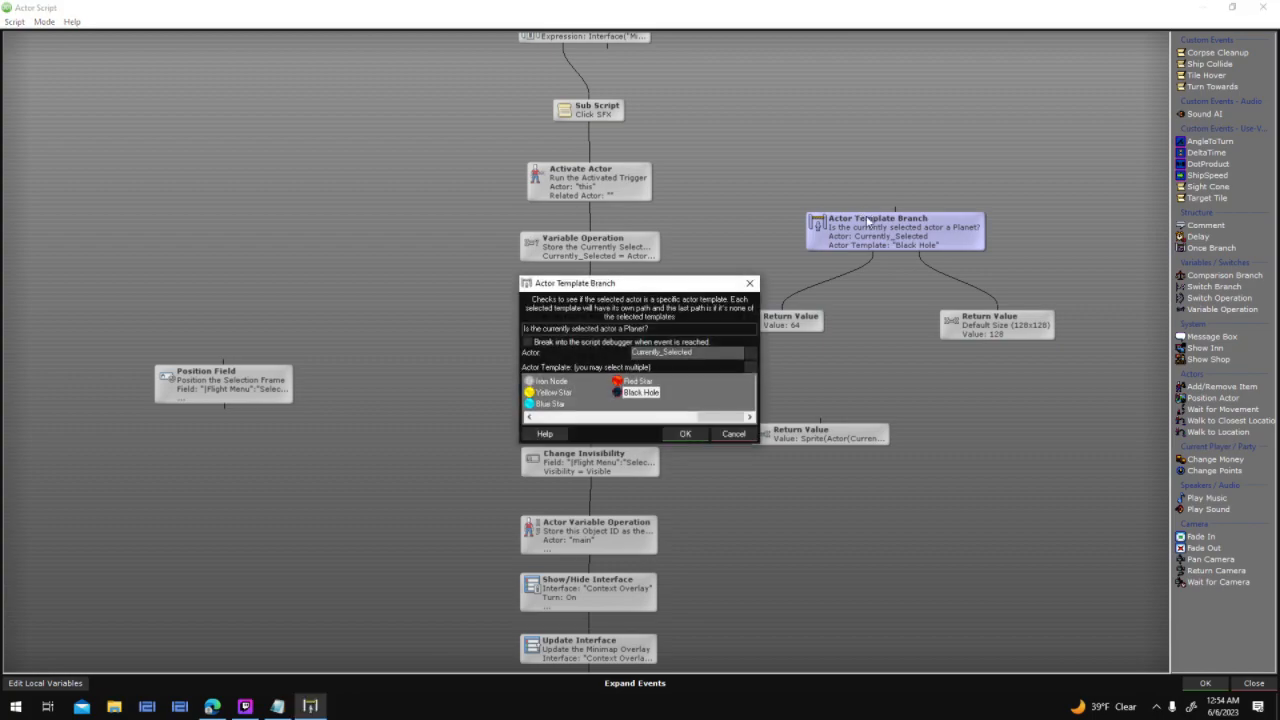
left_click(694, 435)
left_click(1203, 683)
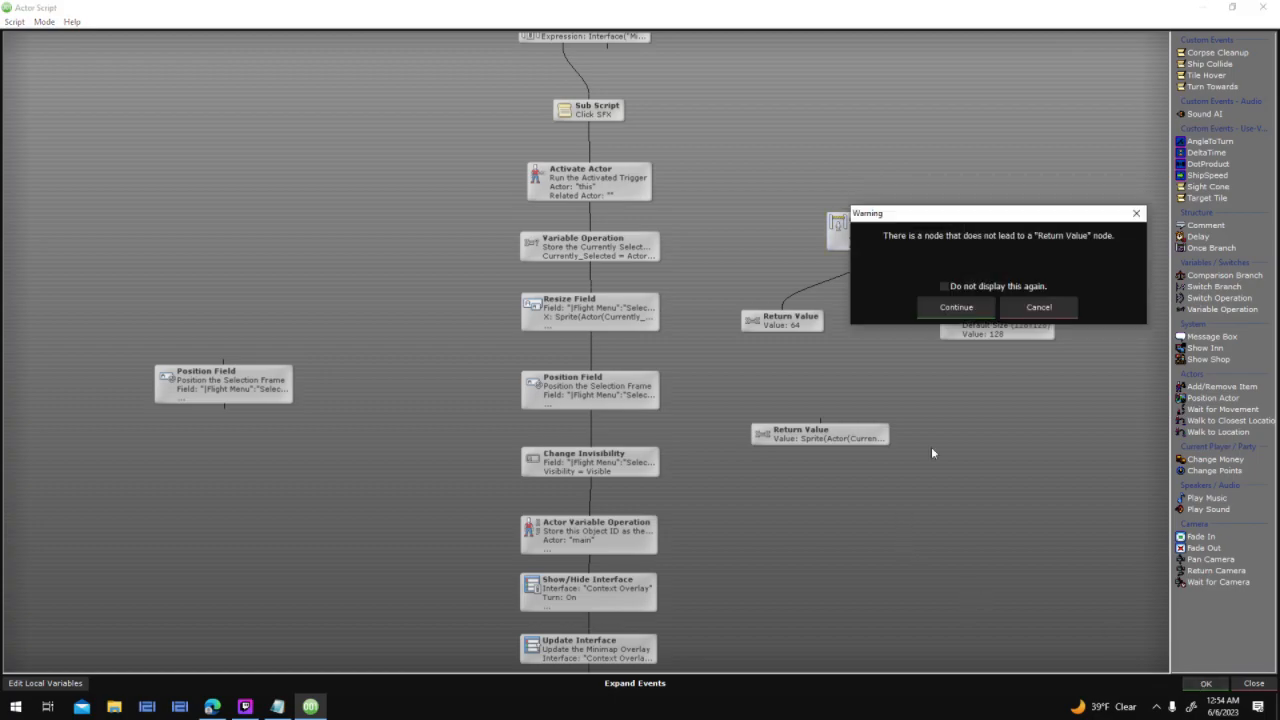
left_click(967, 312)
left_click(1011, 521)
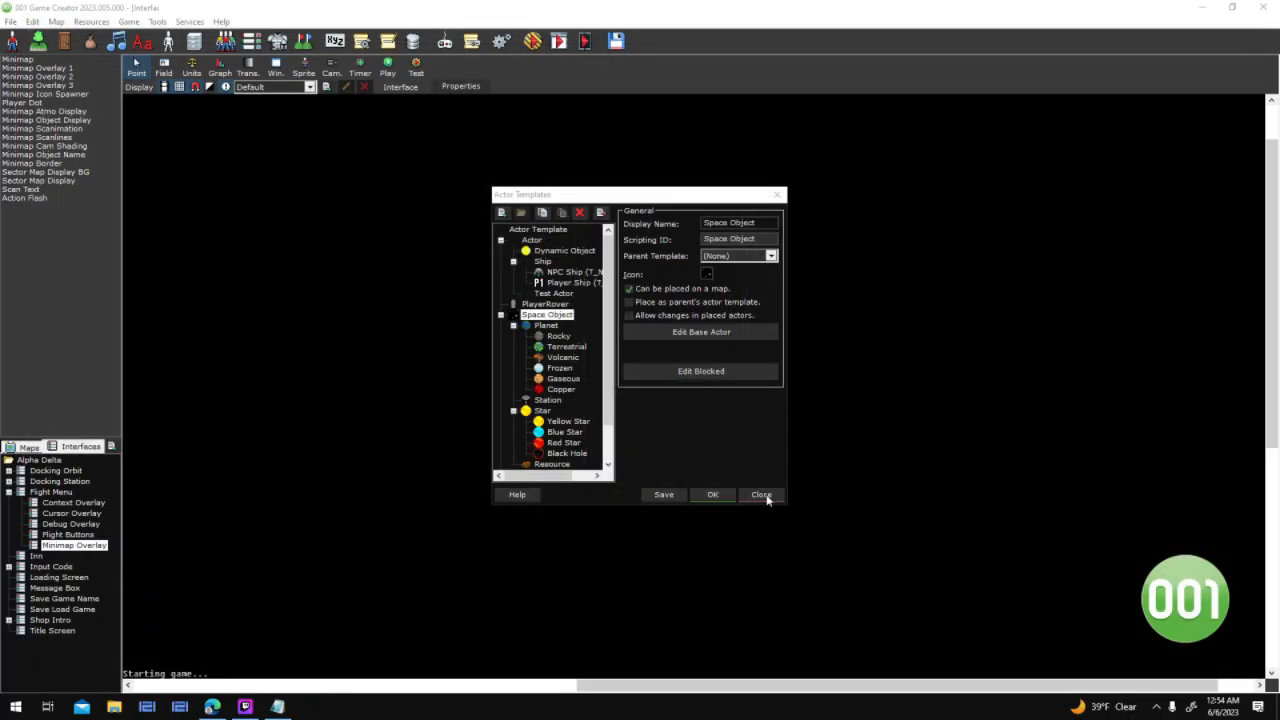
left_click(712, 493)
Save the interface and delete the existing black hole from the Sector 0 (Space) map
left_click(25, 448)
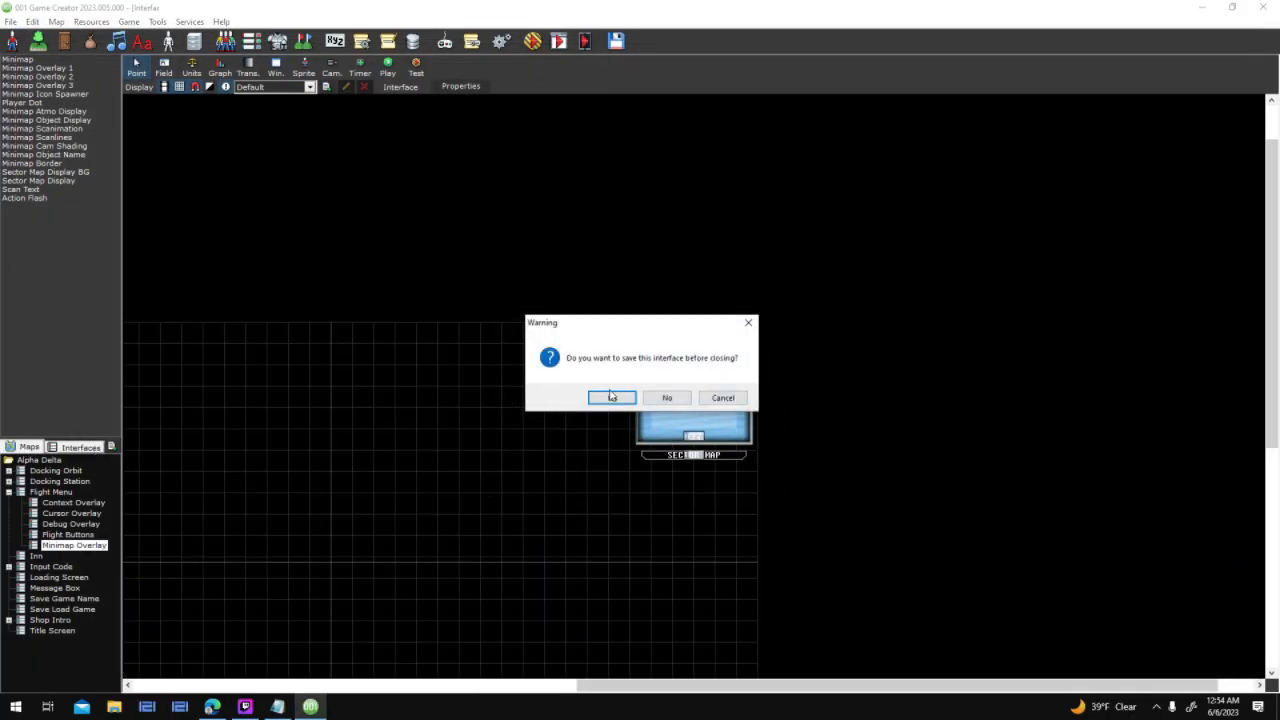
key("Return")
double_click(66, 493)
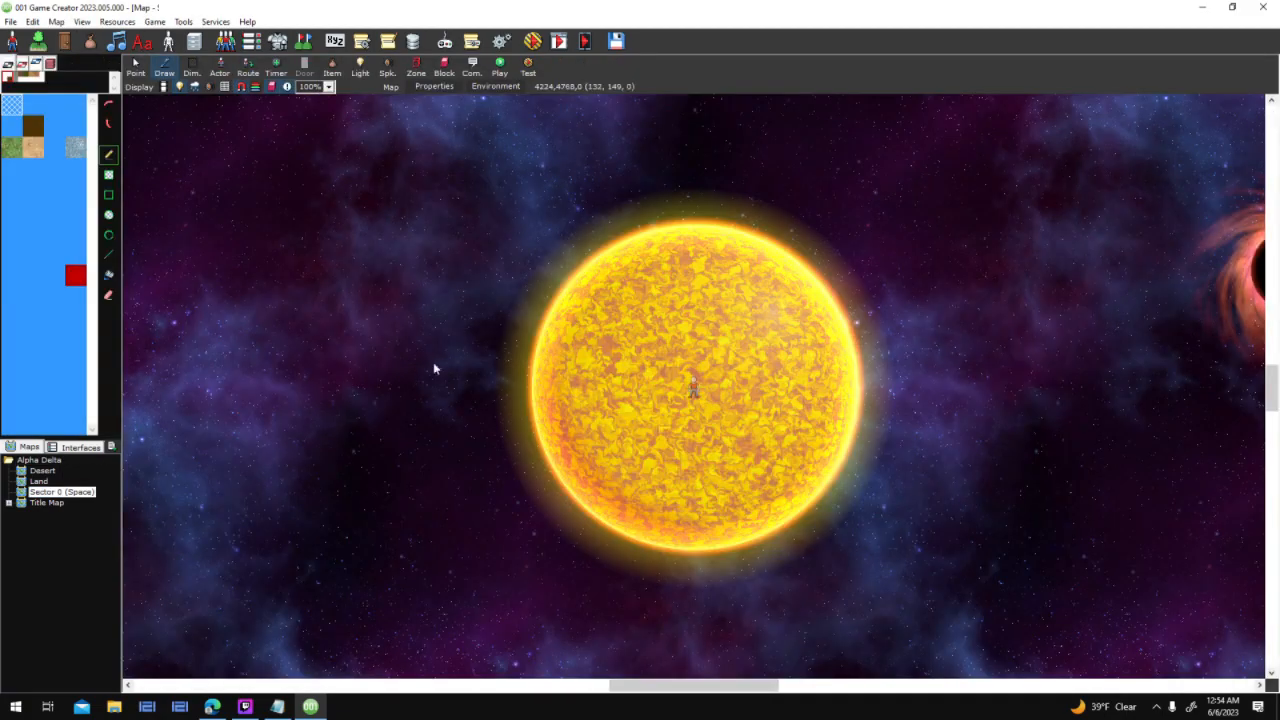
middle_click_drag(836, 364, 688, 379)
left_click(808, 357)
key("Delete")
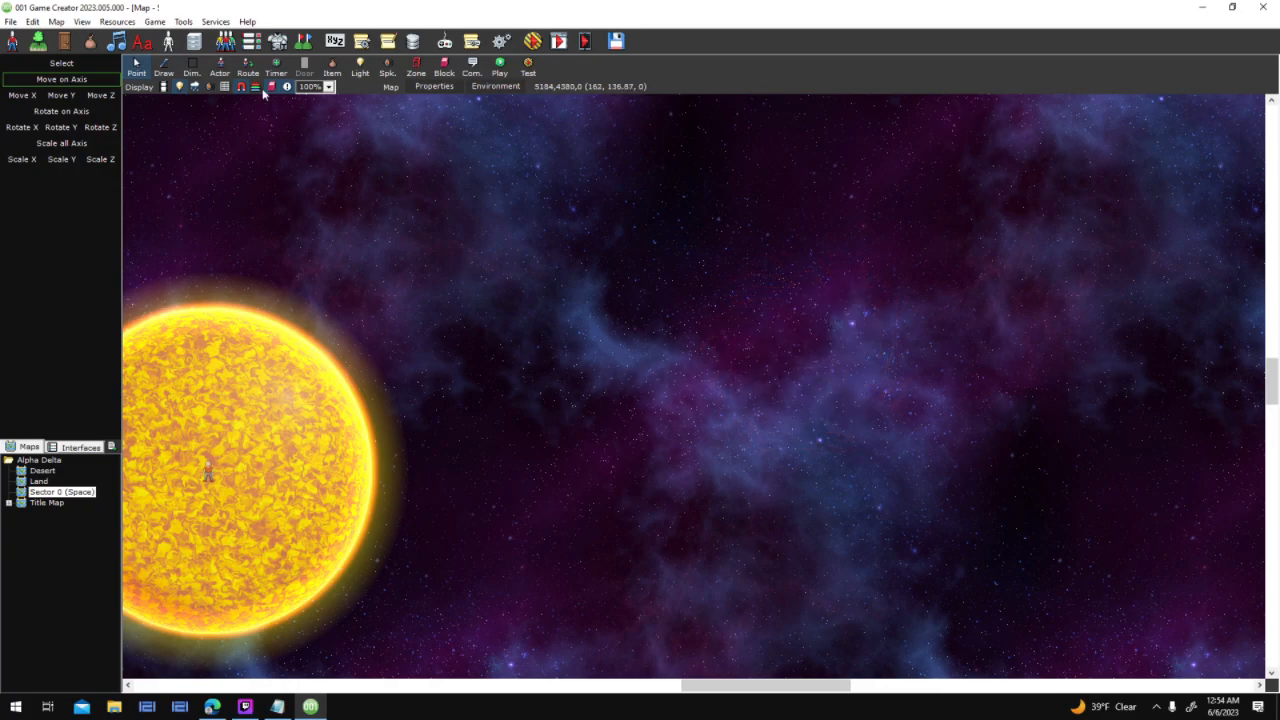
Place a new actor from the Black Hole star template to the right of the yellow star, at 5760, 4624
left_click(220, 67)
left_click(848, 356)
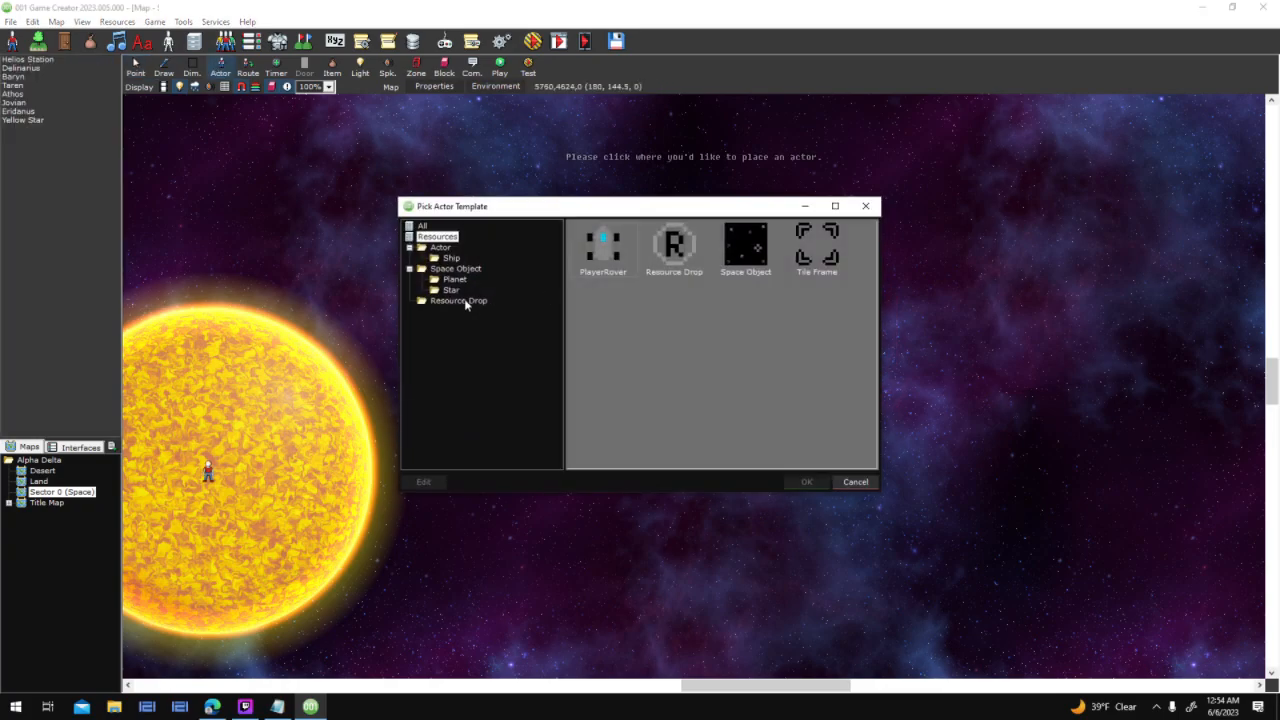
left_click(462, 301)
left_click(456, 269)
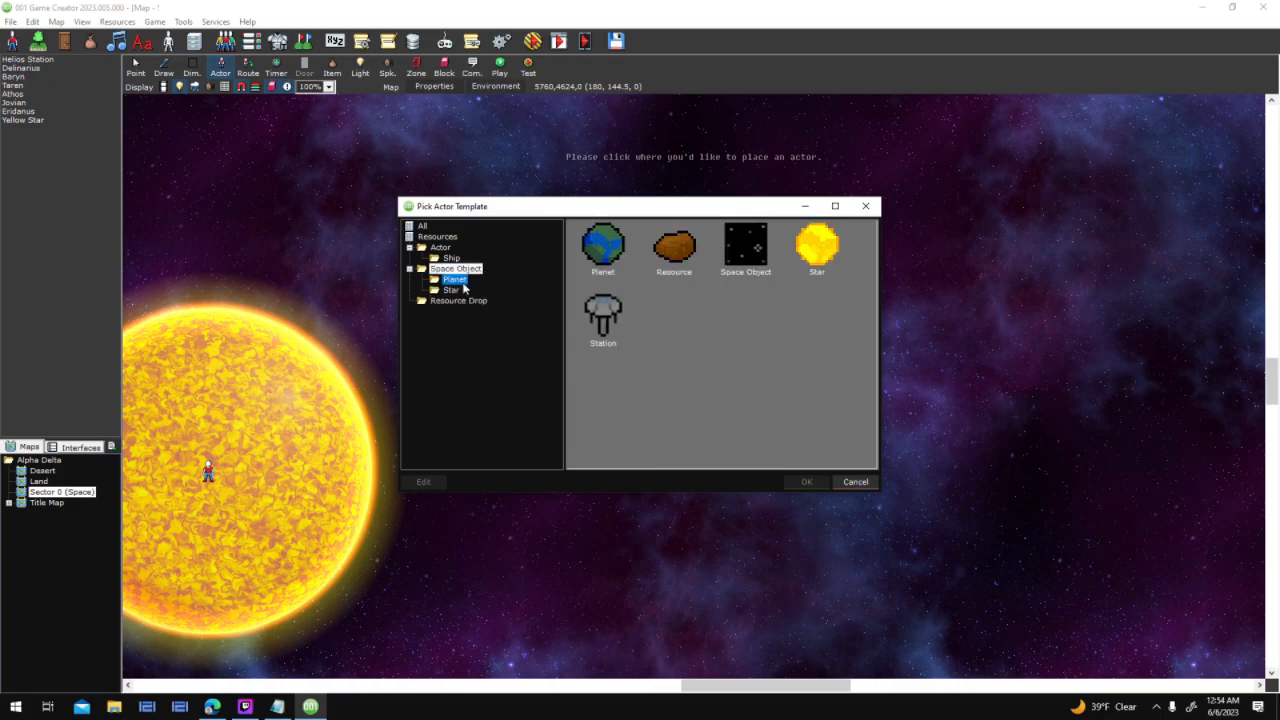
left_click(457, 289)
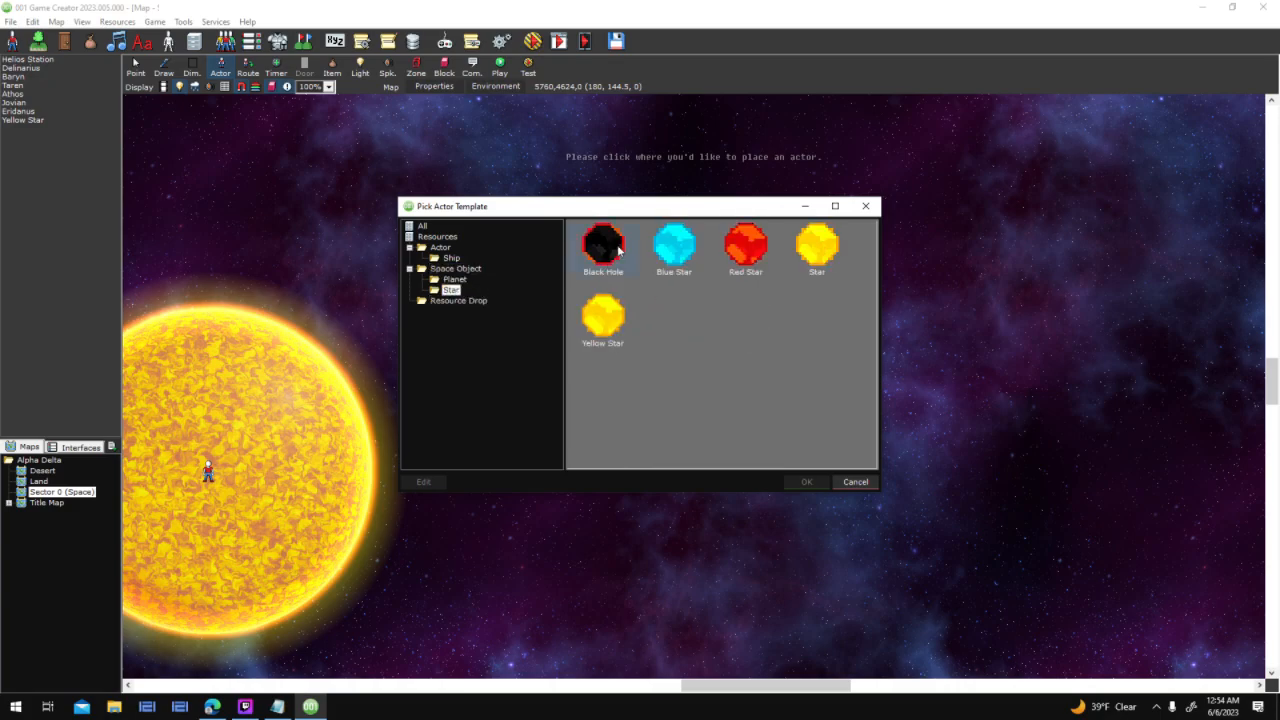
left_click(605, 250)
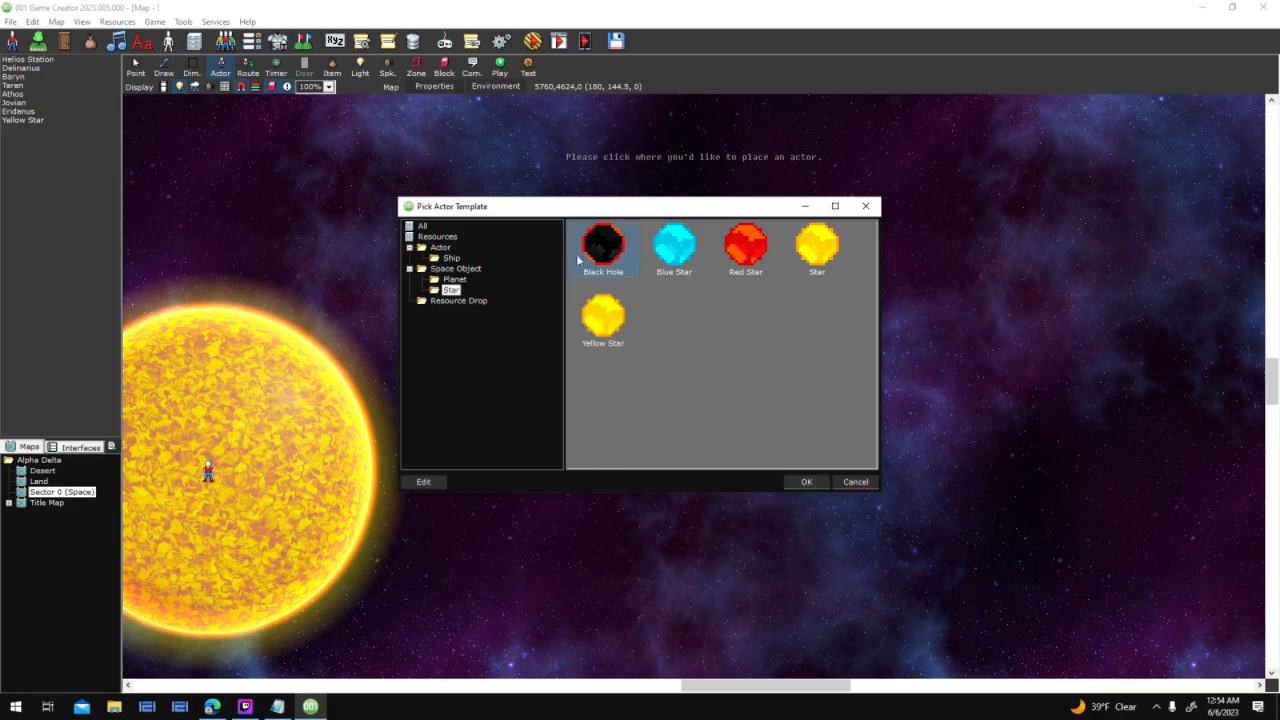
double_click(617, 247)
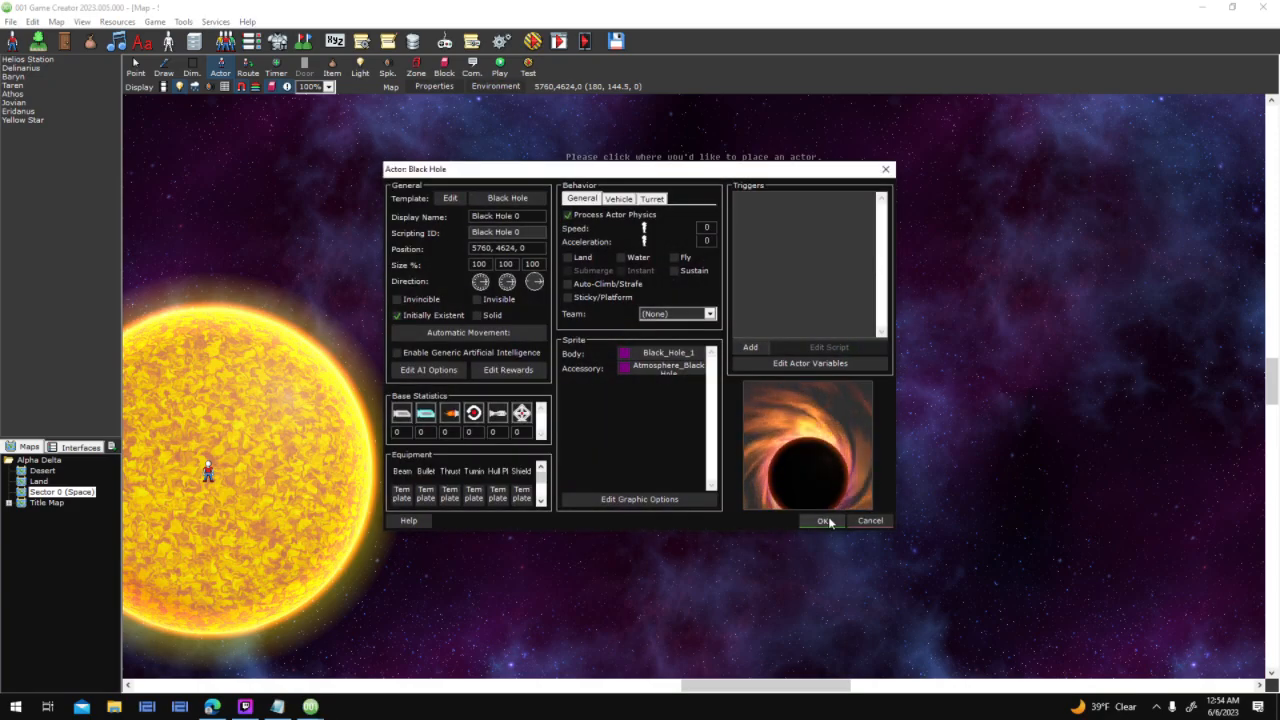
left_click(821, 520)
Rename the newly placed black hole actor's scripting ID to Black Hole
left_click(139, 66)
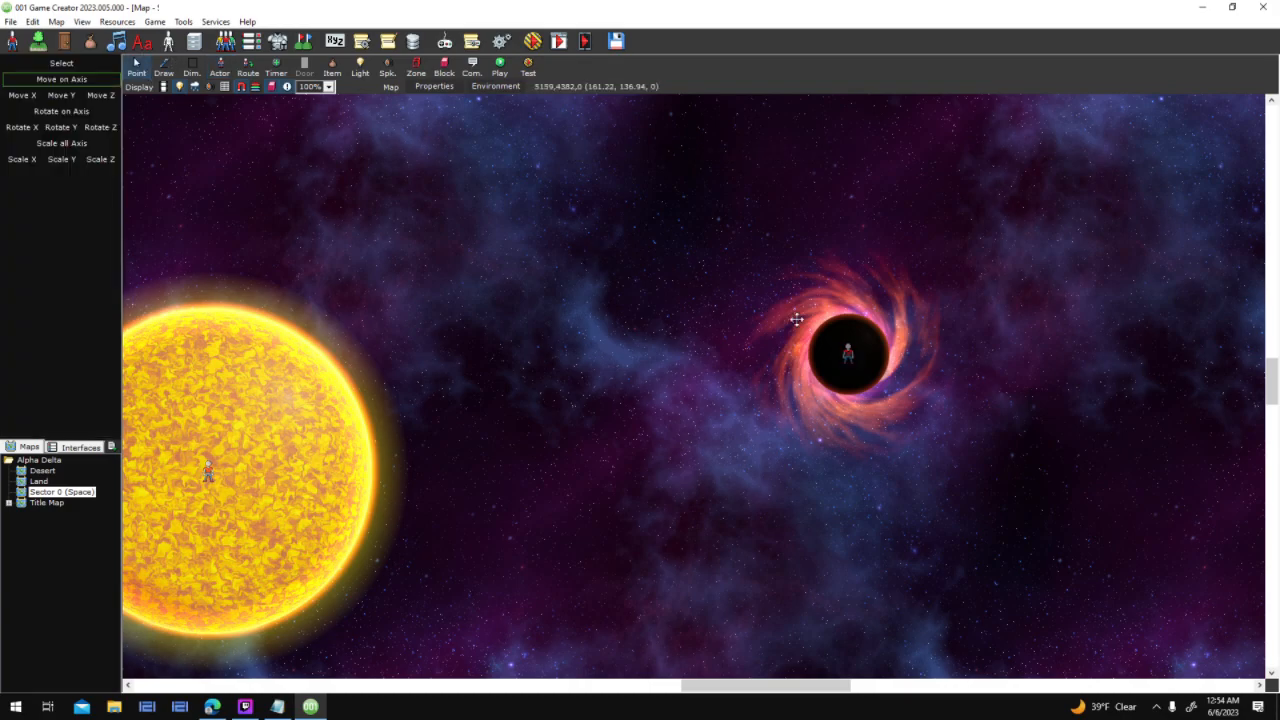
double_click(848, 352)
left_click(536, 232)
key("BackSpace")
key("BackSpace")
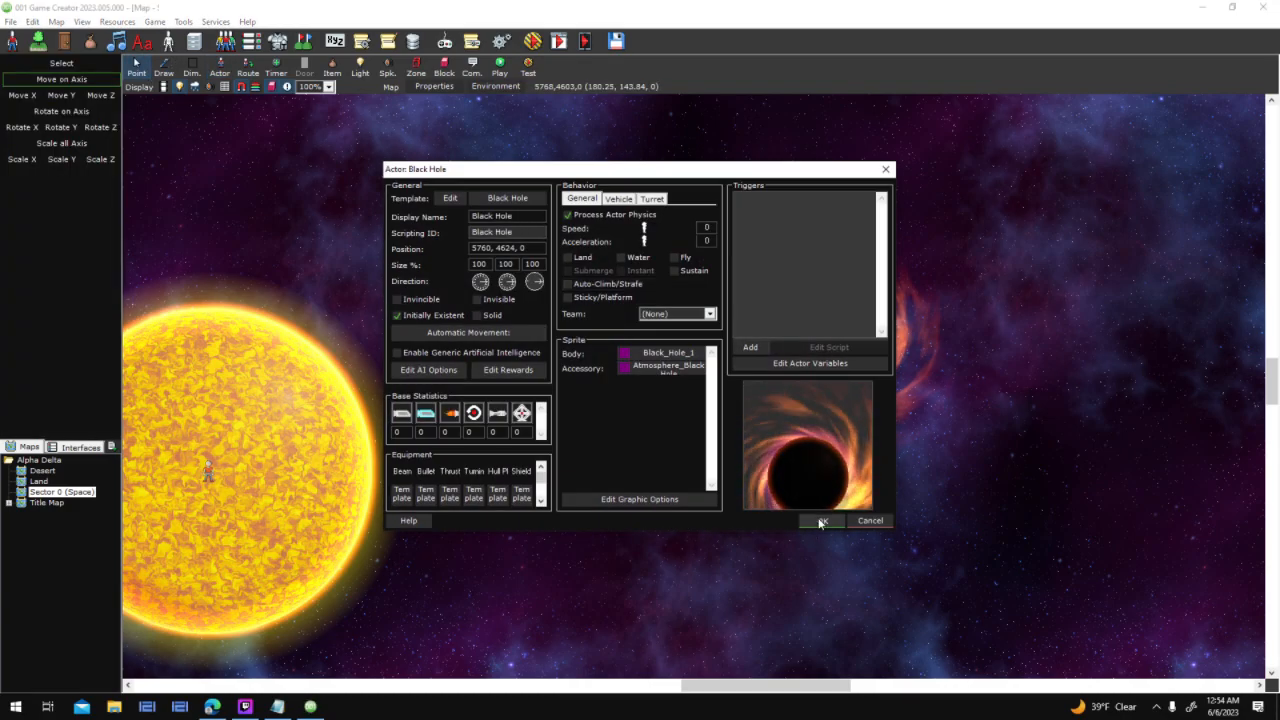
left_click(822, 521)
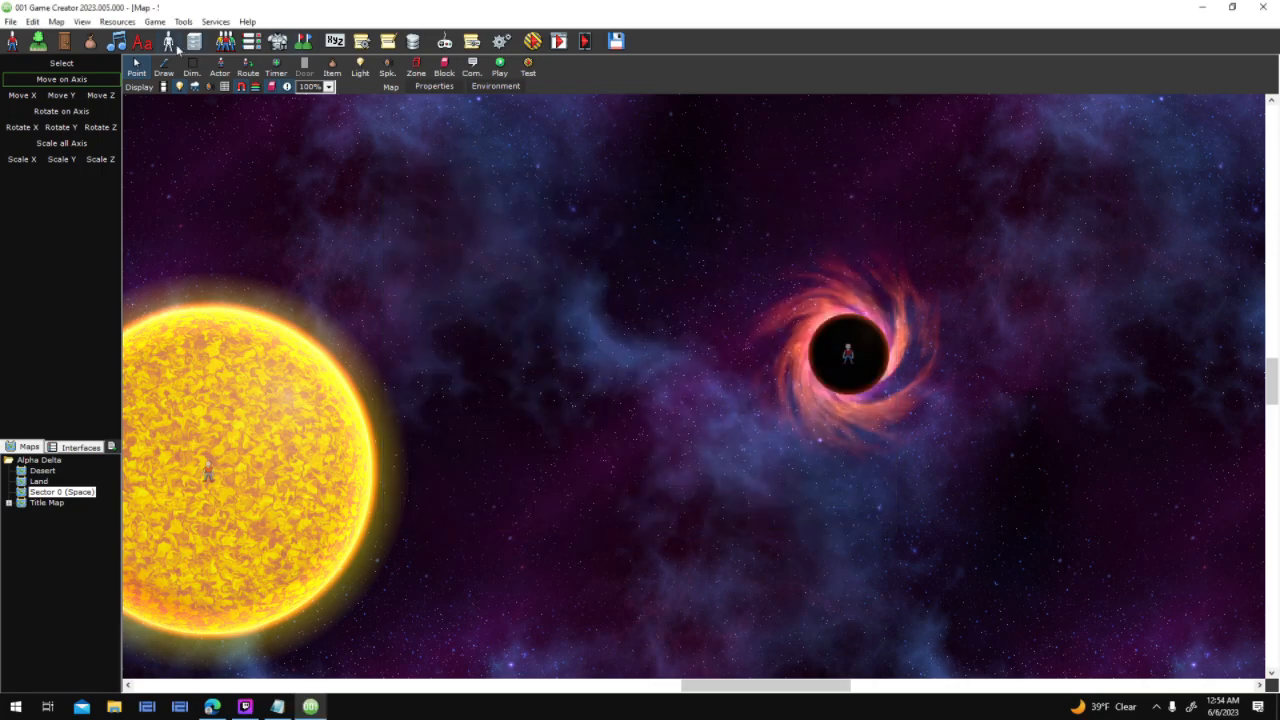
In Space Object's Mouse/Touch Down script, delete the Return Value 64 event beneath the Actor Template Branch
left_click(175, 45)
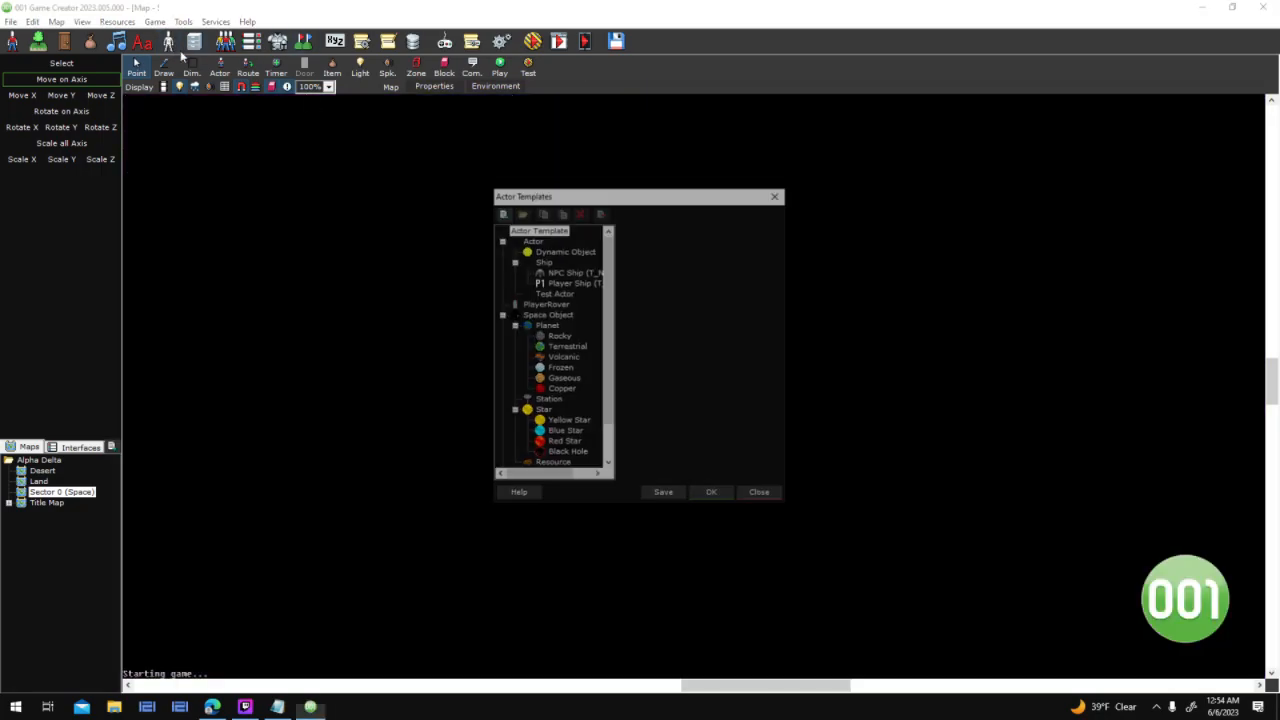
left_click(548, 316)
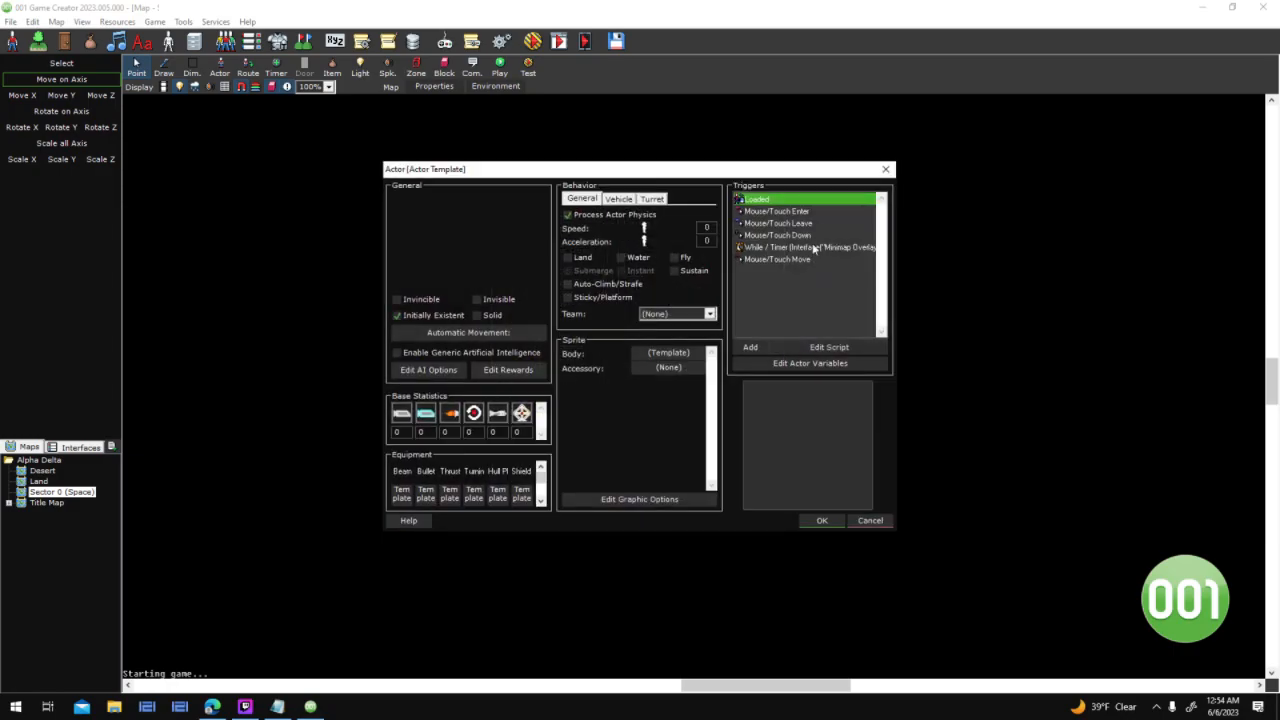
double_click(813, 236)
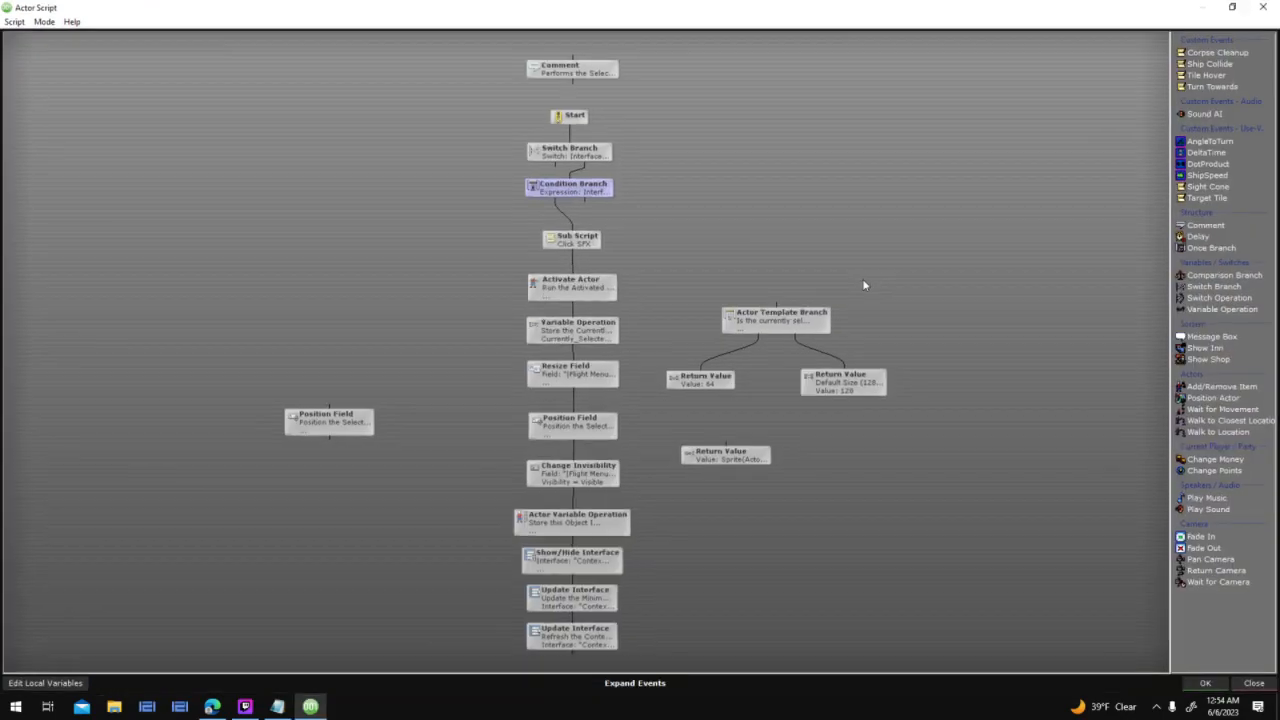
left_click(800, 312)
left_click(707, 382)
key("Delete")
key("Return")
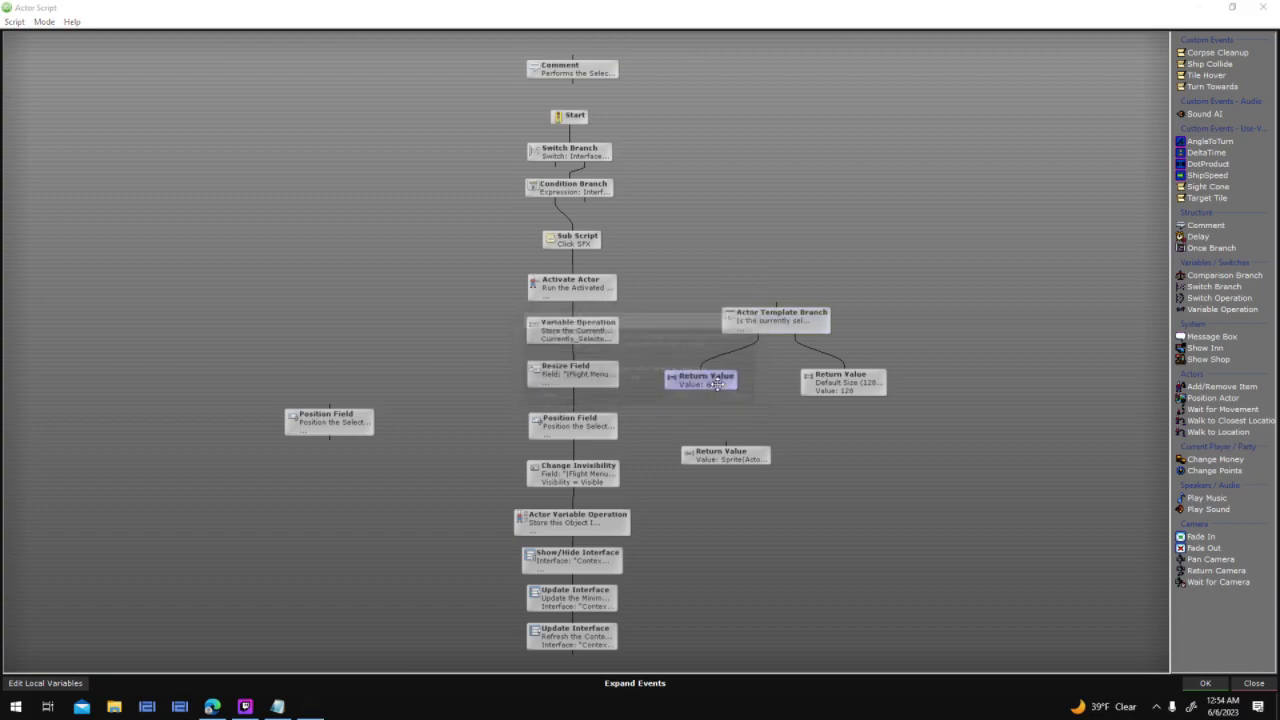
Search the script events for "res" and add a Resize Field event to the Mouse/Touch Down script
key("space")
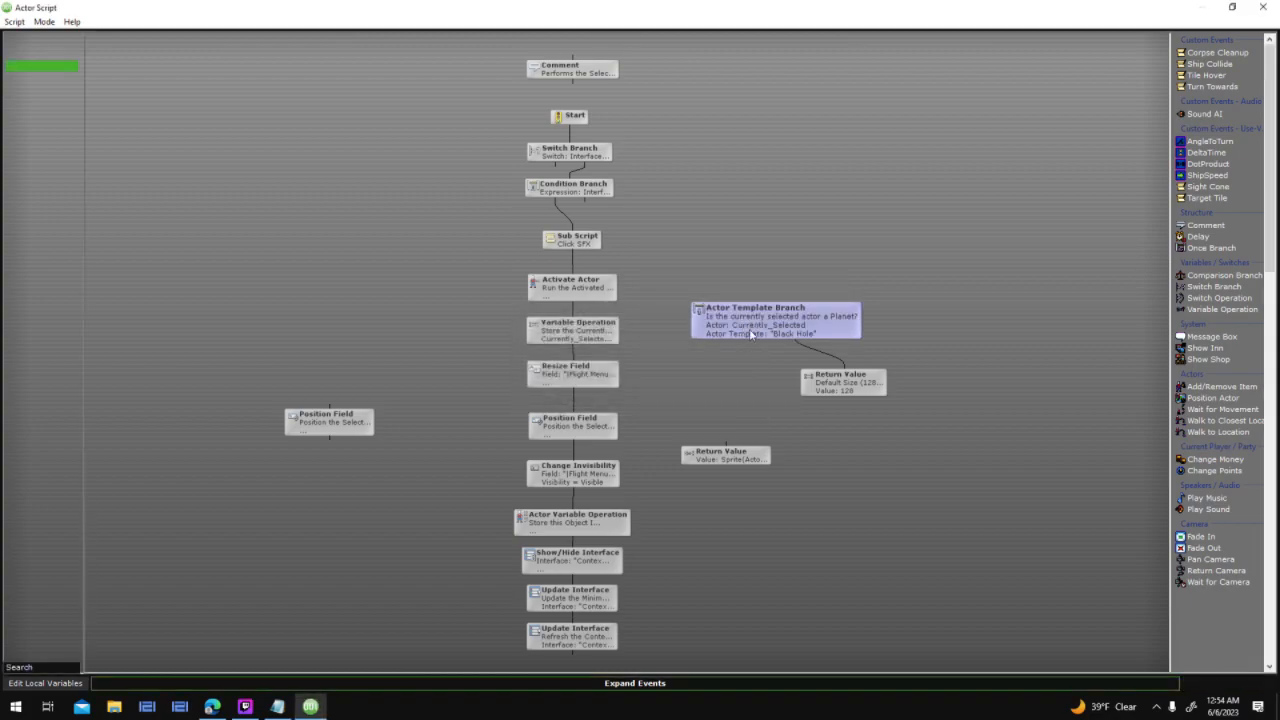
type("res")
double_click(201, 186)
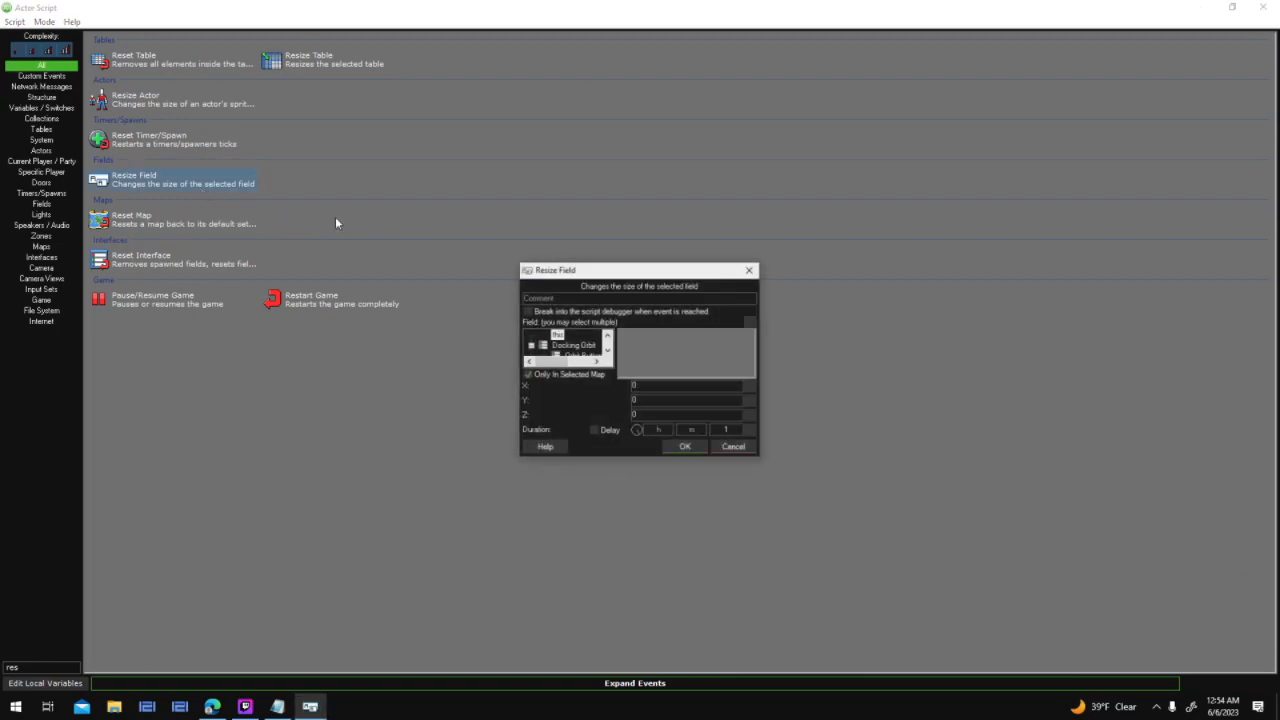
scroll(611, 343, "down", 5)
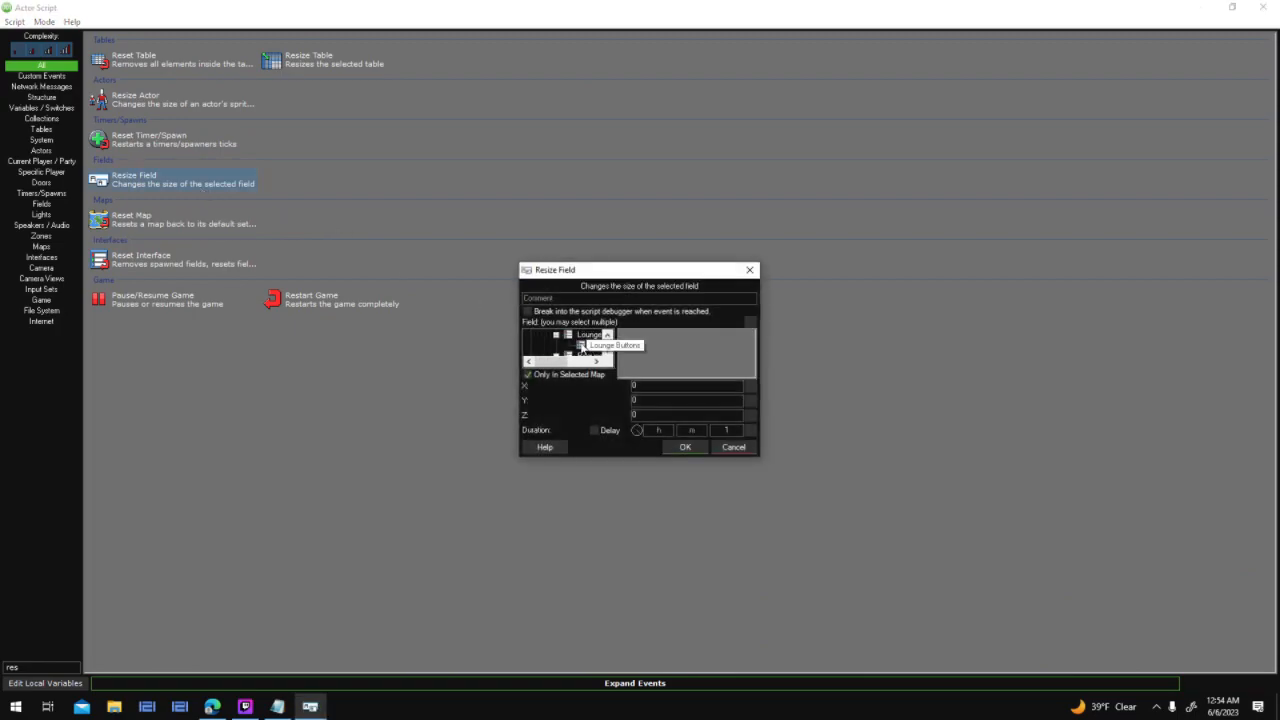
scroll(587, 352, "down", 6)
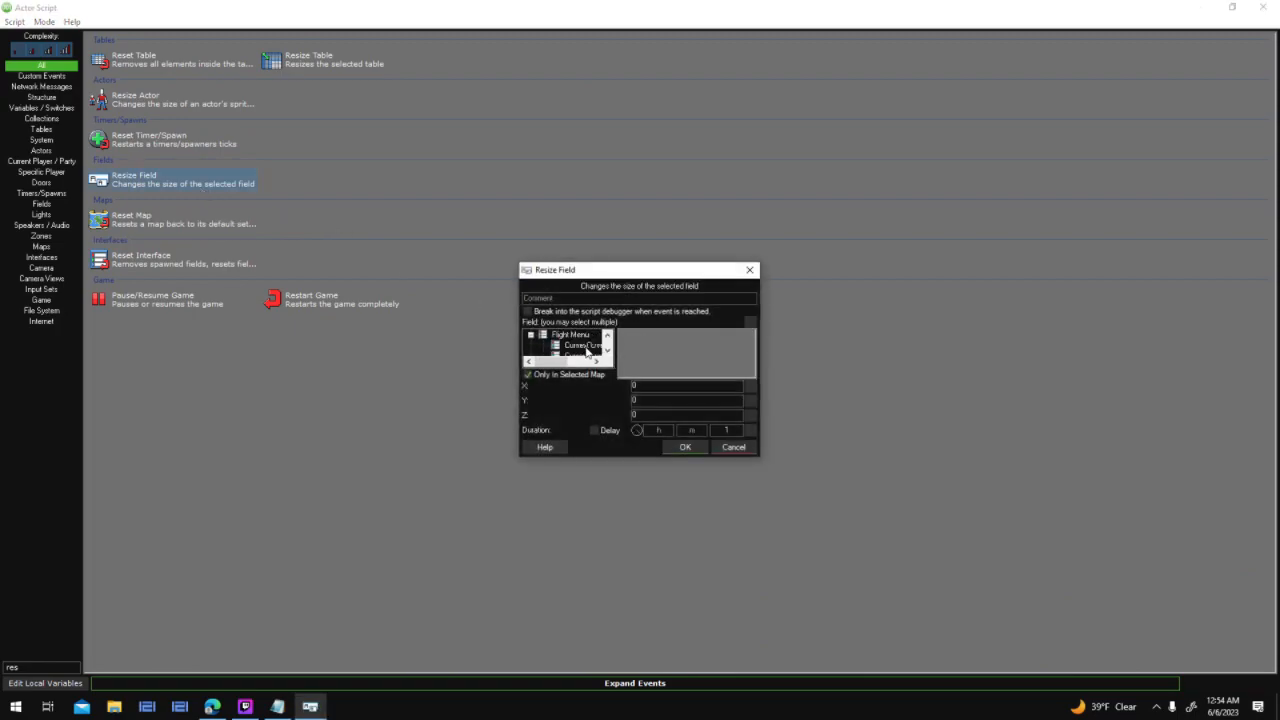
left_click(586, 347)
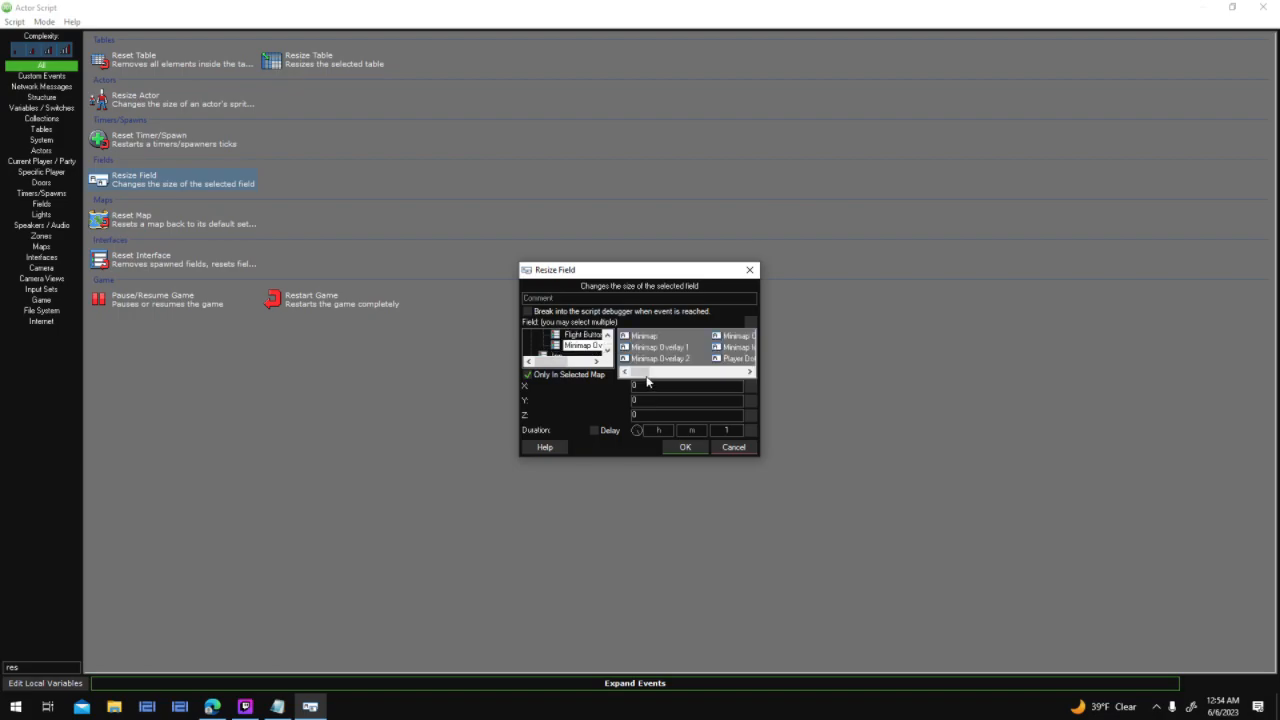
left_click_drag(652, 373, 683, 376)
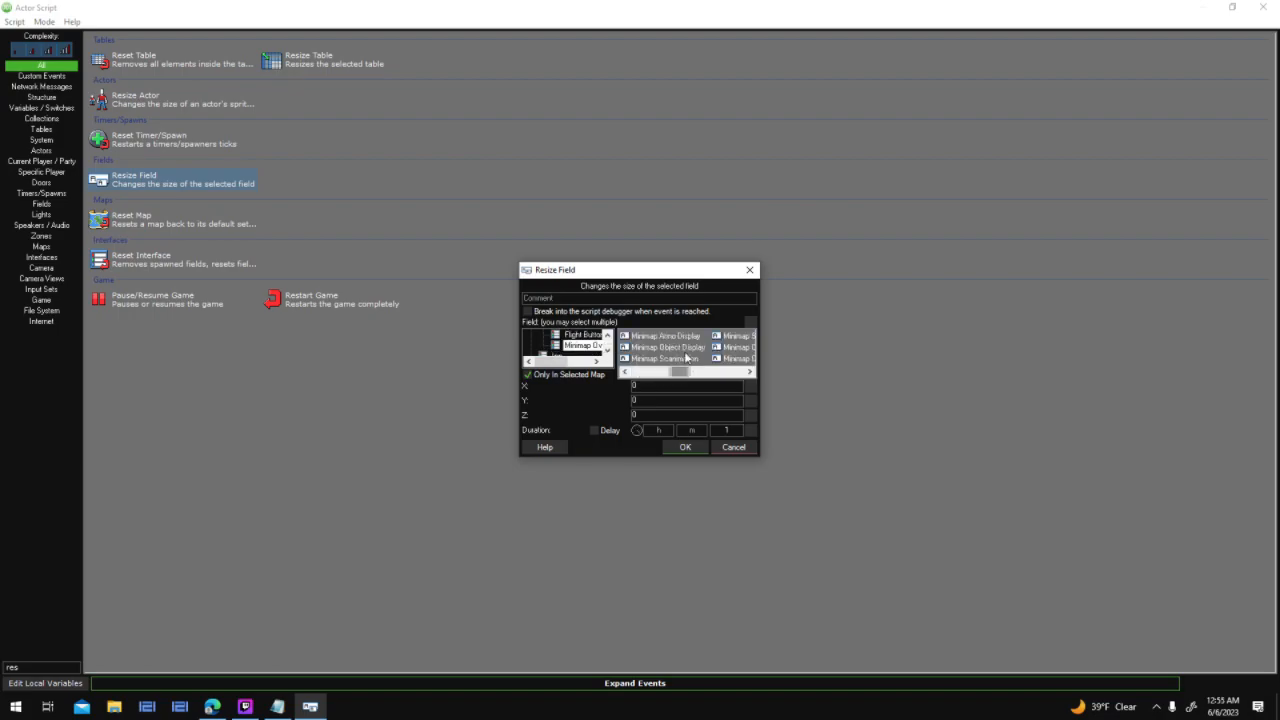
left_click(660, 386)
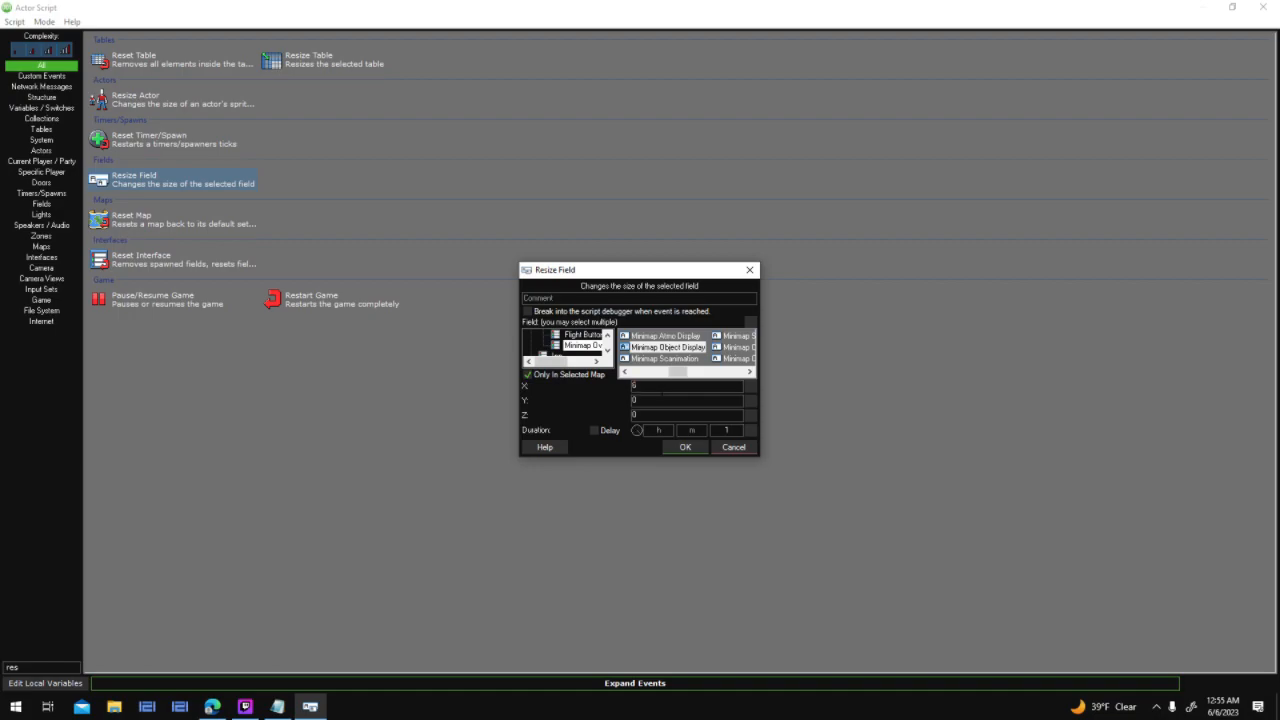
left_click(745, 446)
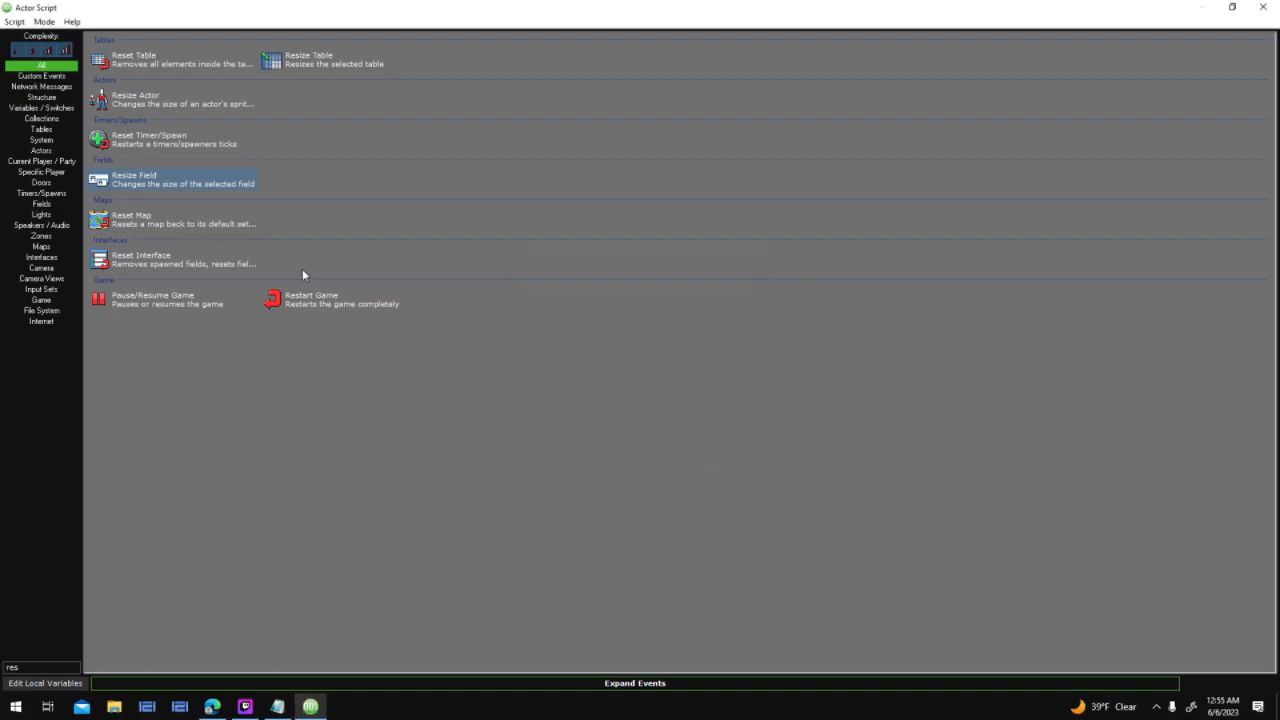
Add a Resize Field event for the Minimap Object Display with X 64, Y 64 and duration 0, and place it under the Actor Template Branch
double_click(209, 190)
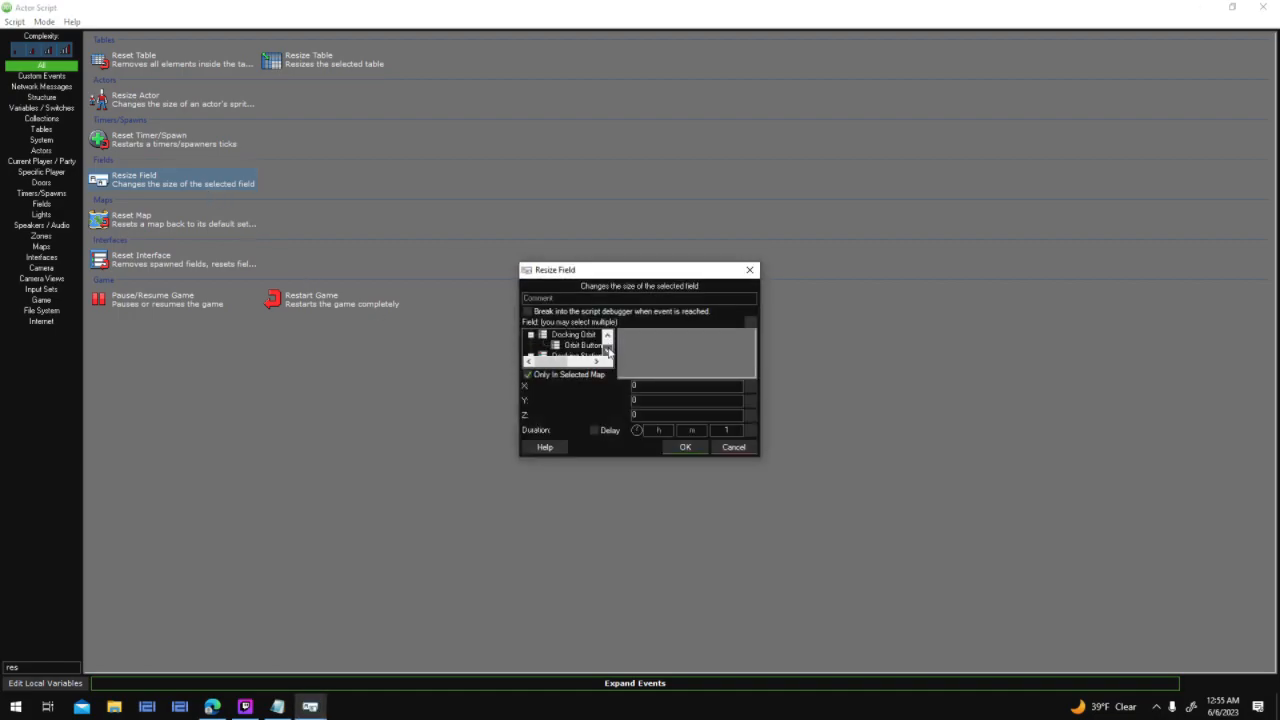
left_click(609, 352)
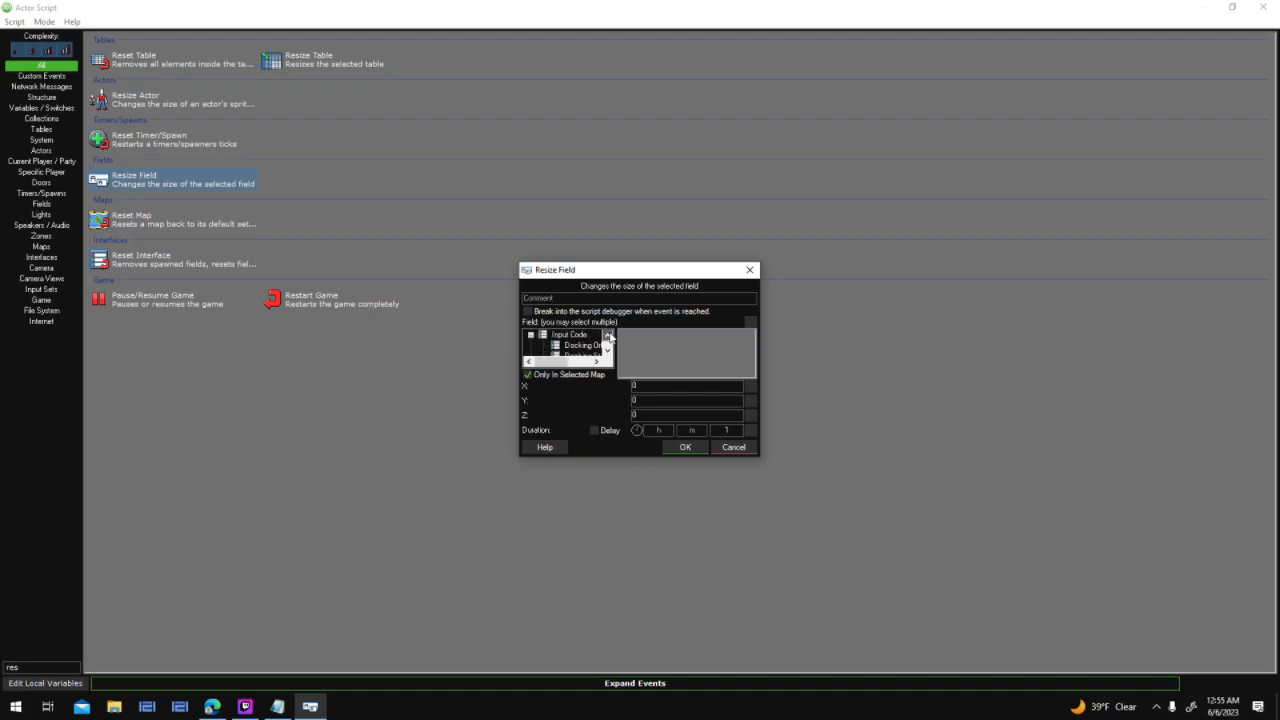
left_click(587, 346)
left_click_drag(648, 377, 682, 373)
left_click(634, 386)
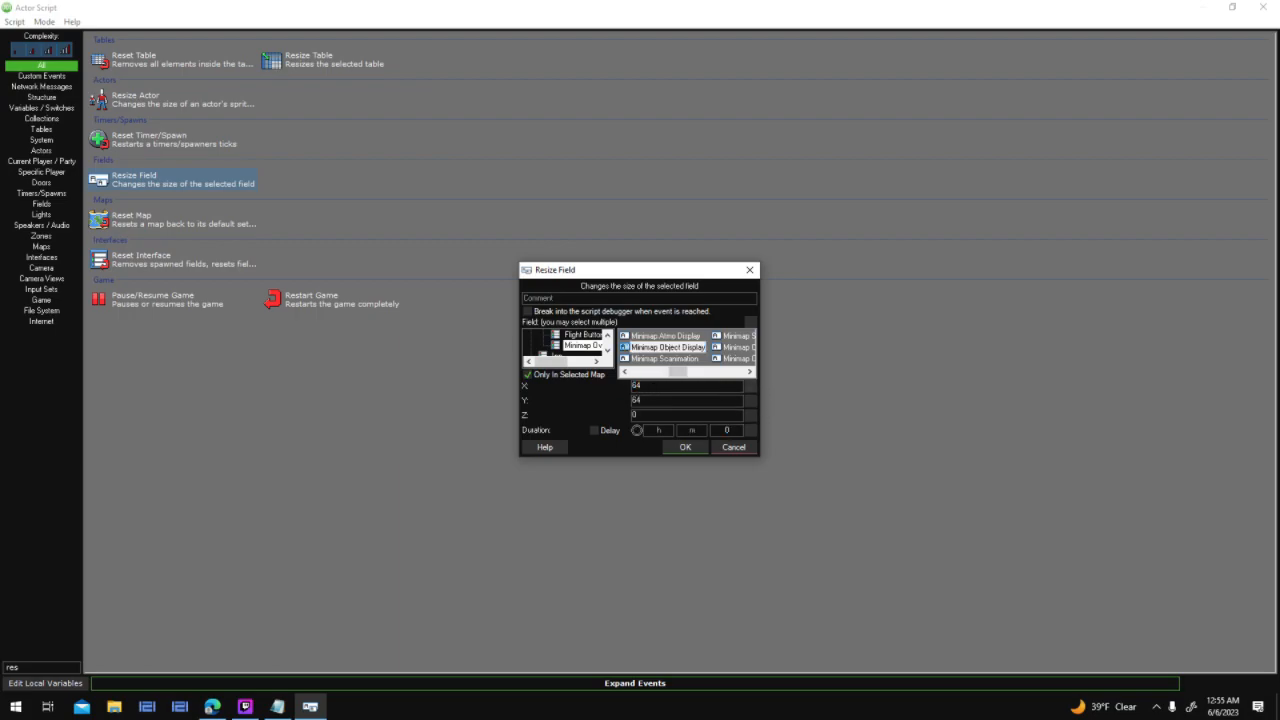
key("BackSpace")
left_click(677, 446)
left_click_drag(762, 388, 700, 405)
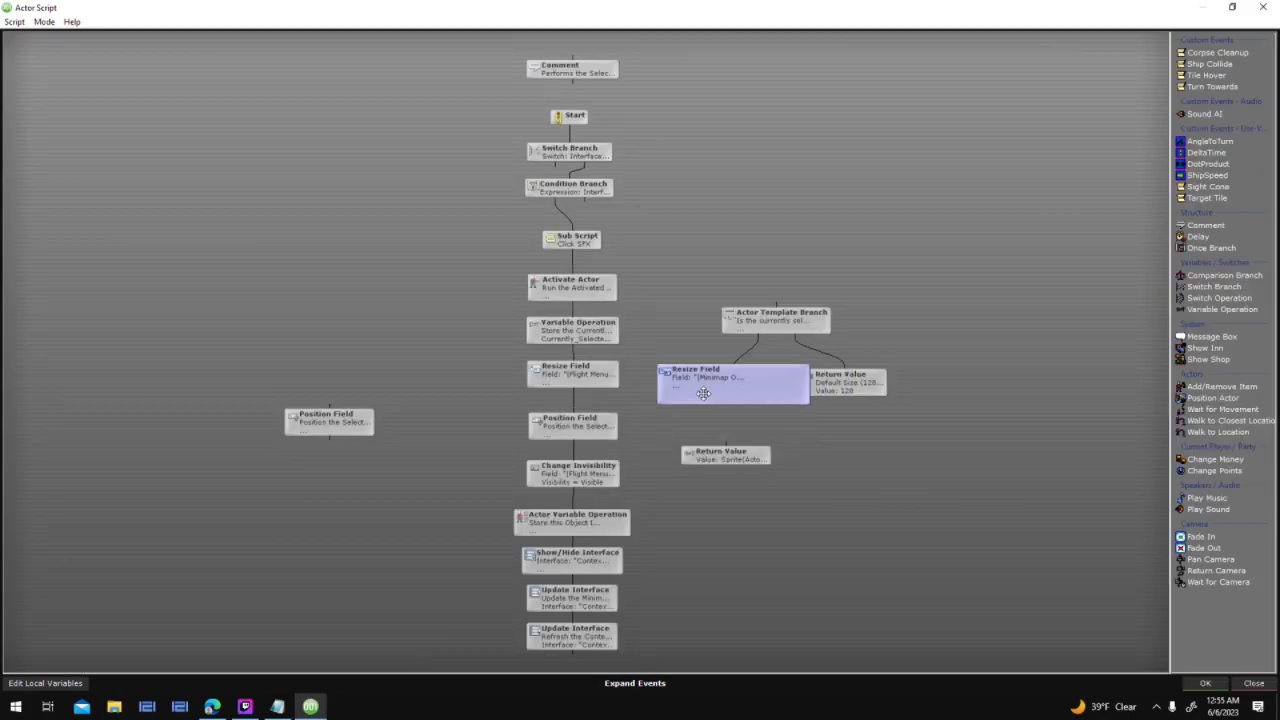
Set the second Resize Field event for Minimap Object Display to X 128 and Y 128, and link the Actor Template Branch's second output to it
double_click(845, 385)
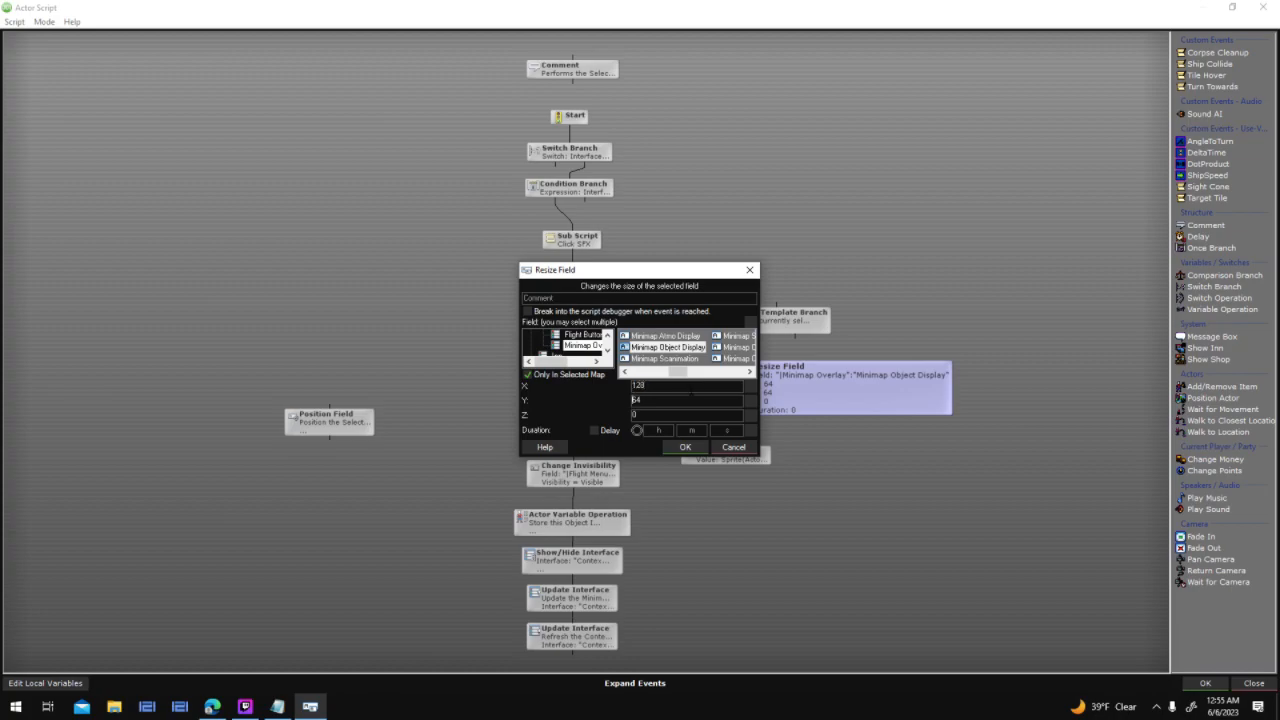
key("Return")
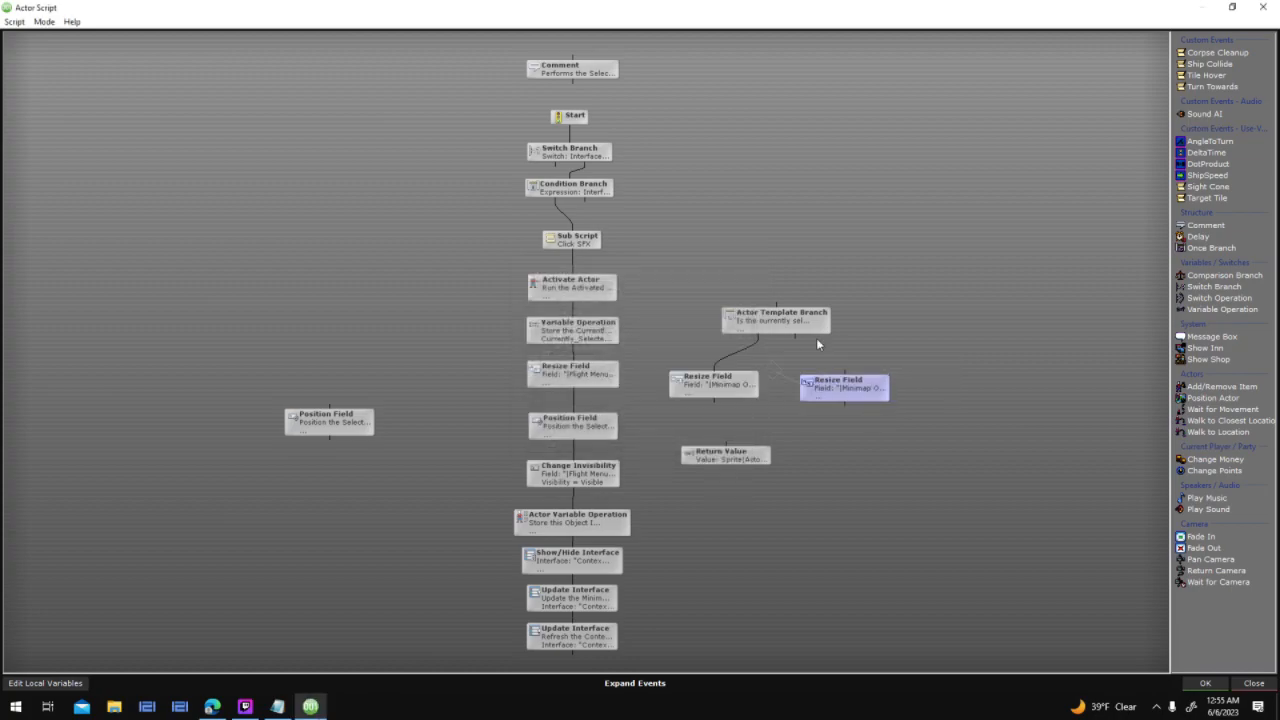
left_click_drag(795, 340, 843, 386)
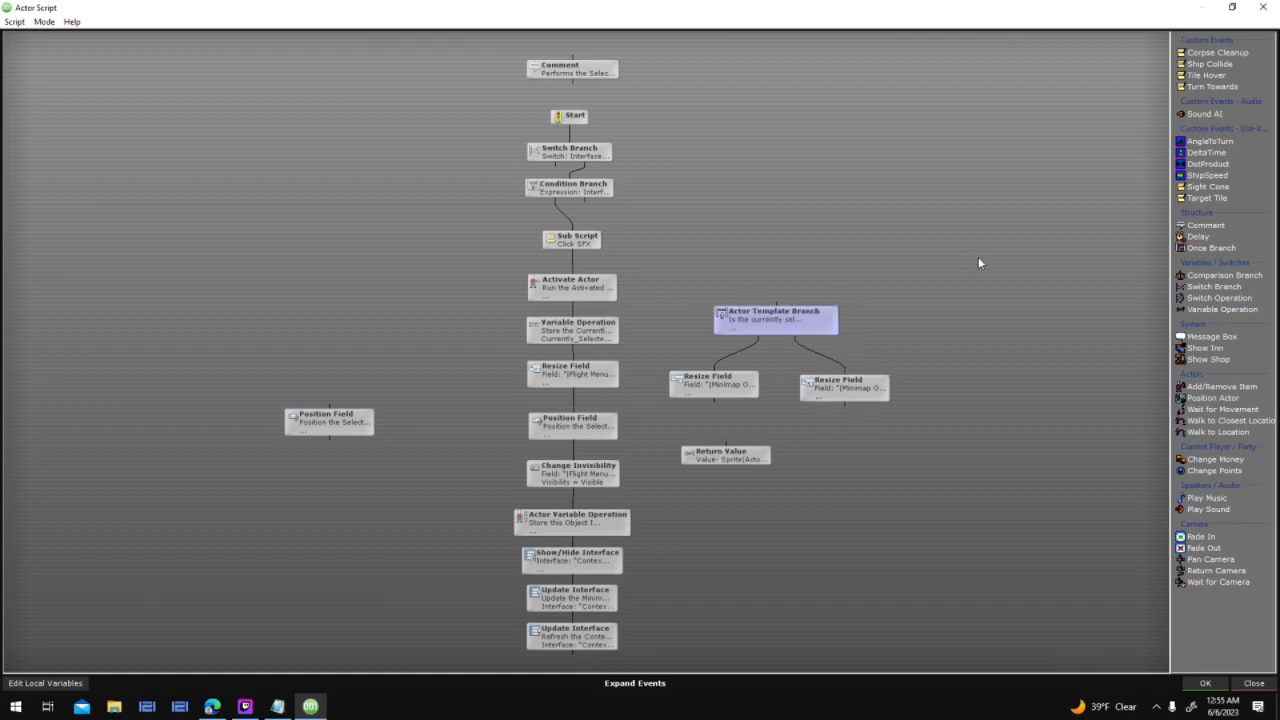
Move the Actor Template Branch and its two Resize Field events to the other side of the main event chain
left_click_drag(762, 330, 787, 254)
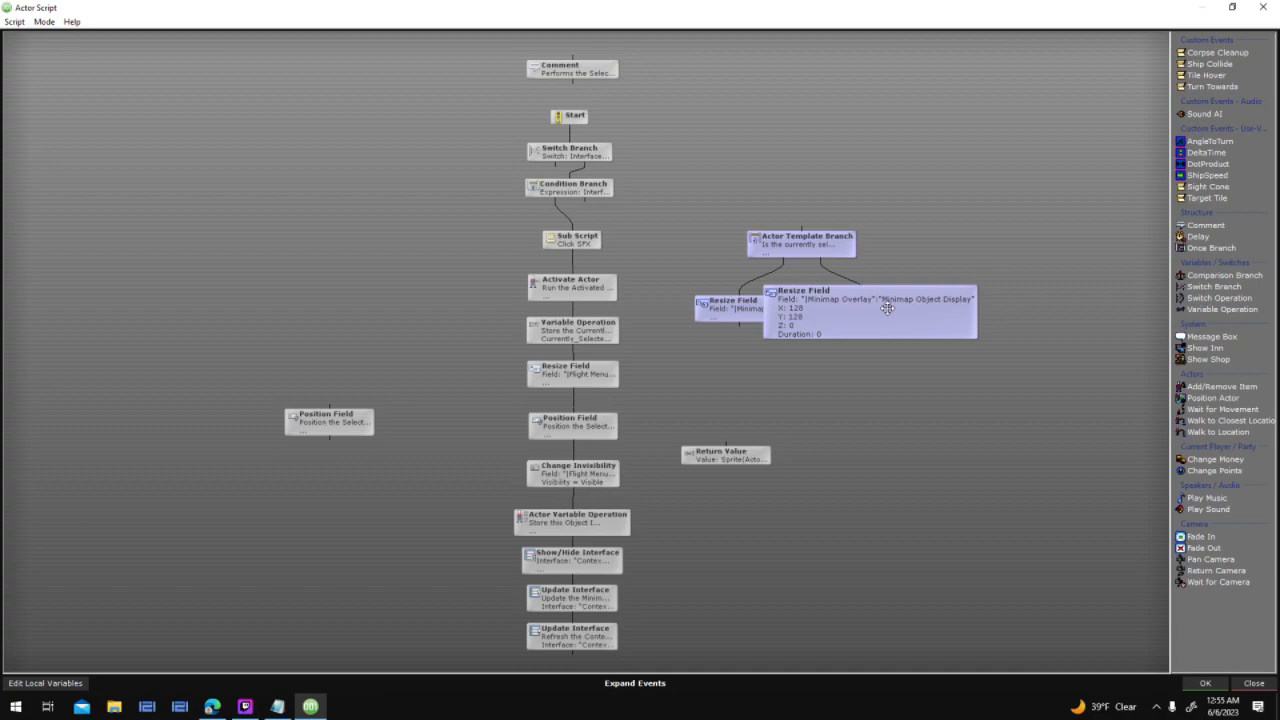
left_click_drag(714, 199, 928, 330)
left_click_drag(842, 249, 389, 234)
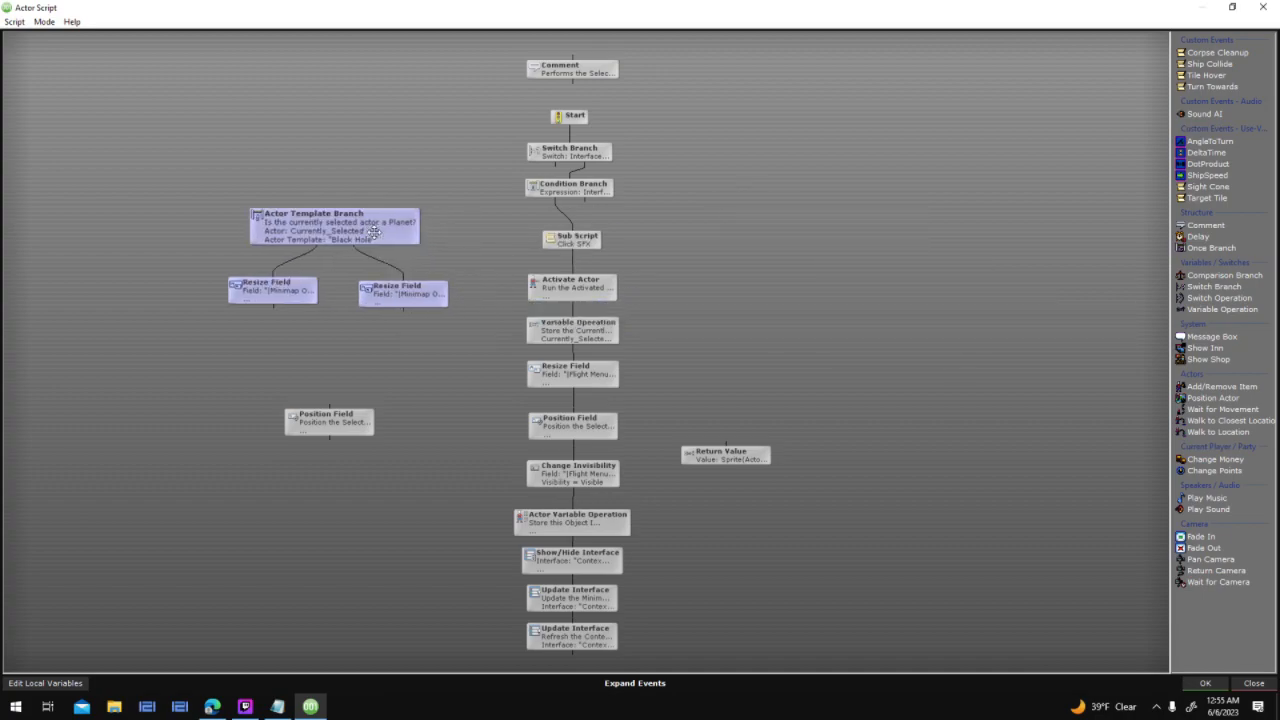
Shift the events from Comment through Sub Script upward to open a gap above the Activate Actor event
middle_click_drag(618, 297, 726, 399)
left_click_drag(595, 153, 766, 355)
left_click_drag(687, 331, 690, 236)
middle_click_drag(756, 441, 736, 234)
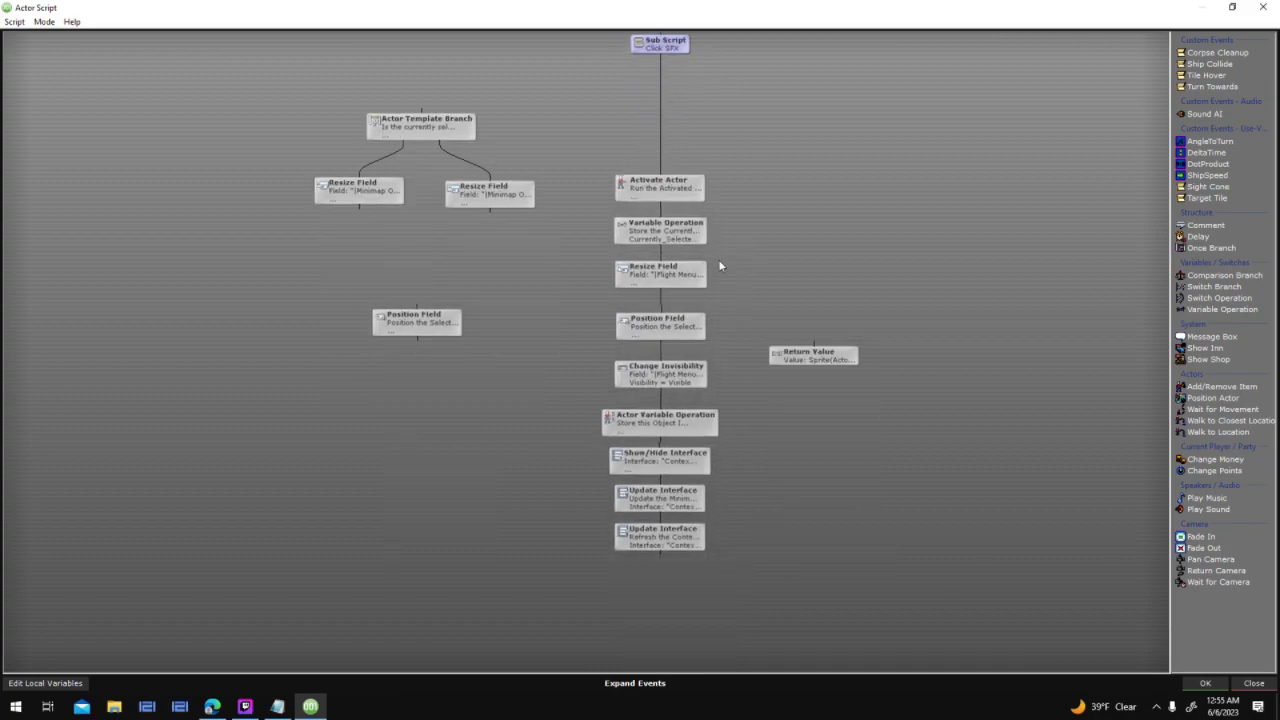
left_click(695, 380)
left_click_drag(725, 410, 682, 543)
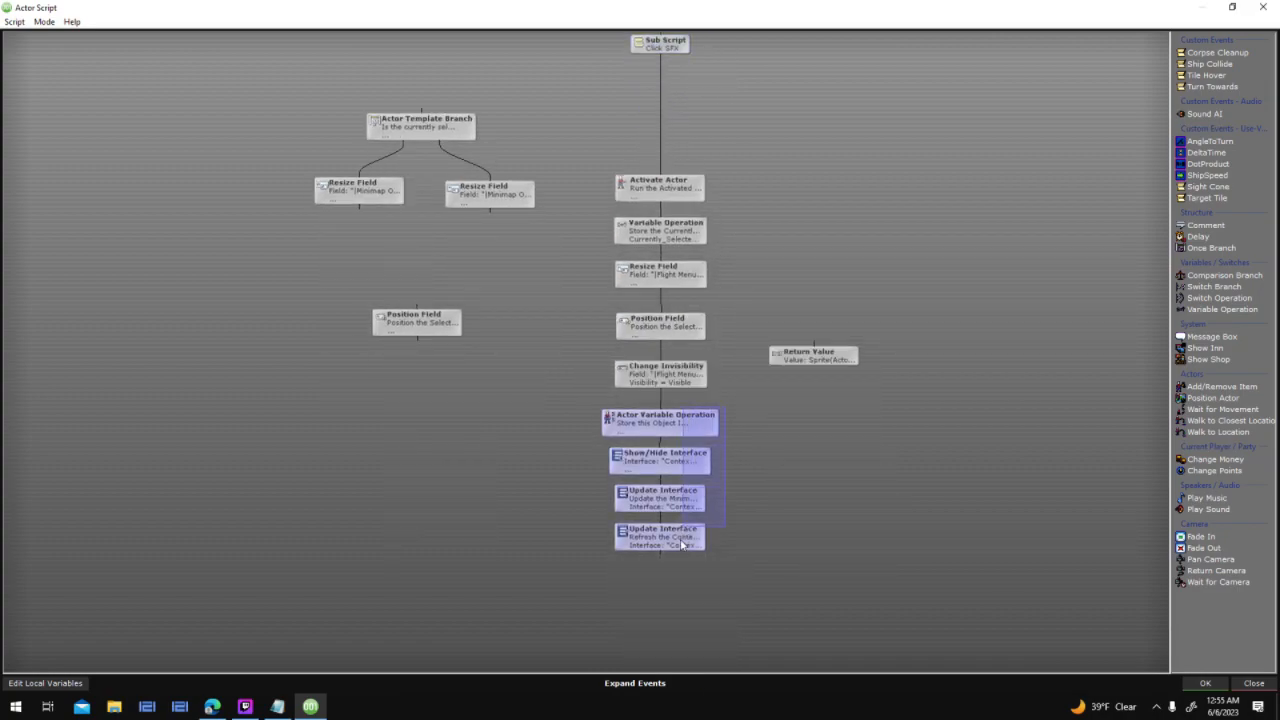
Link Sub Script to the Actor Template Branch and both minimap Resize Field events to Activate Actor, positioning the branch group beside the main chain
middle_click_drag(773, 289, 781, 439)
left_click_drag(356, 270, 549, 271)
left_click_drag(668, 198, 487, 212)
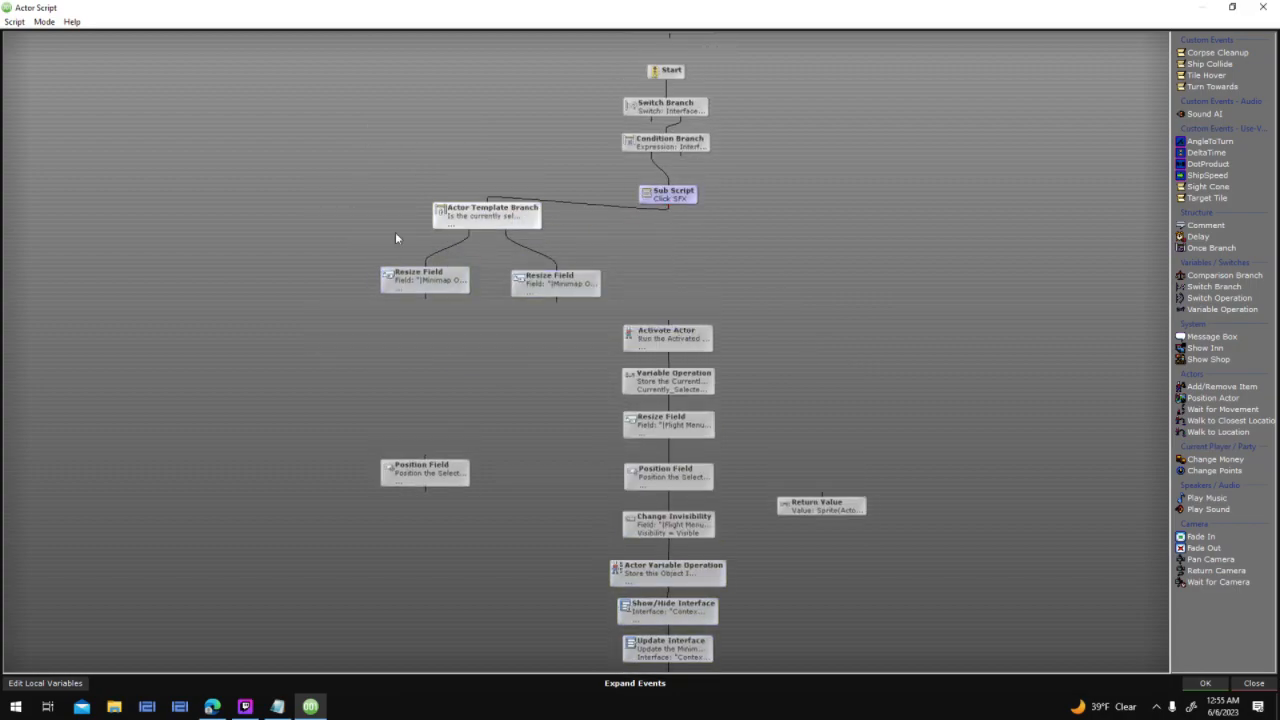
left_click_drag(426, 298, 640, 337)
left_click_drag(557, 303, 676, 340)
mouse_move(527, 282)
left_mouse_down()
mouse_move(543, 289)
mouse_move(518, 291)
left_mouse_up()
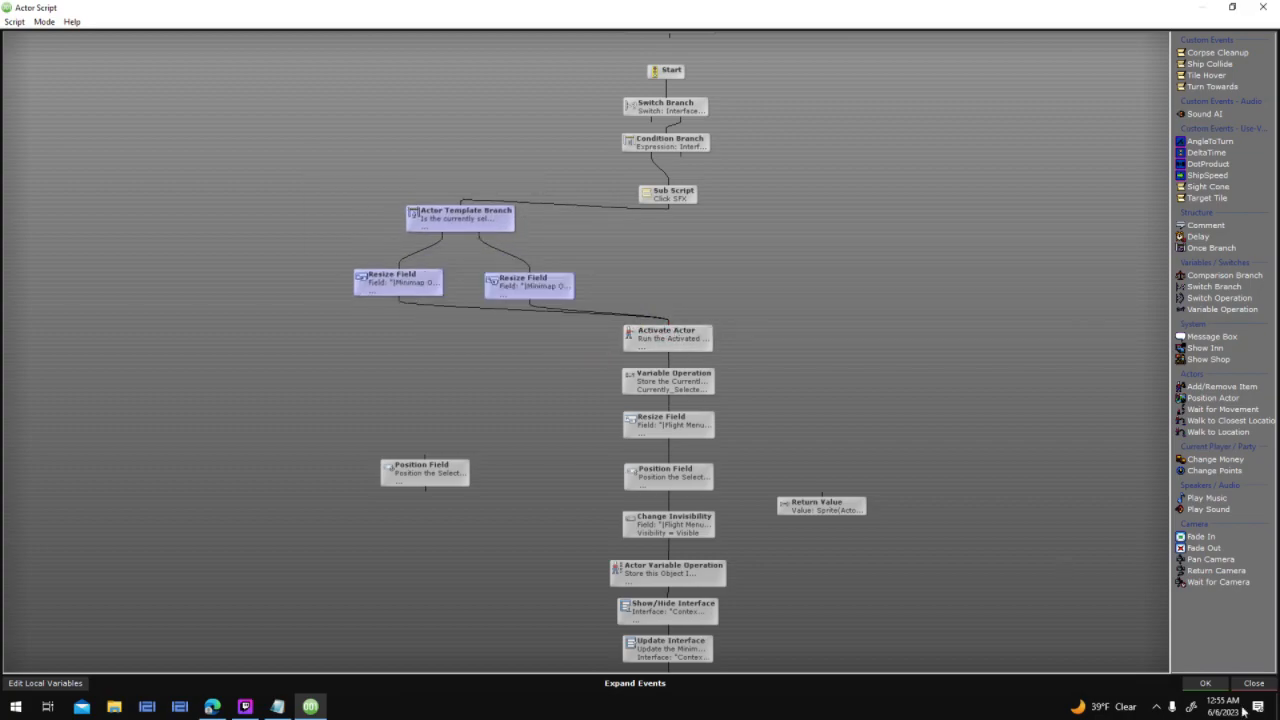
Accept the script changes and confirm the actor editor and the Actor Templates window
left_click(1205, 683)
left_click(793, 307)
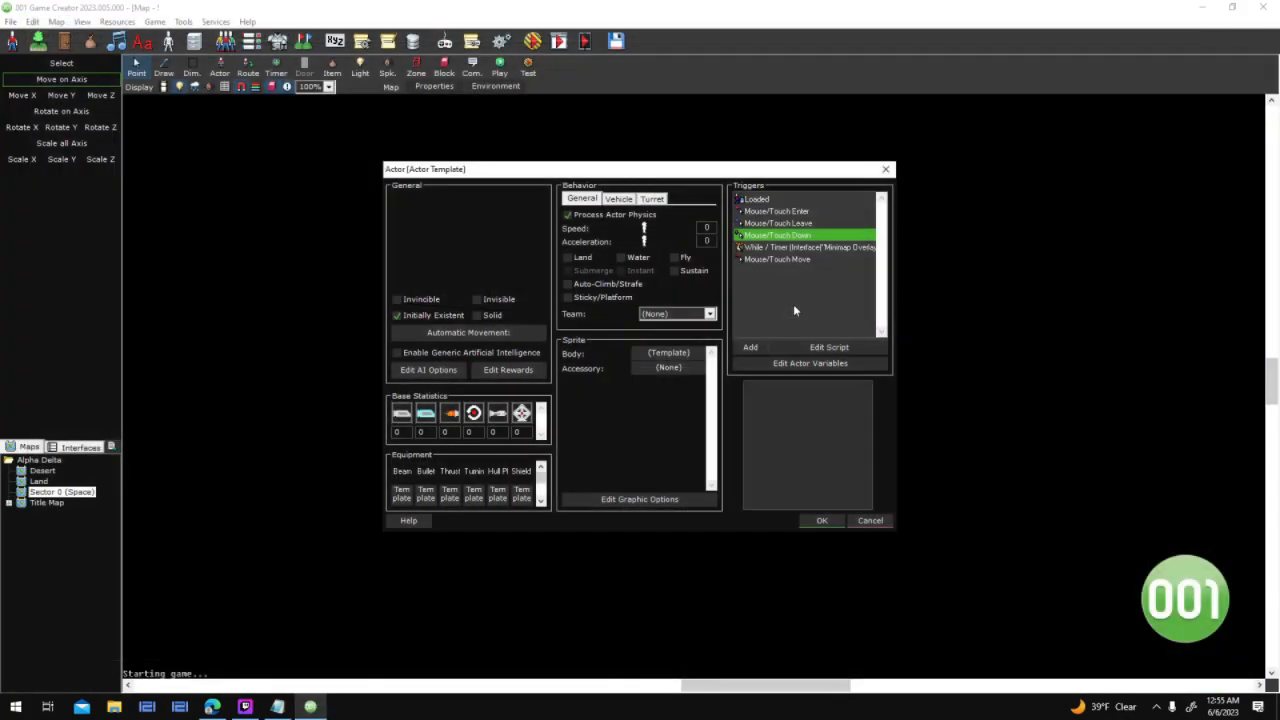
left_click(822, 524)
left_click(714, 495)
Run a test of the game and enter the space map from the title screen
left_click(534, 46)
key("Return")
key("Return")
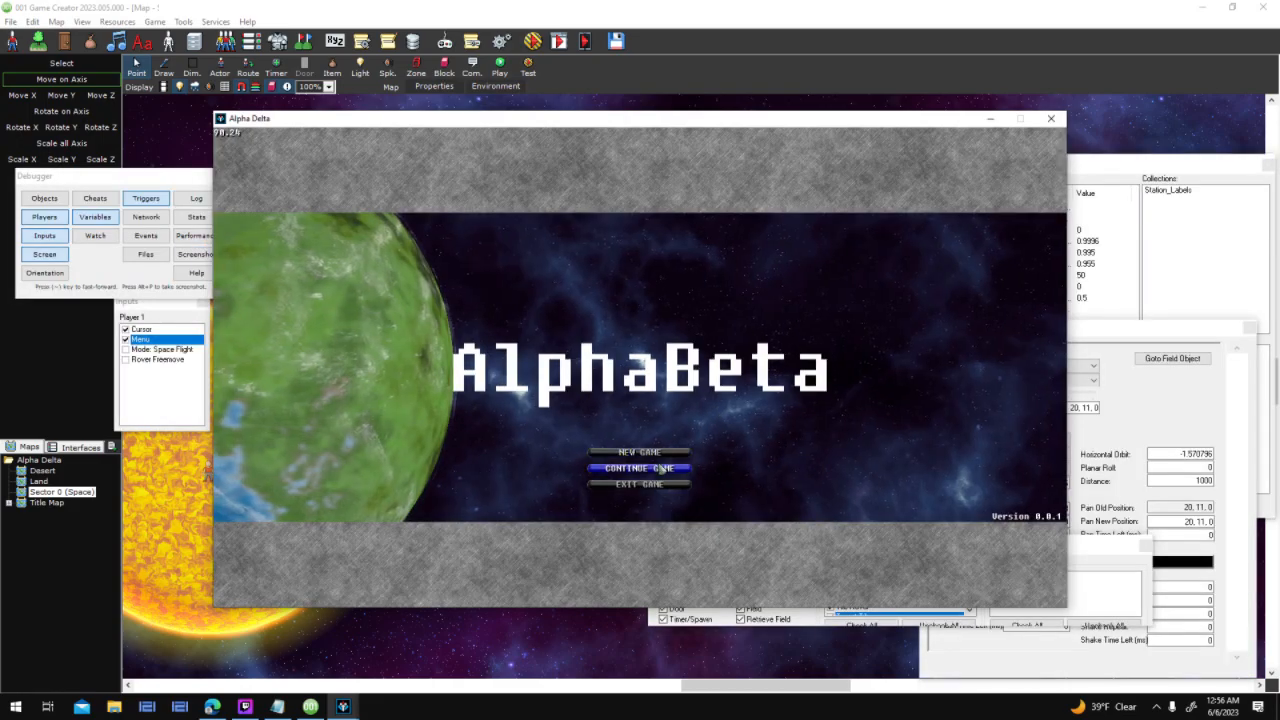
left_click(664, 457)
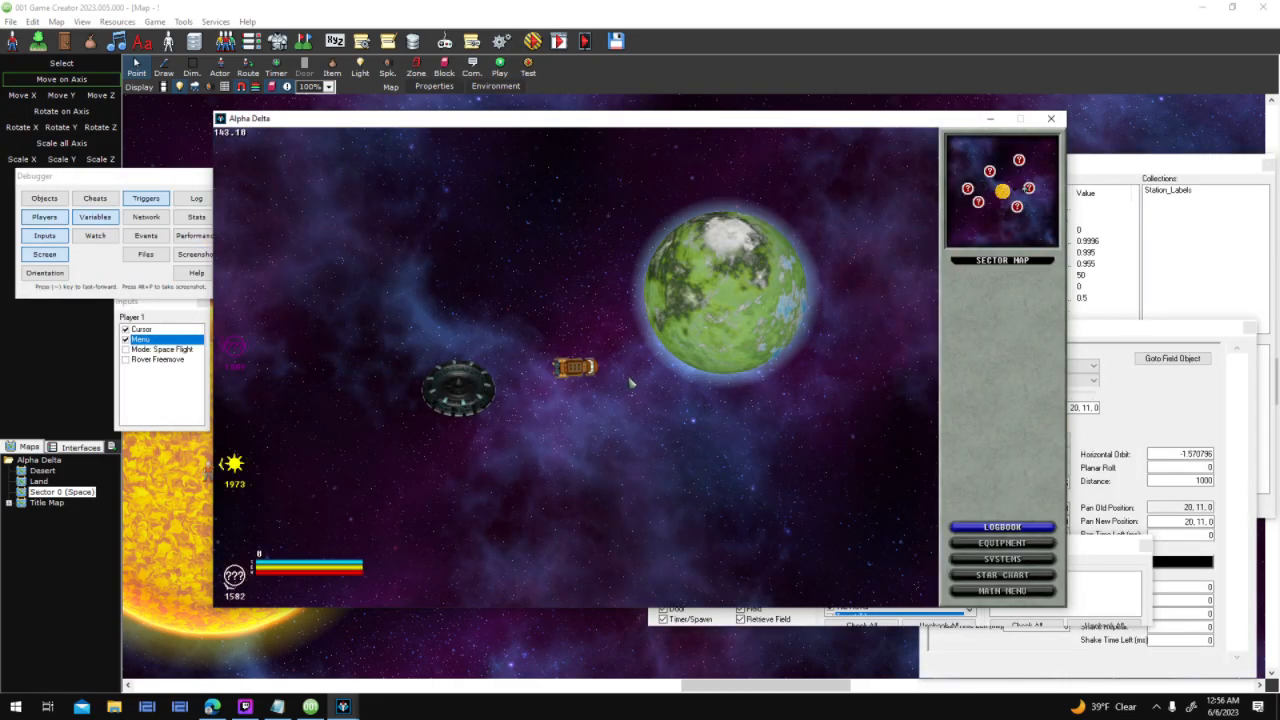
Target the station and the planet in the test game to examine their sizes in the object cam
left_click(695, 362)
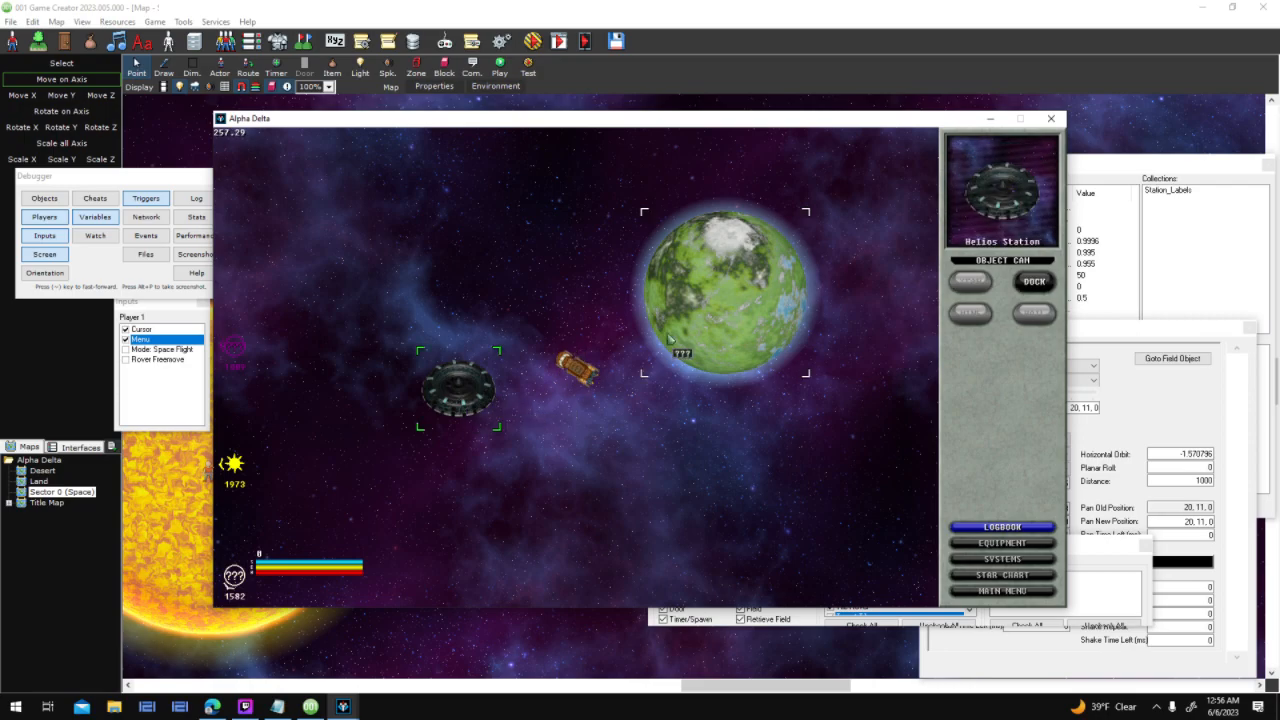
left_click(420, 400)
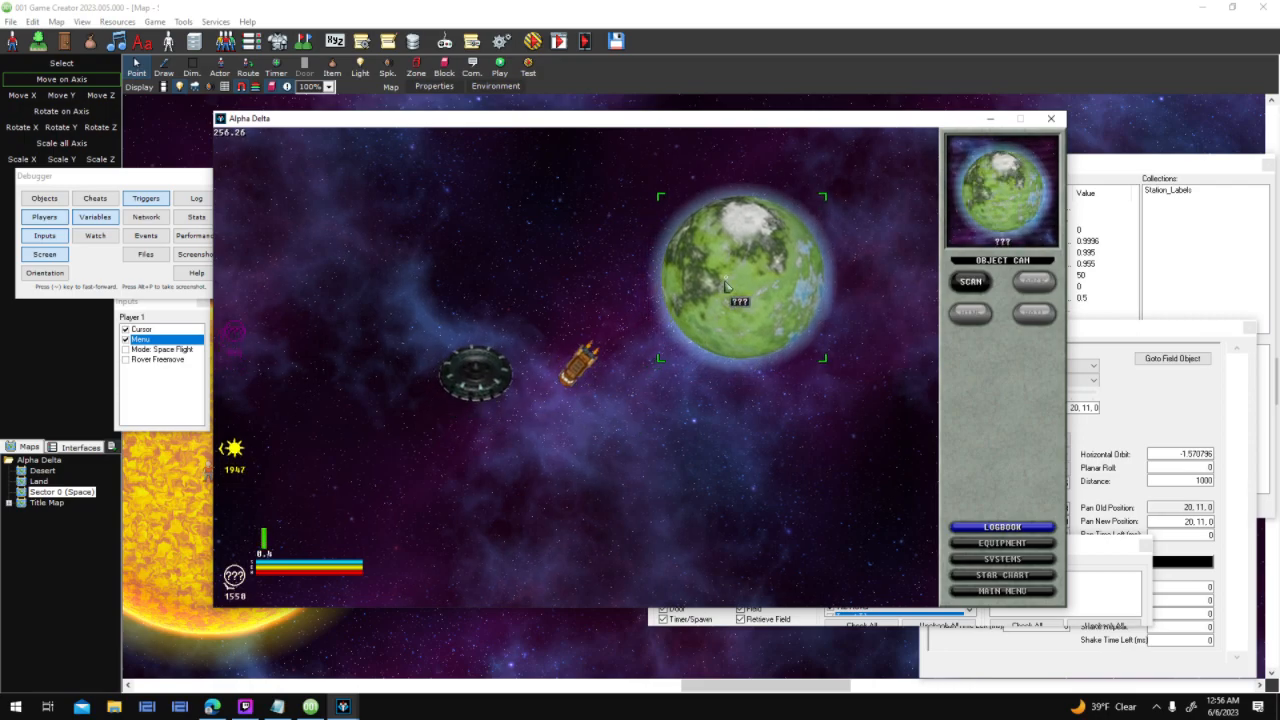
left_click(680, 278)
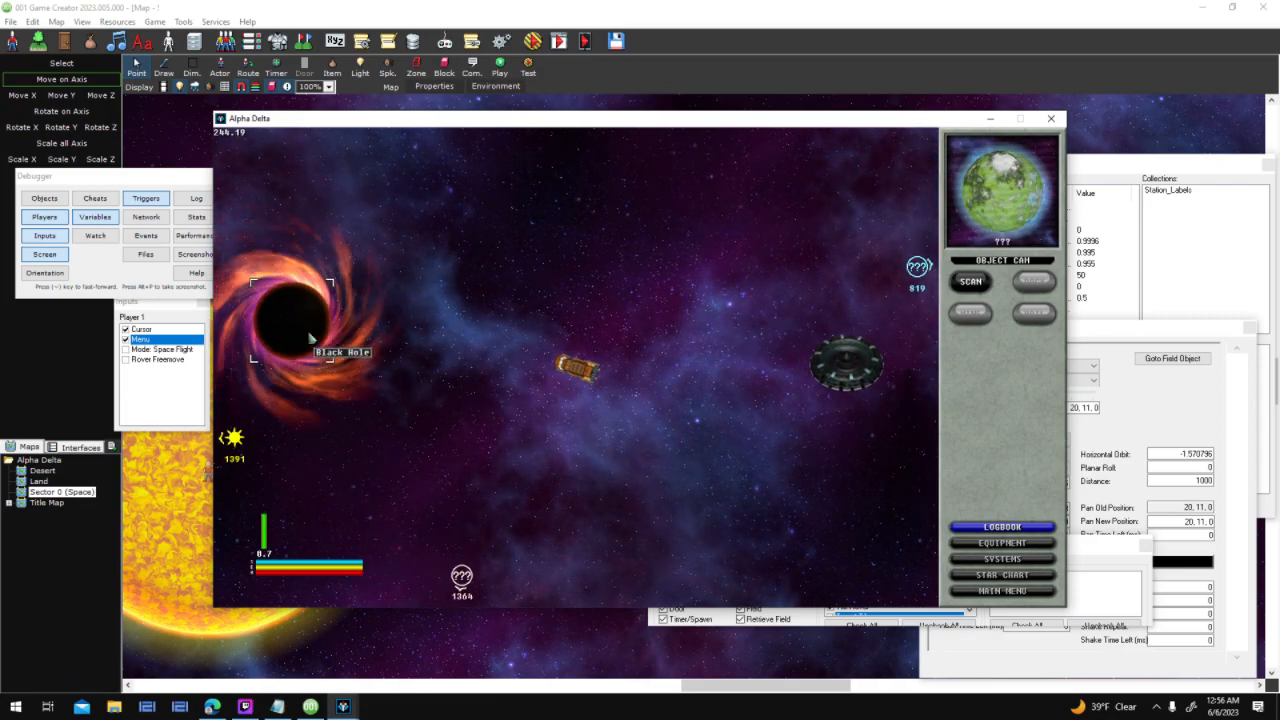
Target the black hole repeatedly to examine its object cam image, and close the test game
left_click(341, 336)
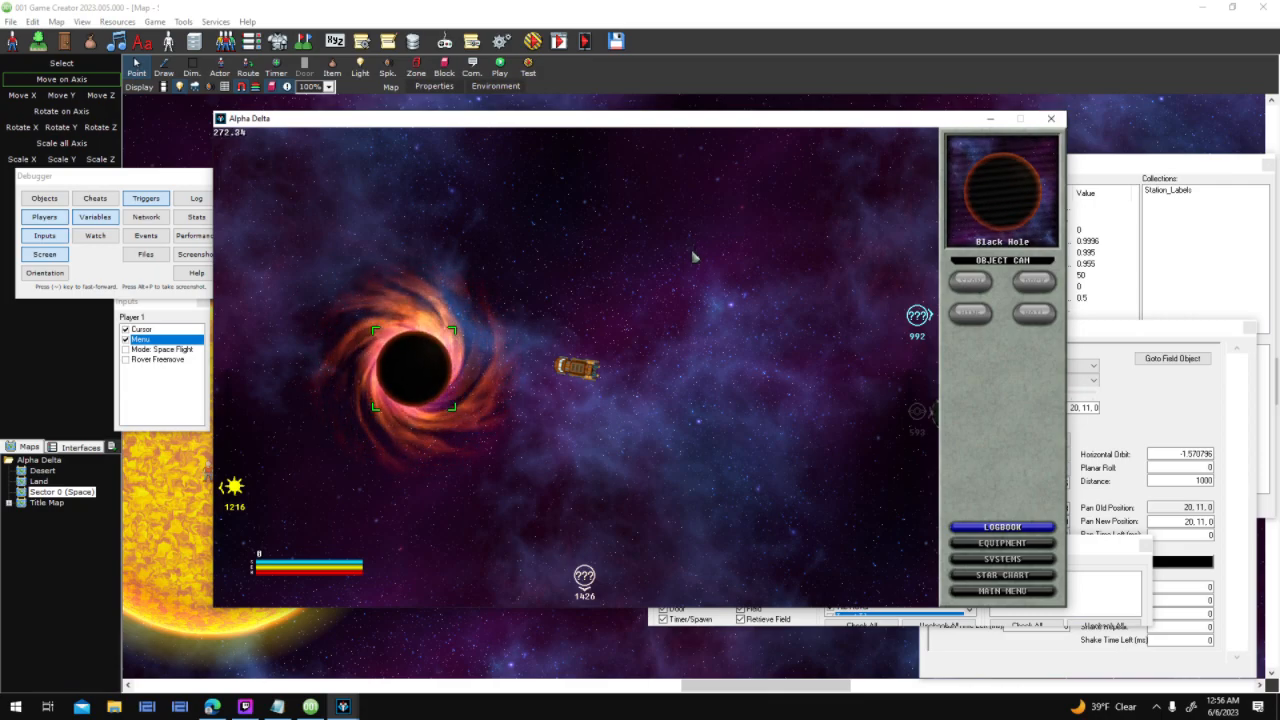
left_click(666, 267)
left_click(430, 359)
left_click(760, 263)
left_click(437, 365)
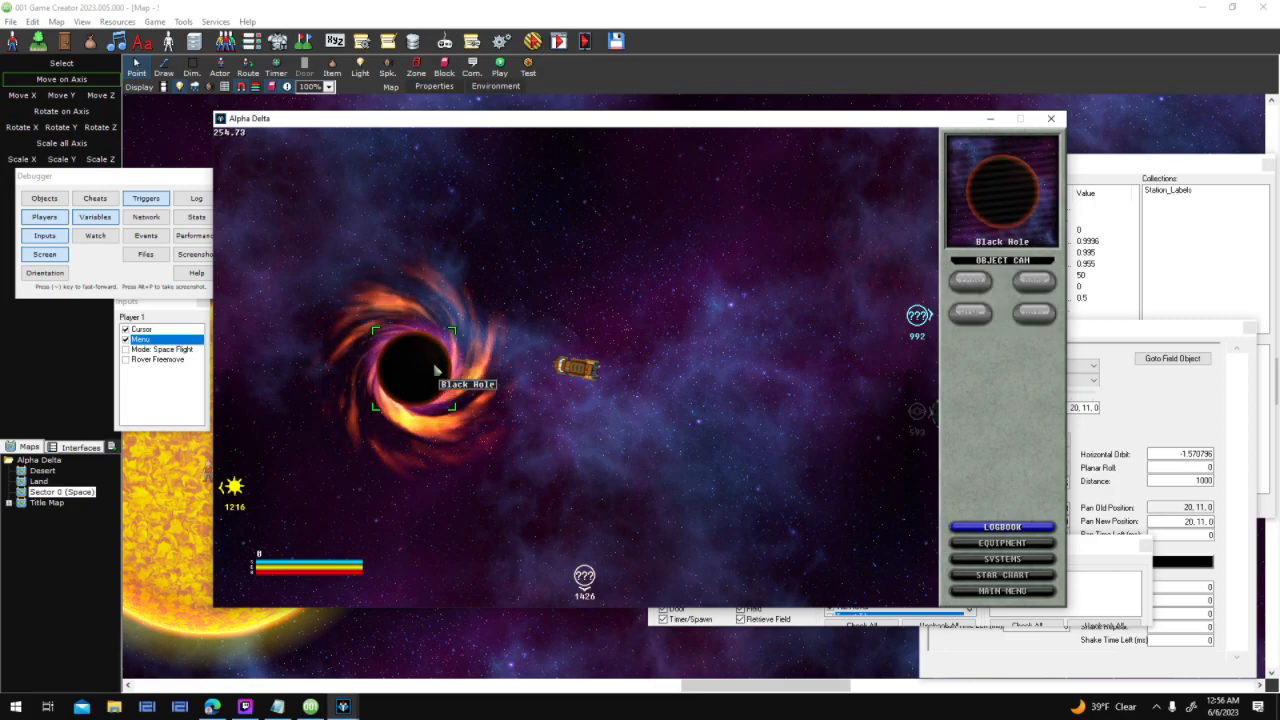
left_click(1052, 119)
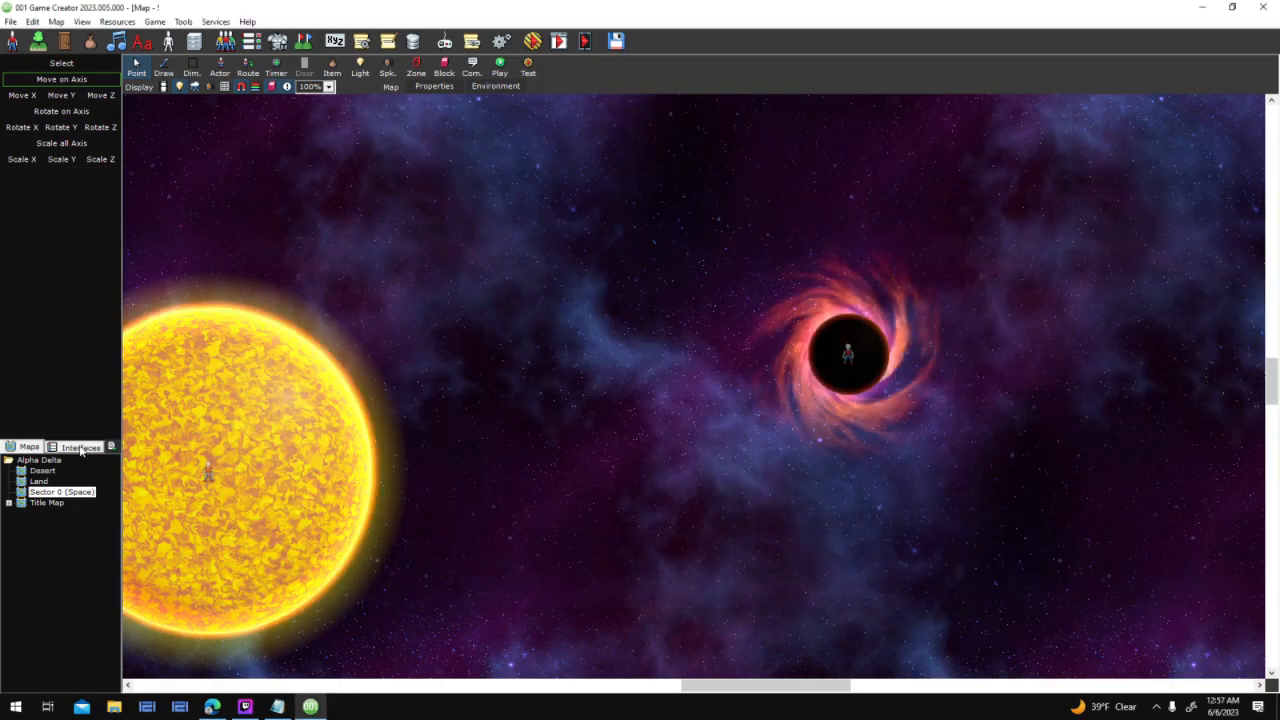
Reopen the Mouse/Touch Down script of the Space Object actor template in a maximized script window
left_click(81, 448)
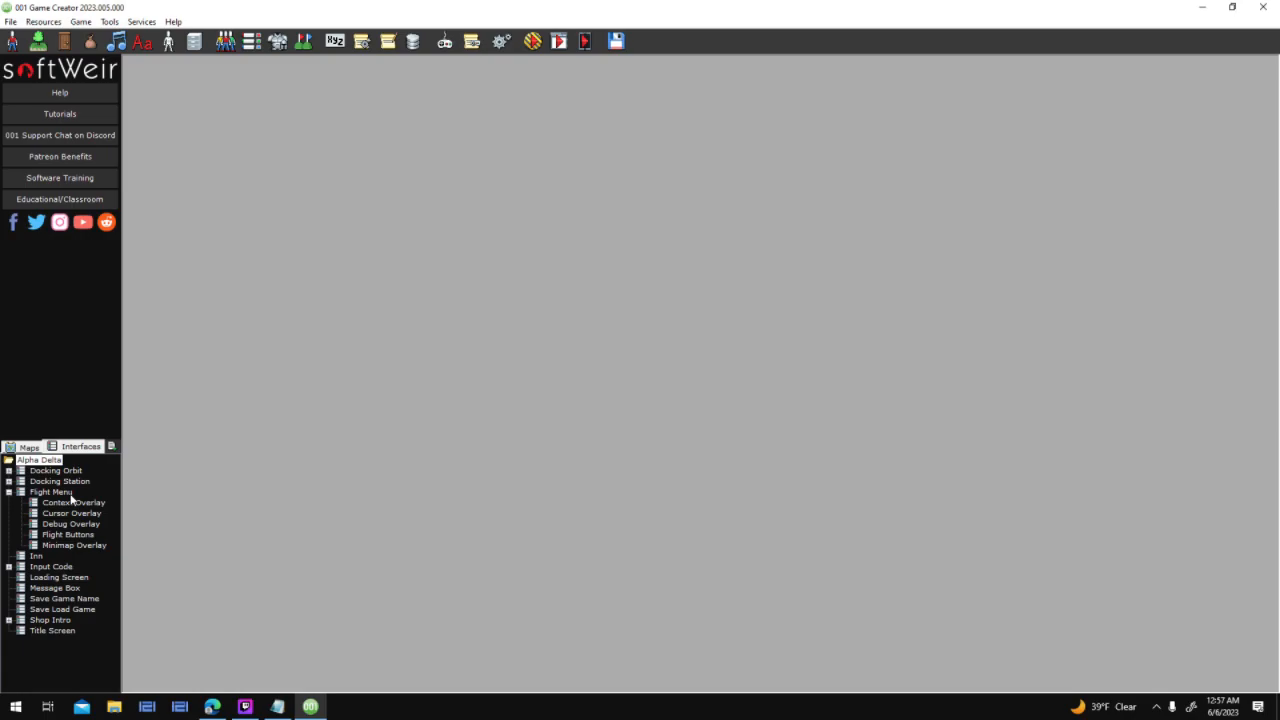
left_click(170, 42)
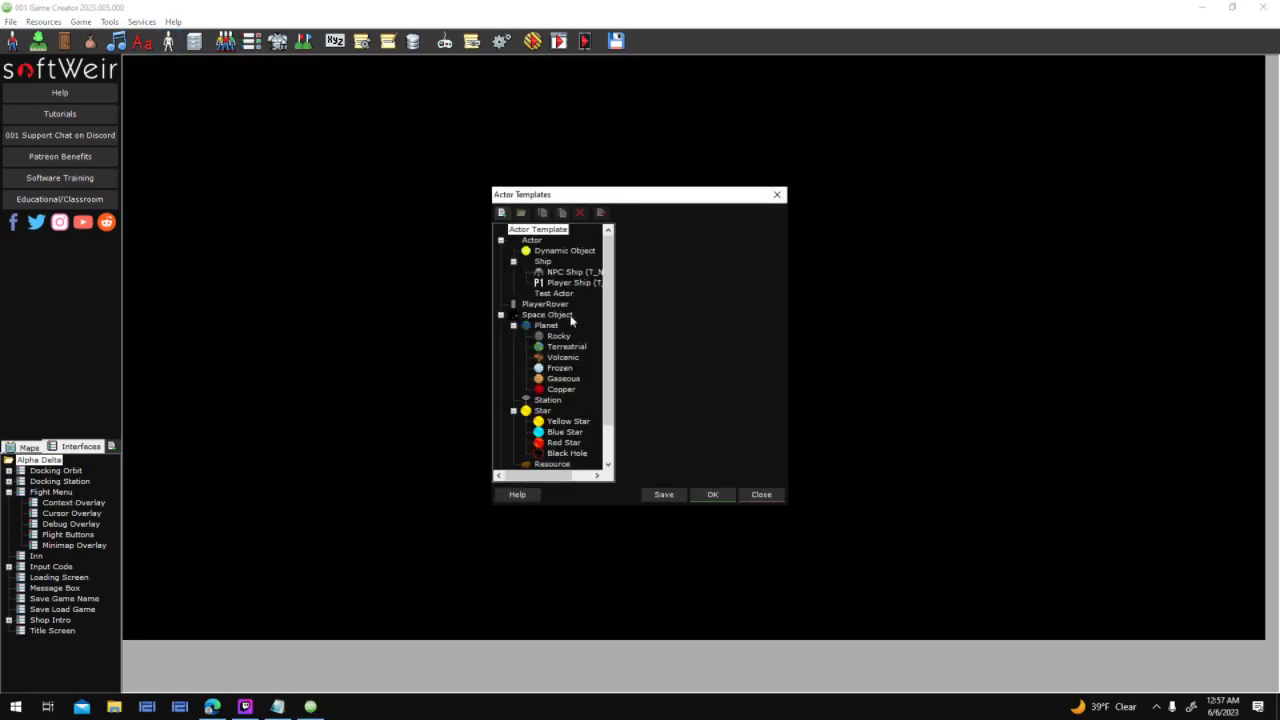
scroll(584, 415, "down", 2)
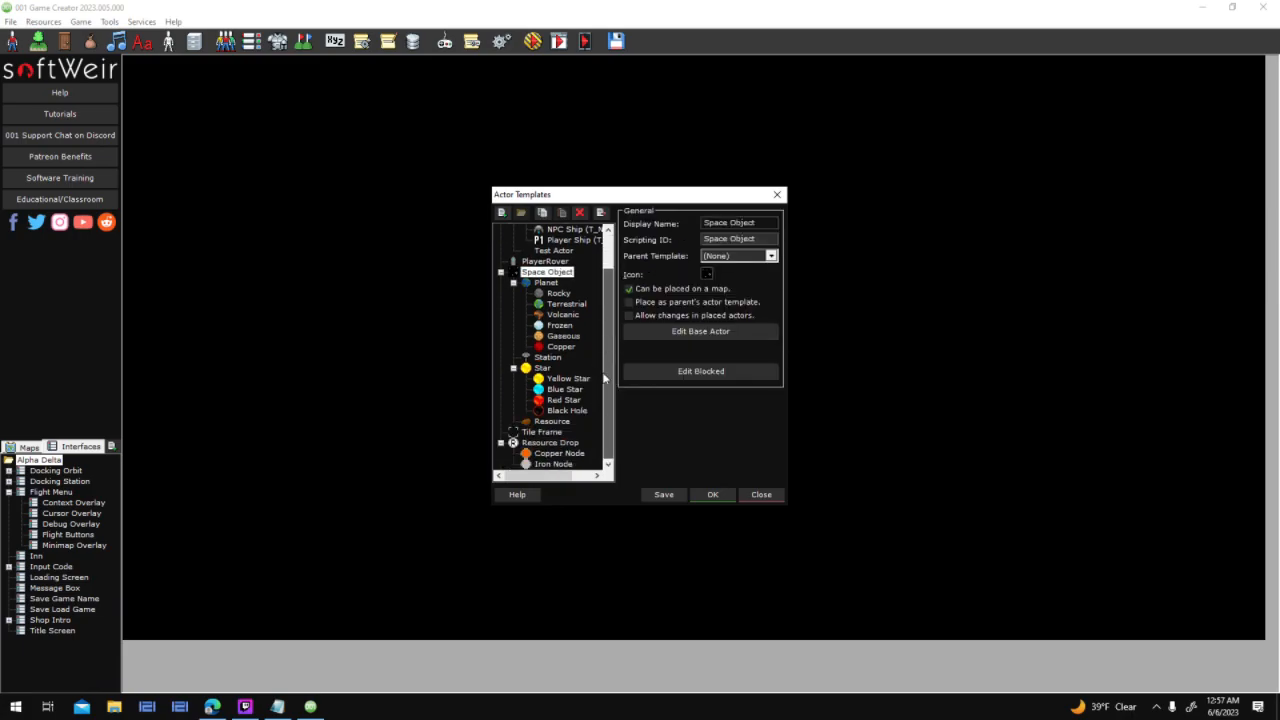
left_click(584, 409)
left_click(549, 273)
left_click(684, 331)
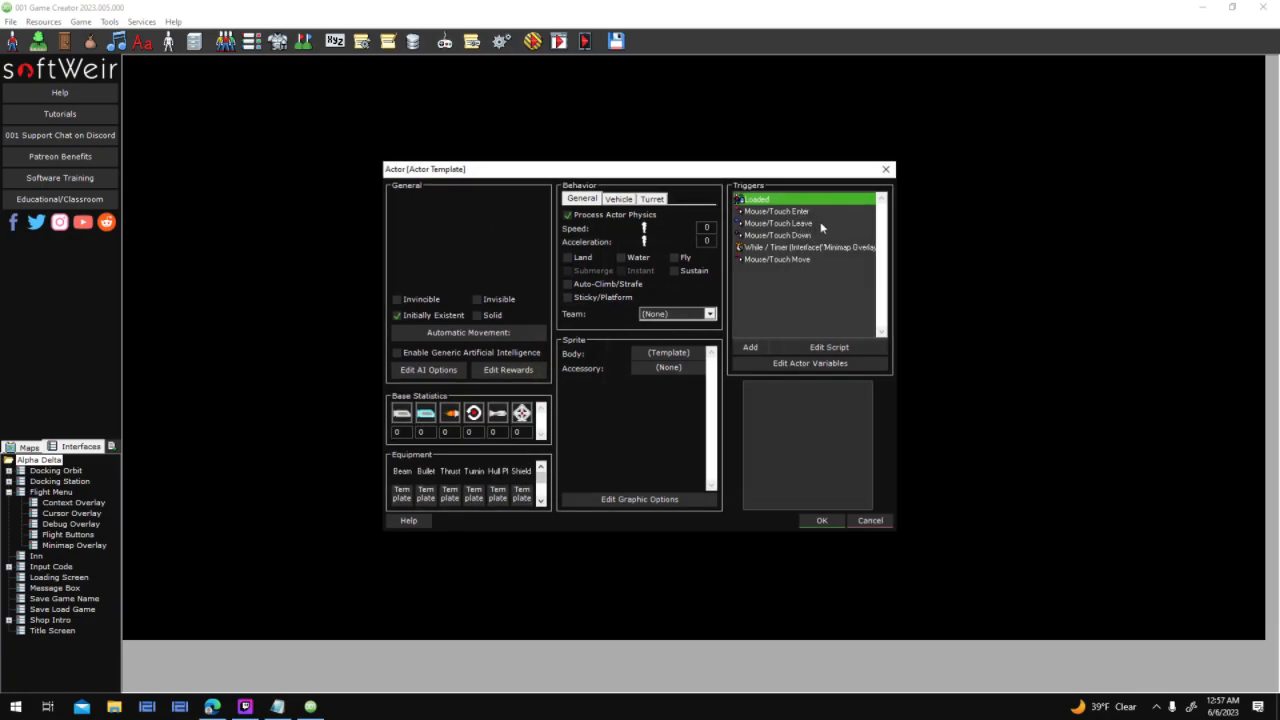
double_click(820, 236)
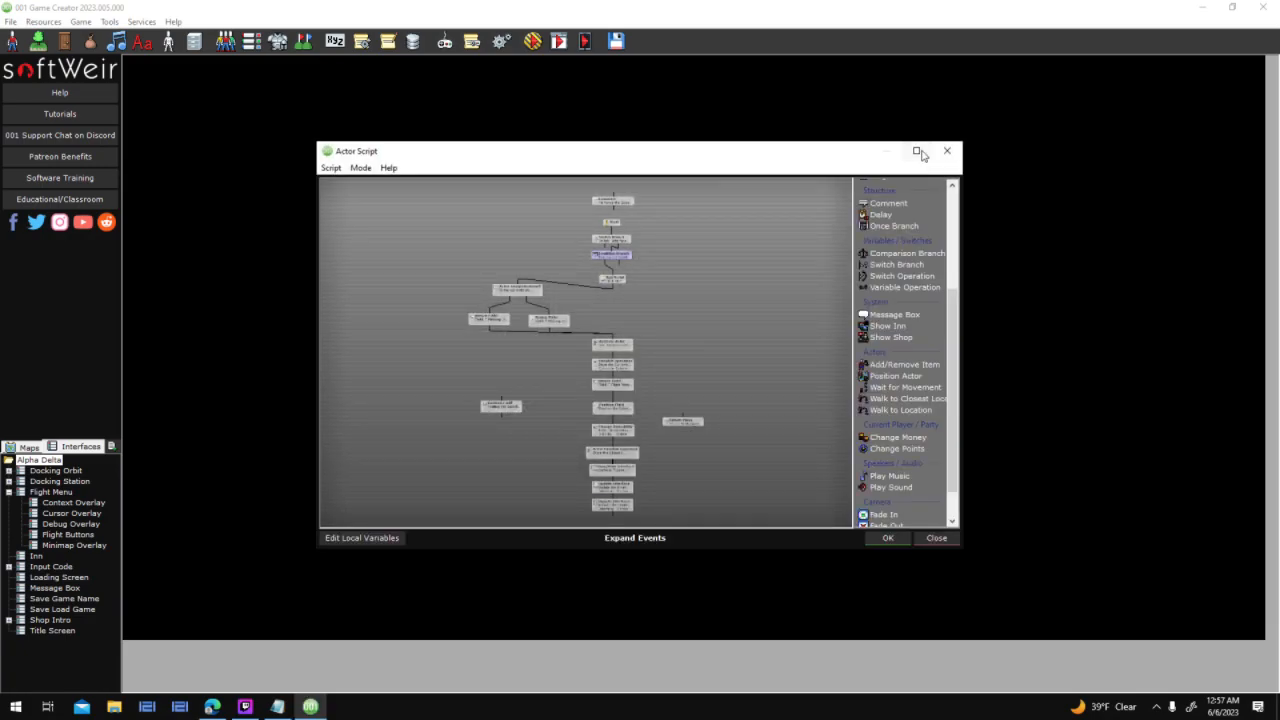
left_click(916, 150)
Relink the Sub Script event directly to Activate Actor, bypassing the Actor Template Branch
left_click_drag(355, 214, 586, 312)
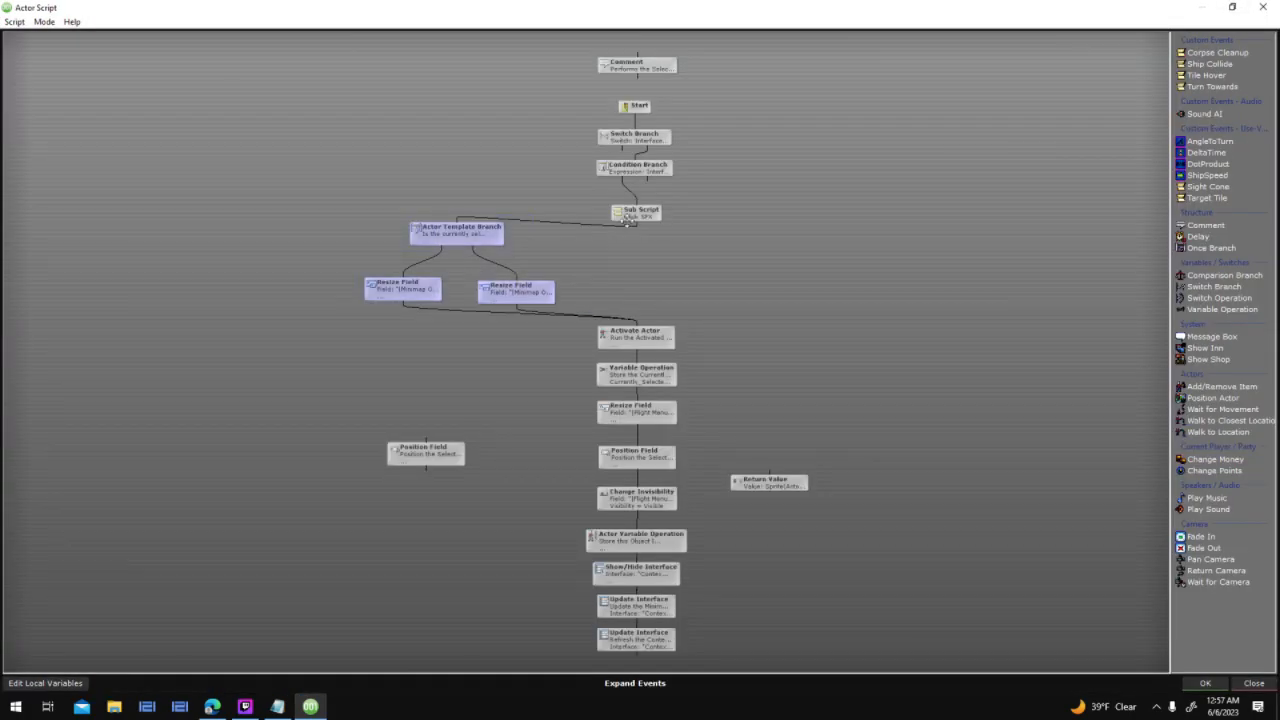
left_click_drag(636, 223, 653, 329)
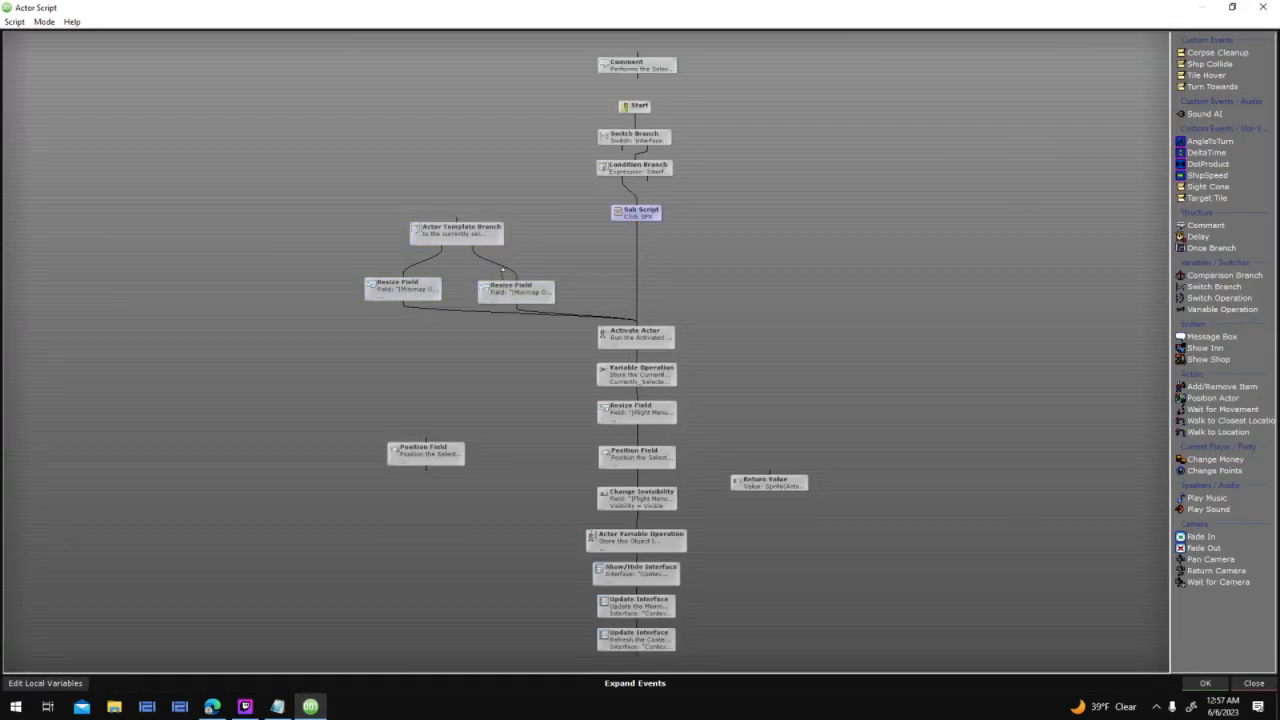
Unlink both Resize Field events from Activate Actor and move them with their Actor Template Branch beside the end of the script
left_click(579, 314)
key("Delete")
left_click(572, 313)
key("Delete")
left_click_drag(365, 206, 558, 318)
left_click_drag(513, 288, 910, 475)
middle_click_drag(963, 394, 923, 217)
left_click_drag(824, 302, 894, 437)
left_click_drag(467, 152, 646, 281)
left_click_drag(736, 302, 838, 149)
Insert the Actor Template Branch and its two Resize Field events between Actor Variable Operation and Show/Hide Interface, and save the actor template
left_click_drag(696, 361, 584, 509)
left_click_drag(599, 404, 597, 457)
left_click(597, 343)
left_click_drag(774, 360, 869, 377)
left_click_drag(835, 453, 616, 456)
left_click_drag(947, 458, 612, 457)
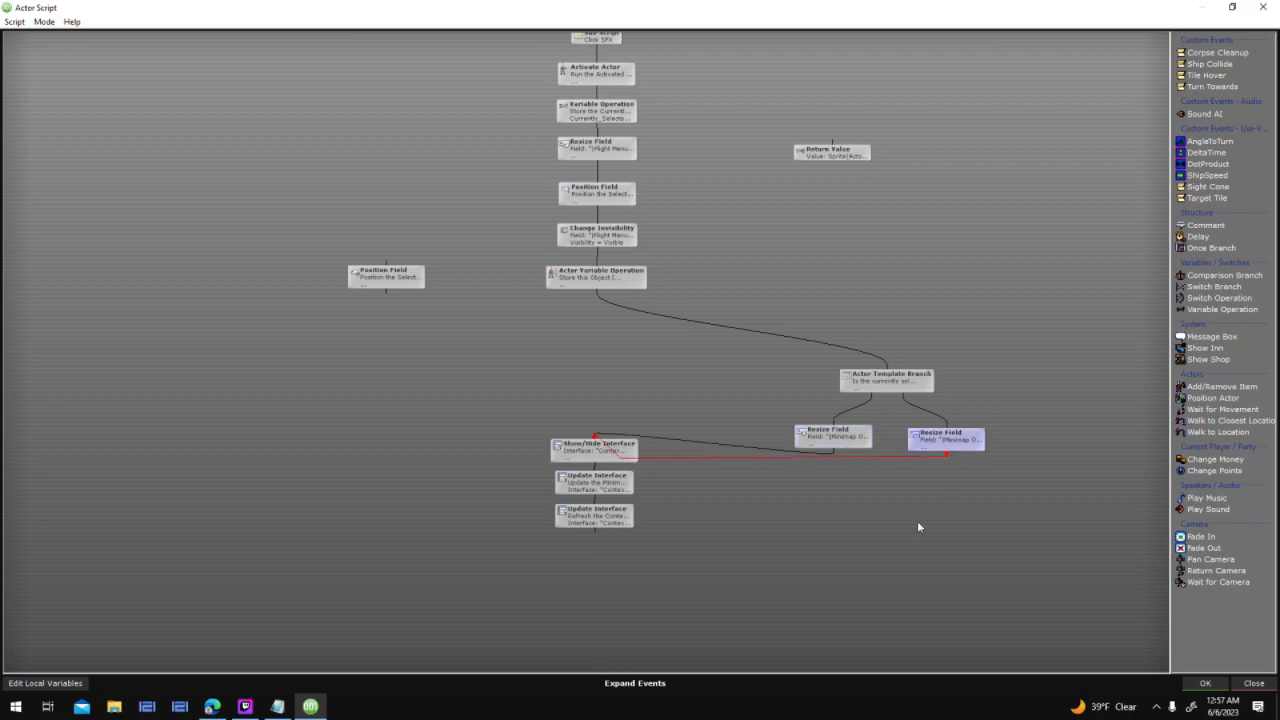
left_click(1204, 684)
left_click(790, 305)
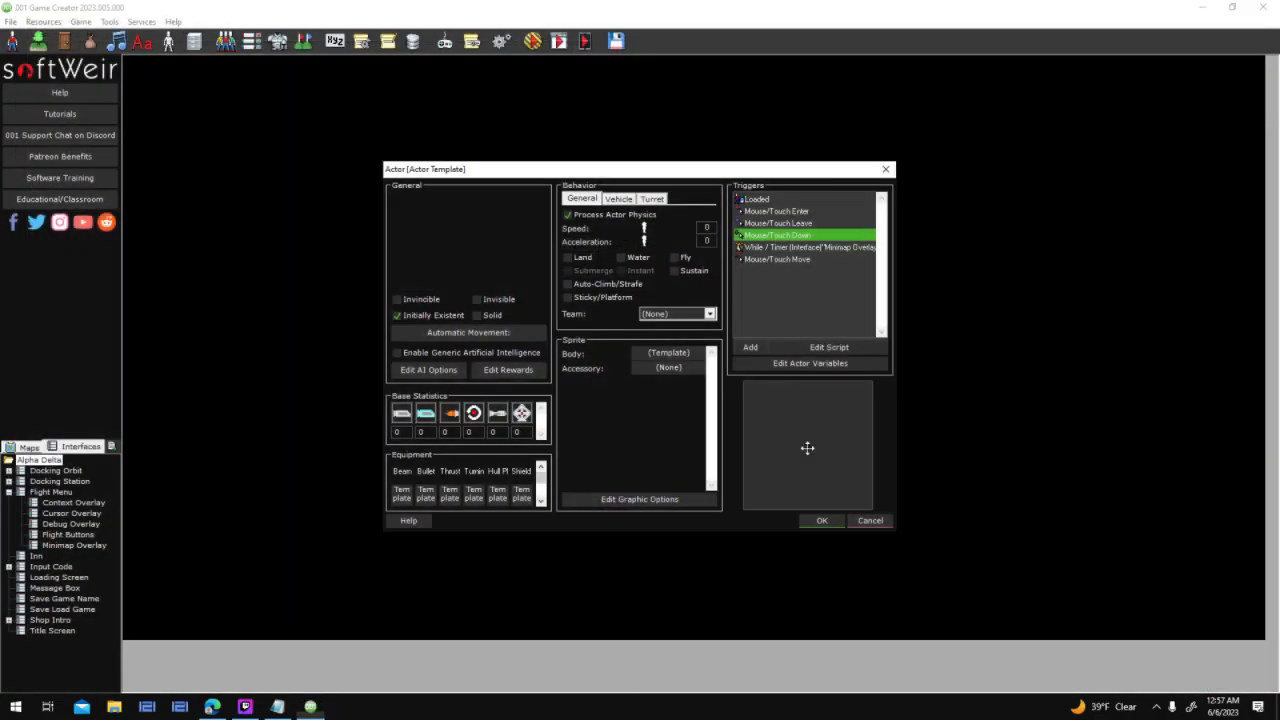
left_click(817, 524)
left_click(711, 493)
Run a new test game and target the planet and the station to examine their object cam images
left_click(533, 38)
key("Return")
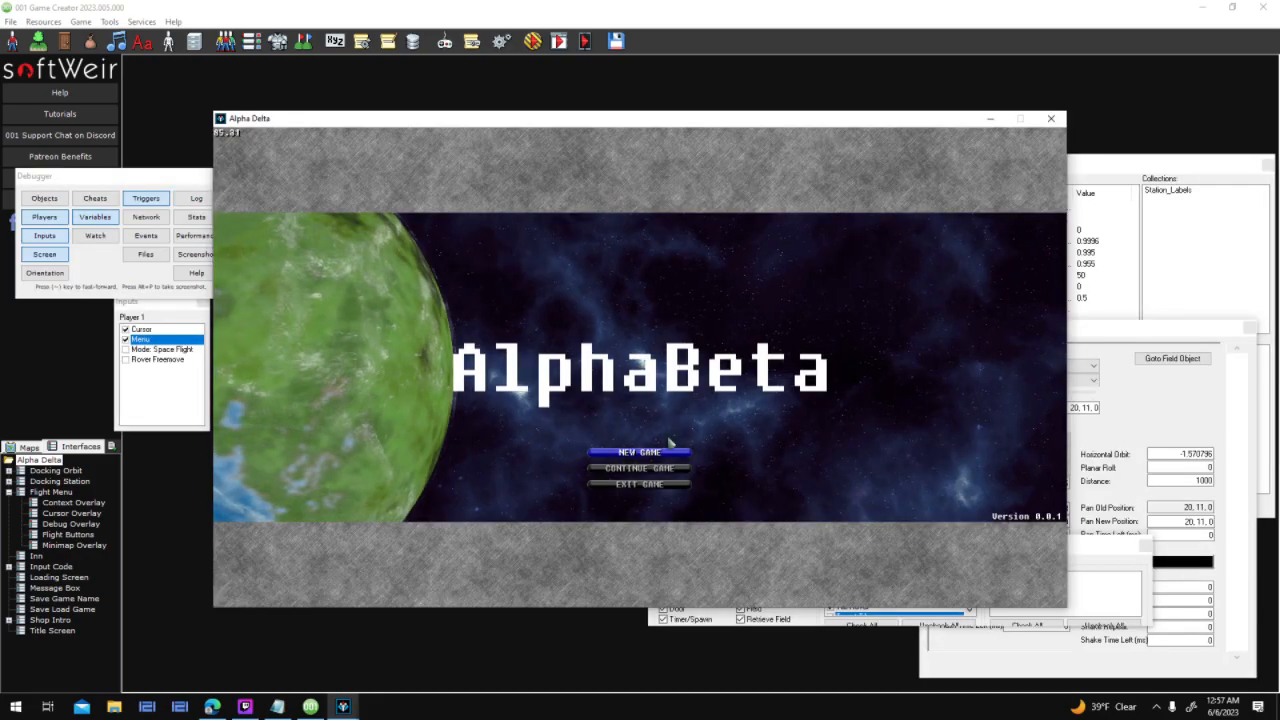
left_click(662, 452)
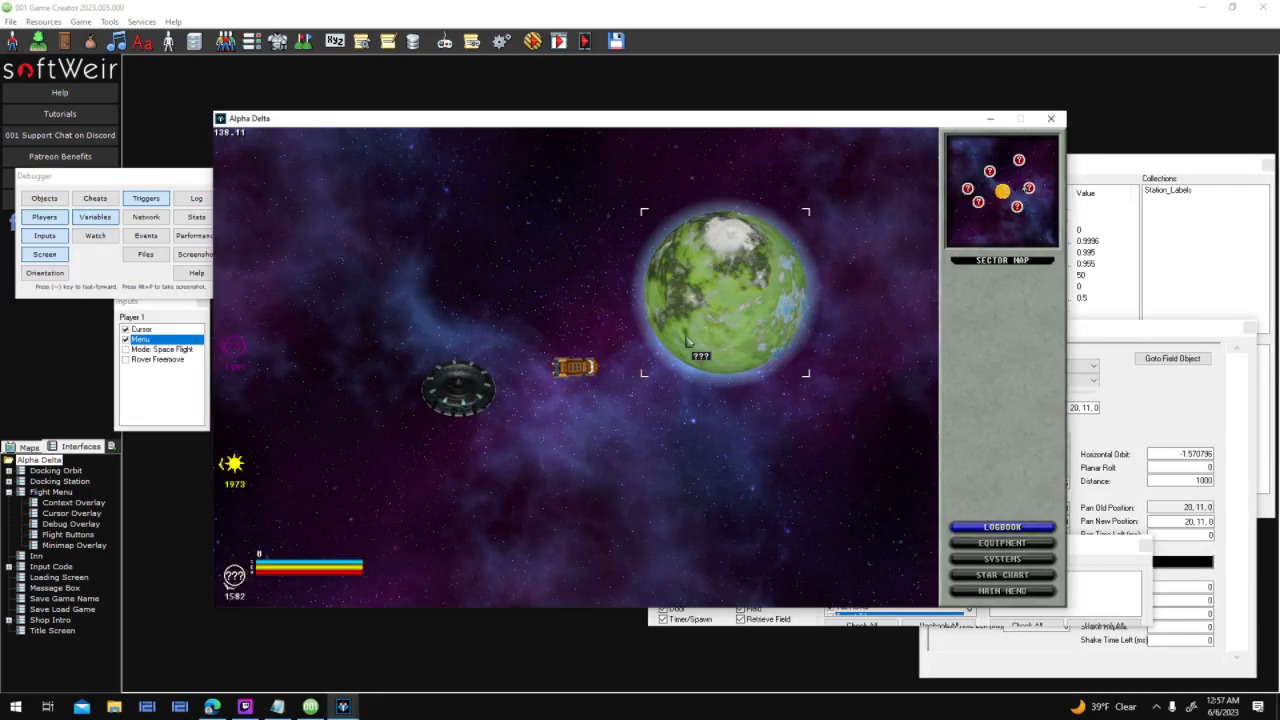
left_click(687, 342)
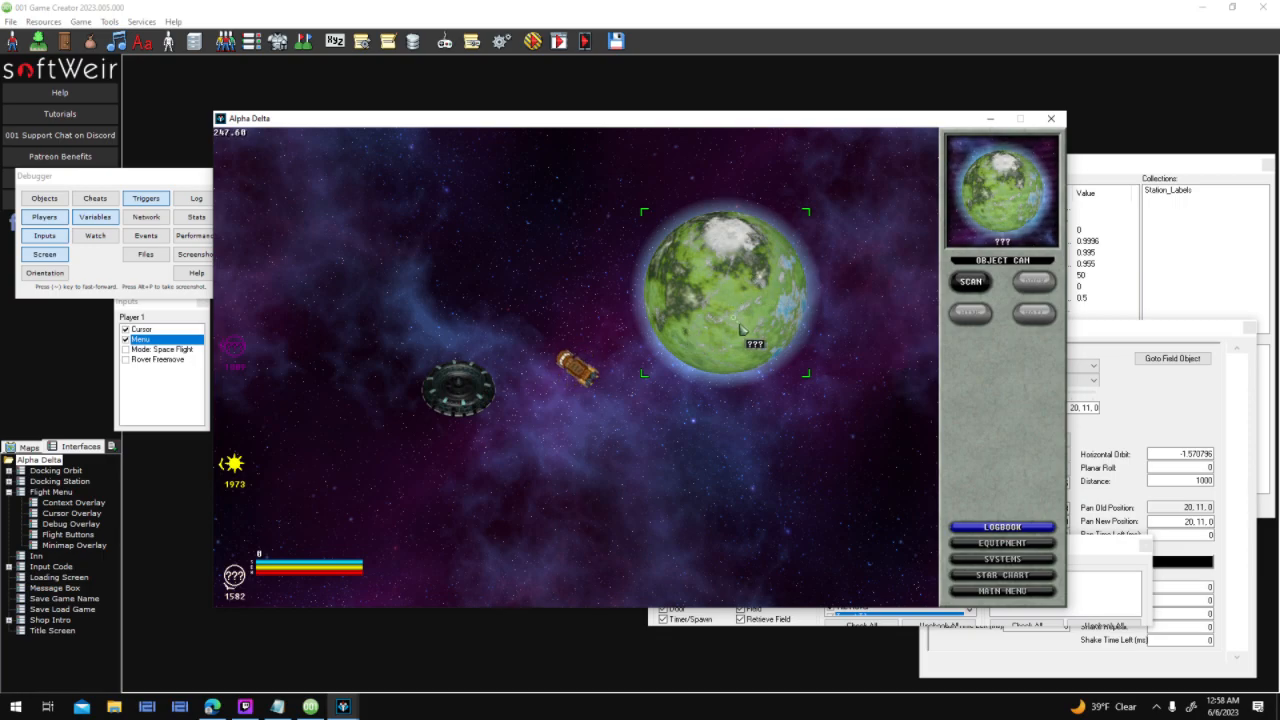
left_click(460, 390)
key("w")
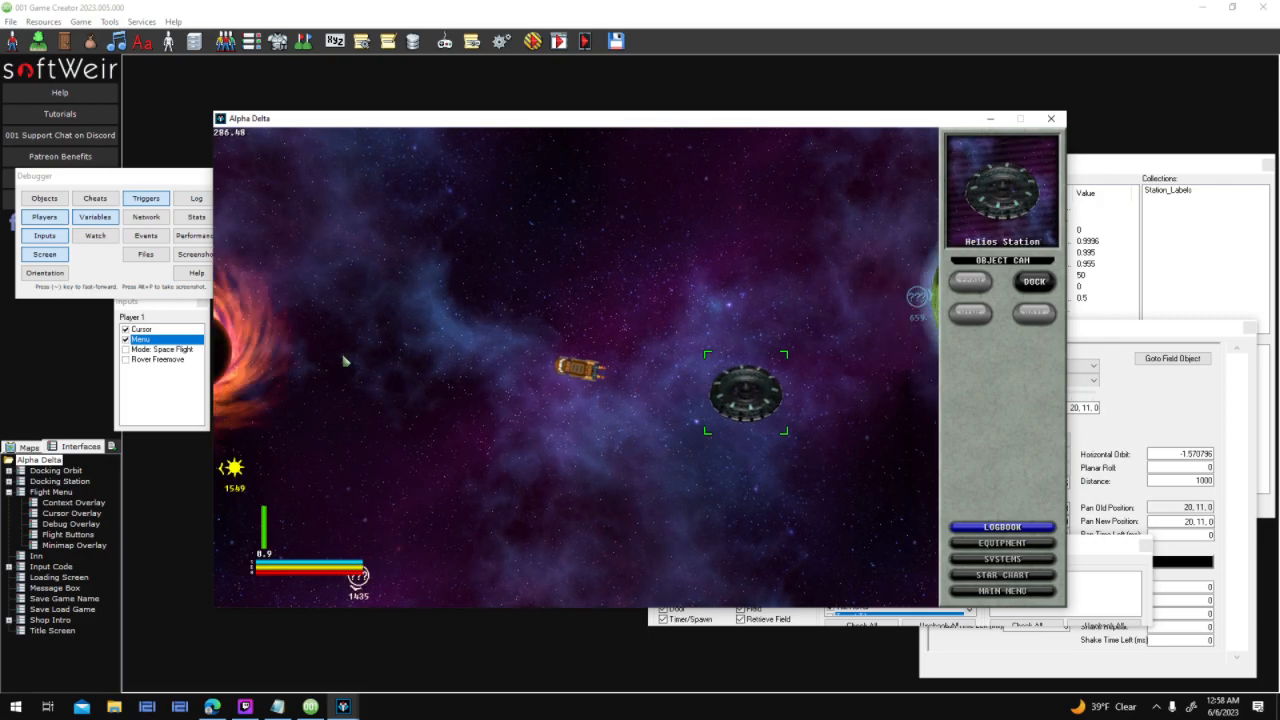
Target, deselect and retarget the black hole to compare its size in the object cam
left_click(330, 360)
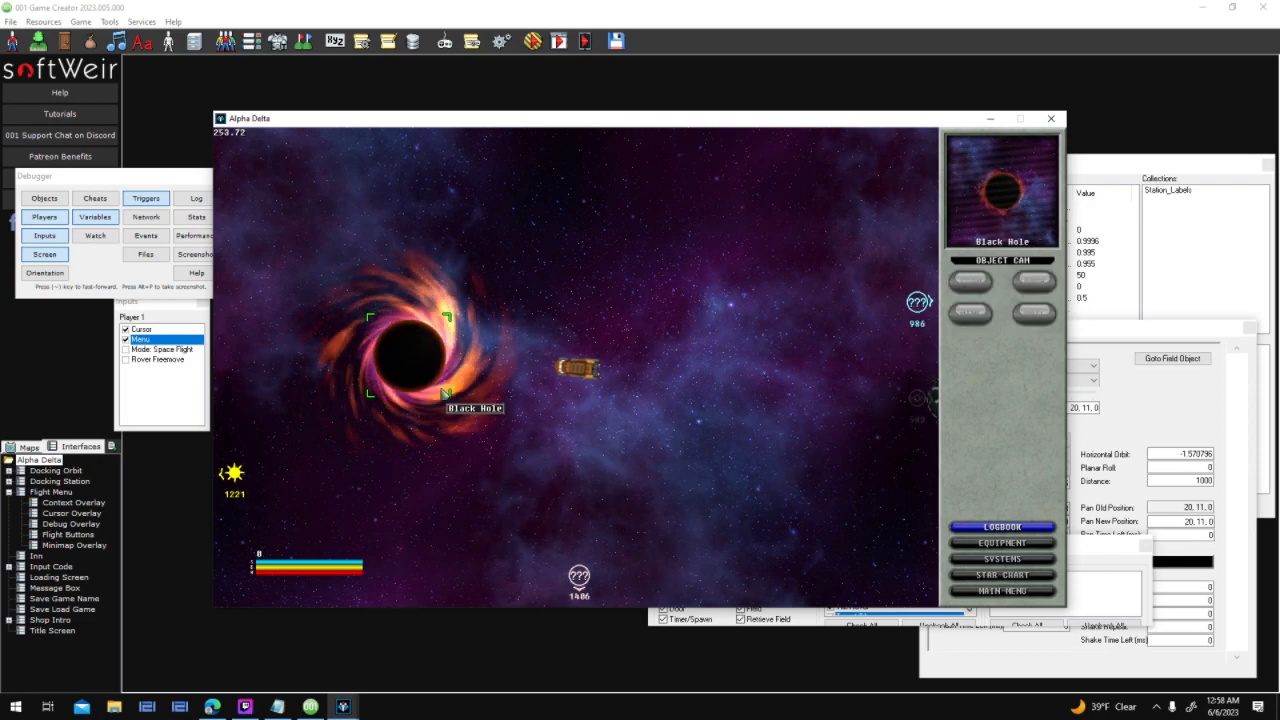
left_click(554, 268)
left_click(444, 350)
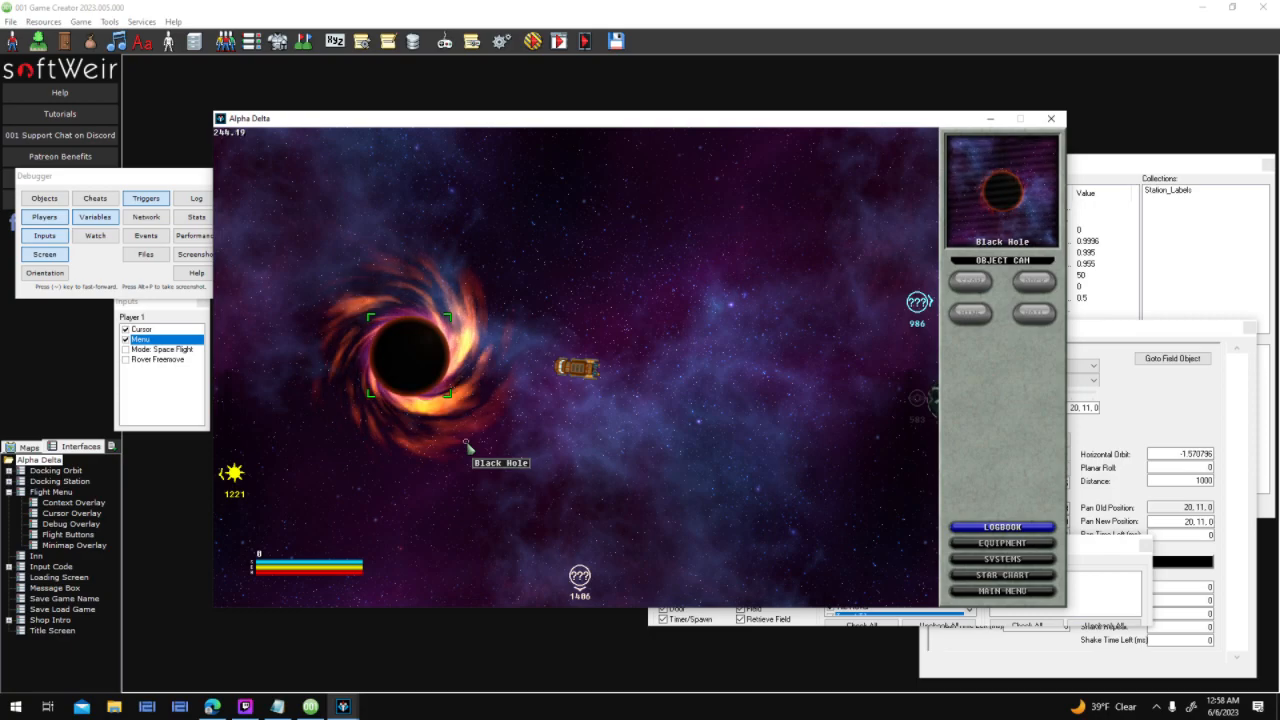
left_click(624, 266)
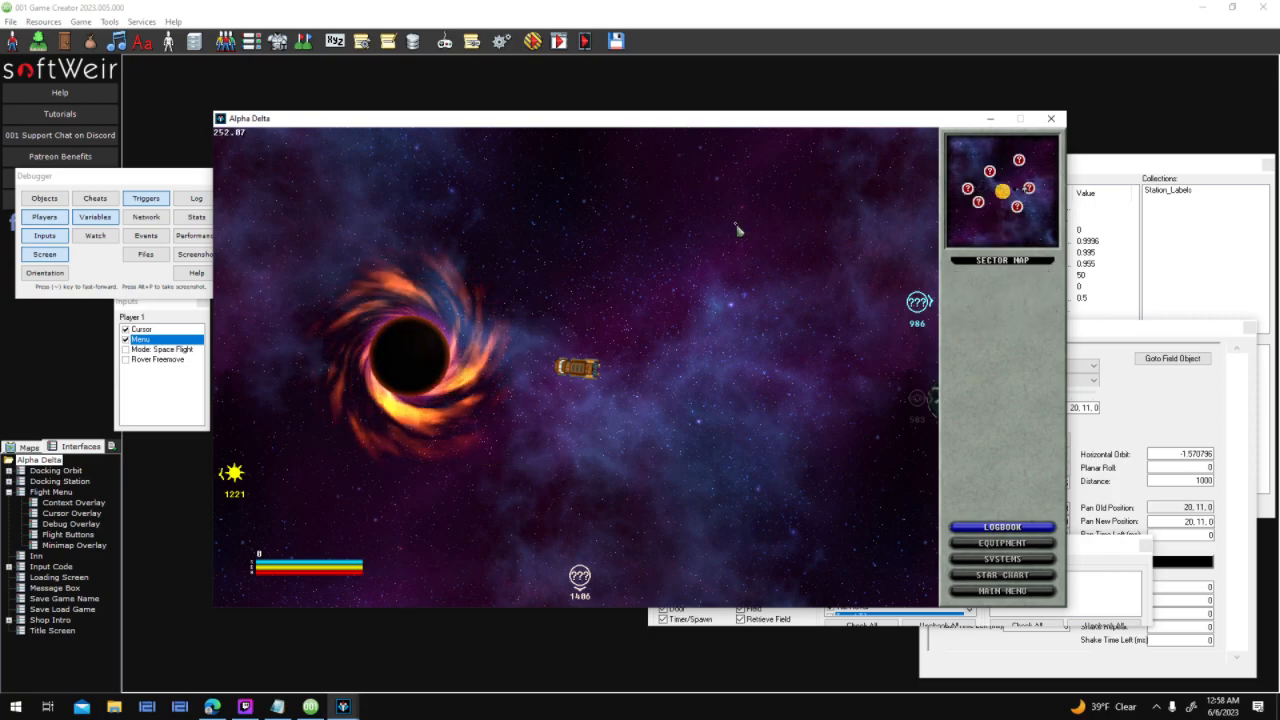
left_click(440, 328)
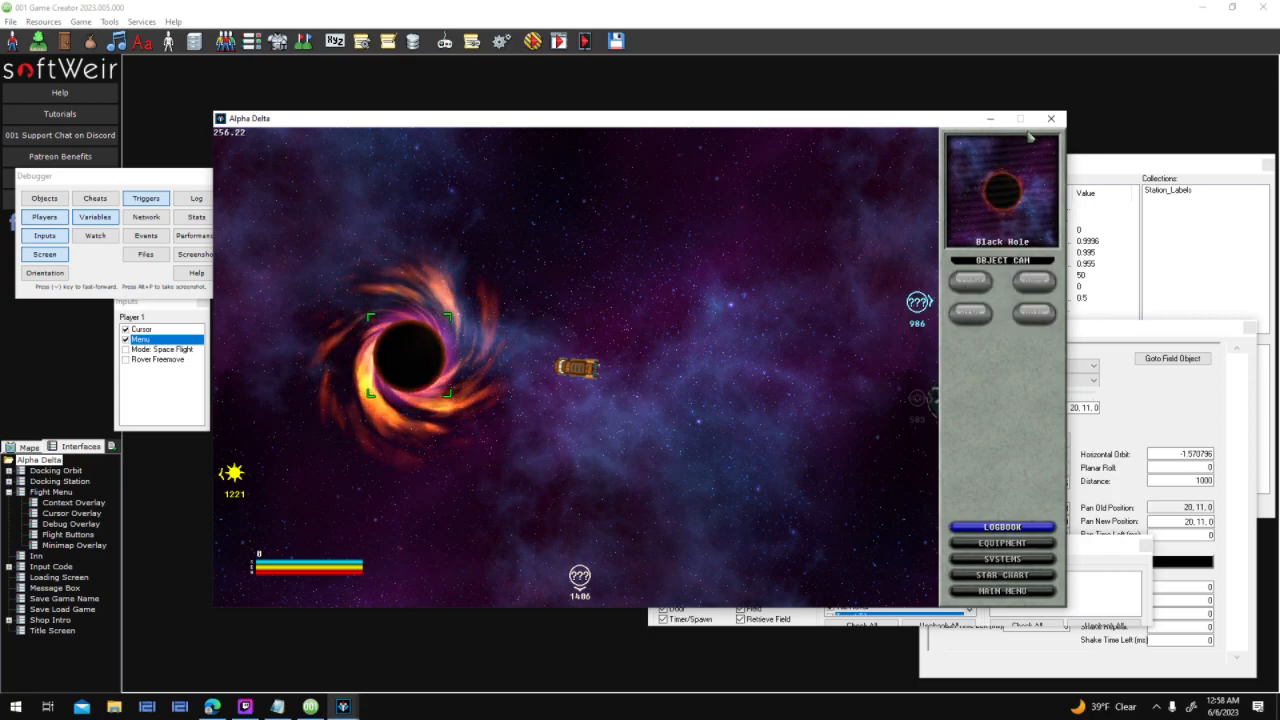
Fly the ship near the targeted black hole to check its object cam image, and close the test game
key("w")
key("w")
key("w")
key("w")
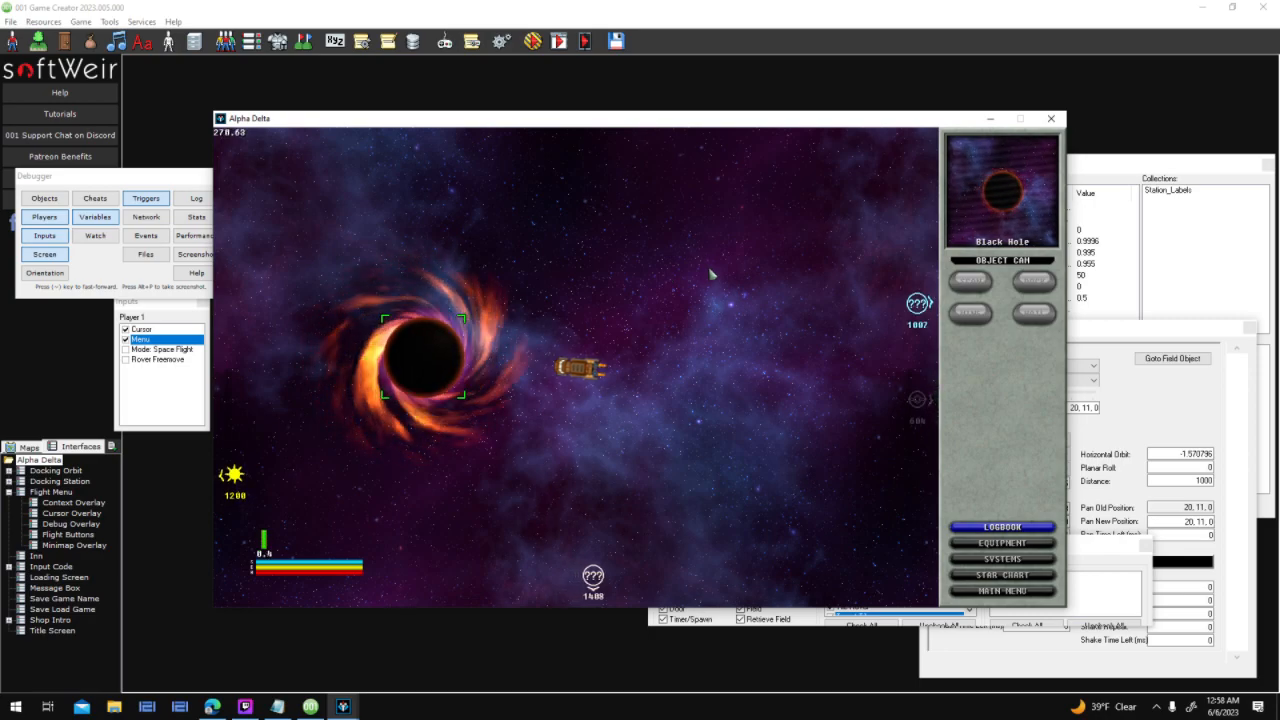
key("s")
key("s")
key("s")
left_click(1064, 120)
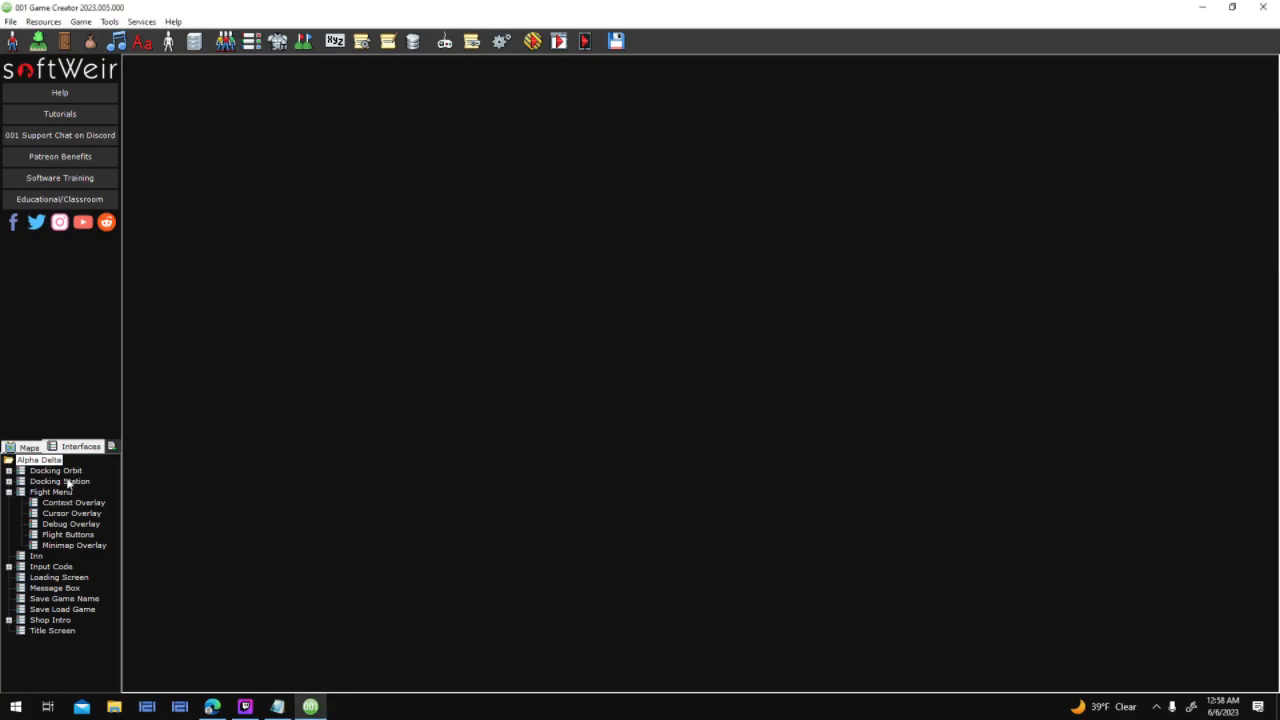
Open the Minimap Atmo Display field of the Minimap Overlay interface and review its Retrieve Width script
double_click(84, 547)
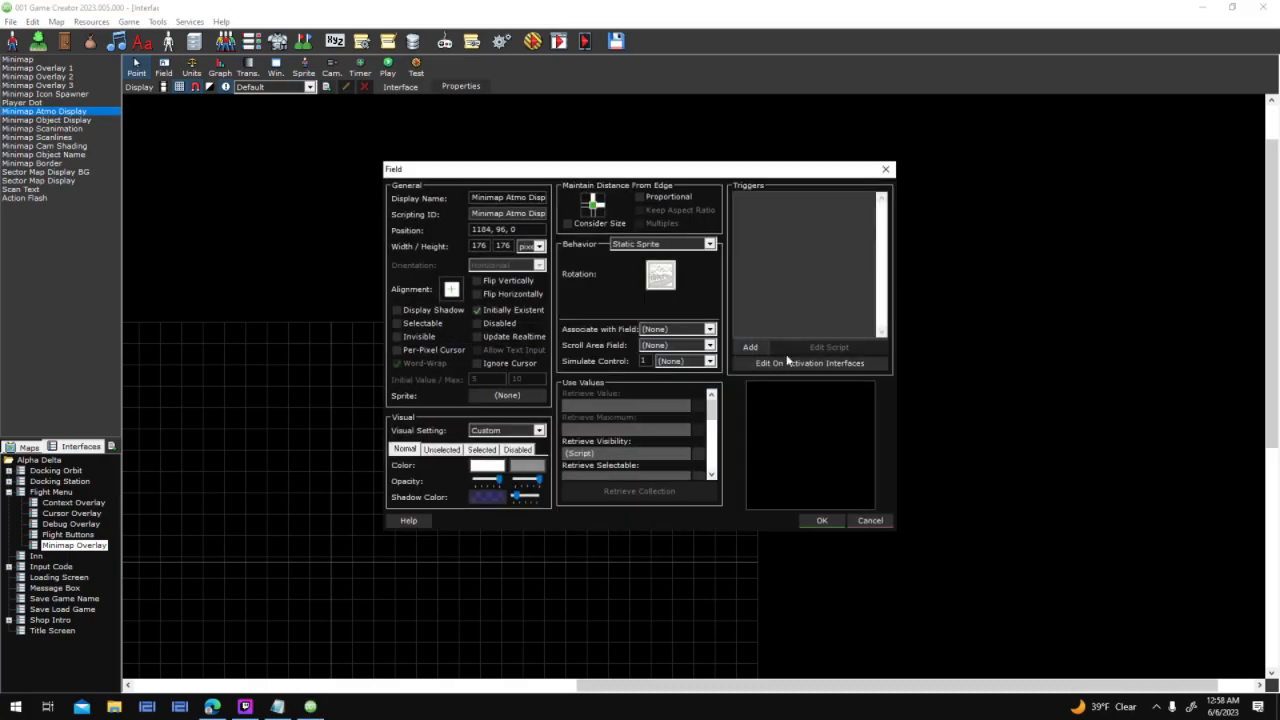
scroll(710, 415, "down", 5)
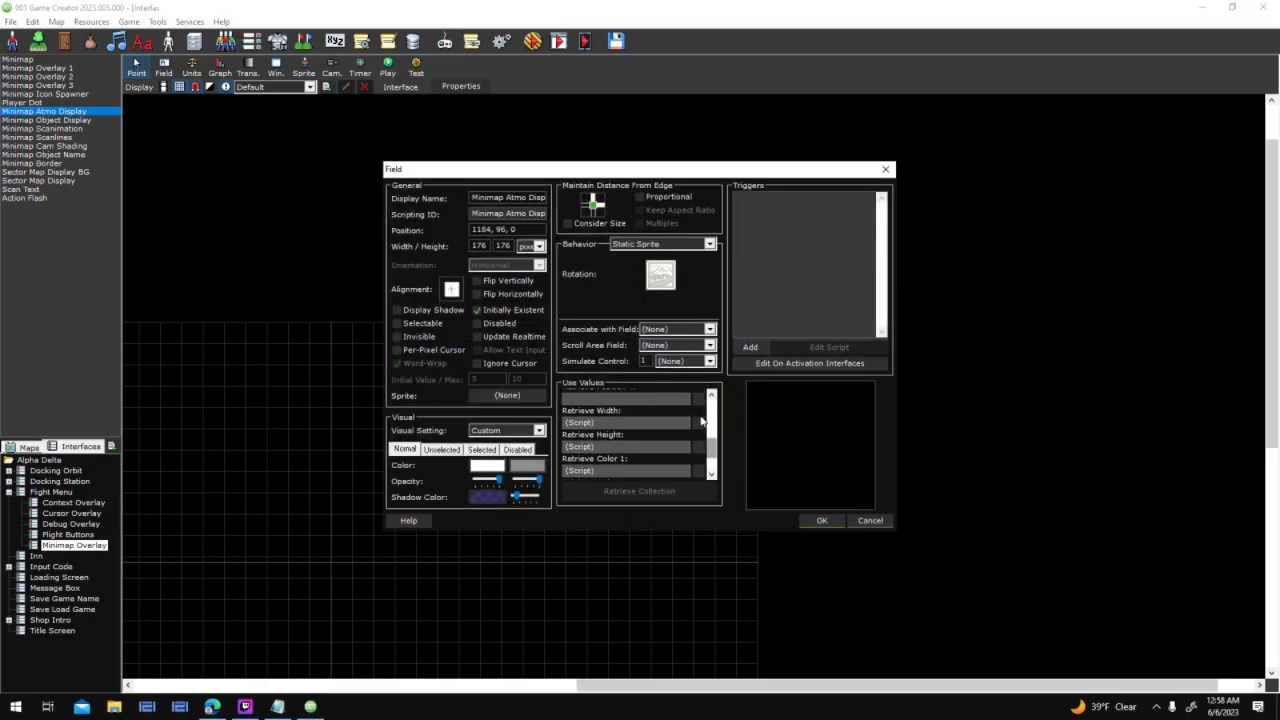
left_click(702, 424)
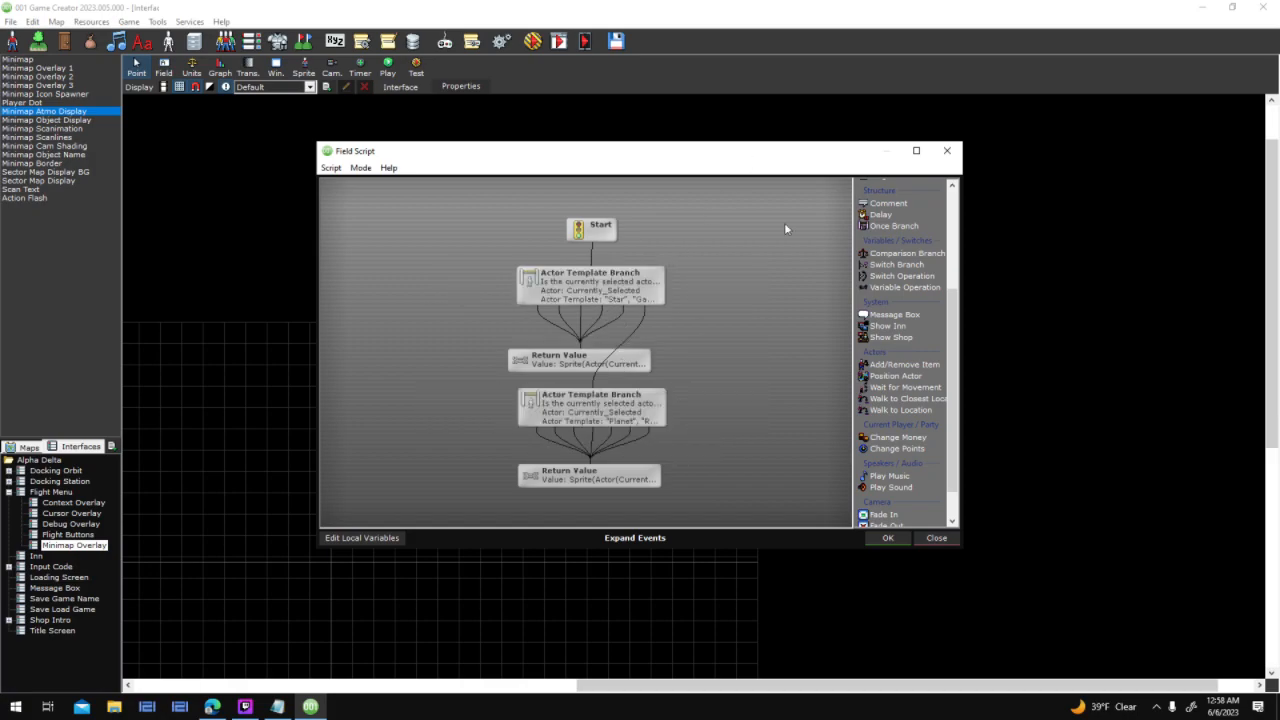
left_click(888, 539)
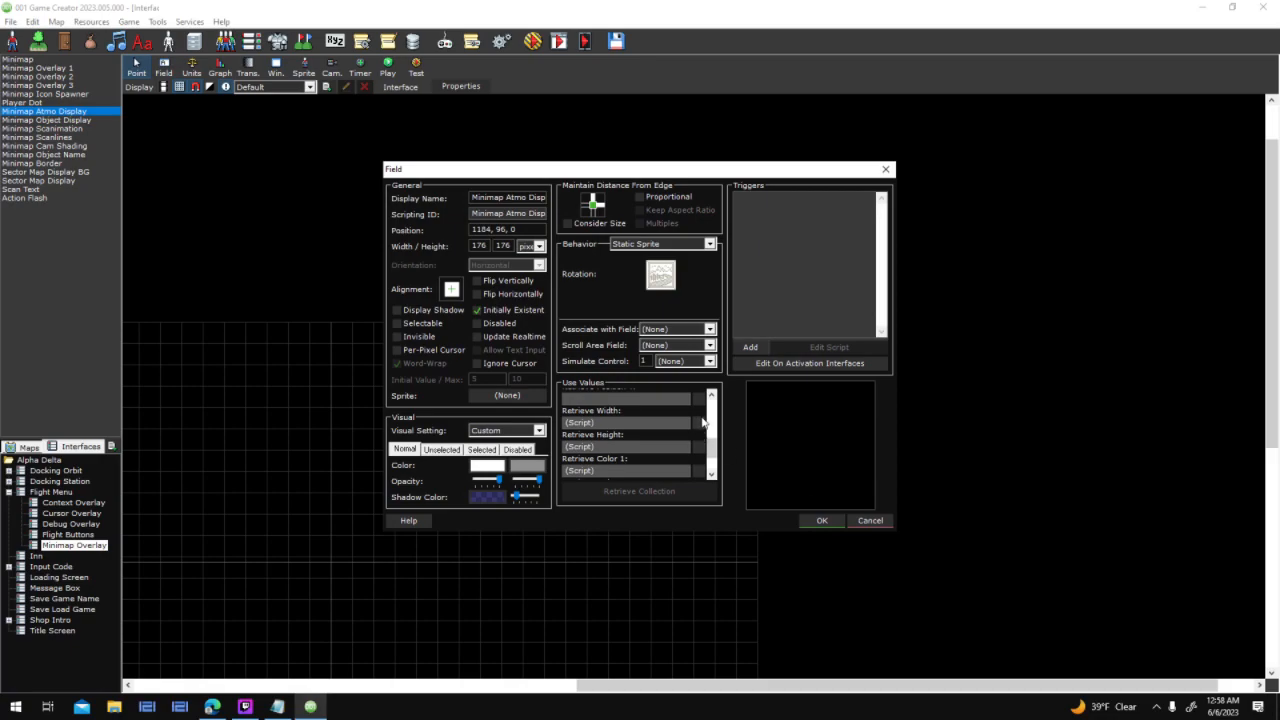
Add the Black Hole template to the star Actor Template Branch in the field's Retrieve Width script
left_click(703, 425)
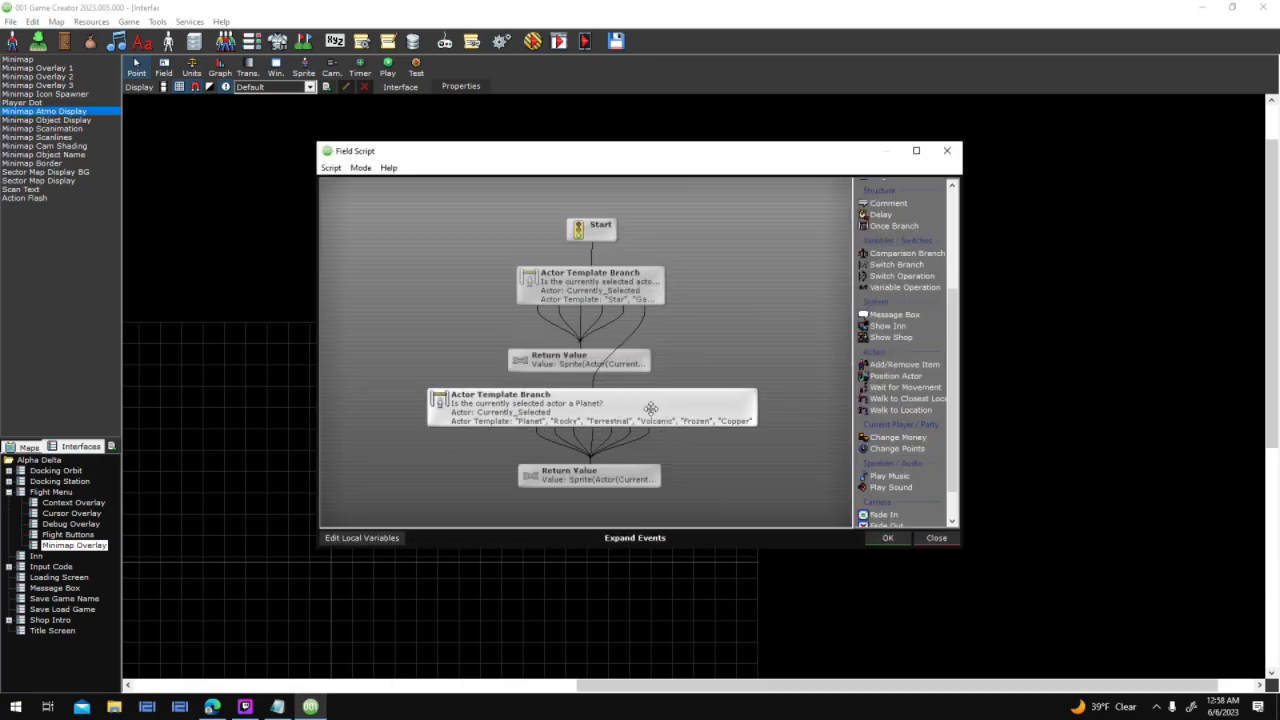
left_click(636, 470)
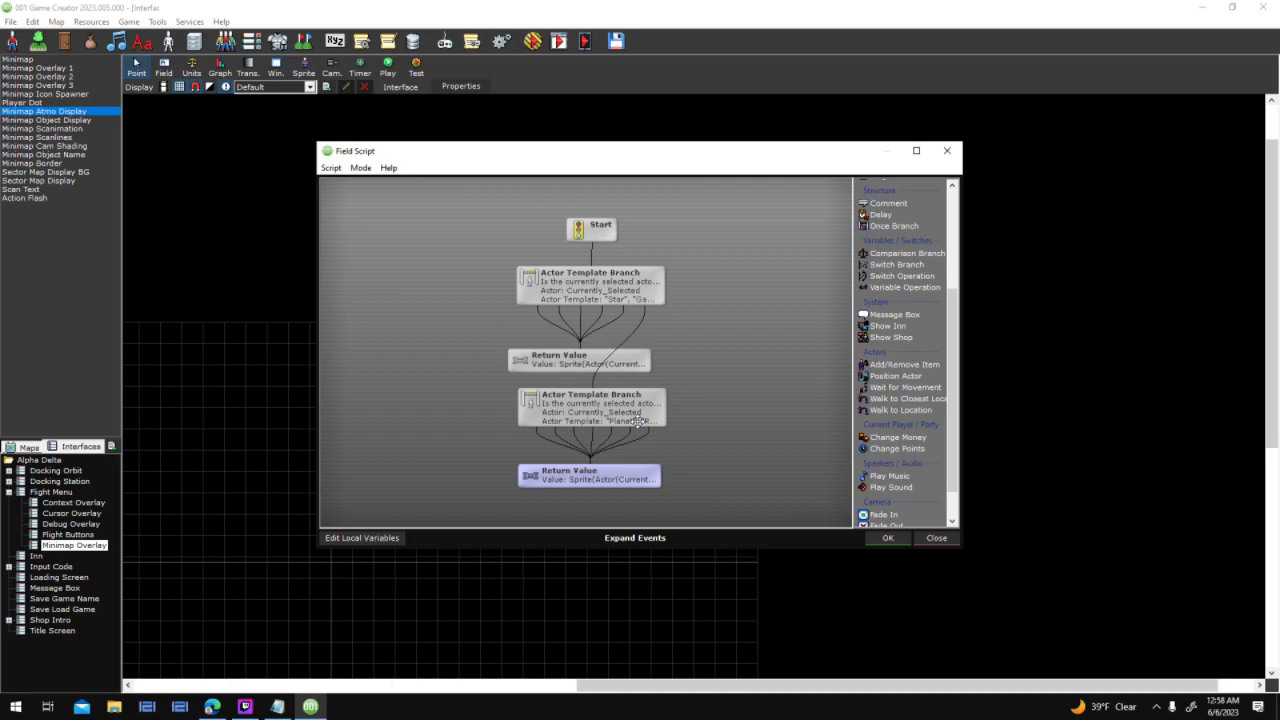
double_click(636, 290)
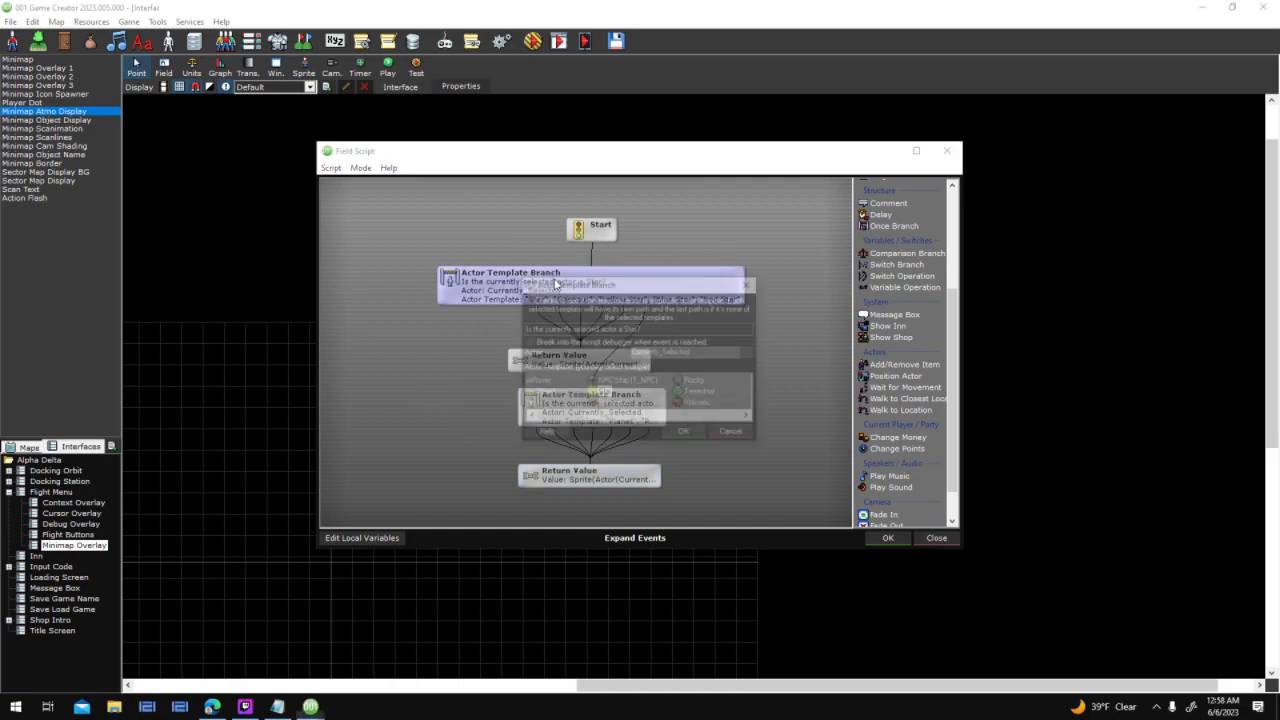
left_click(641, 392, "ctrl")
left_click(685, 433)
left_click(887, 538)
left_click(600, 387)
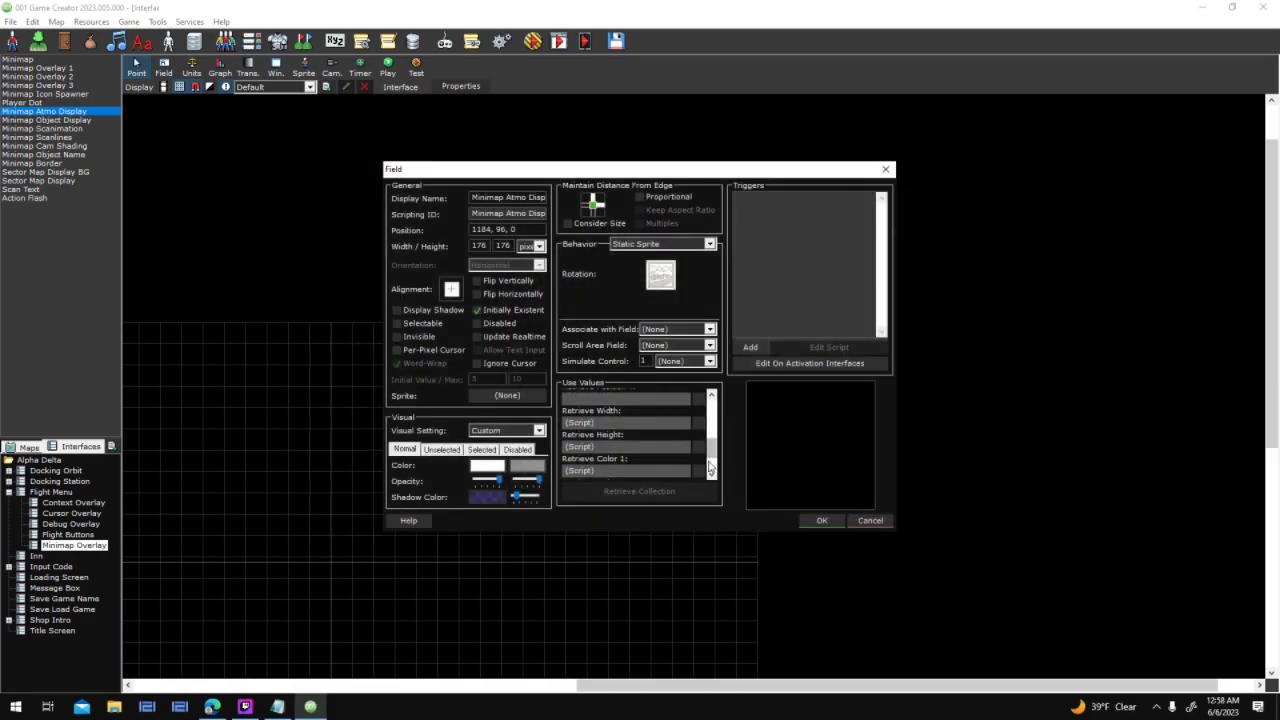
Add the Black Hole template to the star Actor Template Branch in the Retrieve Height script and save the field
left_click(698, 447)
double_click(617, 289)
left_click(685, 433)
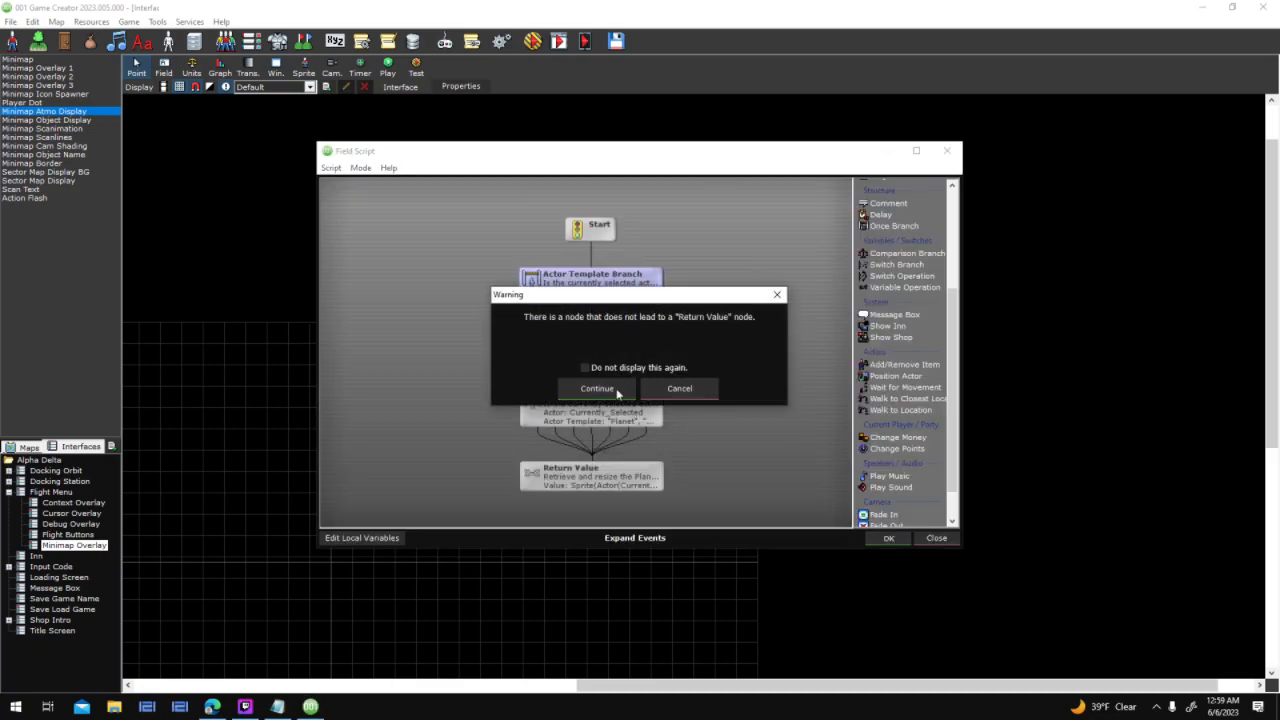
left_click(618, 393)
left_click(812, 521)
Run the project in test mode and start a new game
left_click(540, 48)
key("Return")
key("Return")
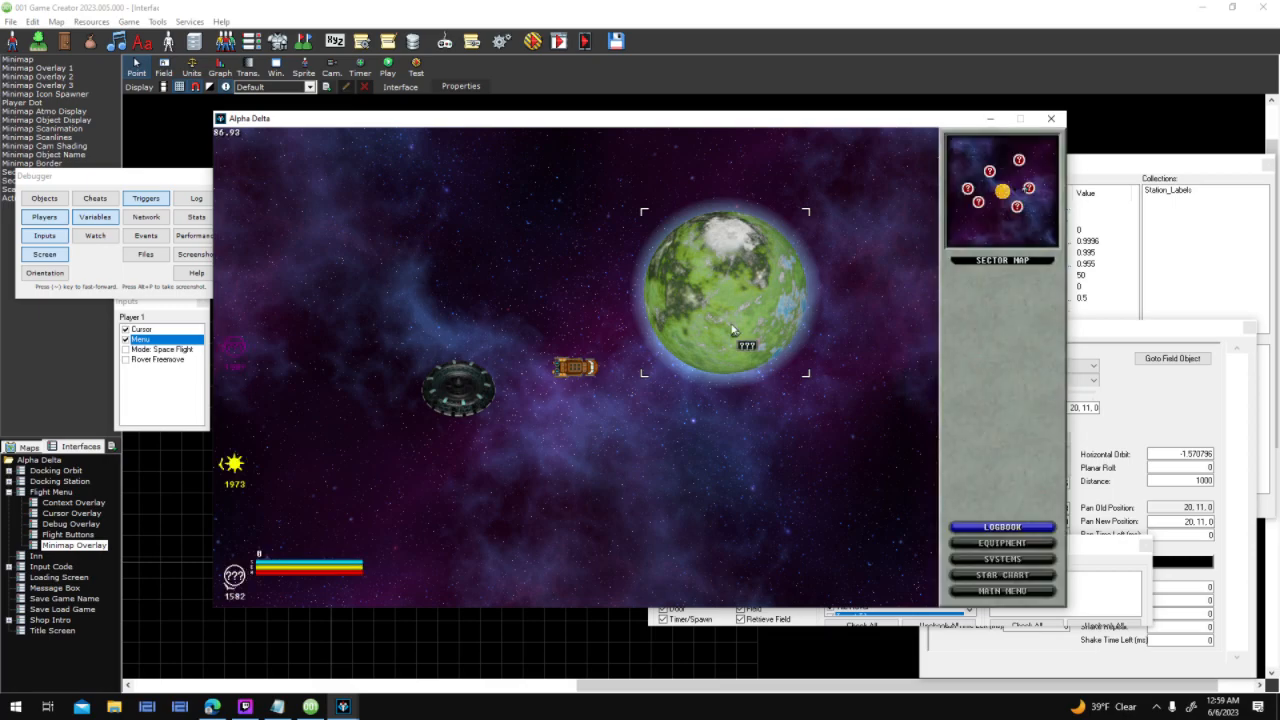
Examine the Minimap Atmo Display script's branches and Return Value events in the Script Debugger, and close the test game
left_click_drag(985, 350, 950, 387)
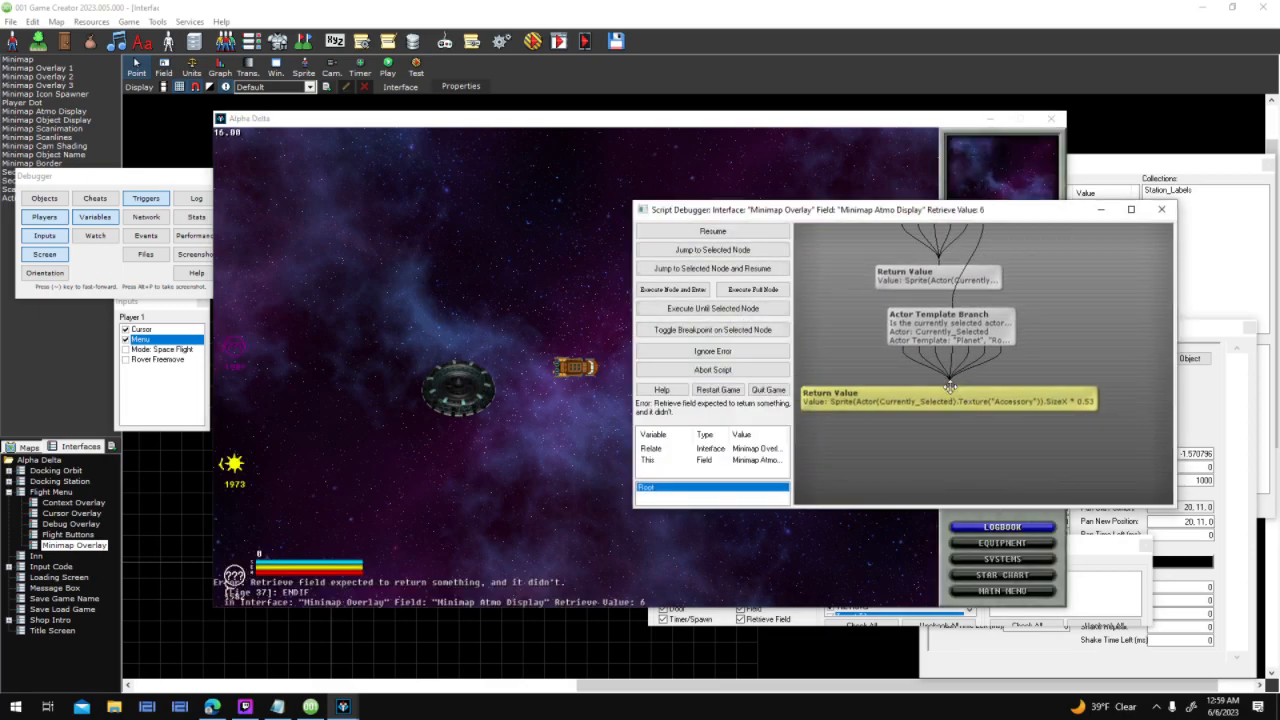
mouse_move(955, 333)
left_click_drag(955, 332, 978, 408)
mouse_move(1031, 297)
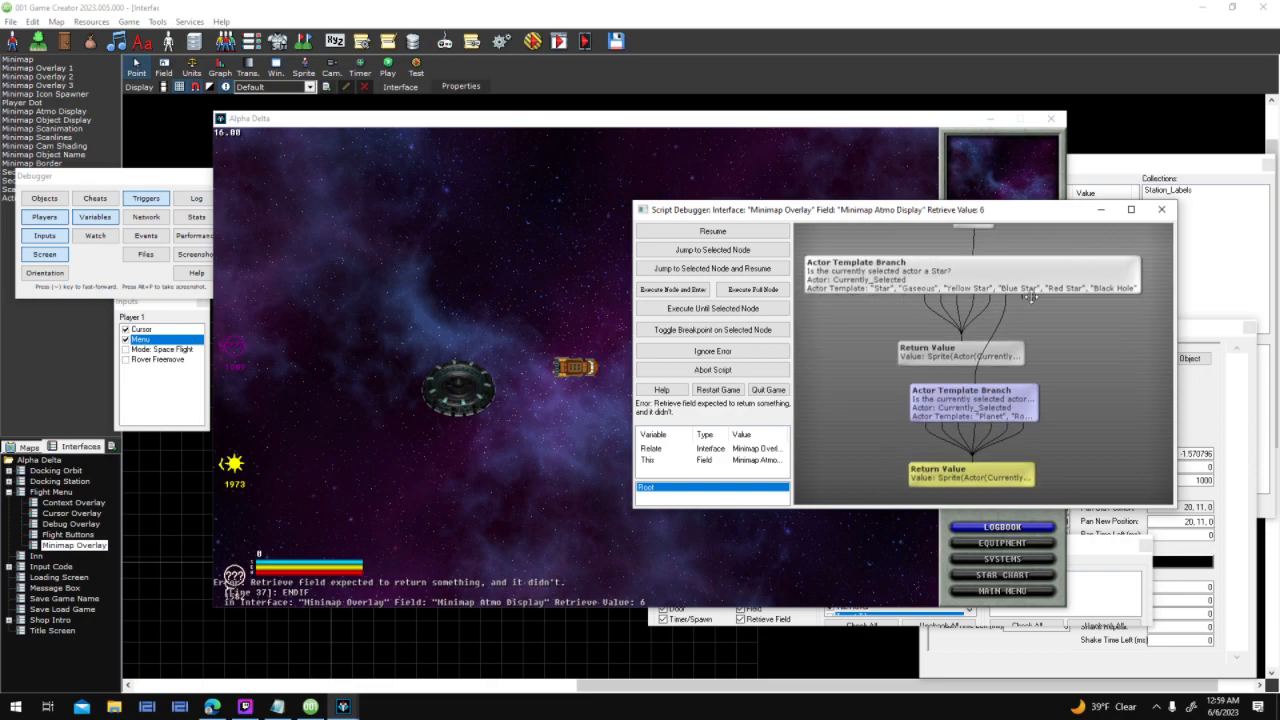
left_click(1049, 118)
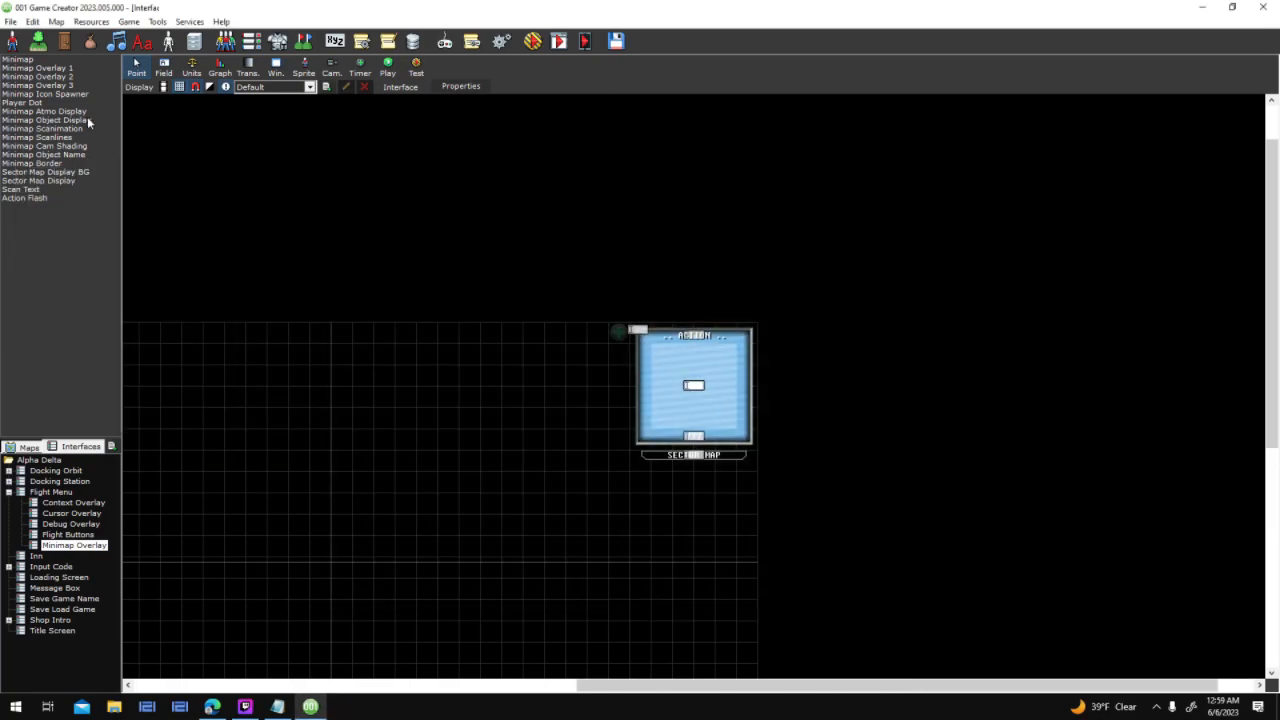
In Minimap Atmo Display's Retrieve Width script, route the Black Hole path to the star Return Value and the no-match path to the planet branch
double_click(631, 383)
scroll(716, 450, "down", 3)
scroll(714, 453, "down", 1)
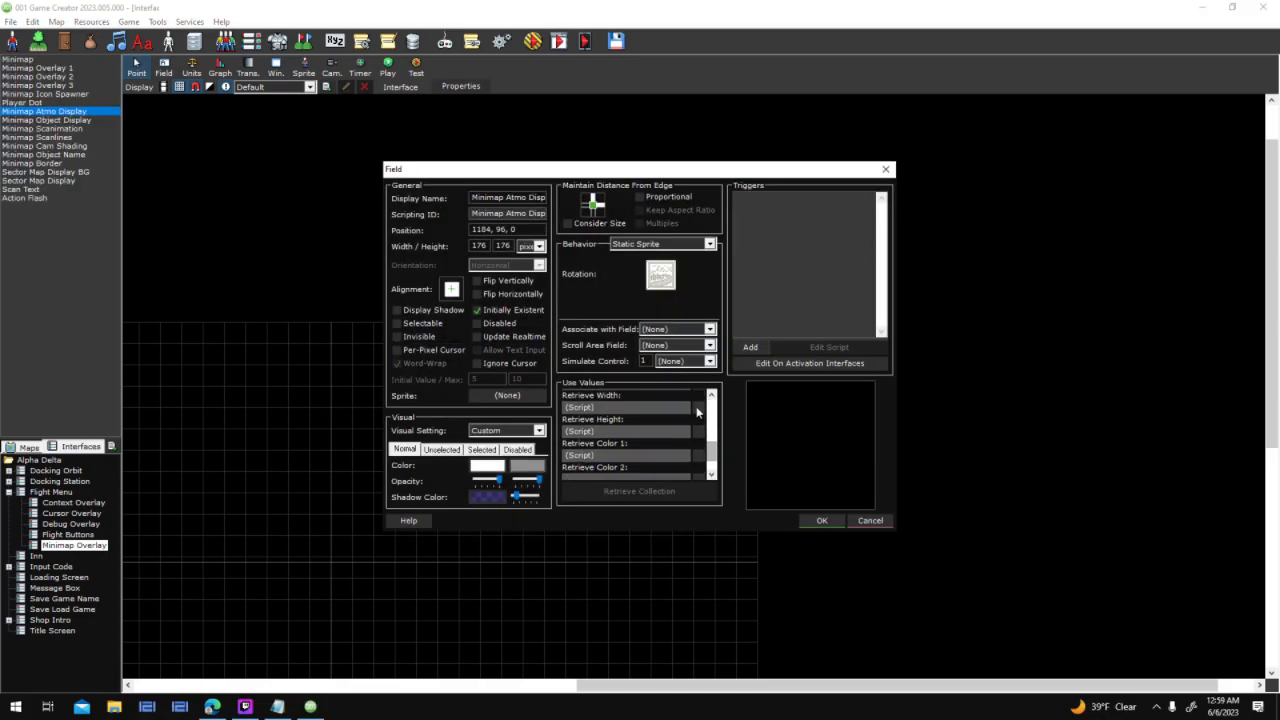
left_click(697, 409)
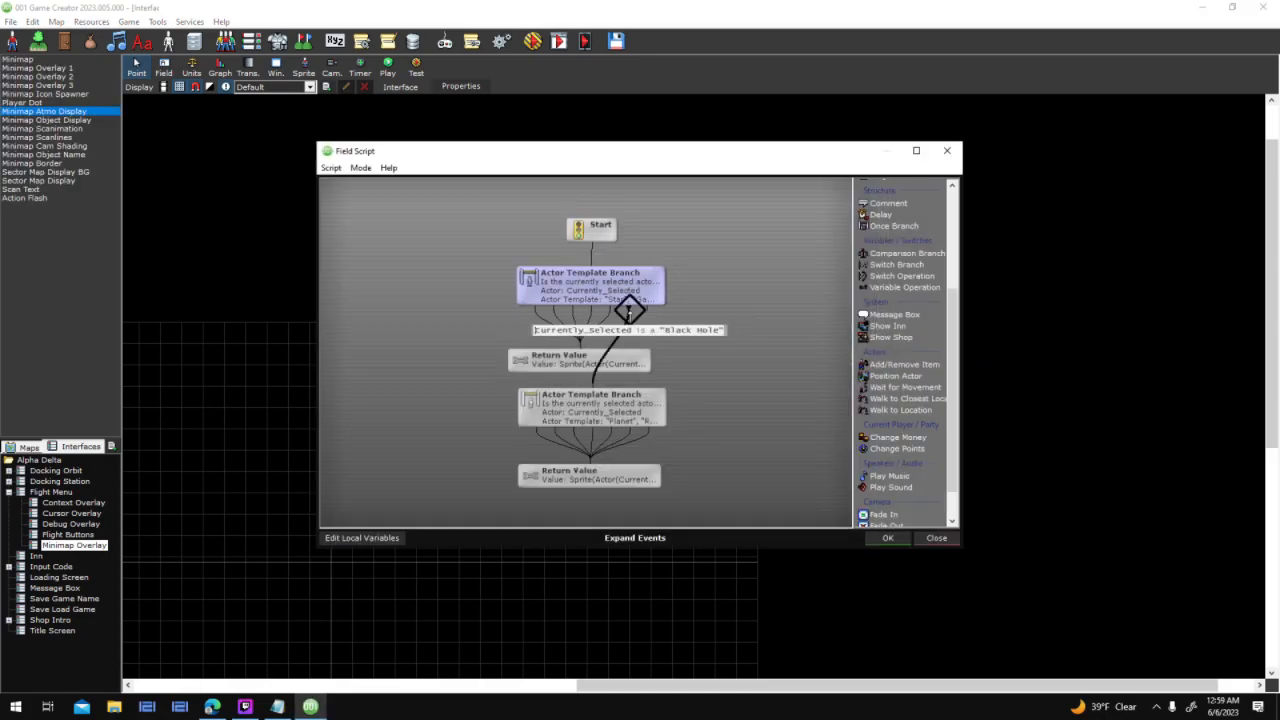
left_click_drag(647, 312, 593, 387)
left_click(890, 538)
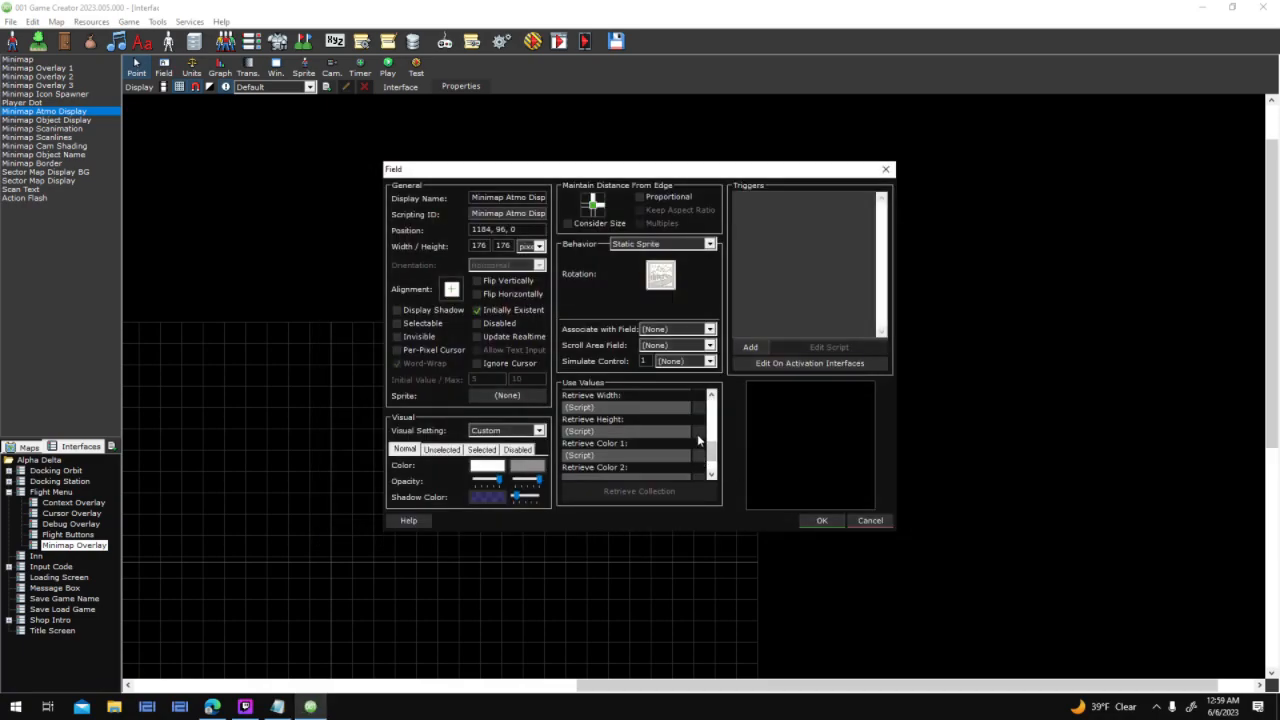
Route the Black Hole path to the Sun's Return Value and the no-match path to the planet branch in Retrieve Height, and save the field
left_click(698, 430)
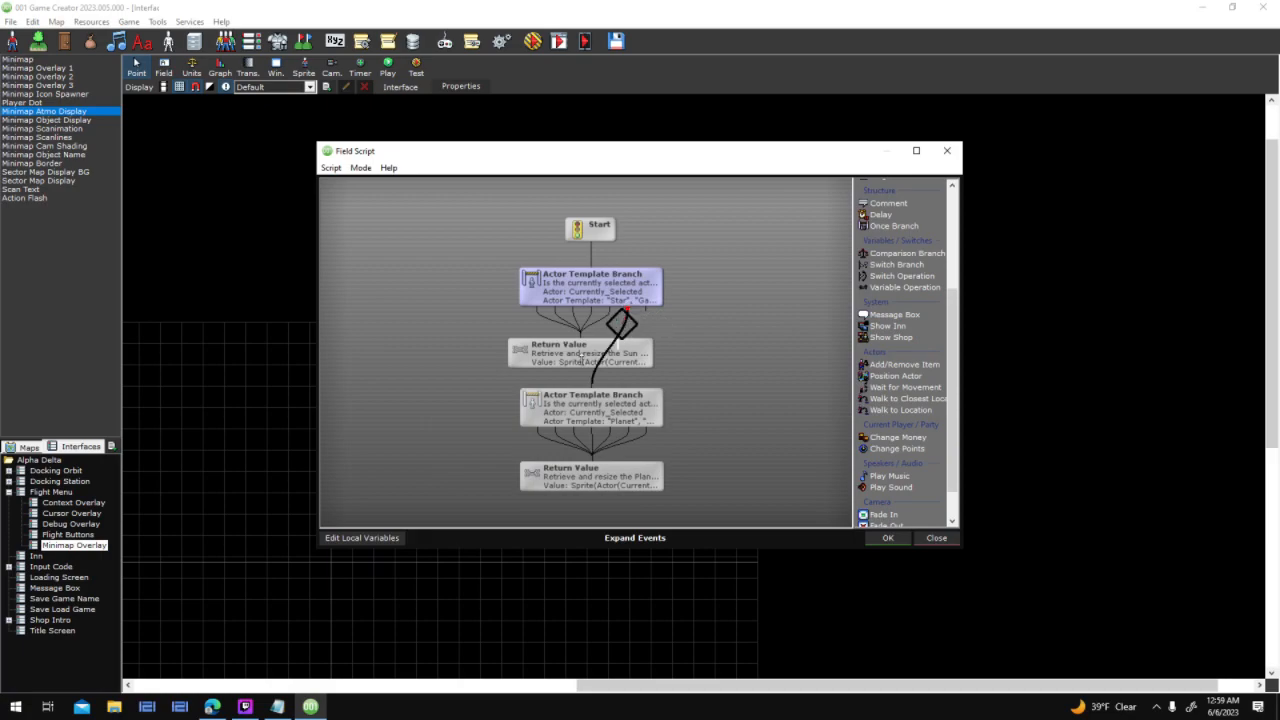
left_click_drag(644, 313, 593, 402)
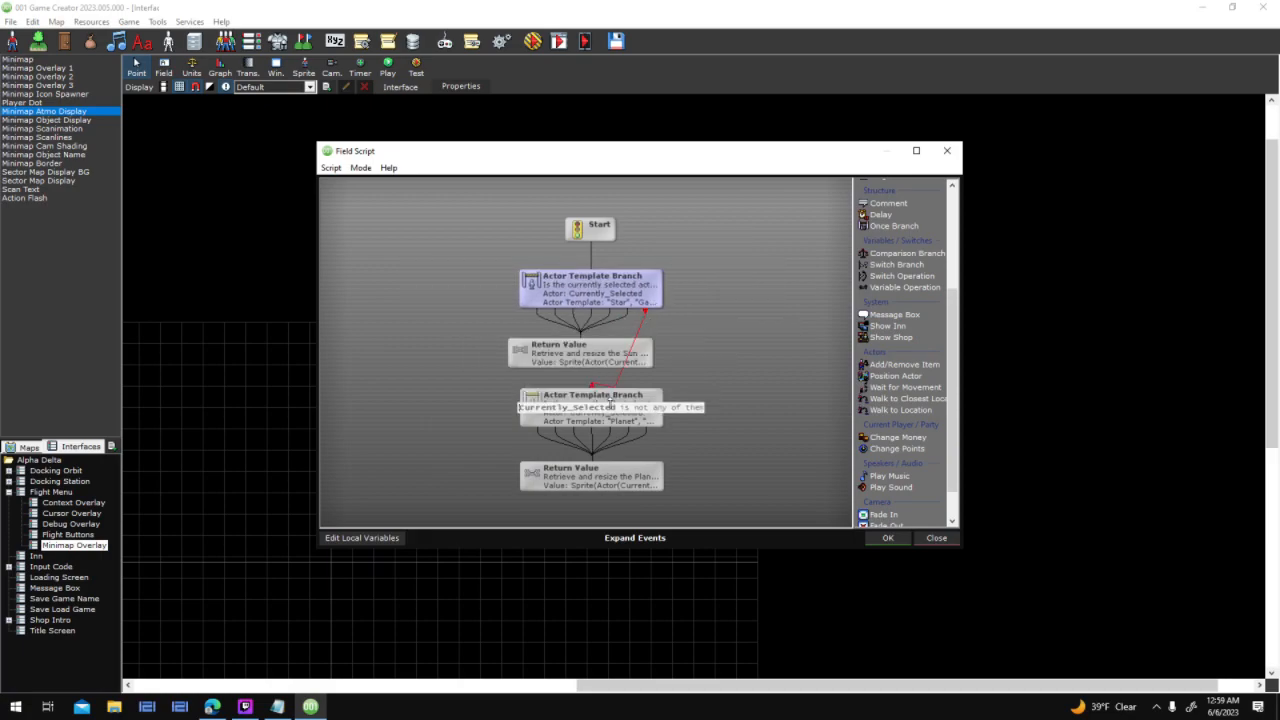
left_click(888, 539)
left_click(821, 522)
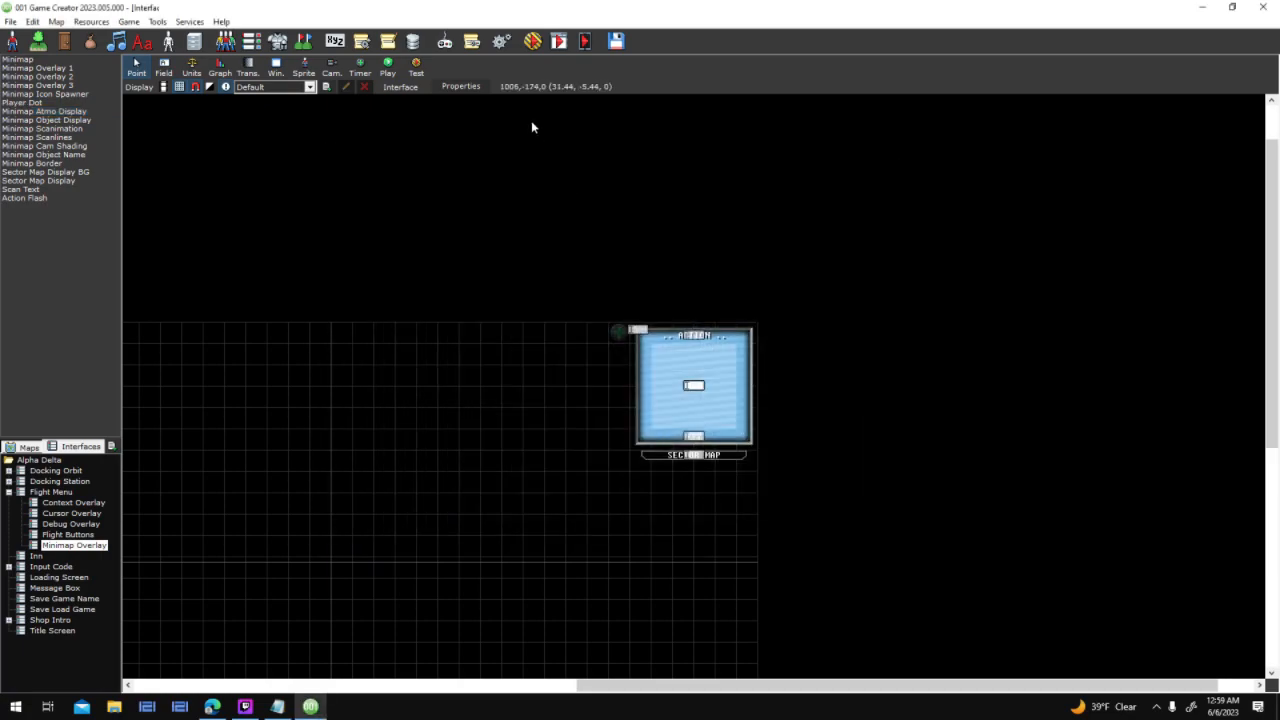
Start another test game and target the planet and the station to check their object cam display after the relinking
left_click(544, 53)
key("Return")
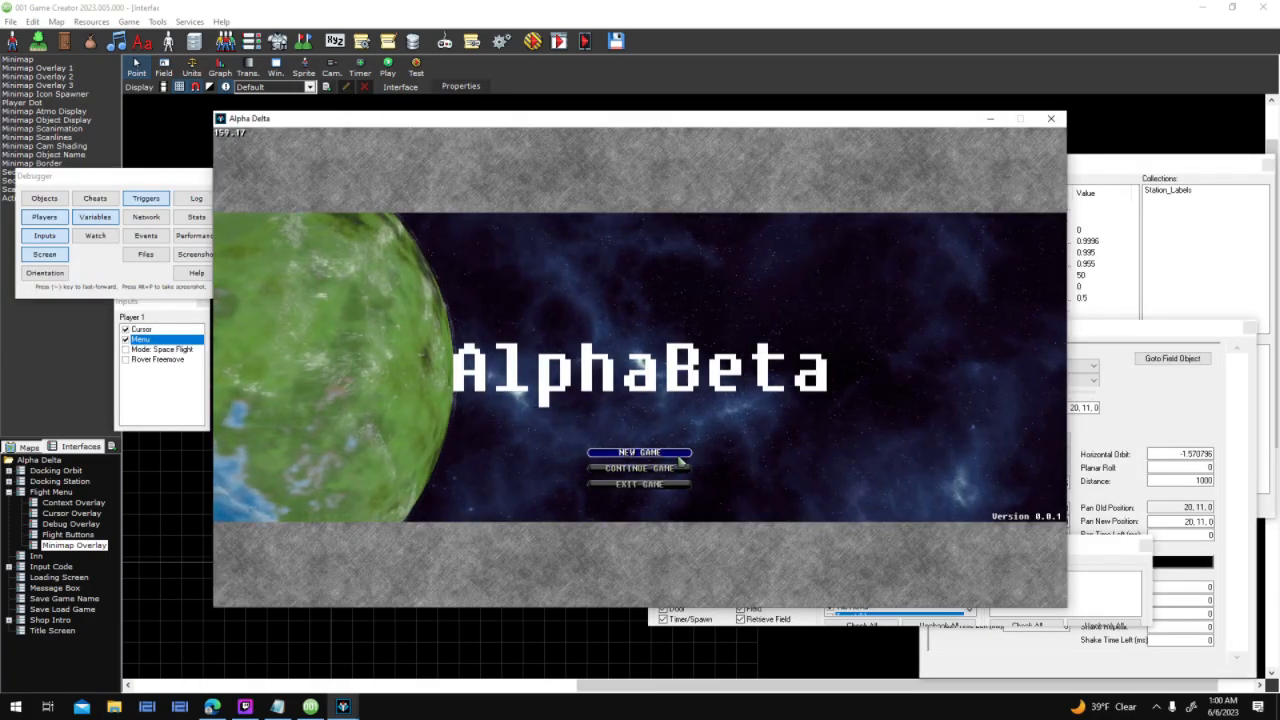
left_click(620, 449)
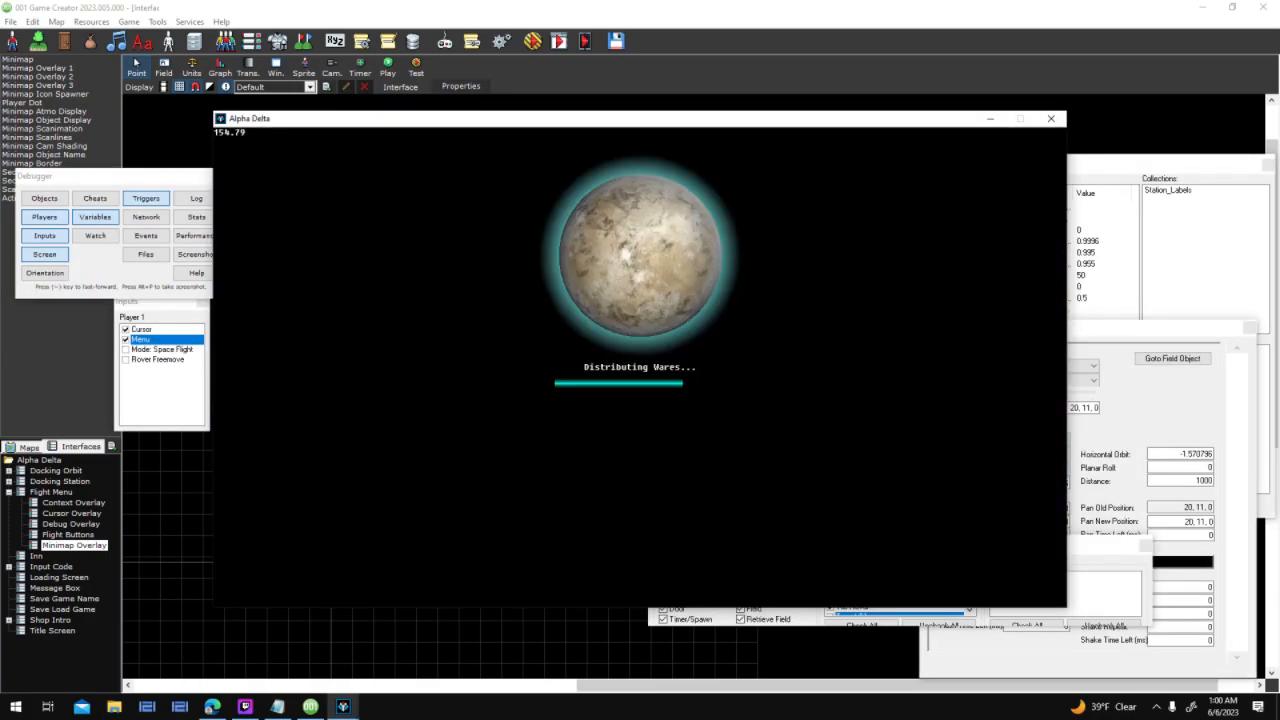
left_click(745, 352)
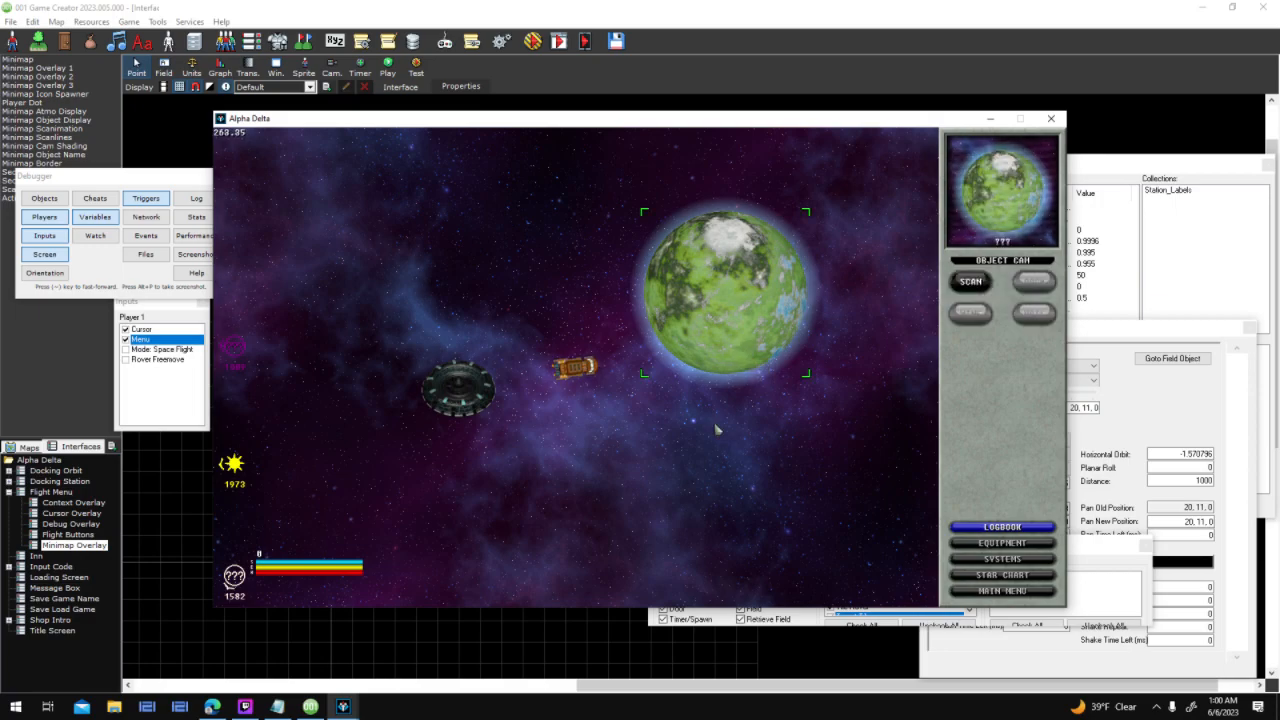
left_click(452, 384)
left_click(611, 455)
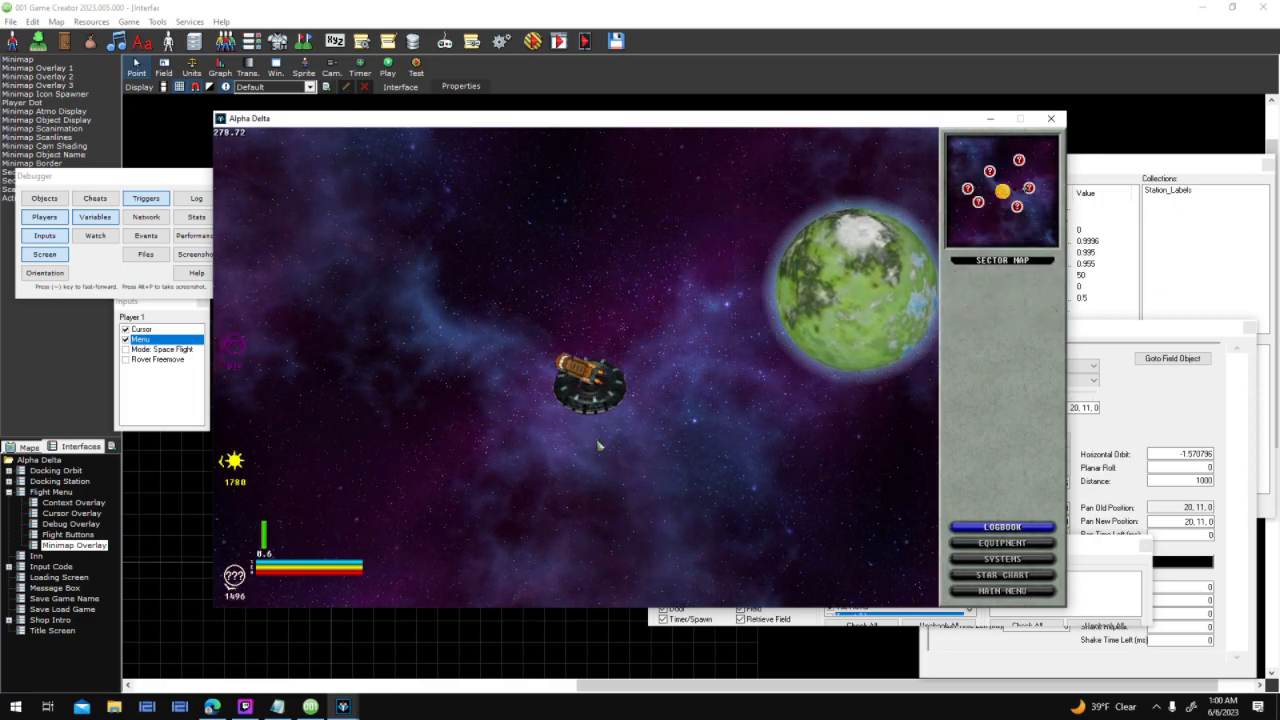
Target the black hole in the running test game to check its object cam display, and close the game
left_click(271, 373)
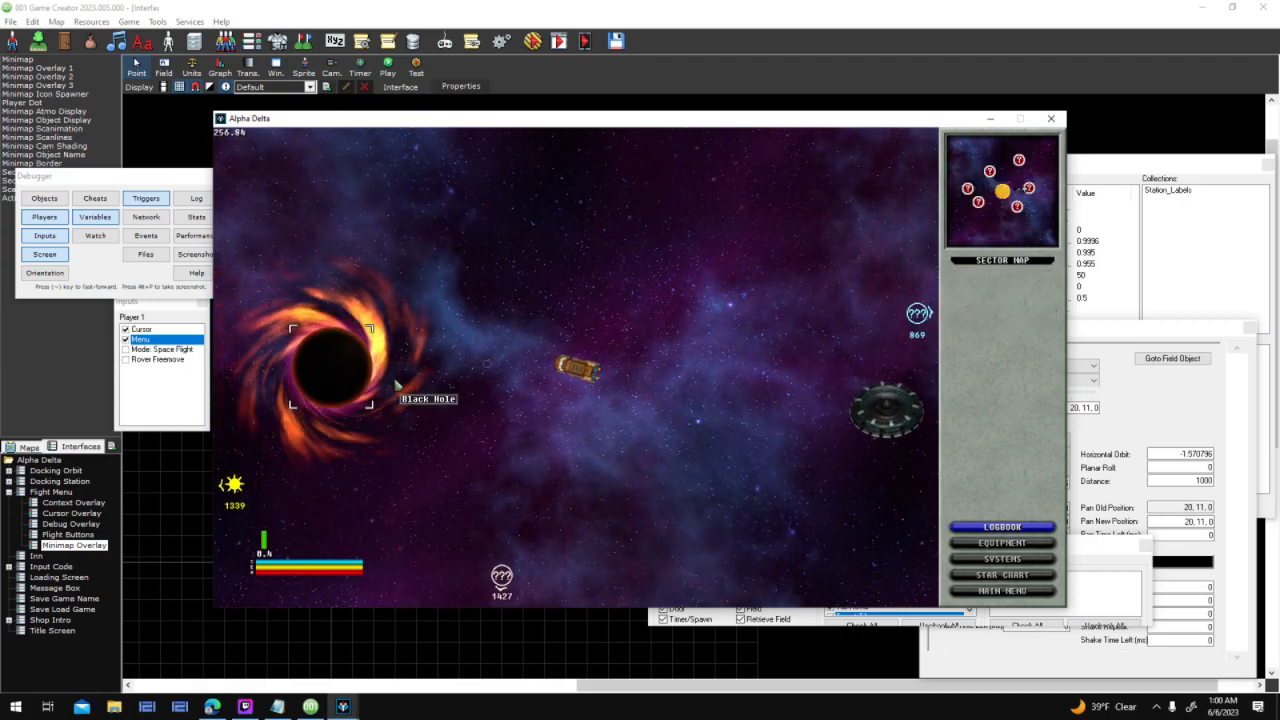
left_click(618, 322)
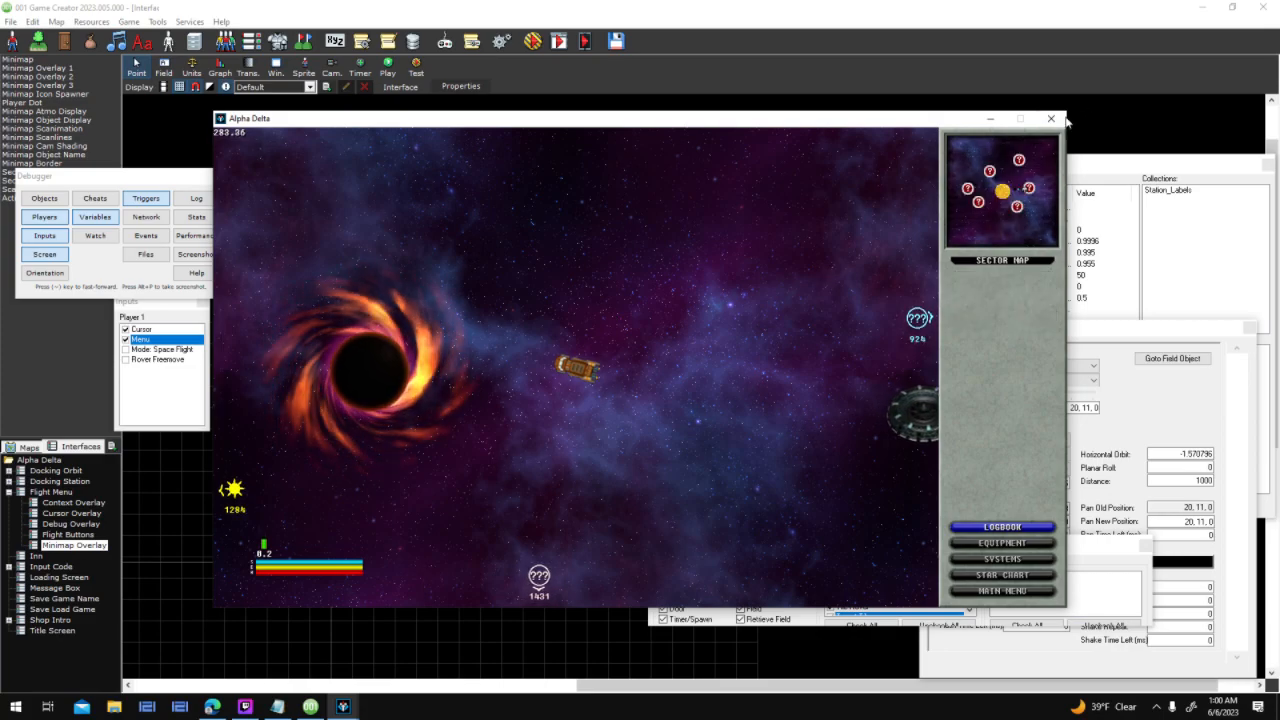
left_click(1054, 119)
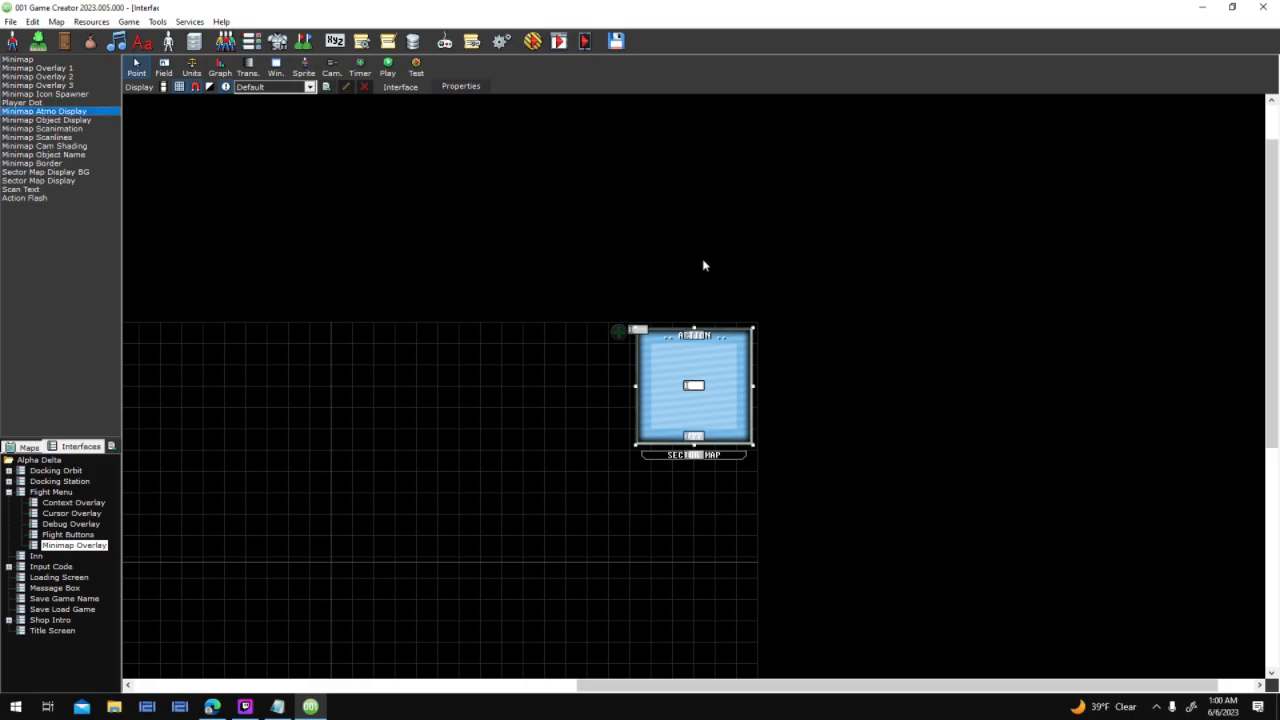
Check the Return Value for the atmosphere graphic in Minimap Atmo Display's Retrieve Sprite script
mouse_move(712, 411)
left_mouse_down()
mouse_move(716, 442)
mouse_move(714, 427)
left_mouse_up()
left_click(699, 406)
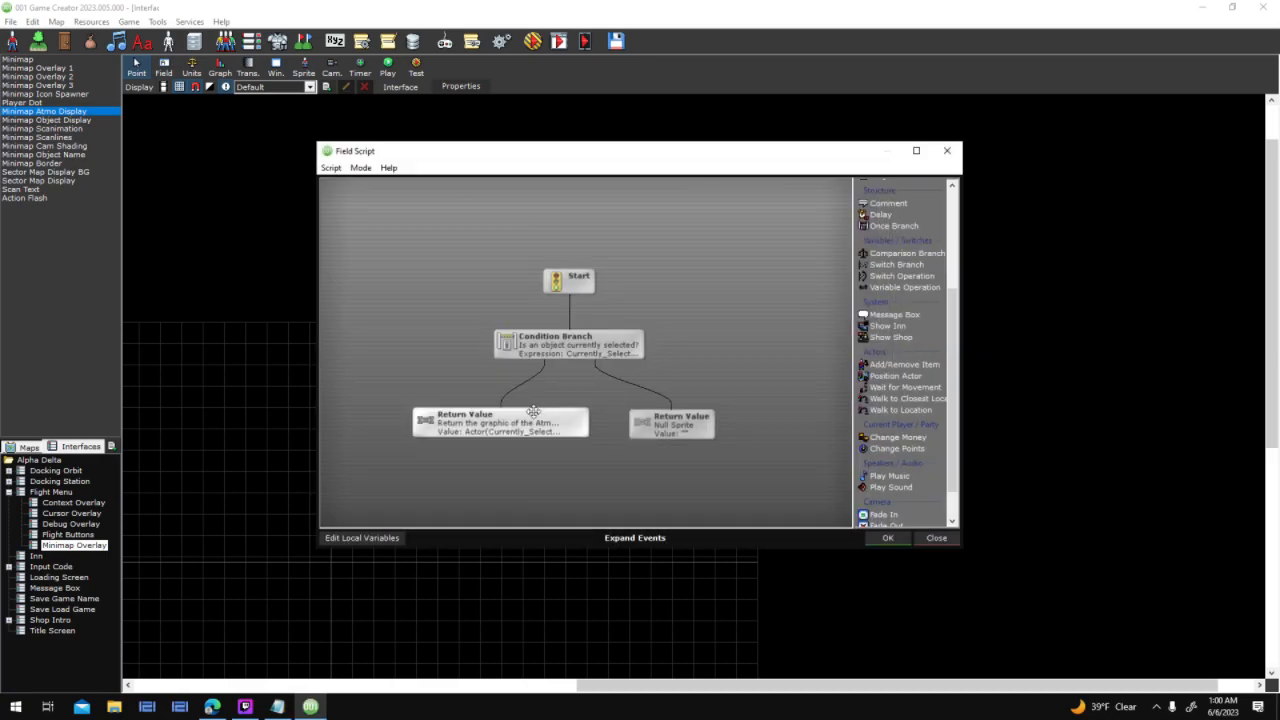
left_click(534, 412)
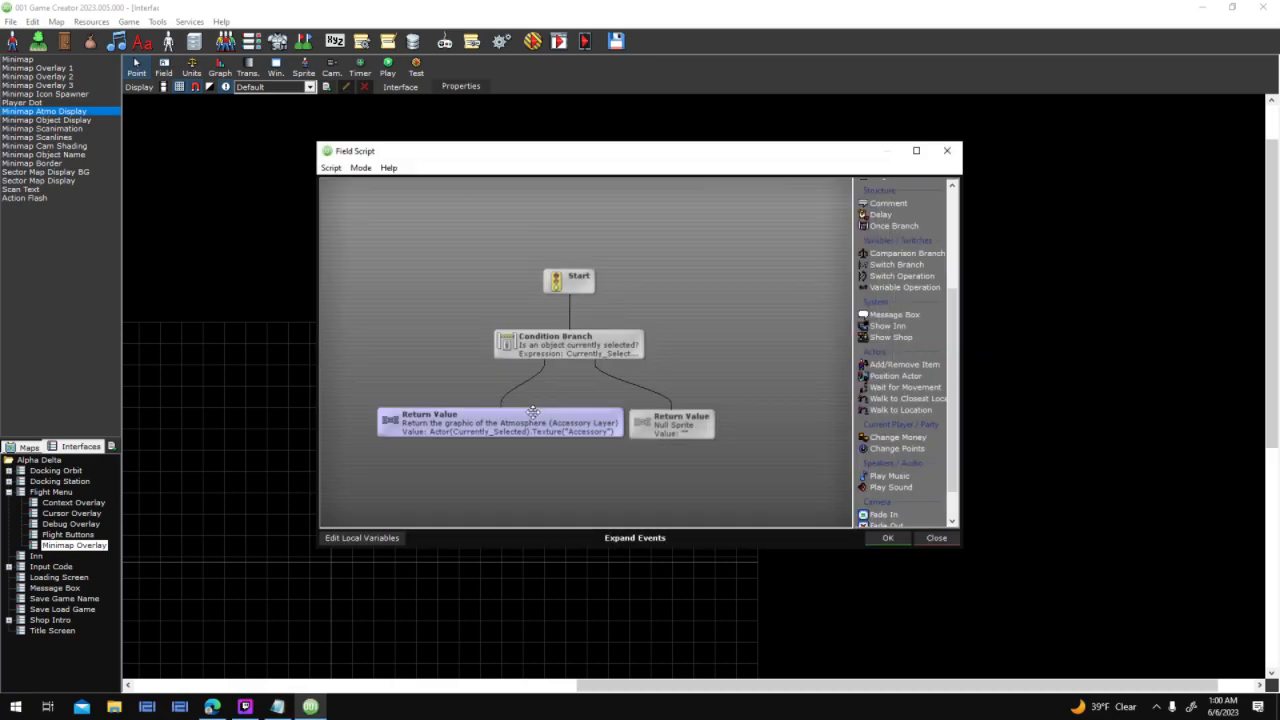
left_click(887, 538)
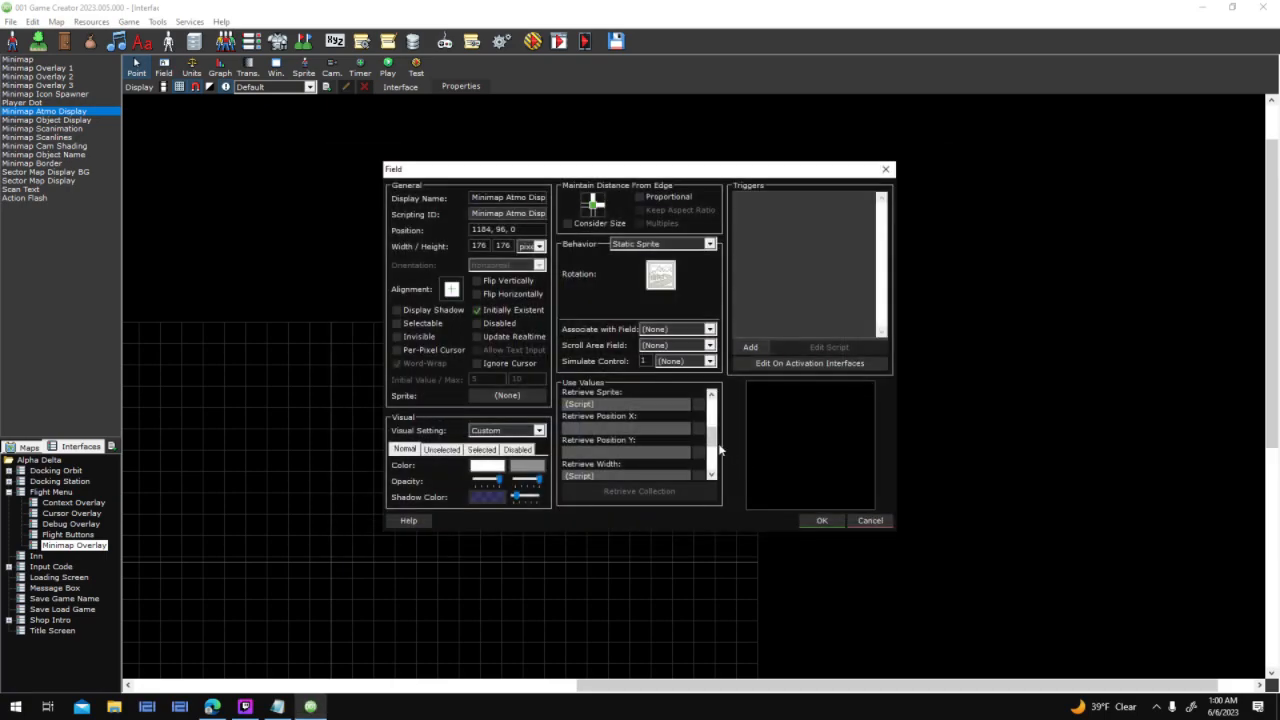
Open the Retrieve Width script and spread out its layout by shifting the star Return Value and the Start event
left_click_drag(711, 452, 711, 459)
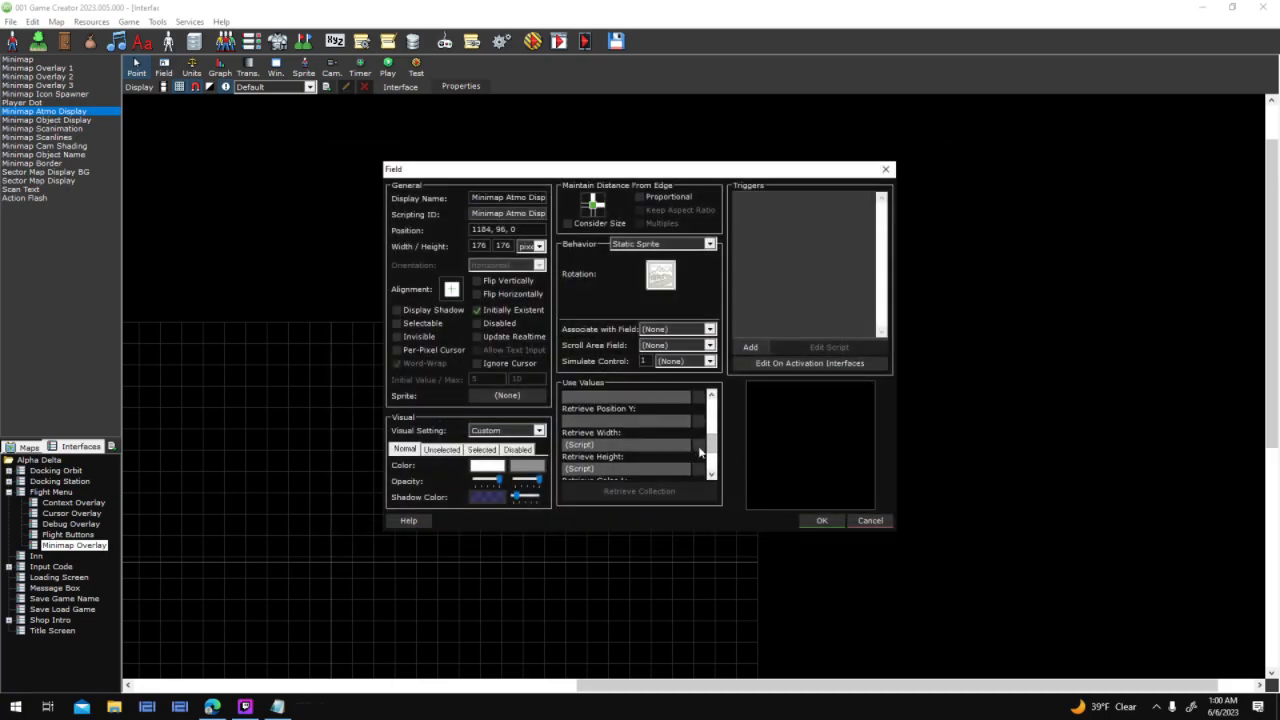
left_click(697, 446)
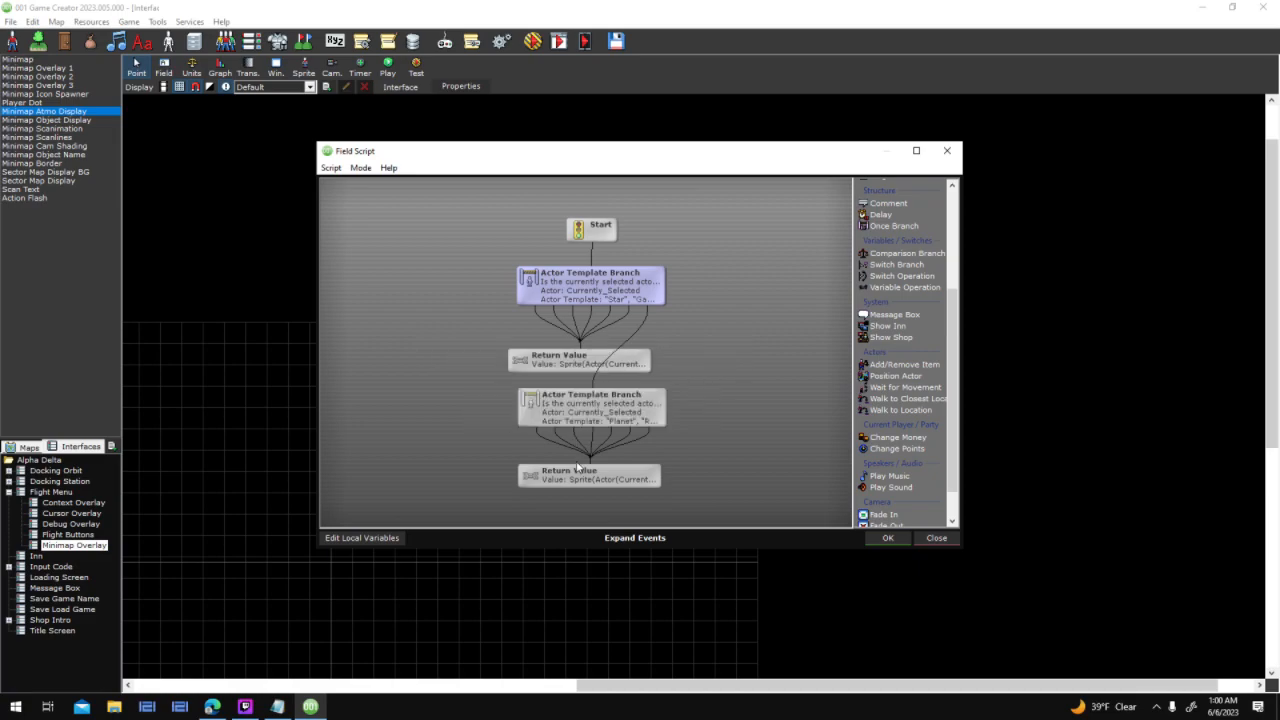
left_click_drag(575, 366, 483, 366)
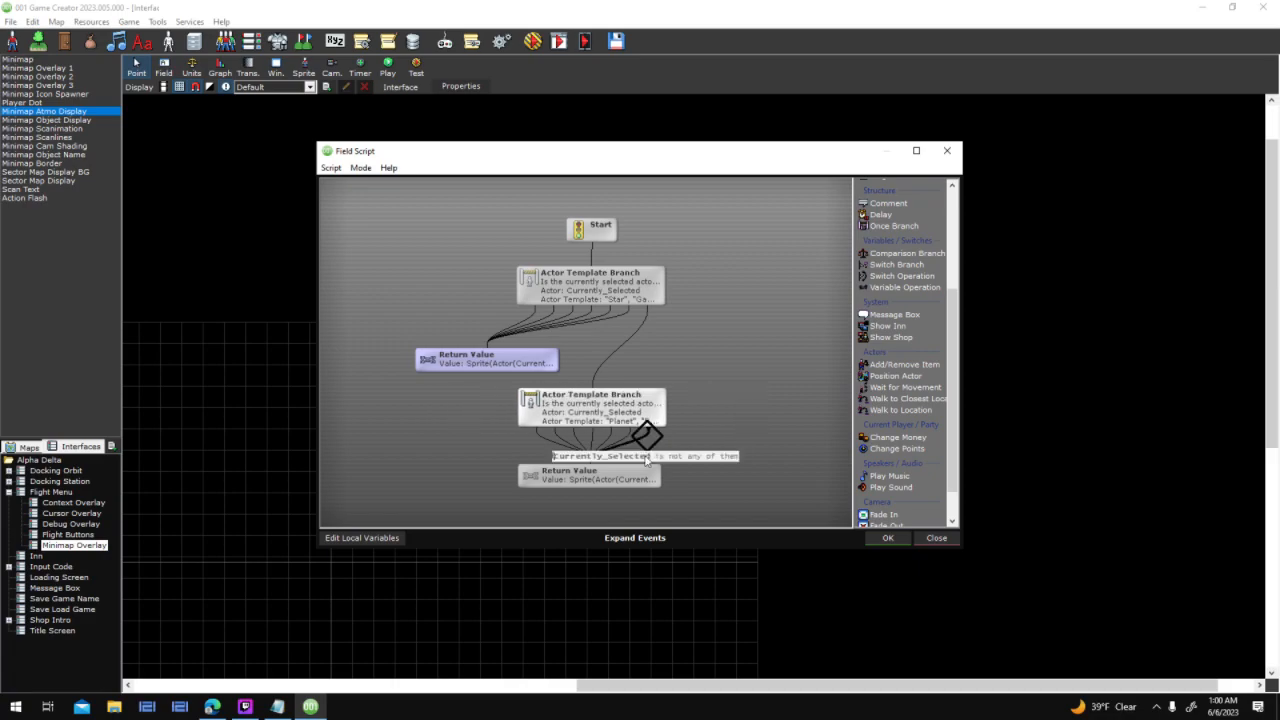
left_click(641, 478)
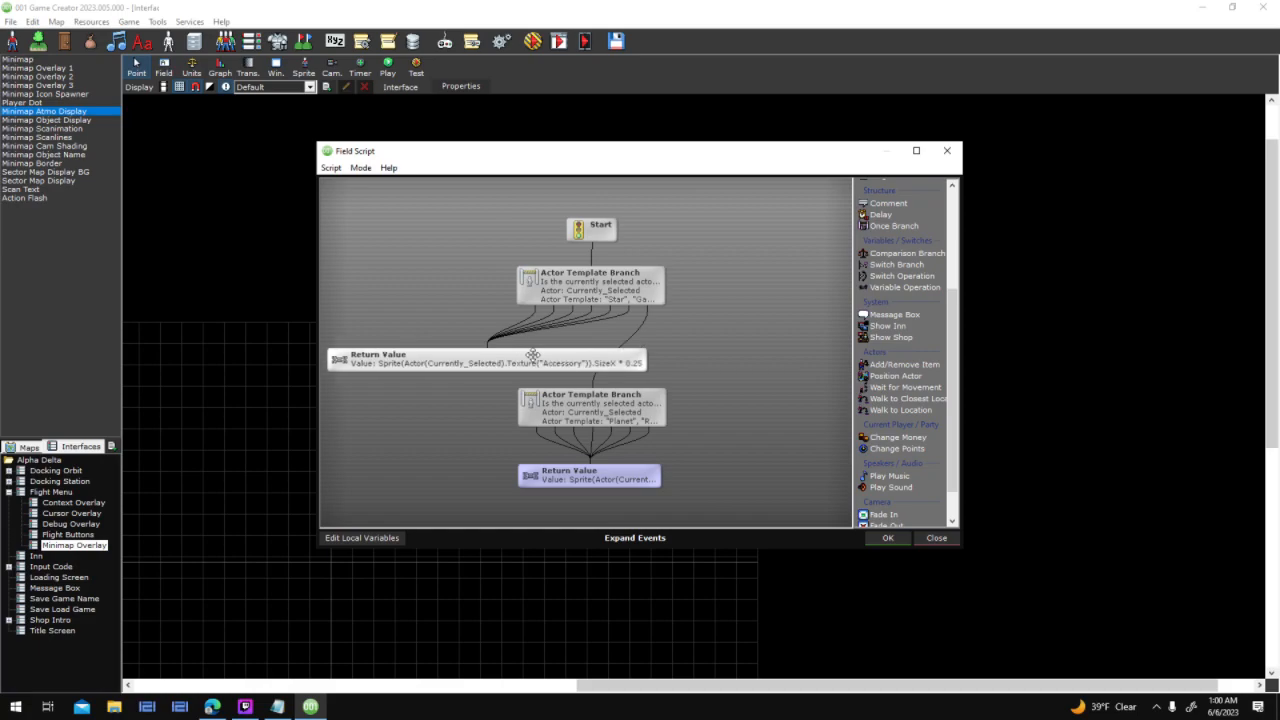
left_click(533, 356)
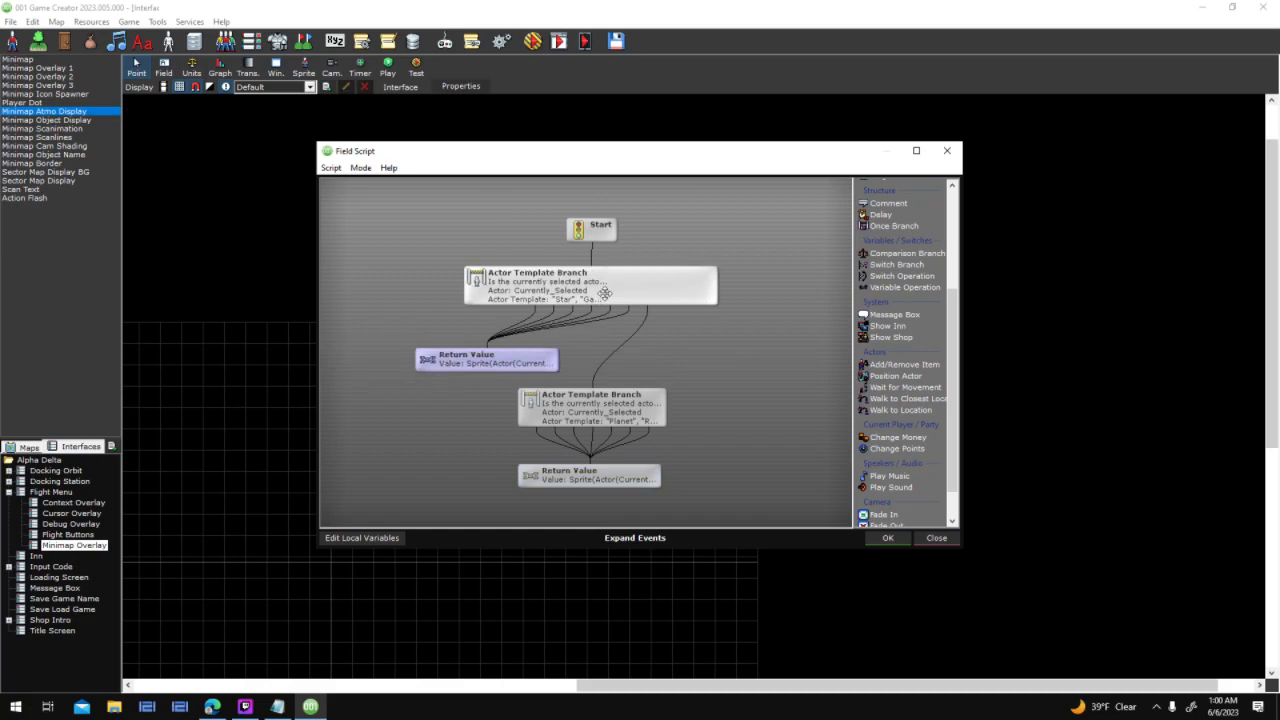
left_click_drag(605, 229, 607, 201)
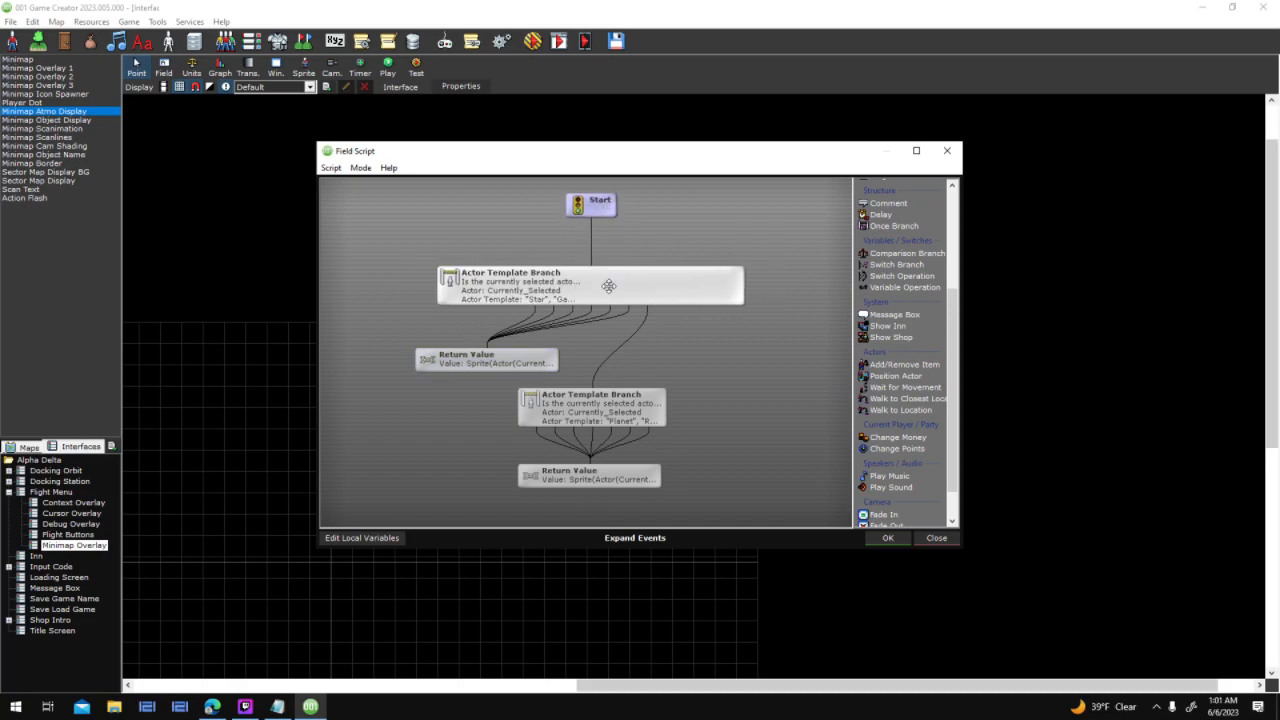
Duplicate the star Actor Template Branch in Retrieve Width and limit the copy to the Black Hole template
left_click_drag(610, 287, 746, 352)
left_click(916, 150)
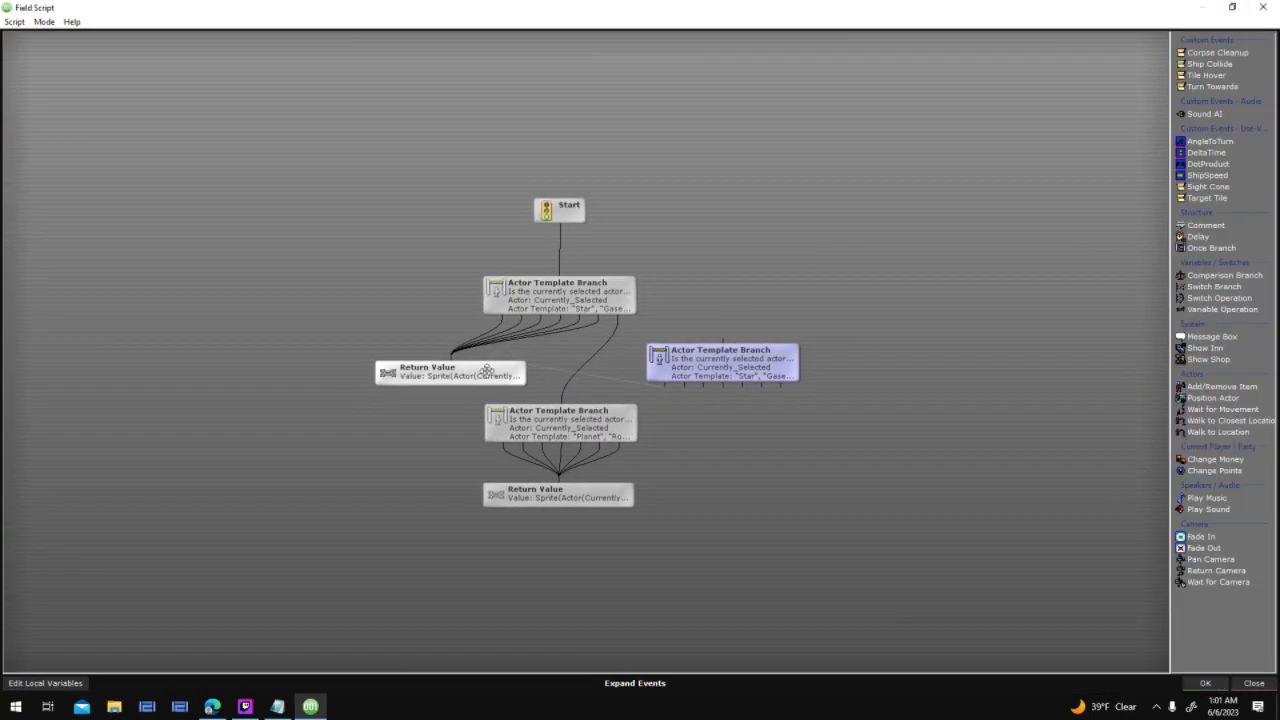
left_click(458, 372)
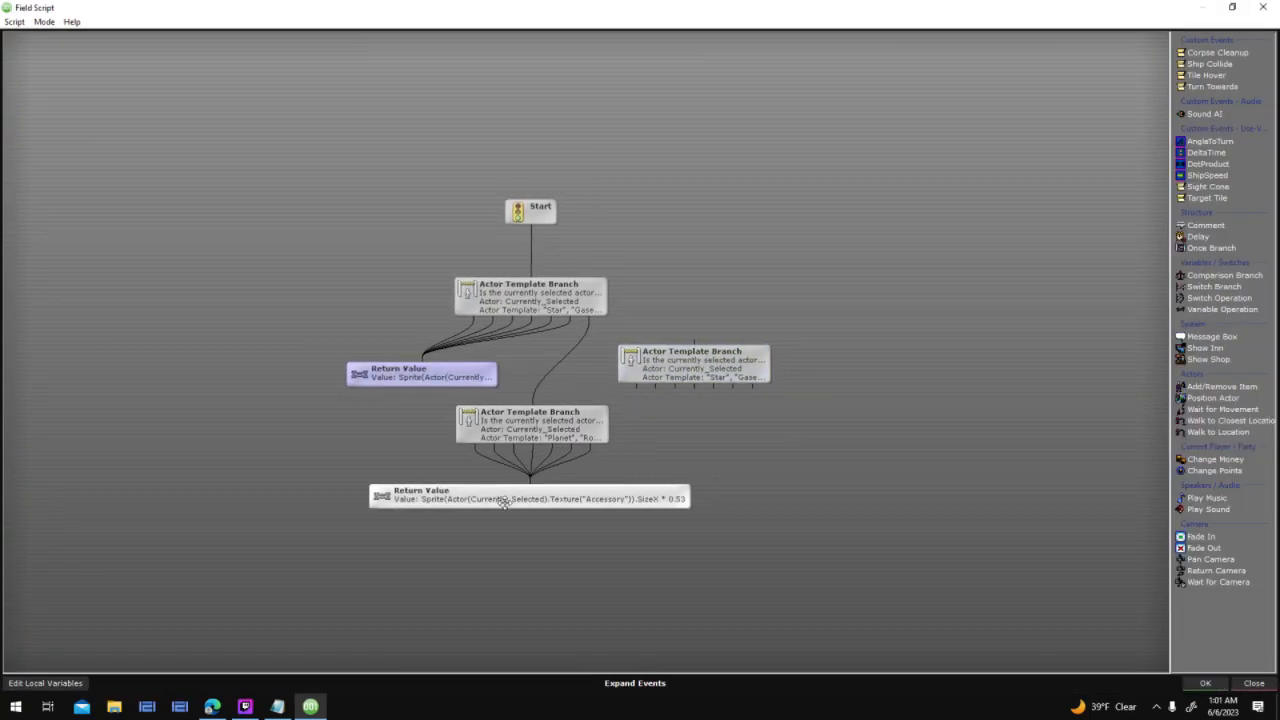
left_click_drag(731, 368, 847, 352)
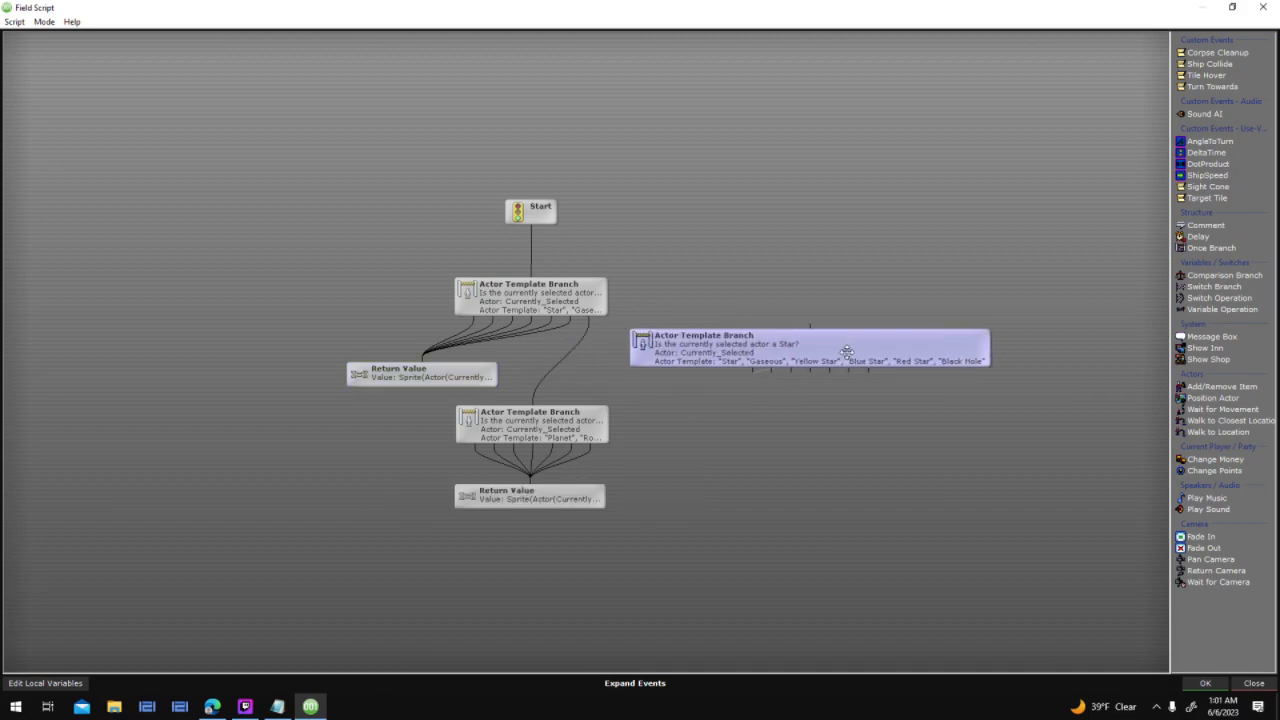
double_click(783, 355)
left_click(684, 433)
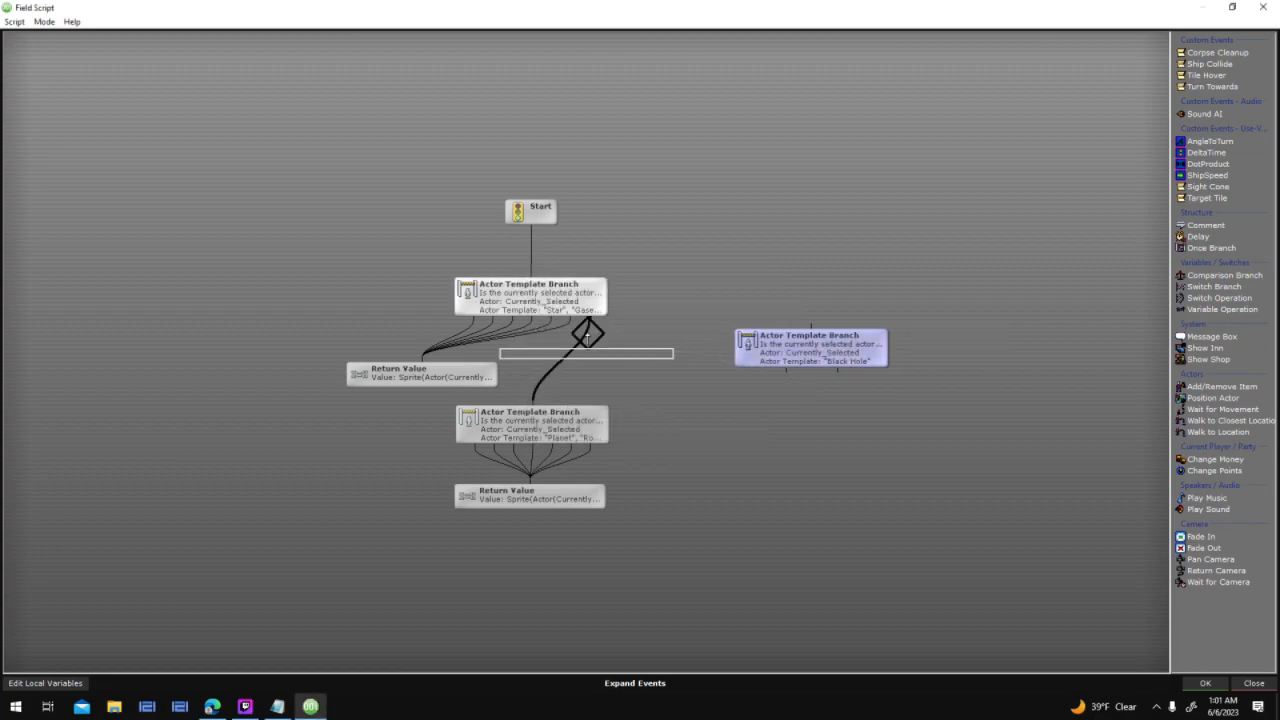
Link the planet branch's no-match path to the Black Hole branch and place that branch below the planet events
left_click_drag(591, 452, 790, 356)
left_click_drag(790, 356, 685, 587)
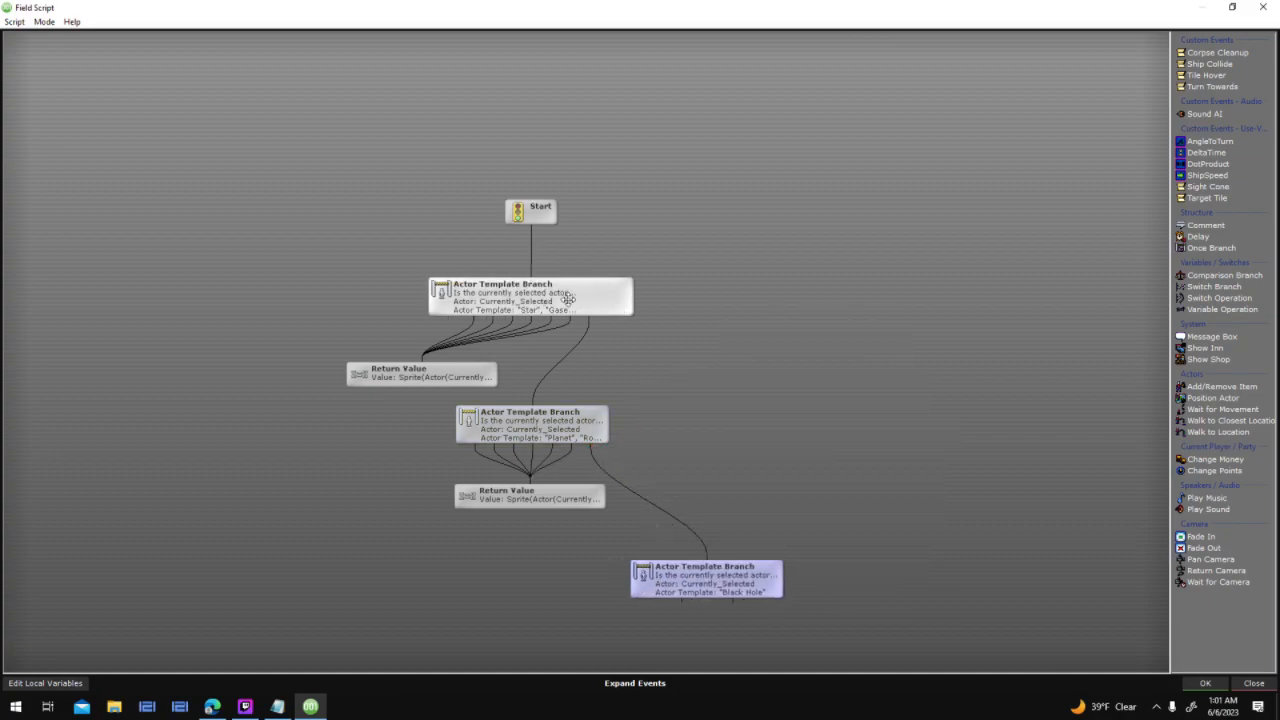
left_click_drag(728, 497, 710, 327)
left_click_drag(706, 411, 670, 381)
Duplicate the planet Return Value and set the copy's SizeX multiplier to 0.45
left_click_drag(512, 326, 538, 474)
double_click(540, 474)
left_click_drag(733, 380, 812, 383)
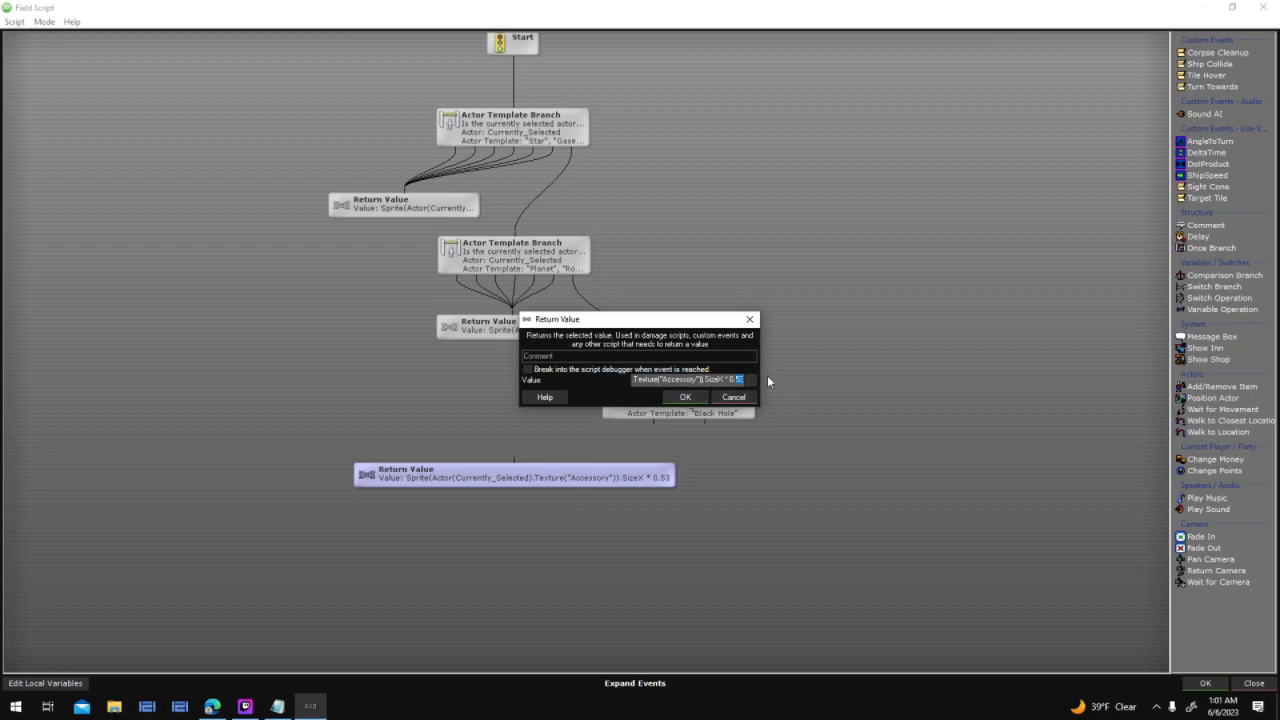
left_click(698, 399)
Link the Black Hole path to the 0.45 Return Value and its no-match path to the planet Return Value, and save the script
left_click_drag(653, 423, 542, 475)
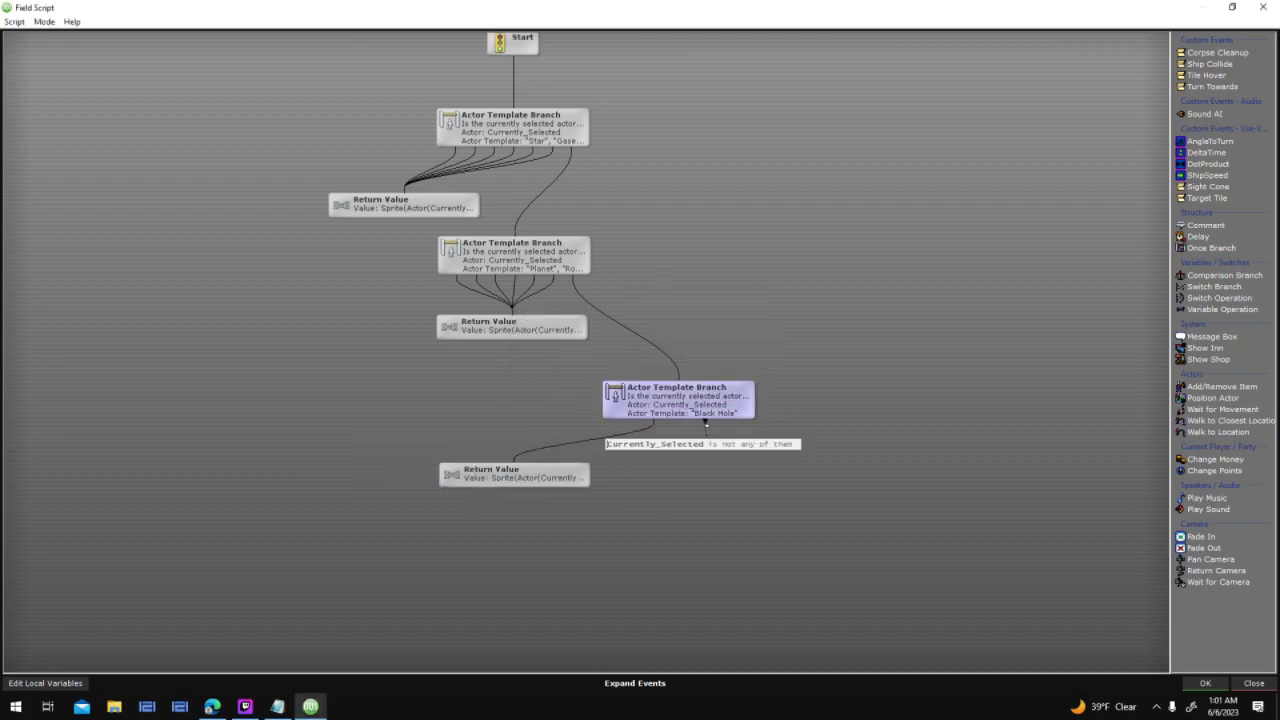
left_click_drag(705, 421, 540, 328)
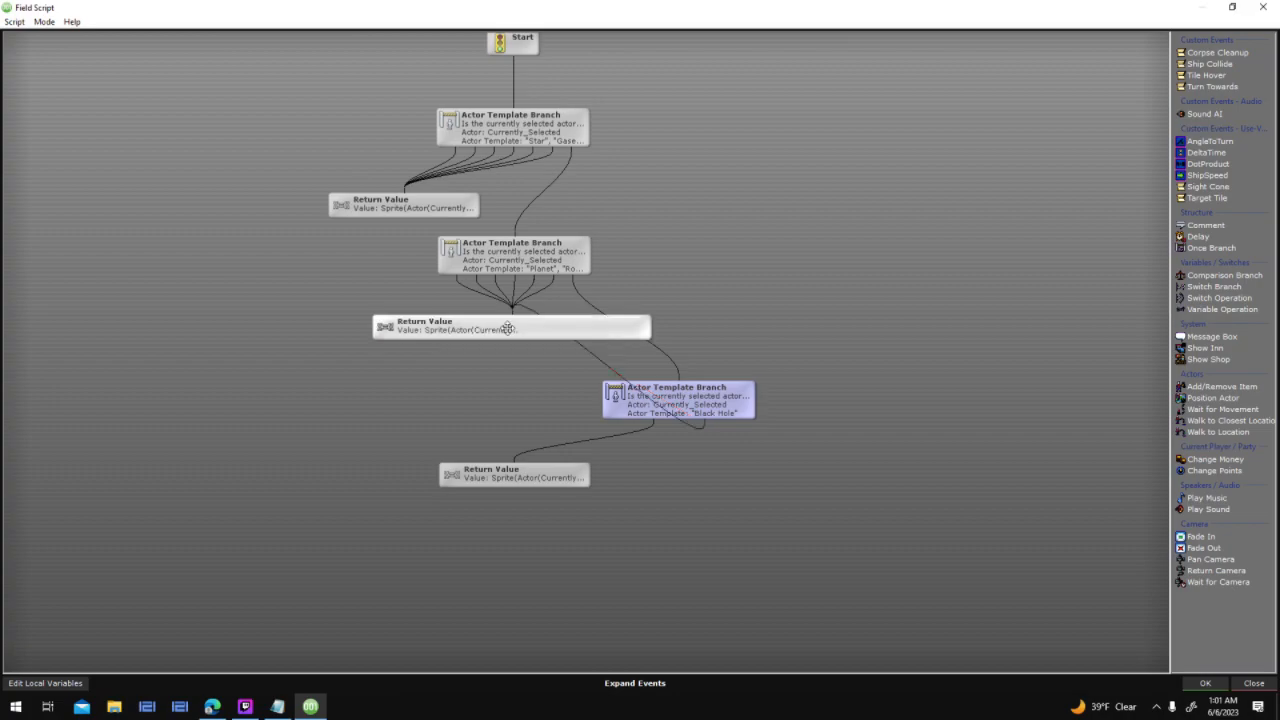
left_click_drag(581, 474, 741, 466)
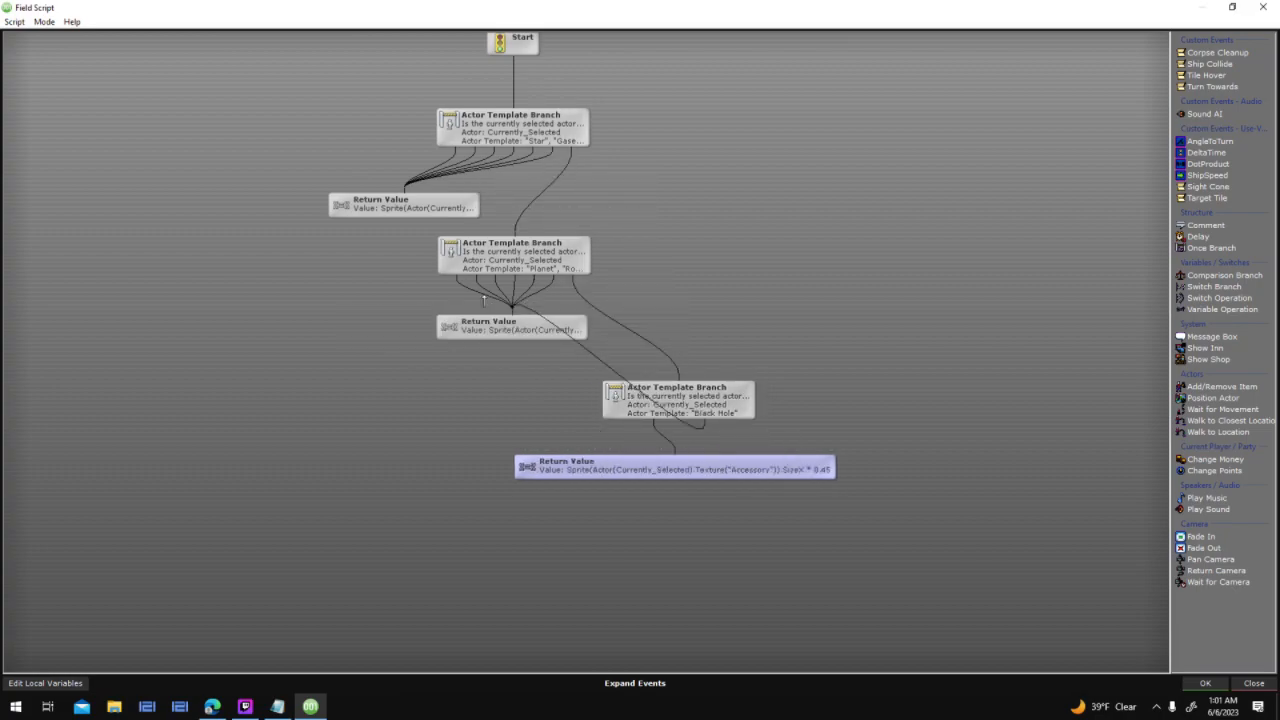
left_click(1214, 683)
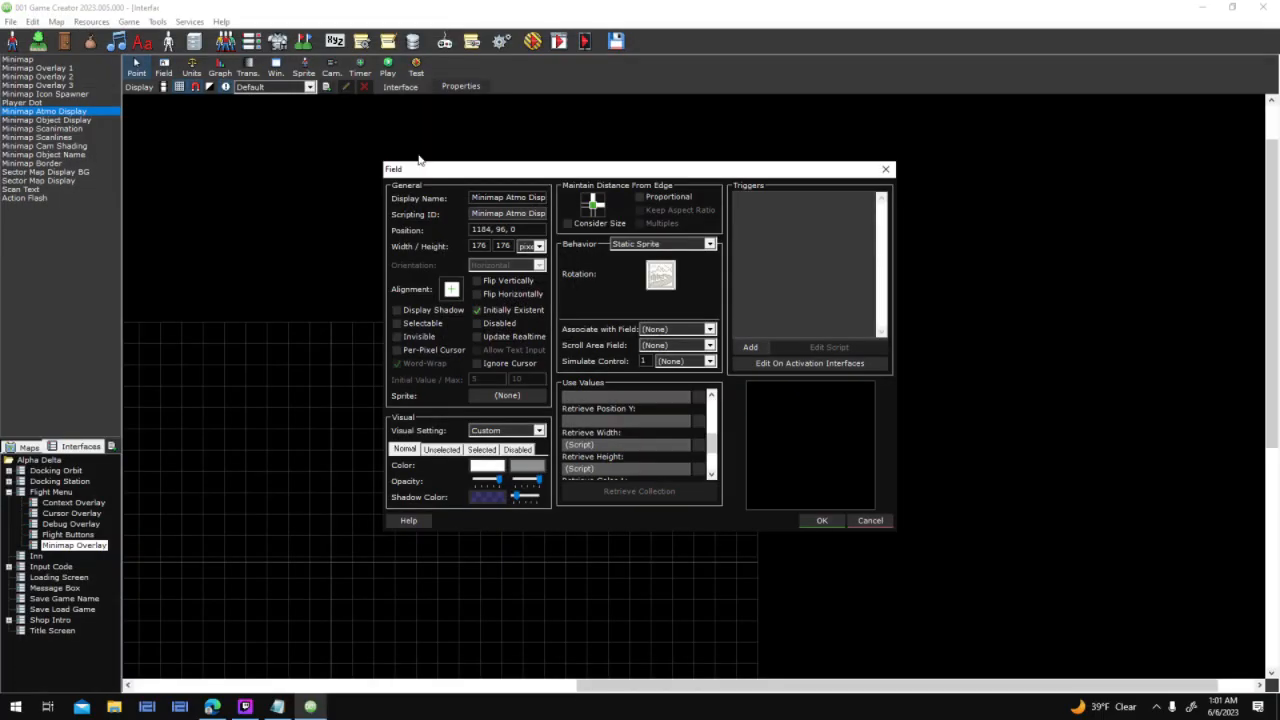
Copy the Black Hole branch and its Return Value from Retrieve Width into the Retrieve Height script
left_click(700, 447)
left_click_drag(775, 423, 680, 490)
left_click(887, 537)
left_click(701, 469)
key("ctrl+v")
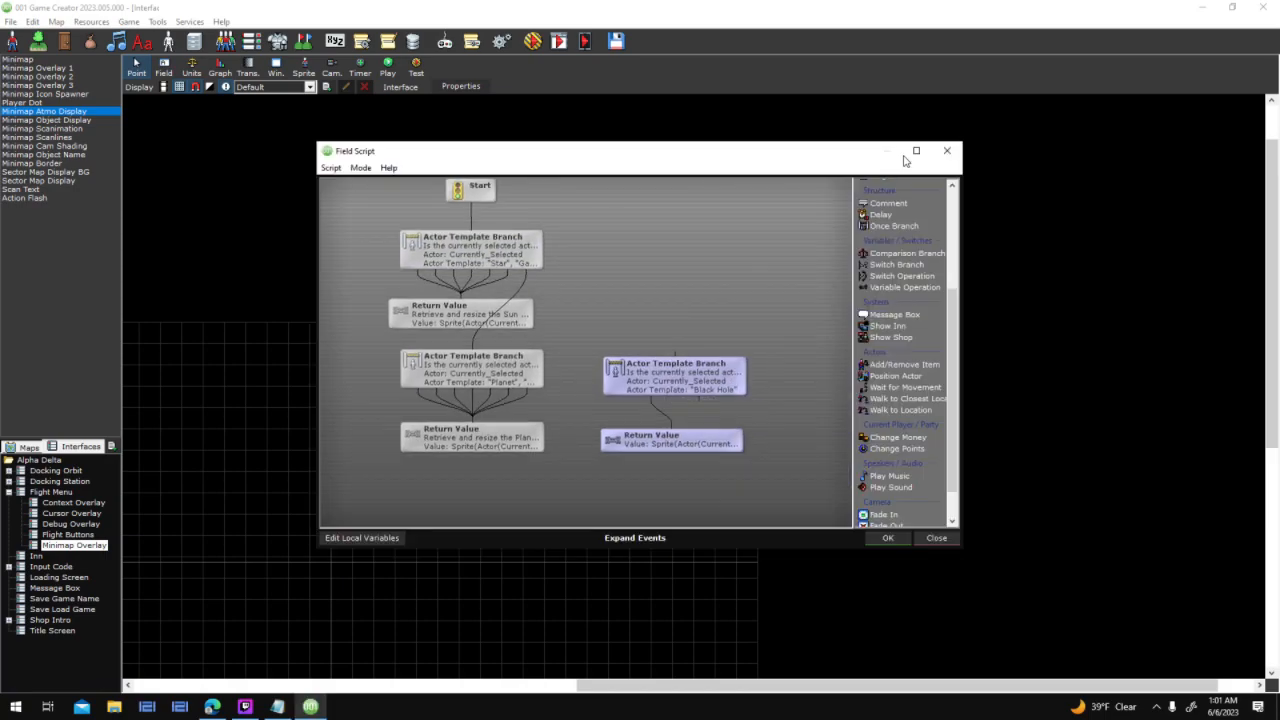
In Retrieve Height, link the planet no-match path to the Black Hole branch and that branch's no-match path to the planet Return Value; save the field
left_click(915, 151)
left_click_drag(545, 436, 674, 402)
left_click_drag(727, 439, 484, 476)
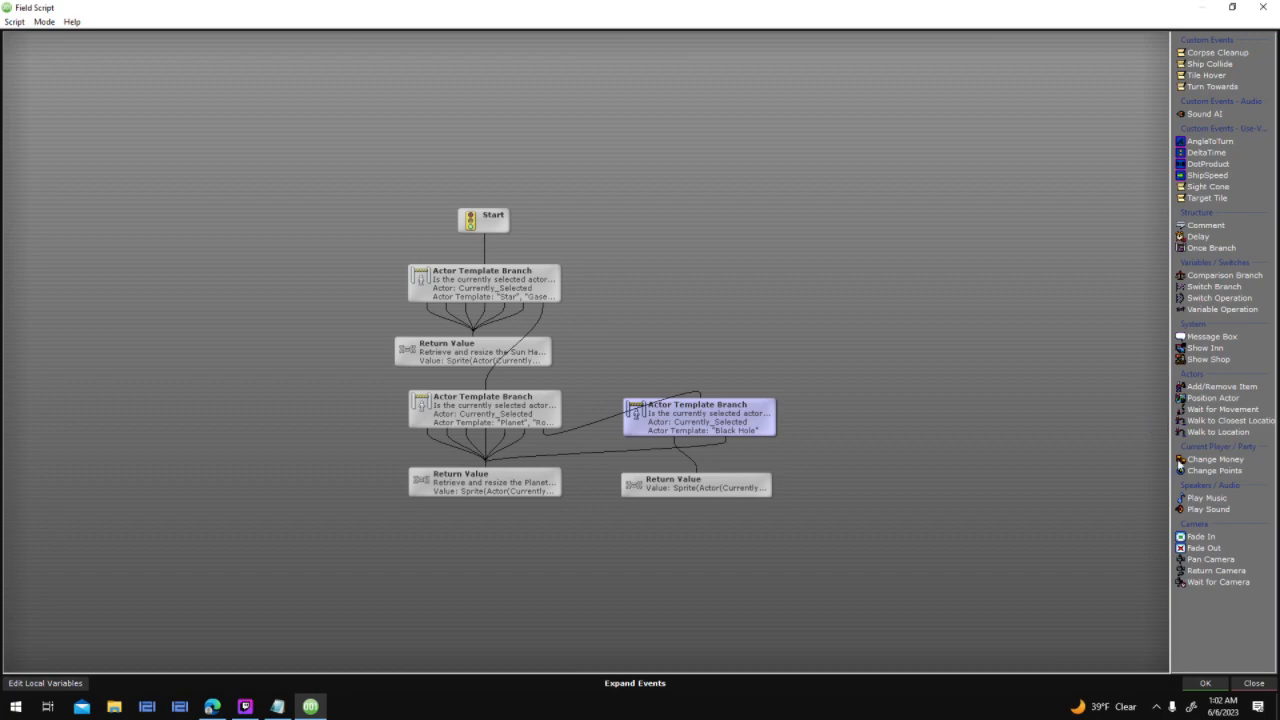
left_click(1210, 683)
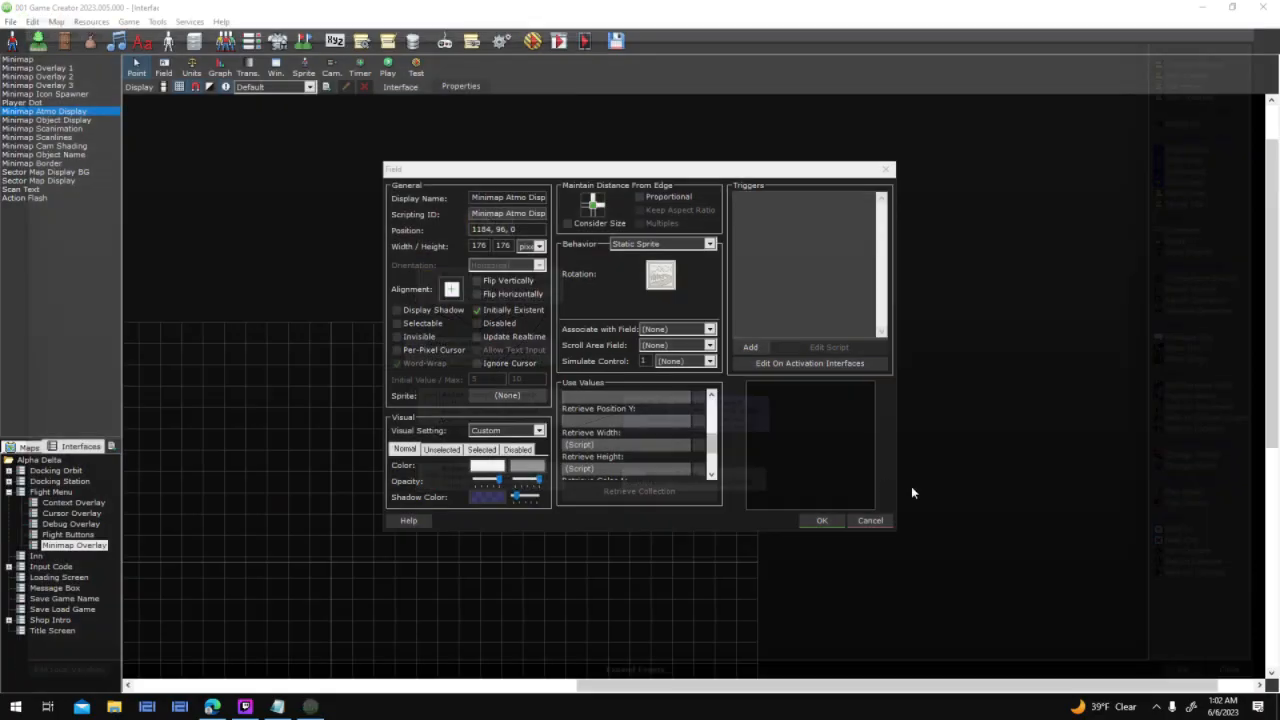
left_click(820, 522)
Start a new test game and target Helios Station to check its object cam display
left_click(536, 52)
key("Return")
key("Return")
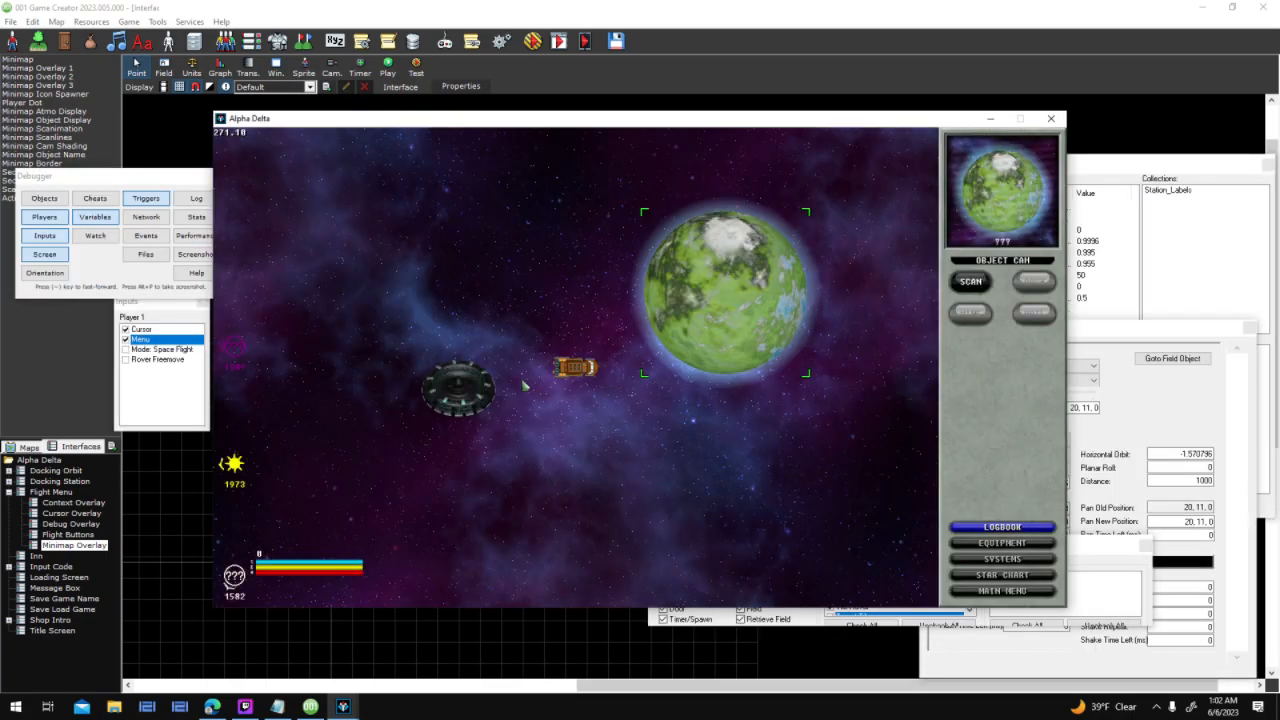
left_click(483, 395)
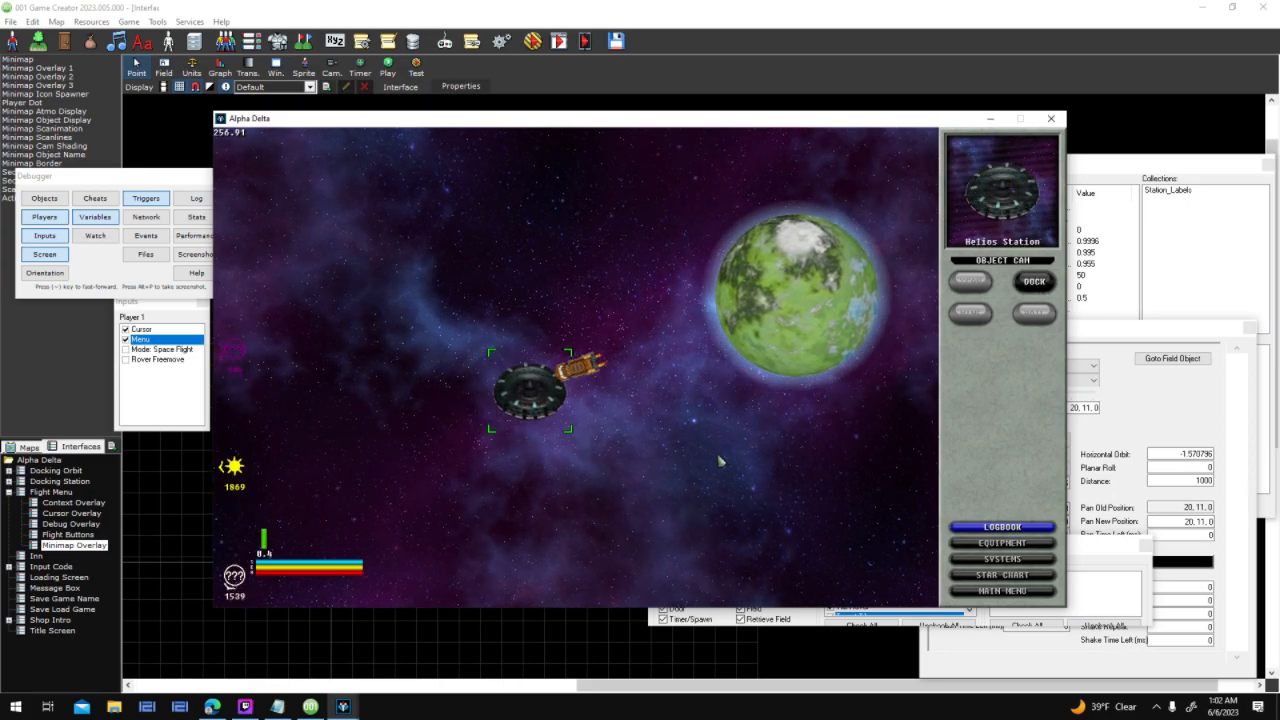
Fly to the black hole, target it to check its atmosphere size in the object cam, and close the test game
key("w")
key("d")
key("a")
left_click(322, 353)
left_click(590, 314)
left_click(324, 386)
left_click(671, 268)
left_click(390, 385)
left_click(1058, 117)
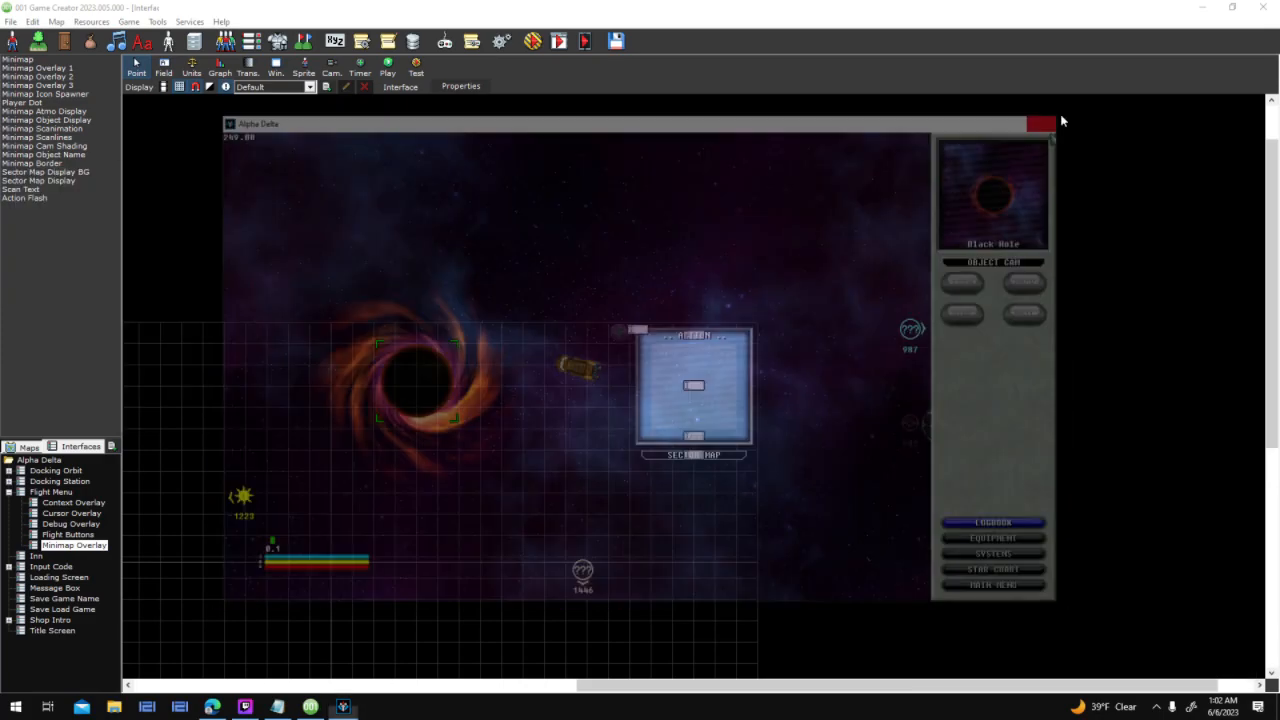
Remove the 0.45 multiplier from the Black Hole Return Value in Minimap Atmo Display's Retrieve Width script
left_click(70, 112)
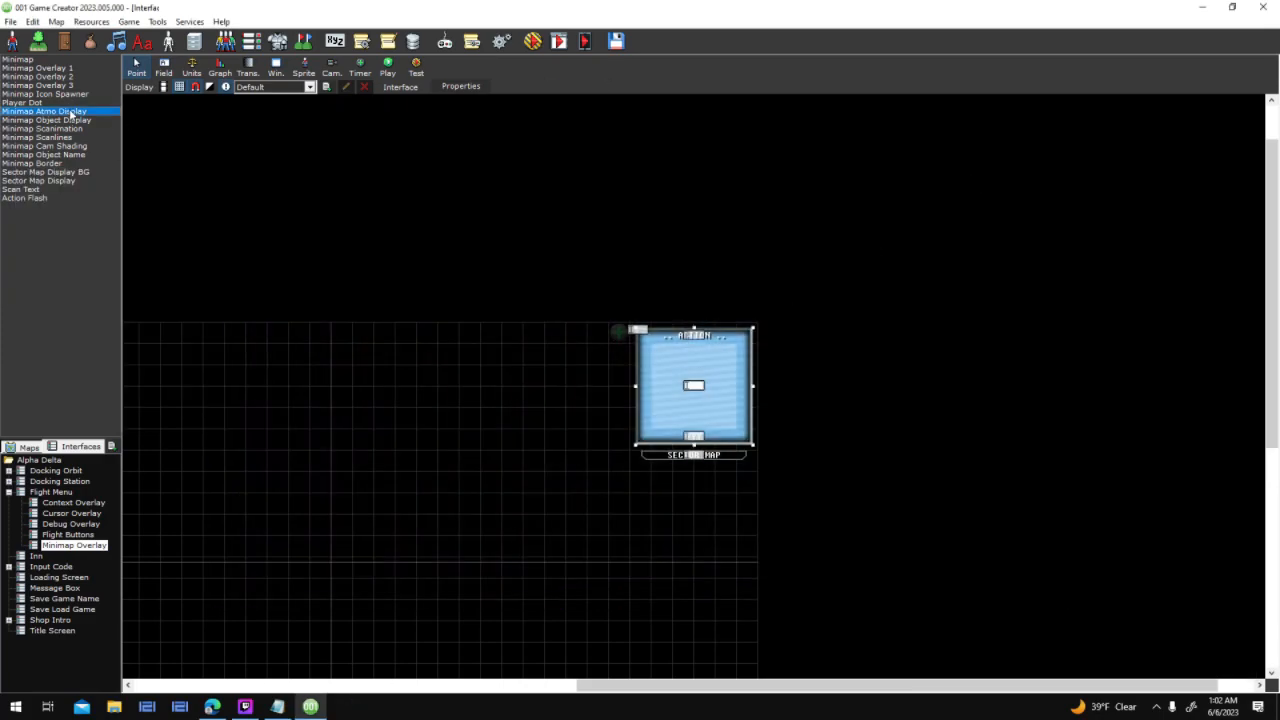
left_click_drag(716, 410, 718, 438)
double_click(696, 430)
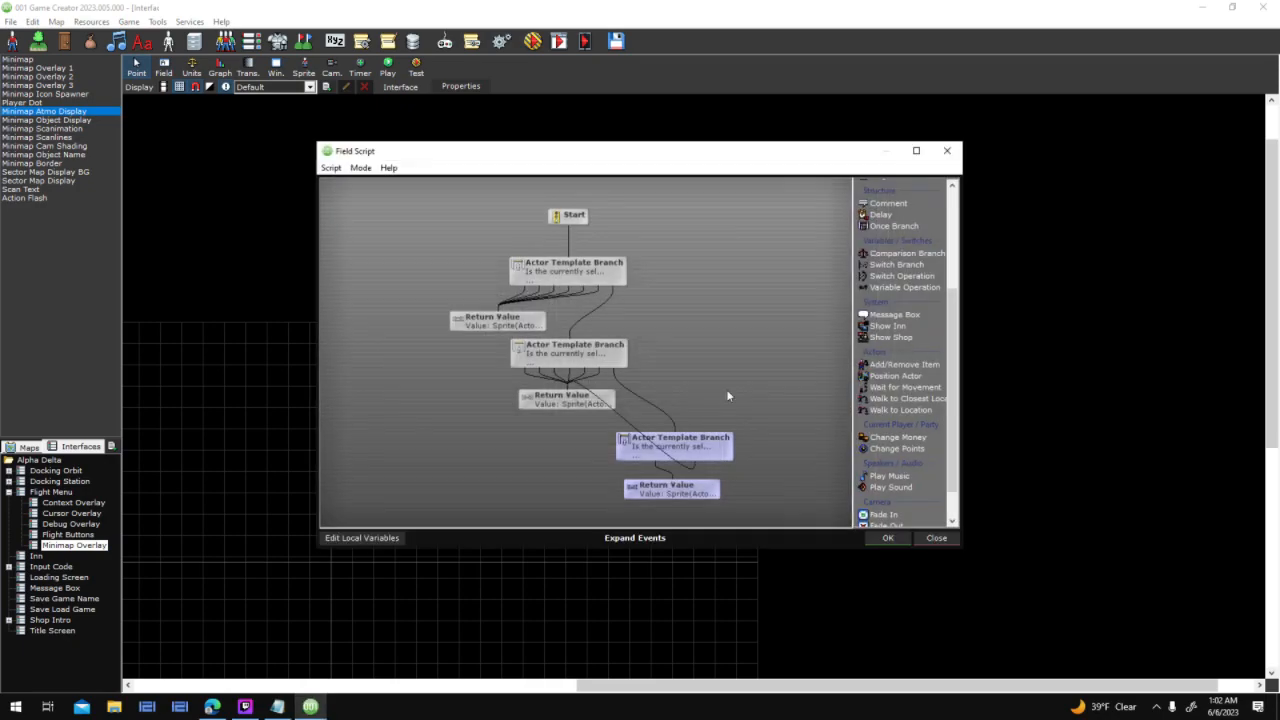
double_click(702, 488)
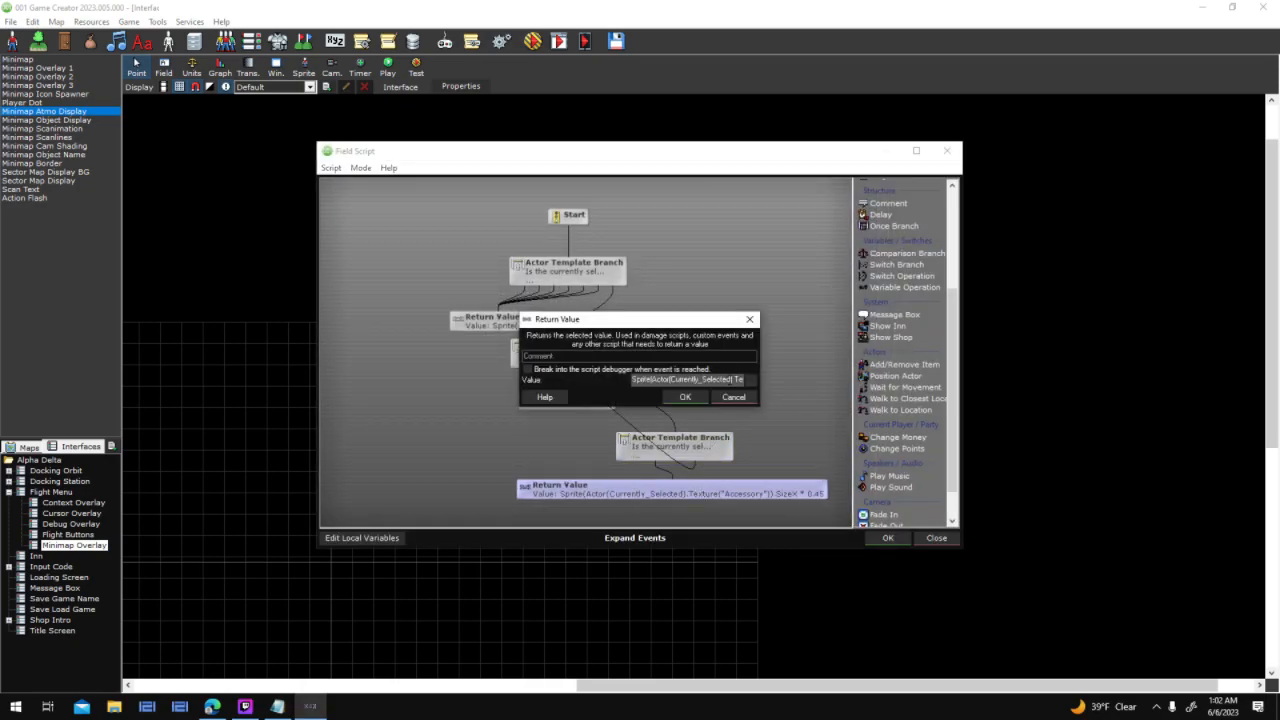
left_click_drag(736, 380, 814, 373)
left_click(696, 398)
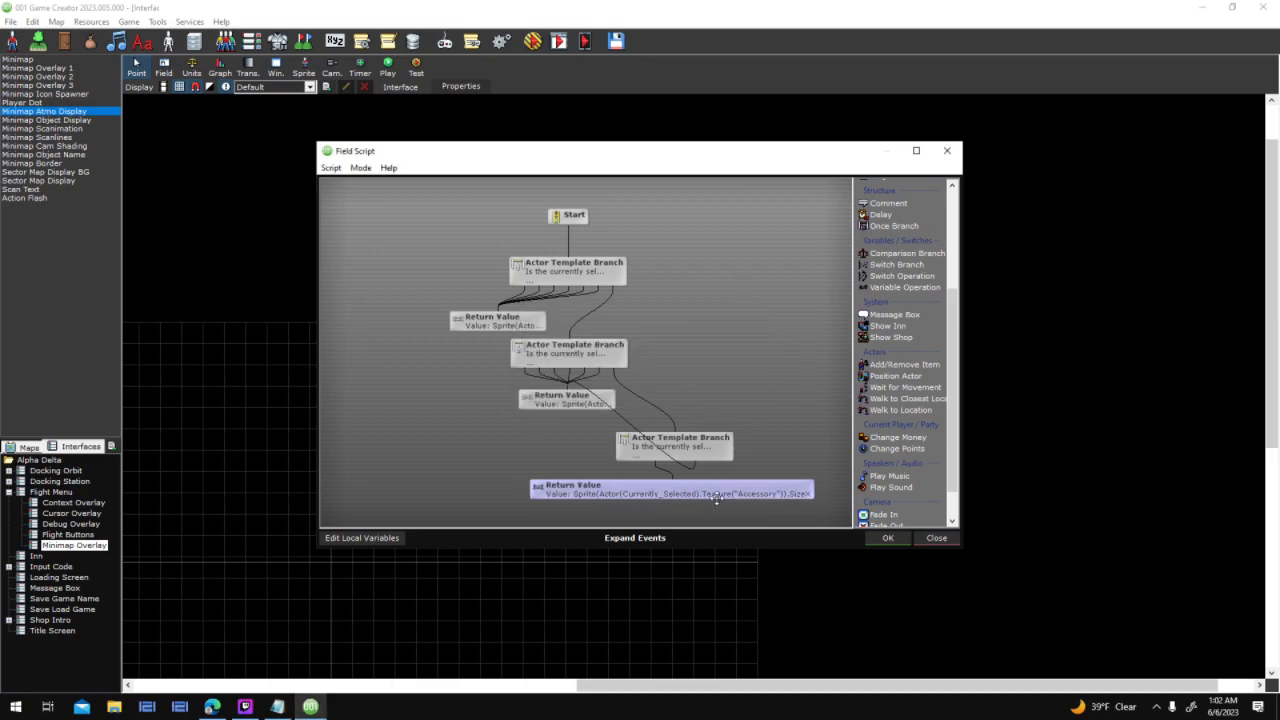
left_click(887, 537)
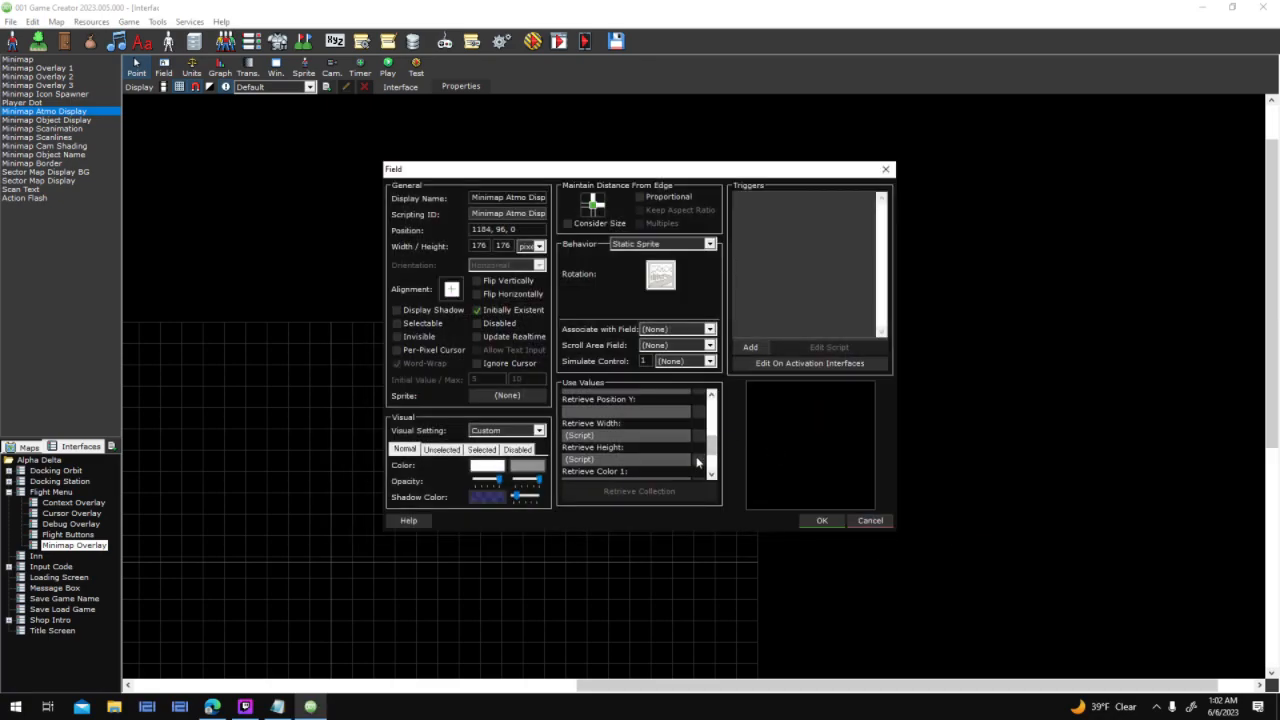
Remove the 0.45 multiplier from the Black Hole Return Value in the Retrieve Height script and save the field
left_click(698, 460)
double_click(702, 472)
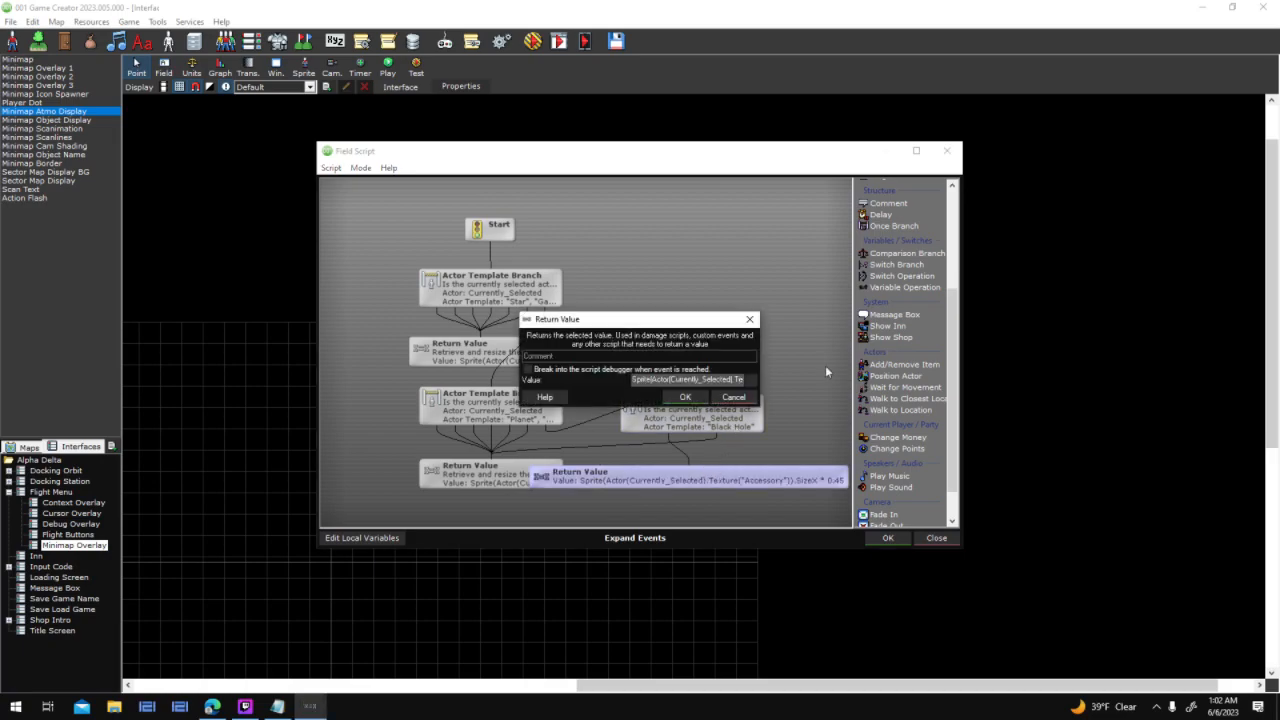
left_click_drag(724, 380, 806, 381)
key("BackSpace")
left_click(697, 401)
left_click(887, 537)
left_click(818, 518)
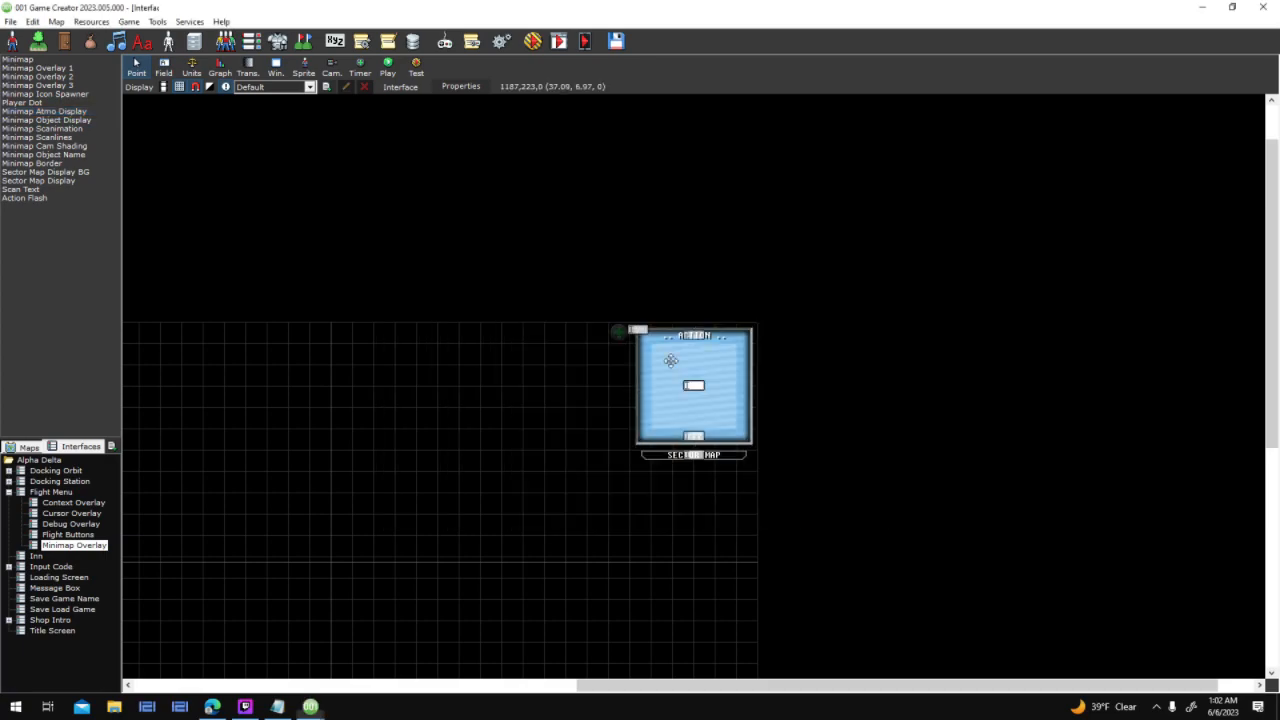
Run a test game, target the green planet and the black hole to check their object cam displays, and close the game
left_click(535, 42)
key("Return")
key("Return")
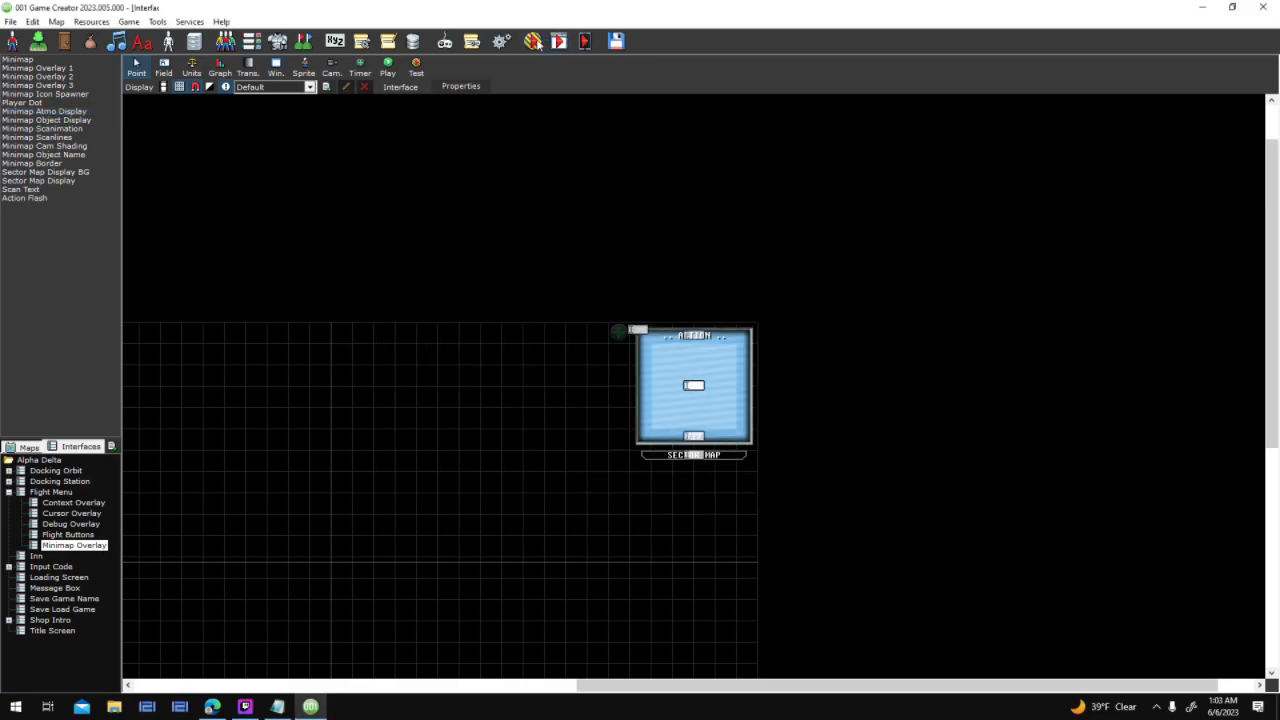
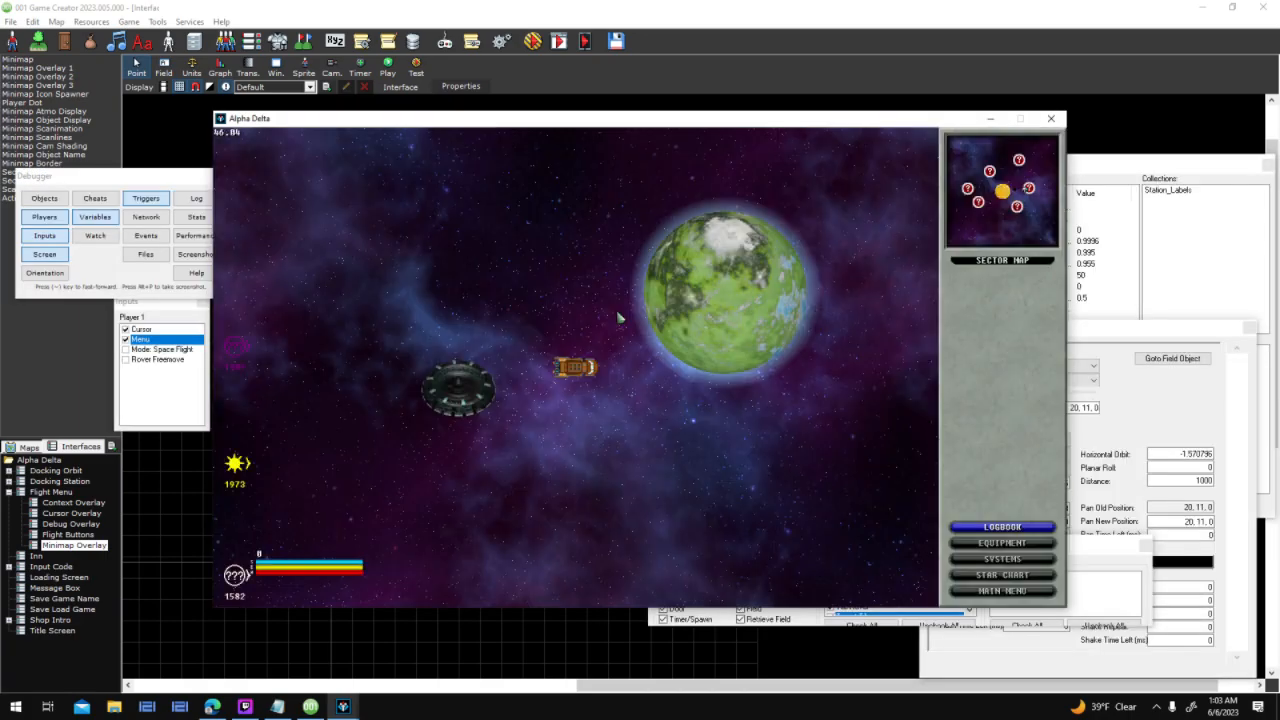
left_click(700, 355)
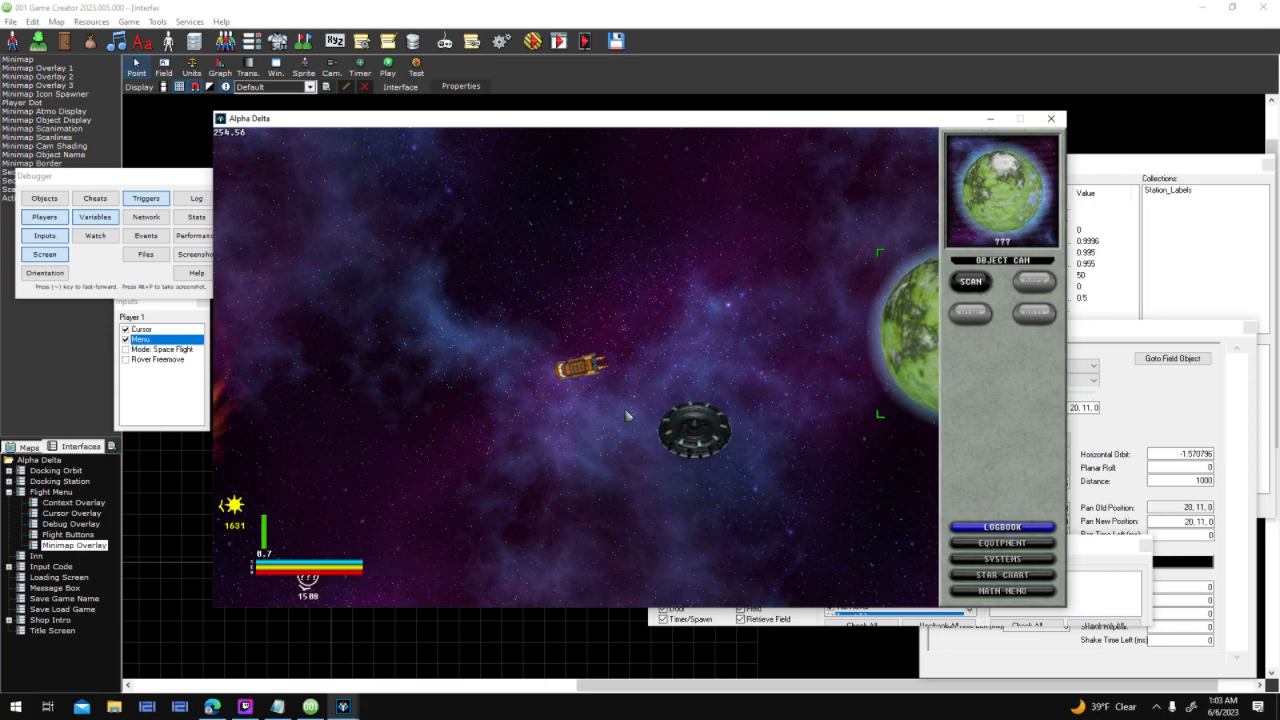
left_click(362, 386)
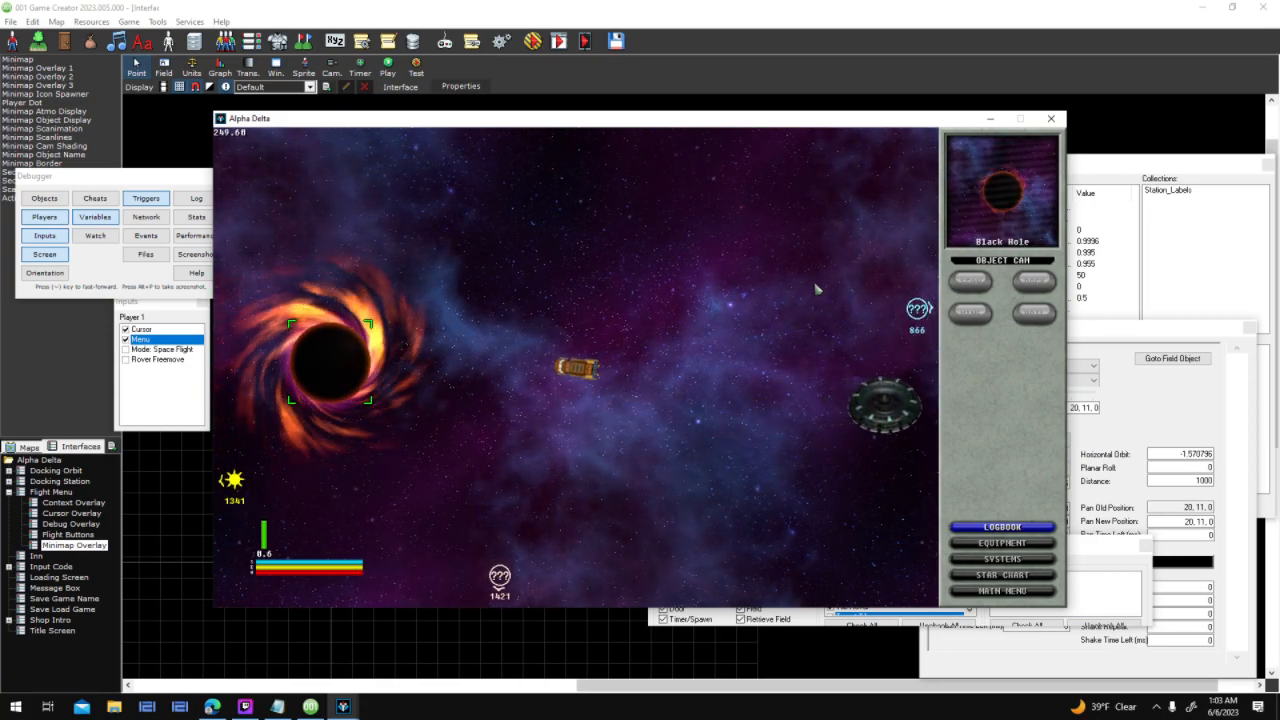
left_click(1052, 120)
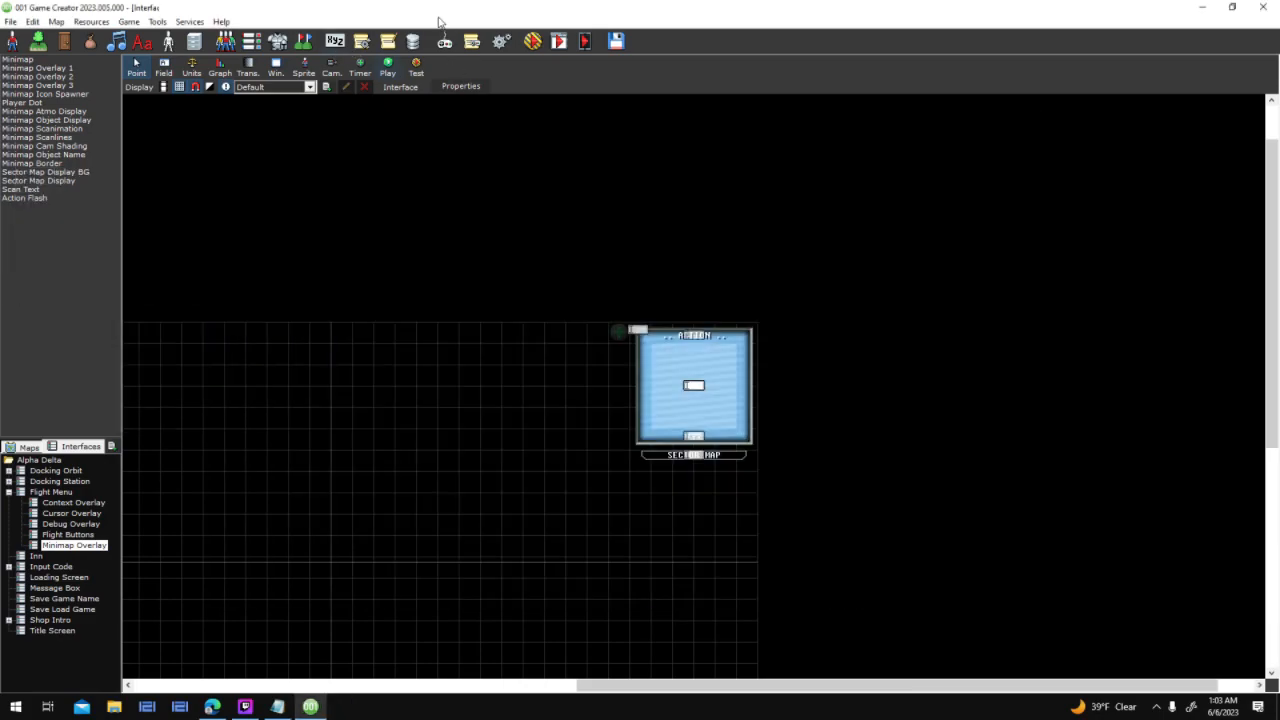
Open the Space Object template's Mouse/Touch Down script and inspect the Resize Field event below the Actor Template Branch
left_click(169, 44)
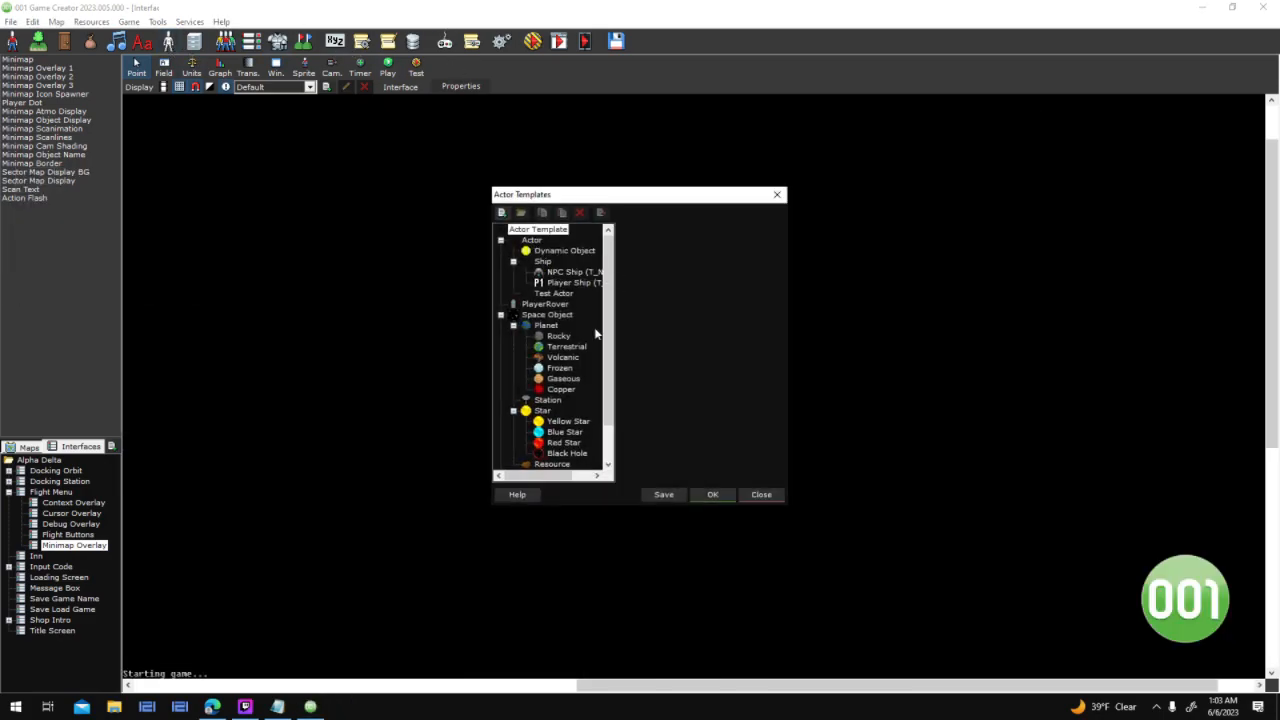
left_click(756, 325)
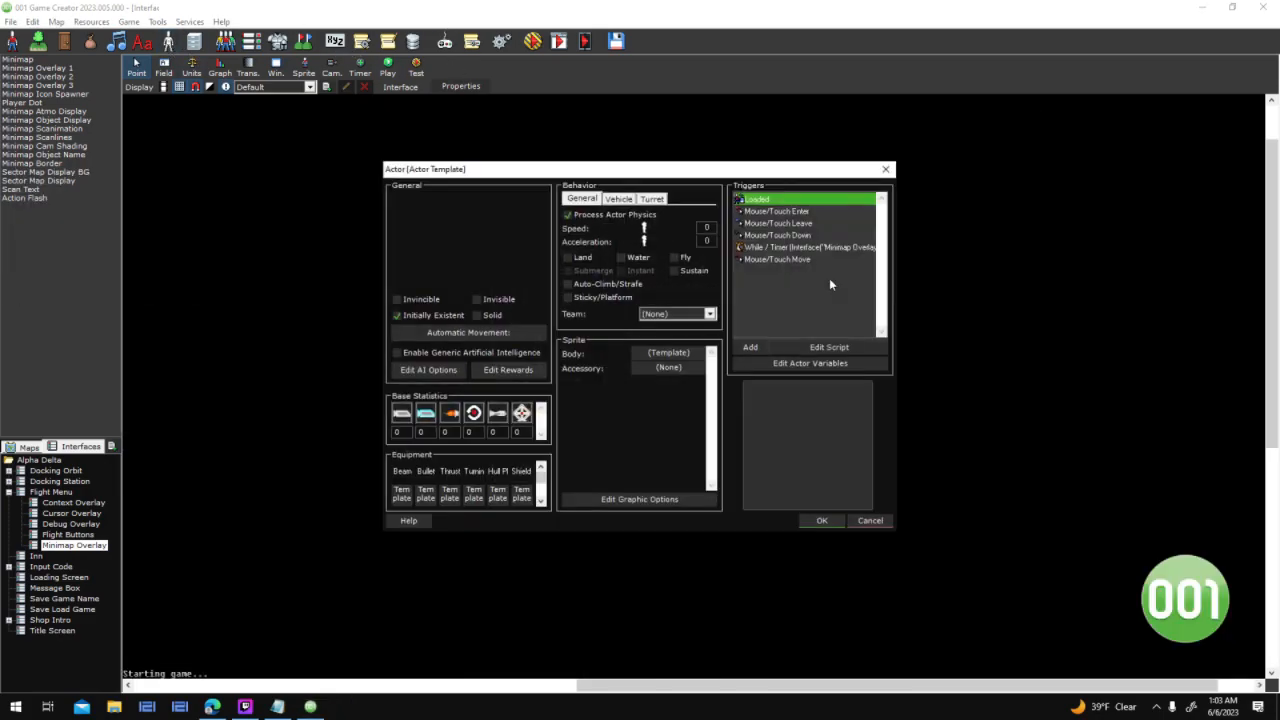
double_click(815, 236)
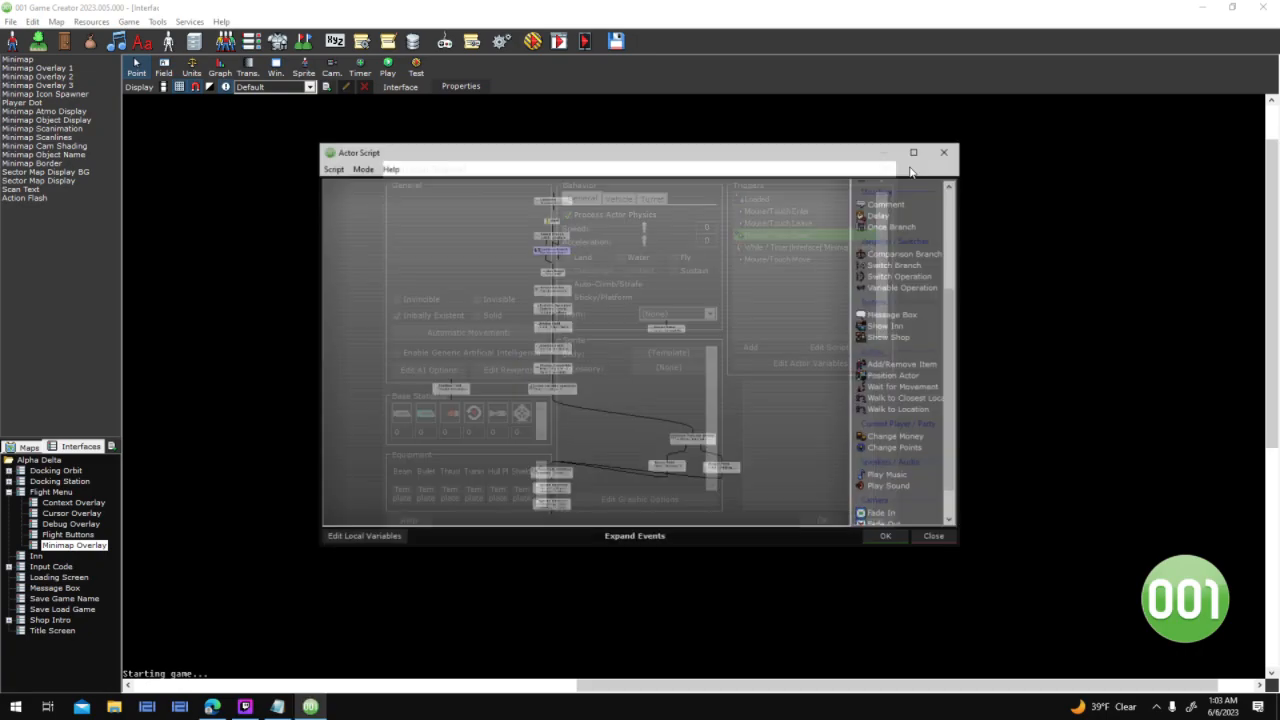
left_click(916, 151)
scroll(851, 511, "up", 4)
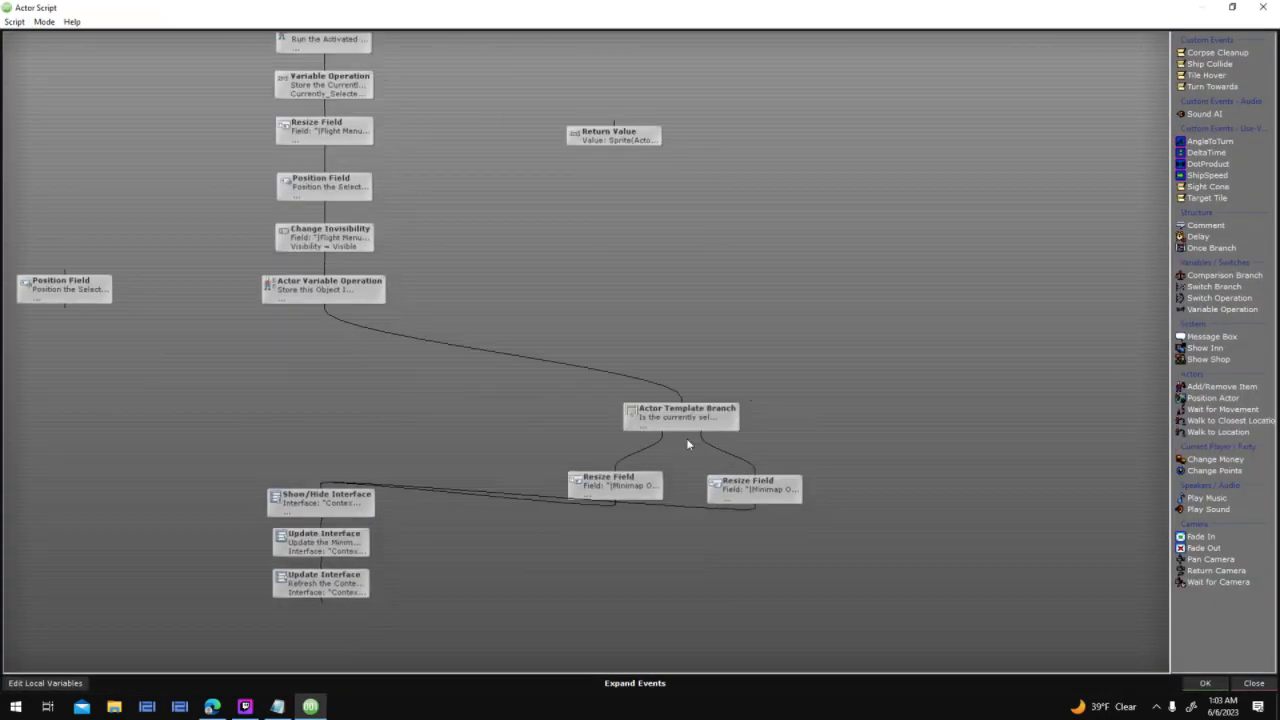
double_click(635, 460)
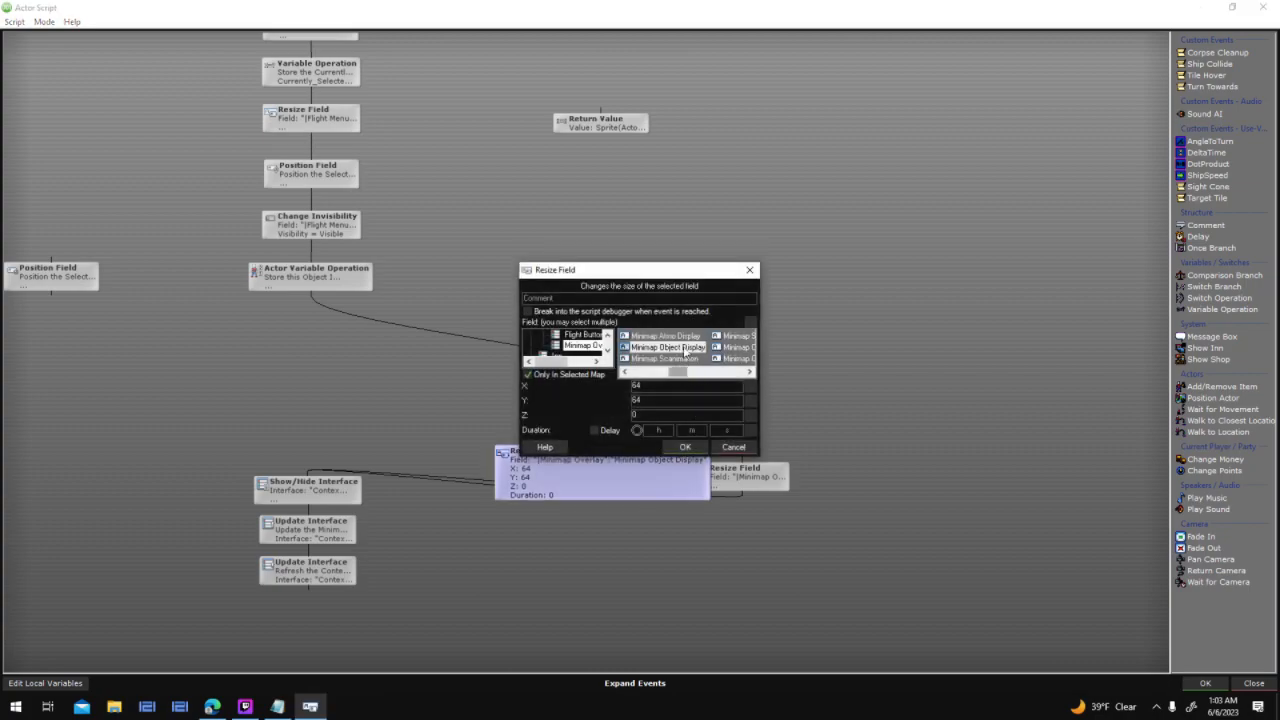
left_click(735, 447)
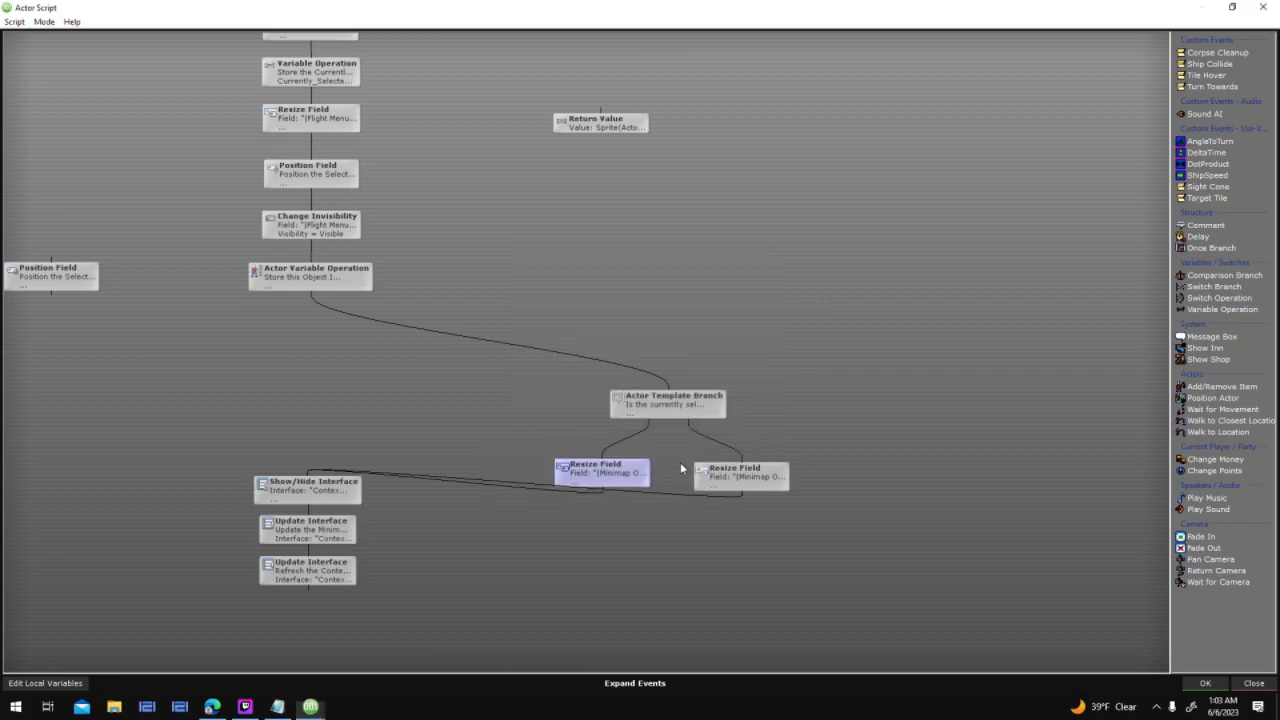
Move the Actor Template Branch up, place a copy of its first Resize Field event beside it, and save the Space Object template
left_click_drag(666, 407, 668, 336)
left_click(600, 457)
left_click_drag(548, 384, 557, 380)
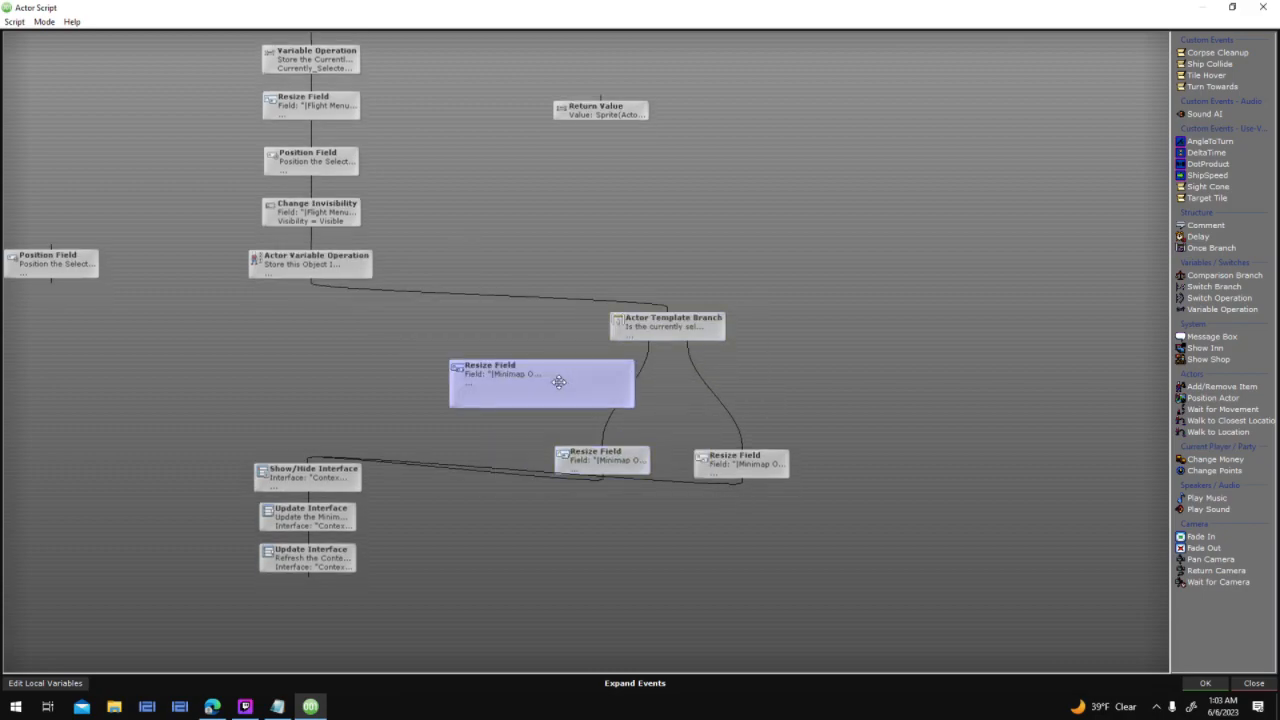
double_click(583, 392)
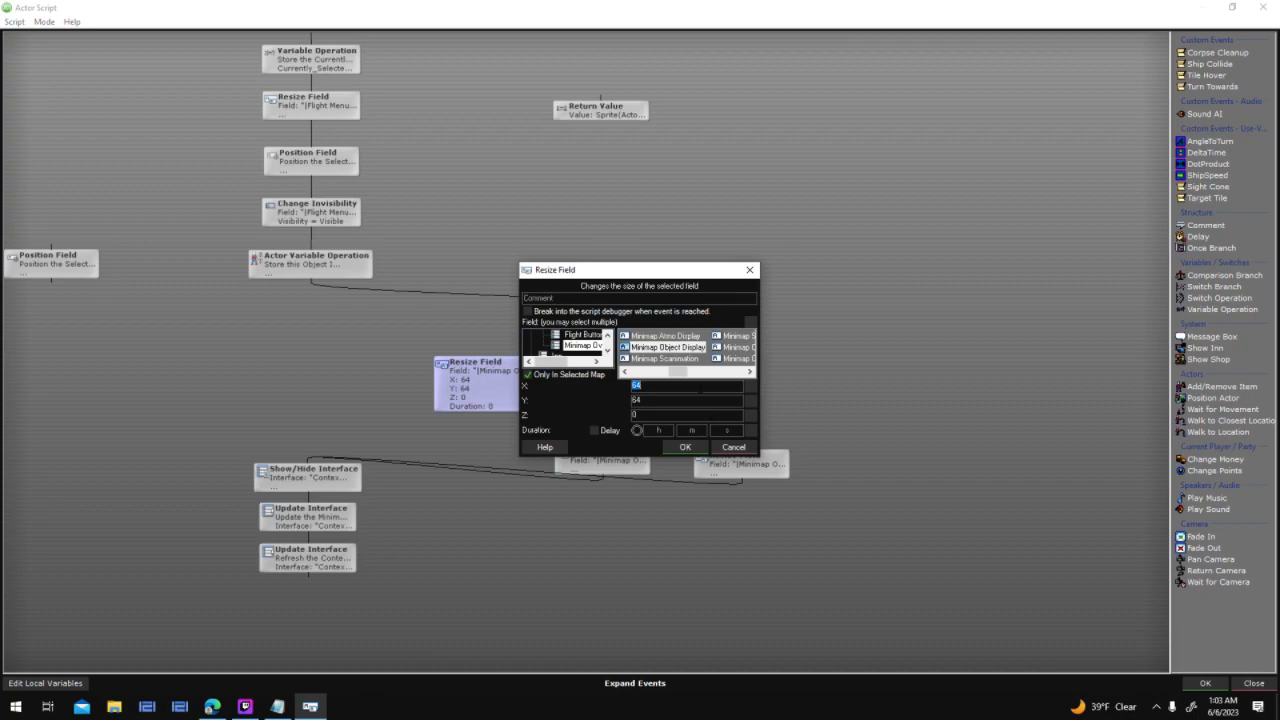
type("tutorial,game development,beginner")
left_click(743, 449)
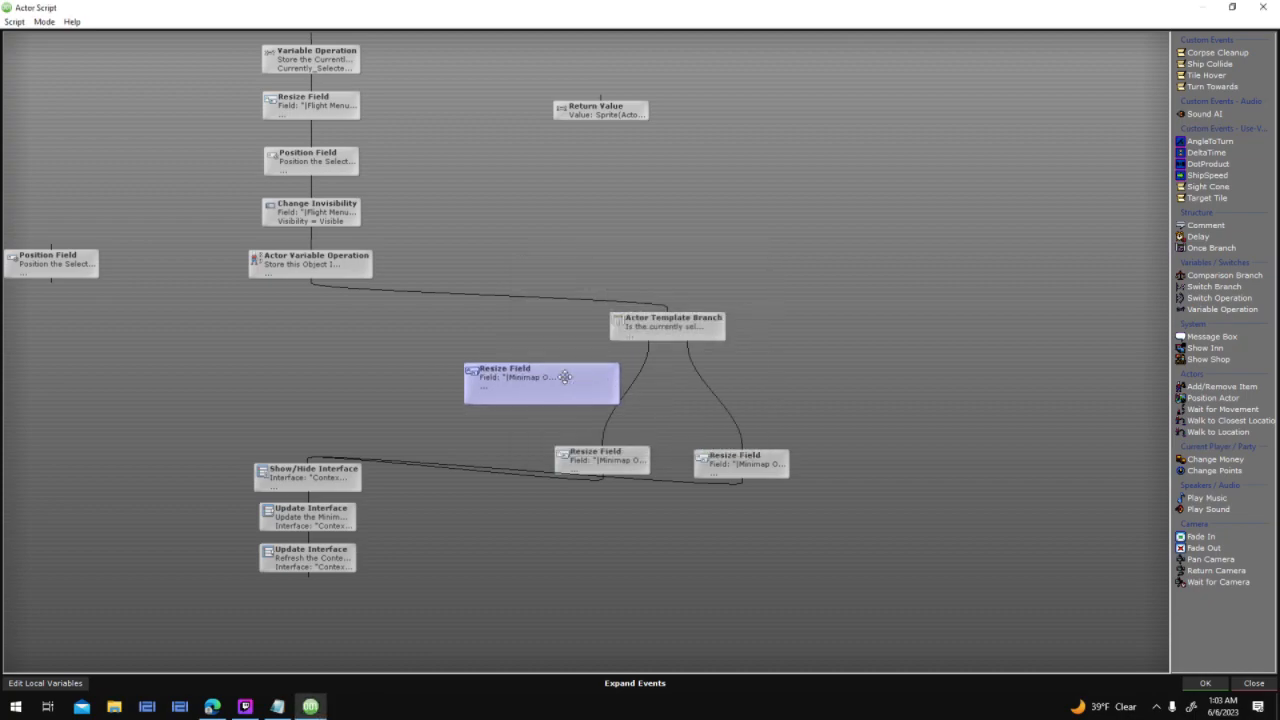
left_click(1204, 683)
left_click(770, 307)
left_click(818, 520)
left_click(735, 488)
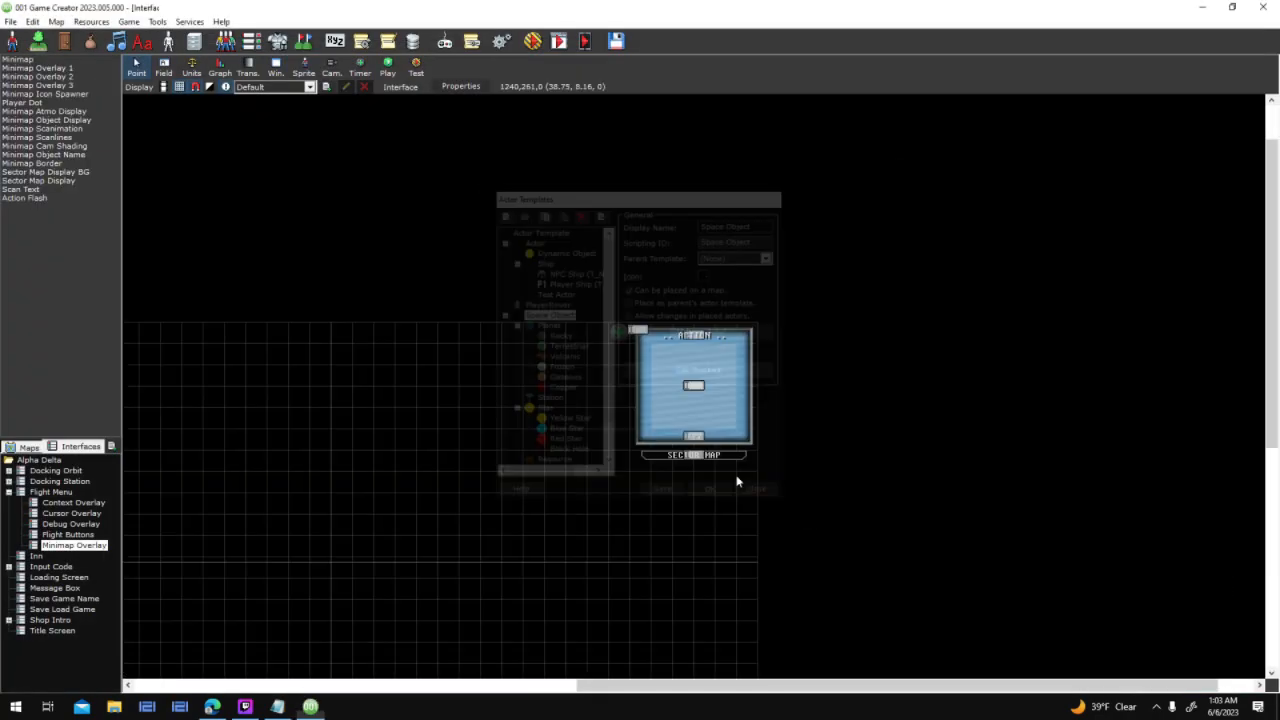
Open Minimap Atmo Display's field script and reposition the two lower Return Value events for a clearer branch layout
left_click(59, 112)
left_click_drag(715, 412, 712, 445)
left_click(698, 401)
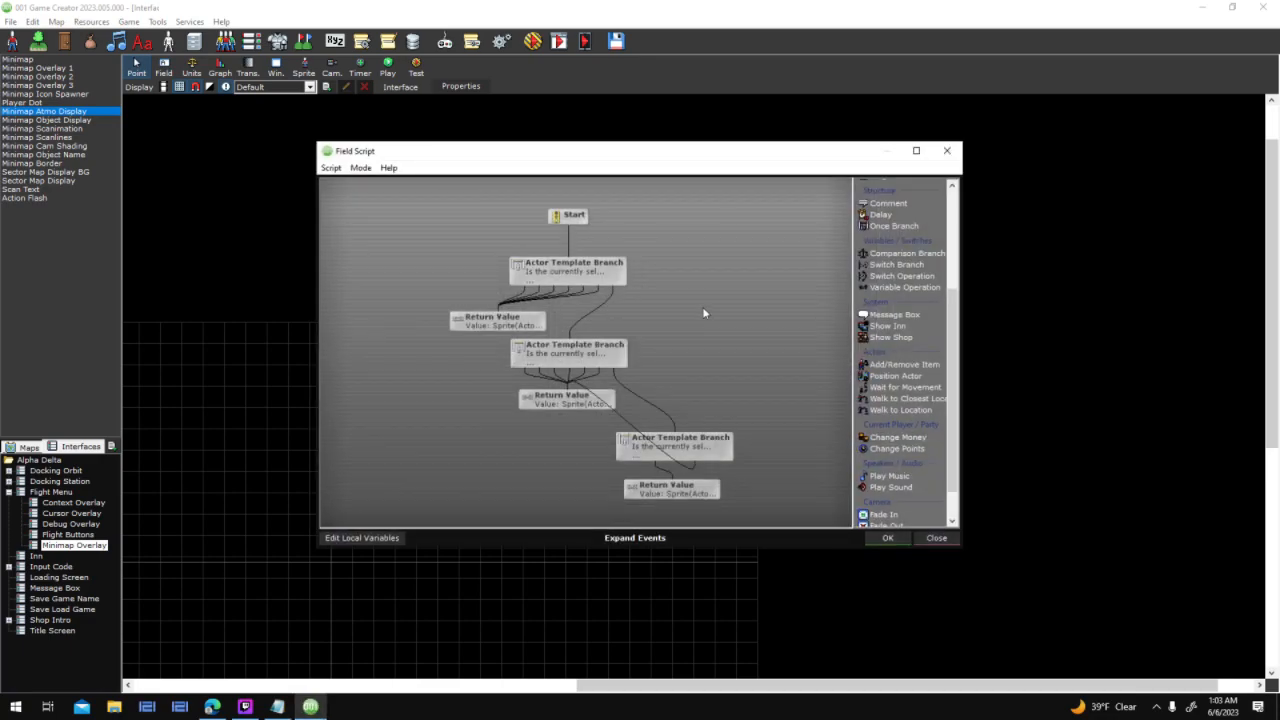
left_click_drag(588, 395, 514, 411)
left_click_drag(680, 497, 695, 494)
left_click(698, 457)
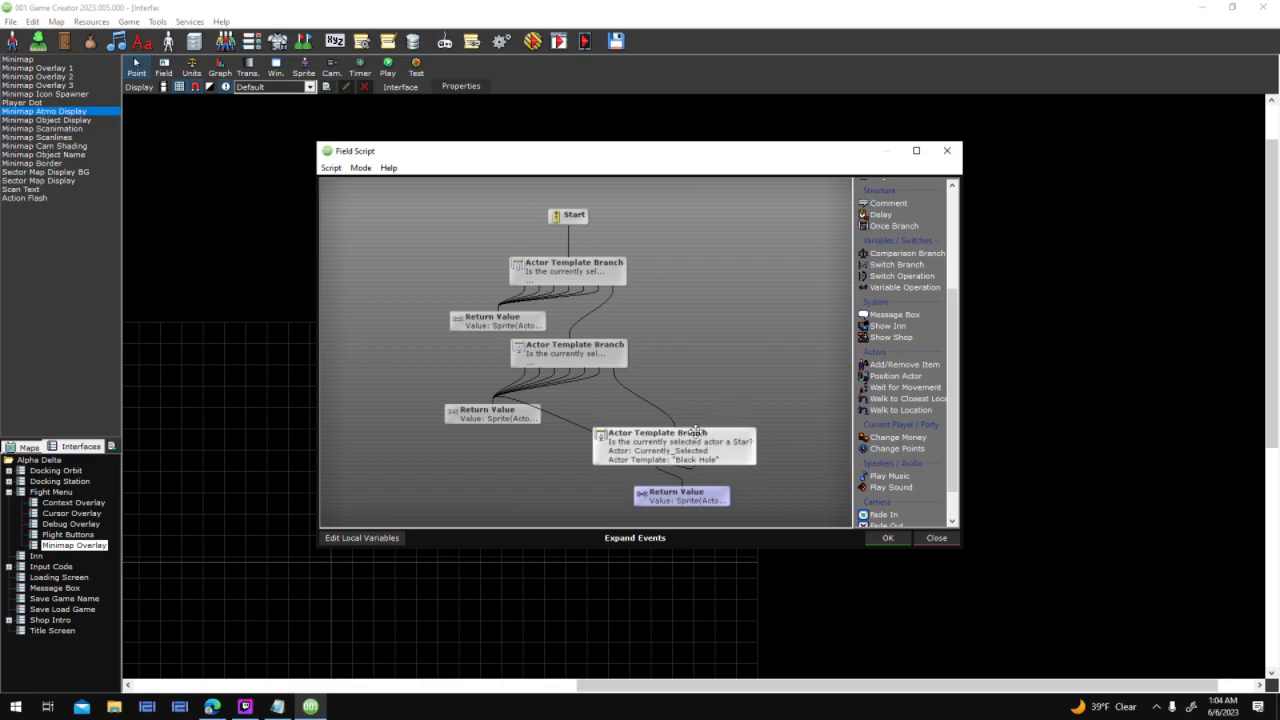
Change the Black Hole branch's comment to "Is the currently selected actor a Black Hole" and save the field script
double_click(705, 434)
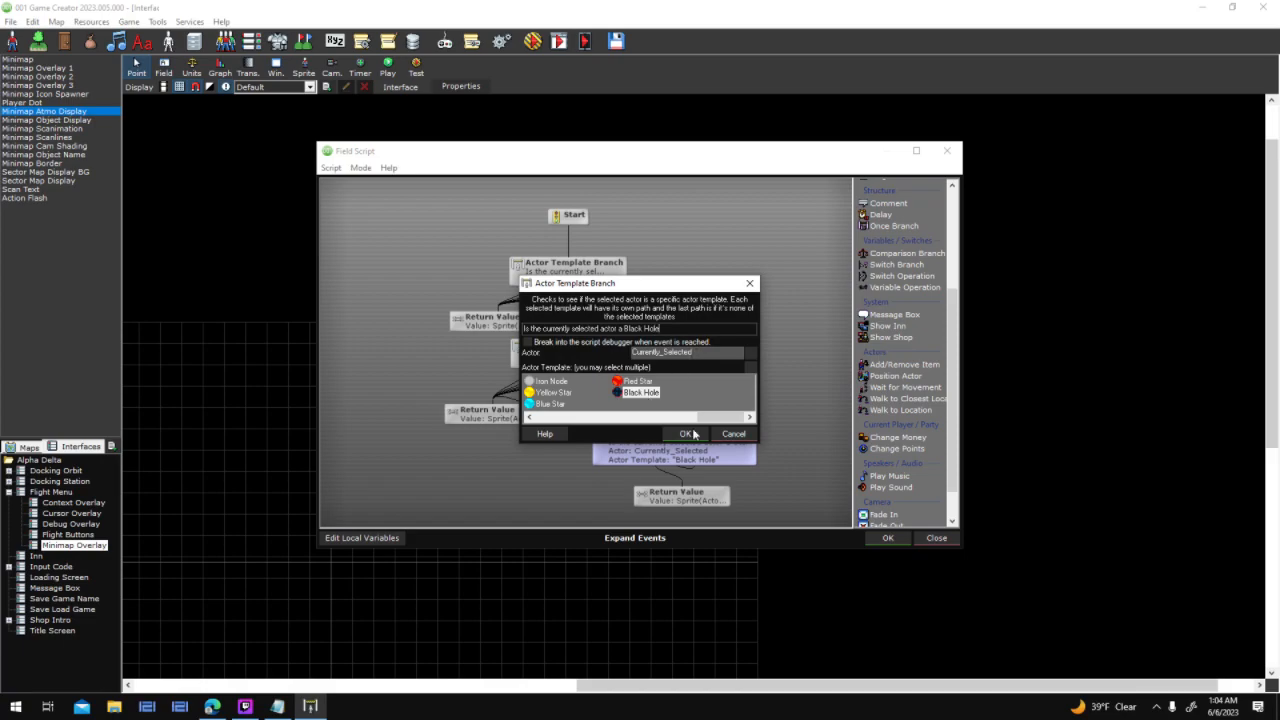
left_click(697, 436)
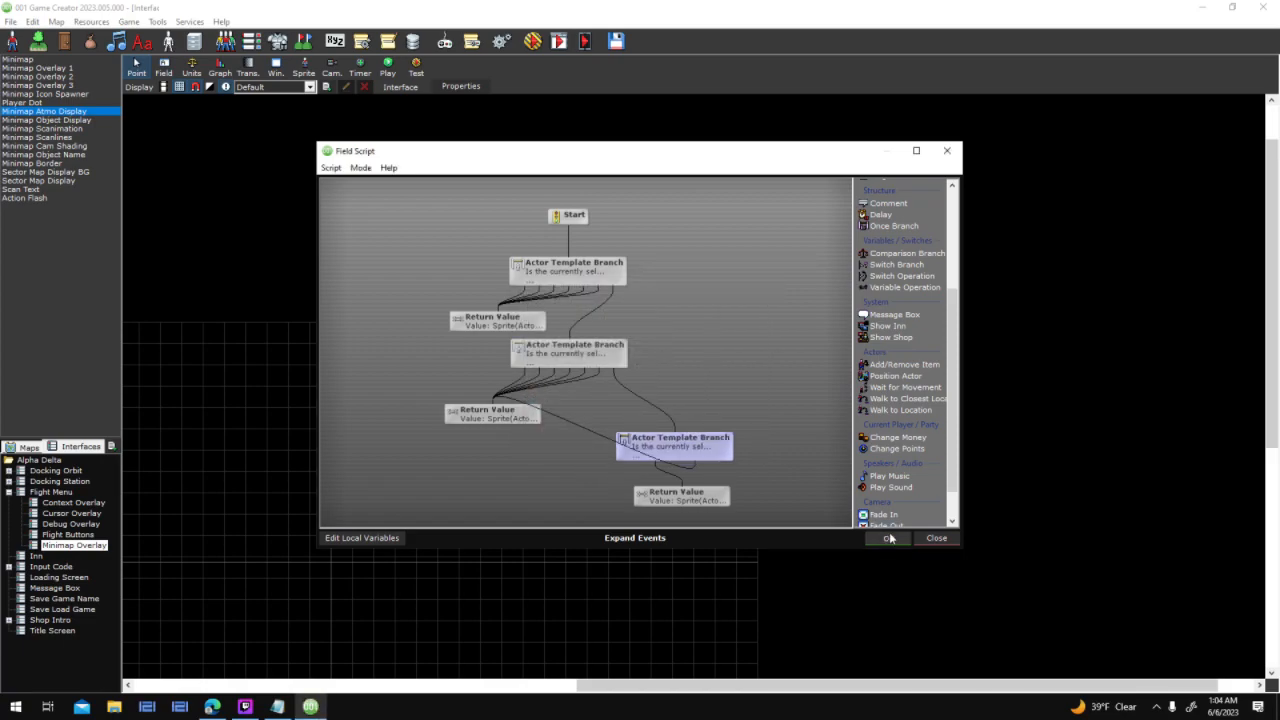
left_click(888, 538)
left_click(822, 522)
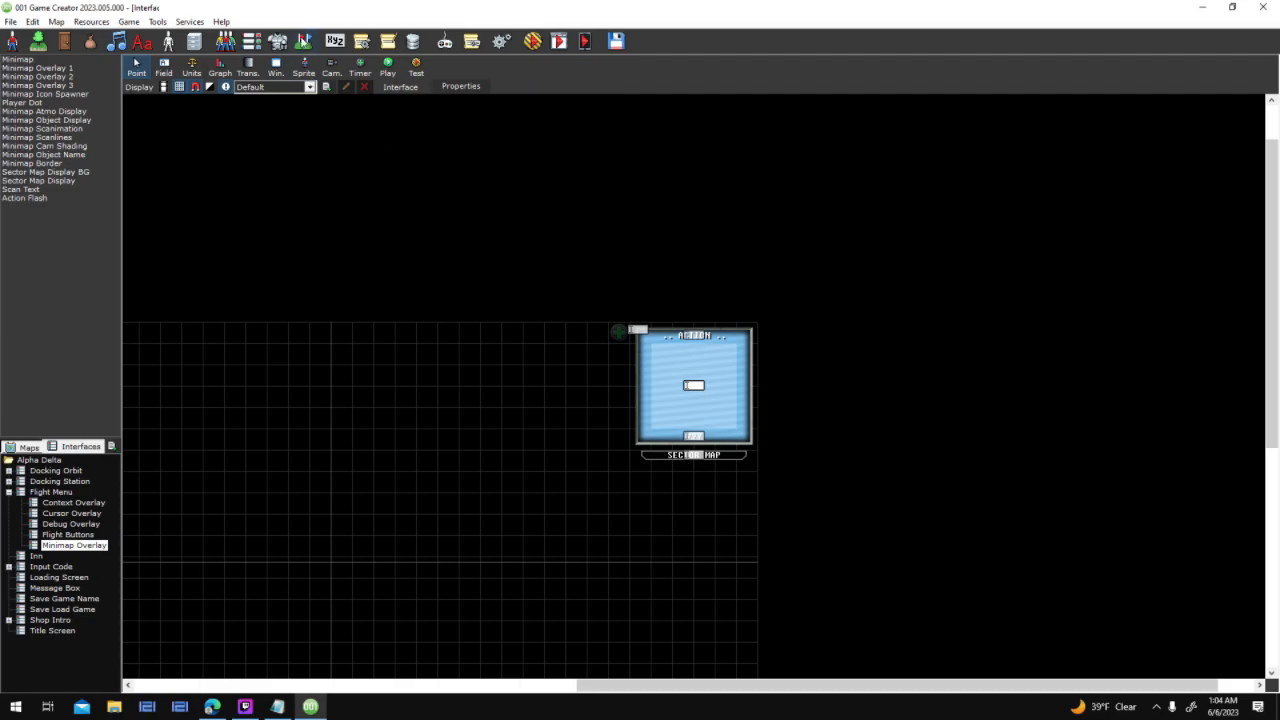
left_click(168, 42)
left_click(547, 314)
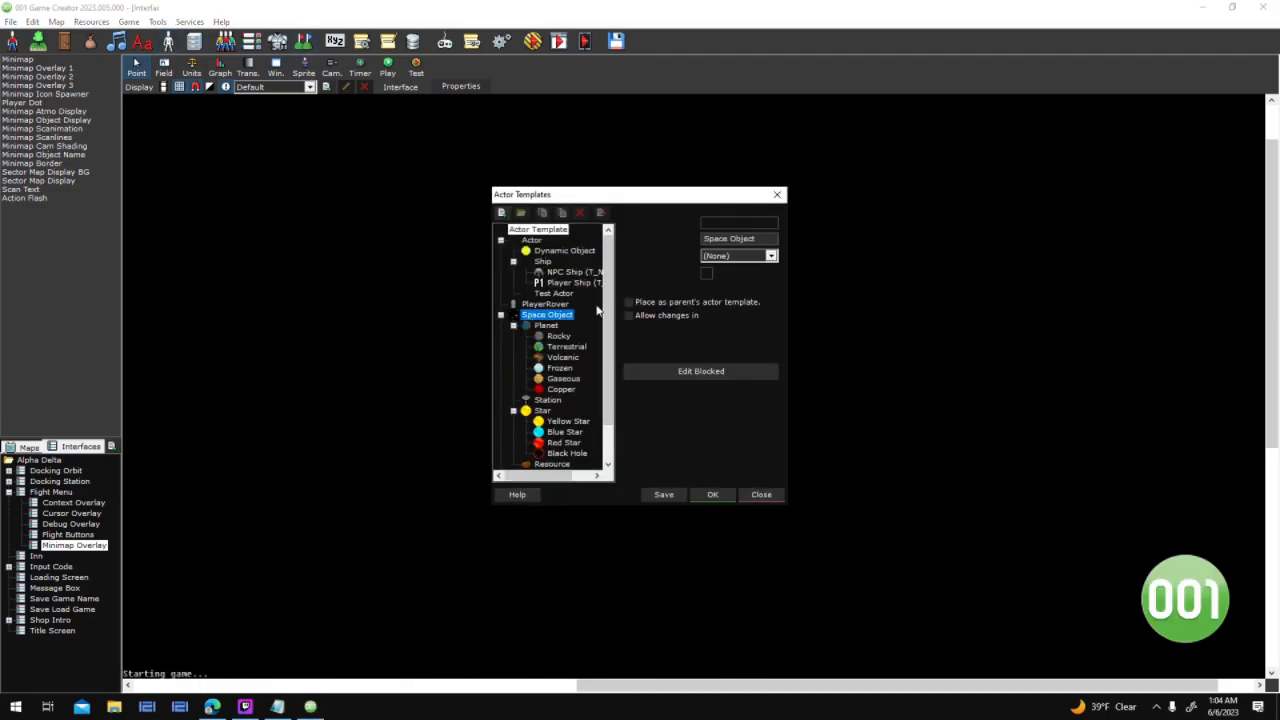
left_click(761, 494)
left_click(672, 399)
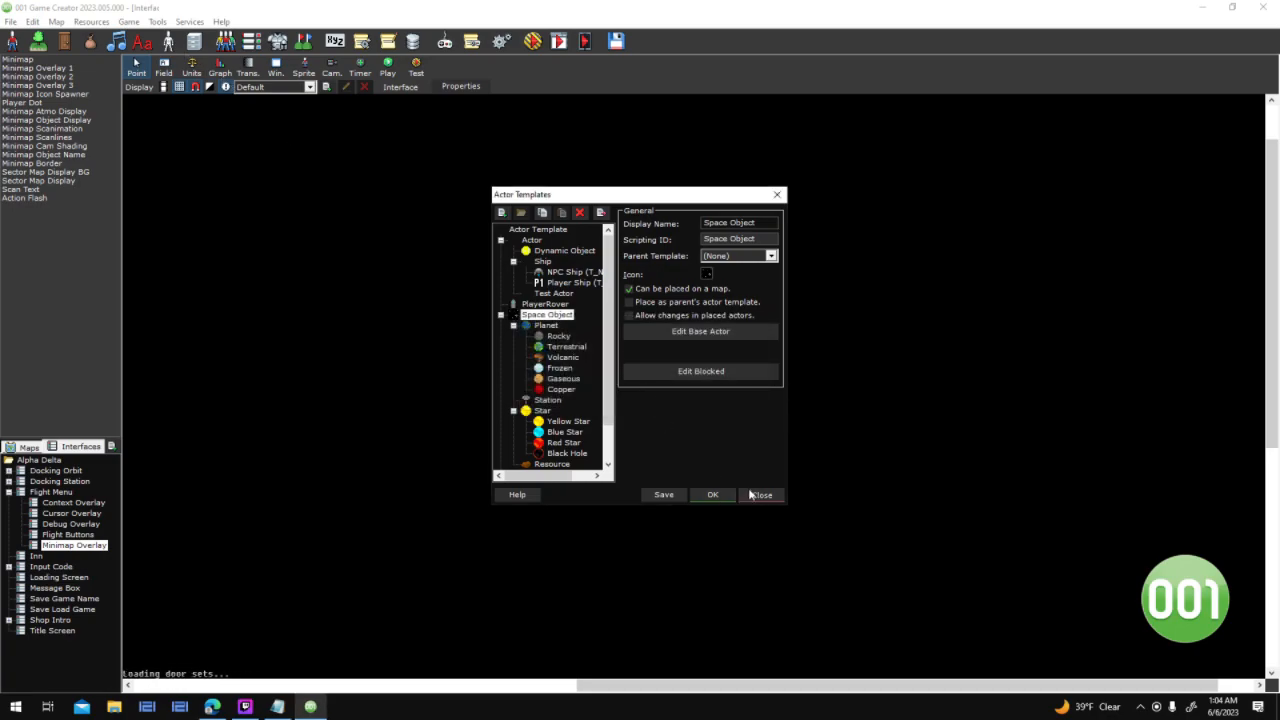
Open the Mouse/Touch Down script of the Space Object actor template
left_click(172, 42)
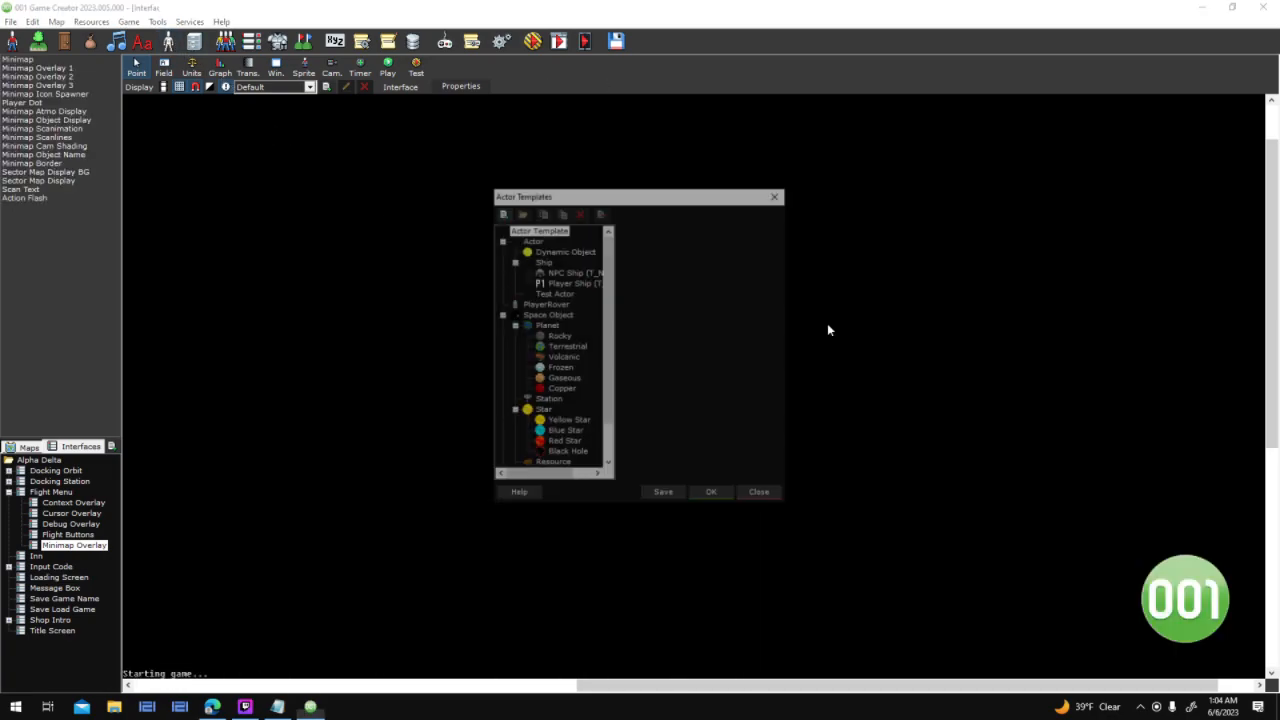
left_click(546, 326)
left_click(550, 314)
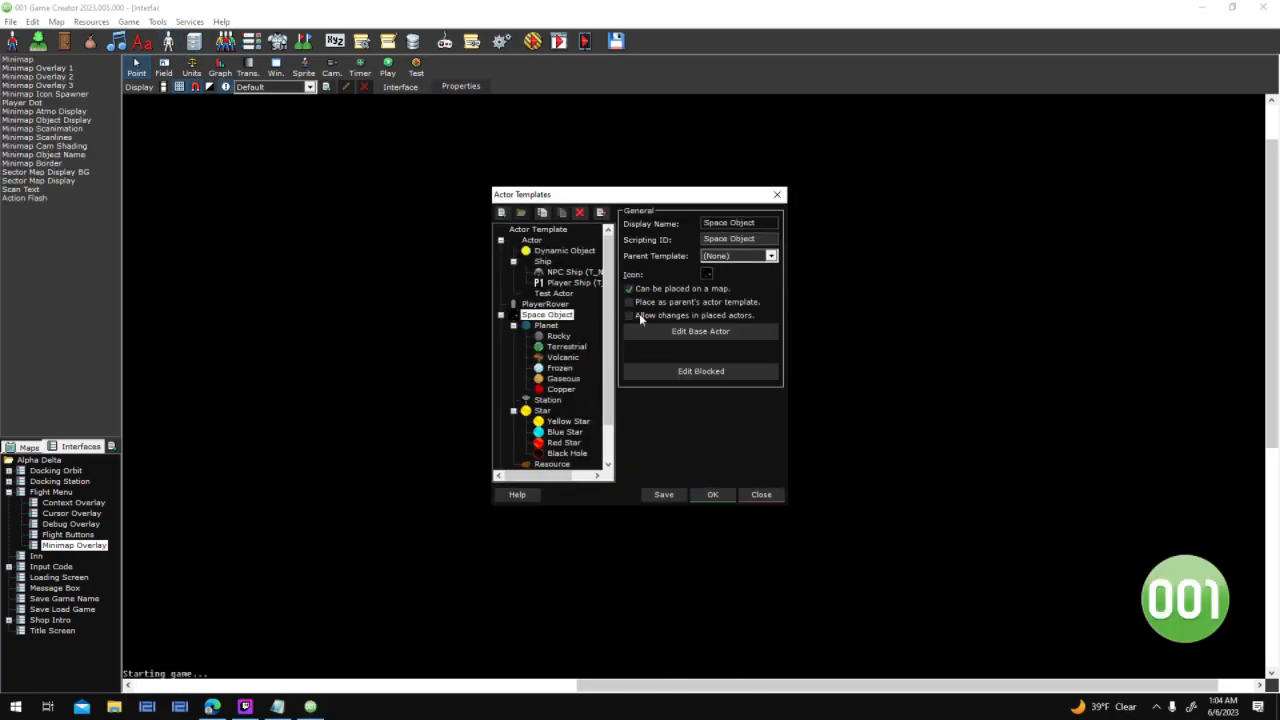
left_click(776, 334)
double_click(810, 236)
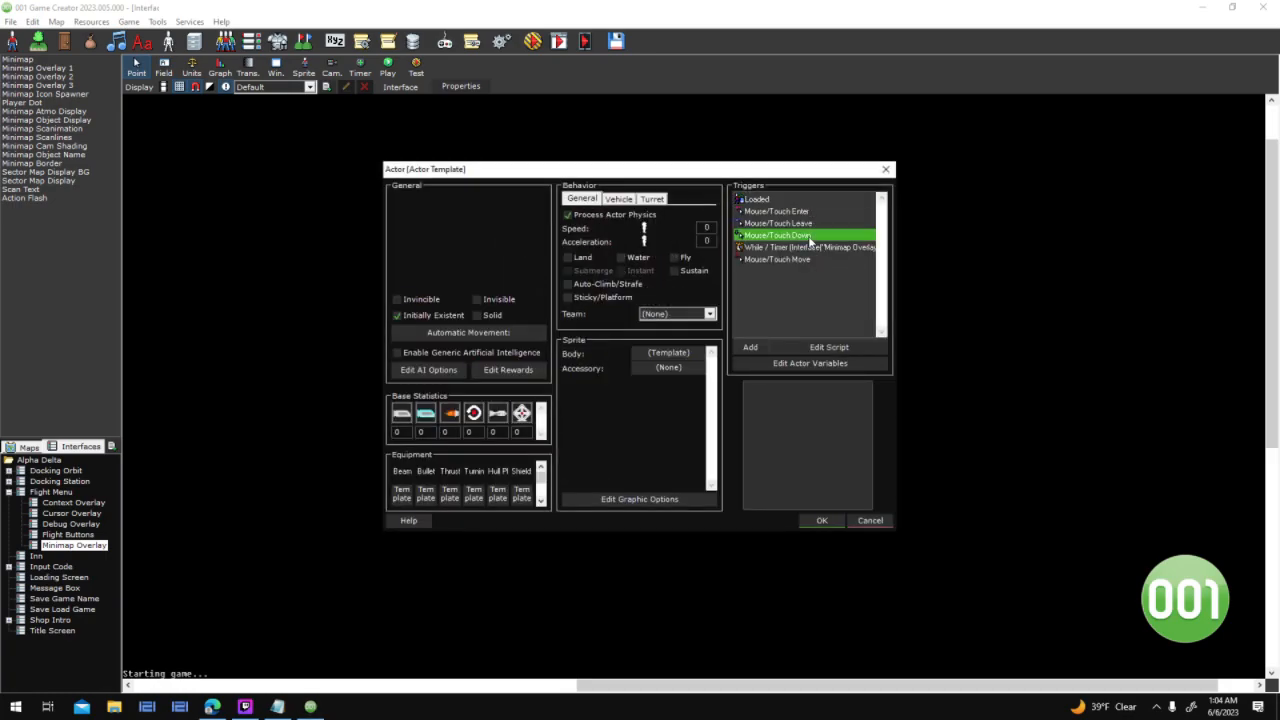
Add a Display Log Text event after the last Update Interface, with the Actor Template of Currently_Selected as its message
left_click(563, 301)
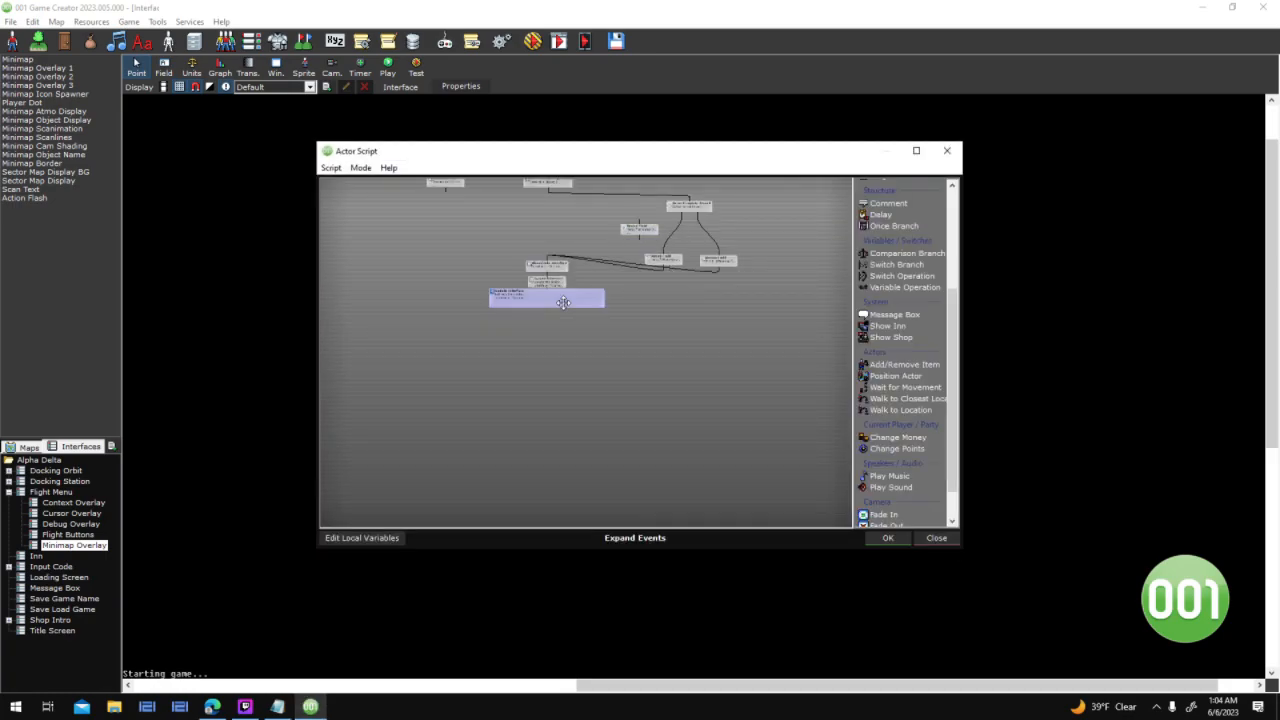
key("space")
type("log")
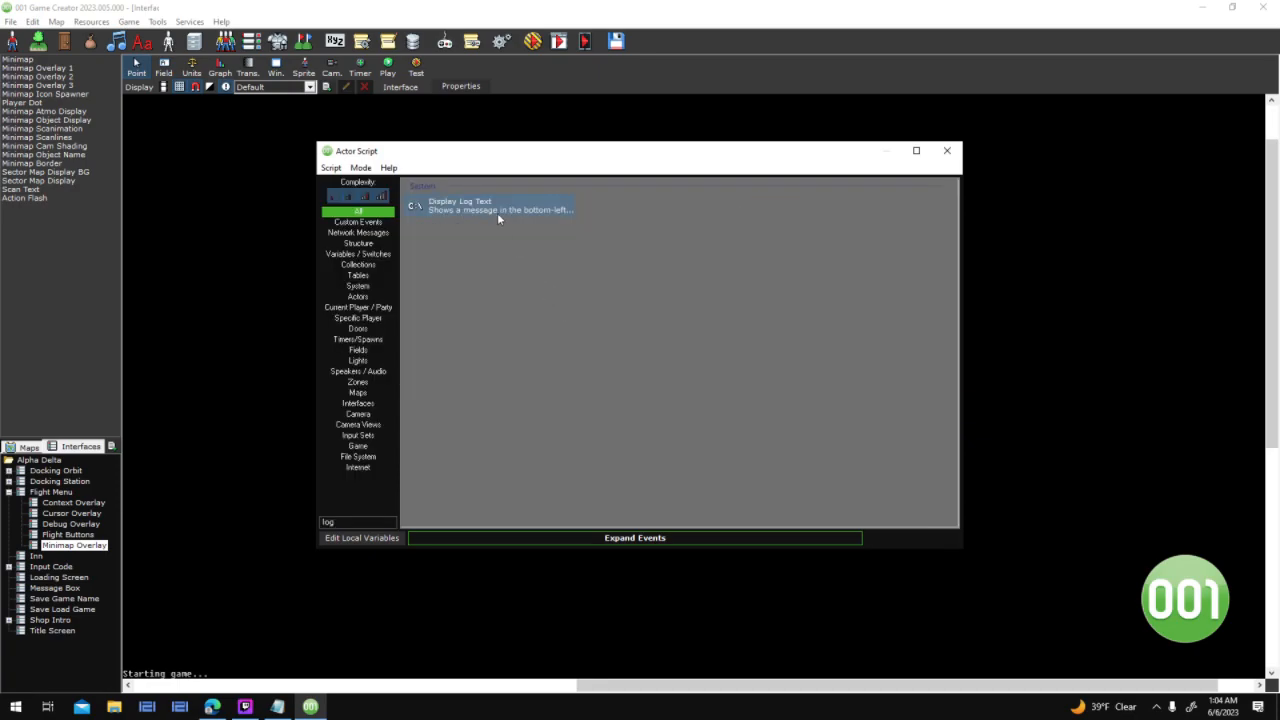
double_click(476, 208)
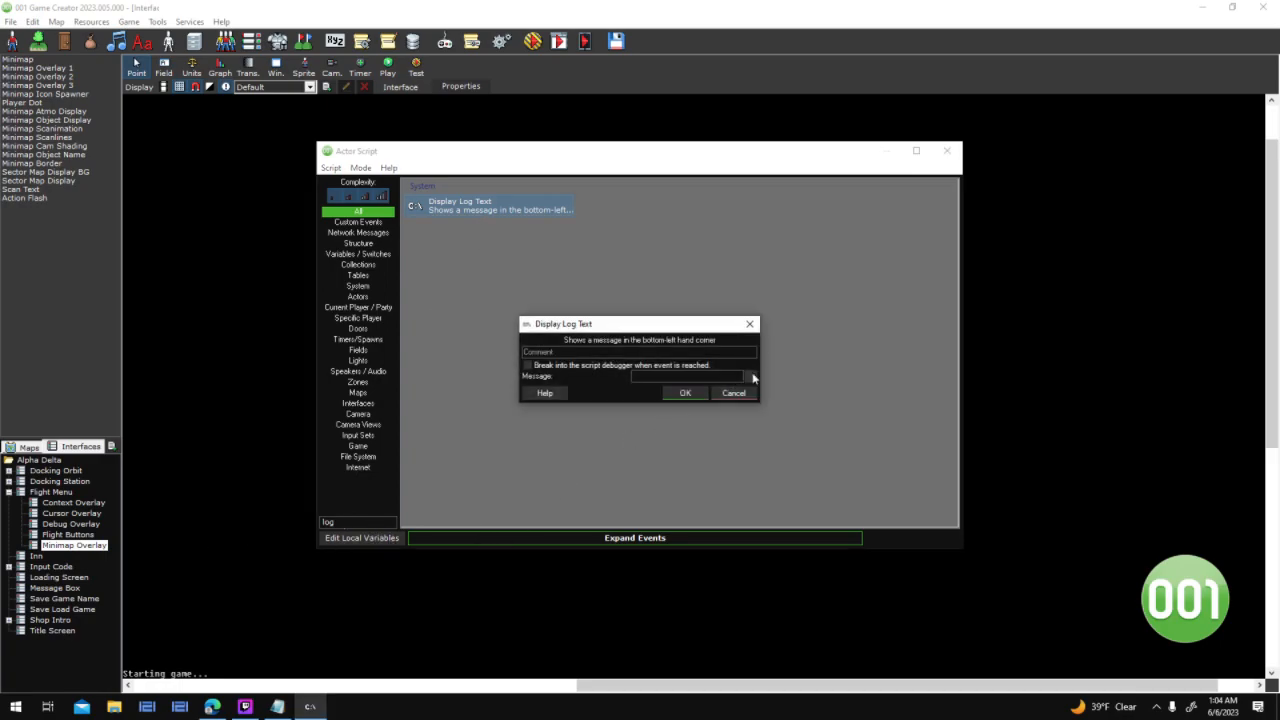
left_click(751, 376)
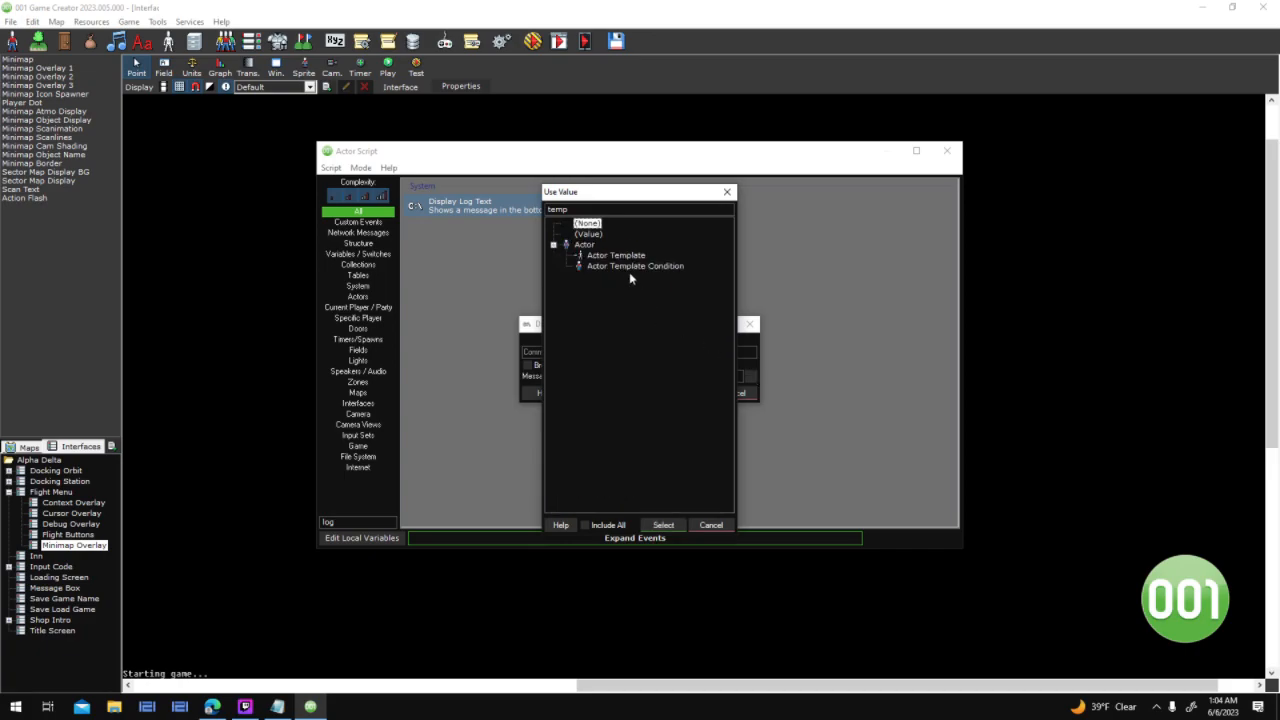
double_click(626, 257)
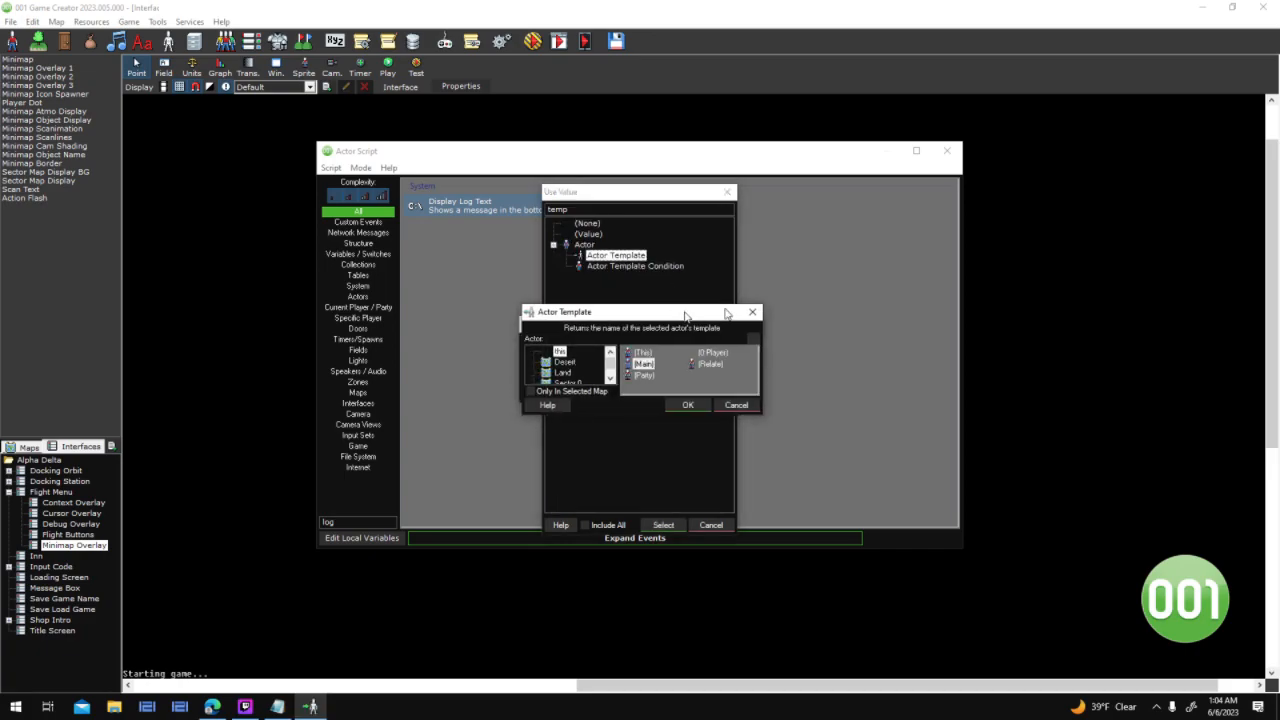
left_click(885, 336)
left_click(690, 241)
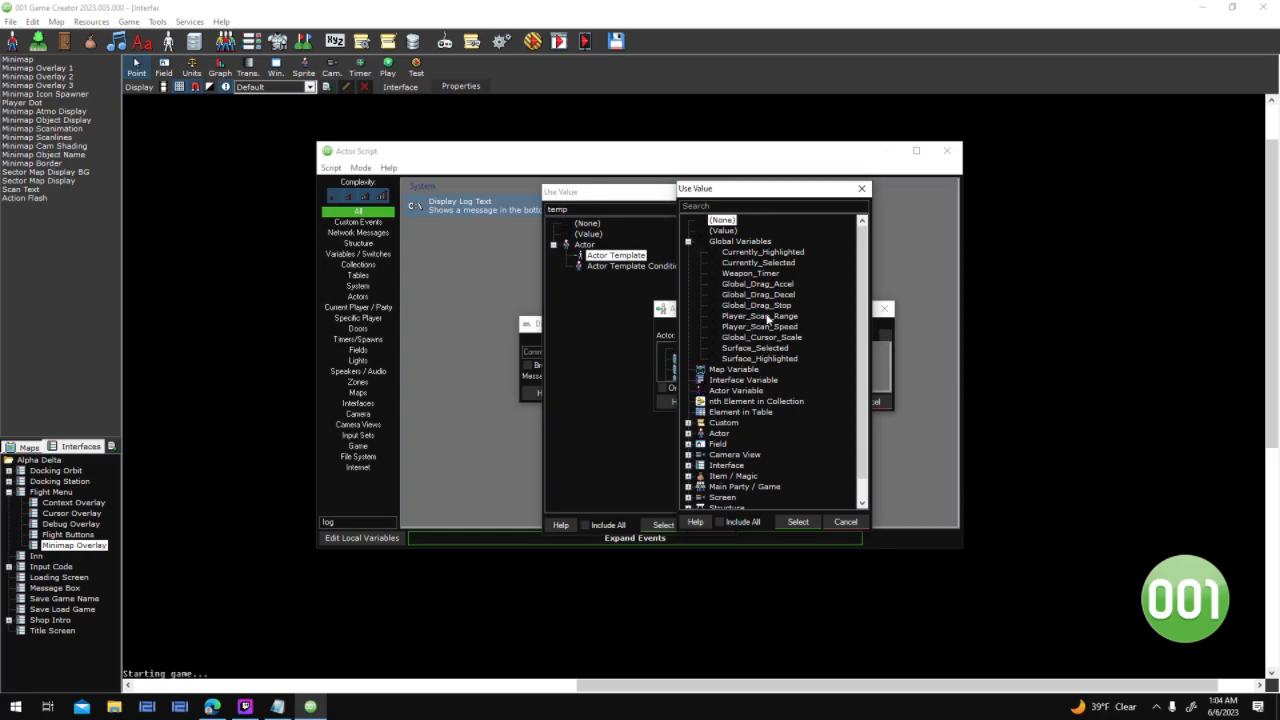
left_click(768, 264)
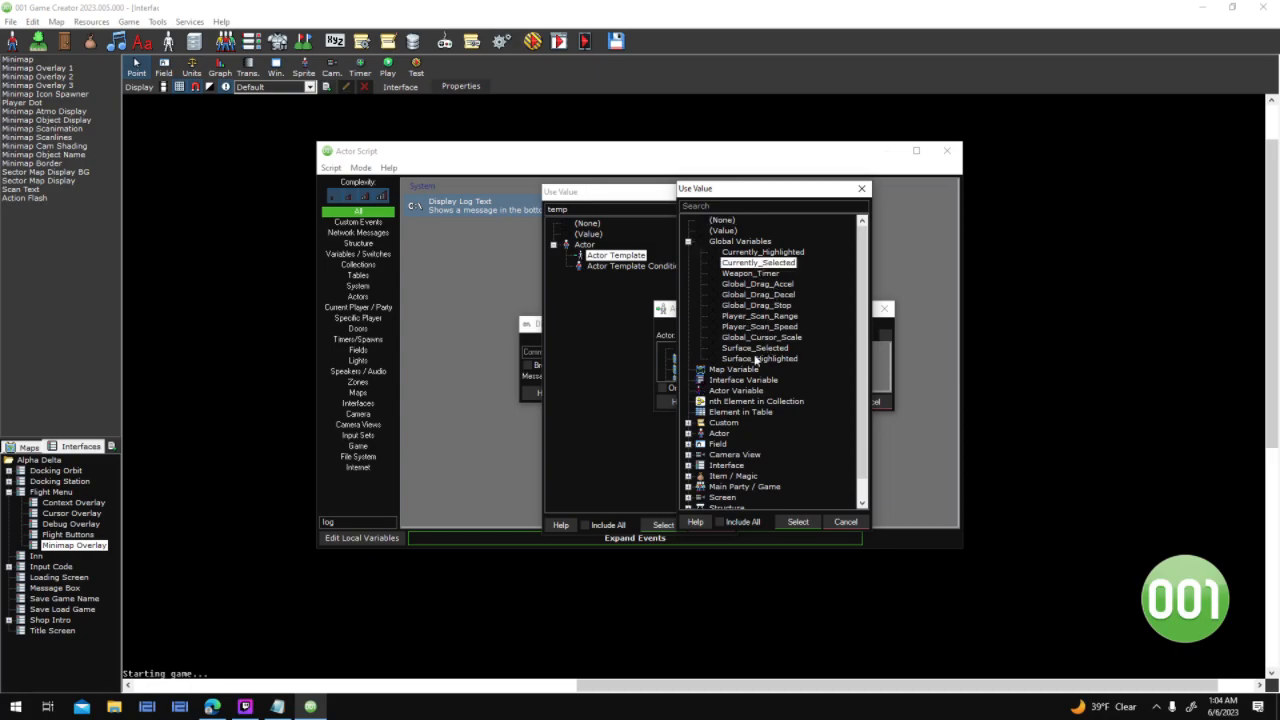
left_click(798, 522)
left_click(820, 355)
left_click(670, 395)
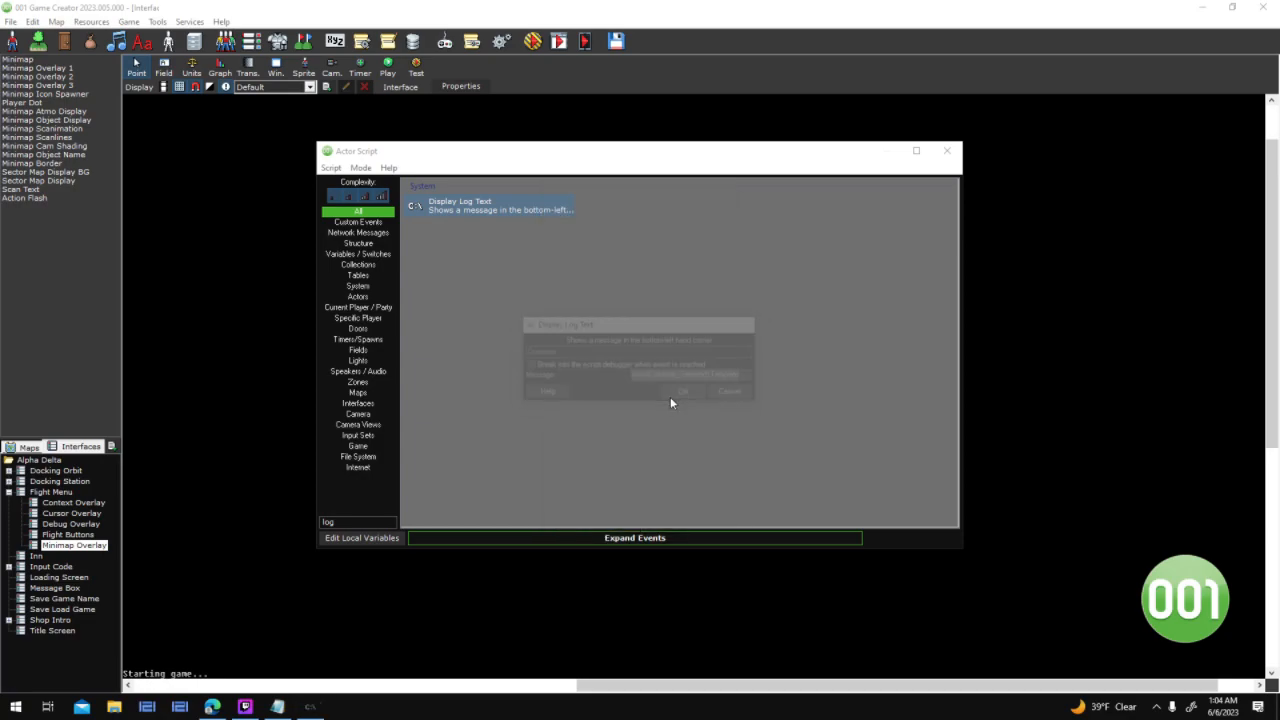
Save the script and the Space Object template, and launch a windowed test game with the game debugger
left_click(887, 538)
key("Escape")
left_click(822, 525)
left_click(701, 491)
left_click(536, 45)
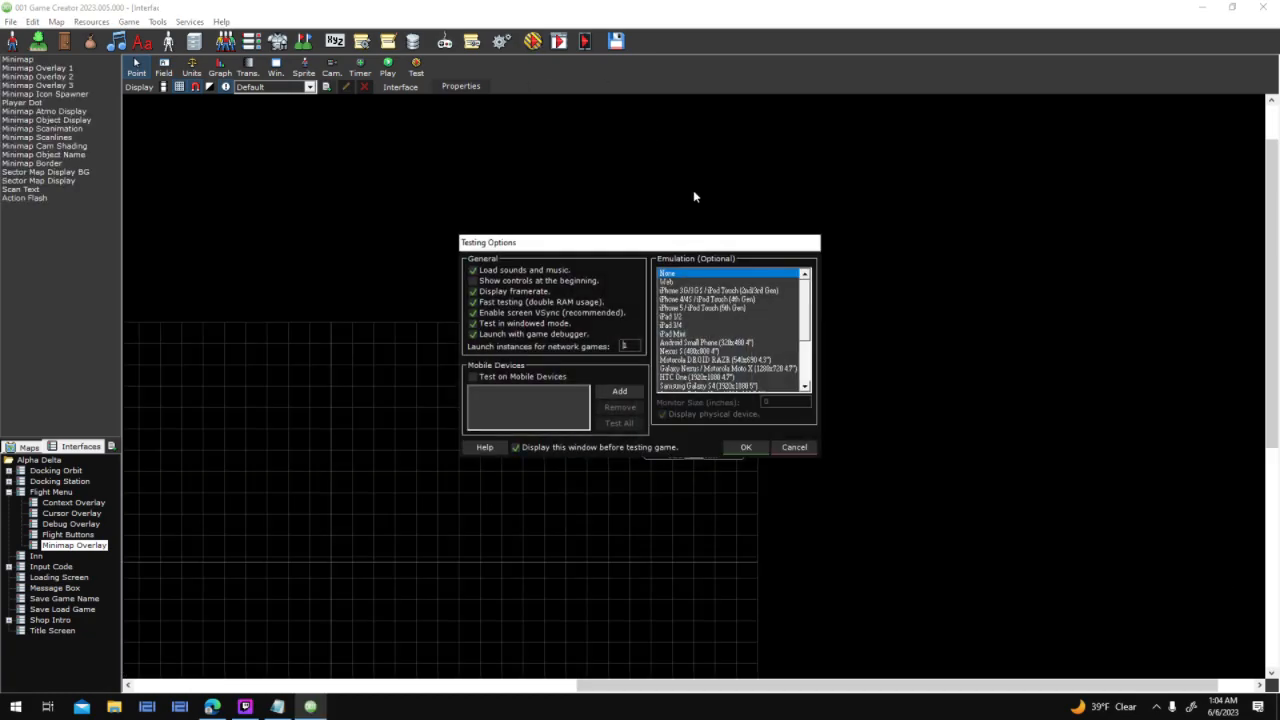
left_click(746, 447)
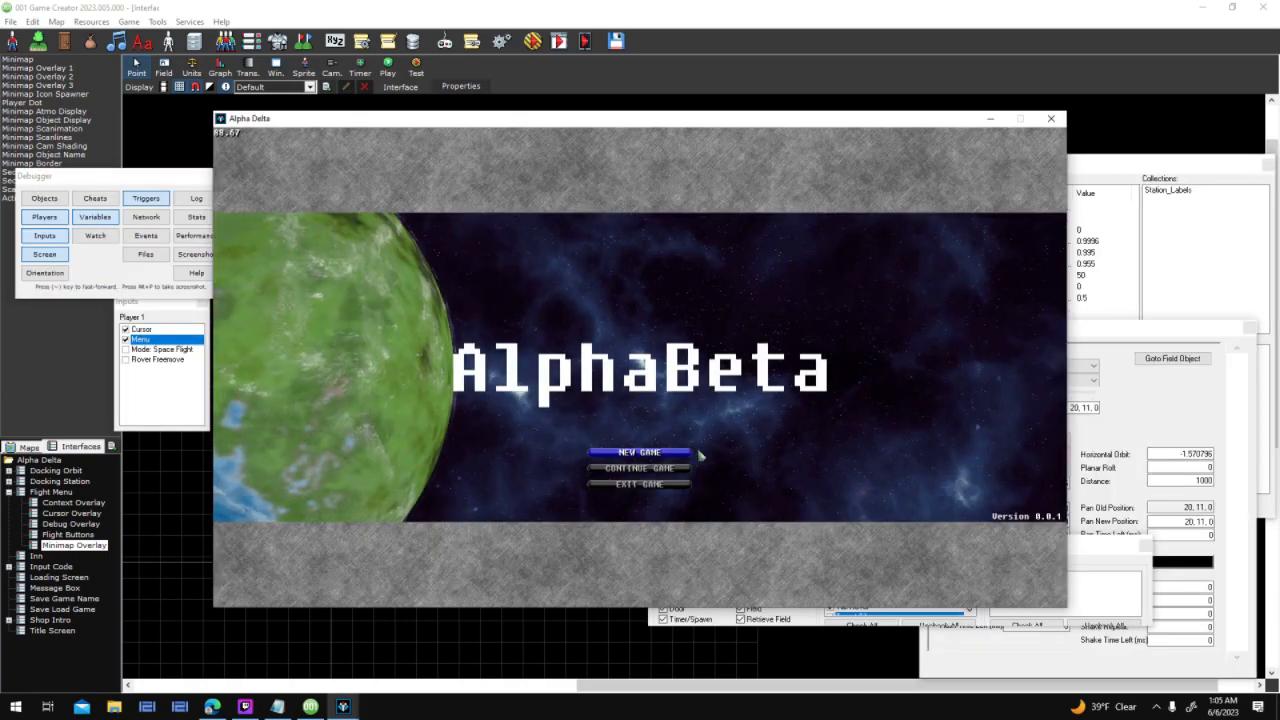
Start a new game and select the space station, followed by the black hole, to check their object cam views and logged templates
key("Return")
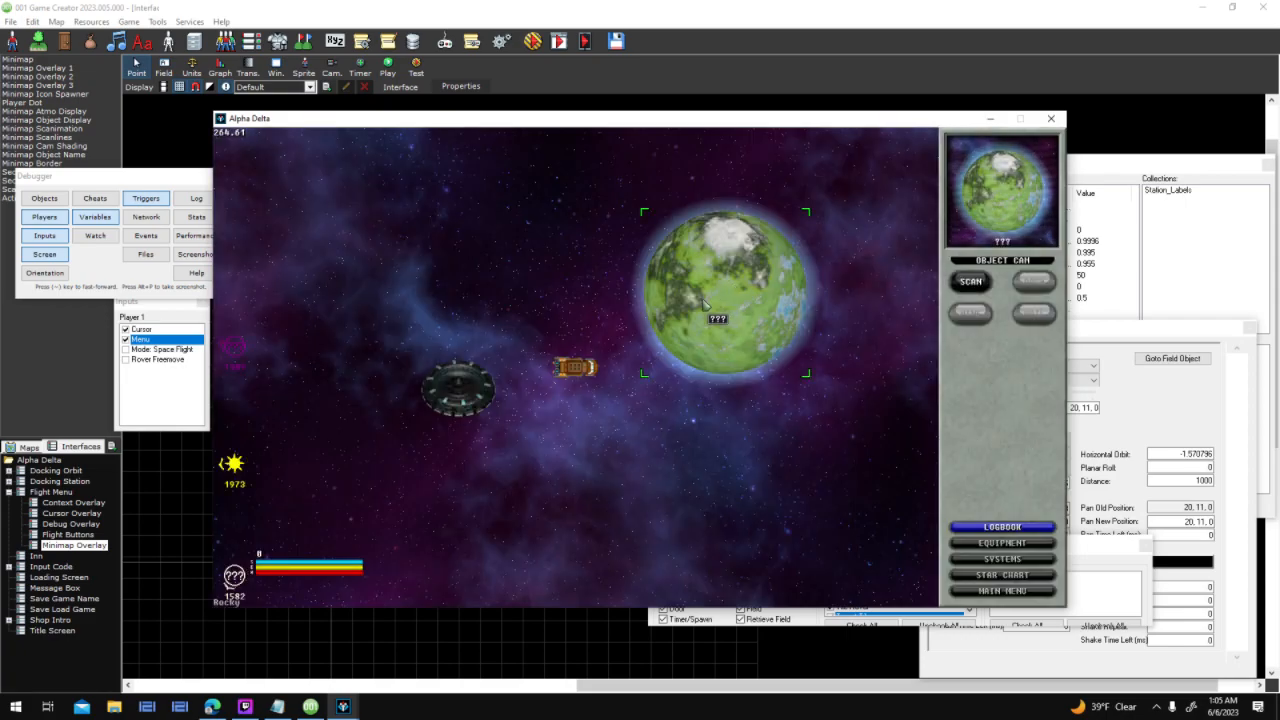
left_click(460, 390)
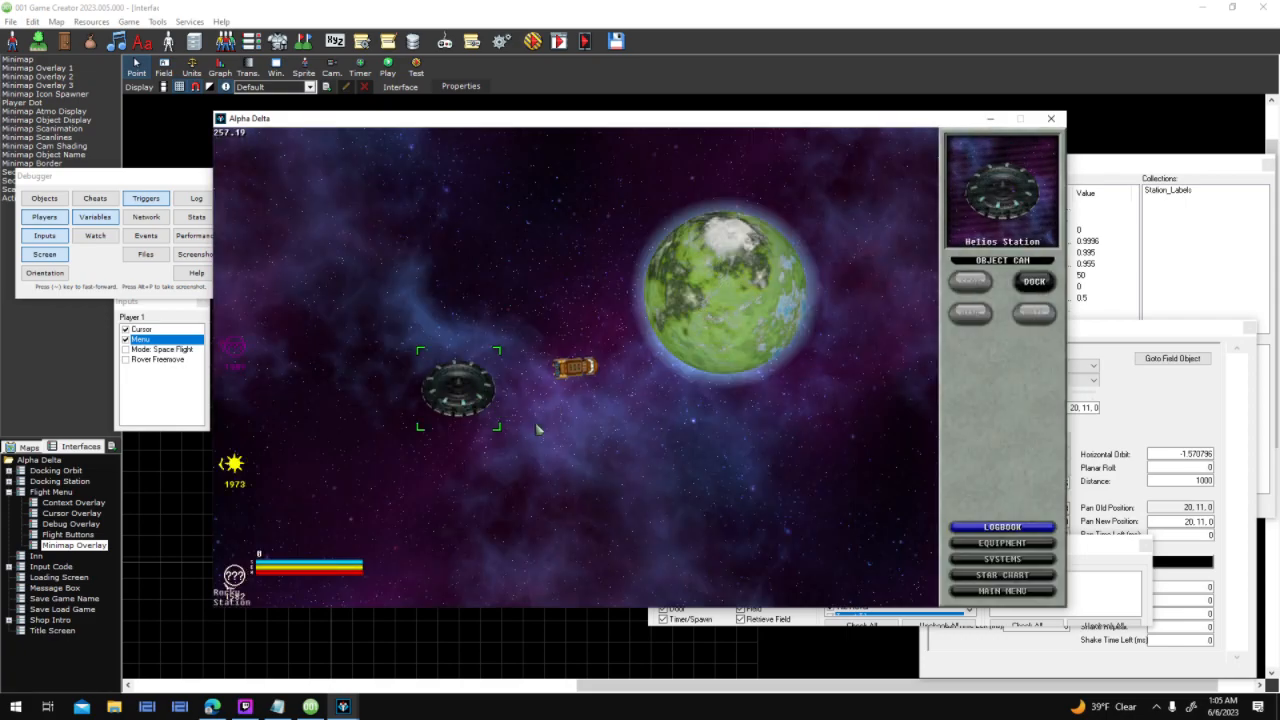
key("w")
key("a")
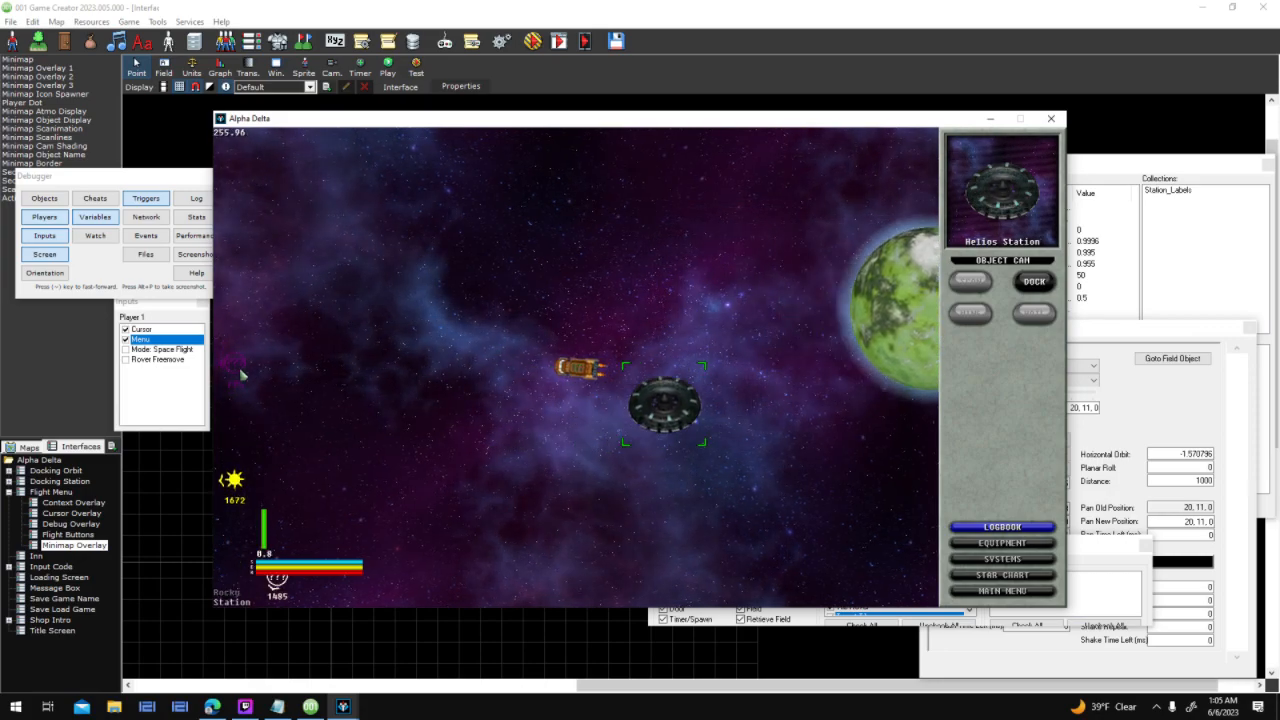
left_click(275, 360)
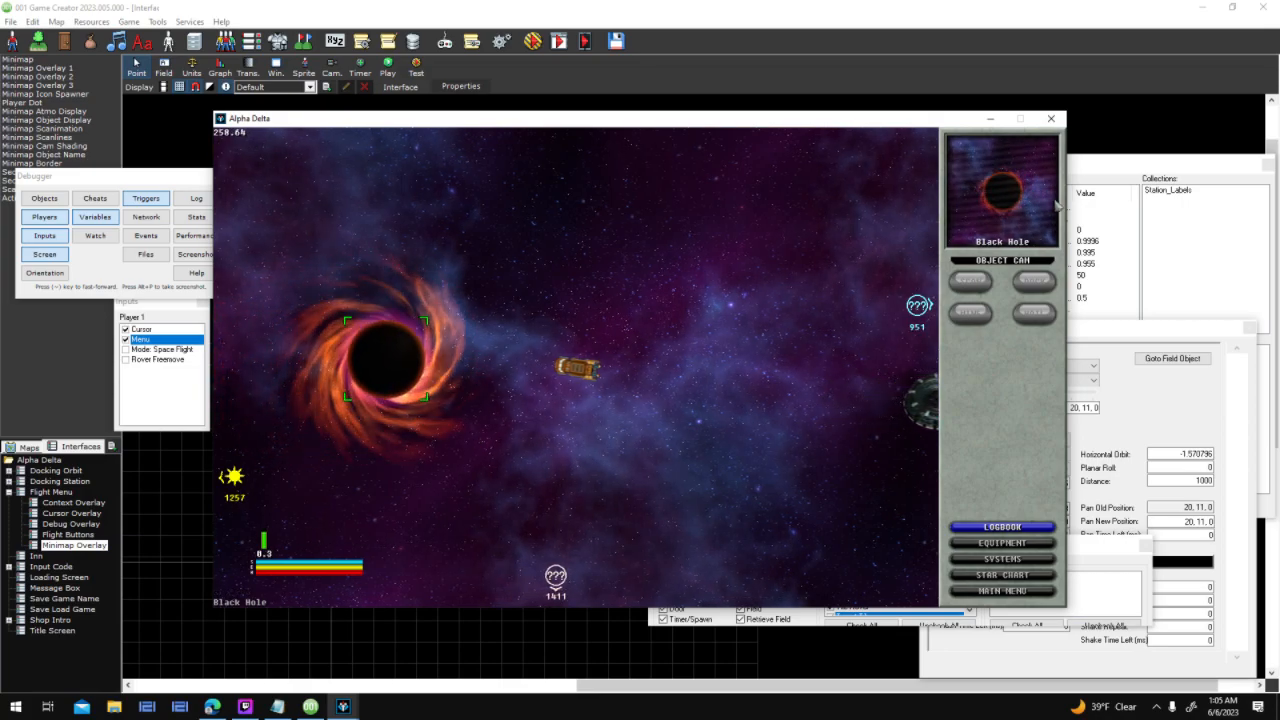
left_click(484, 334)
Fly on to select the Yellow Star and reselect the Black Hole for comparison in the object cam, and close the test game
key("w")
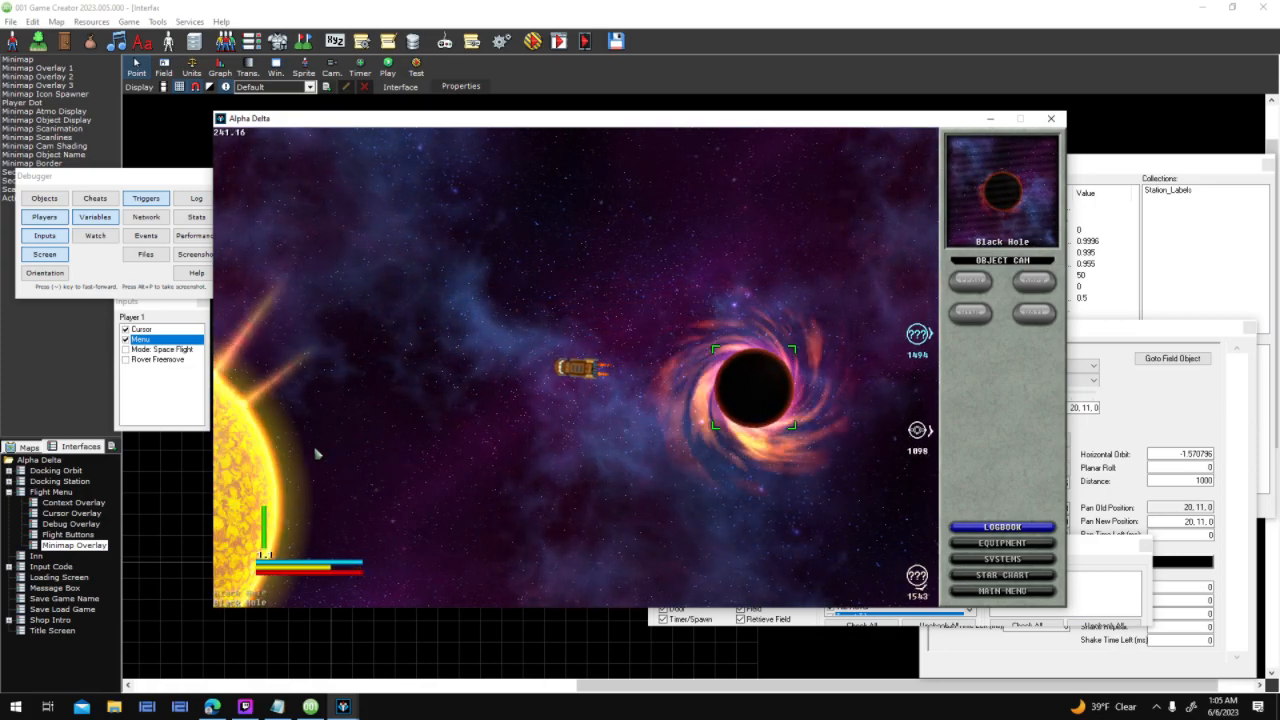
left_click(286, 466)
key("d")
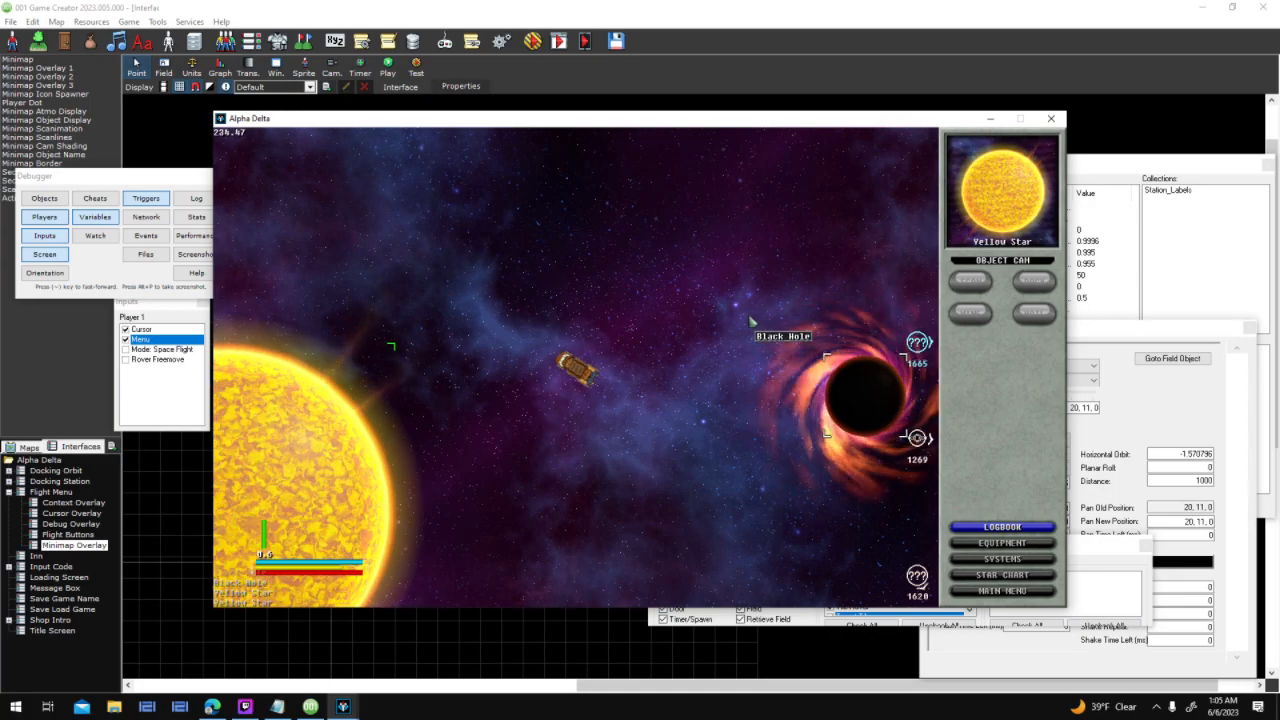
key("d")
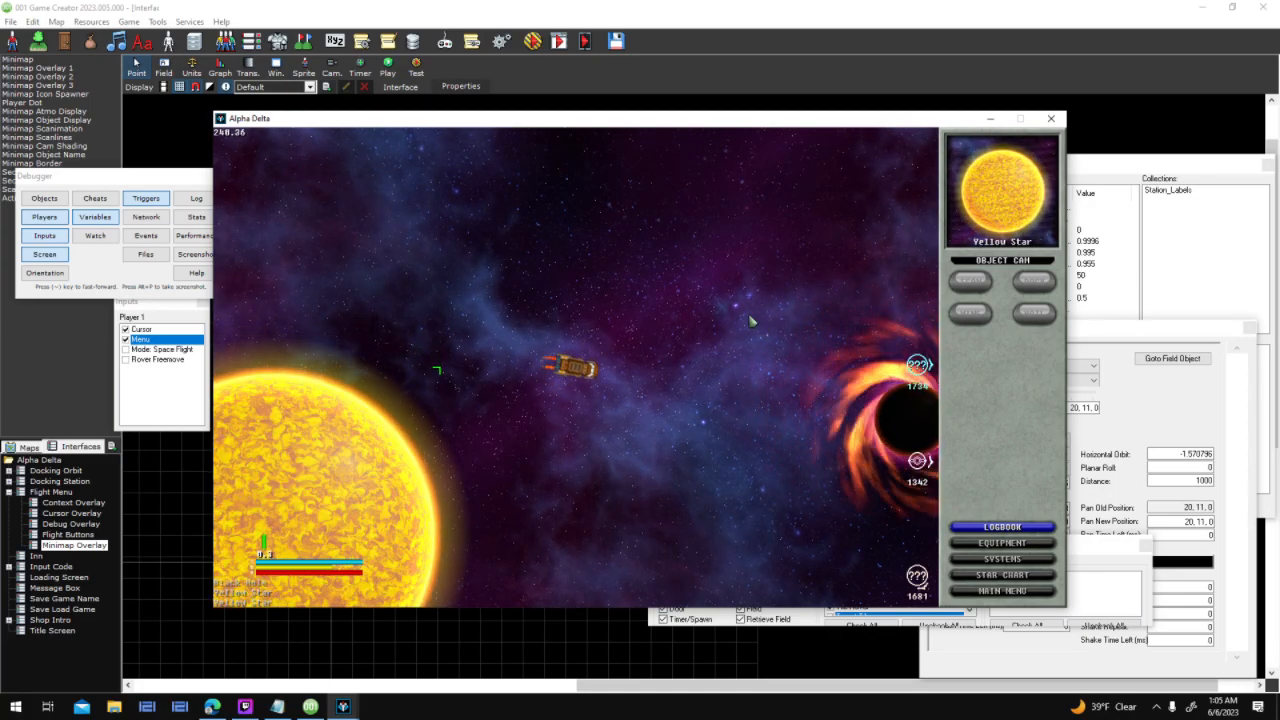
left_click(840, 435)
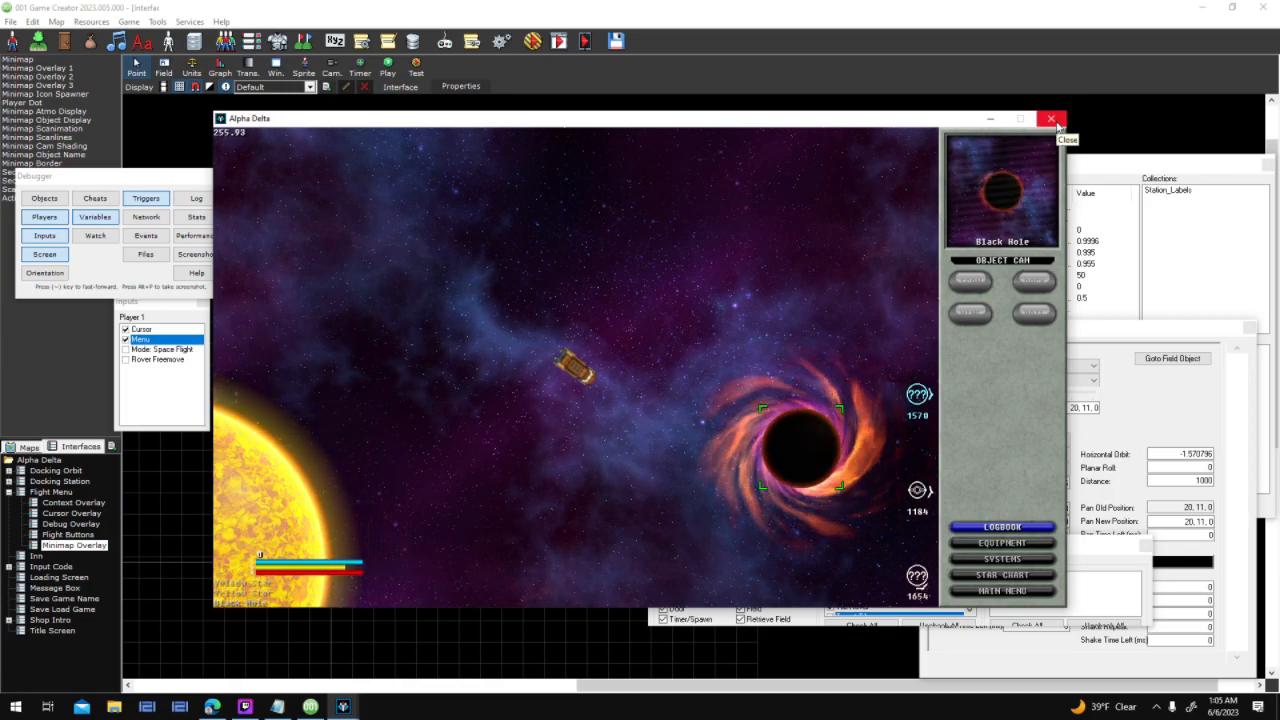
left_click(1055, 123)
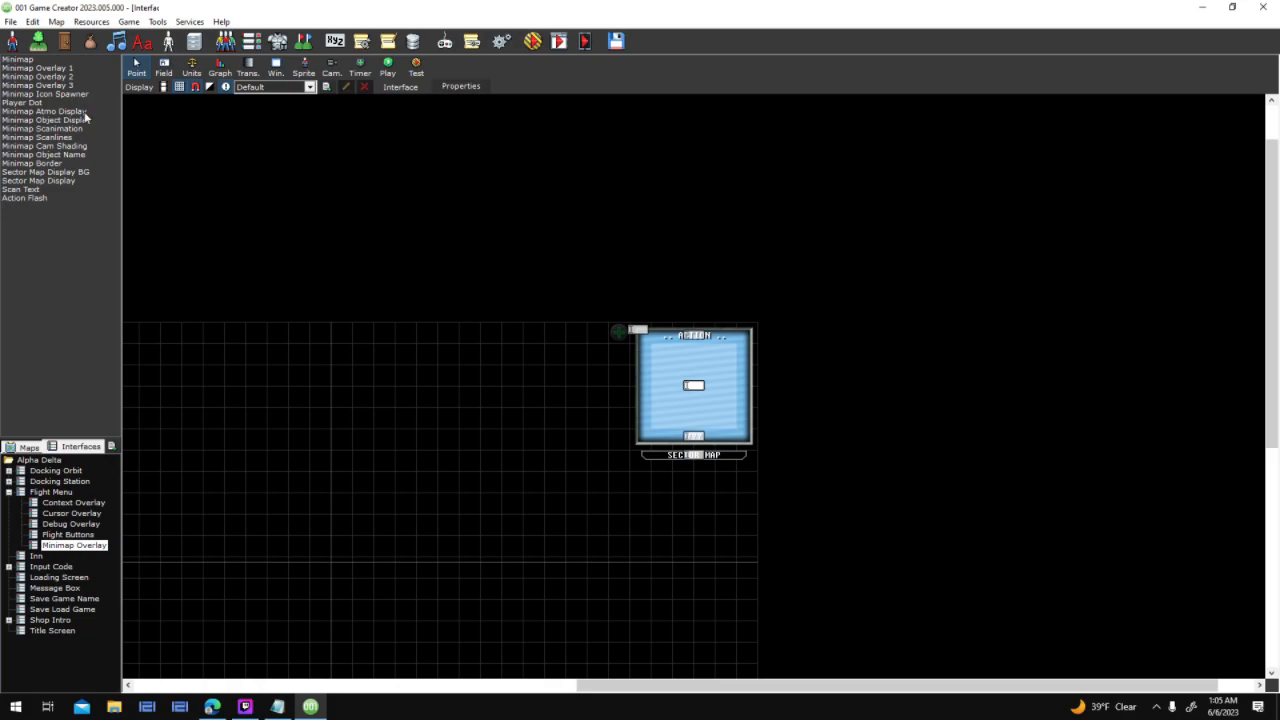
Open the Retrieve Width script of the Minimap Atmo Display field and check the value of its last Return Value event
left_click(45, 111)
left_click_drag(716, 417, 714, 437)
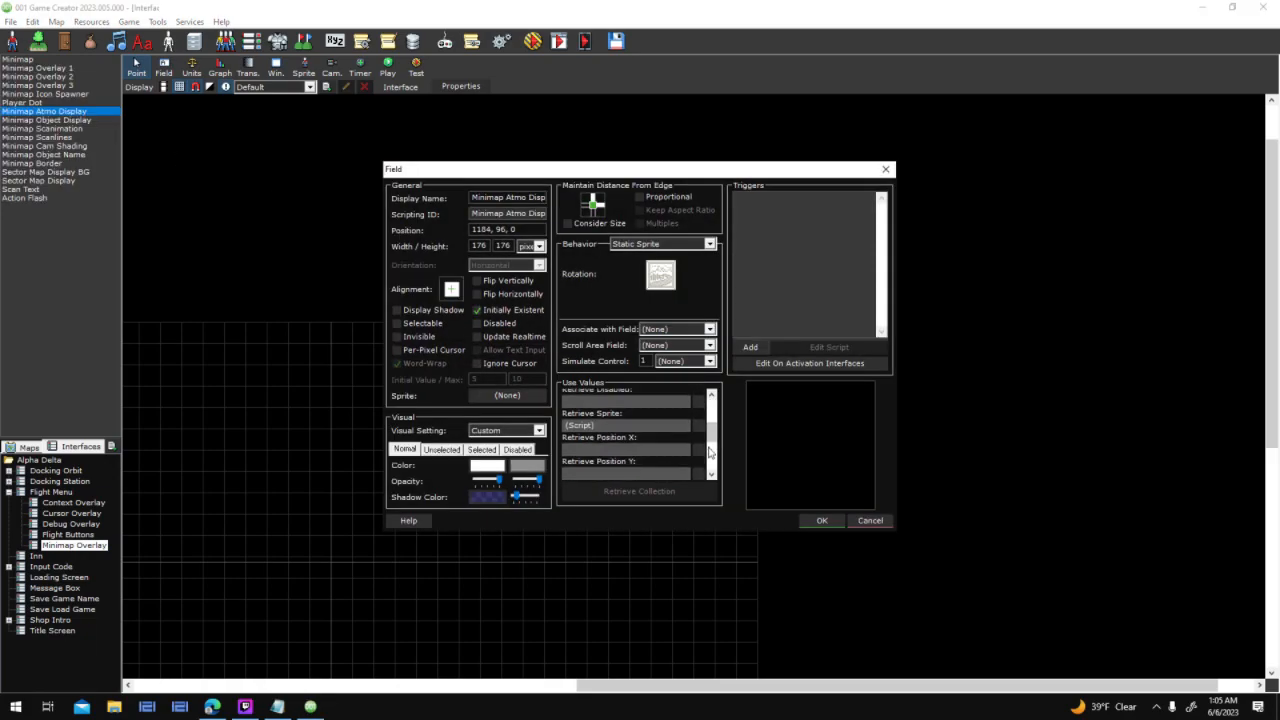
left_click(697, 427)
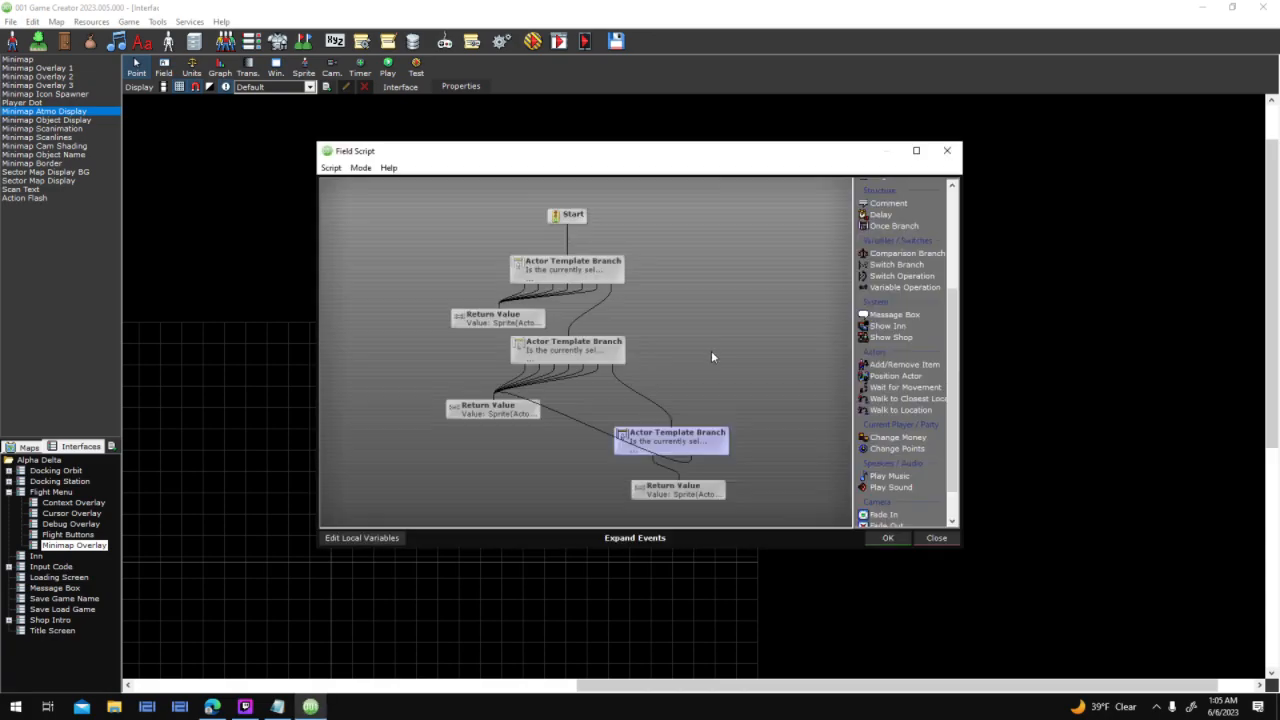
double_click(695, 490)
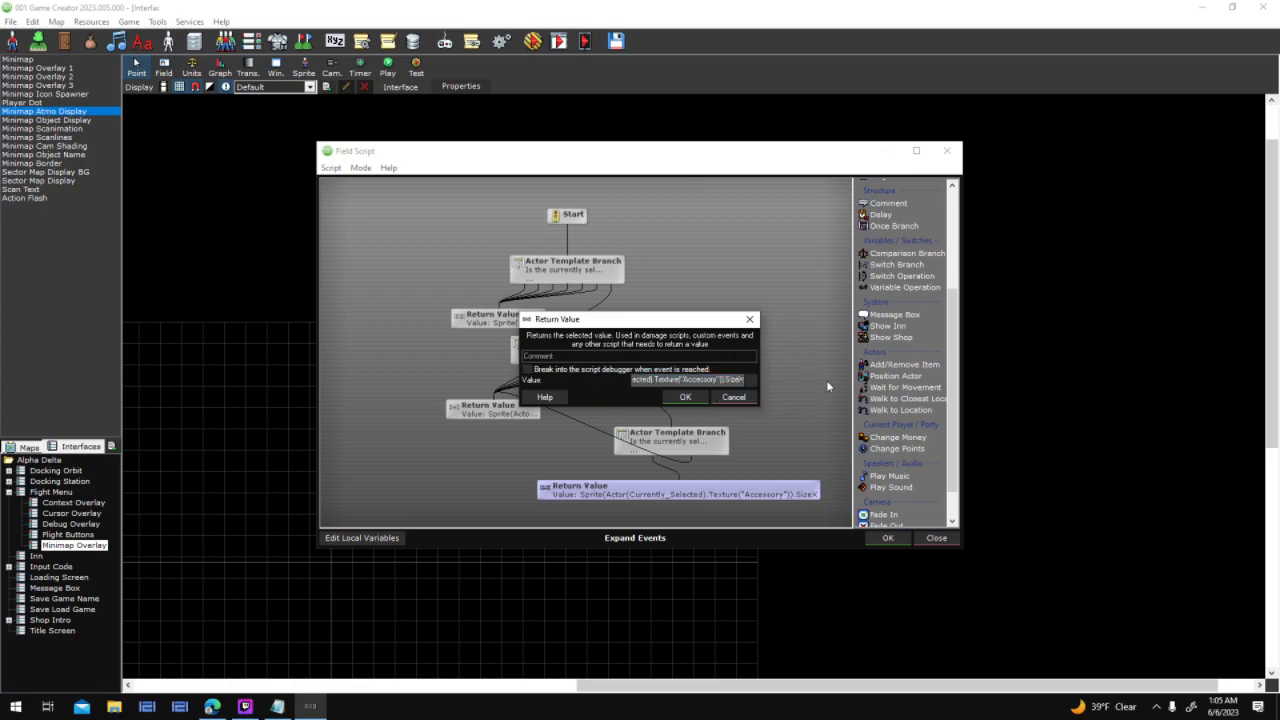
left_click(685, 397)
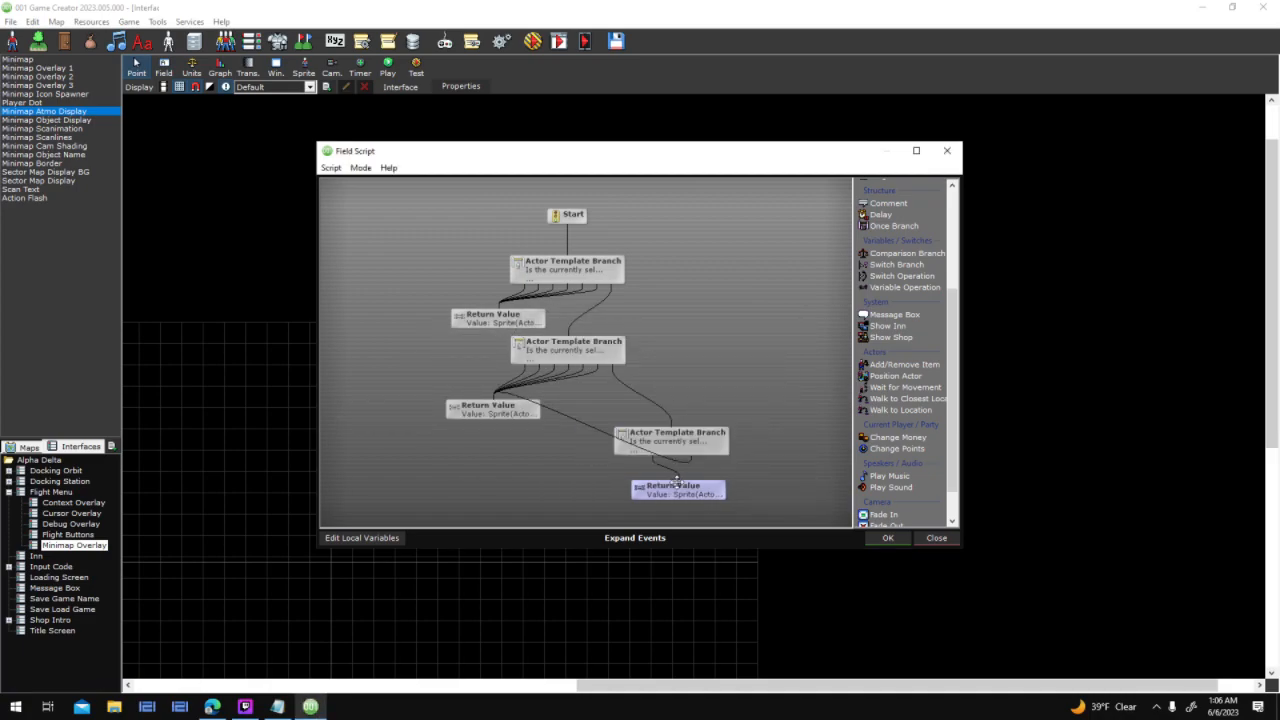
Enable breaking into the script debugger on the last Return Value event, and save the width script and the field
double_click(680, 485)
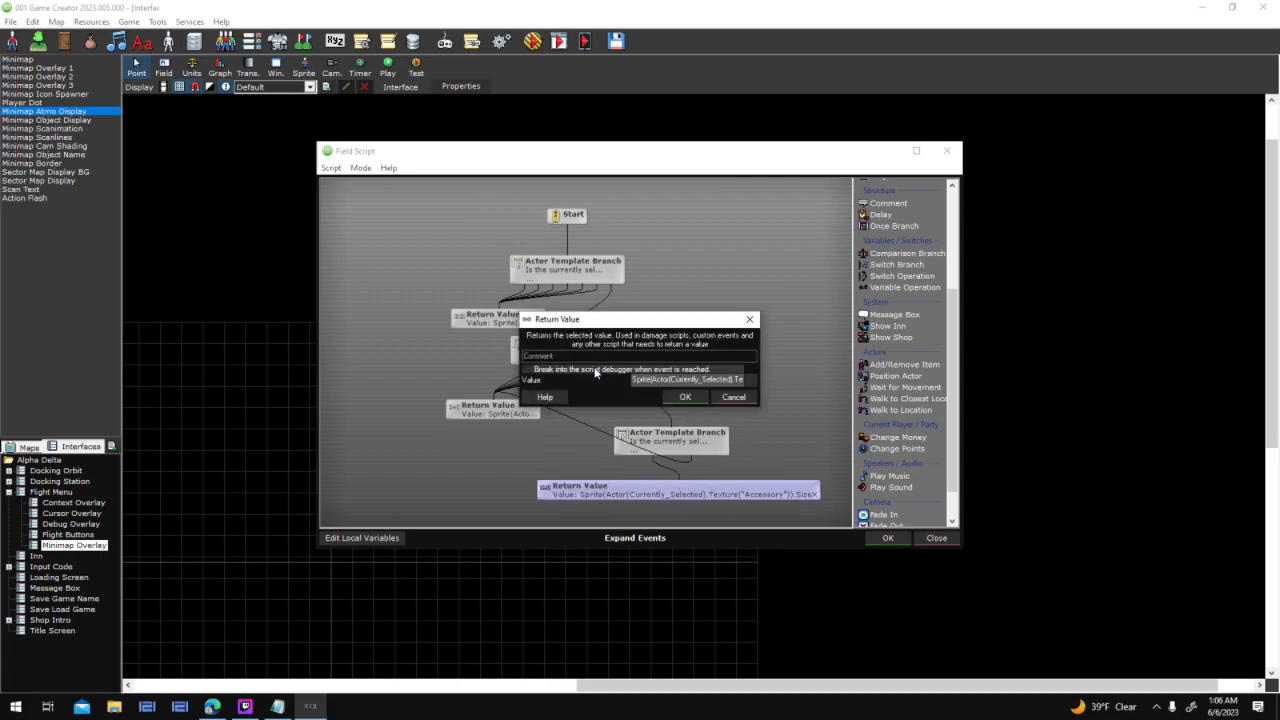
left_click(595, 371)
left_click(685, 397)
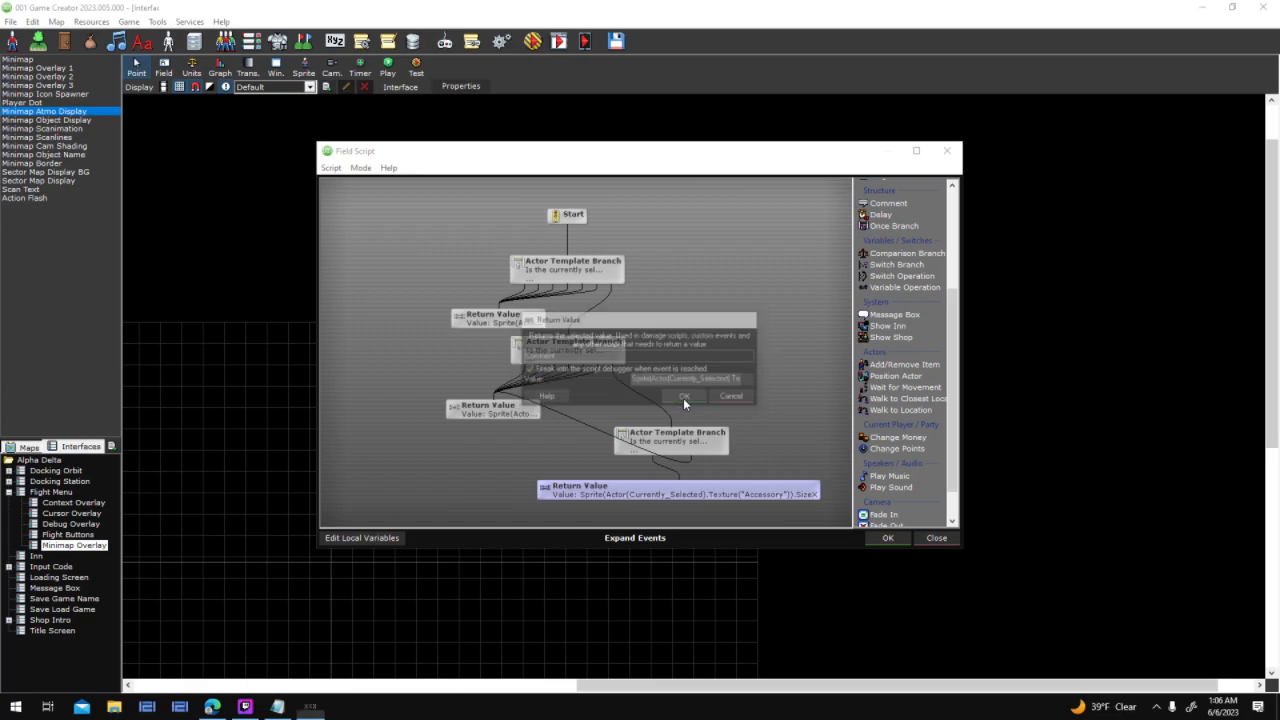
left_click(887, 537)
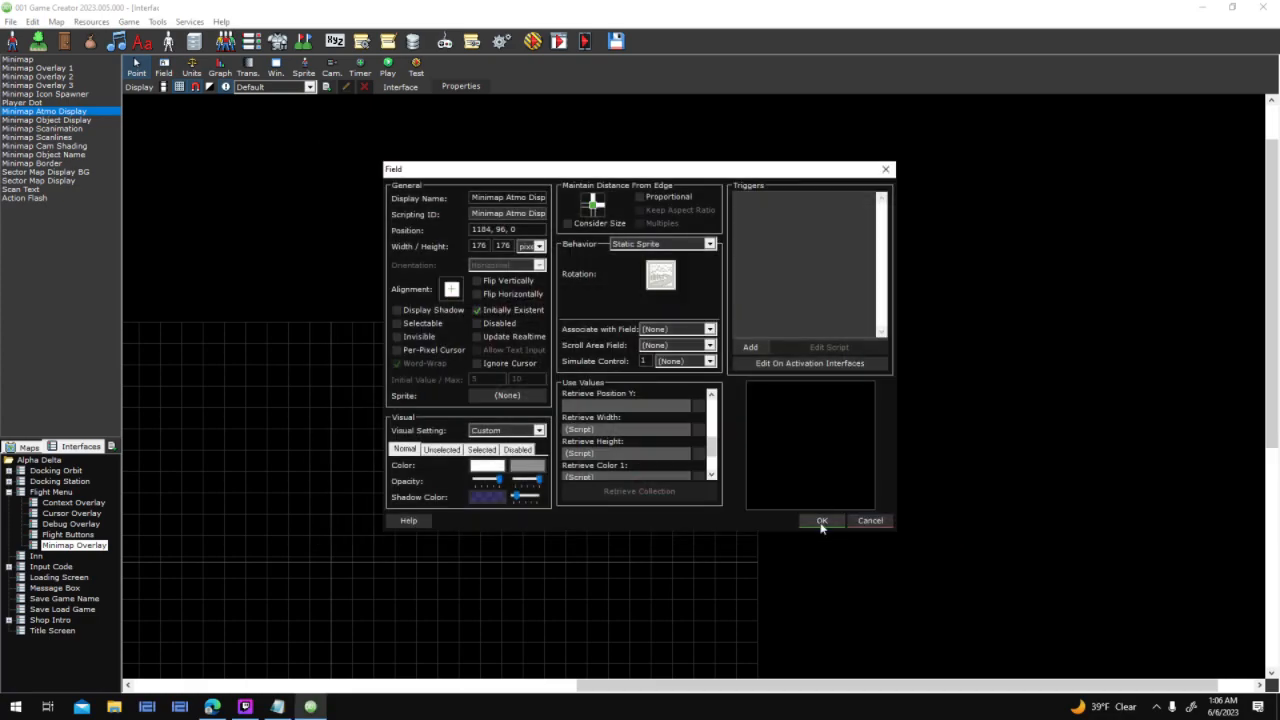
left_click(822, 527)
left_click(535, 44)
left_click(623, 400)
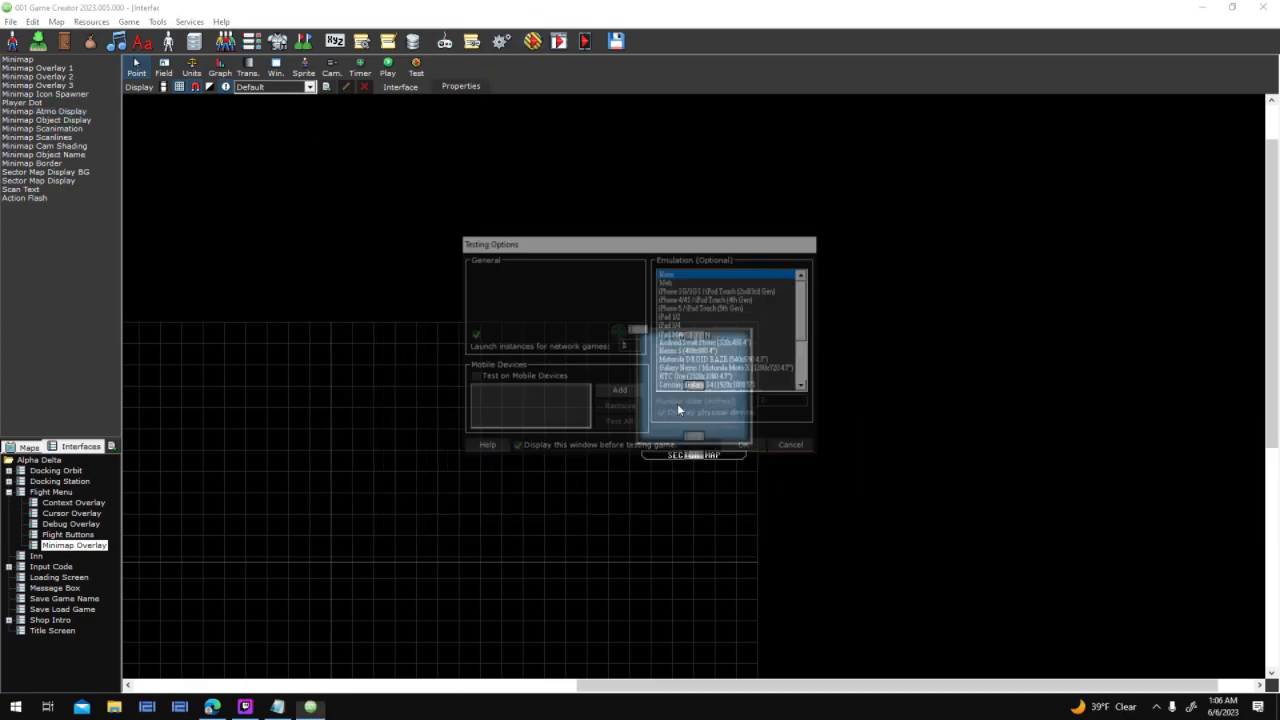
left_click(790, 444)
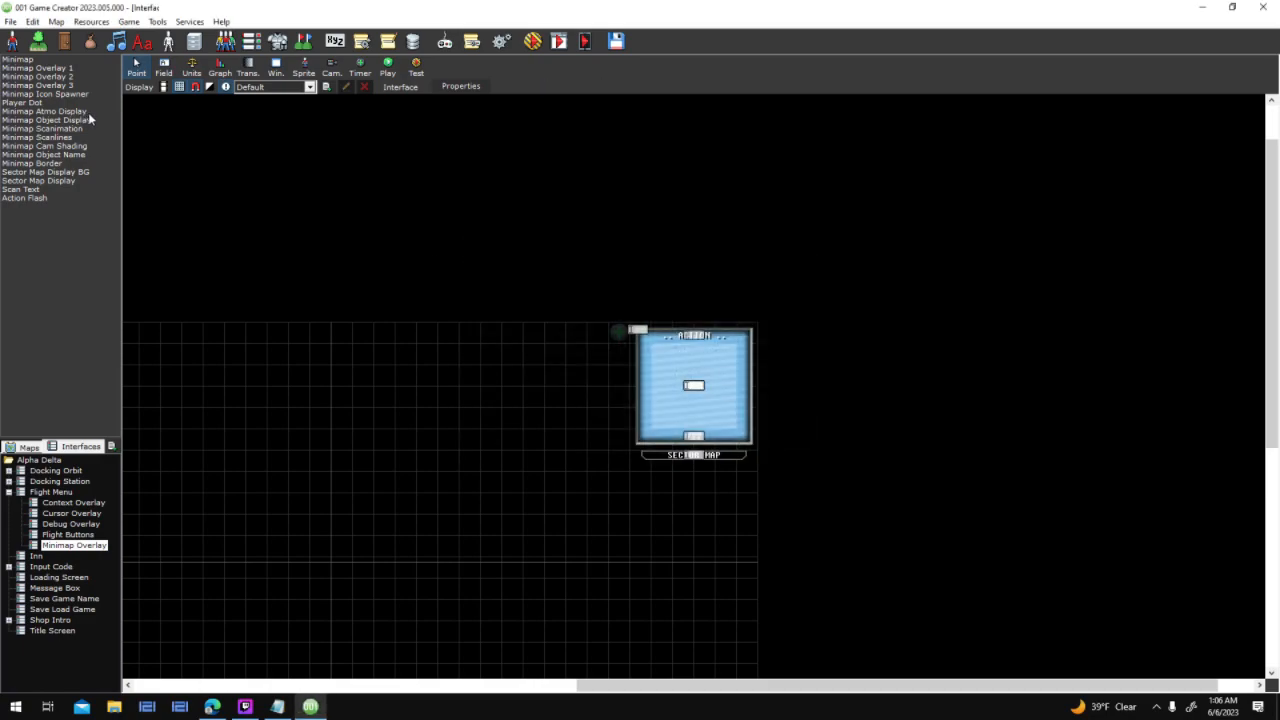
Check the debugger break on the last Return Value in Minimap Atmo Display's Retrieve Width script, and close the script and field
left_click(88, 112)
double_click(728, 435)
left_click_drag(713, 416, 720, 462)
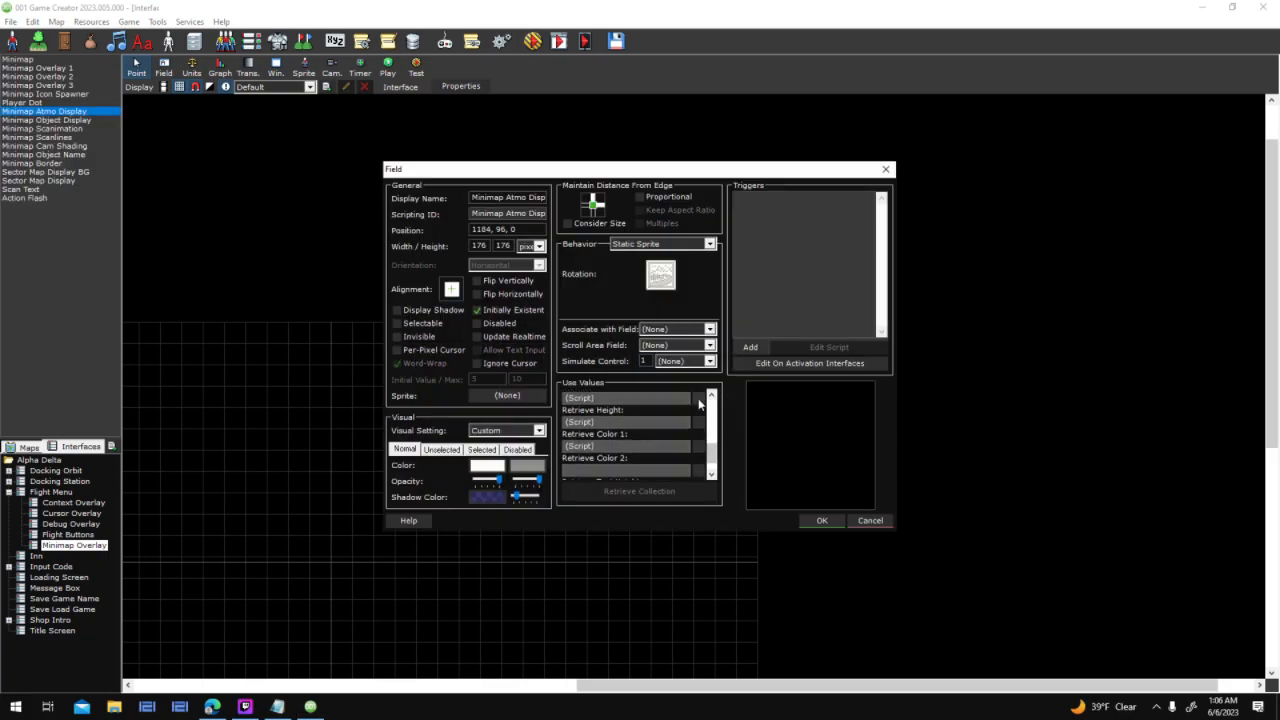
left_click(698, 399)
double_click(712, 488)
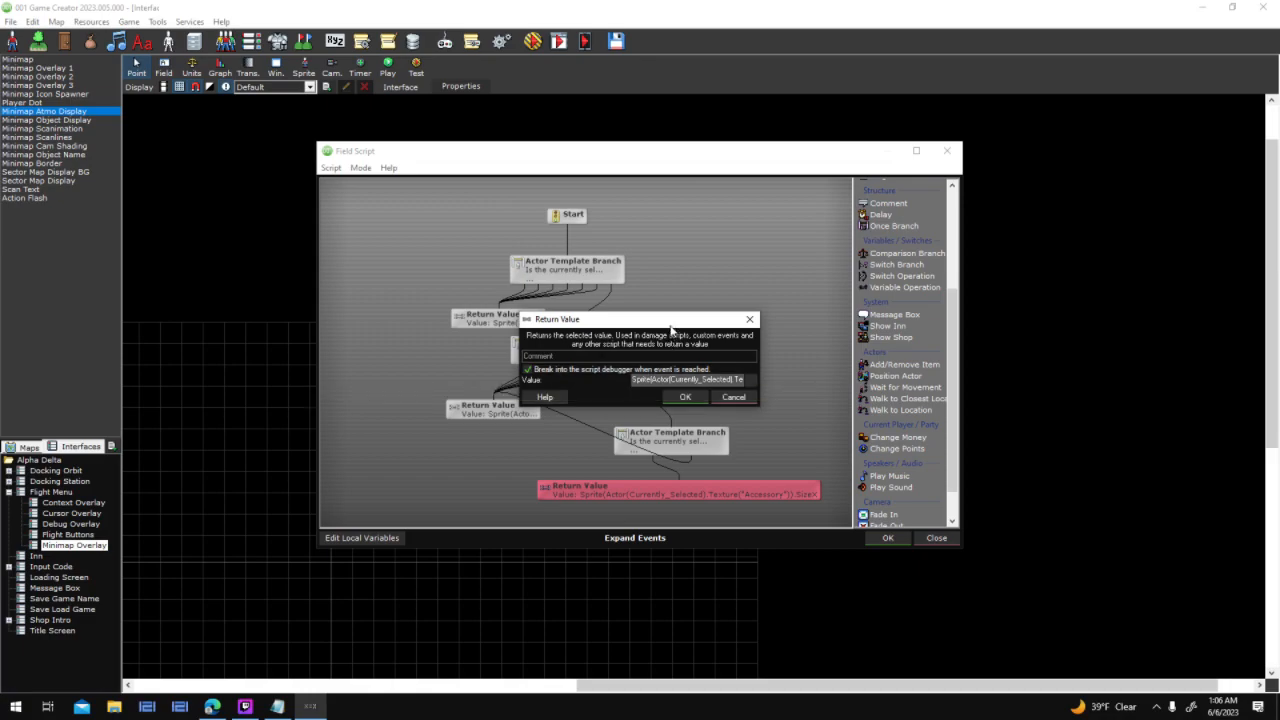
left_click_drag(679, 322, 865, 251)
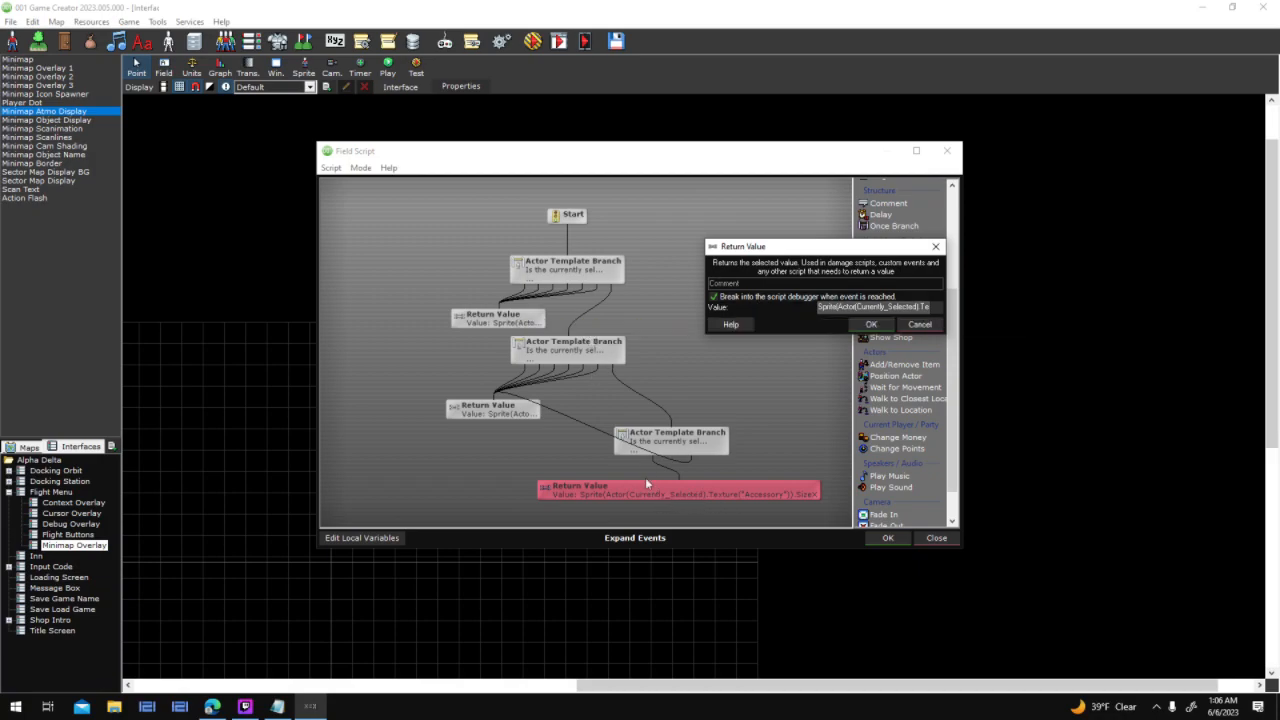
left_click(866, 326)
left_click(889, 540)
left_click(821, 520)
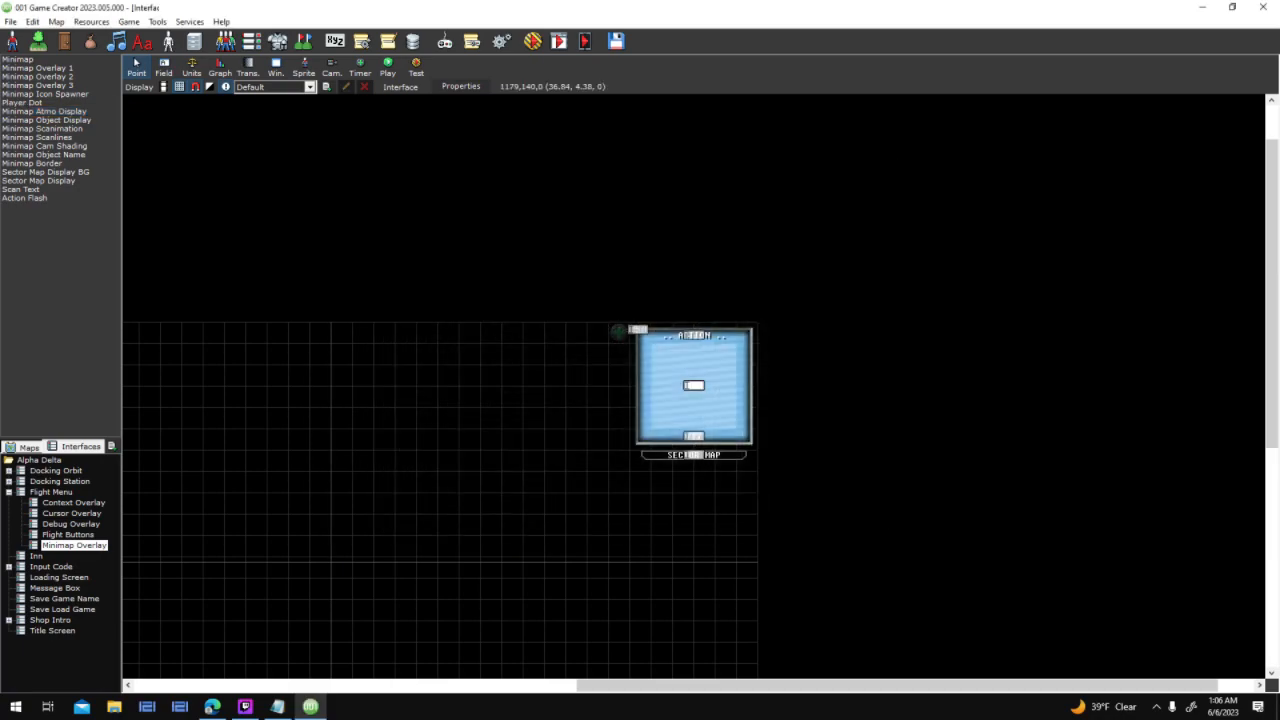
Launch a windowed test game with the game debugger and fly the ship toward the black hole
left_click(610, 398)
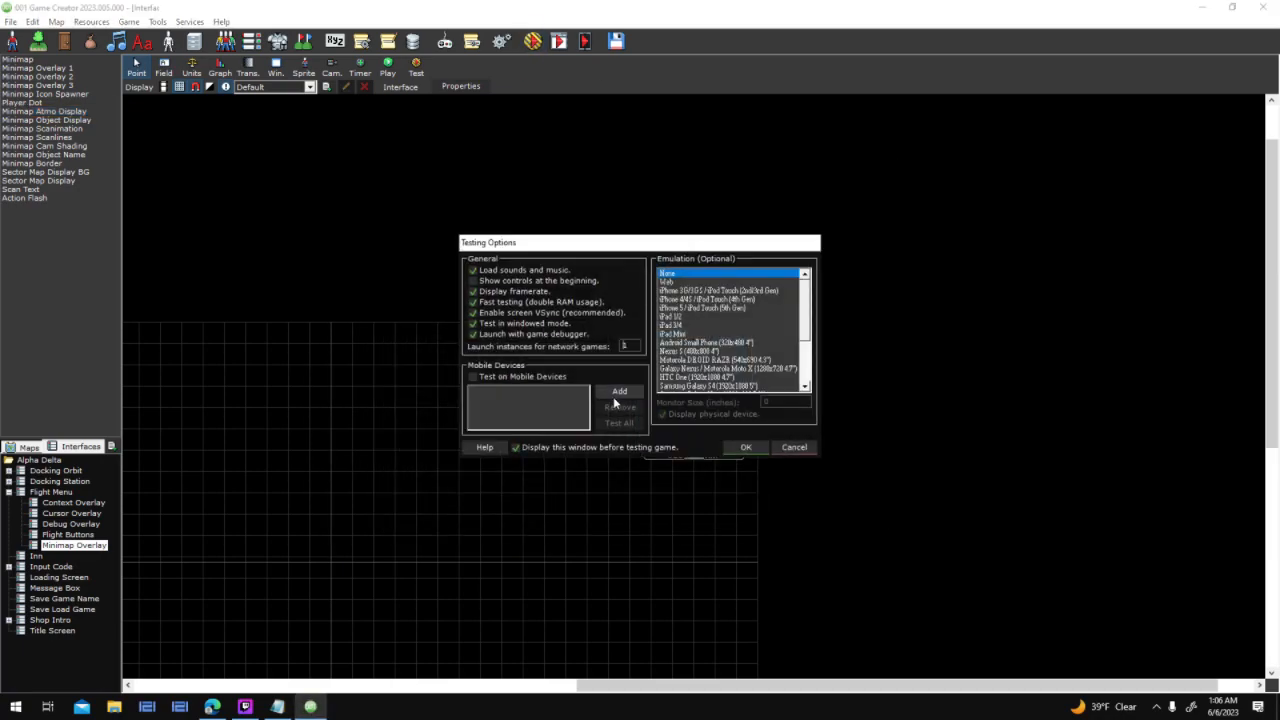
left_click(754, 451)
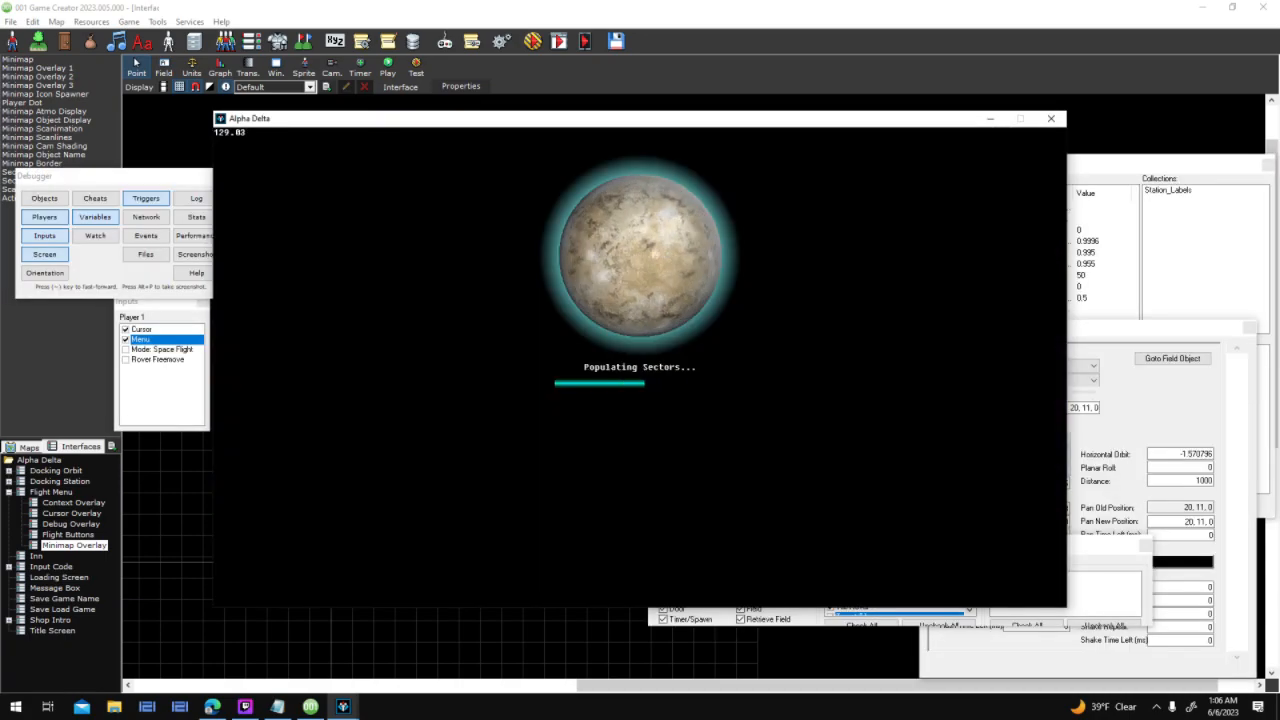
key("a")
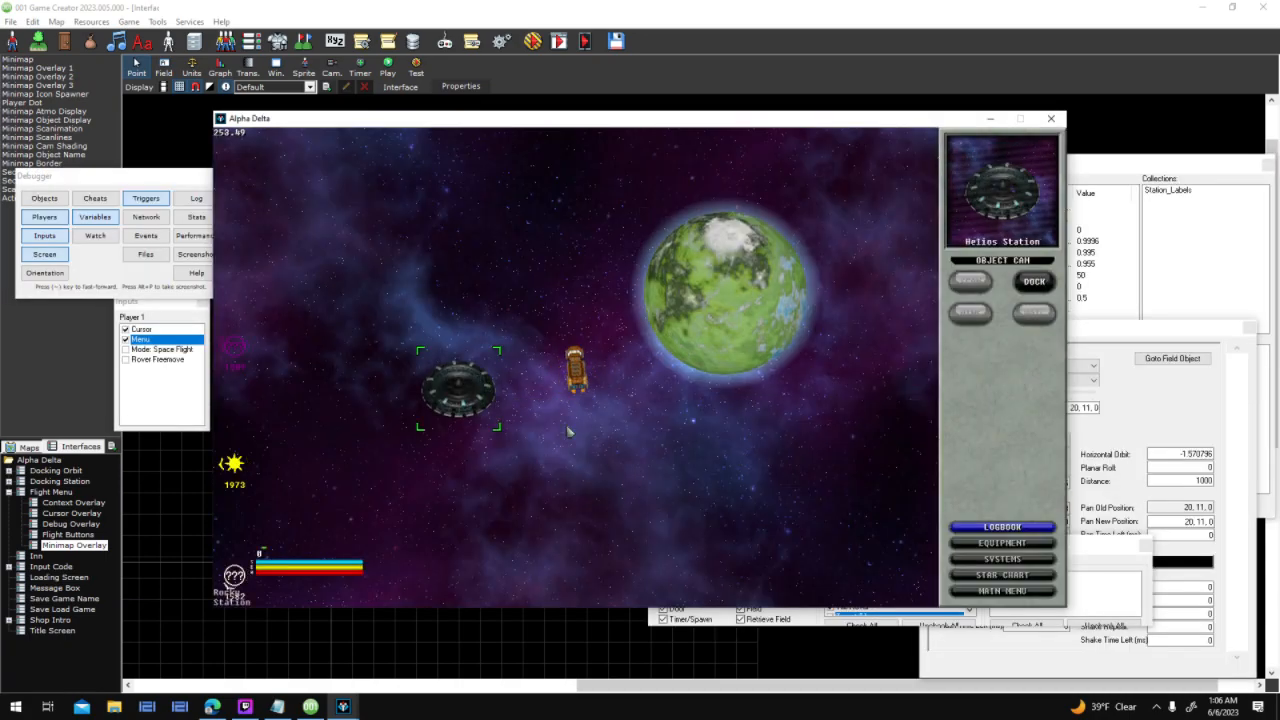
key("w")
key("w")
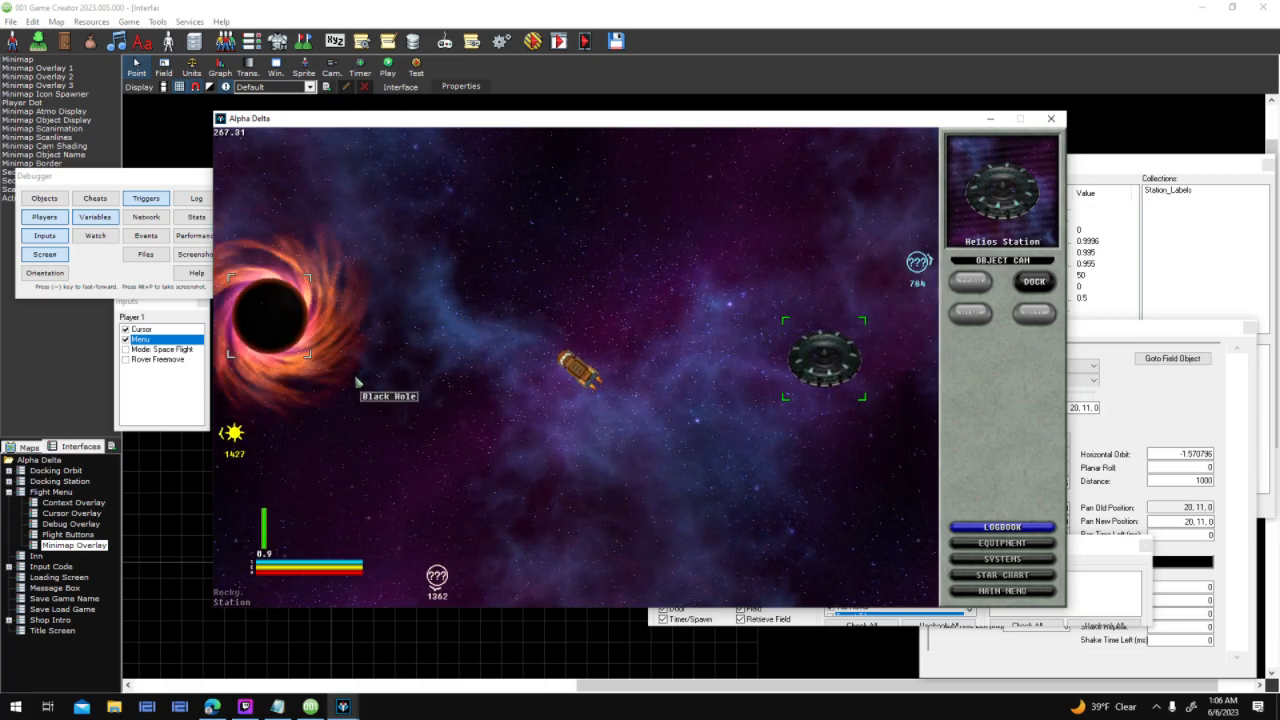
Select the Black Hole several times to test whether the debugger break triggers, and close the test game
key("a")
left_click(335, 346)
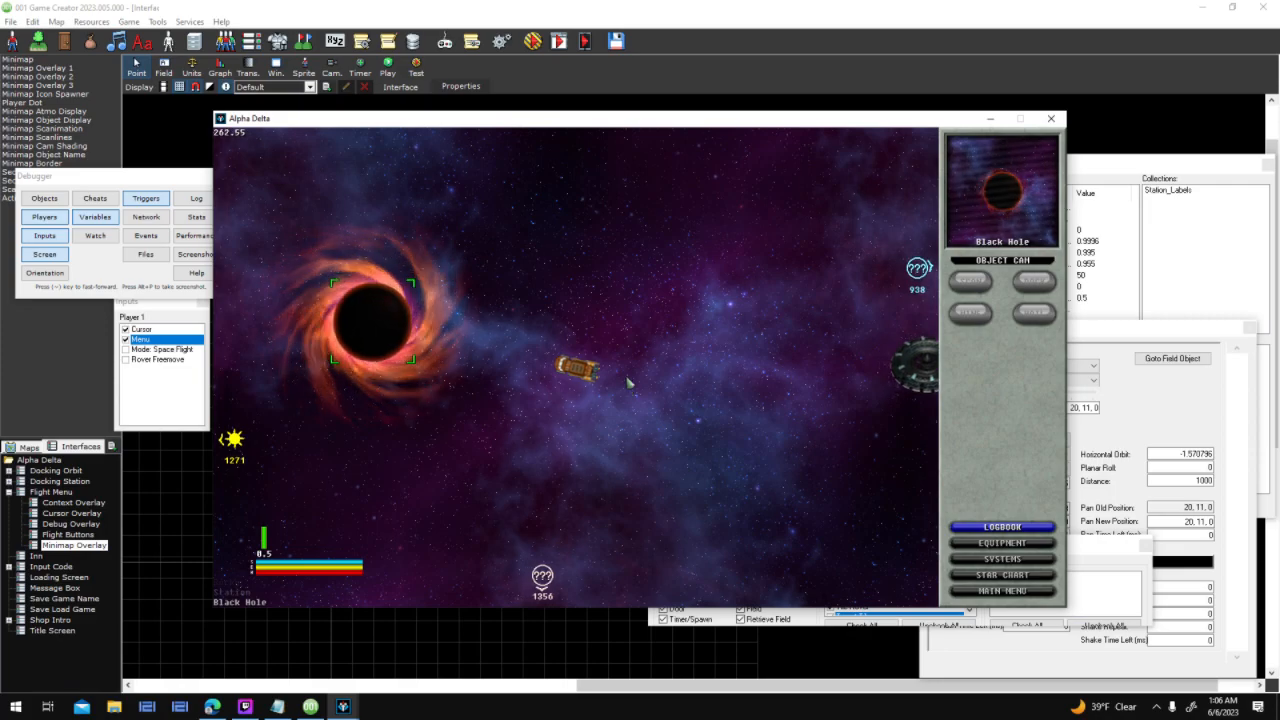
left_click(423, 332)
left_click(421, 326)
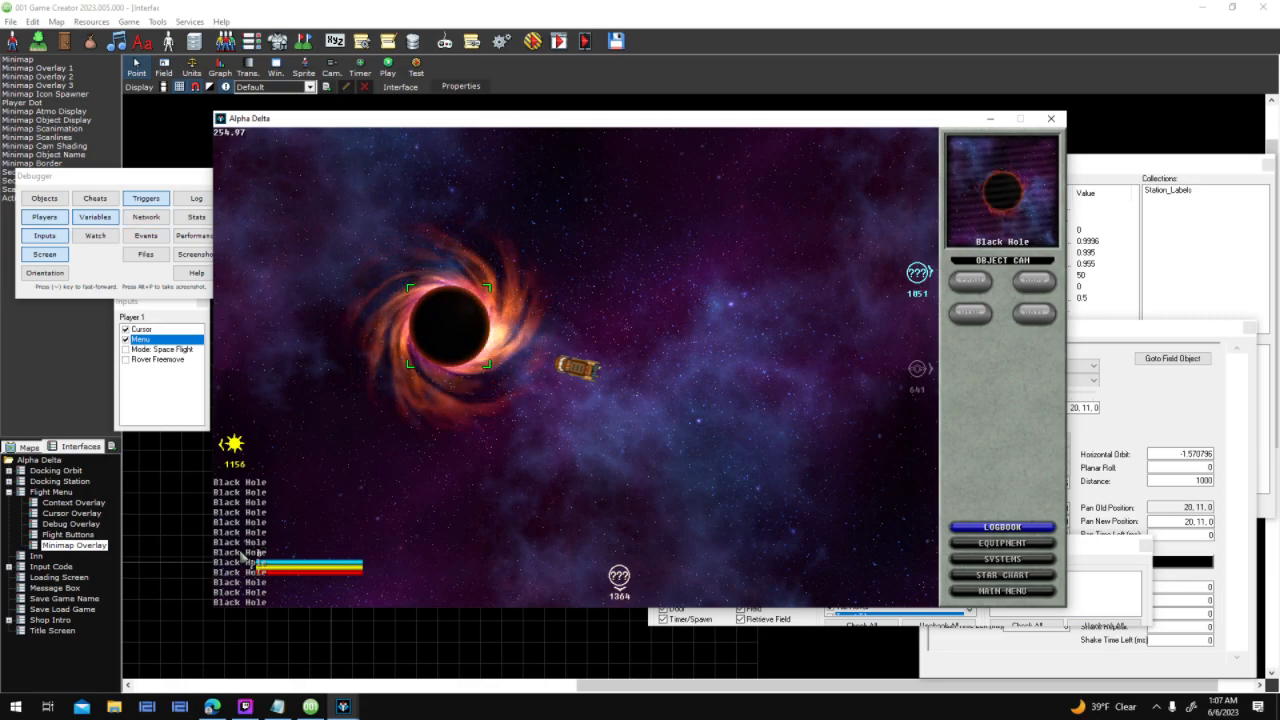
left_click(1054, 119)
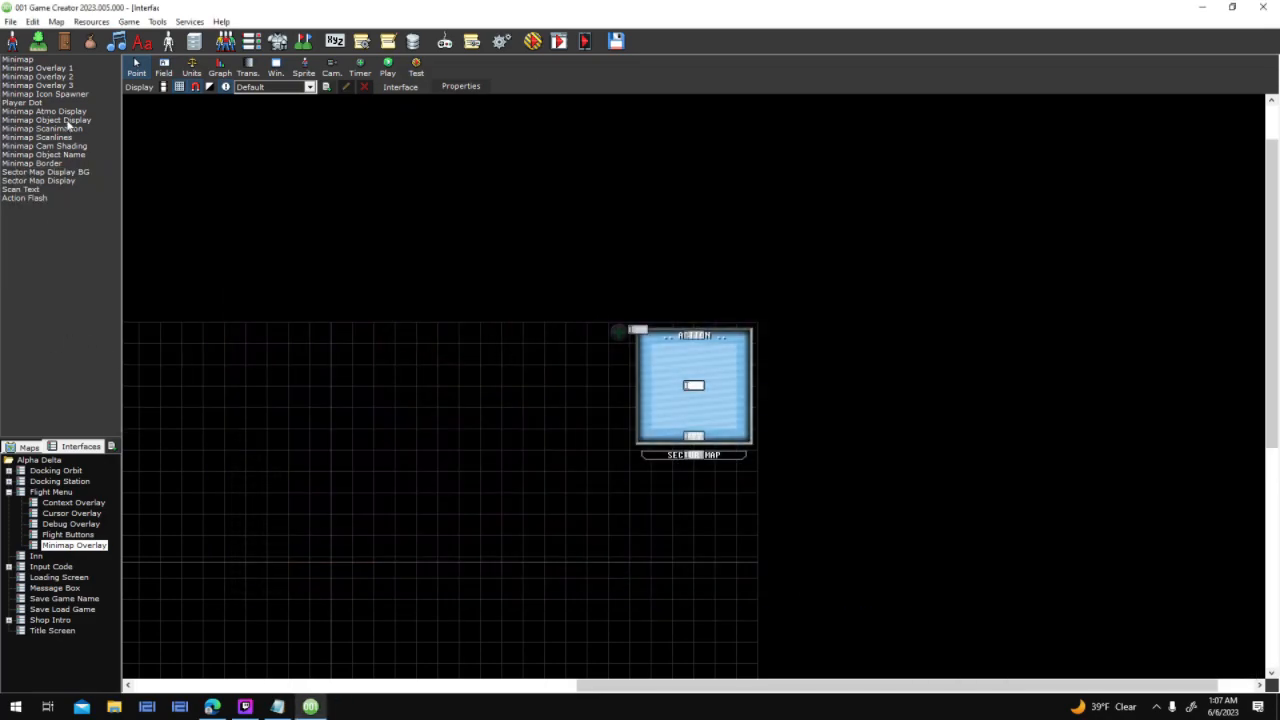
Remove Black Hole from the templates of the Star branch in Minimap Atmo Display's Retrieve Width script
key("Return")
left_click_drag(714, 415, 706, 450)
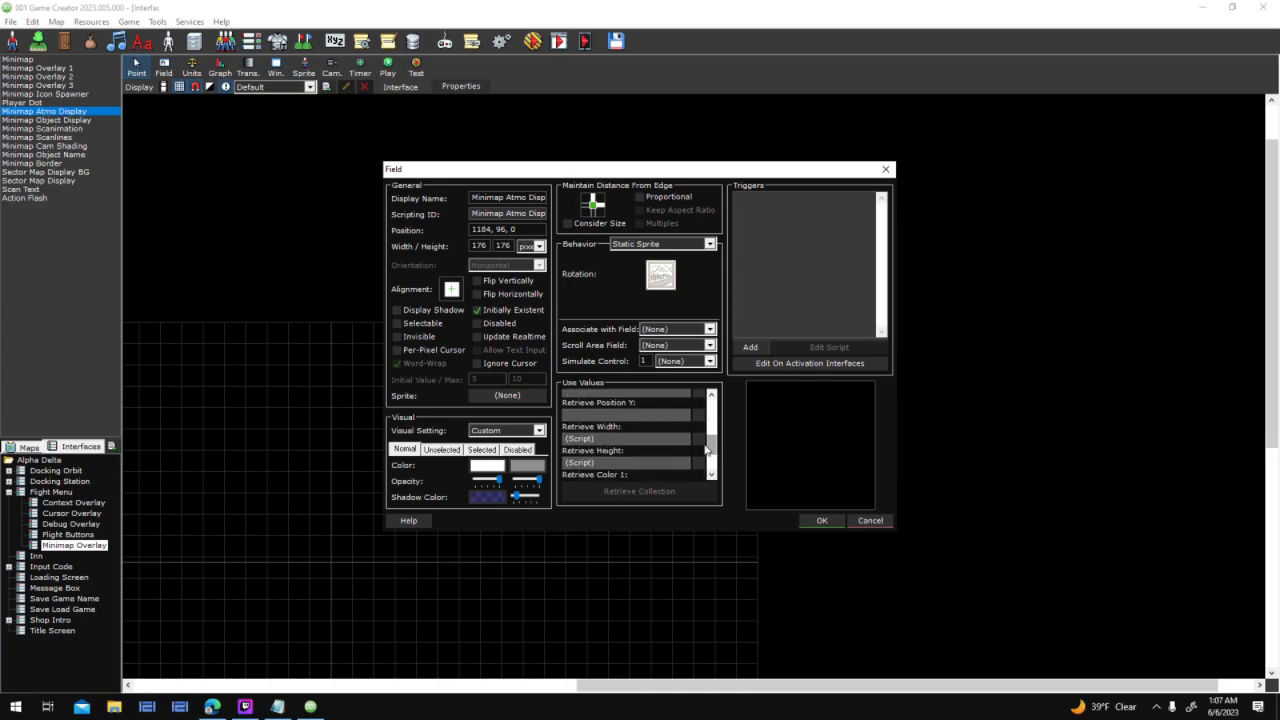
left_click(700, 440)
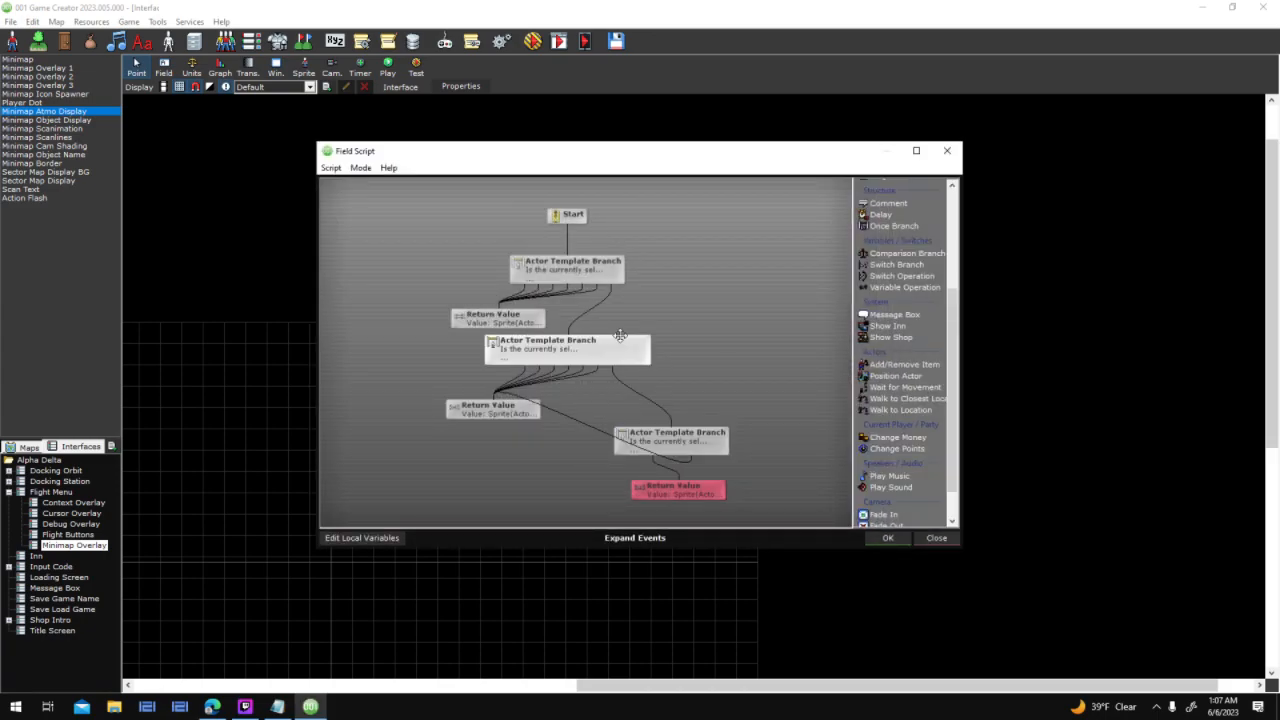
double_click(618, 275)
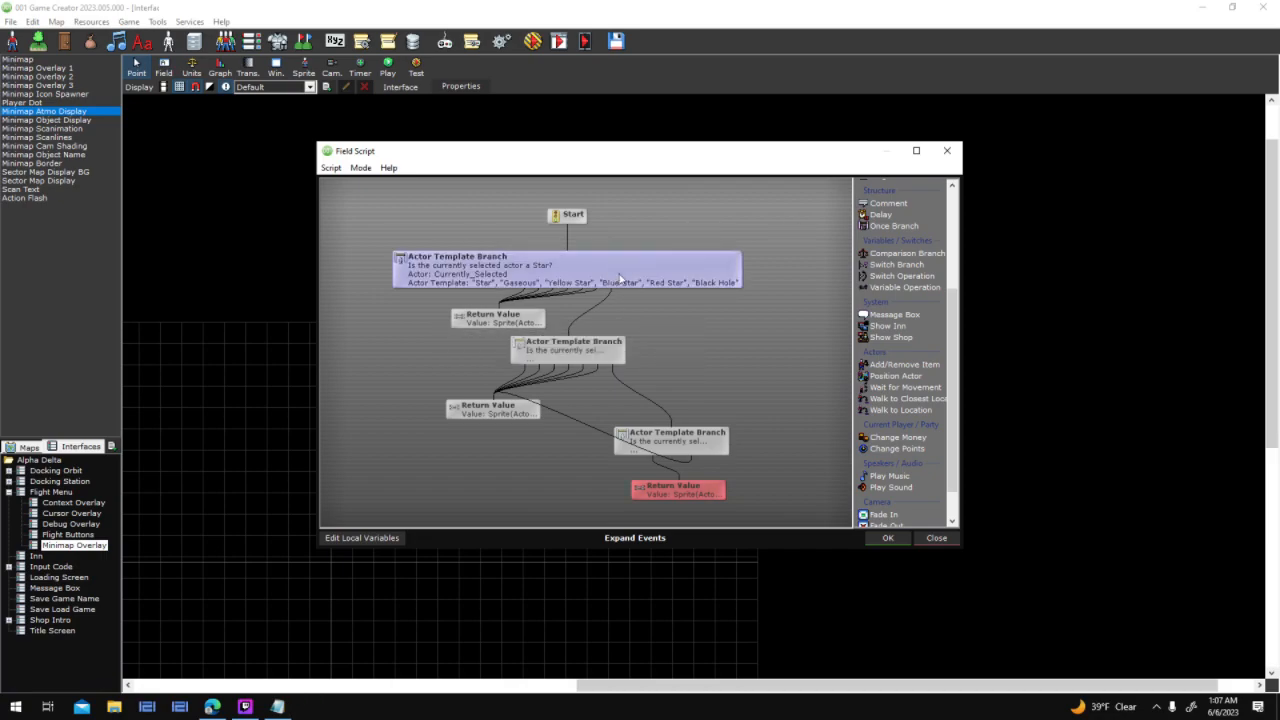
mouse_move(716, 421)
left_mouse_down()
mouse_move(670, 427)
mouse_move(725, 420)
left_mouse_up()
left_click_drag(744, 285, 964, 293)
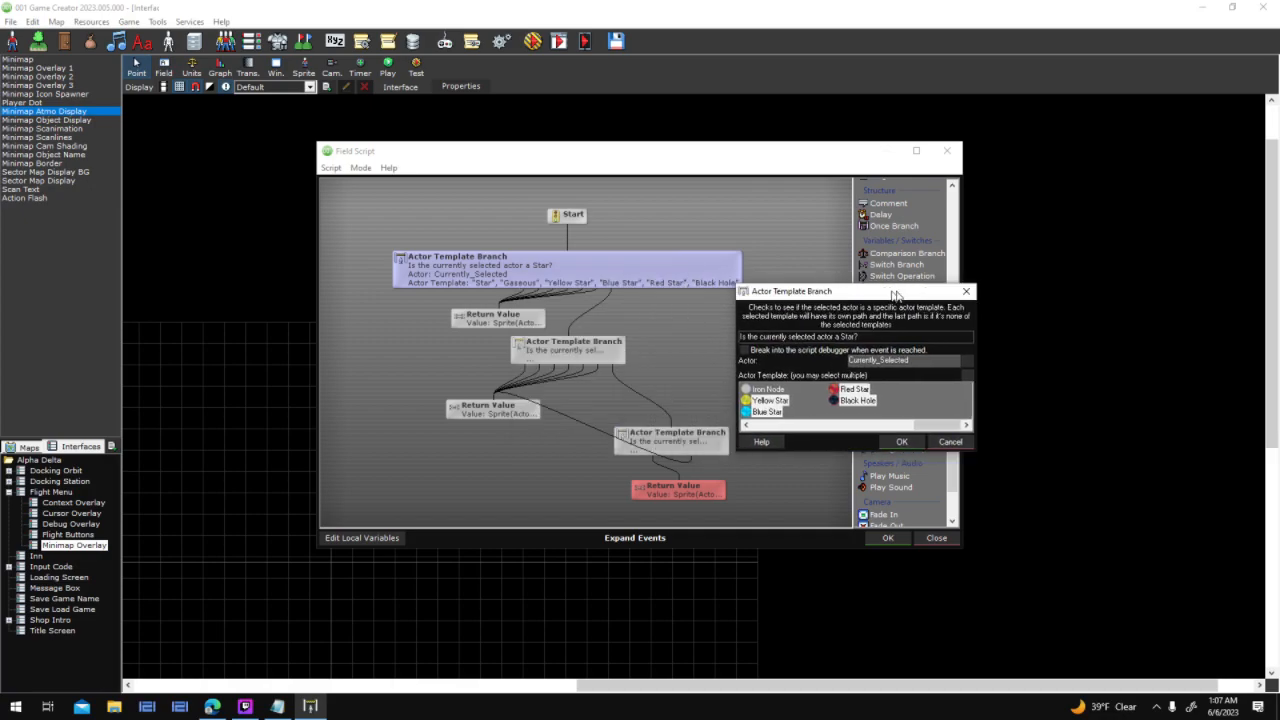
left_click(914, 443)
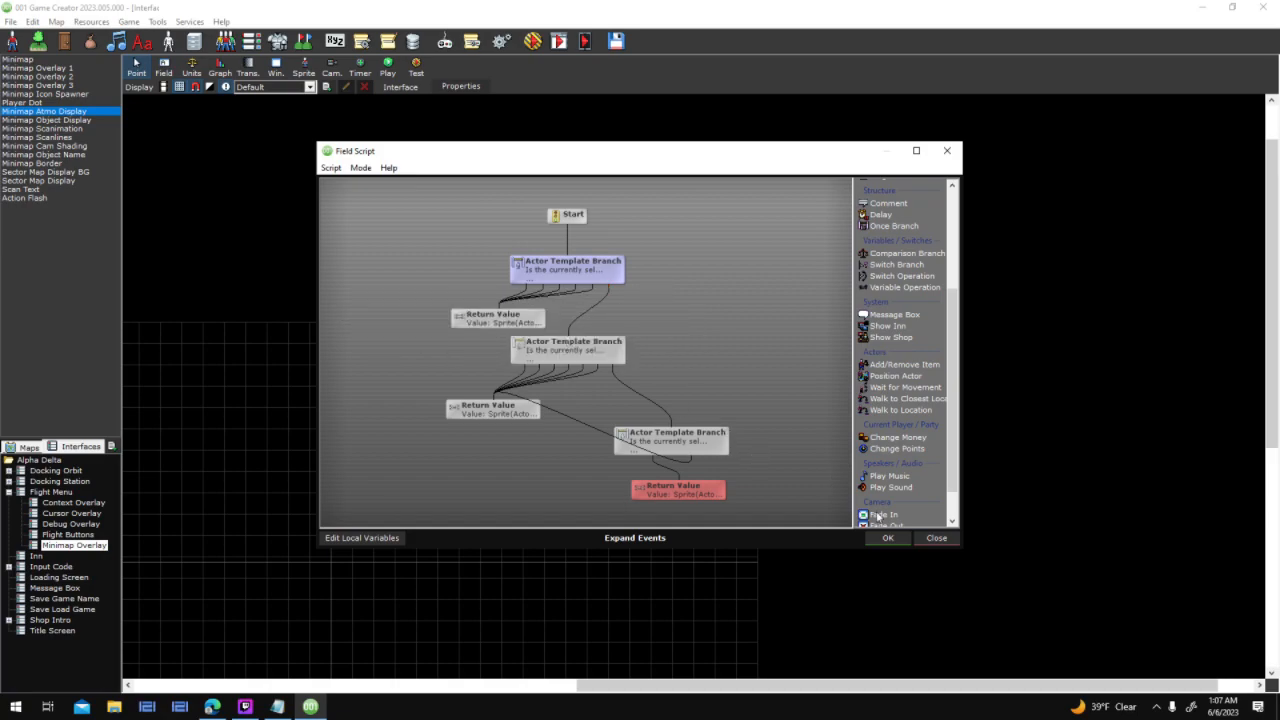
Turn off the debugger break on the last Return Value in Minimap Atmo Display's Retrieve Width script, and save the script
double_click(709, 490)
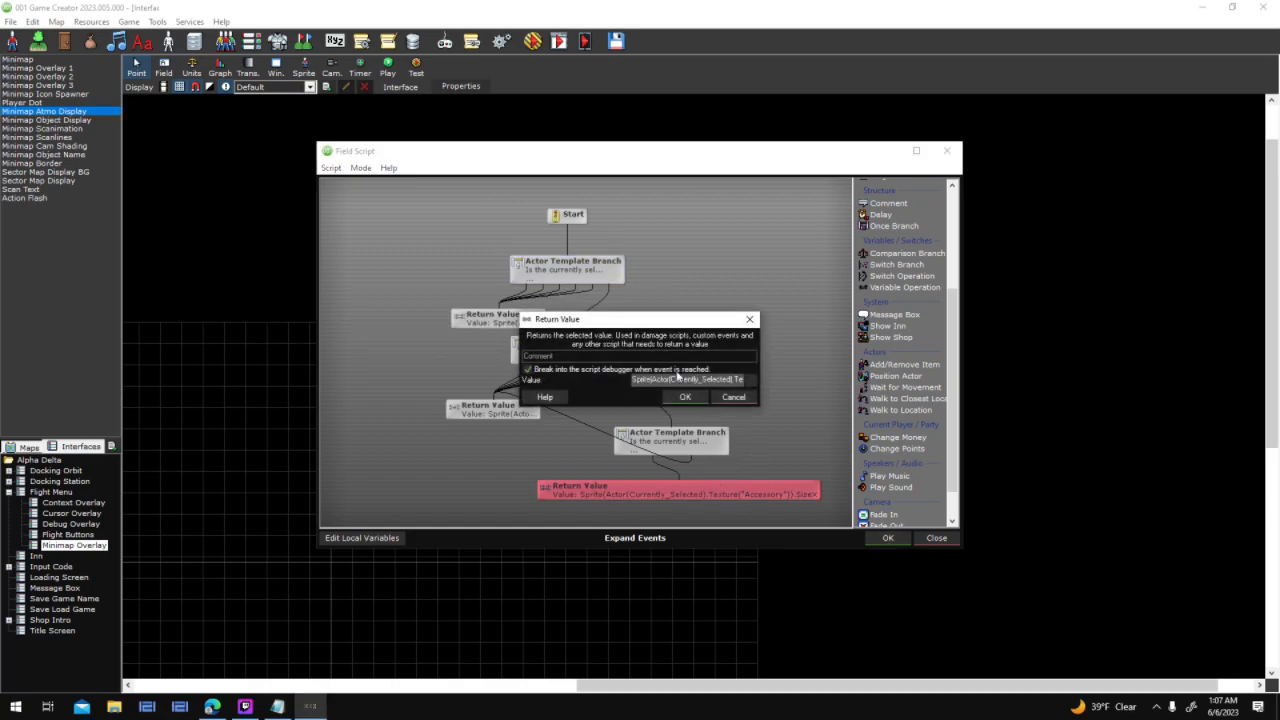
left_click(685, 398)
left_click(887, 538)
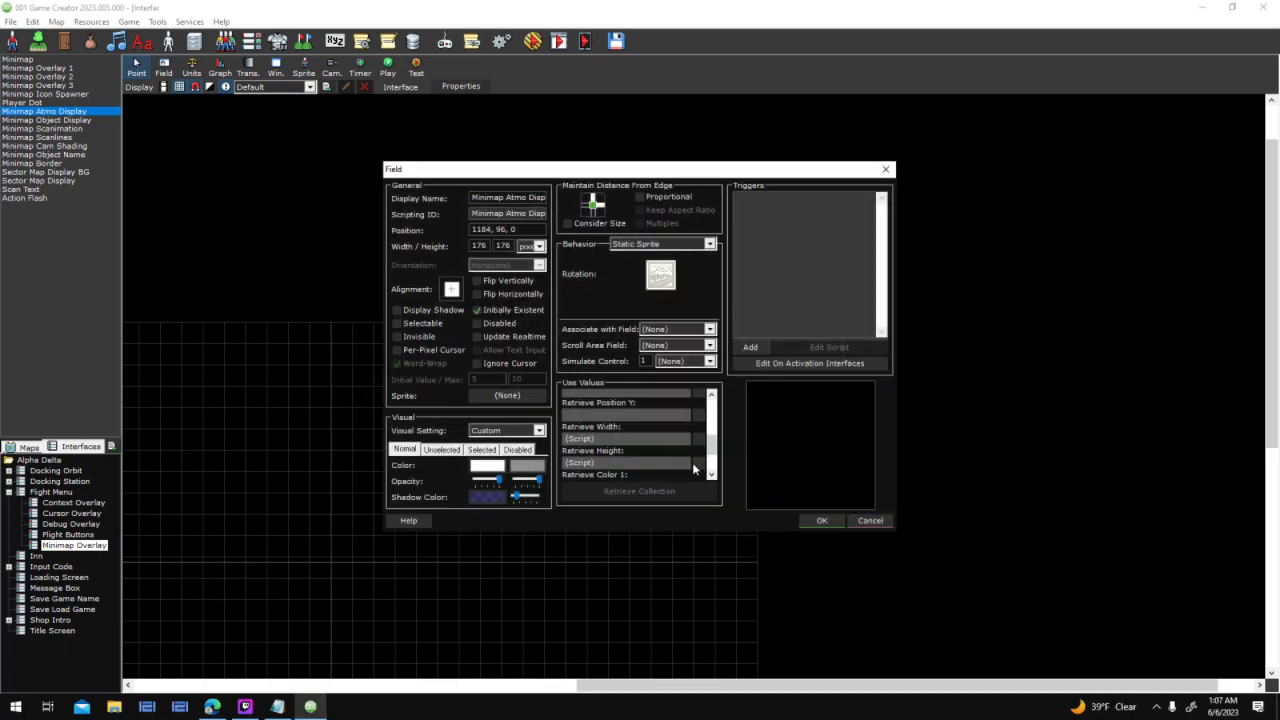
Remove Black Hole from the templates of the Star branch in the Retrieve Height script, and save the script and field
left_click(701, 464)
double_click(558, 293)
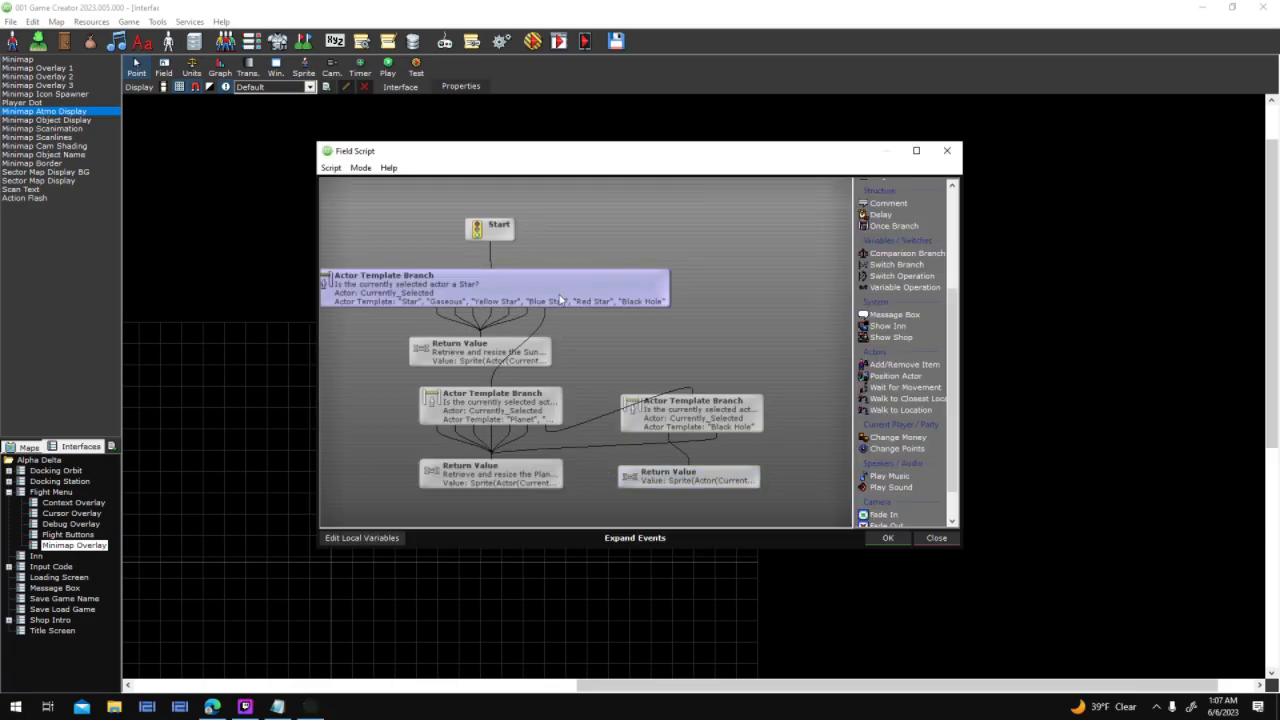
left_click(685, 433)
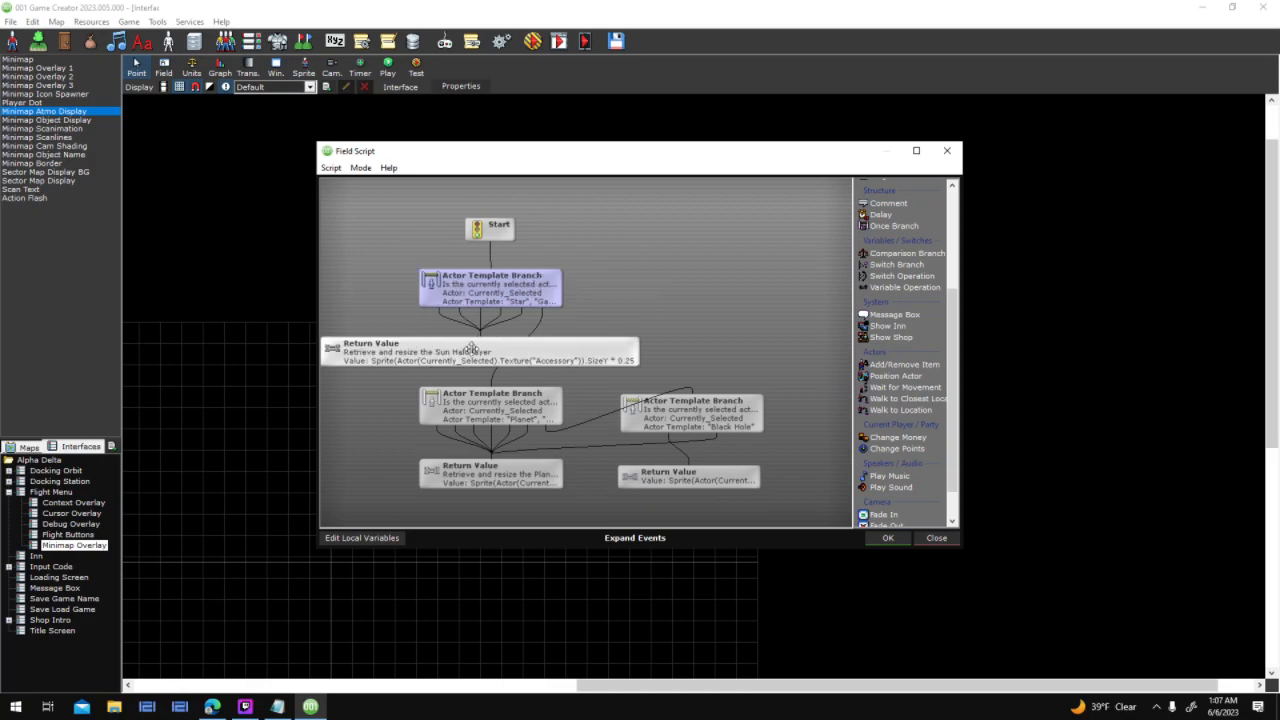
left_click(880, 538)
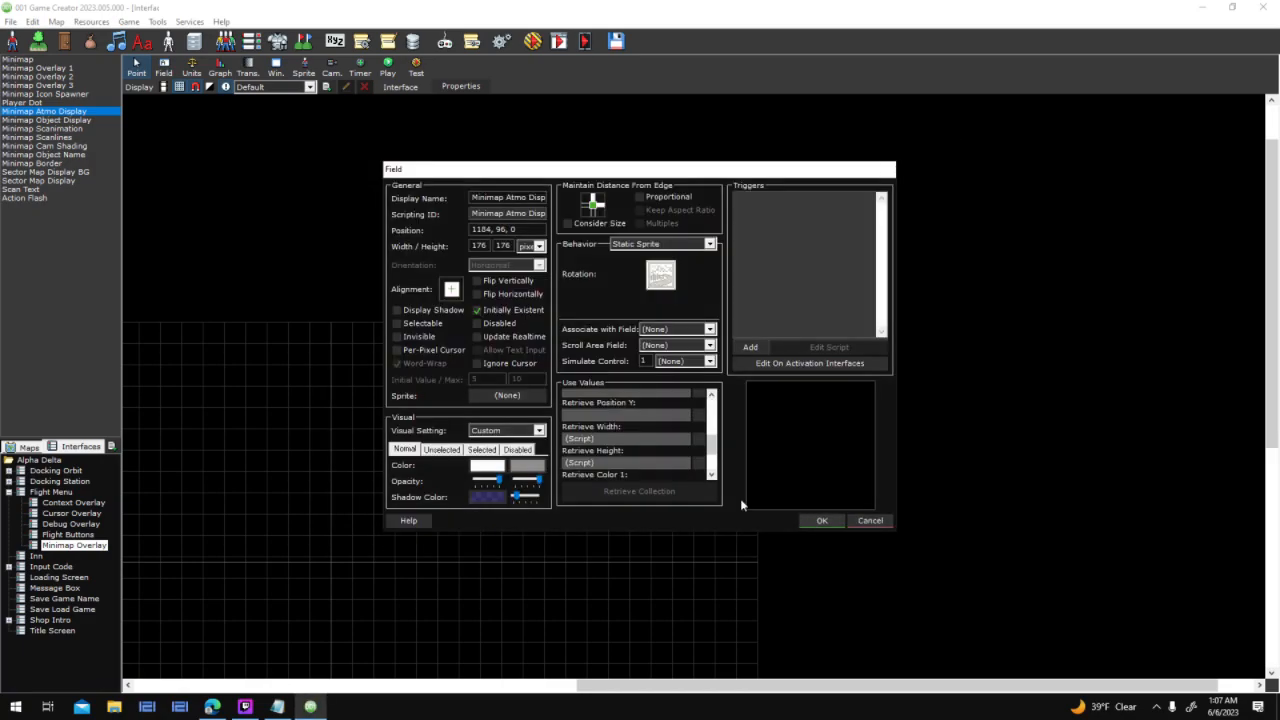
key("Return")
Save the interface, run a test game, fly toward the Black Hole and select it to check its object cam display, and close the game
left_click(532, 45)
key("Return")
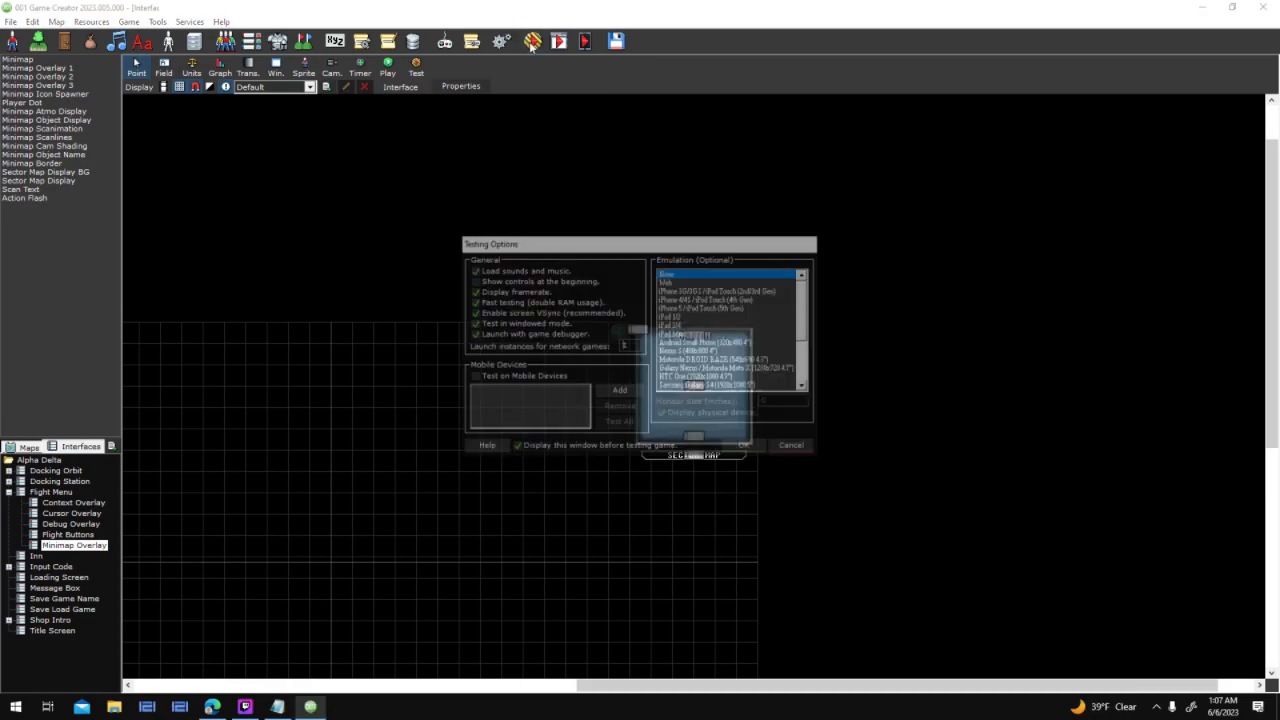
left_click(762, 451)
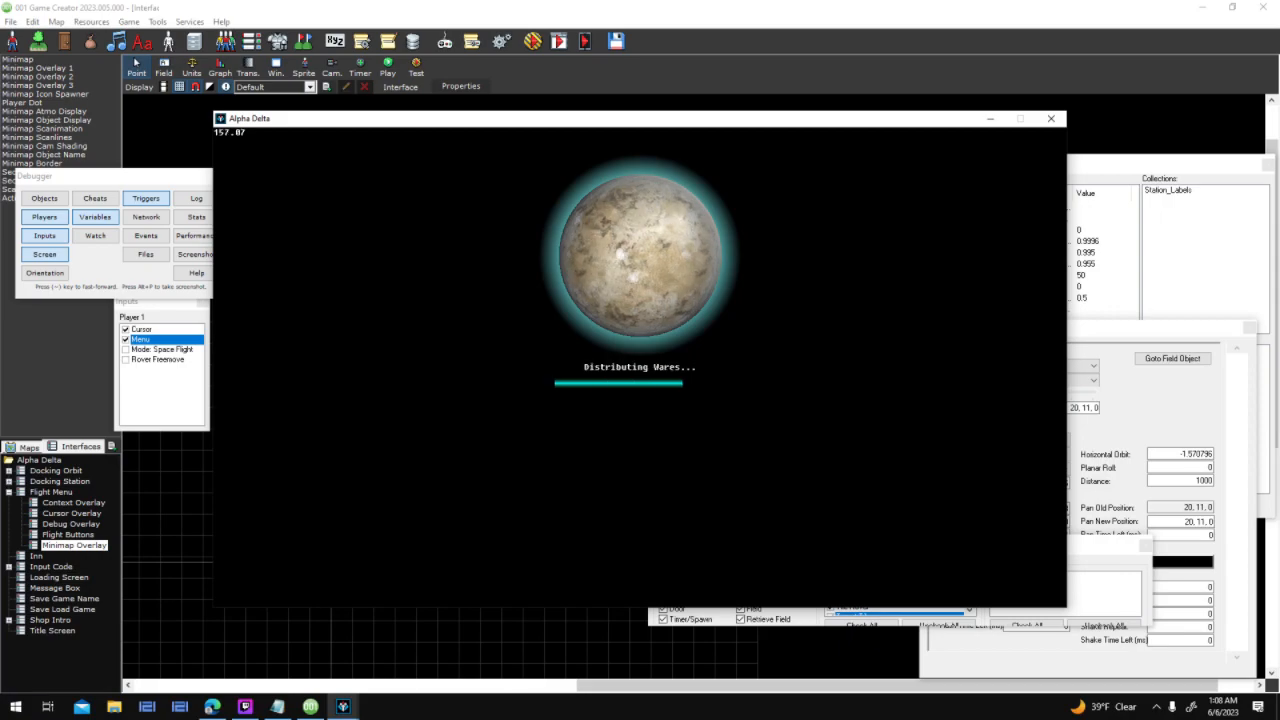
key("w")
key("a")
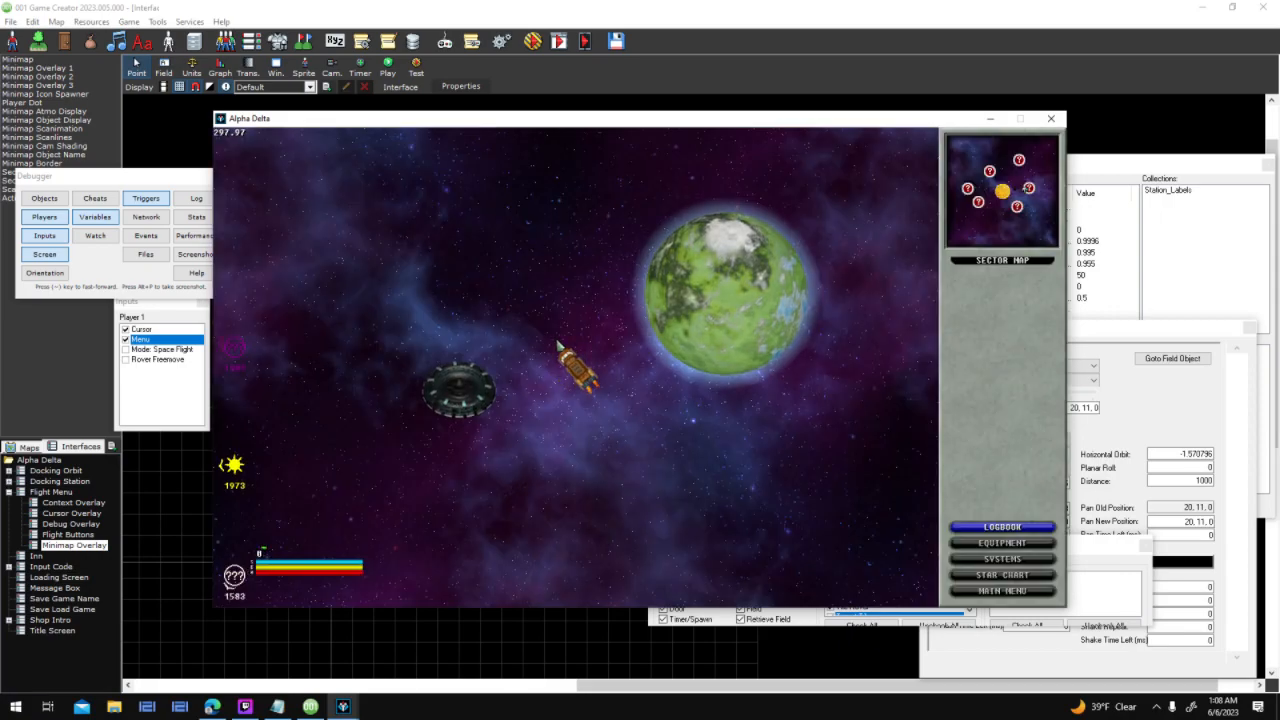
key("w")
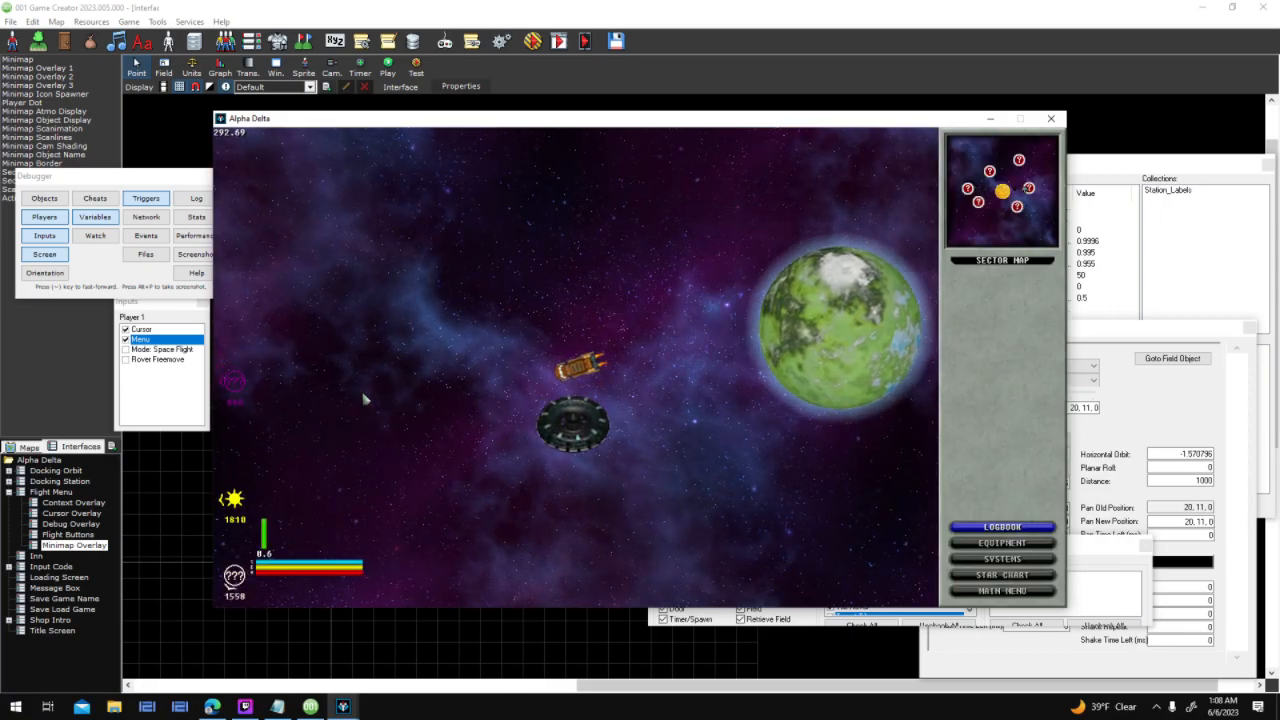
left_click(273, 382)
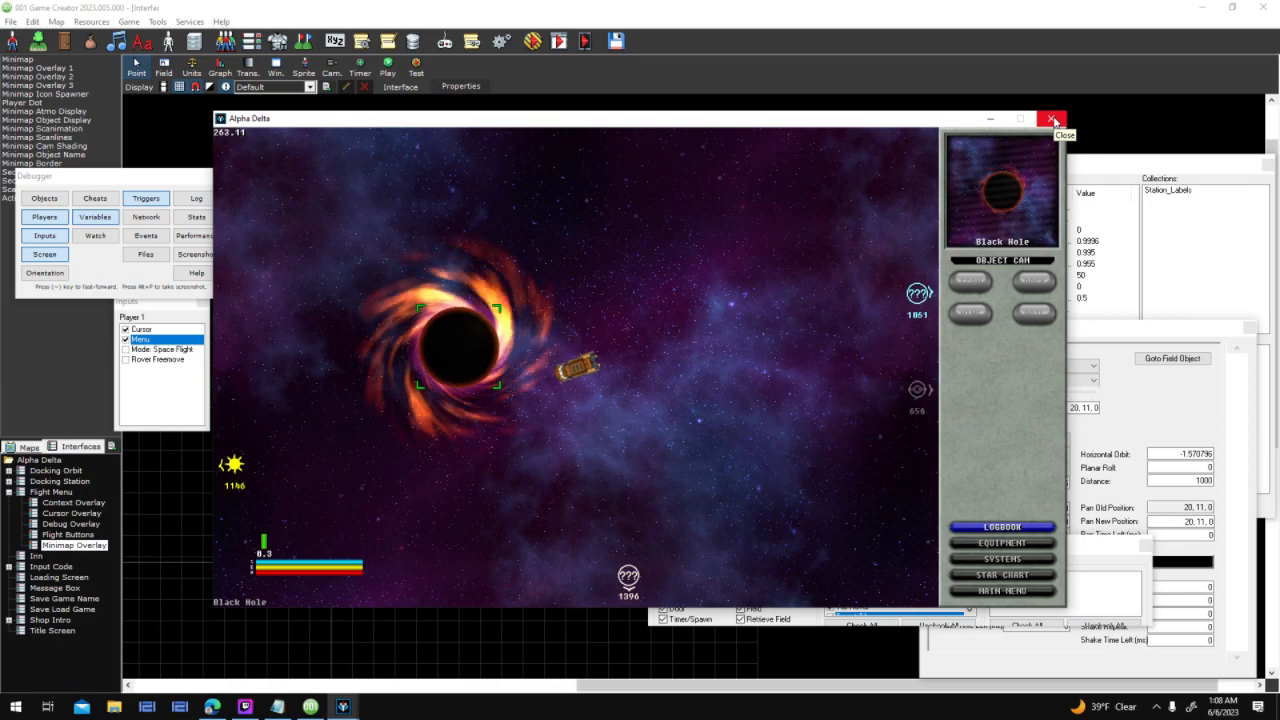
left_click(1054, 121)
Open the trigger script of the Space Object template's base actor in a maximized script window
left_click(171, 41)
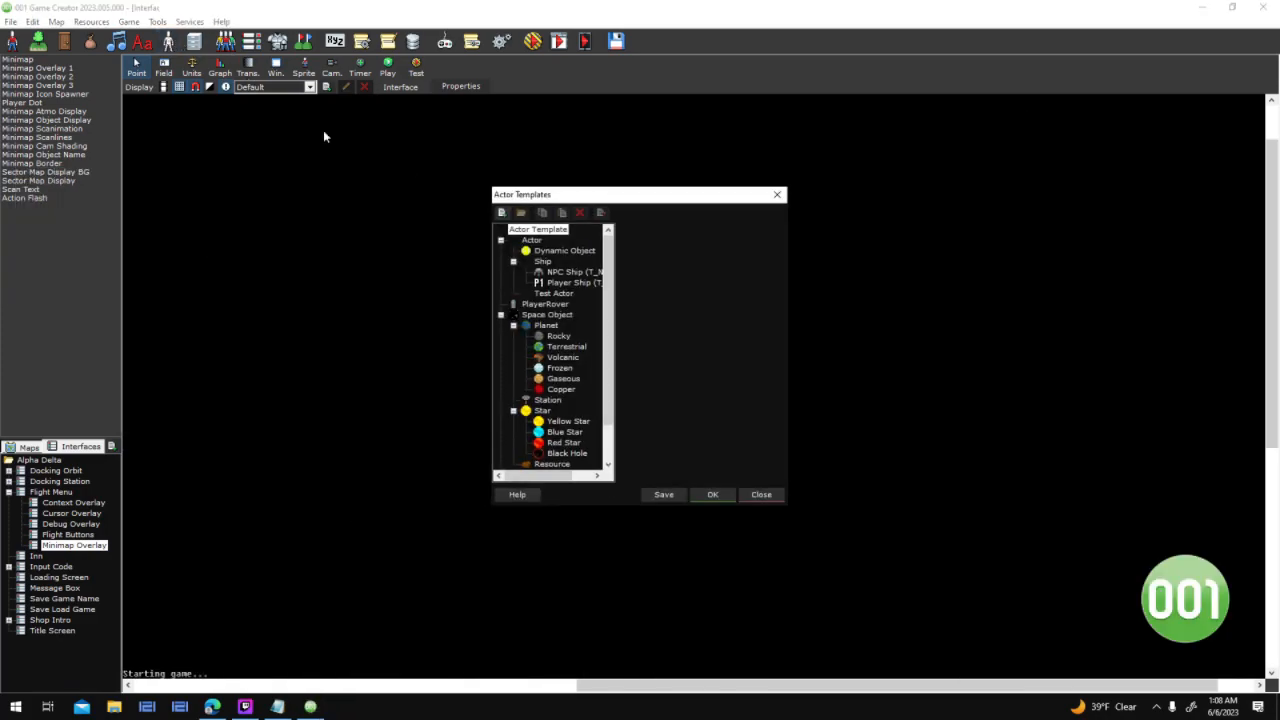
left_click(547, 316)
left_click(701, 337)
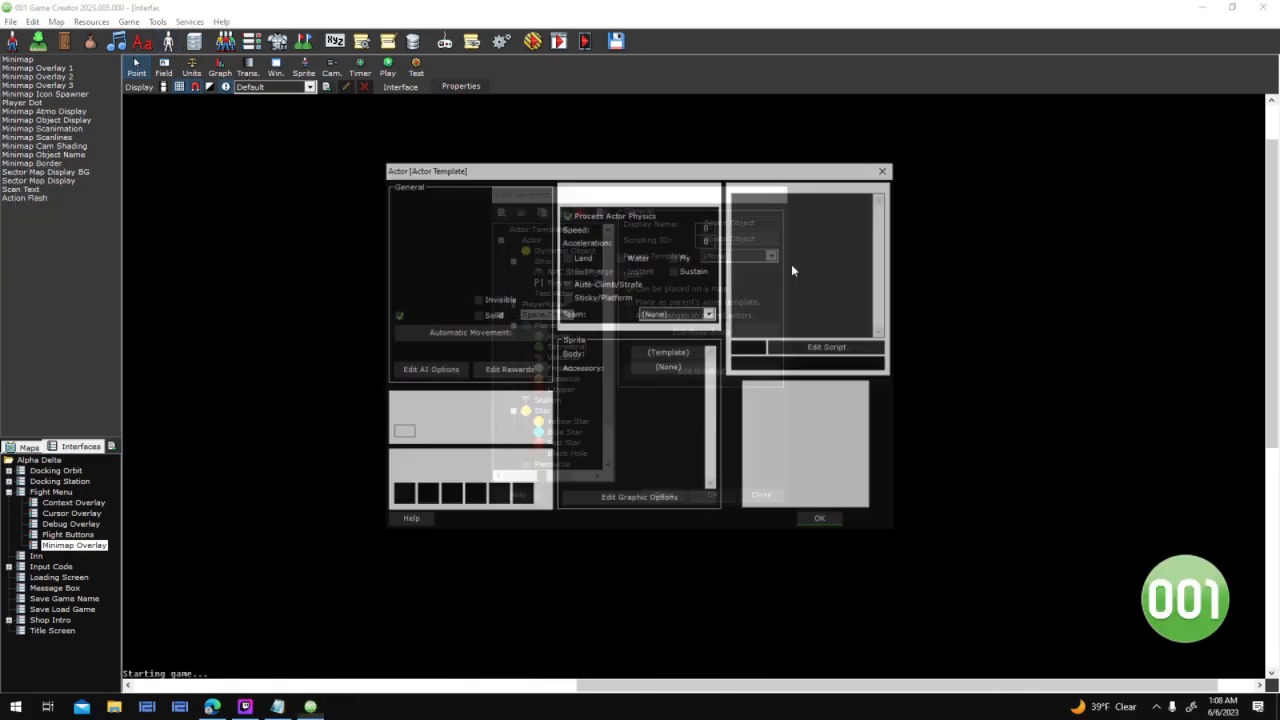
left_click(840, 235)
double_click(843, 232)
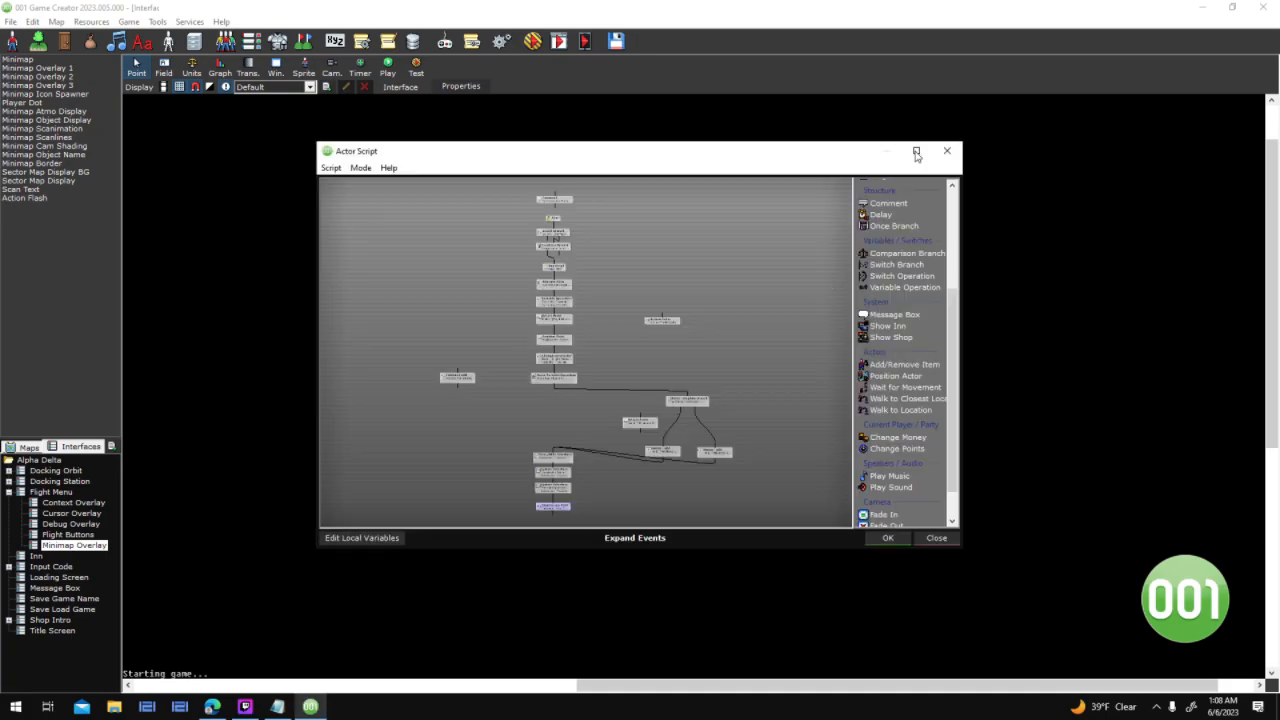
left_click(917, 153)
Rearrange the Resize Field events below the Actor Template Branch and delete the unconnected Resize Field event for Minimap Object Display
scroll(797, 486, "up", 3)
middle_click_drag(700, 574, 700, 498)
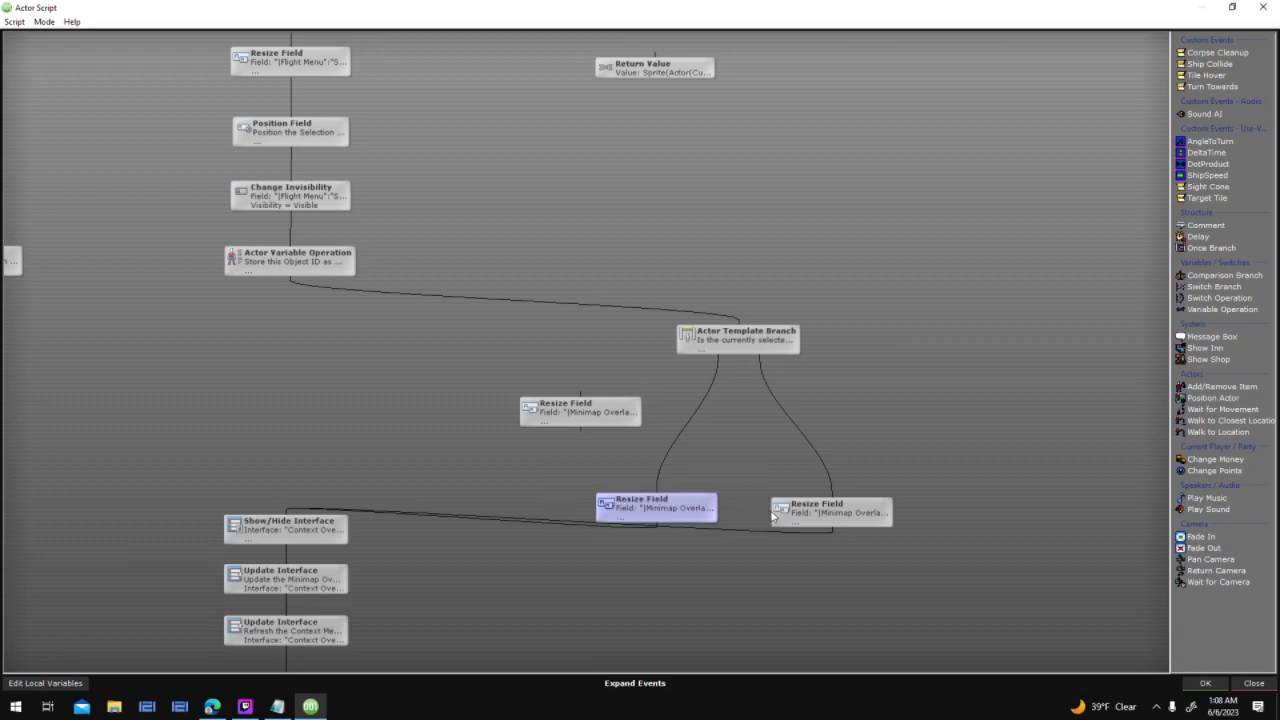
left_click_drag(815, 510, 815, 421)
left_click_drag(678, 515, 697, 447)
left_click_drag(540, 414, 460, 398)
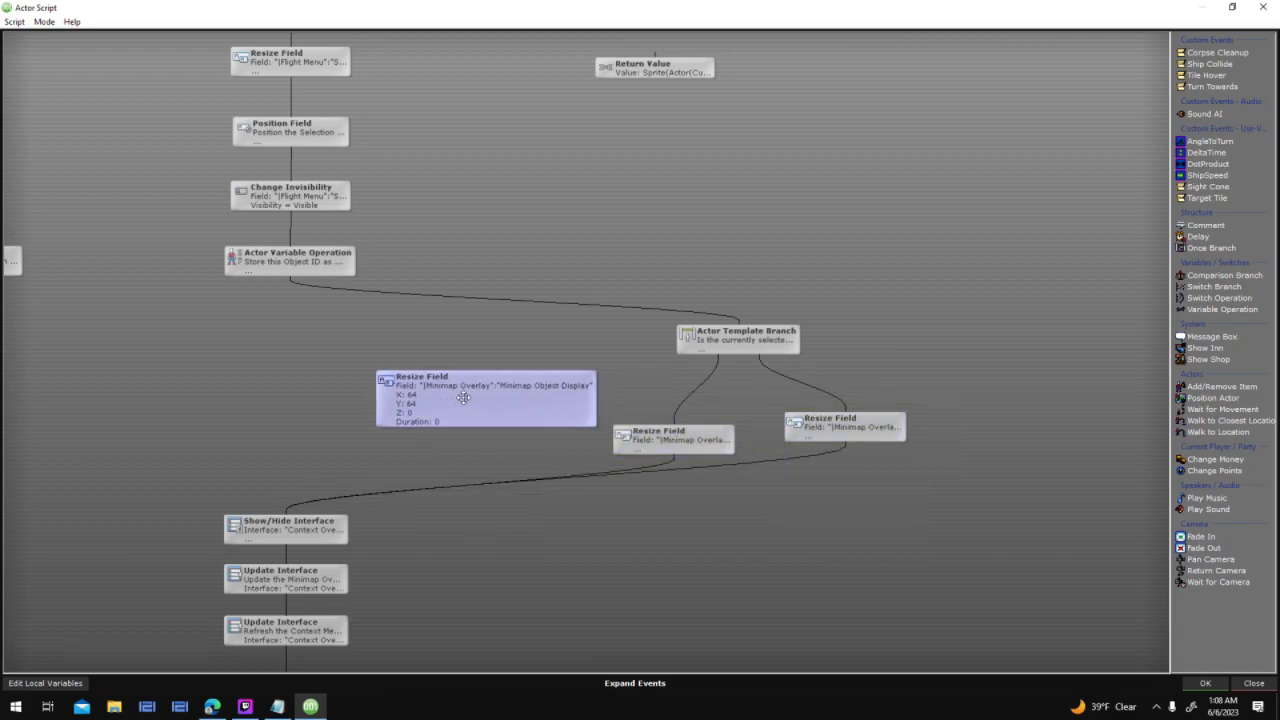
key("Delete")
Save the Space Object script despite the missing Return Value warning, and confirm the base actor and actor templates
left_click_drag(387, 373, 618, 515)
left_click_drag(691, 388, 562, 137)
left_click(1205, 684)
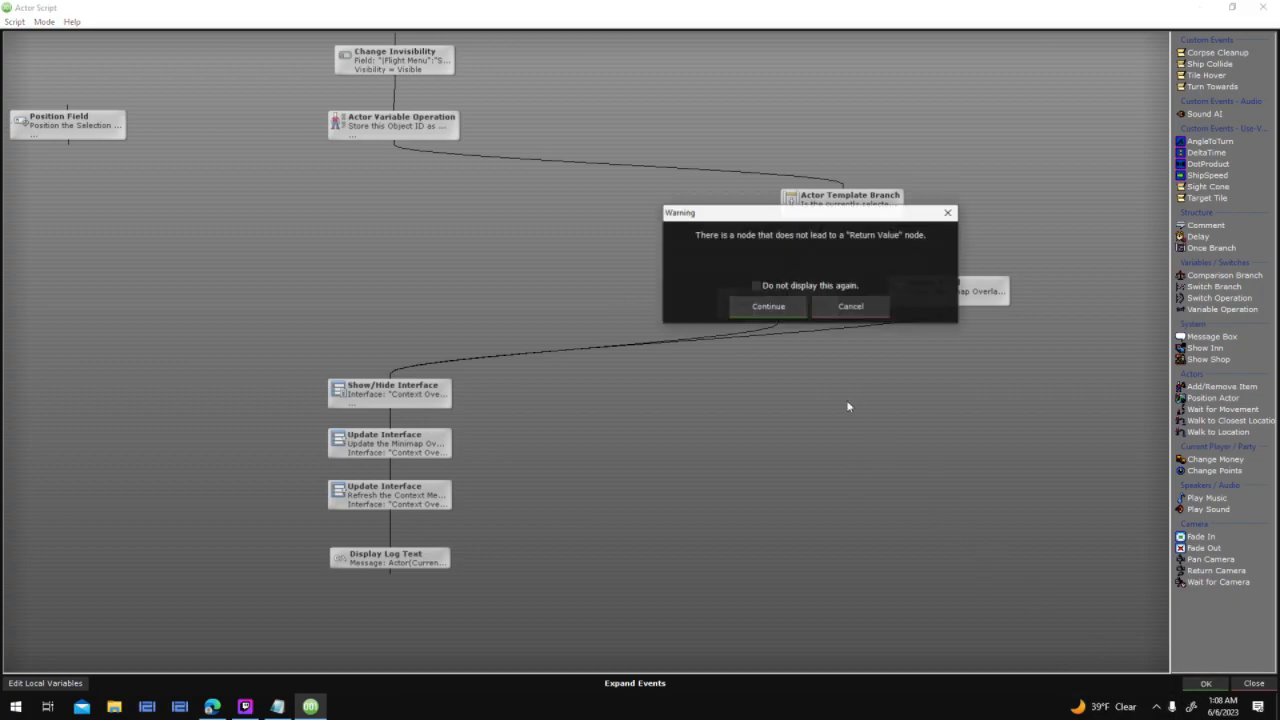
left_click(790, 315)
left_click(821, 520)
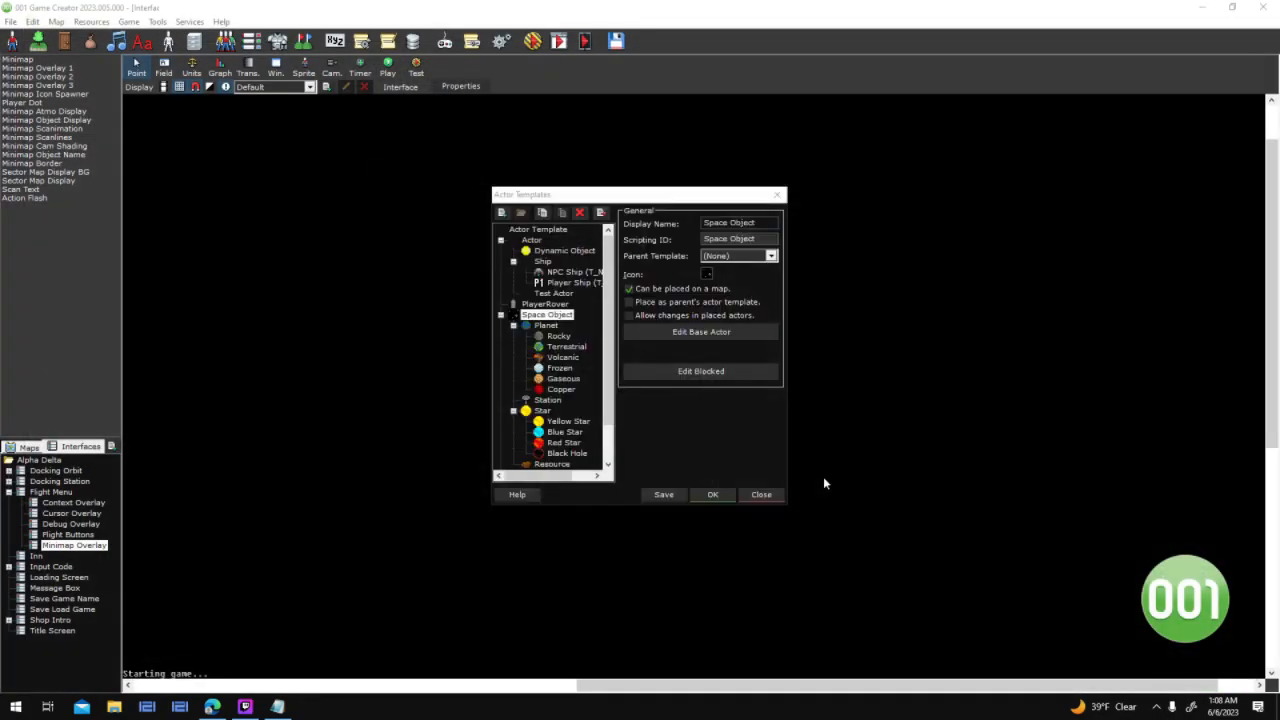
left_click(713, 495)
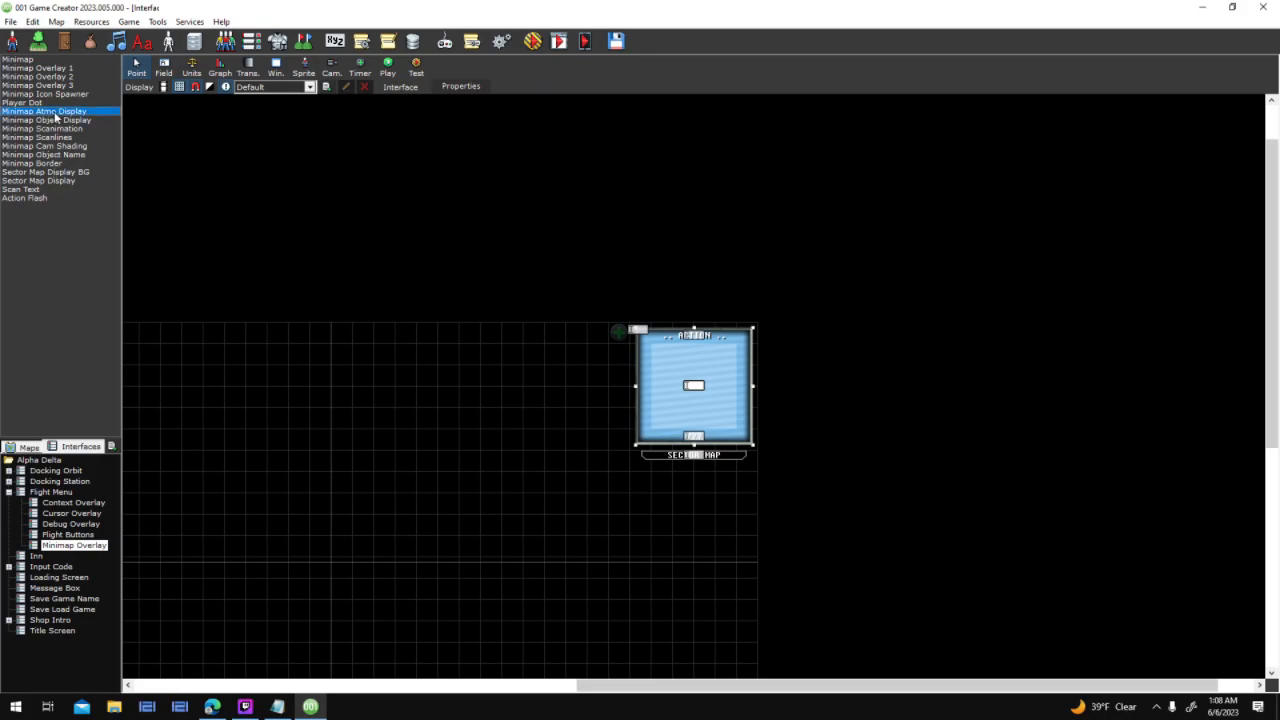
Enable the debugger break on the last Return Value in Minimap Atmo Display's Retrieve Width script
double_click(692, 377)
left_click_drag(715, 414, 716, 456)
scroll(699, 420, "down", 2)
left_click(700, 415)
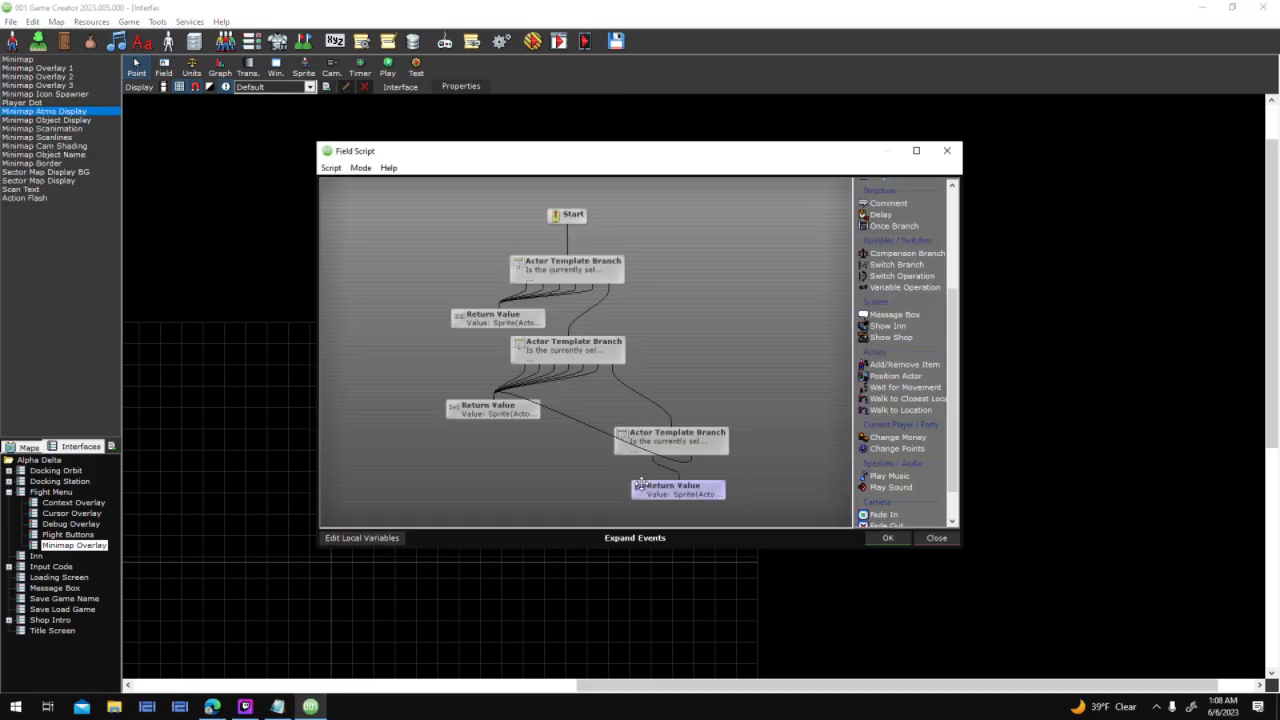
double_click(642, 483)
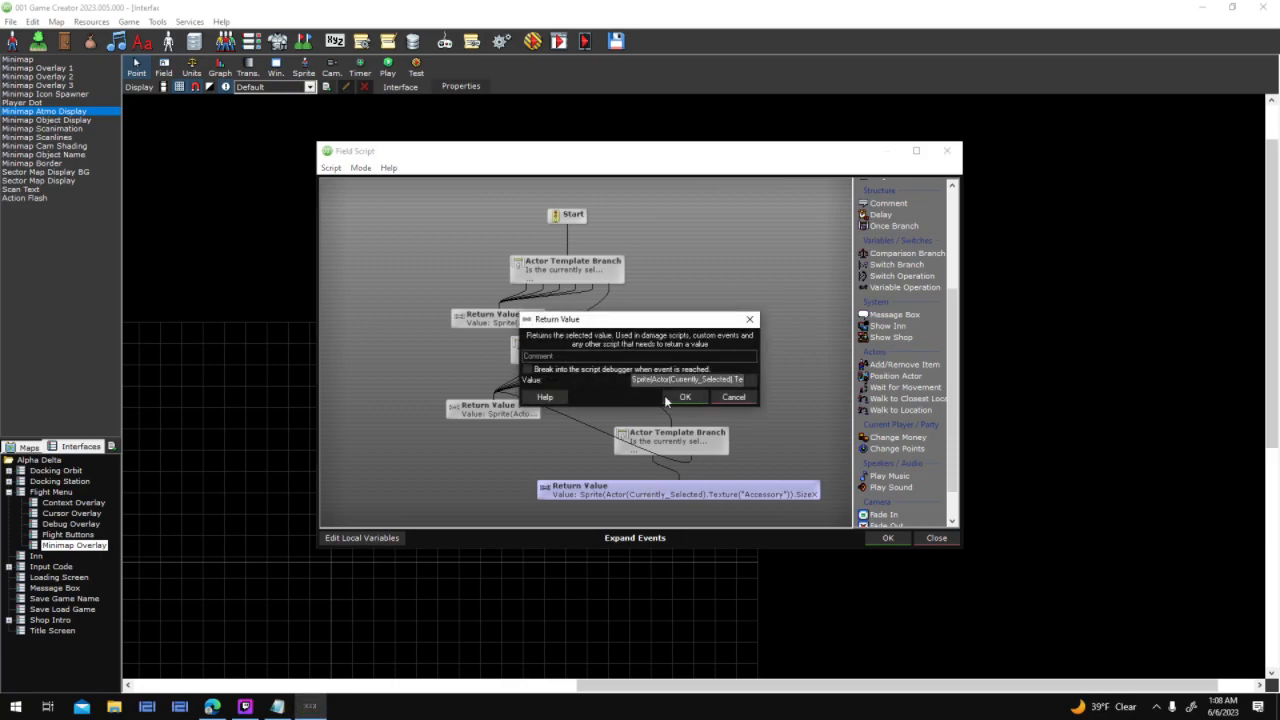
left_click(686, 397)
Review the actor template selected in the Black Hole branch of the Retrieve Width script
left_click(671, 438)
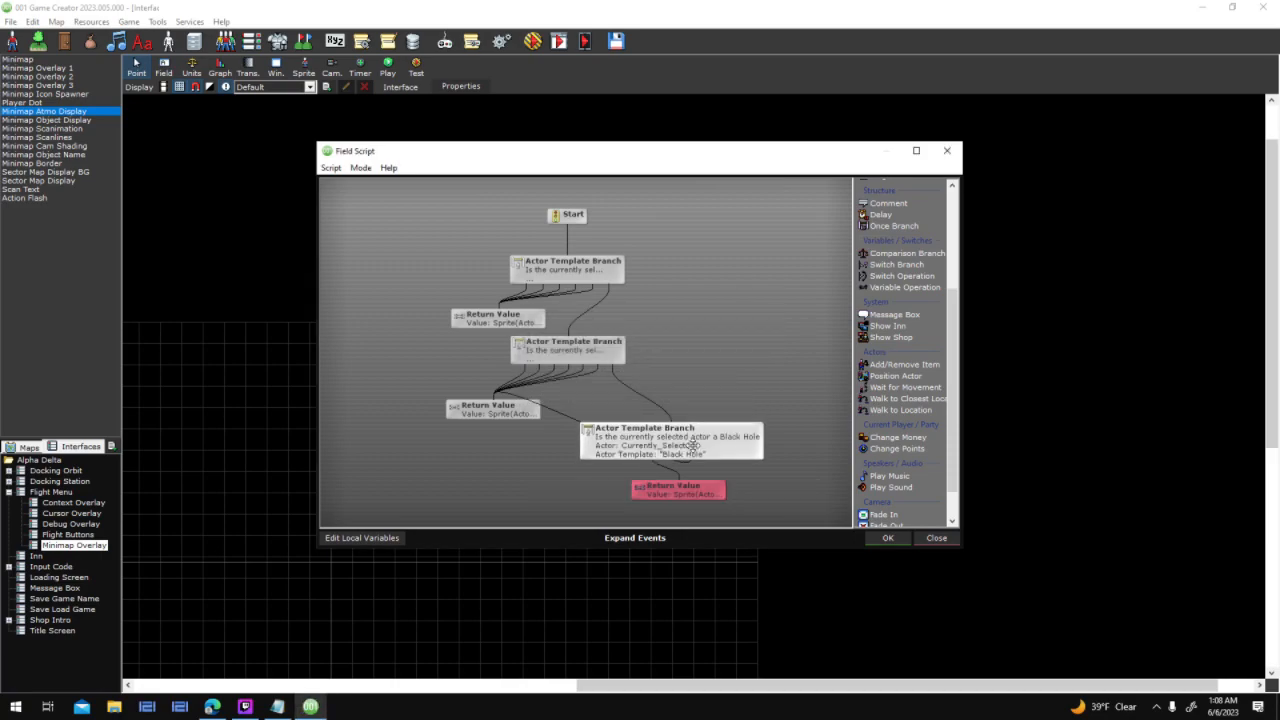
double_click(671, 438)
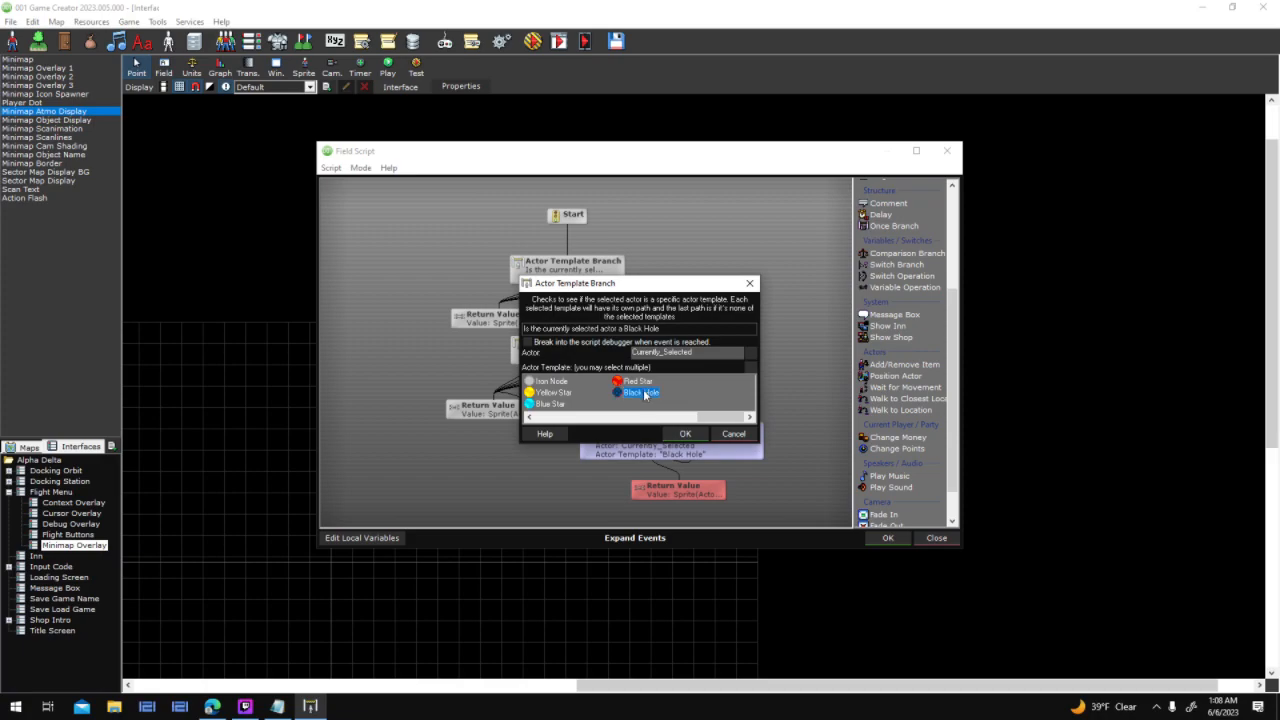
left_click(685, 435)
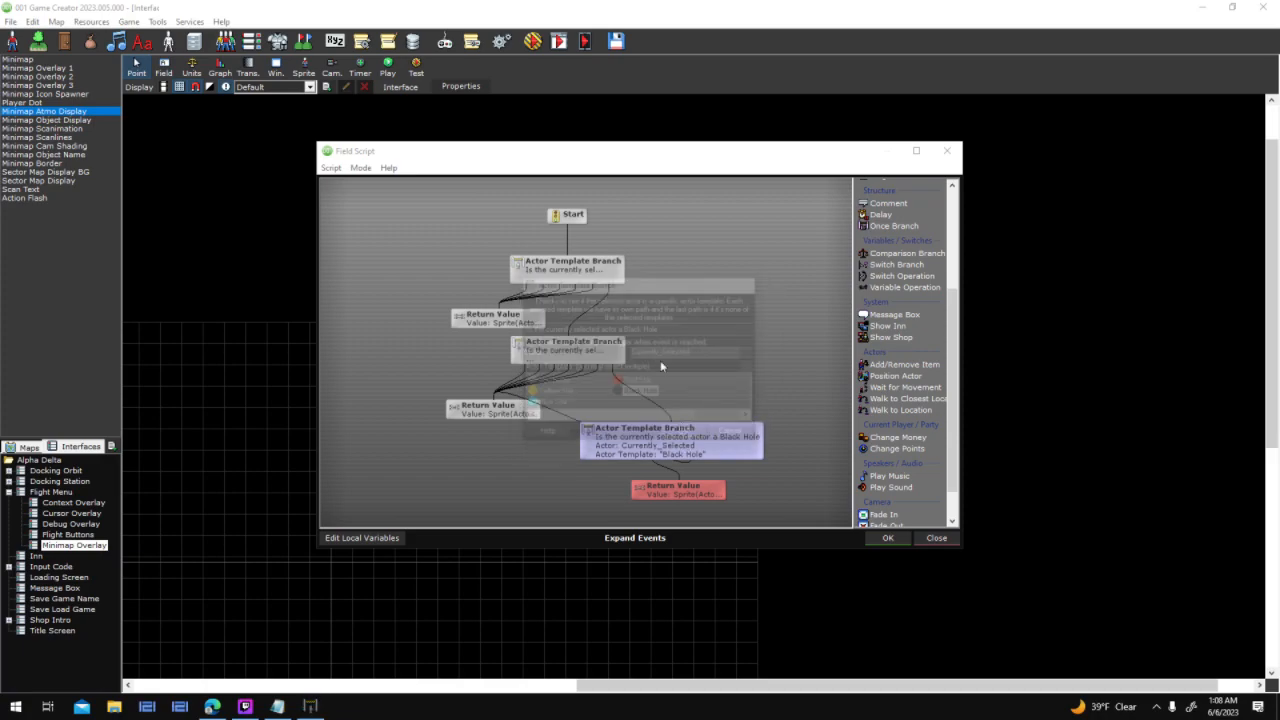
Remove Star from the templates of the Star branch in the Retrieve Width script, and save the script
double_click(600, 264)
left_click_drag(690, 417, 575, 420)
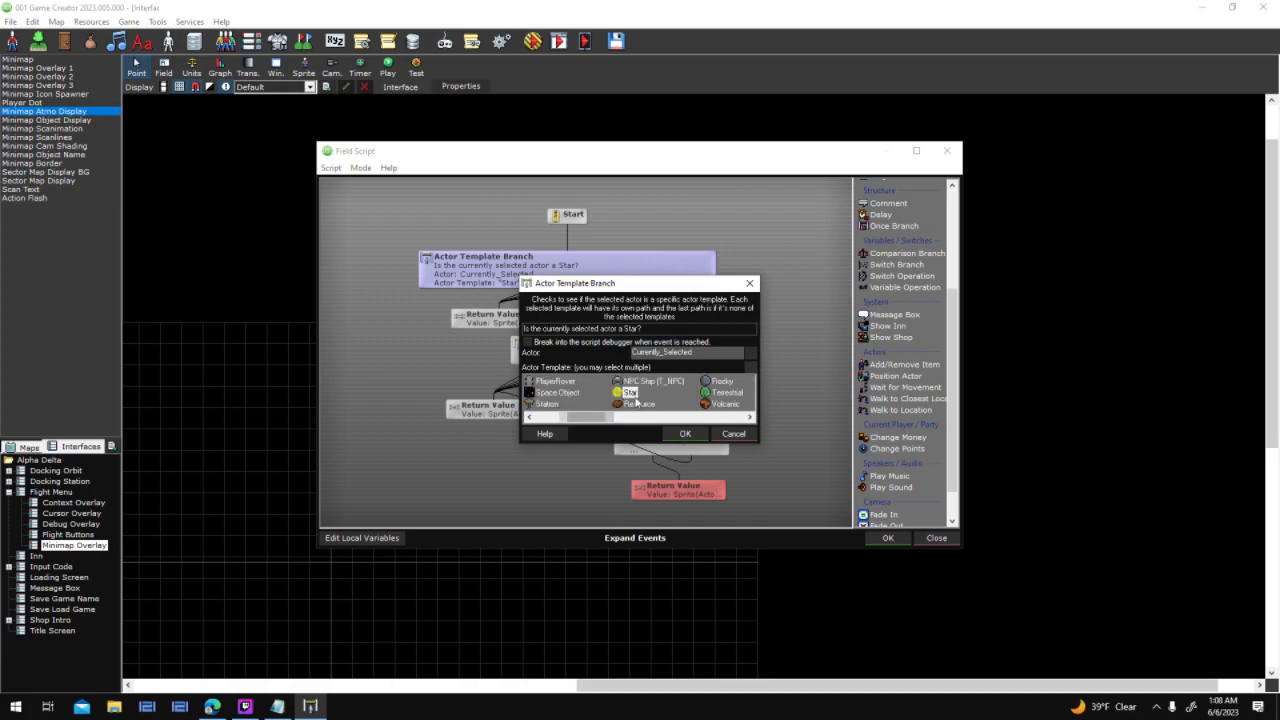
left_click(689, 435)
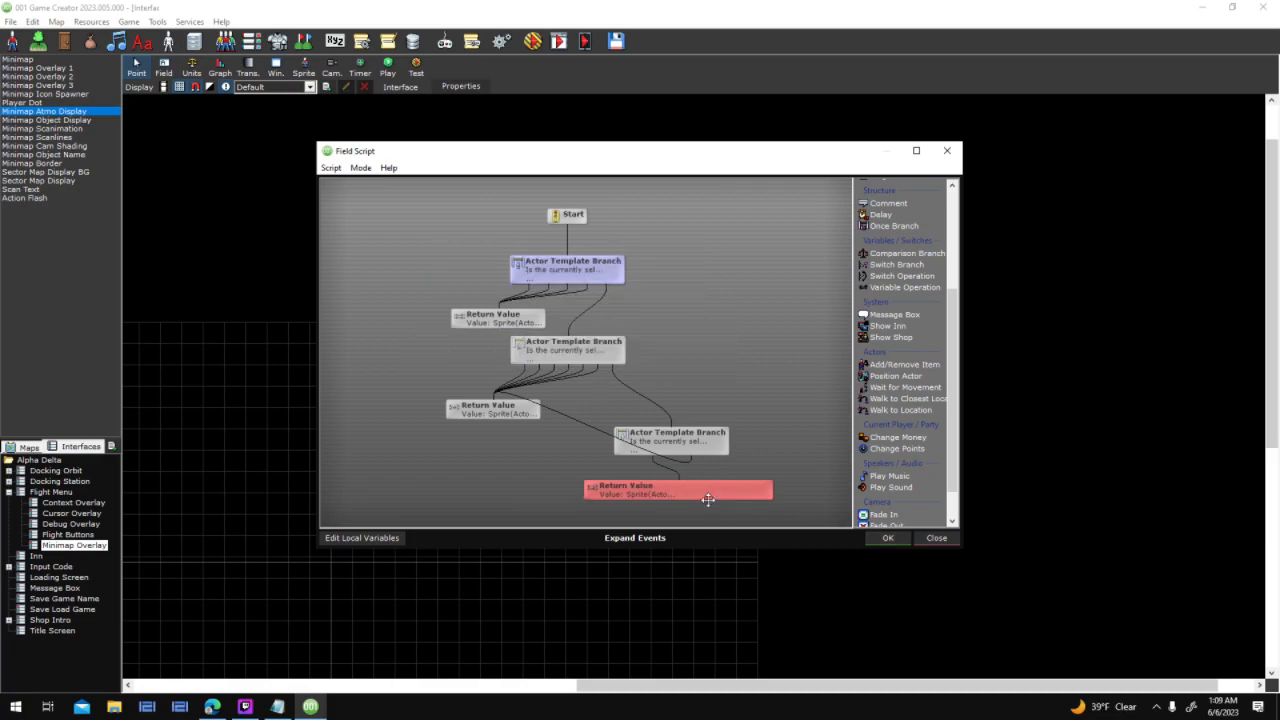
left_click(887, 538)
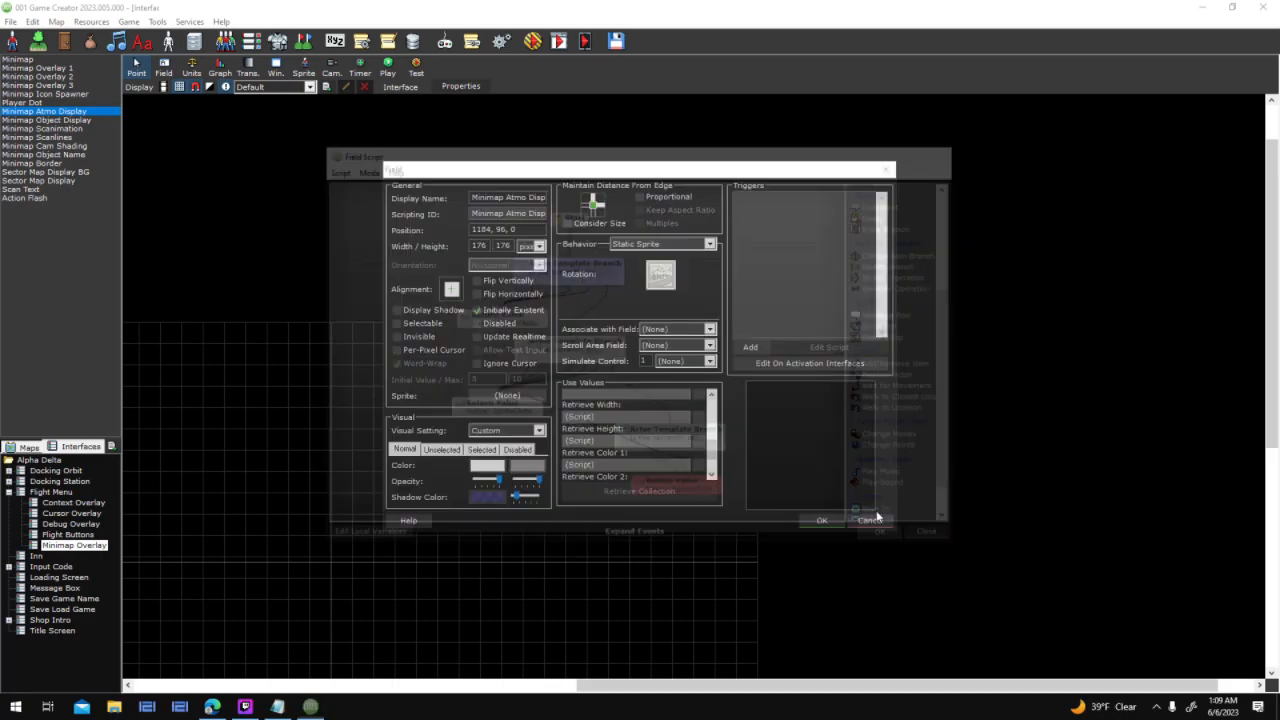
Remove Star from the templates of the Star branch in the Retrieve Height script, and save the script and field
left_click(697, 441)
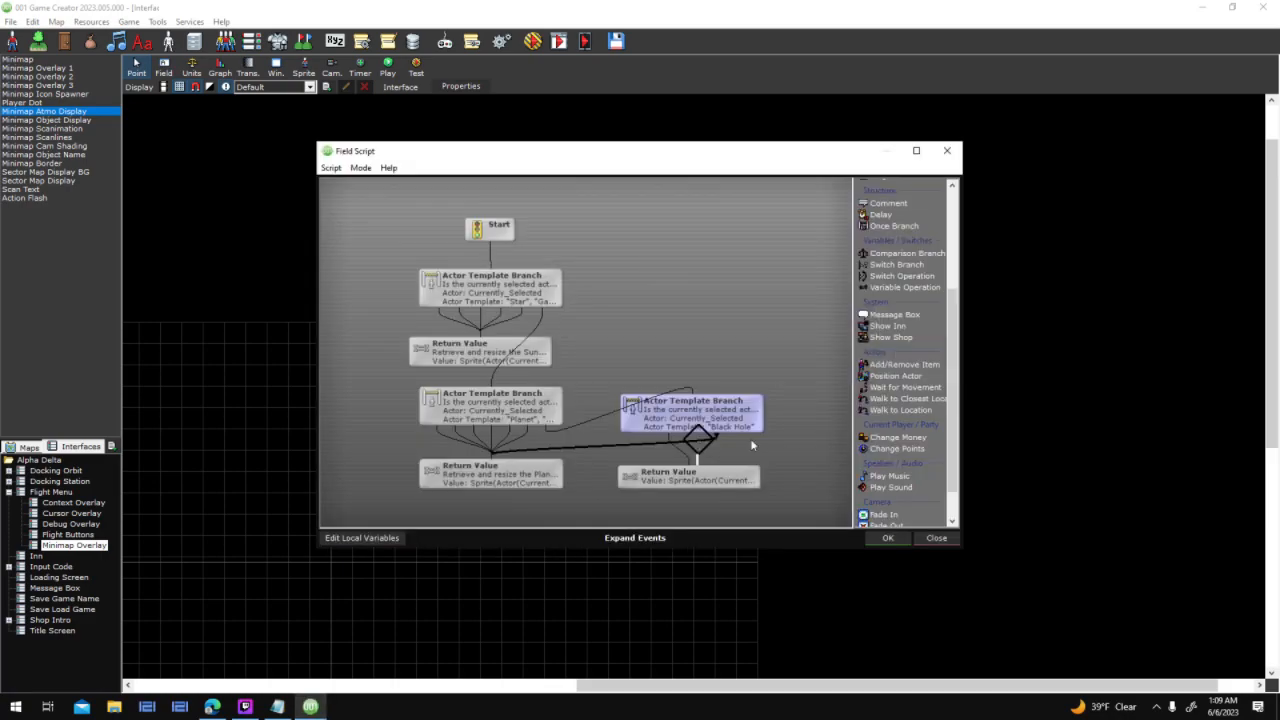
double_click(555, 303)
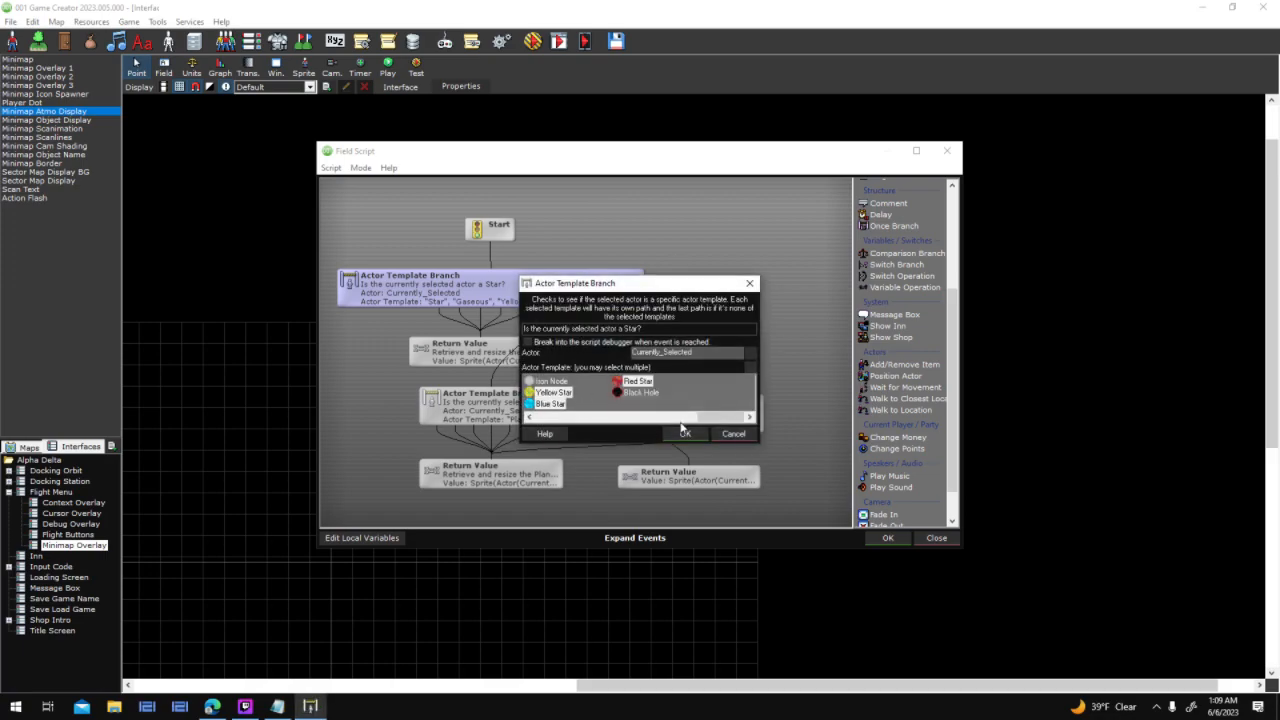
left_click_drag(708, 419, 586, 419)
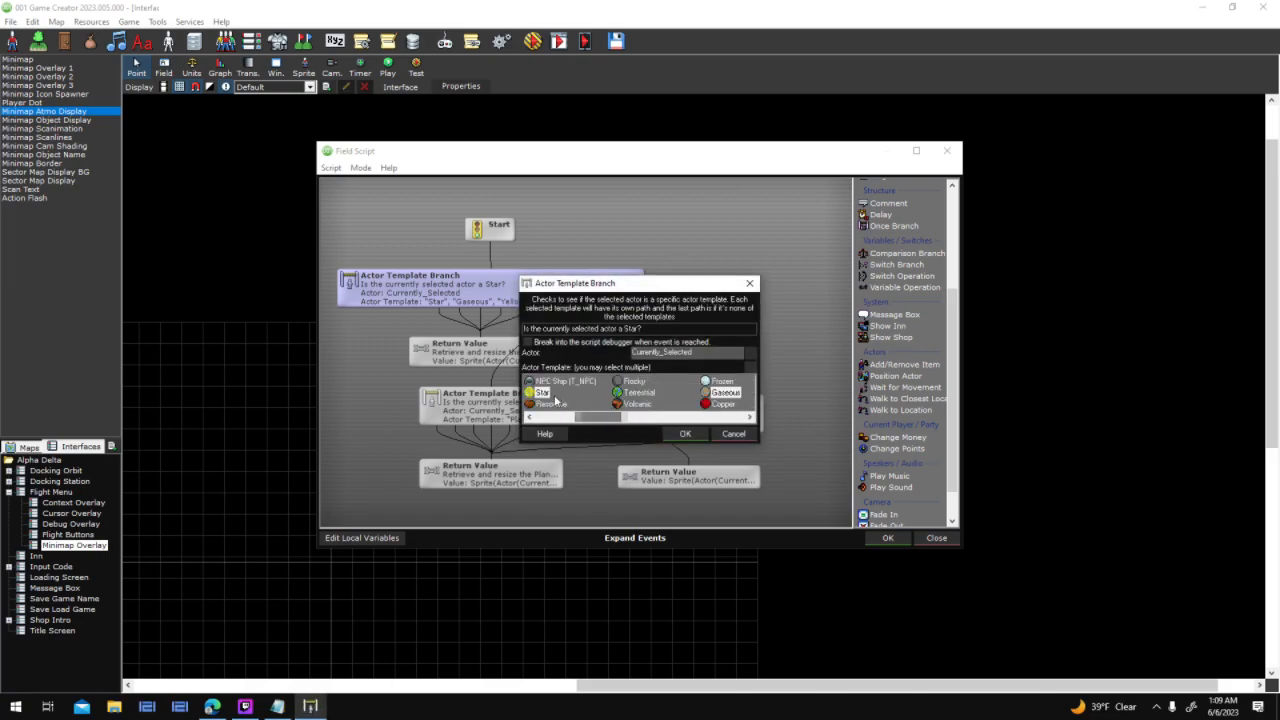
left_click(686, 433)
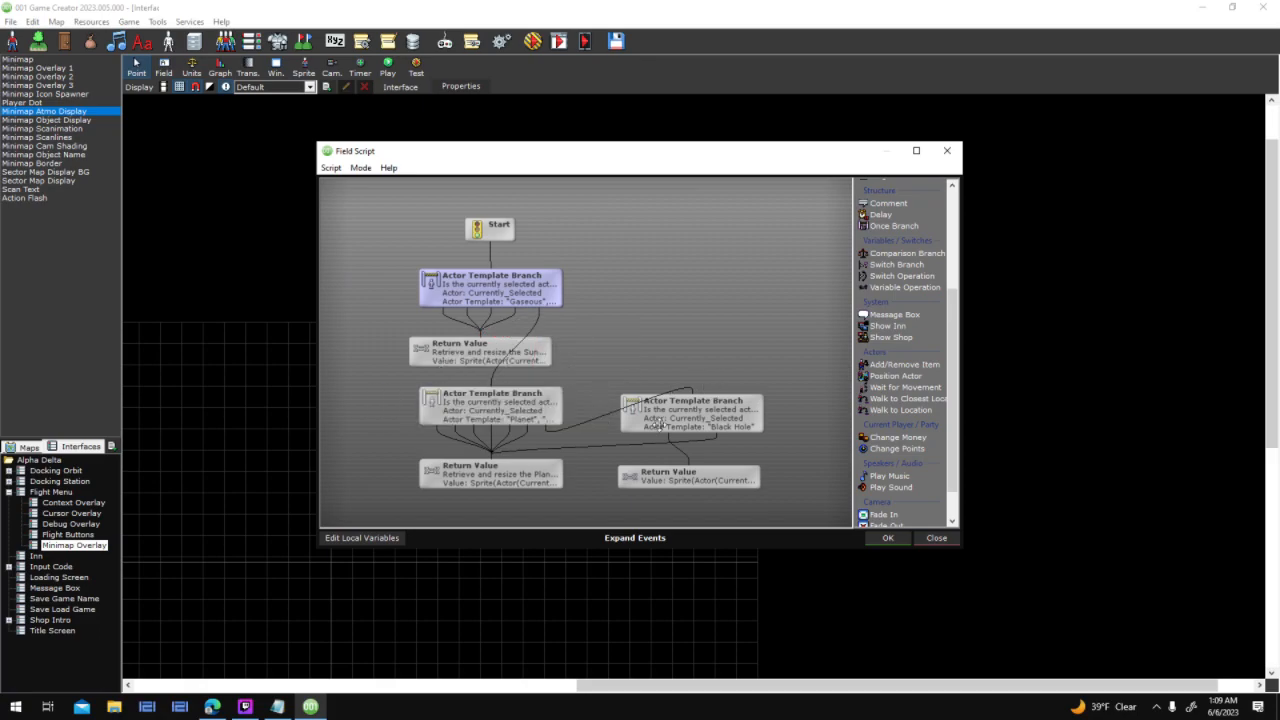
left_click(882, 539)
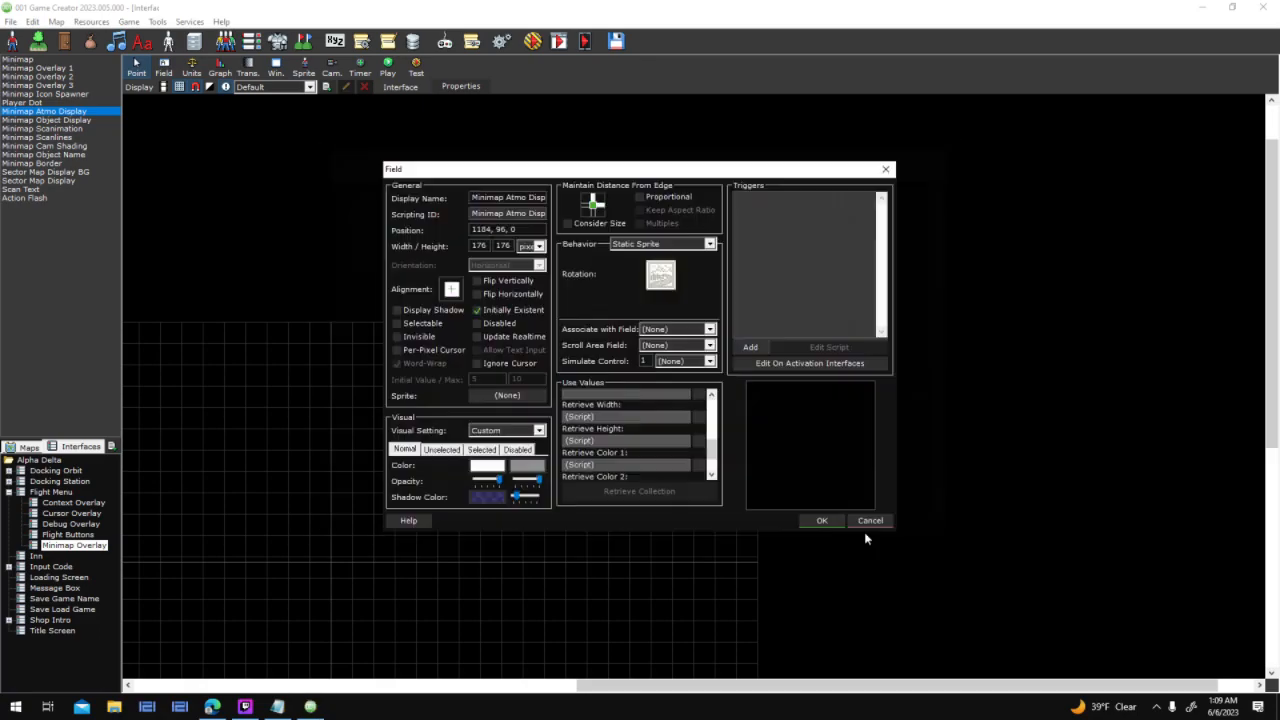
left_click(818, 526)
Save the interface, launch a test game, and select the green planet and the station to check their object cam displays
left_click(536, 42)
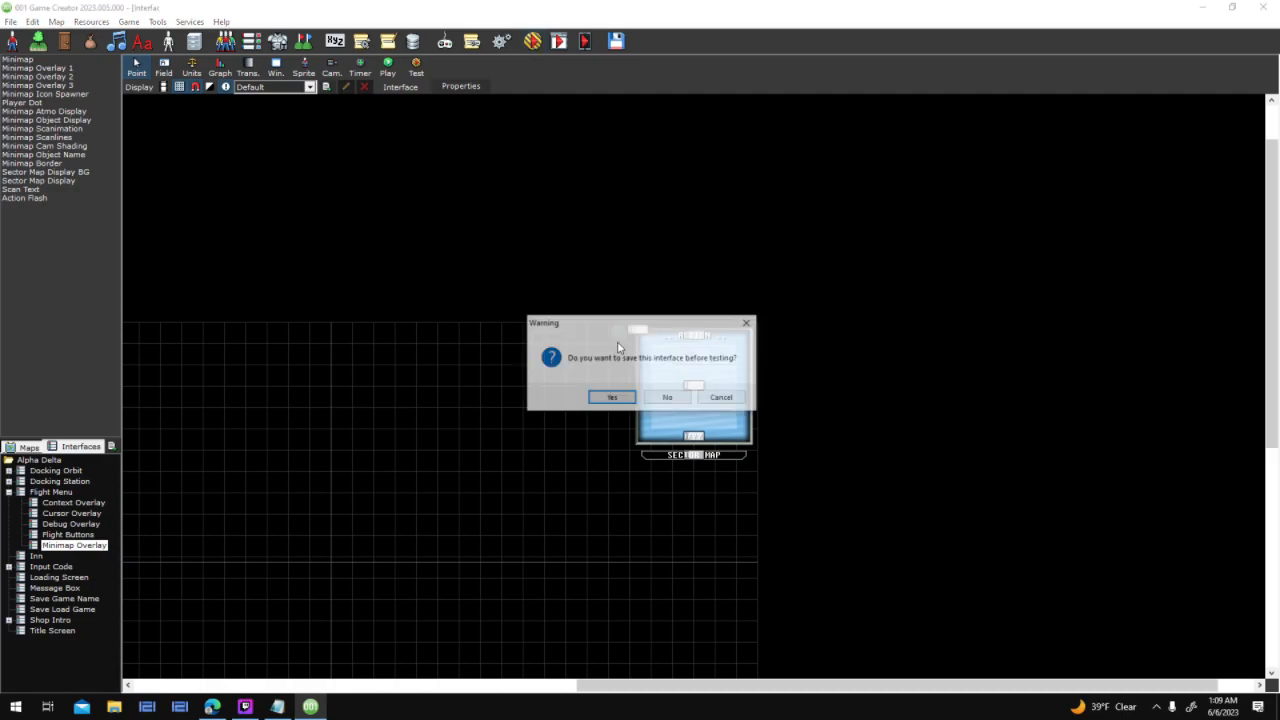
left_click(612, 397)
left_click(755, 449)
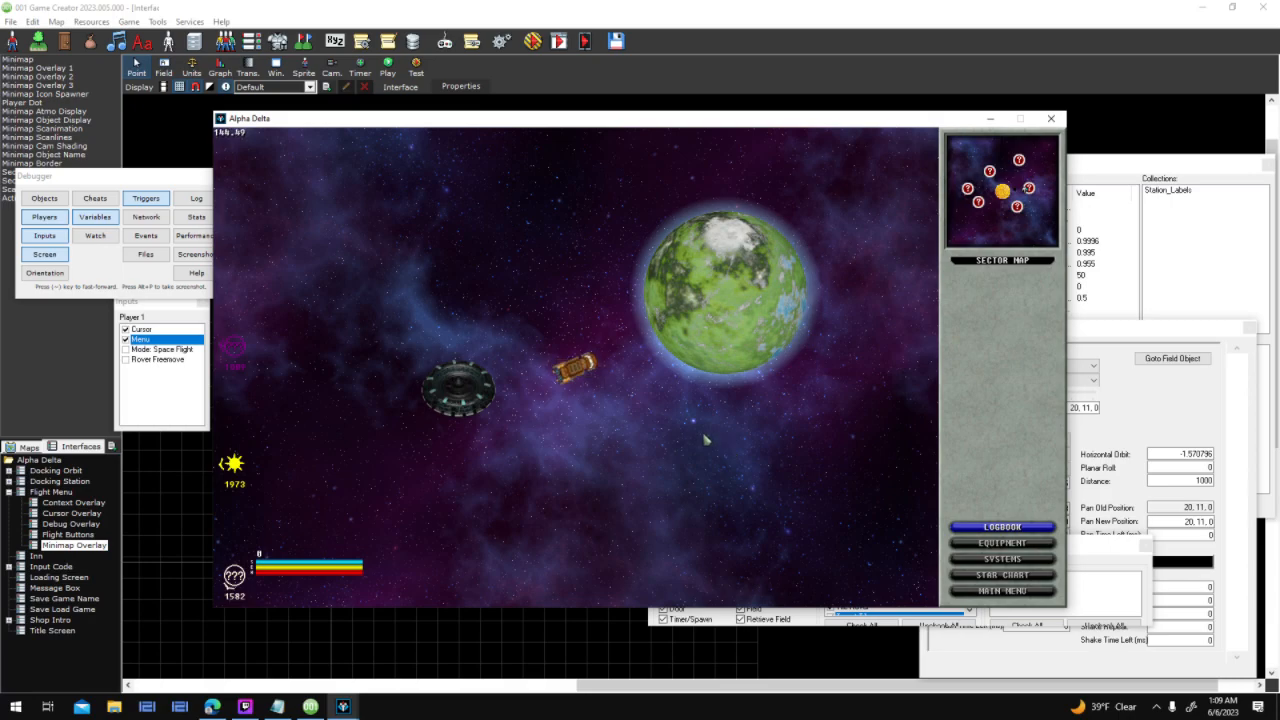
left_click(773, 290)
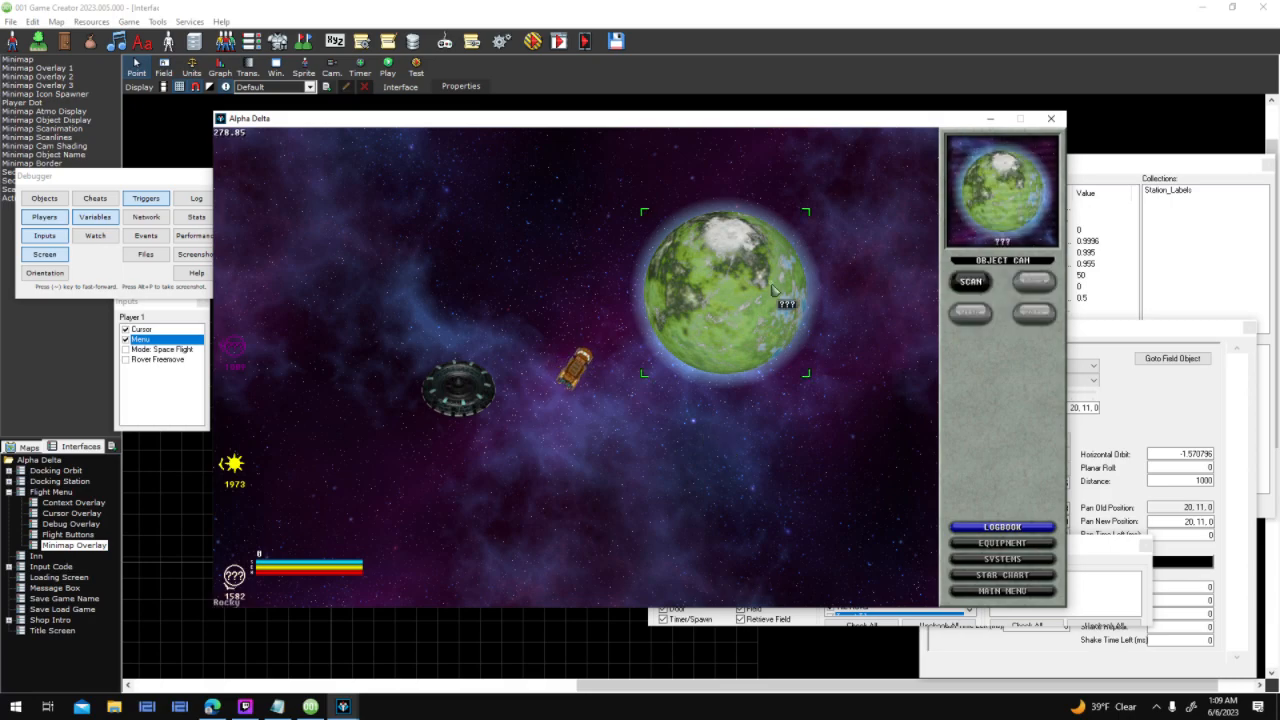
left_click(458, 385)
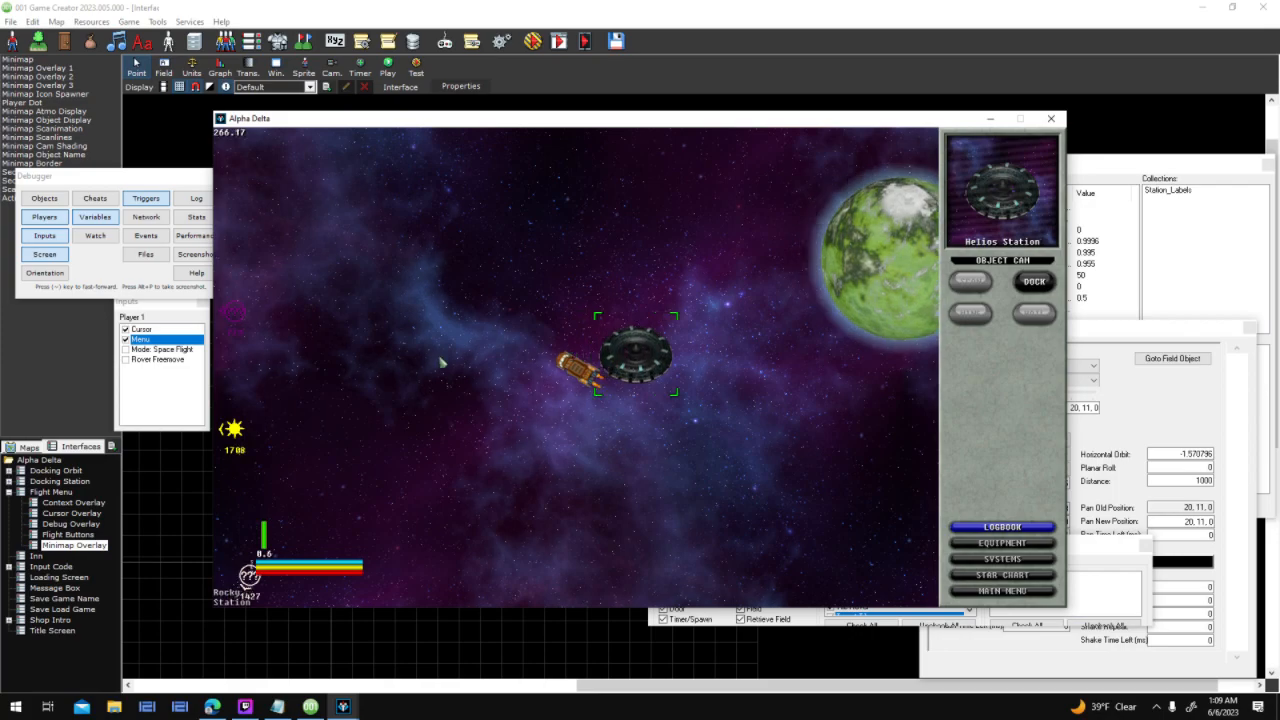
Select the black hole in the test game and execute the Minimap Atmo Display script nodes in the debugger
left_click(272, 332)
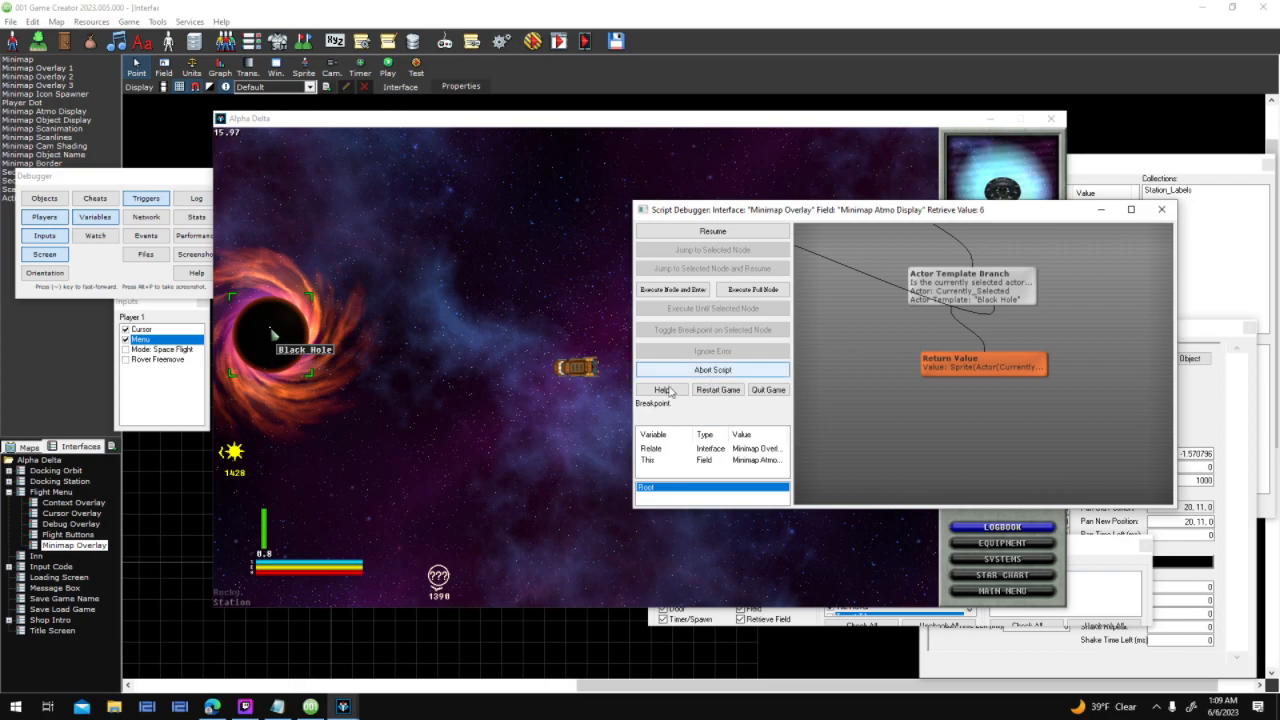
left_click(676, 290)
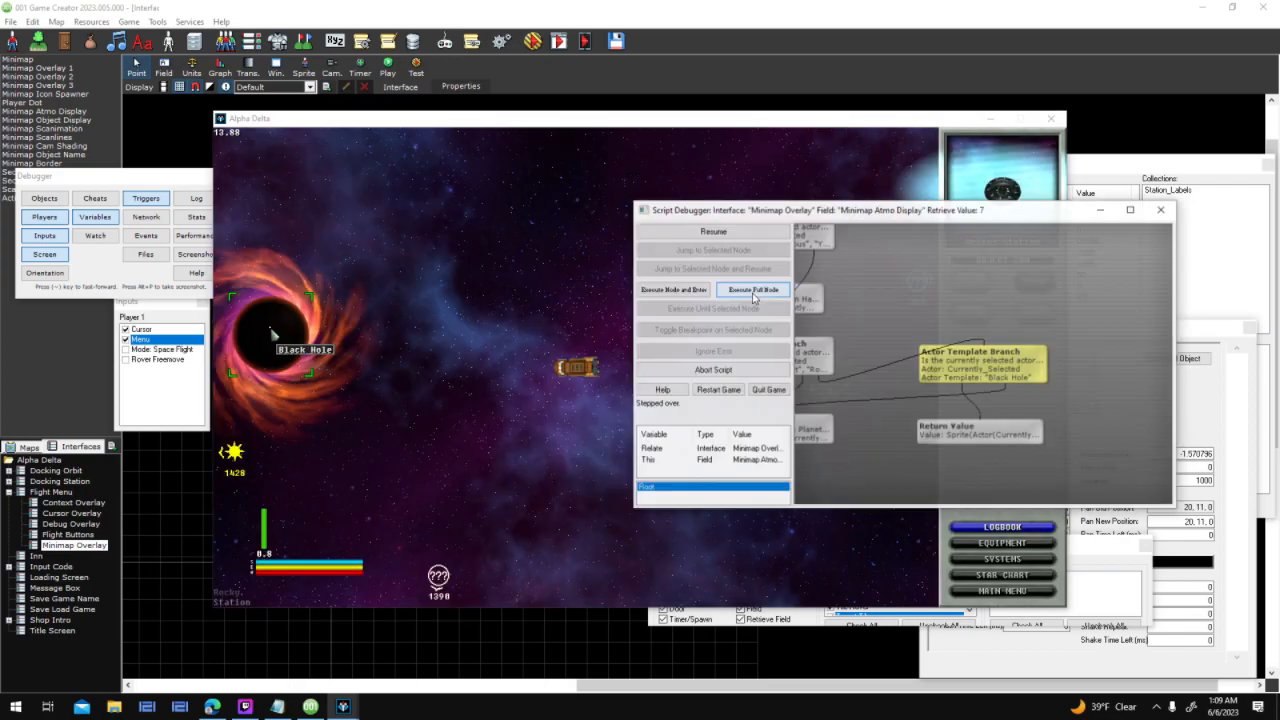
left_click(754, 291)
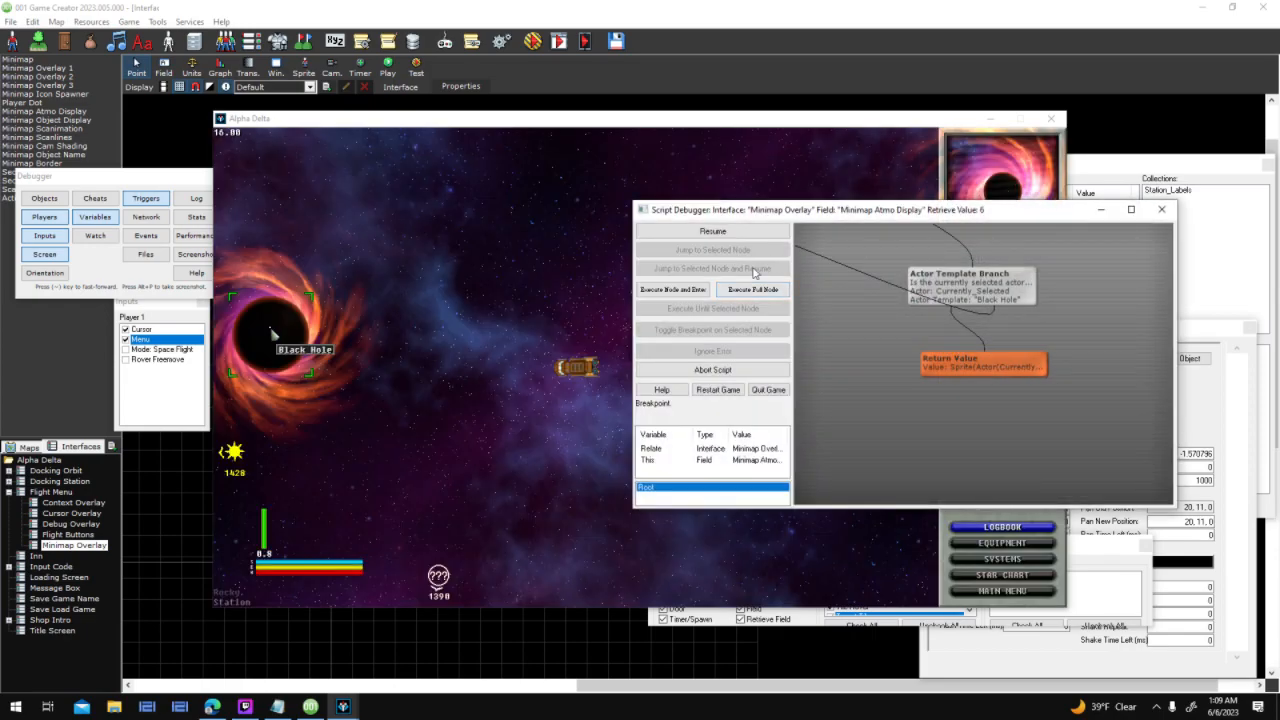
left_click(750, 293)
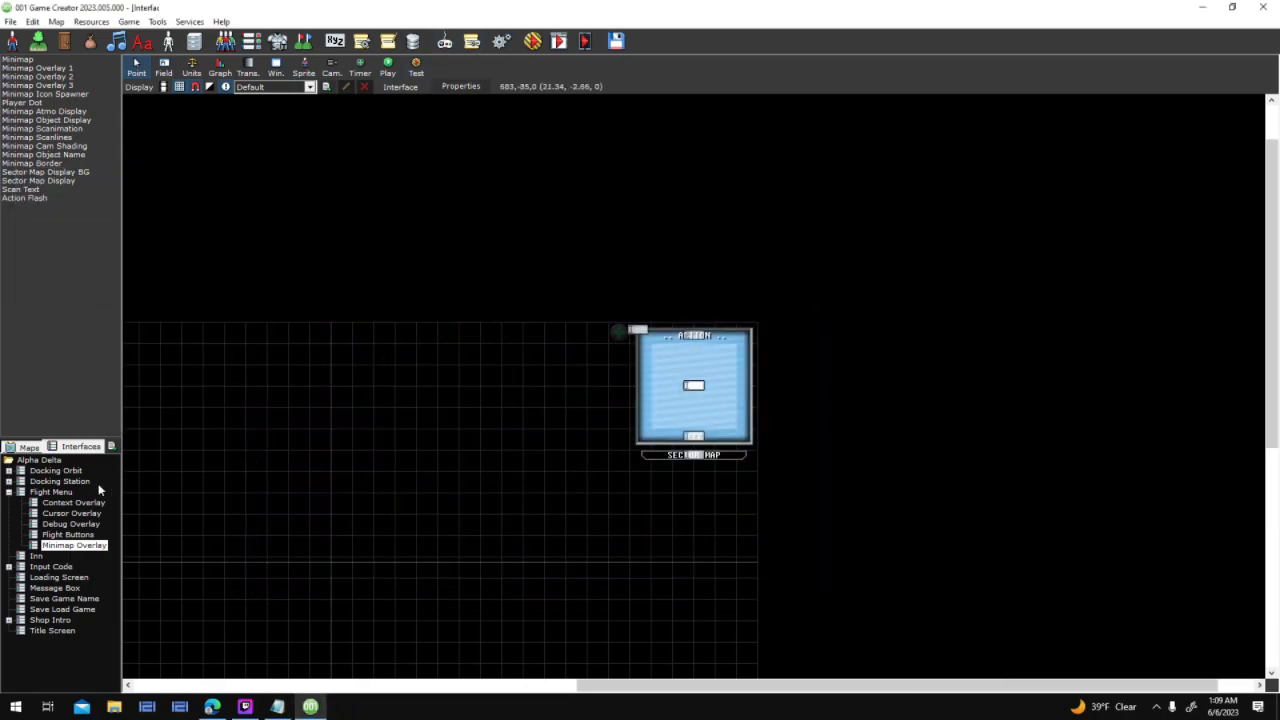
Remove the debugger breakpoint from the Black Hole return value in Minimap Atmo Display's Retrieve Width script, and save the script and field
left_click(97, 110)
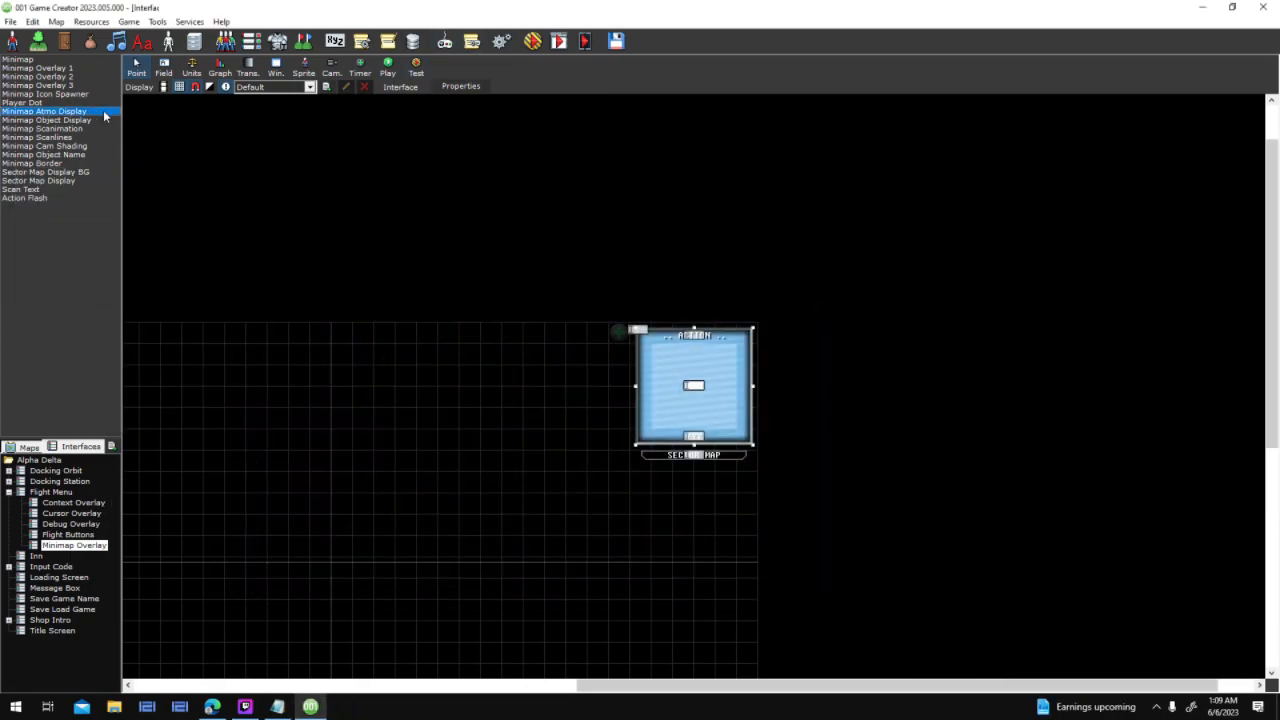
left_click_drag(710, 402, 707, 435)
left_click(700, 416)
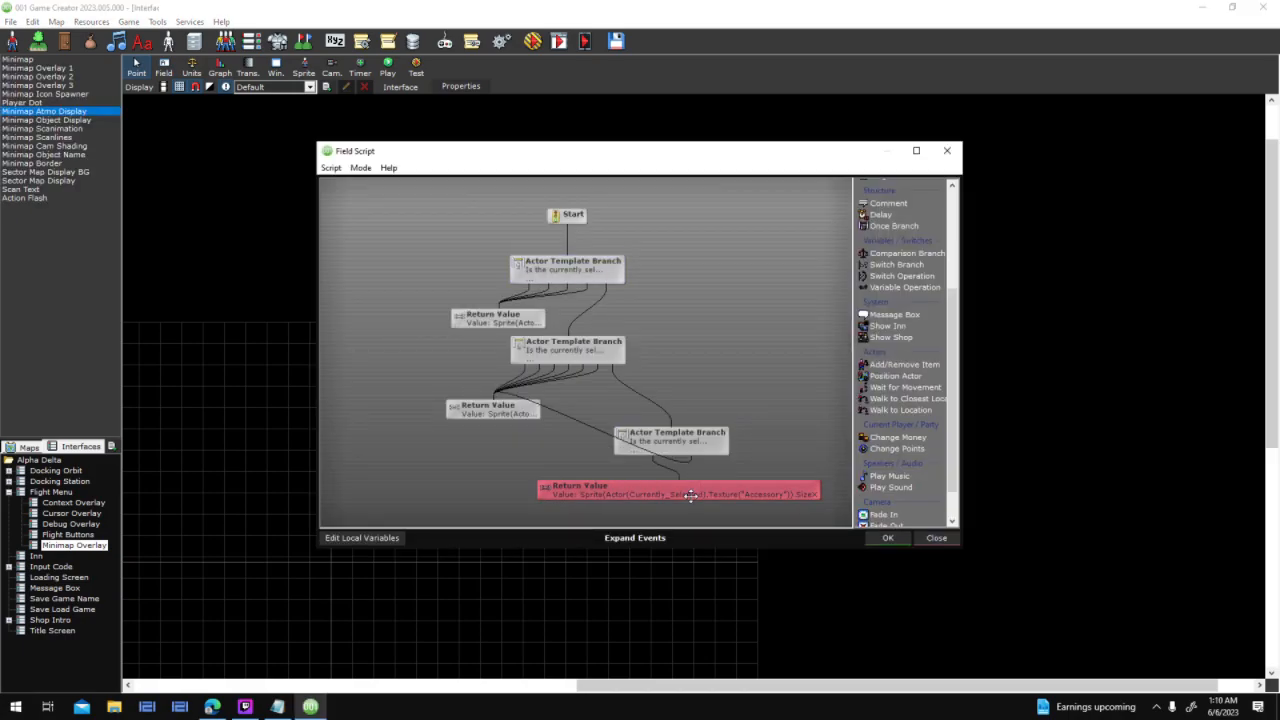
double_click(690, 493)
left_click(679, 397)
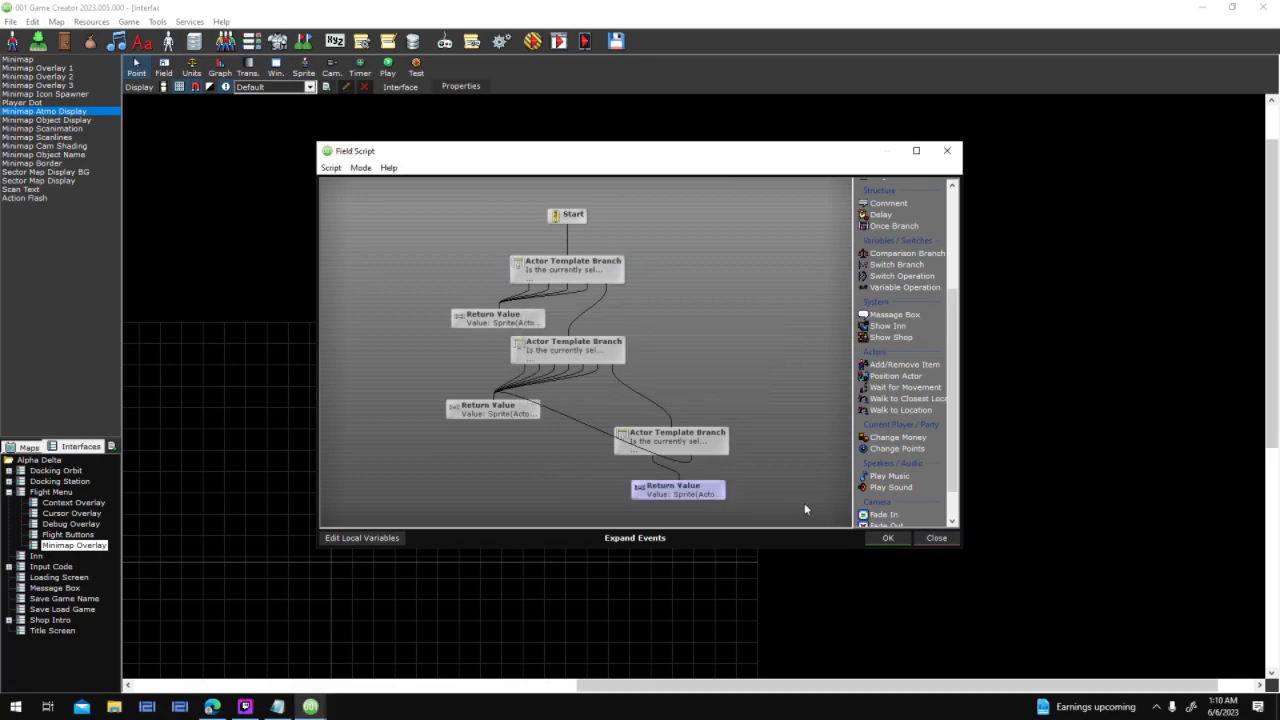
left_click(889, 539)
left_click(800, 520)
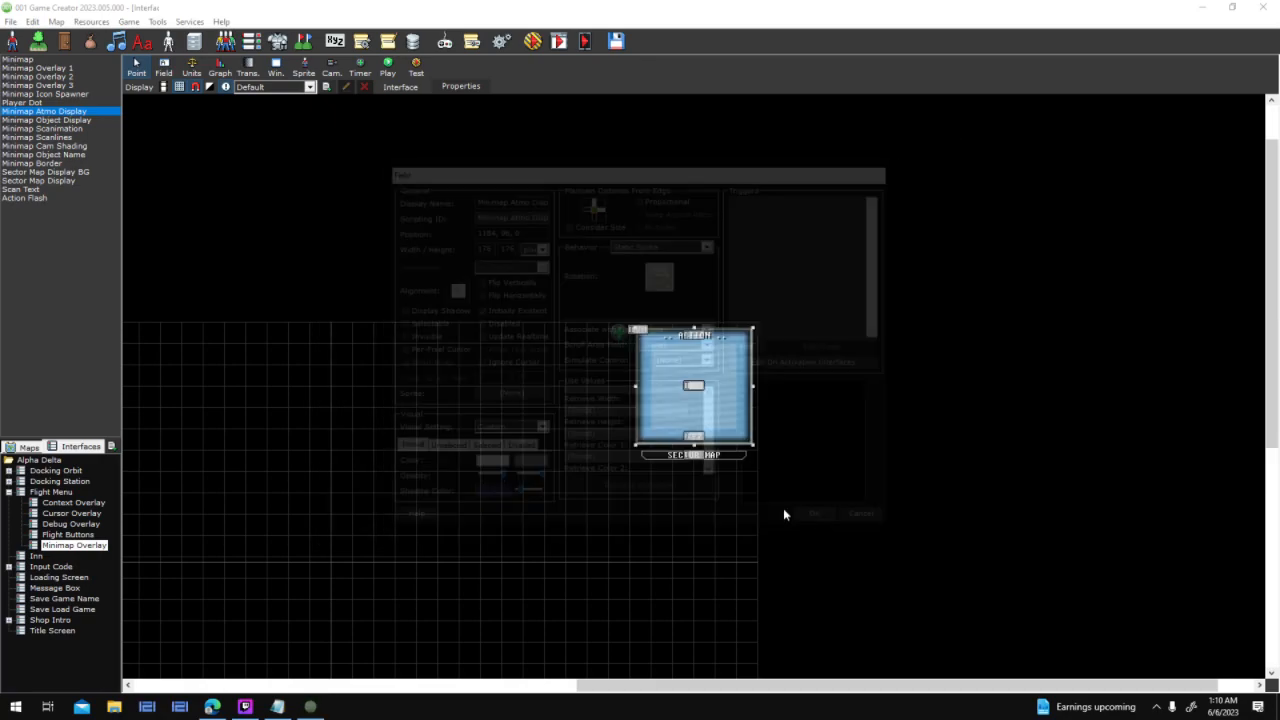
Save the interface, launch a test game, select the black hole to check its object cam display, and close the game
left_click(527, 39)
left_click(614, 397)
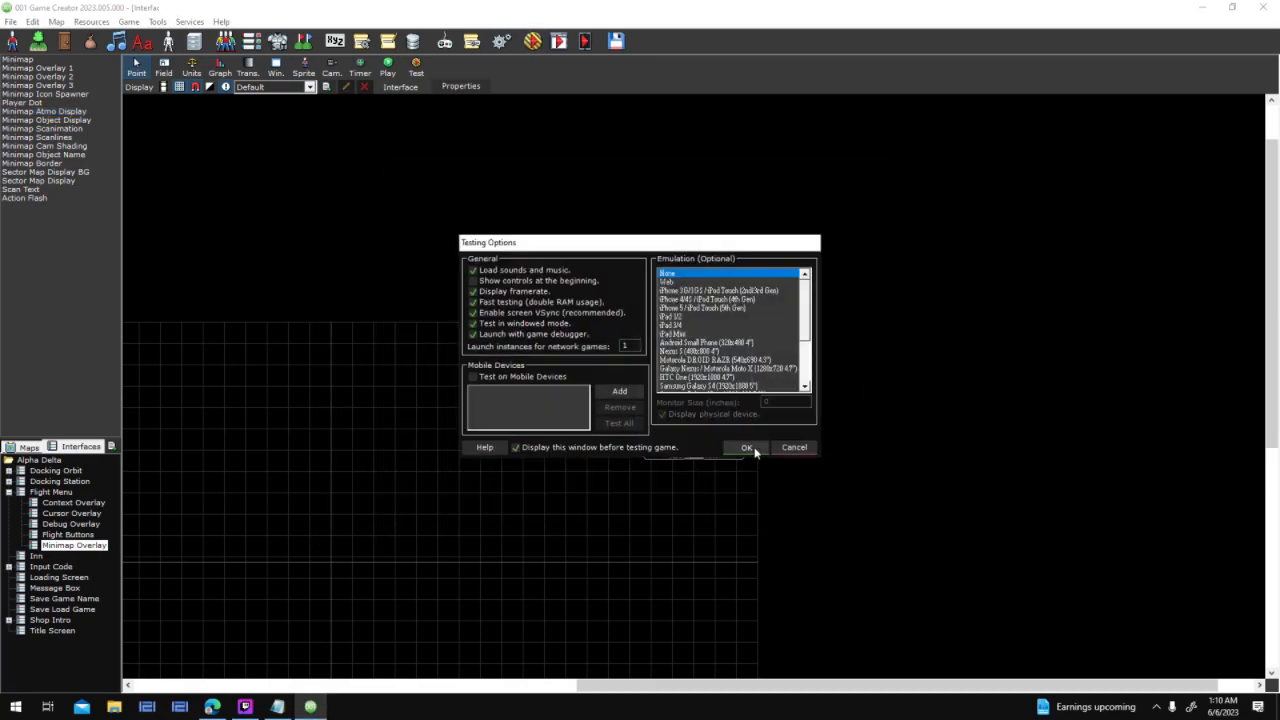
left_click(747, 448)
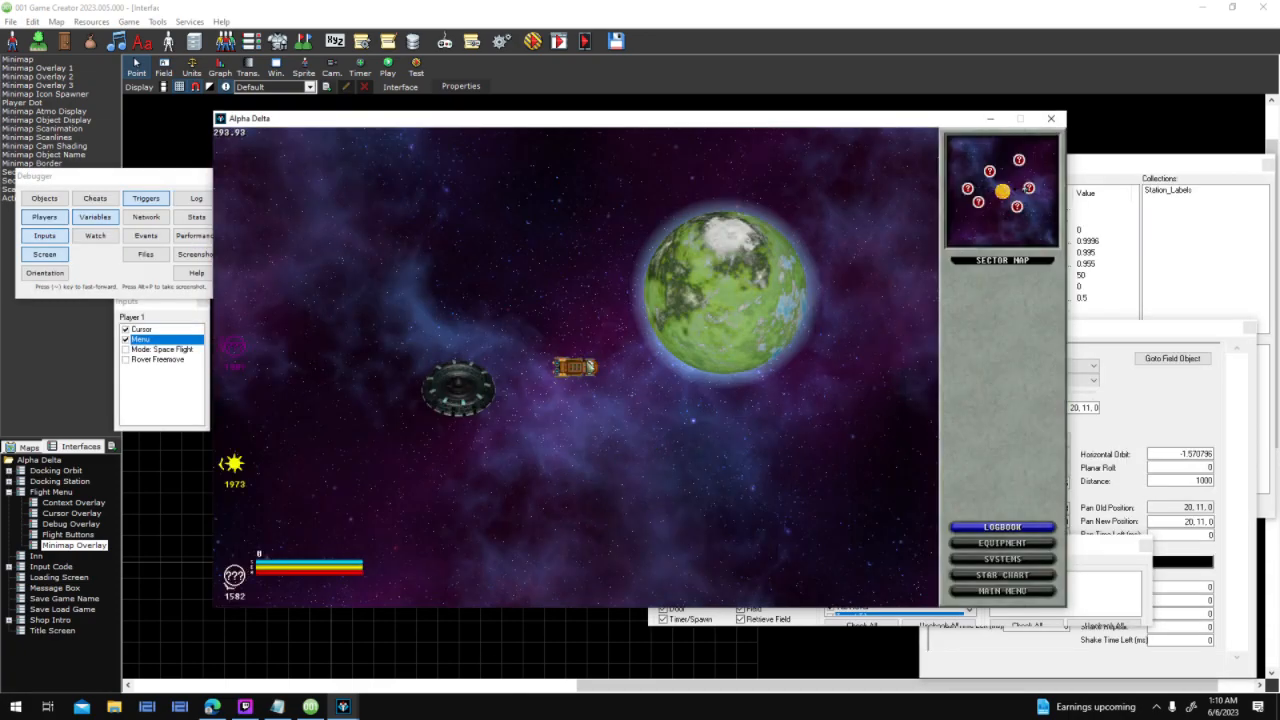
key("Left")
key("Up")
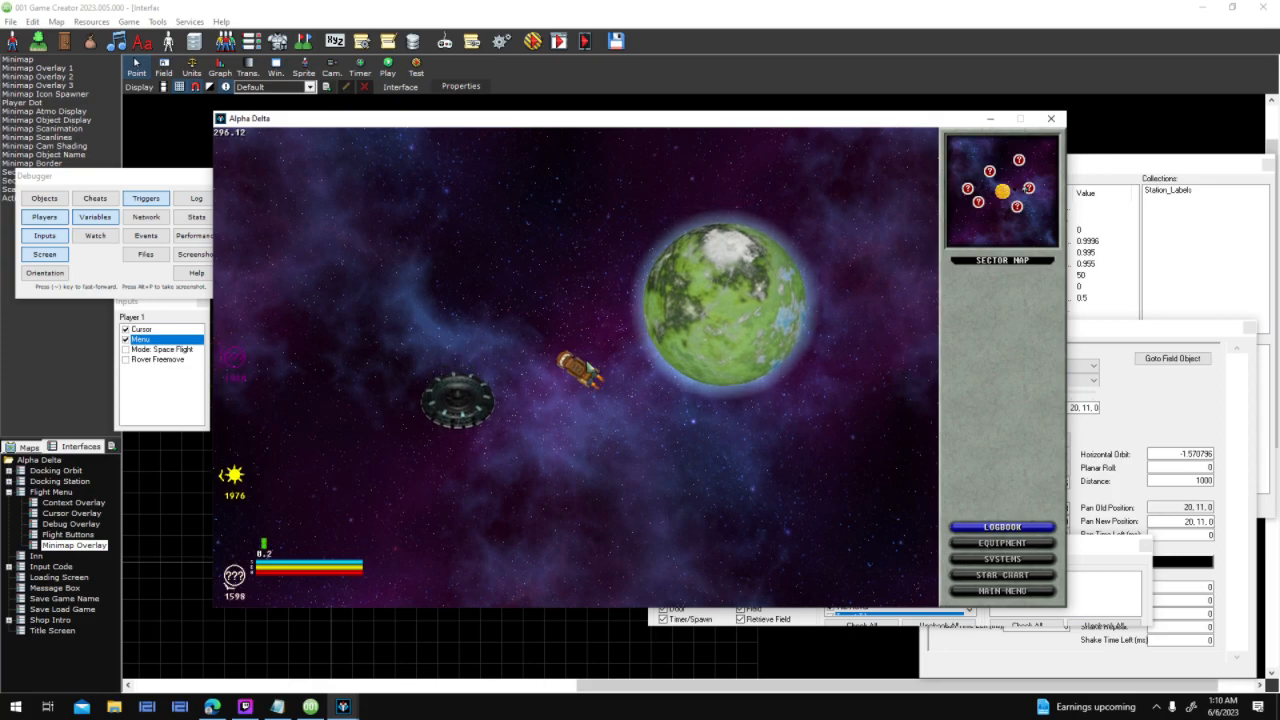
key("Up")
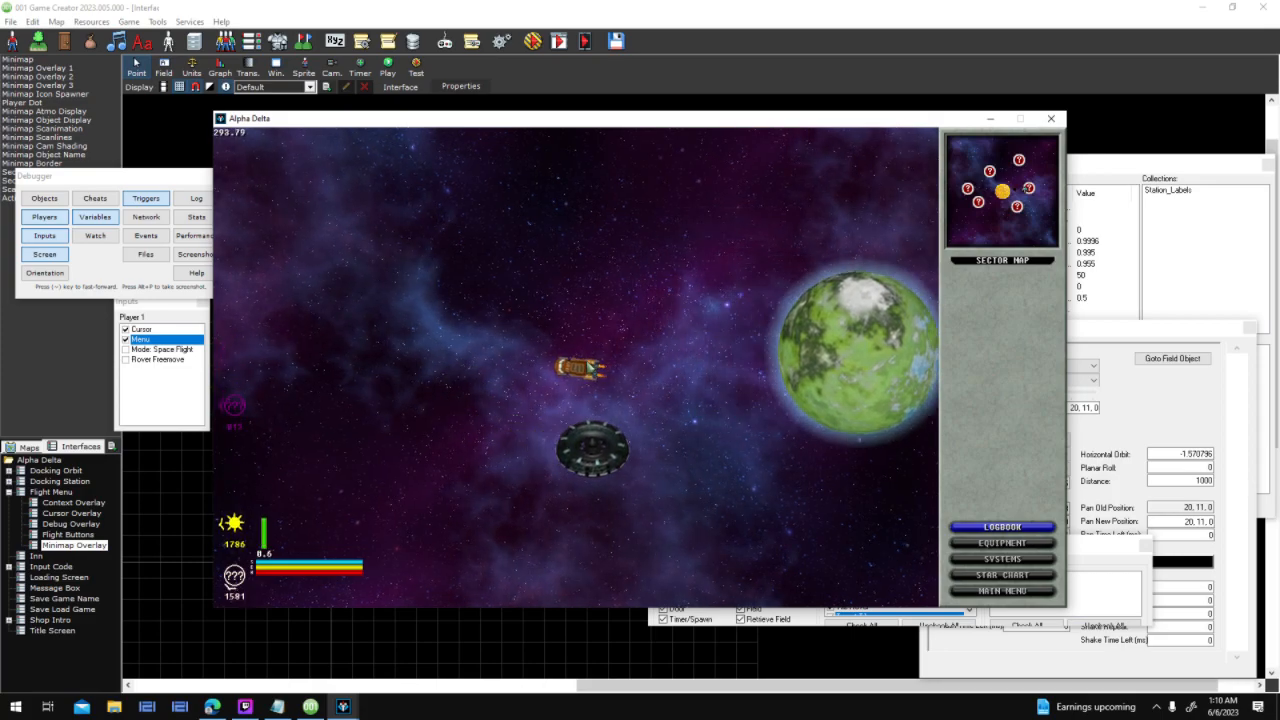
left_click(290, 404)
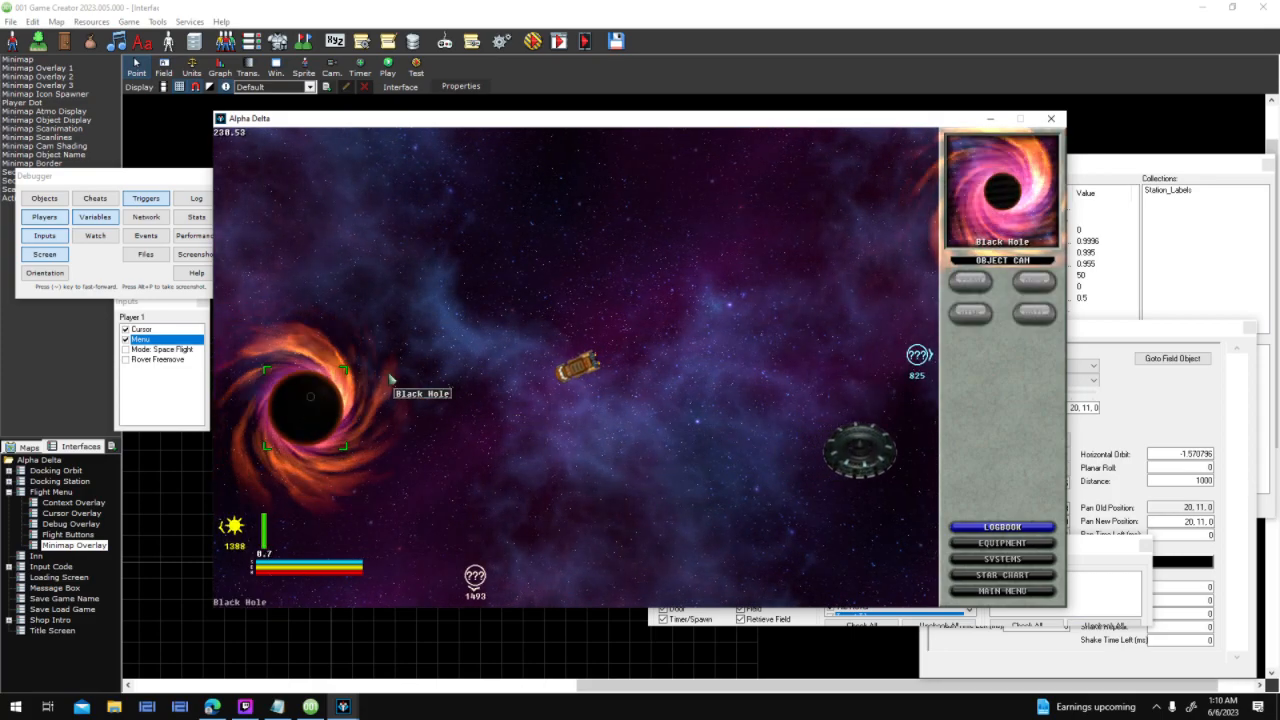
left_click(1052, 119)
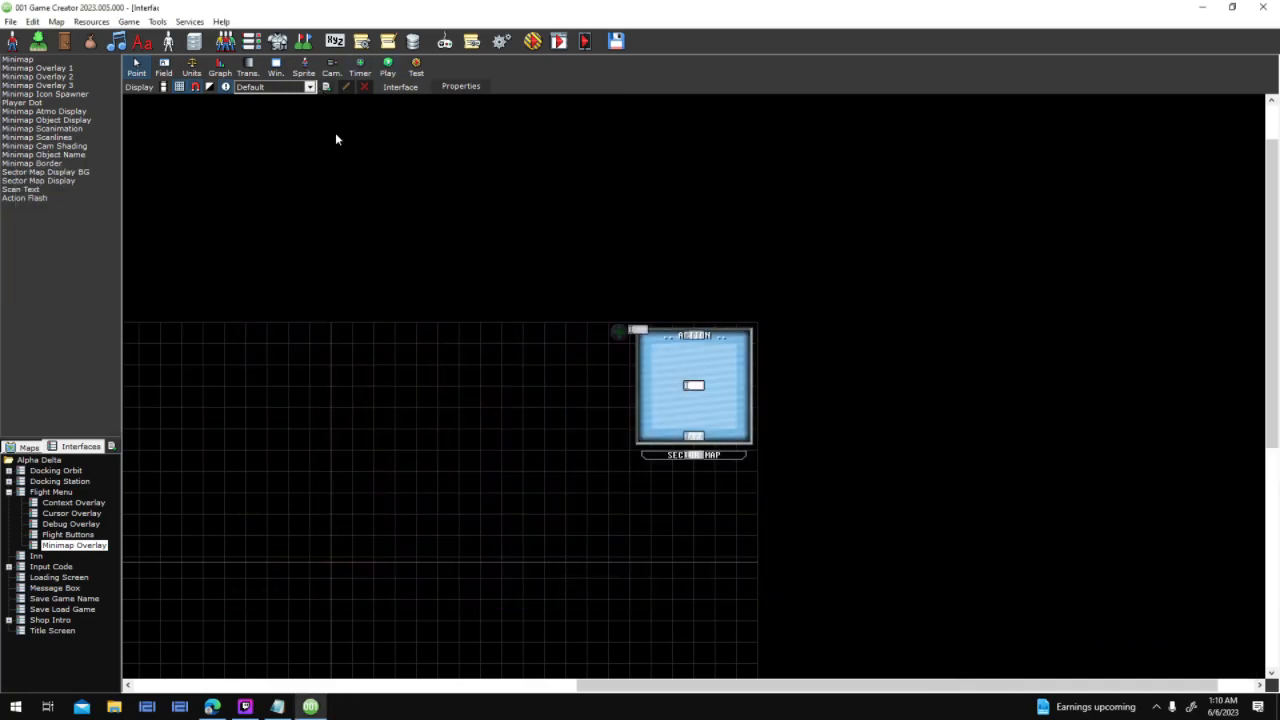
Add a scaling multiplier to the Black Hole return value in Minimap Atmo Display's Retrieve Width script, and save the script
left_click(70, 111)
double_click(654, 359)
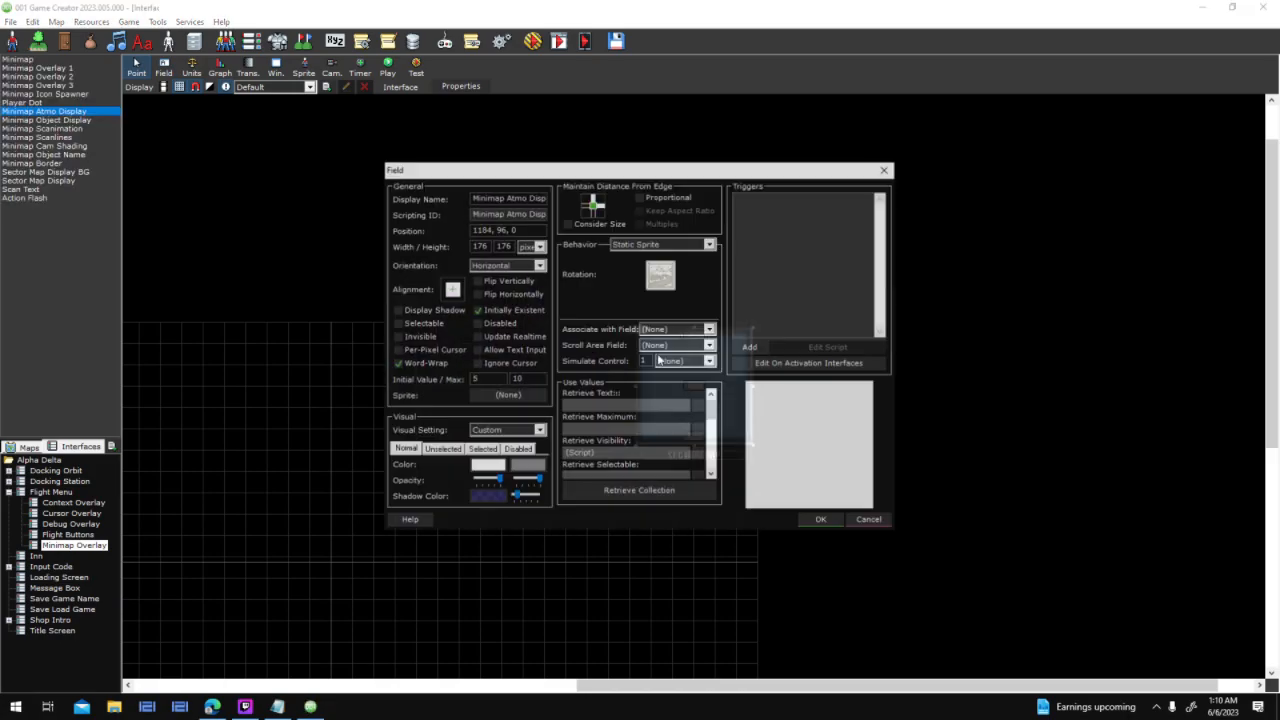
left_click_drag(713, 416, 715, 458)
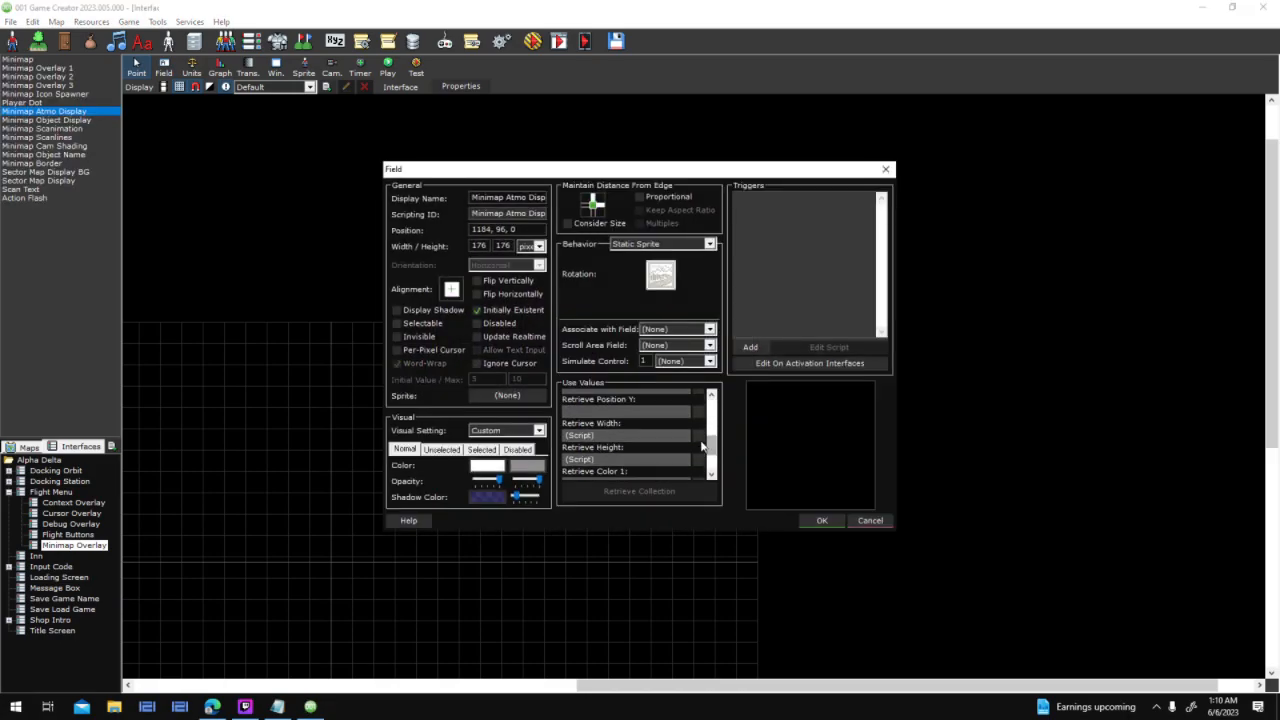
left_click(660, 436)
double_click(708, 485)
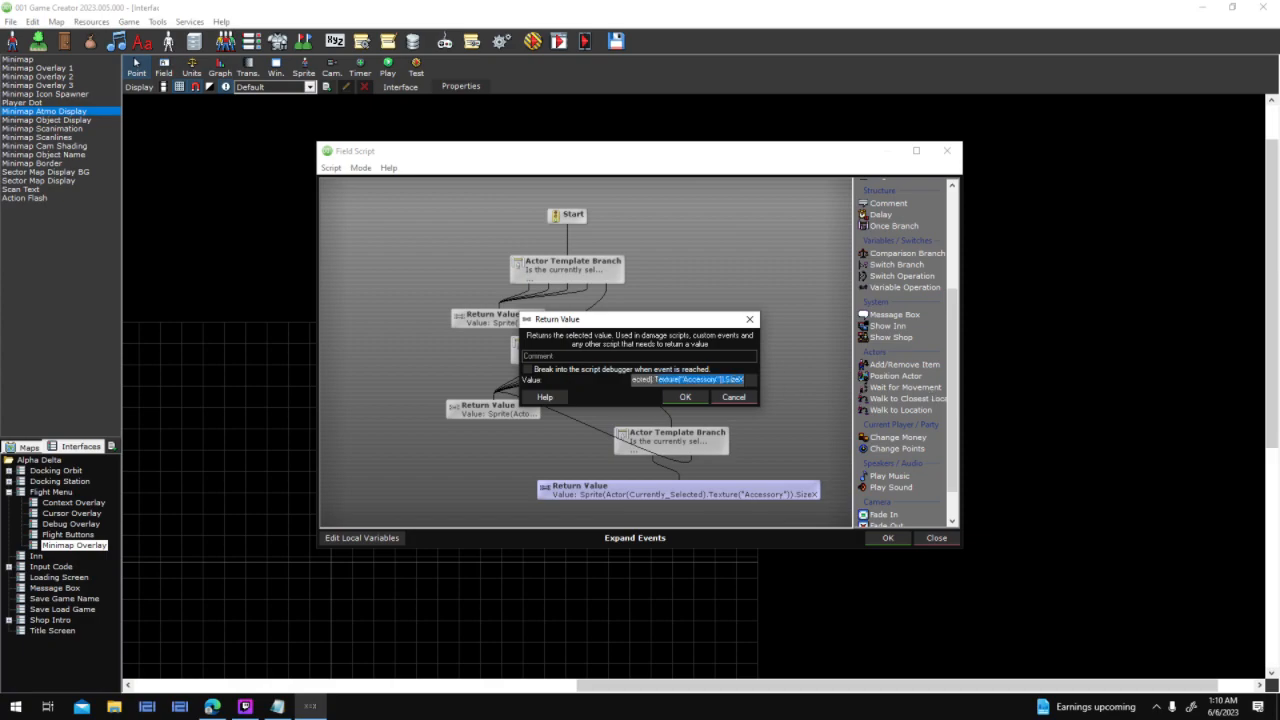
type("*2")
key("Return")
left_click(887, 538)
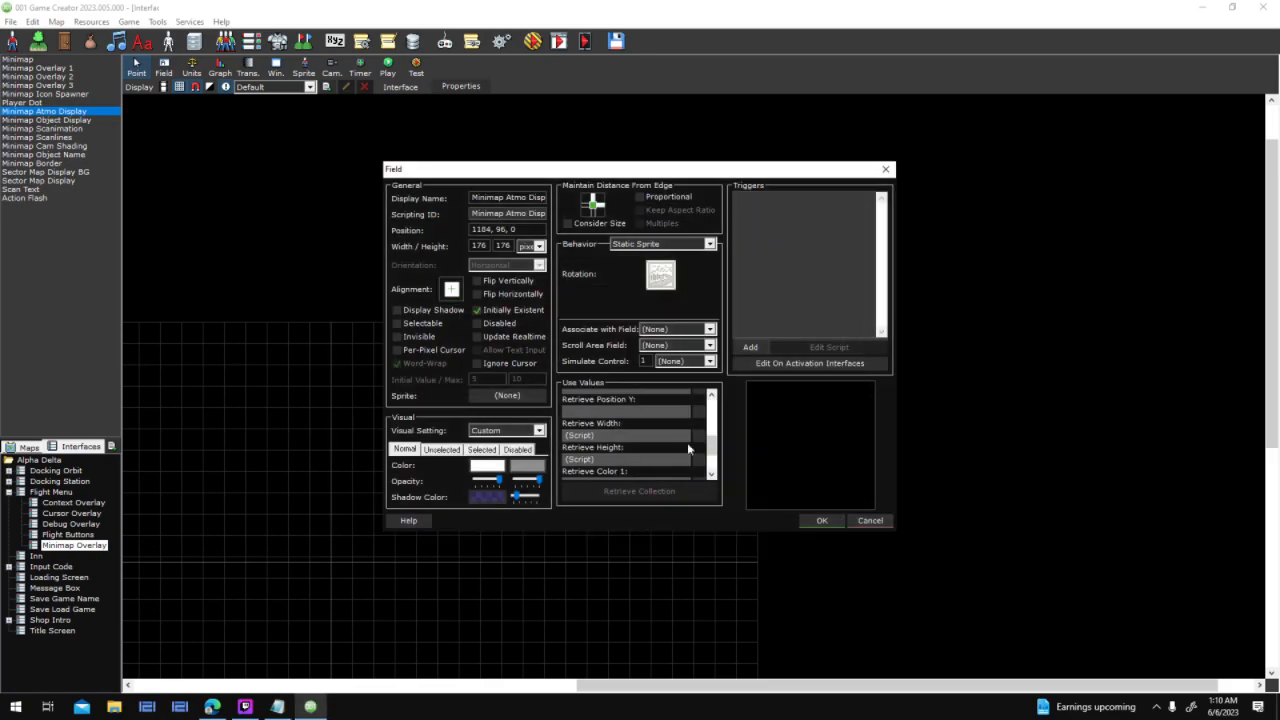
Multiply the Black Hole return value in the Retrieve Height script by 0.45, and save the script and field
left_click(697, 462)
double_click(737, 472)
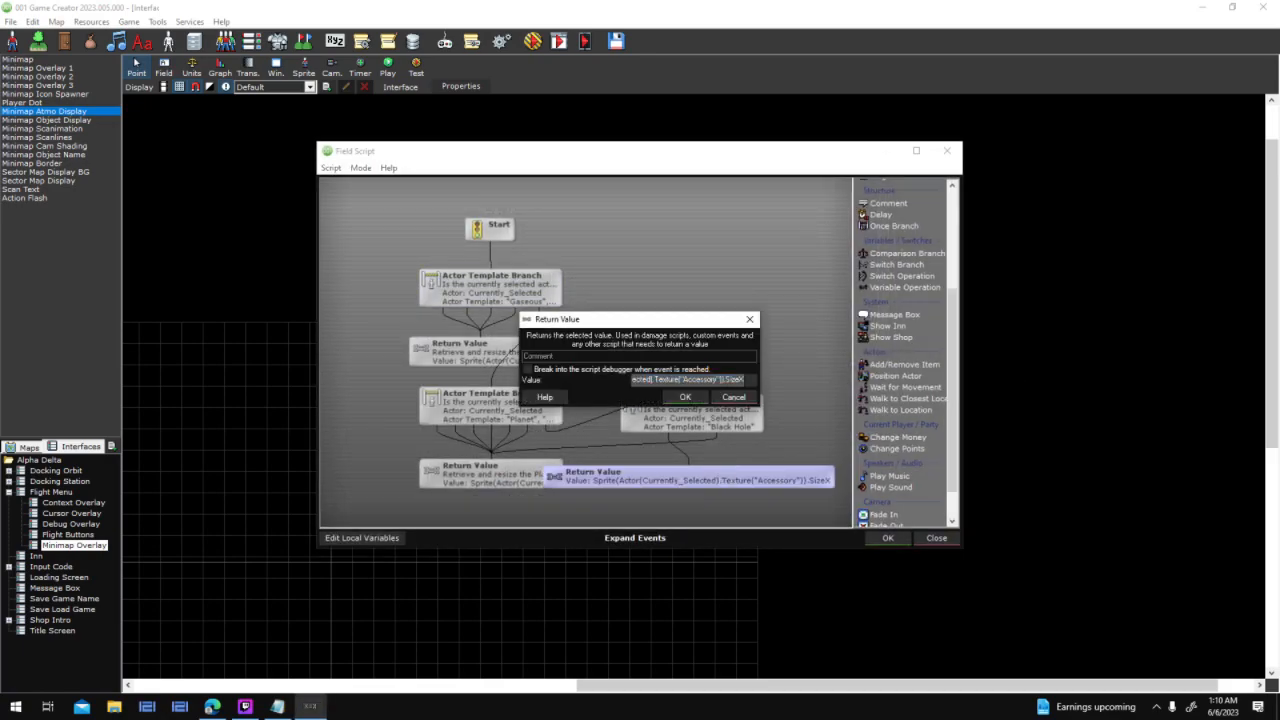
key("End")
type("0/")
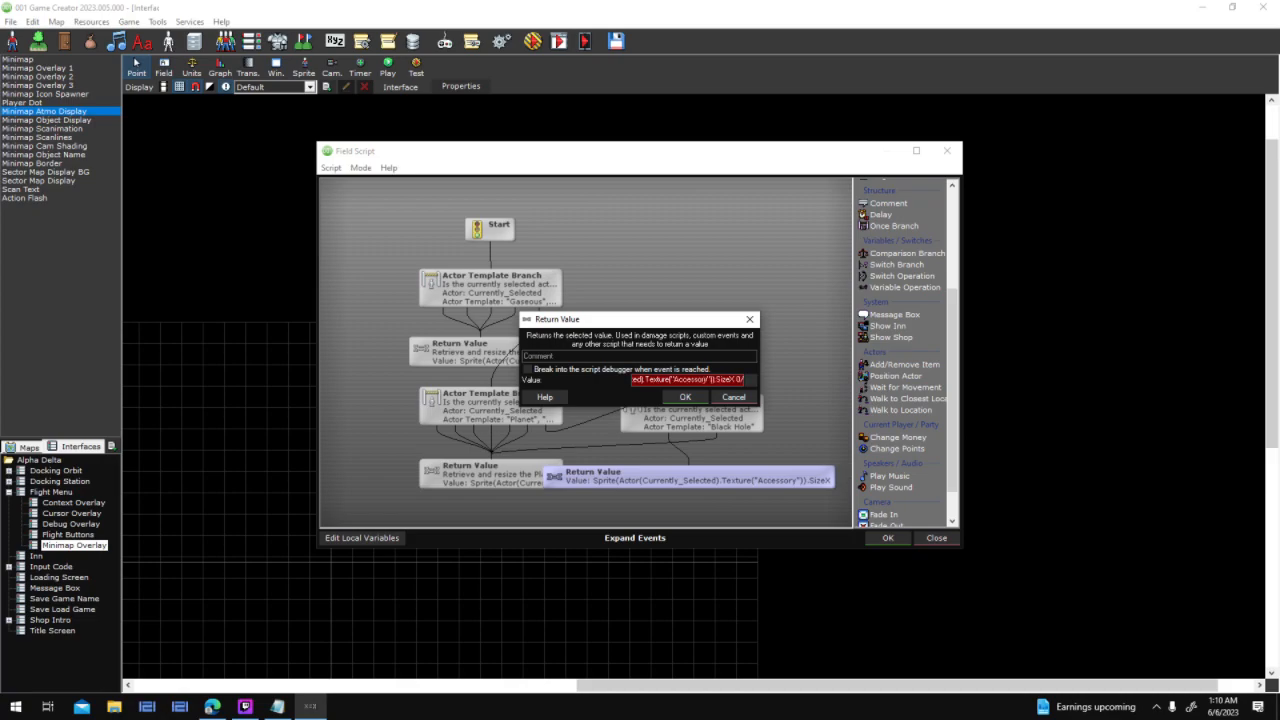
key("Return")
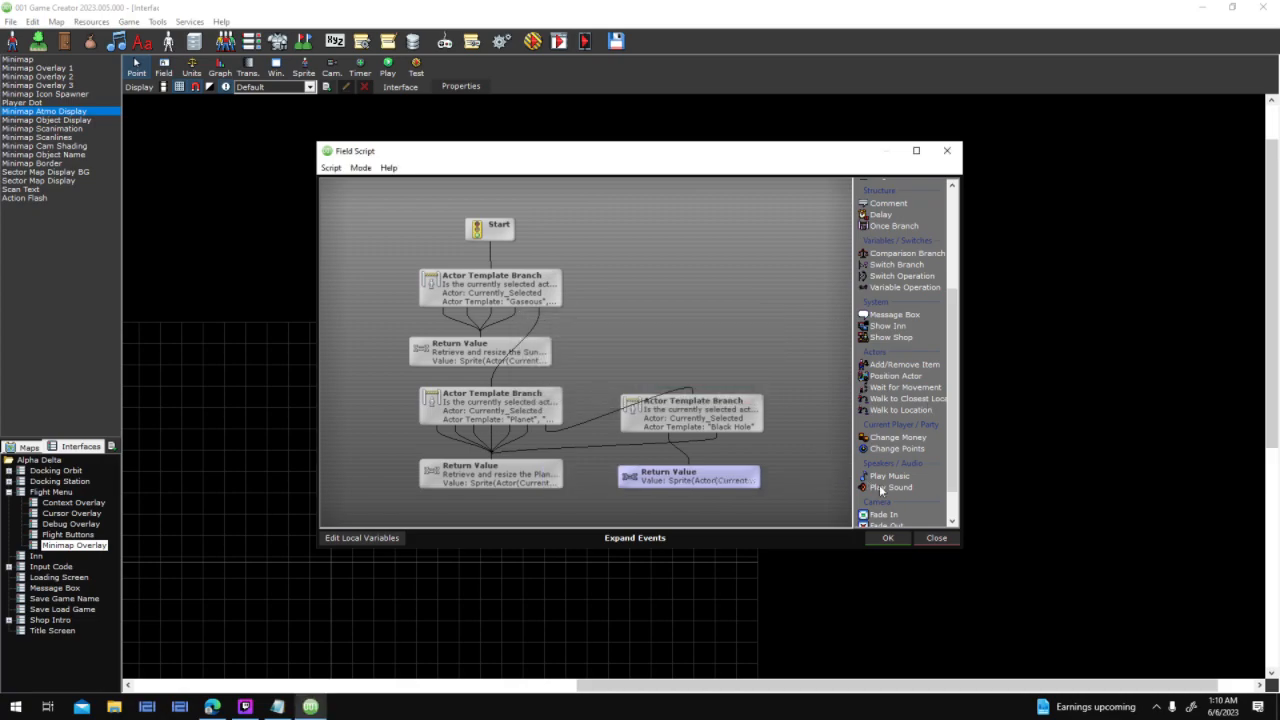
left_click(888, 540)
left_click(826, 520)
Save the interface, start a new game in a test run, and select the station and the green planet while flying toward the black hole
left_click(534, 44)
left_click(628, 397)
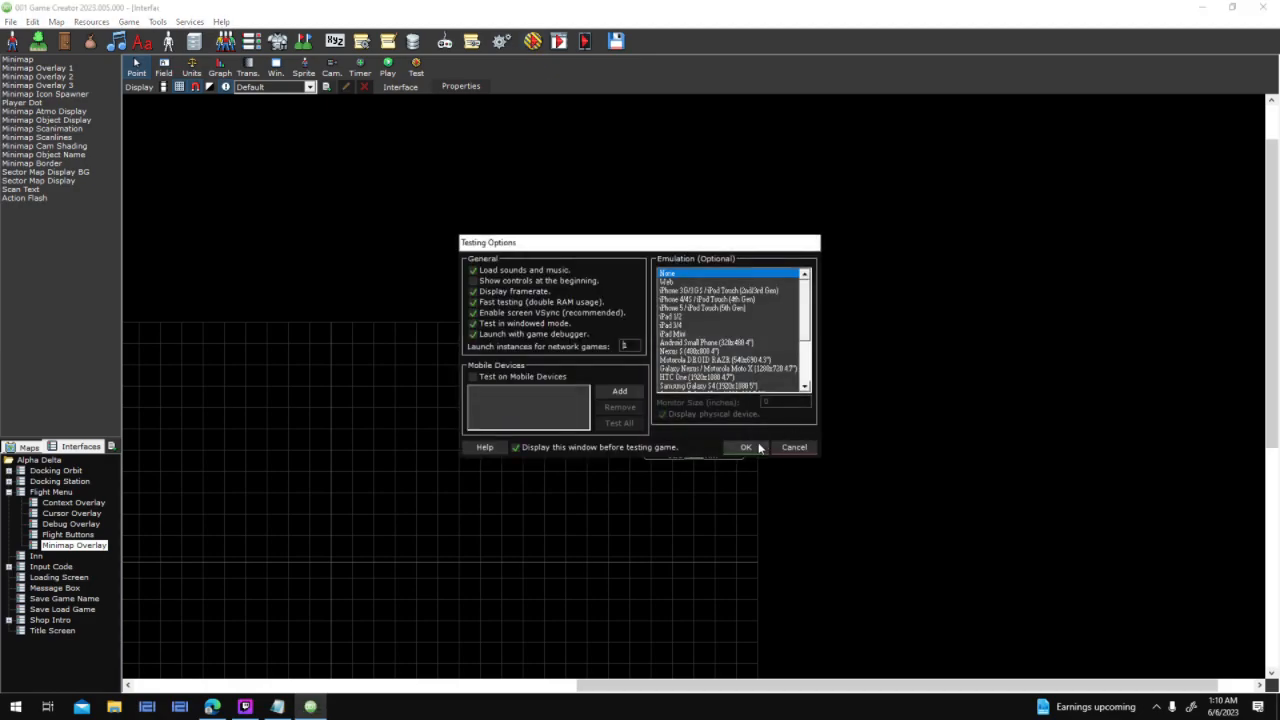
left_click(755, 446)
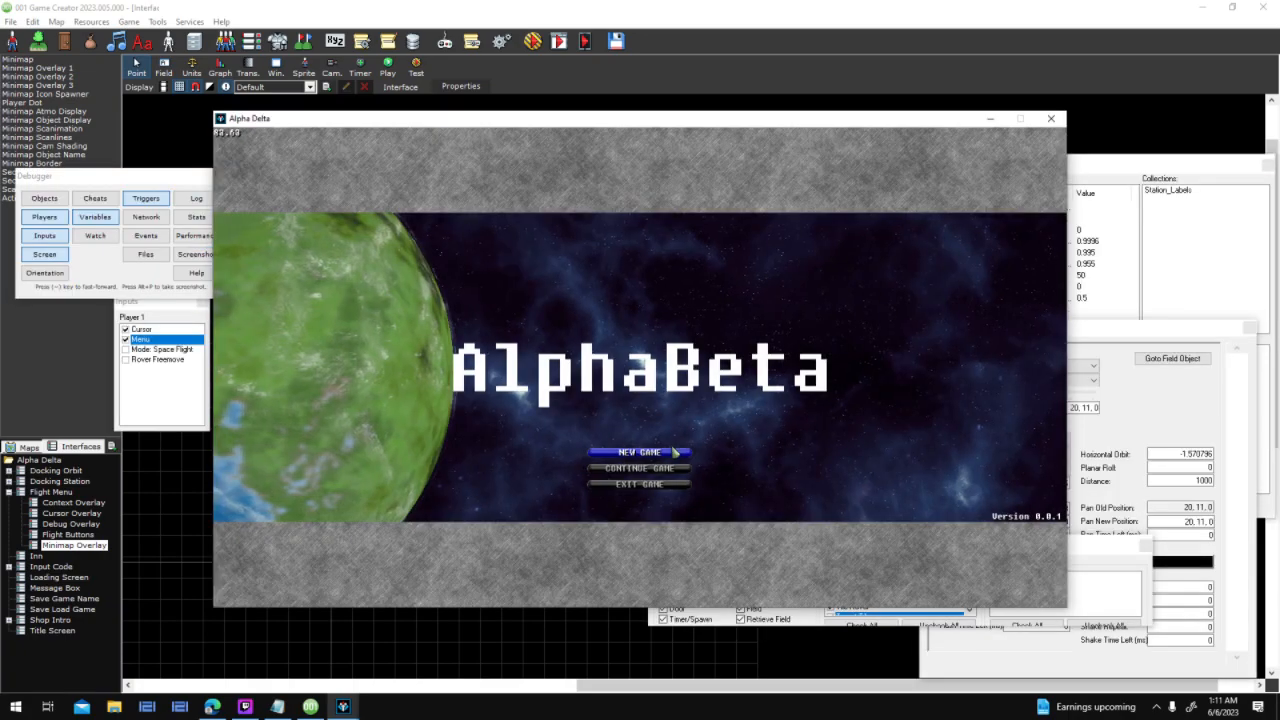
key("Return")
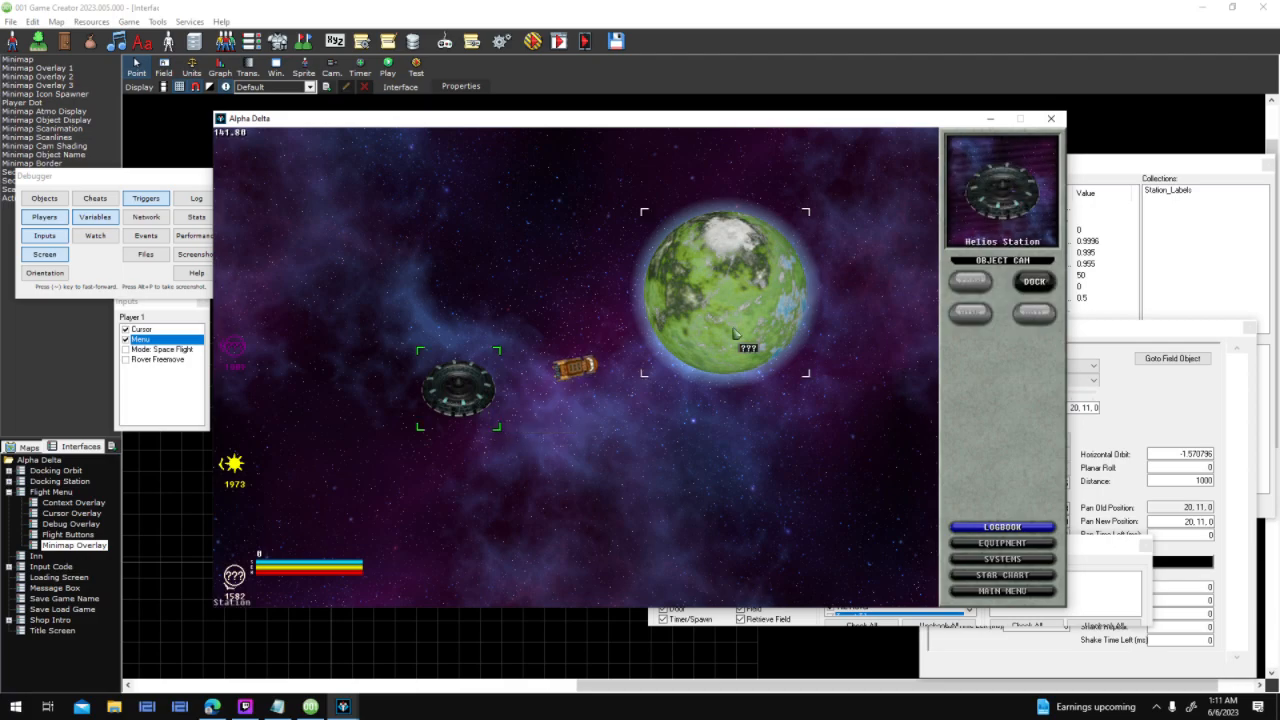
key("a")
left_click(497, 400)
key("w")
left_click(695, 330)
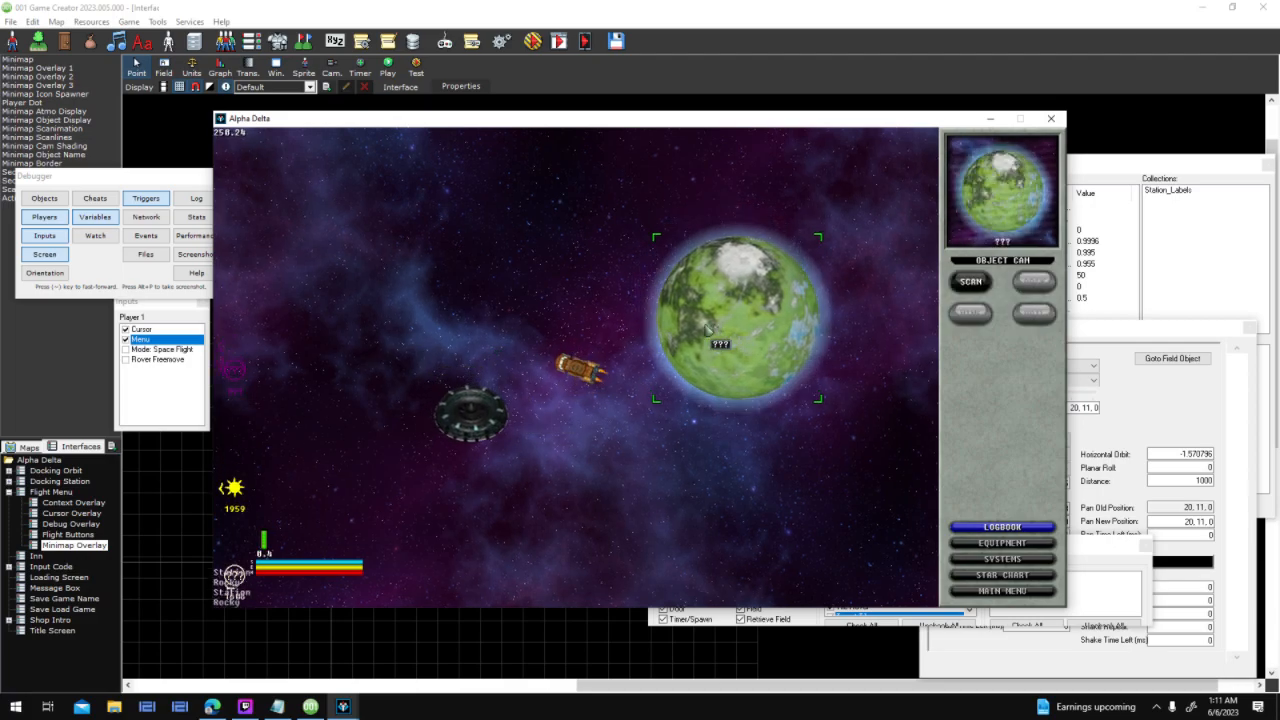
key("w")
key("a")
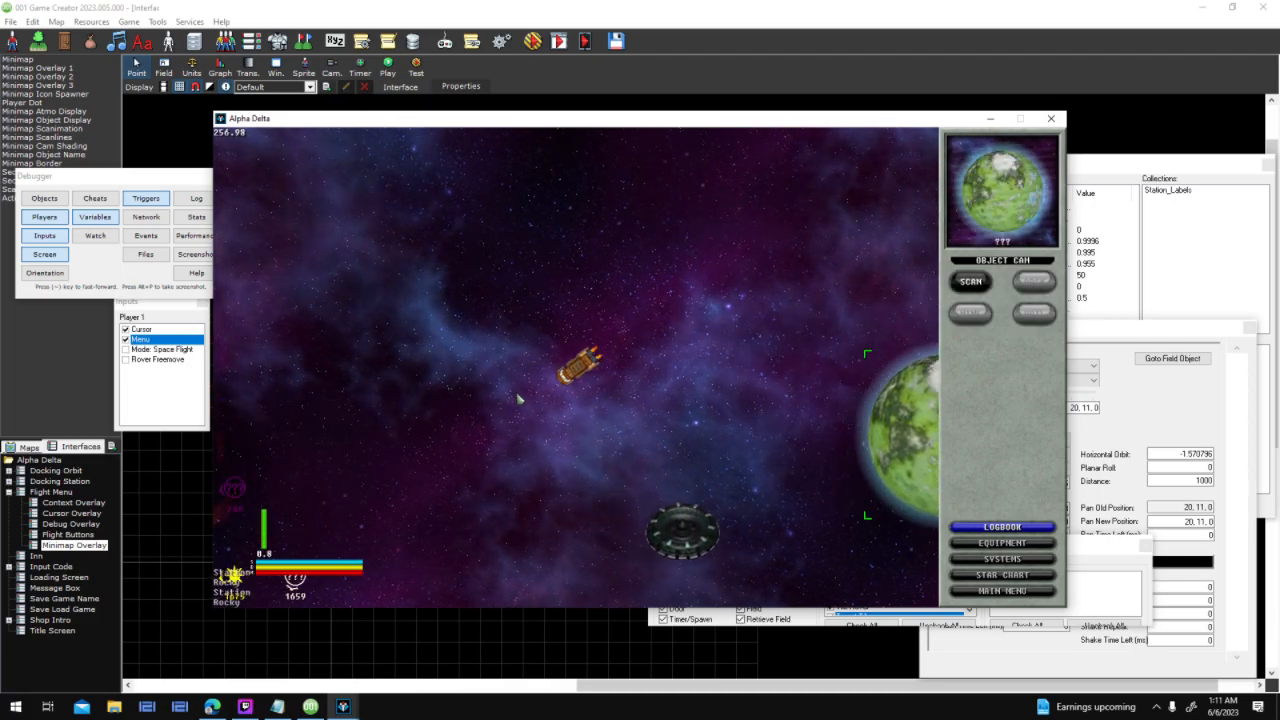
Select the black hole and fly past it to examine its object cam display, select the station for comparison, and close the game
left_click(294, 489)
key("s")
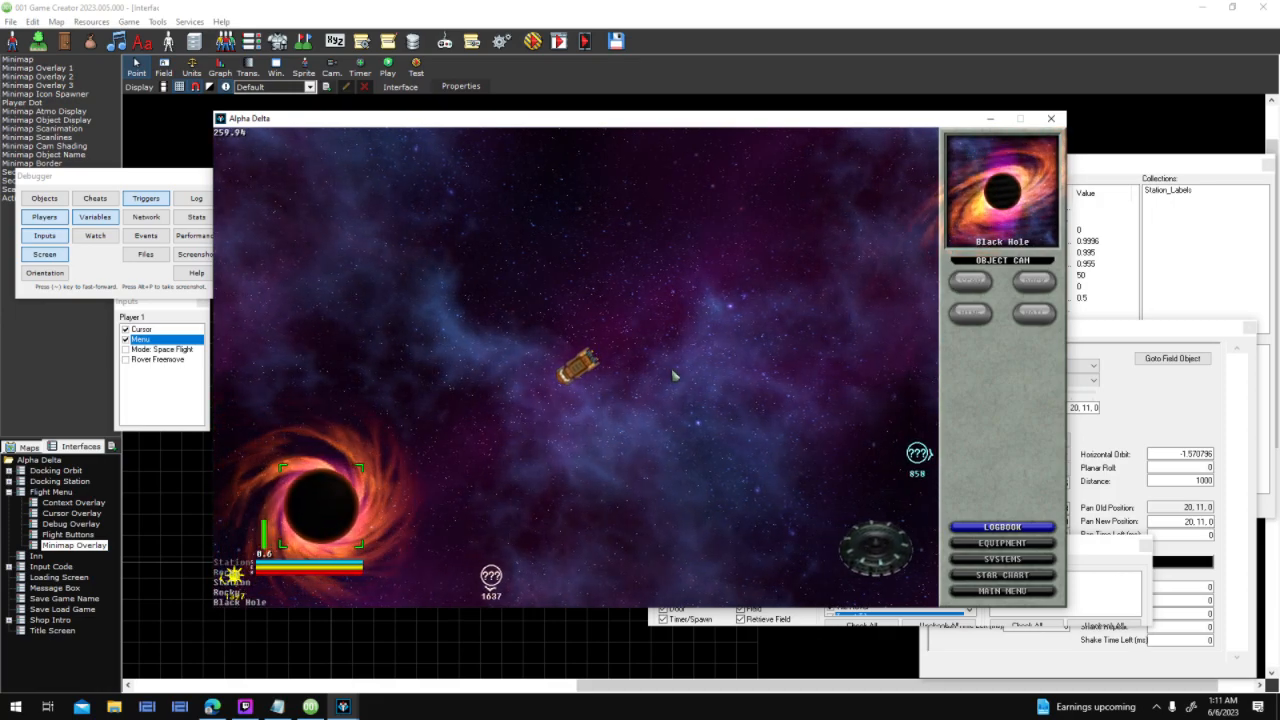
key("a")
key("w")
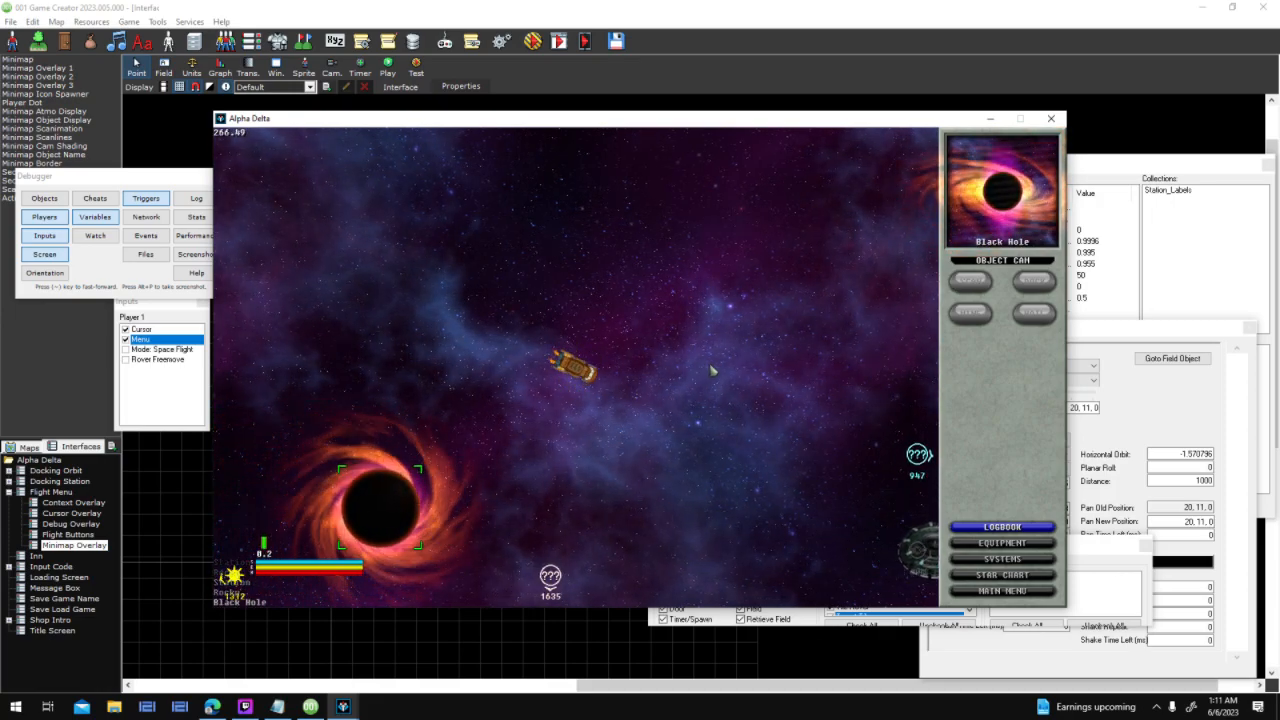
key("w")
key("a")
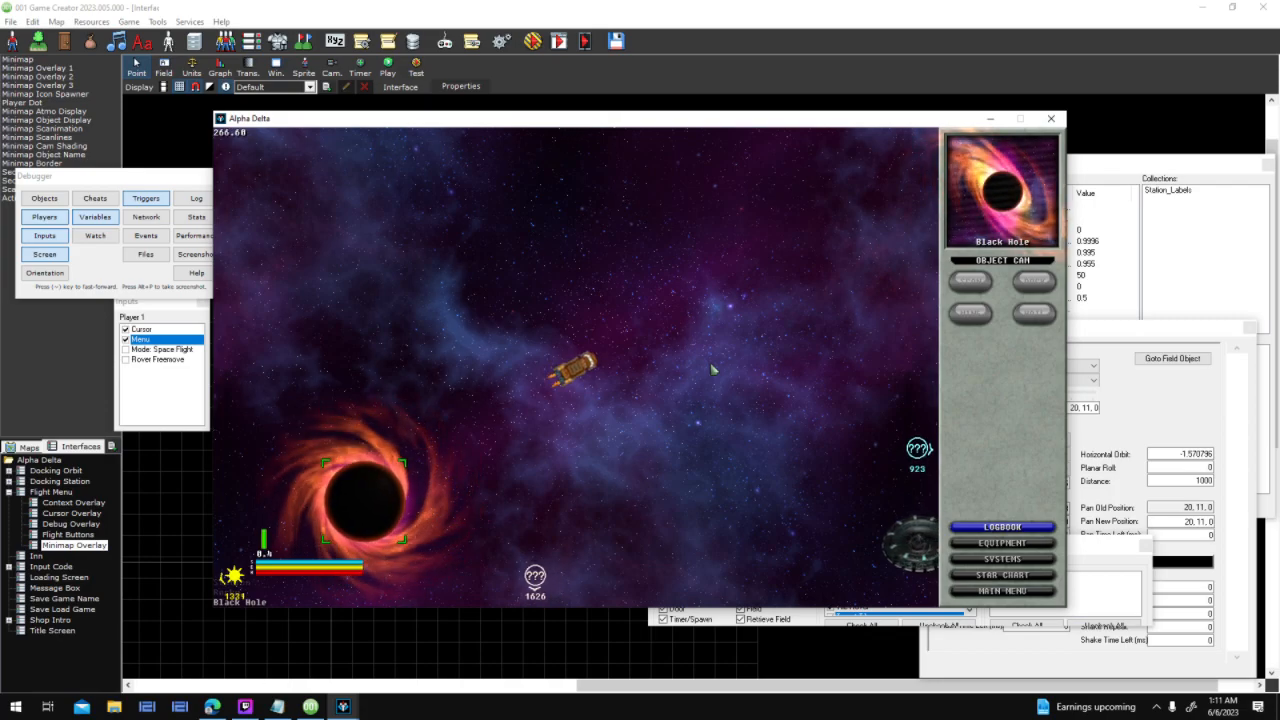
key("w")
key("d")
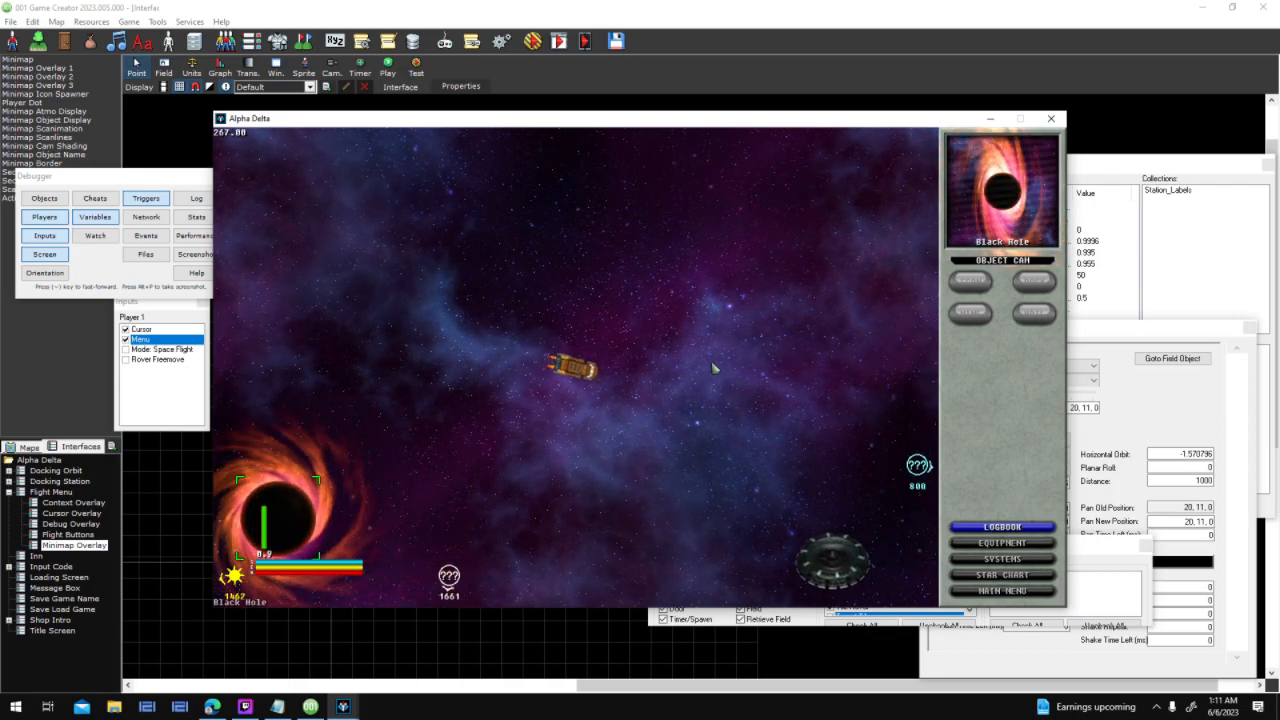
key("d")
left_click(764, 540)
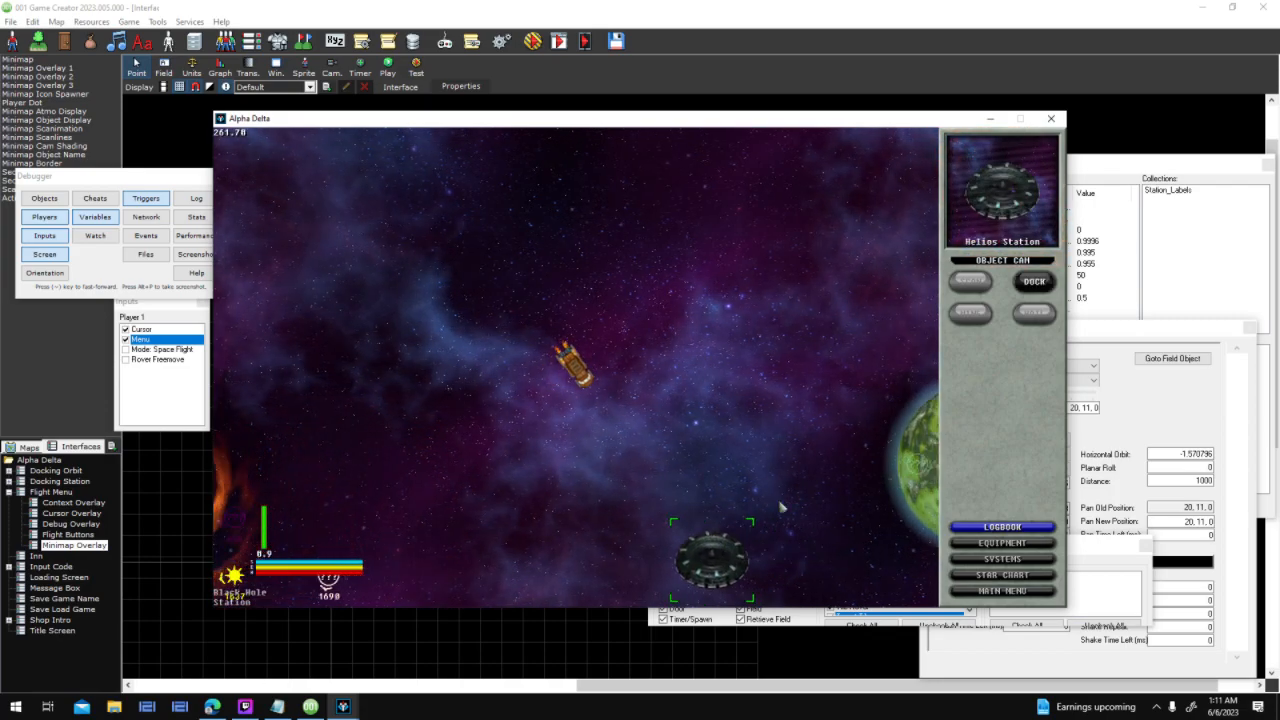
left_click(893, 463)
left_click(1051, 118)
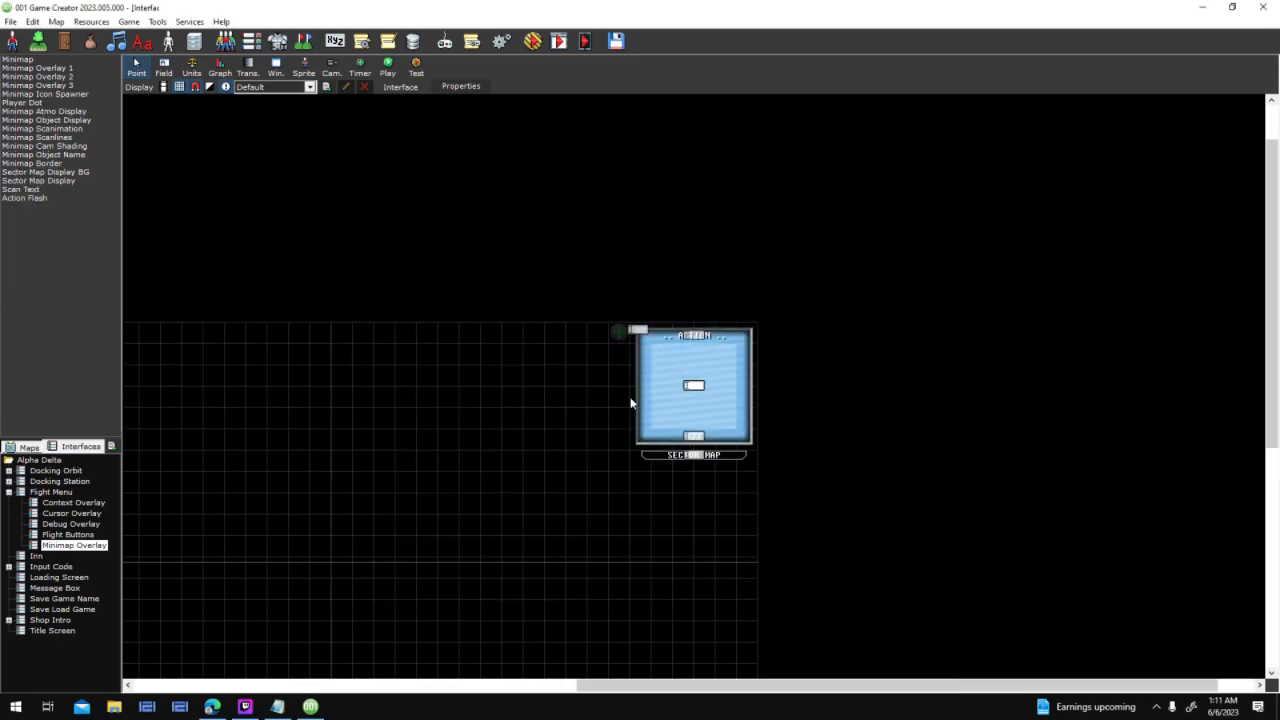
Review the Black Hole return value in Minimap Atmo Display's Retrieve Height script without changing it
left_click(86, 112)
double_click(742, 347)
scroll(720, 455, "down", 3)
left_click_drag(721, 450, 719, 457)
left_click(699, 411)
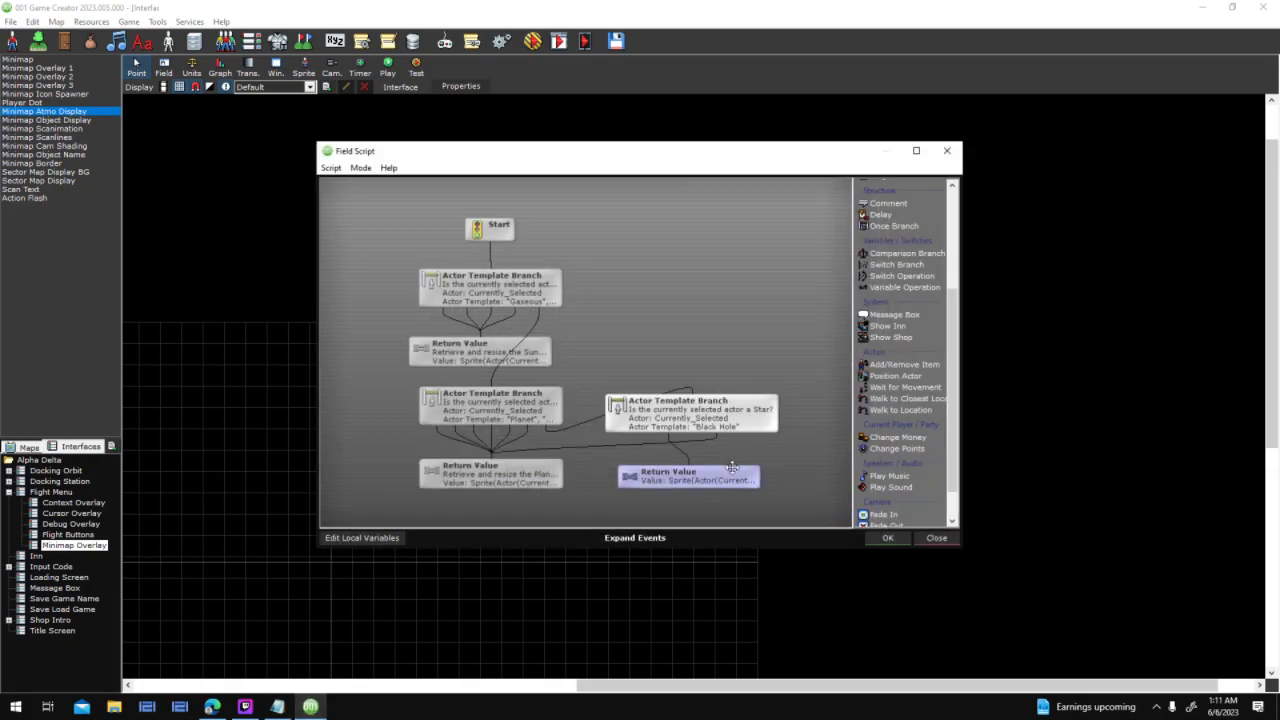
double_click(759, 478)
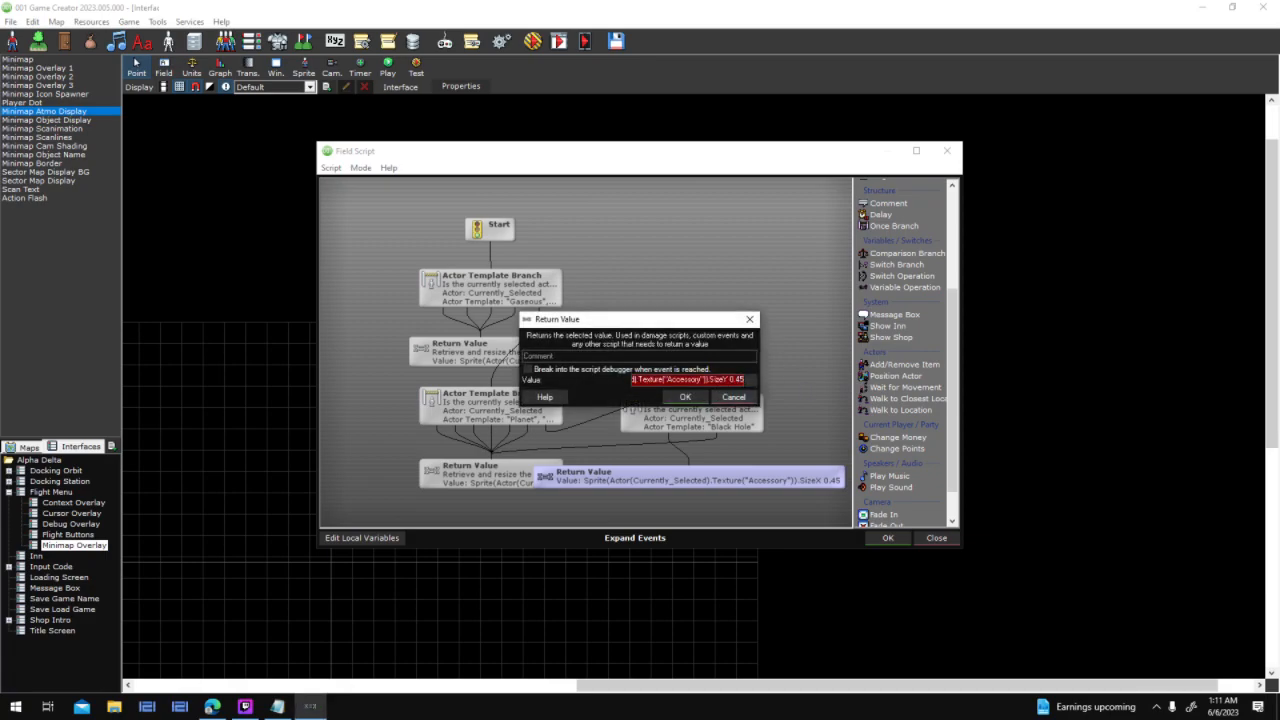
left_click(734, 397)
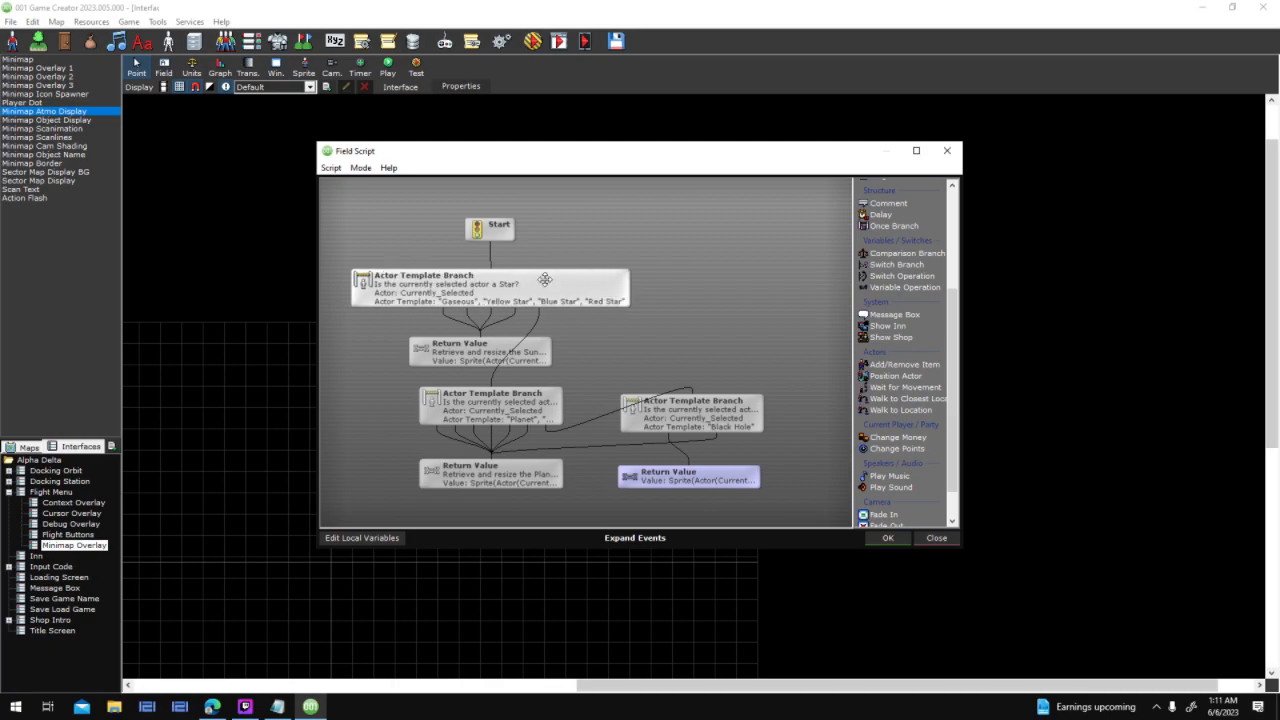
Review the Retrieve Height script, and copy all the branch and Return Value events from Minimap Atmo Display's Retrieve Width script
mouse_move(538, 399)
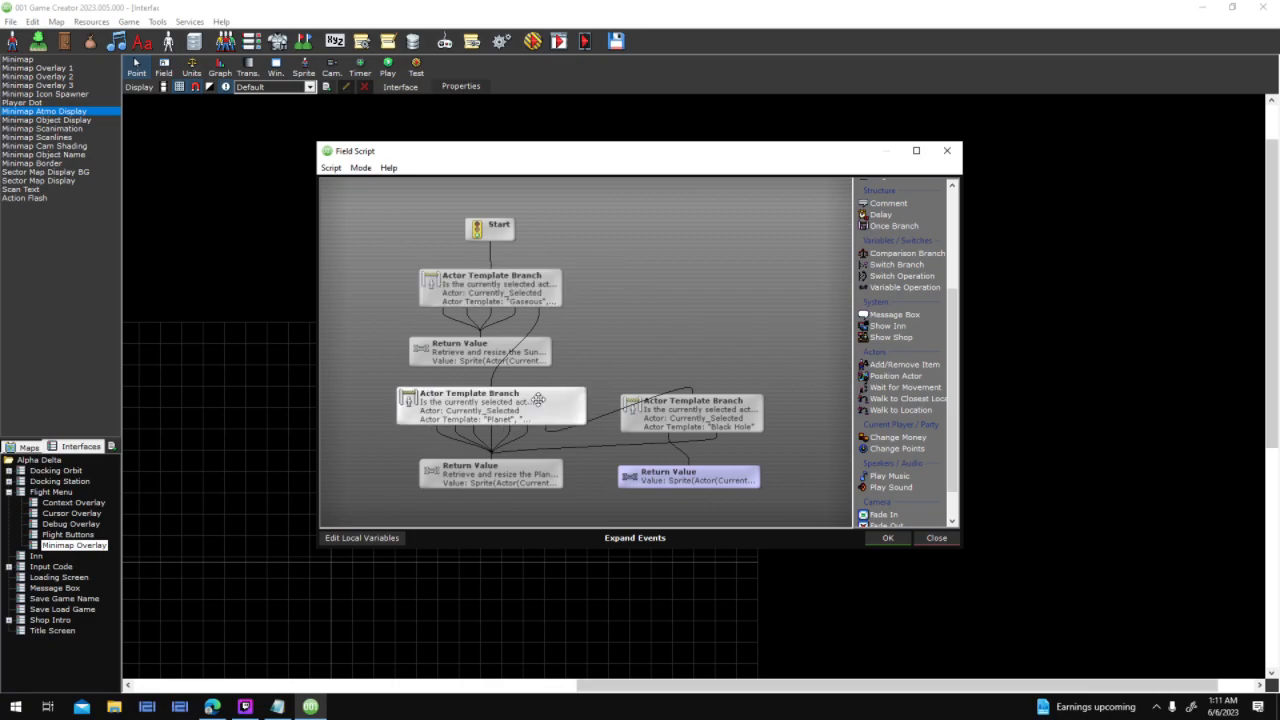
left_click(887, 538)
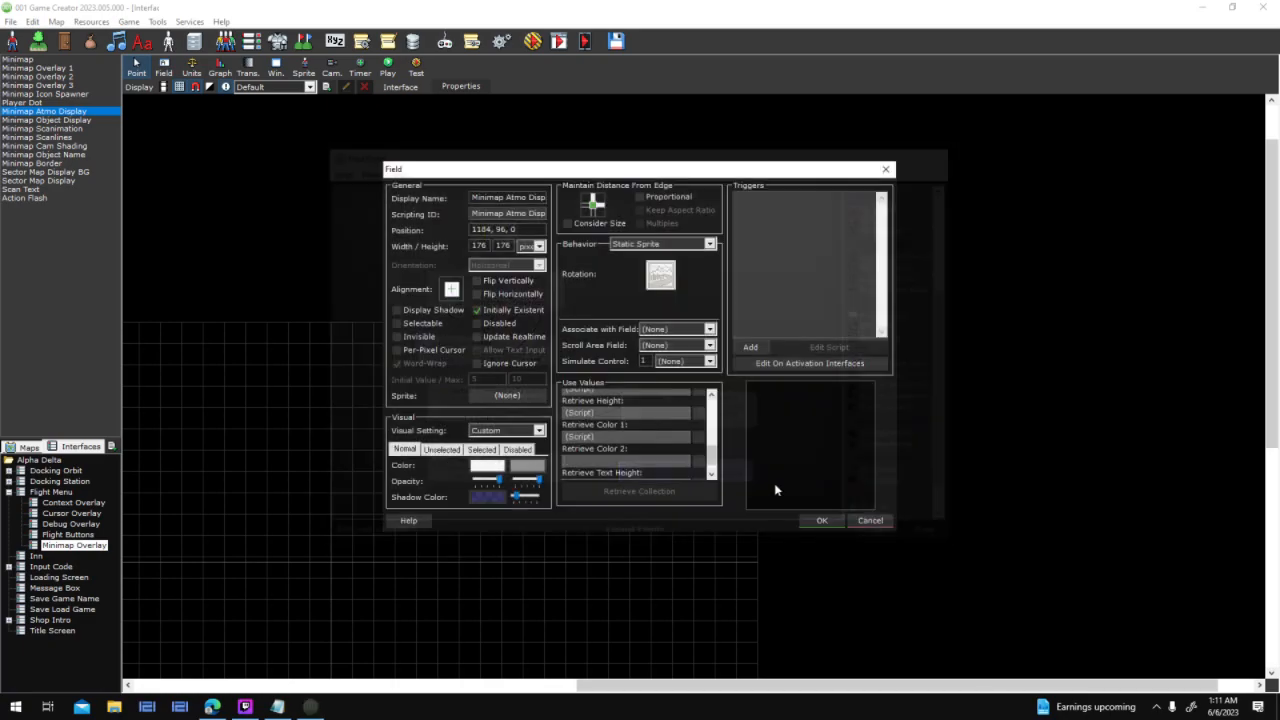
left_click(697, 416)
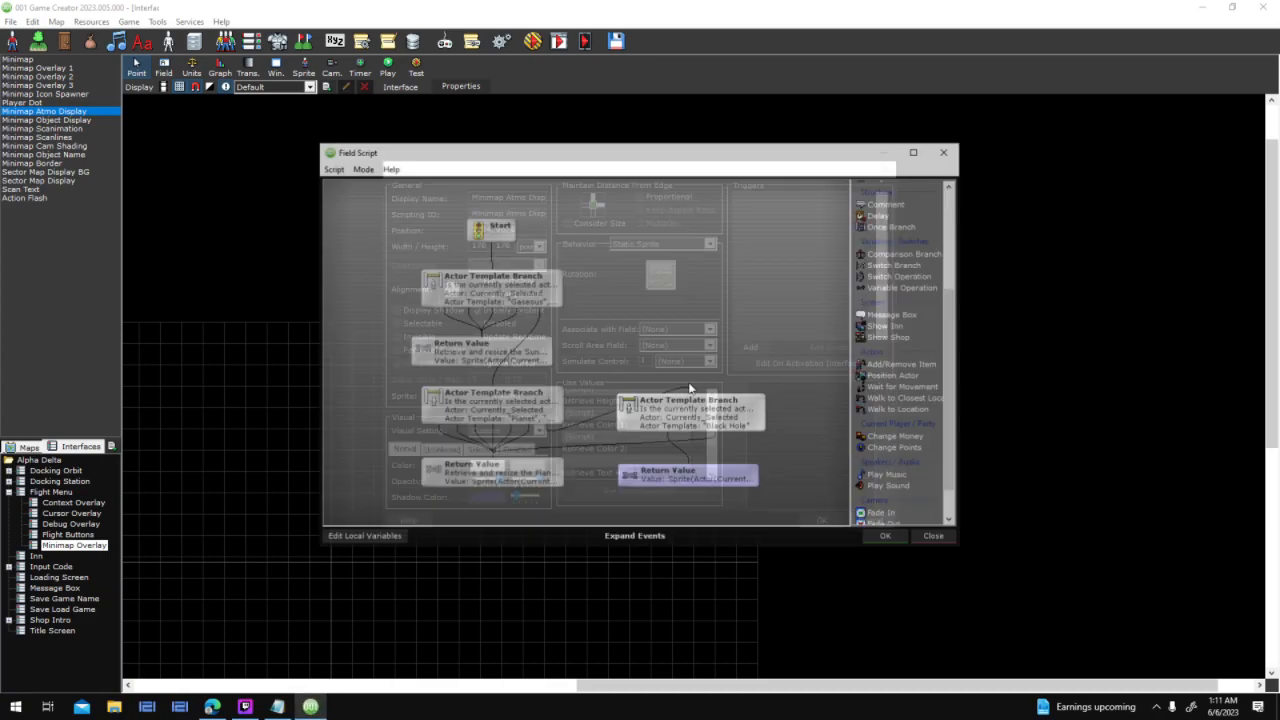
left_click(893, 537)
left_click(700, 392)
left_click_drag(762, 263, 458, 535)
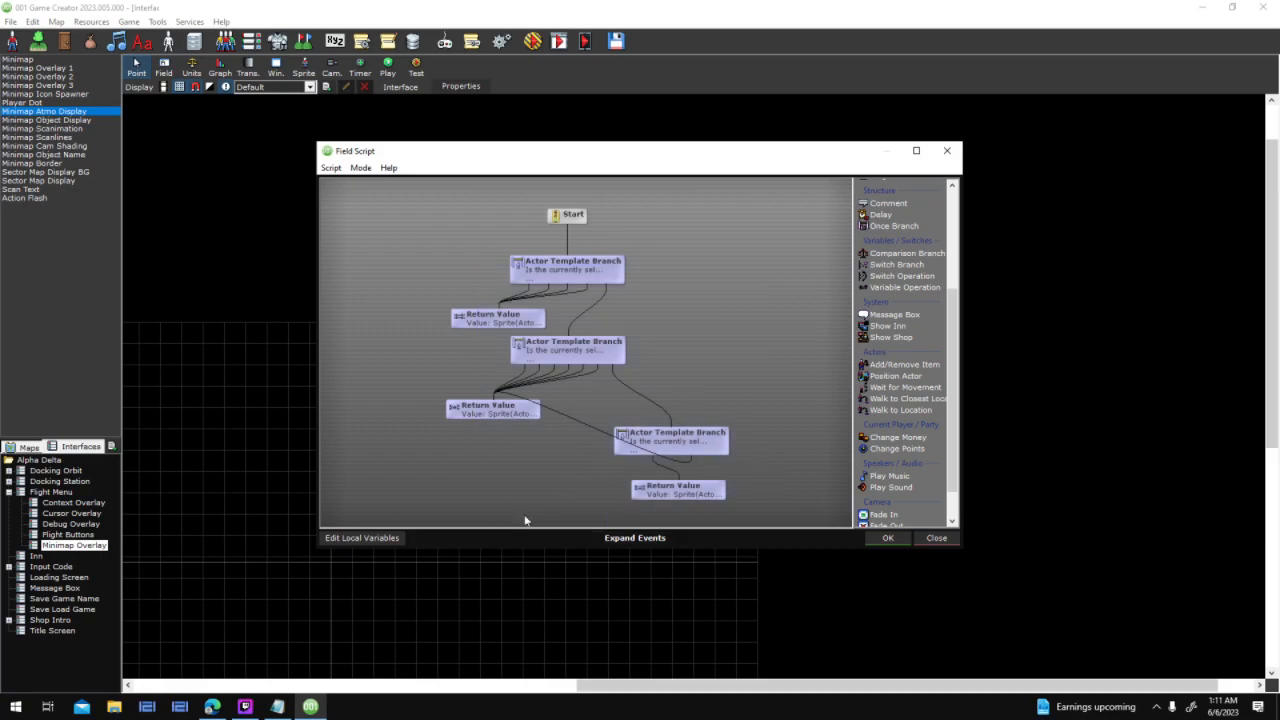
left_click(905, 539)
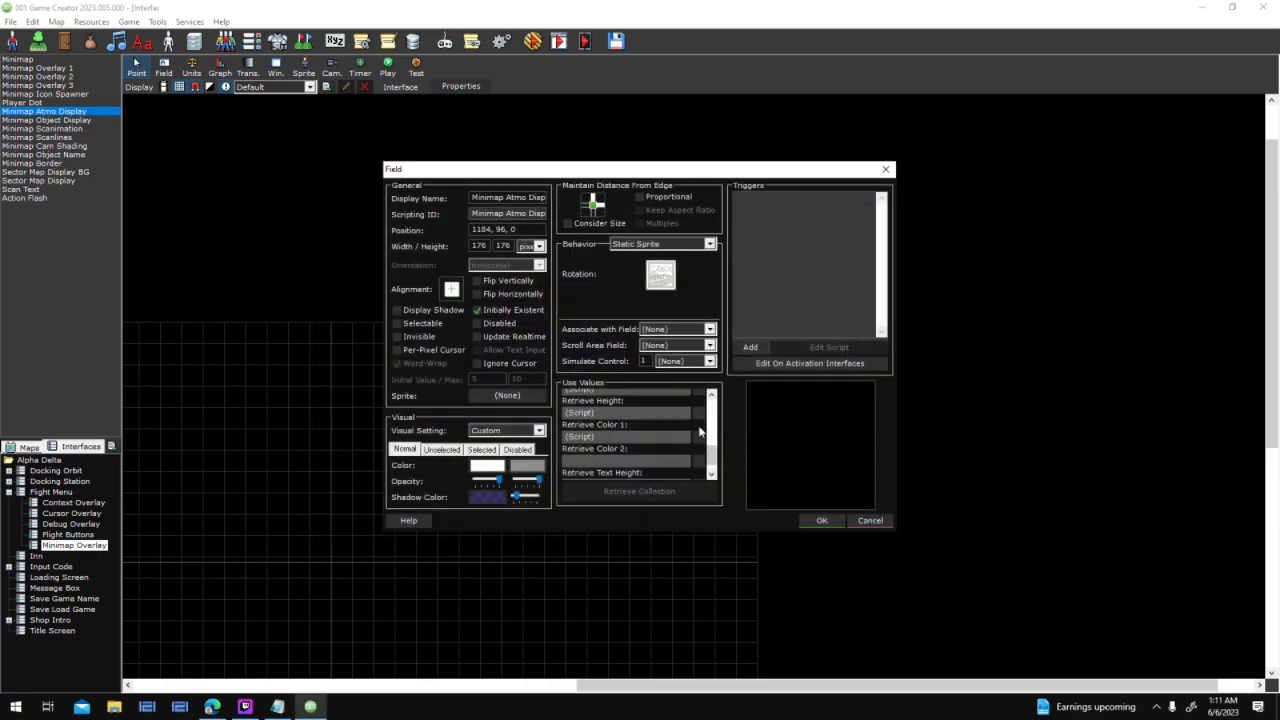
Replace the Retrieve Height script's events with the copied width events, and connect Start to the first Actor Template Branch
left_click(695, 416)
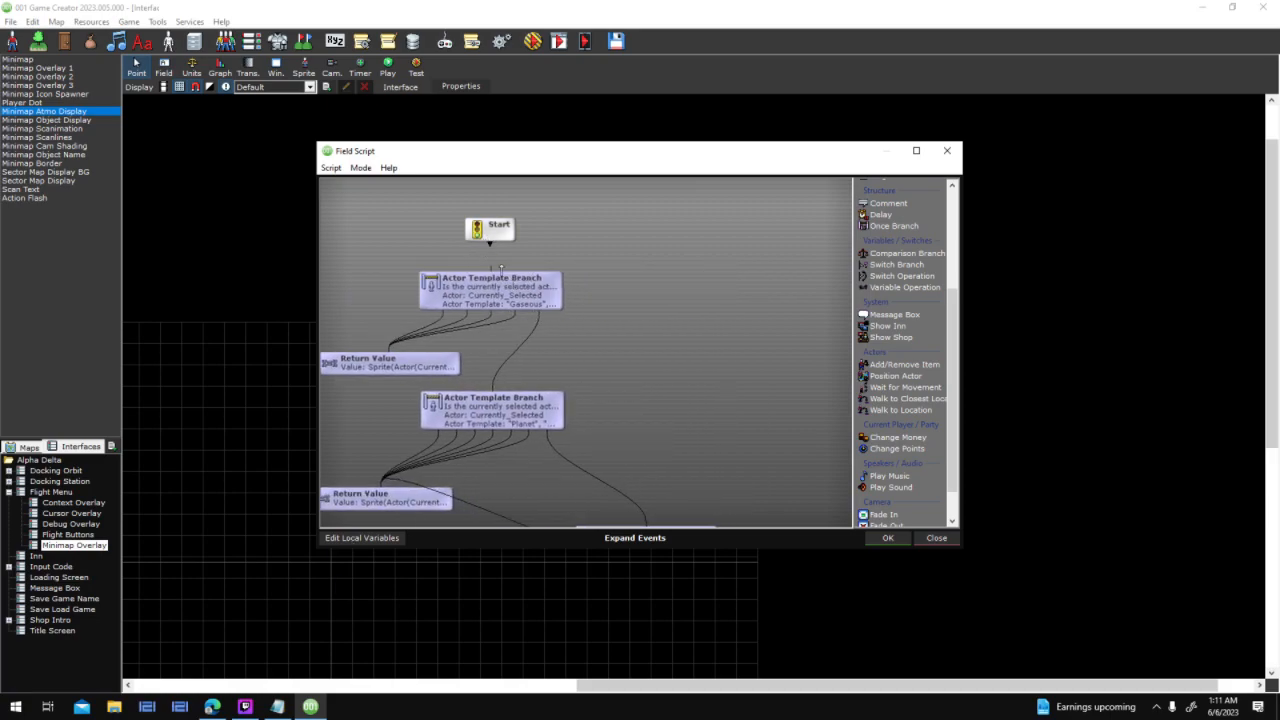
left_click_drag(490, 243, 501, 270)
left_click(430, 416)
Adapt the size axis for height in the star, planet and Black Hole Return Value expressions, and save the script and field
left_click(535, 285)
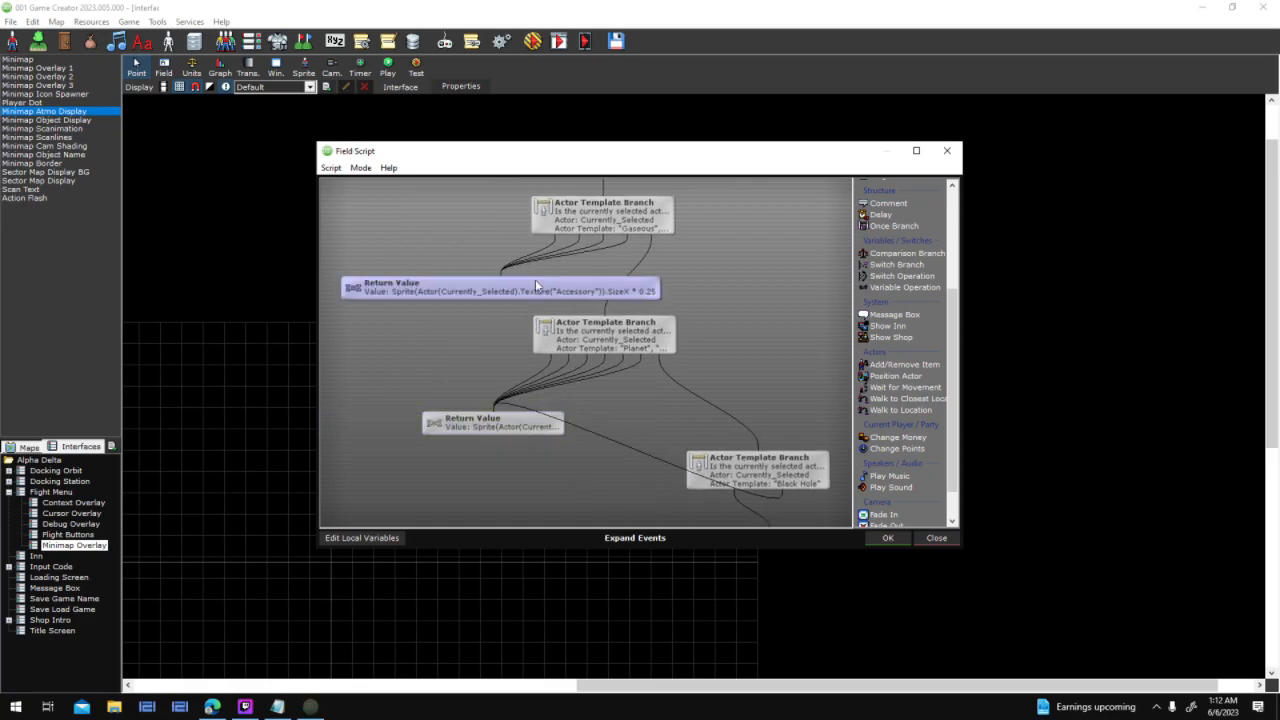
double_click(535, 283)
mouse_move(710, 380)
left_mouse_down()
mouse_move(744, 376)
mouse_move(720, 380)
left_mouse_up()
double_click(549, 422)
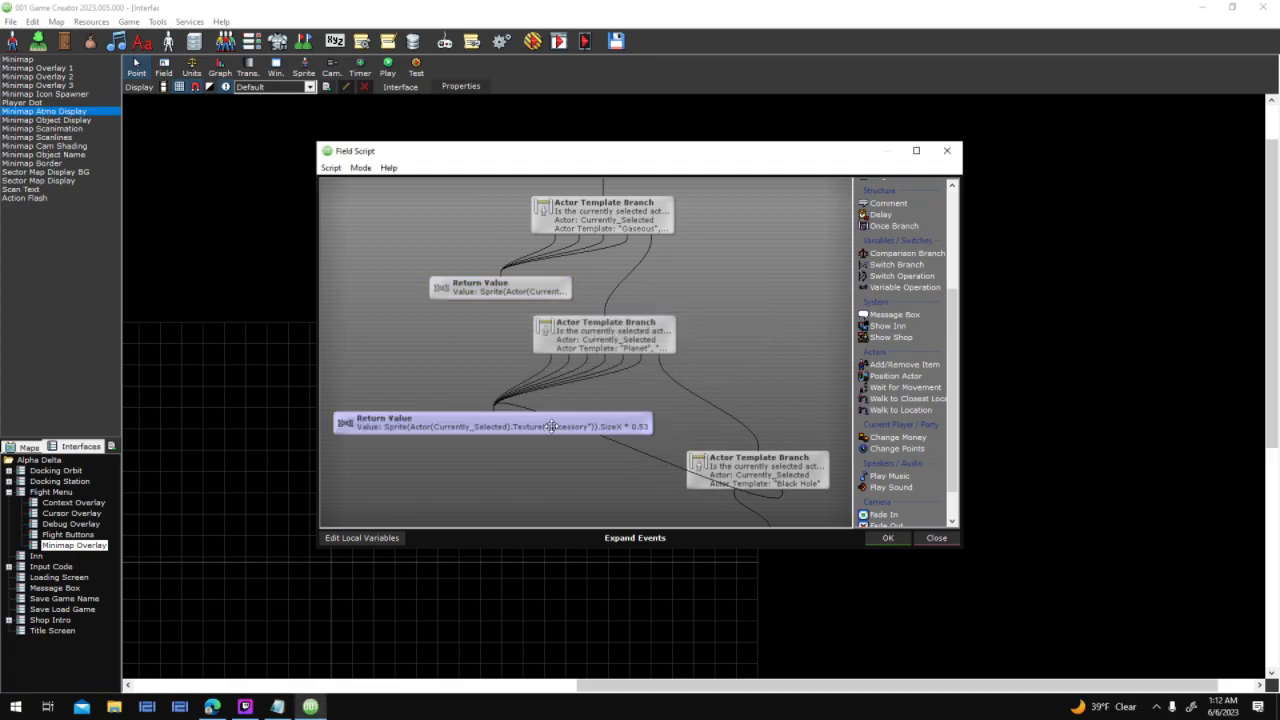
left_click(722, 380)
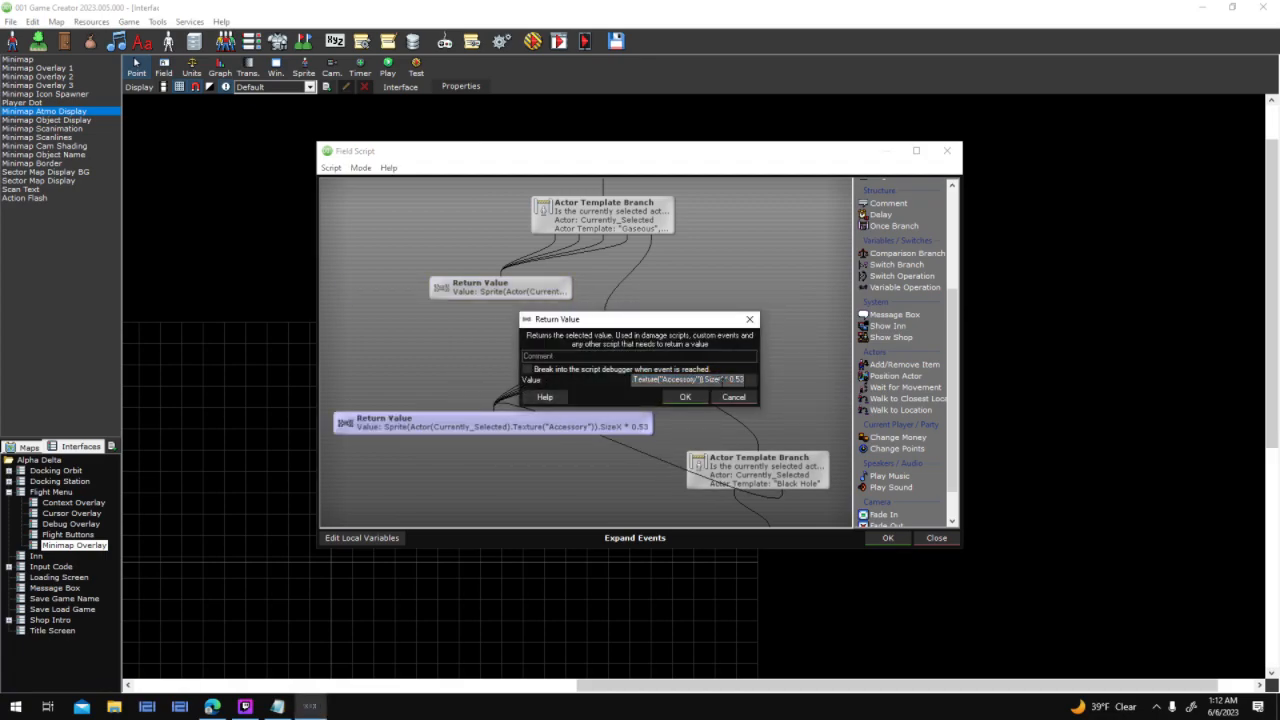
left_click(691, 400)
left_click_drag(691, 399, 589, 301)
double_click(670, 447)
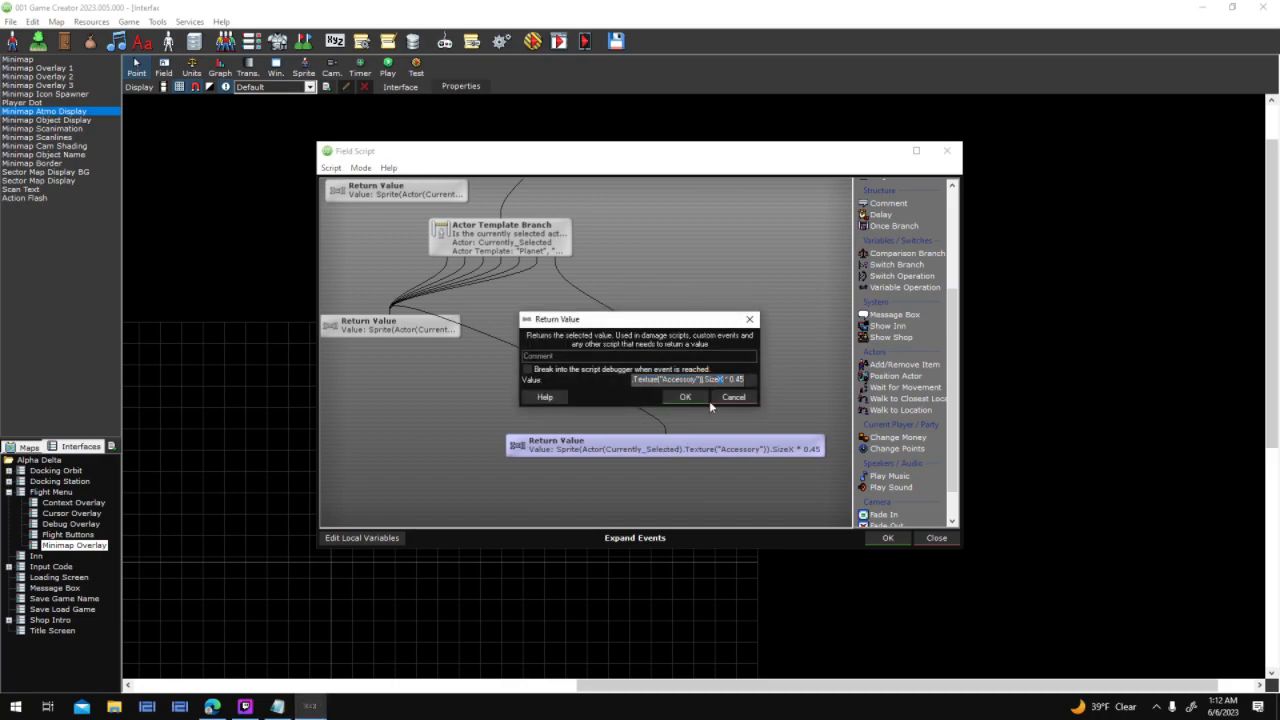
left_click(690, 398)
left_click(887, 539)
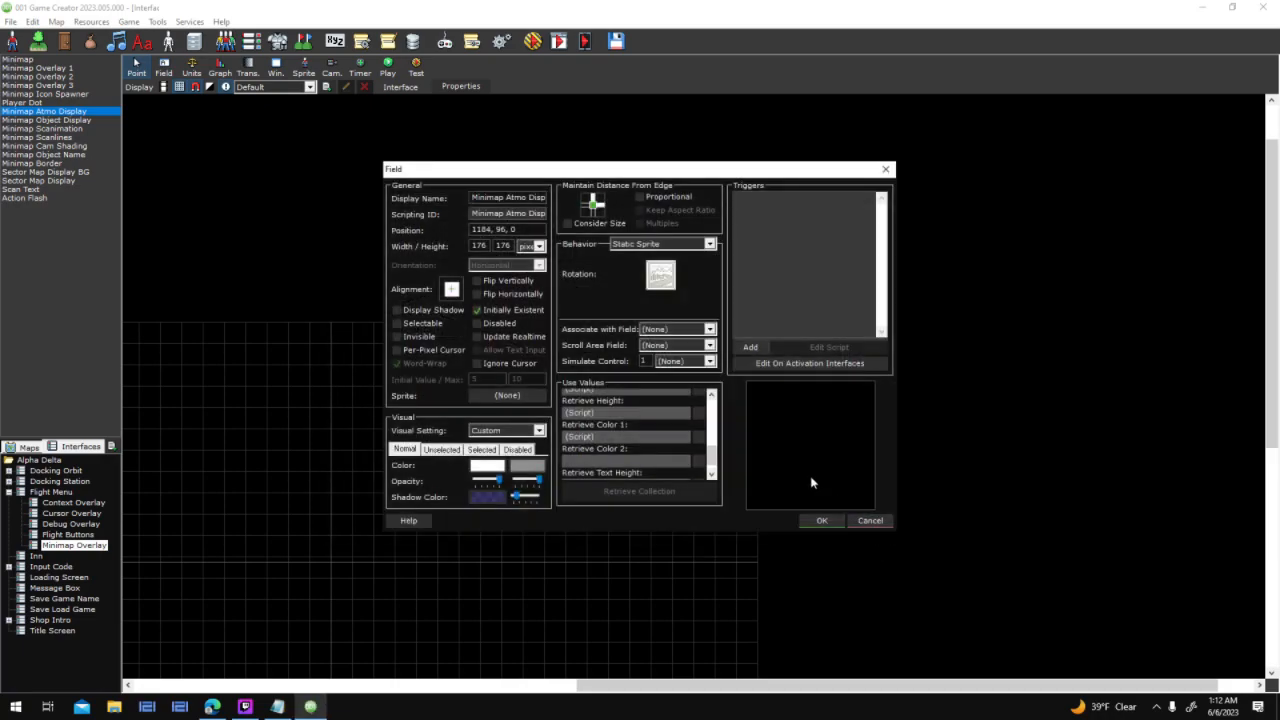
scroll(712, 460, "up", 2)
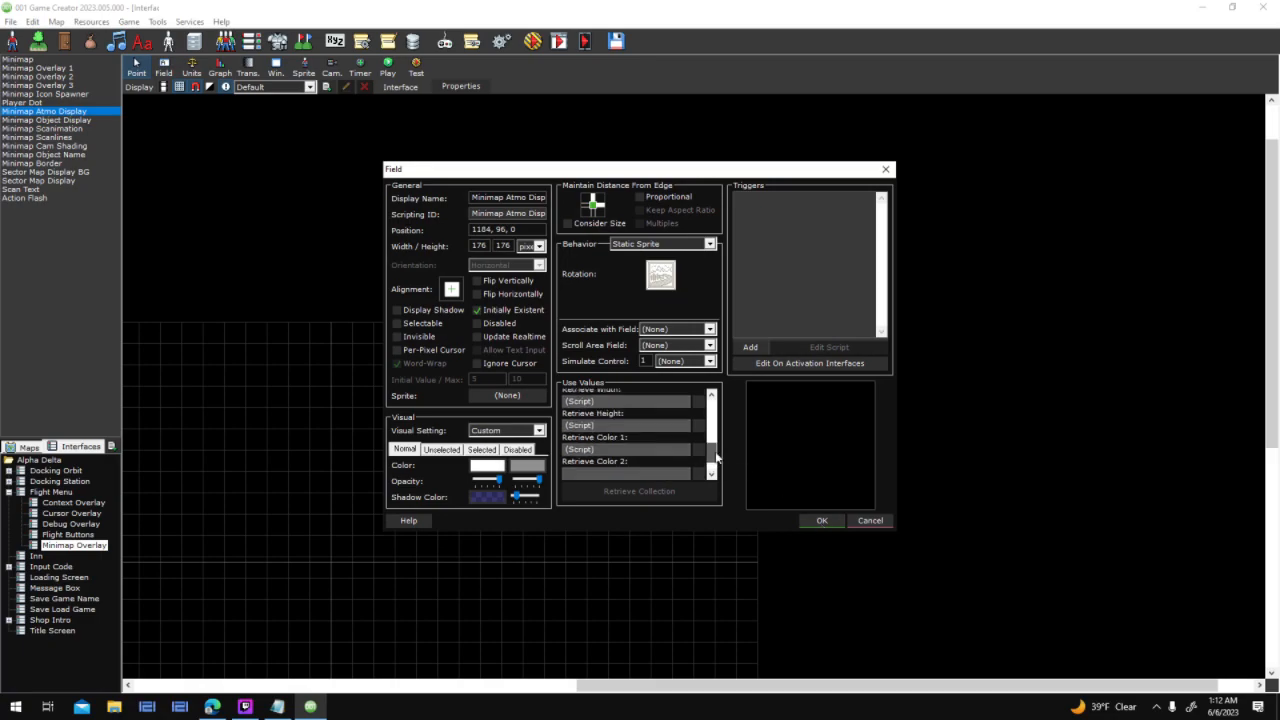
left_click(823, 521)
Save the interface, launch a test run and start a new game
left_click(533, 41)
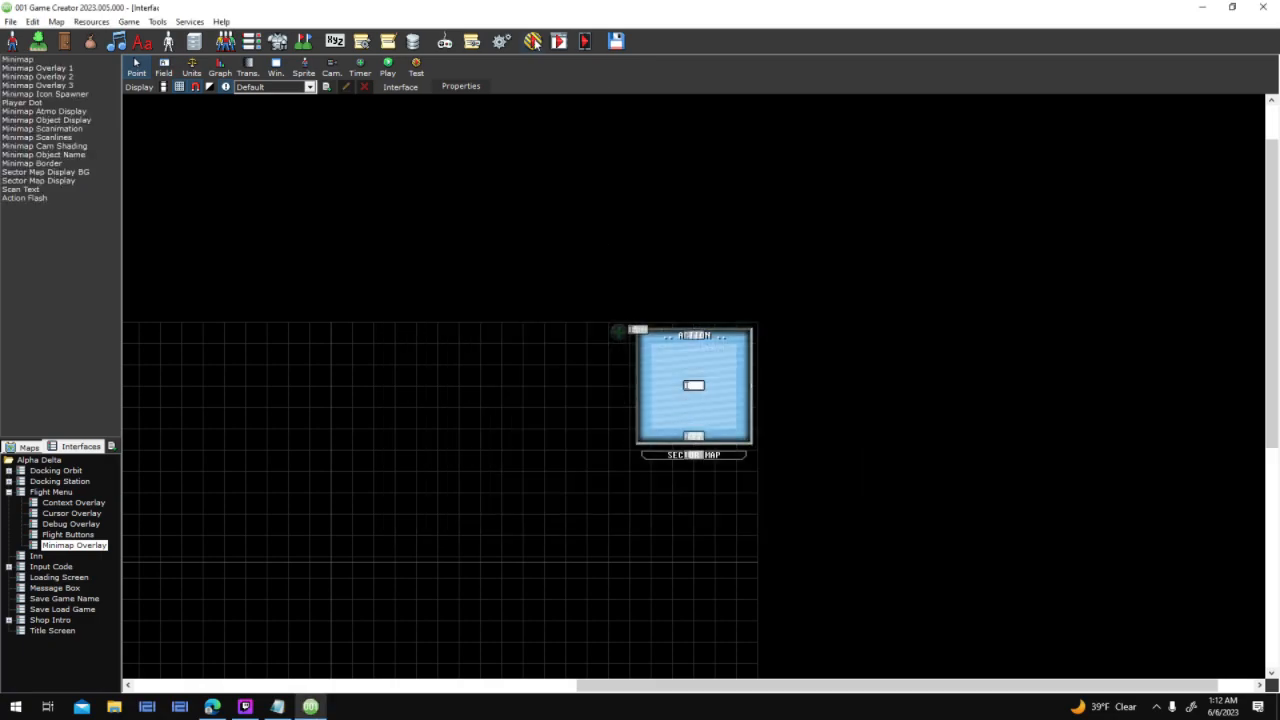
key("Return")
key("Return")
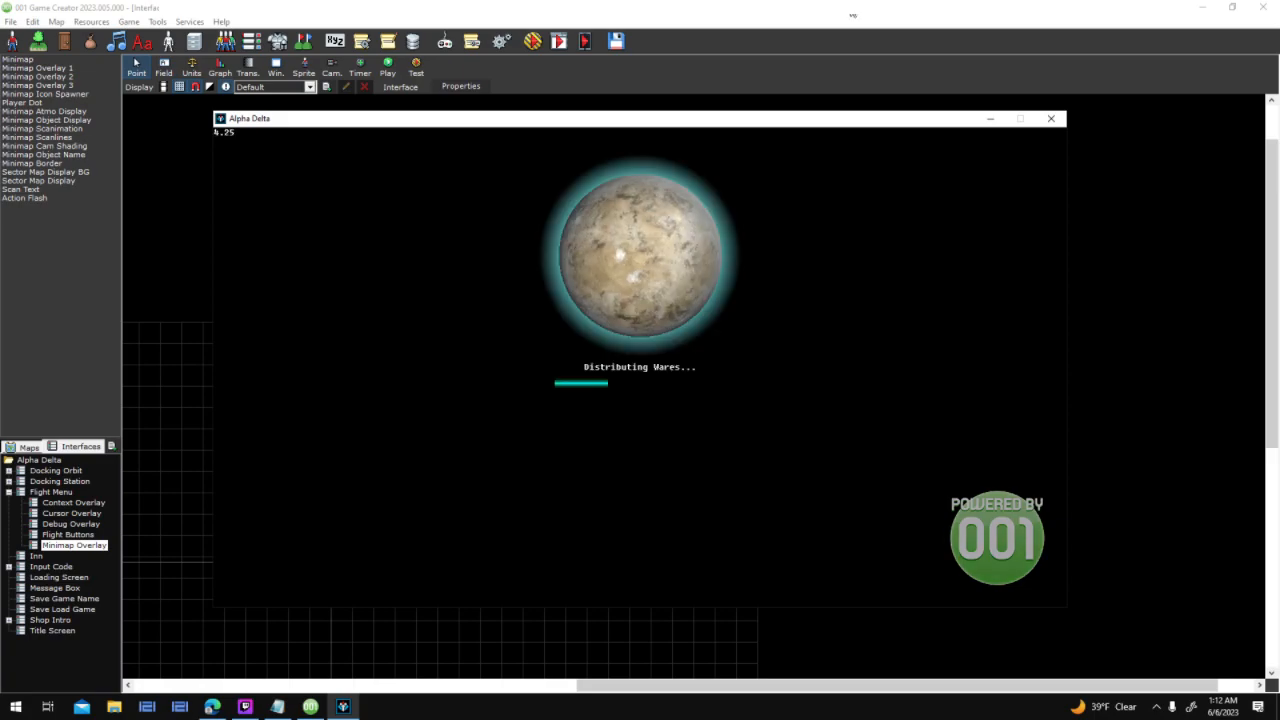
left_click(855, 16)
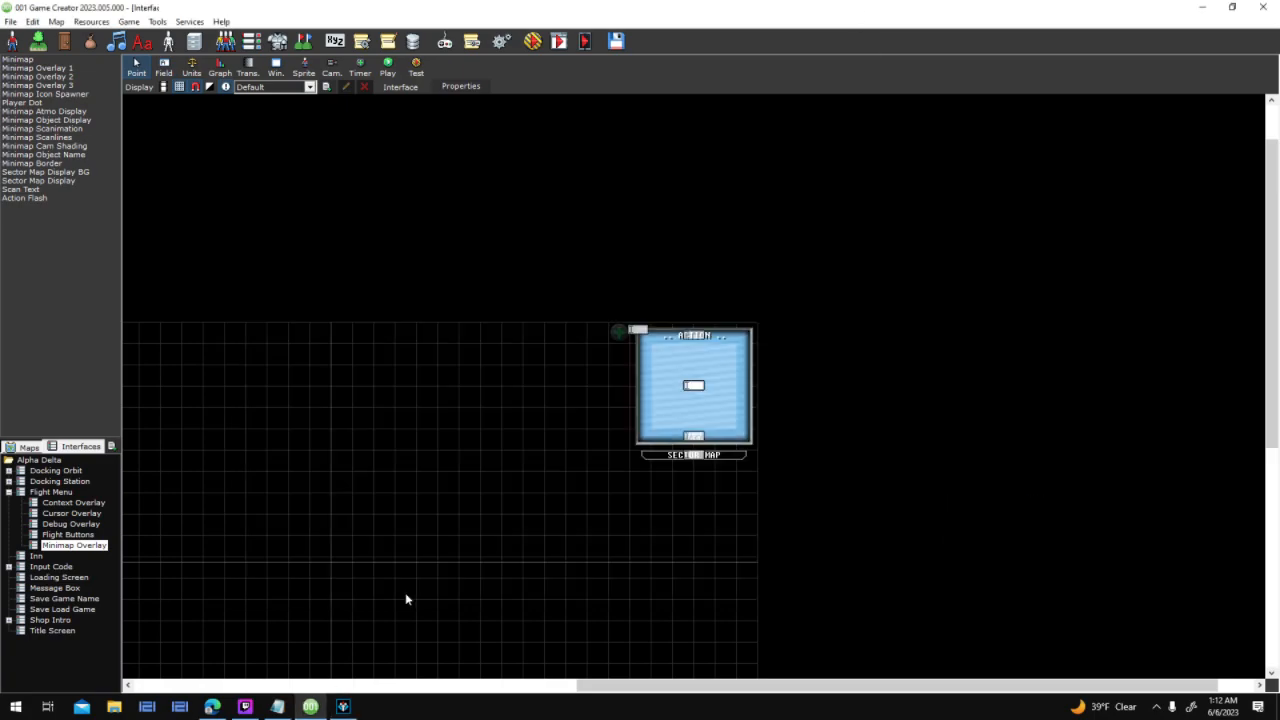
left_click(343, 707)
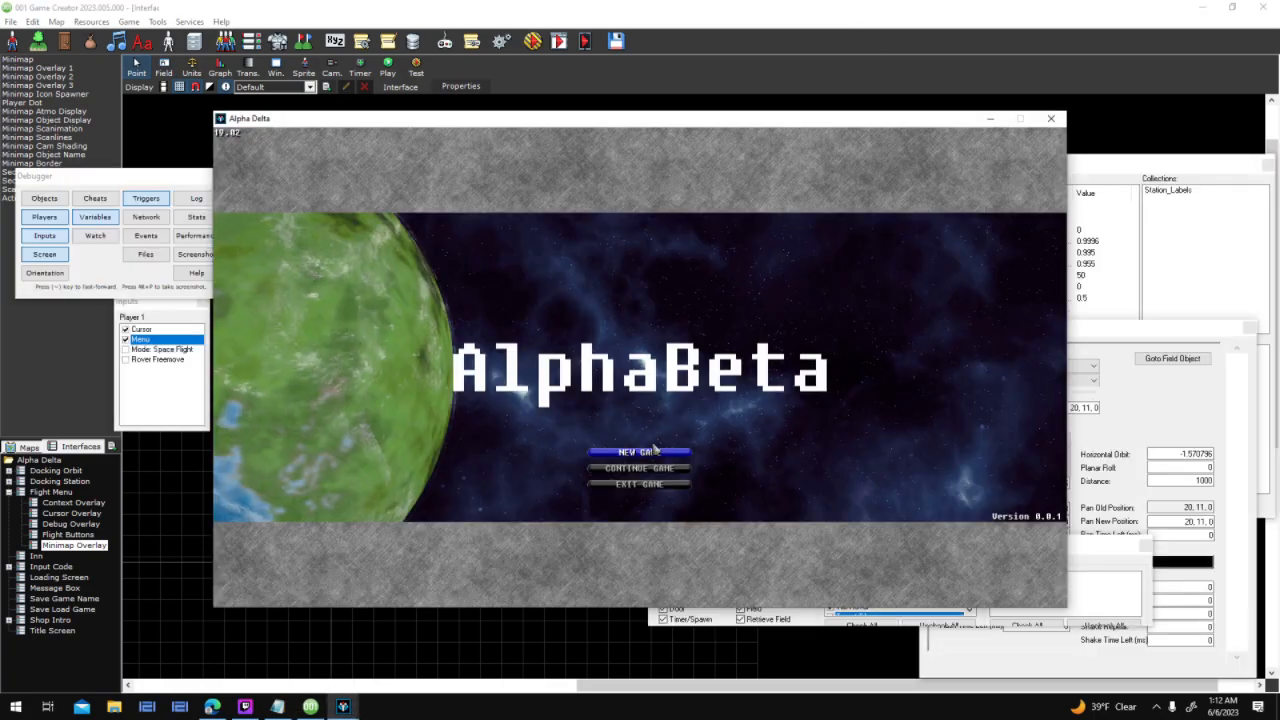
left_click(652, 458)
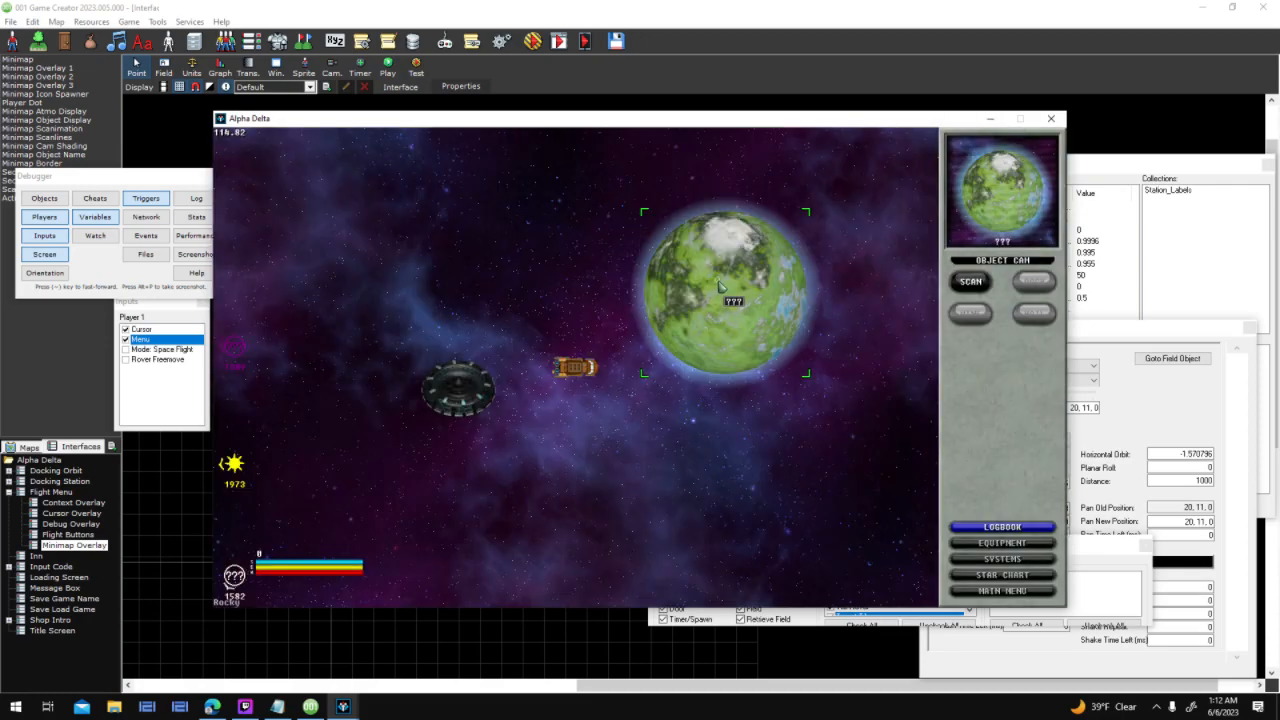
Select the station, fly past it toward the black hole, and select the black hole to examine its object cam display
key("w")
key("a")
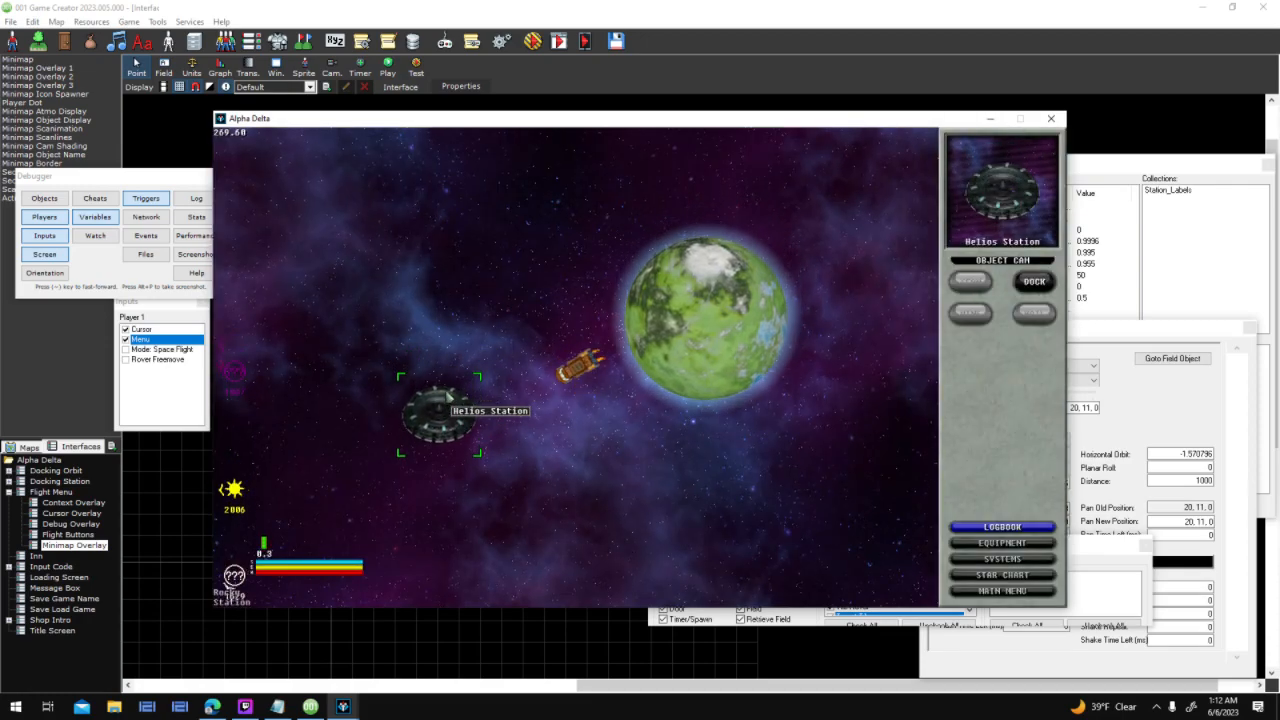
key("a")
key("d")
key("a")
key("w")
key("d")
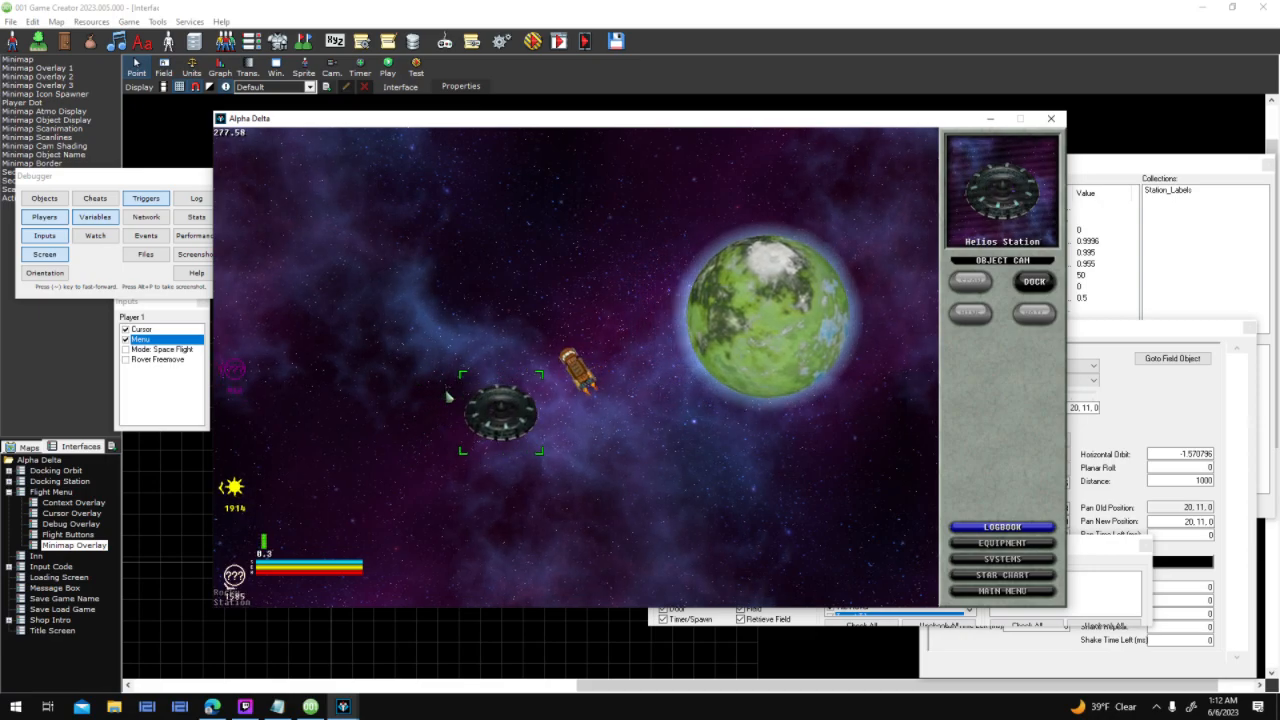
key("w")
key("a")
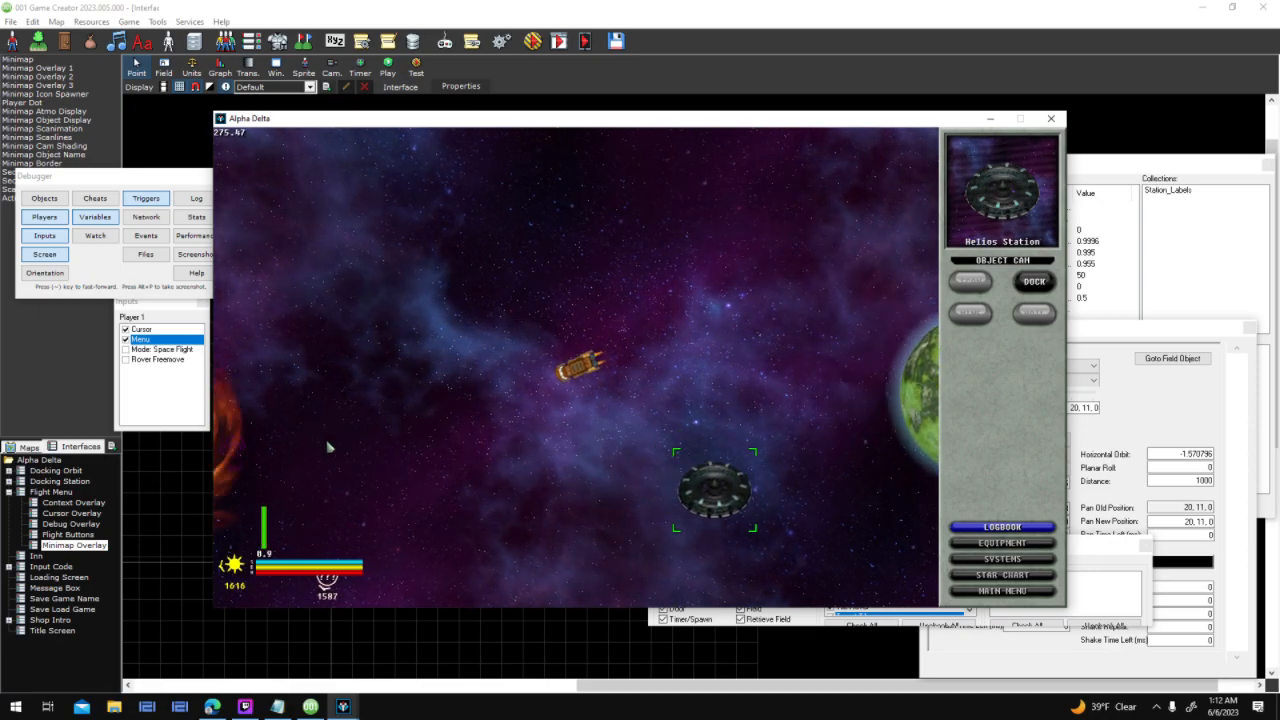
left_click(228, 455)
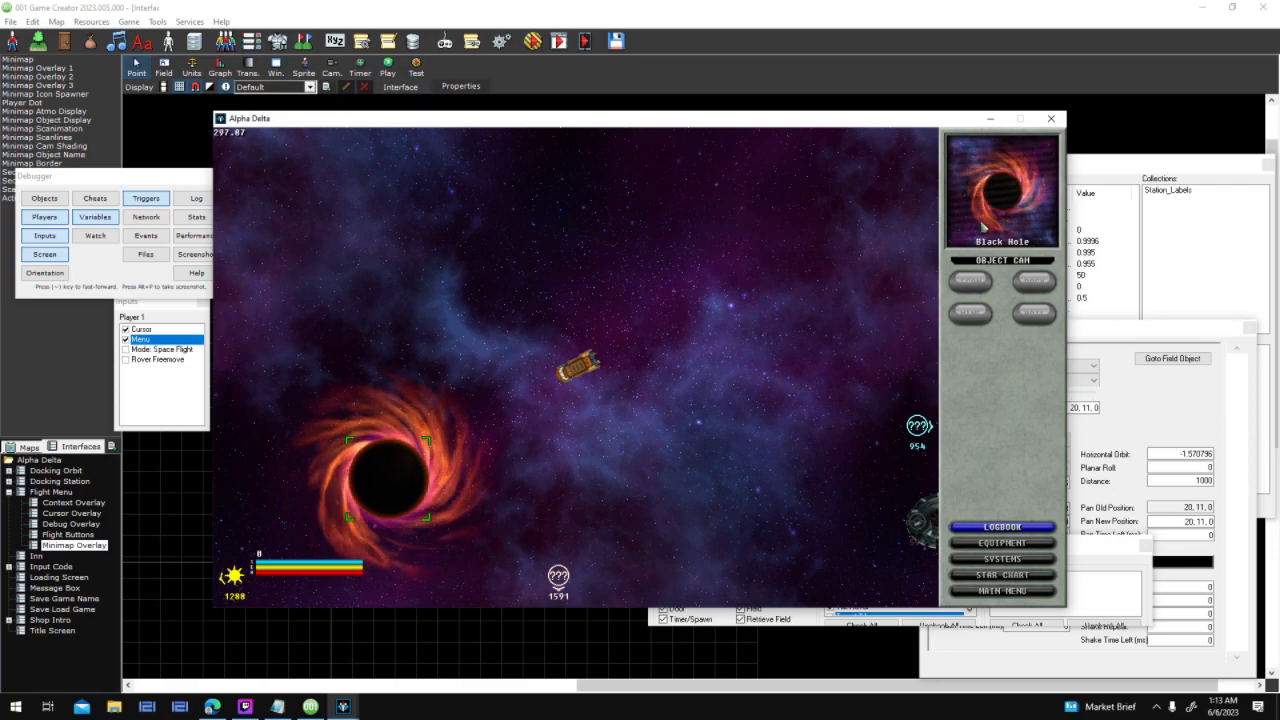
Fly back to select the green planet and the station for an object cam comparison, and close the game
left_click(858, 268)
key("w")
key("d")
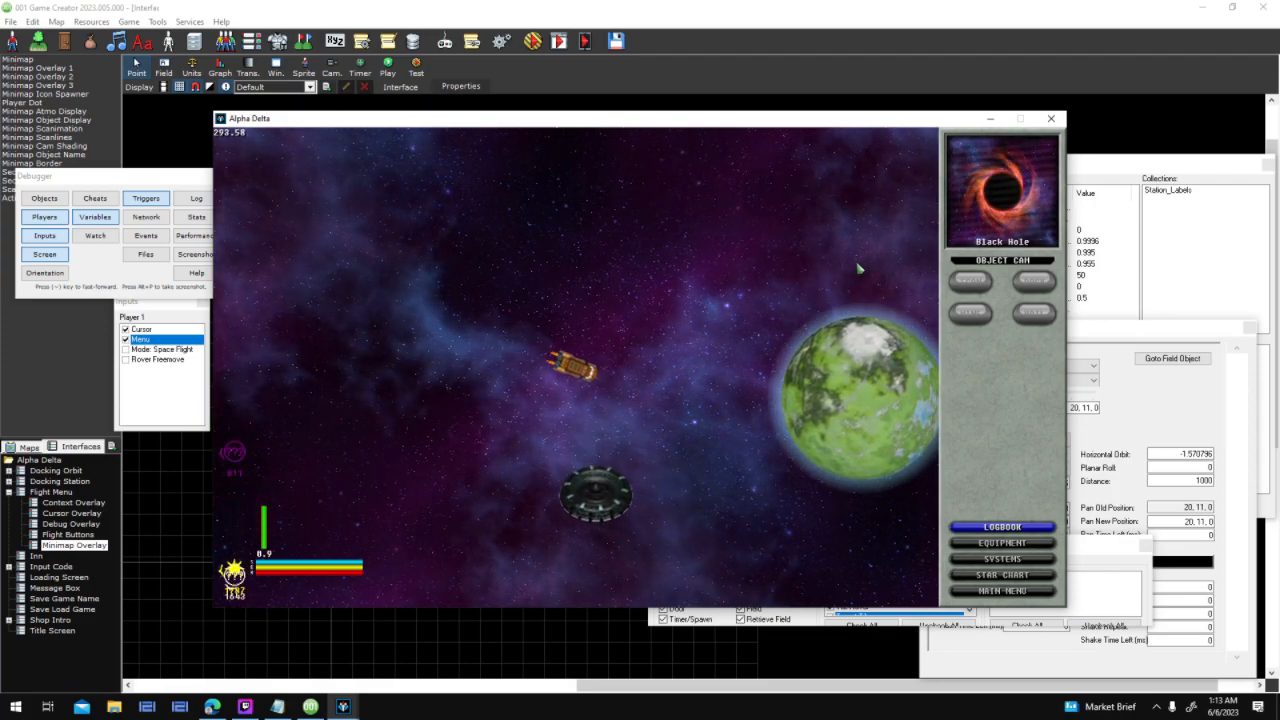
key("a")
key("a")
left_click(722, 344)
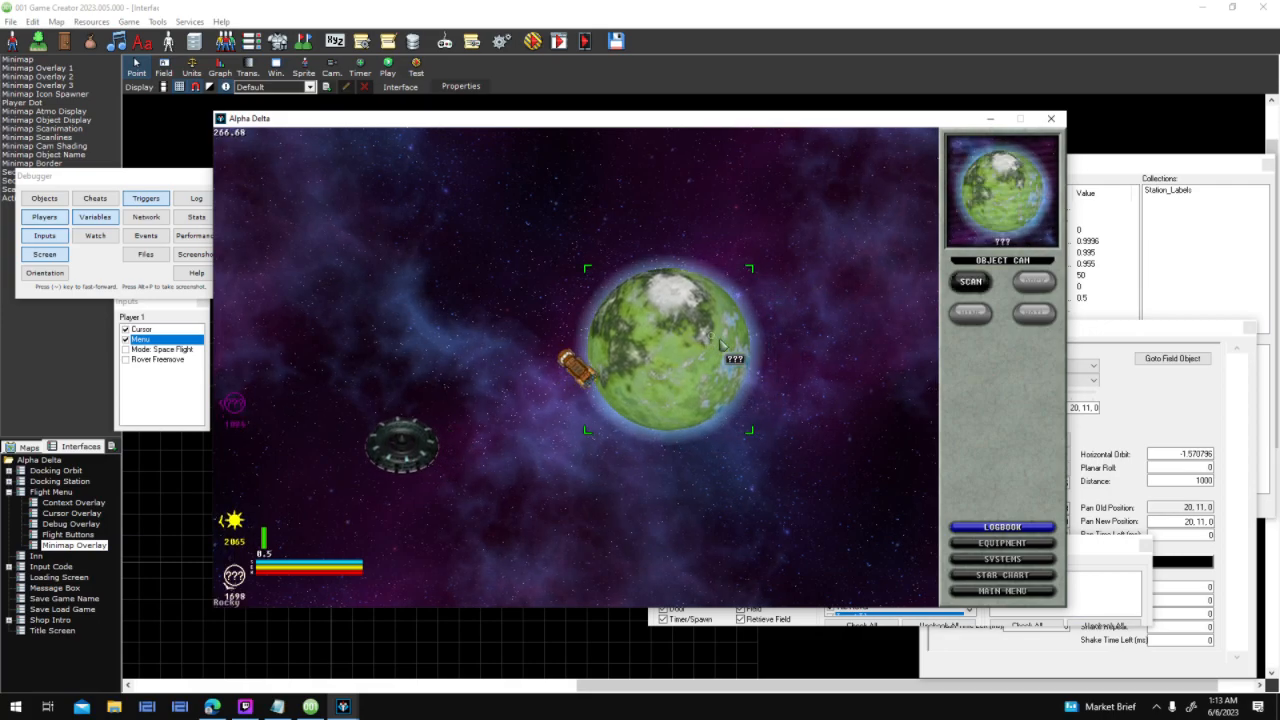
left_click(416, 432)
key("w")
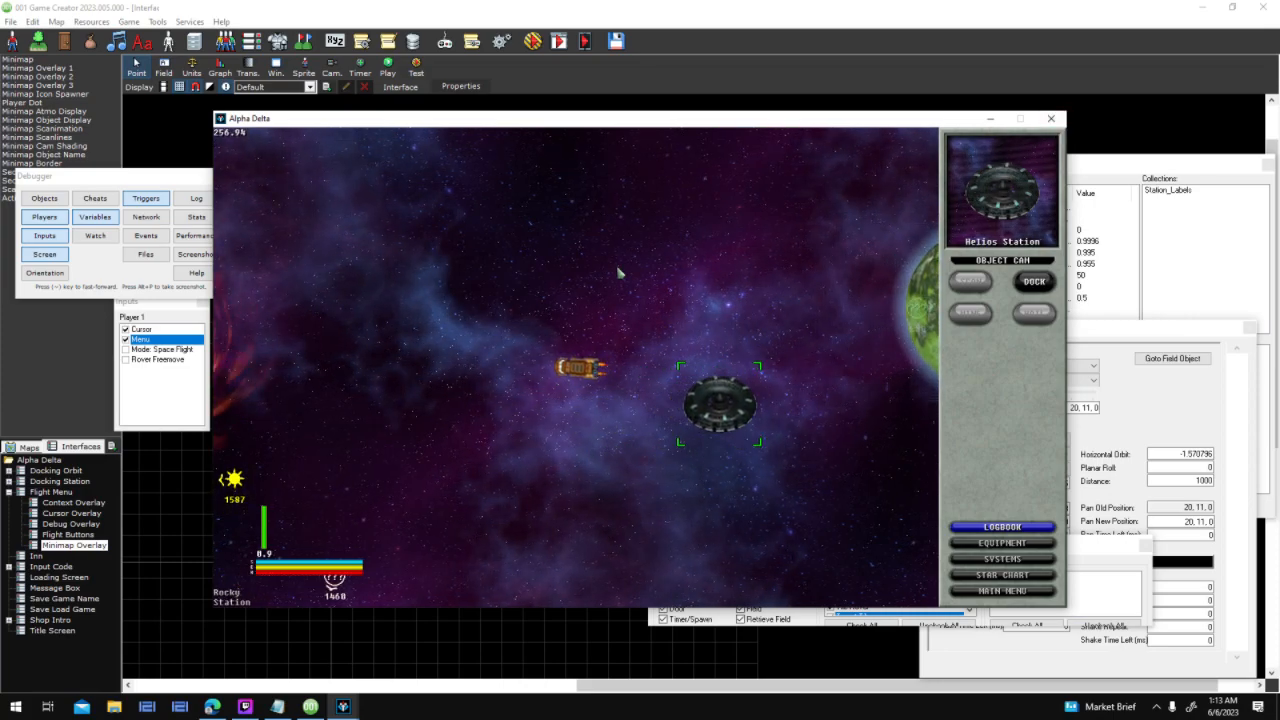
left_click(1051, 119)
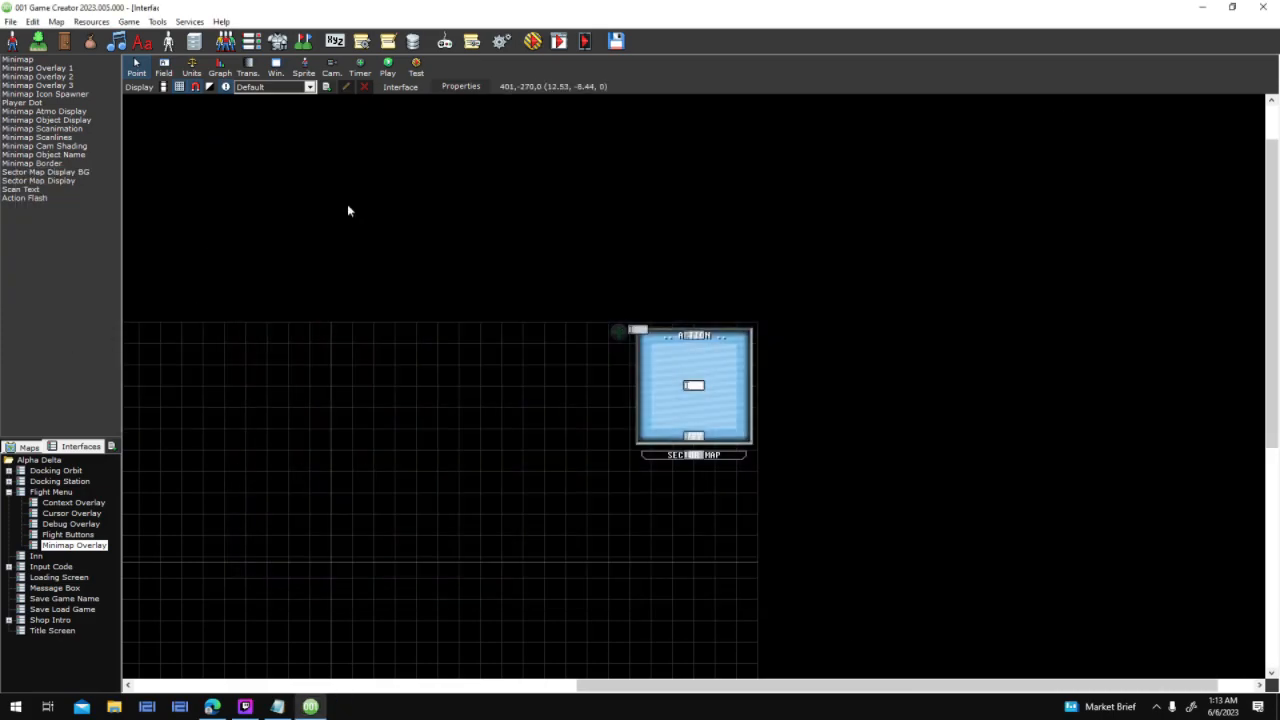
Review the field settings of Minimap Object Display without changing them
left_click(94, 121)
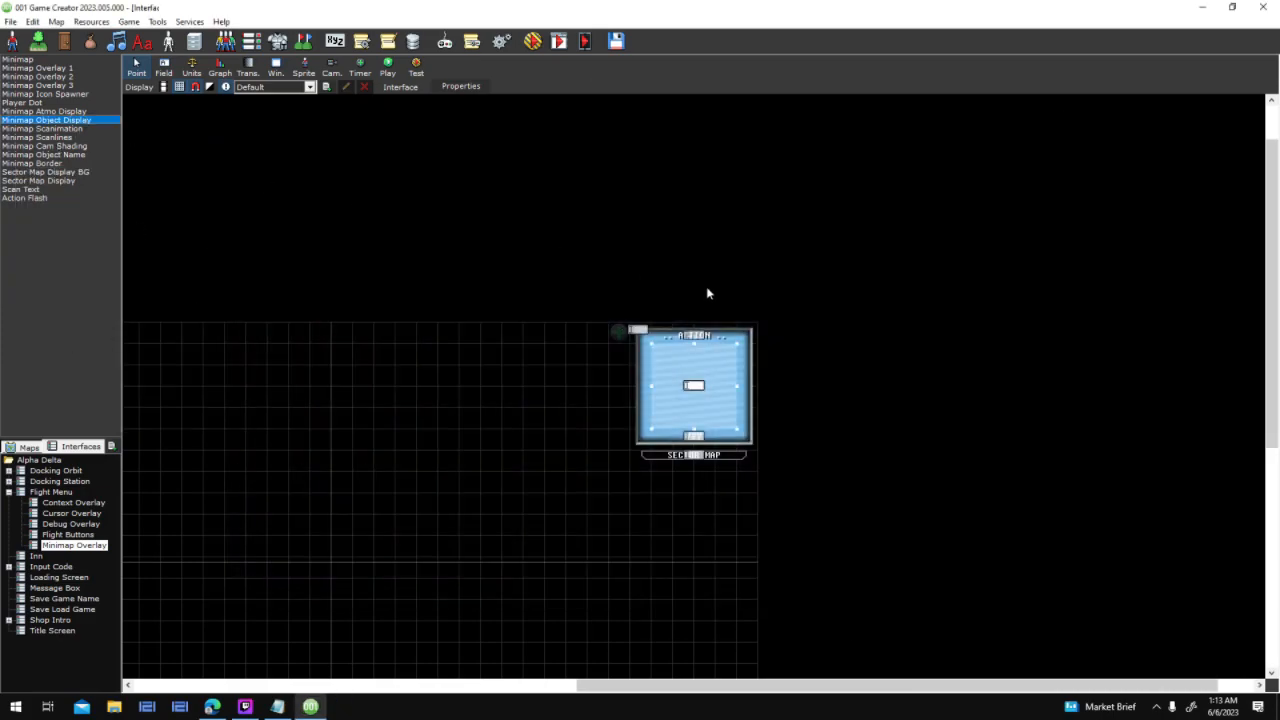
left_click_drag(710, 410, 717, 457)
left_click(822, 521)
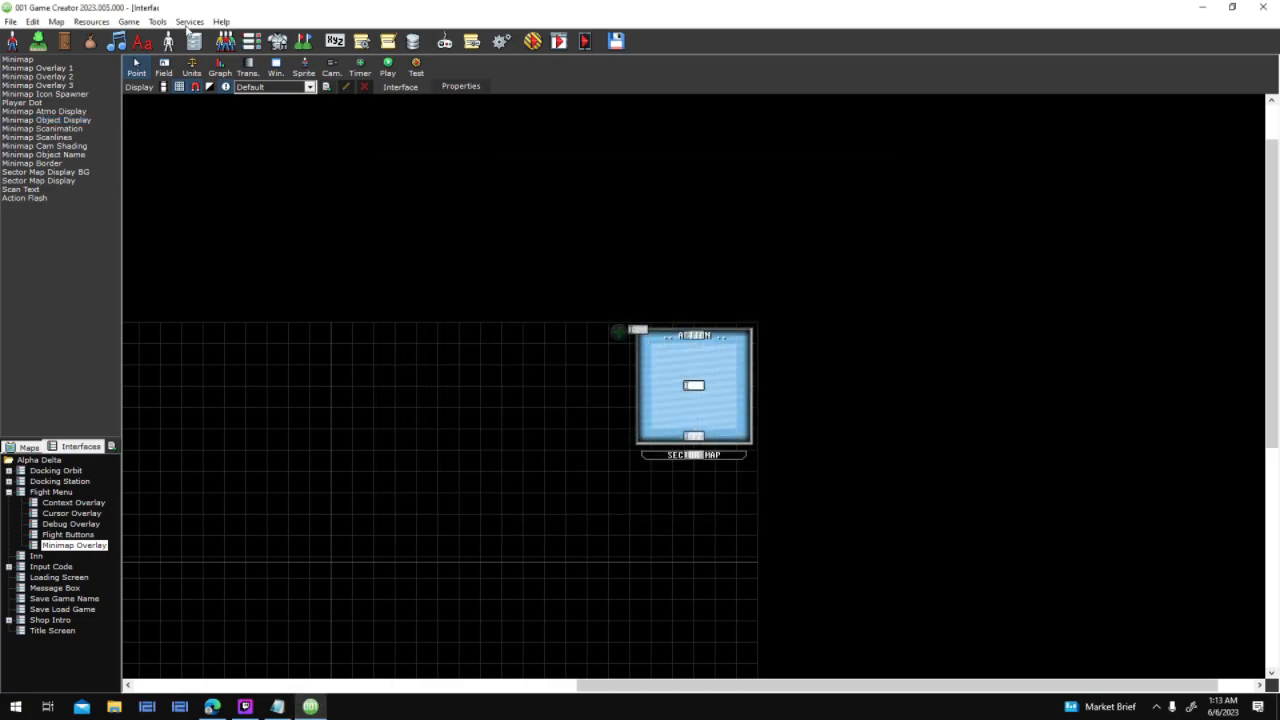
In Space Object's Mouse/Touch Down script, link Actor Variable Operation directly to Show/Hide Interface and delete the bypassed branch, resize and Return Value events
left_click(168, 40)
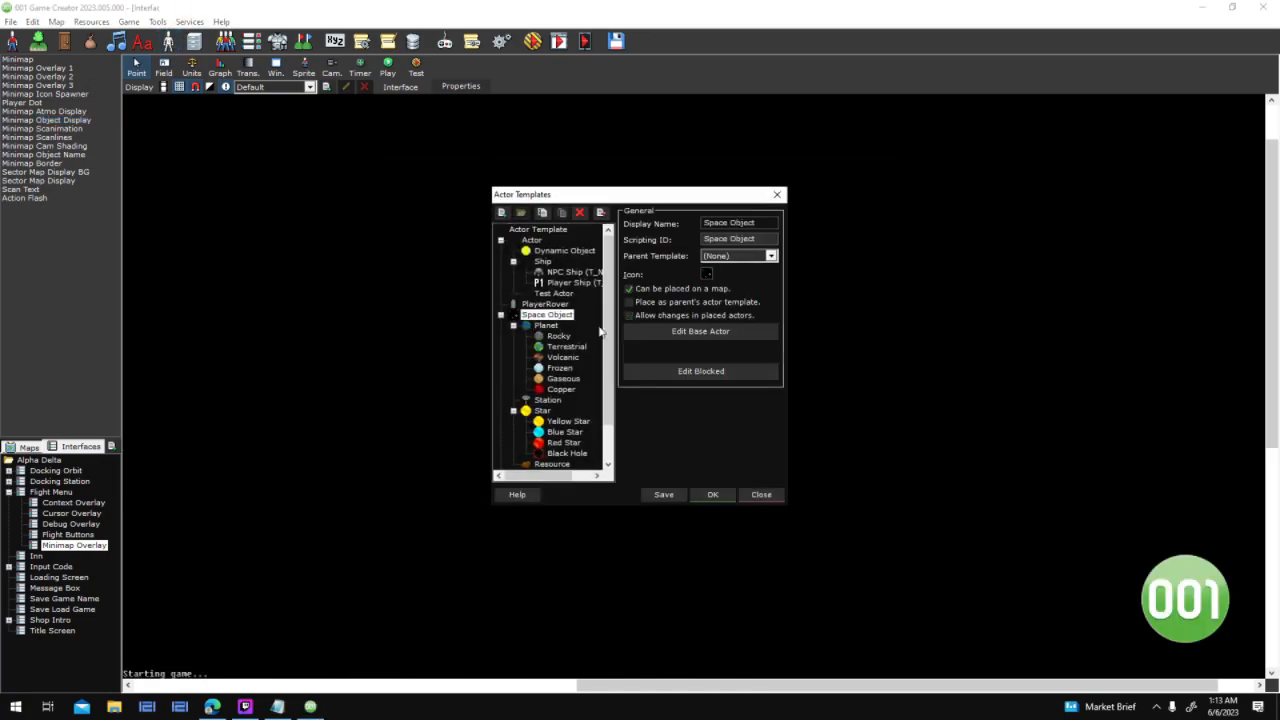
left_click(676, 333)
double_click(794, 236)
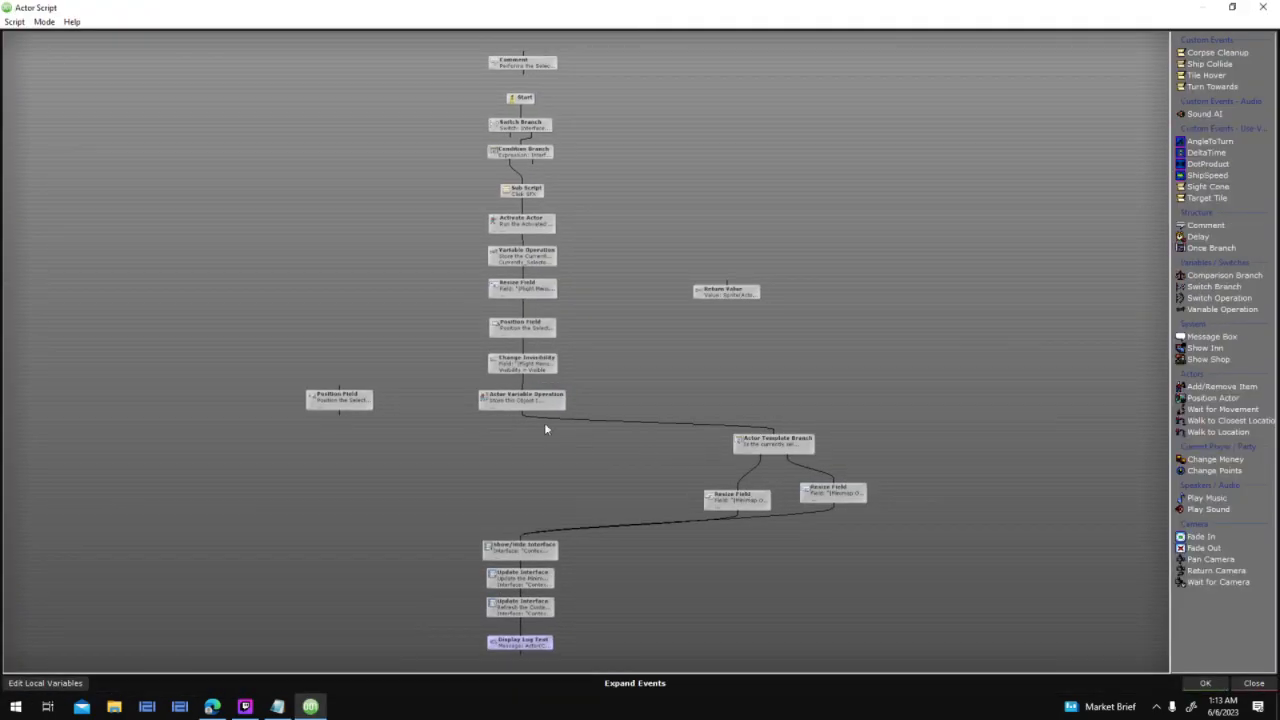
left_click_drag(523, 411, 522, 541)
left_click_drag(648, 411, 910, 525)
key("Delete")
left_click(1212, 686)
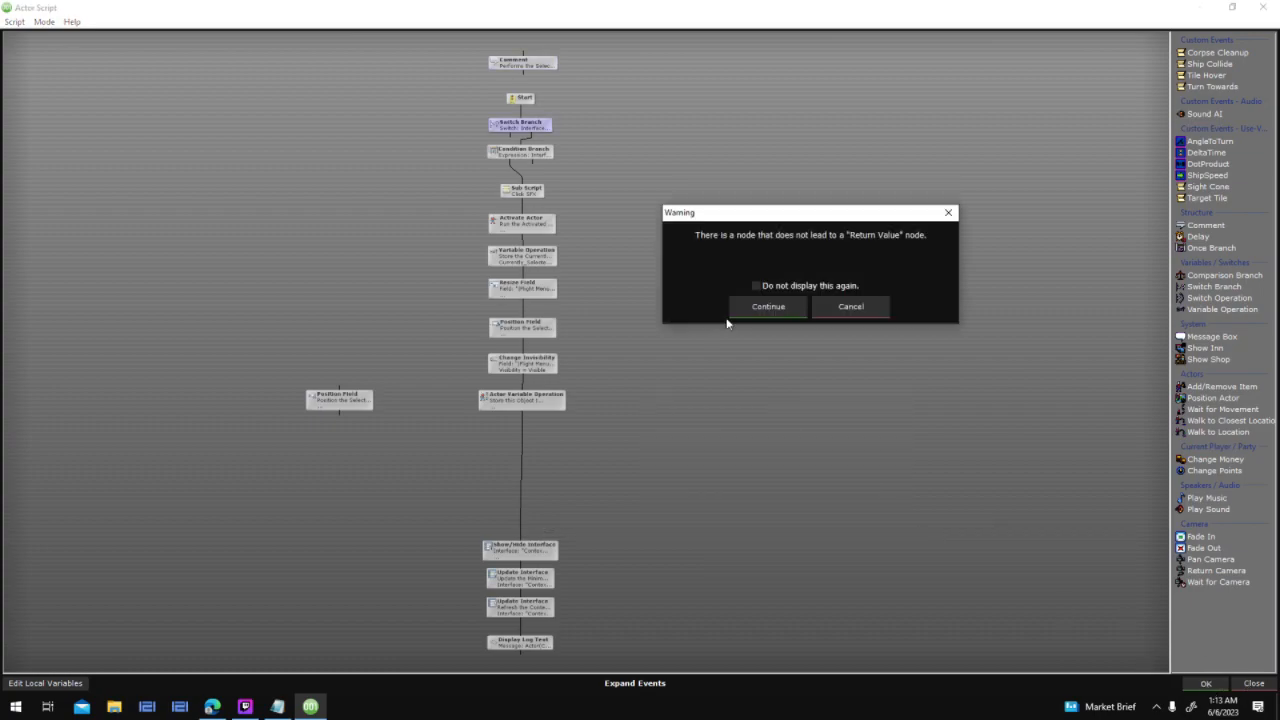
left_click(768, 309)
left_click(818, 522)
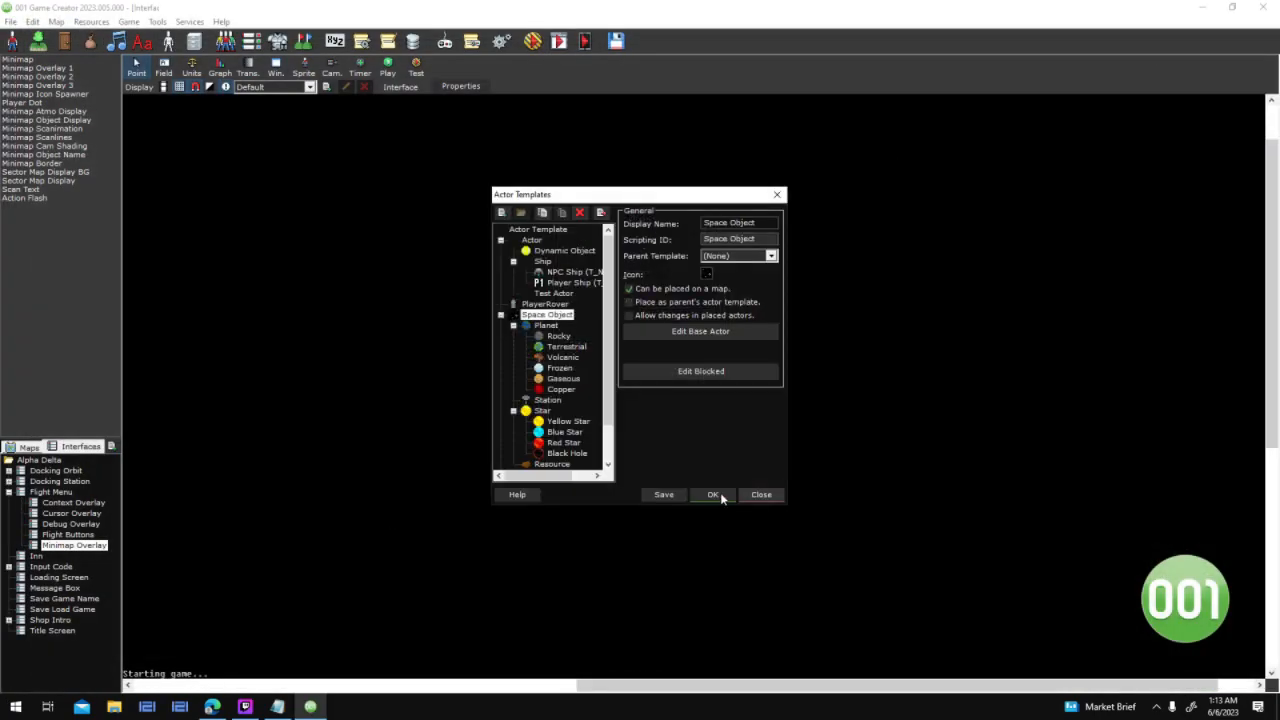
Recheck Space Object's Mouse/Touch Down script, and save the base actor and the actor templates
left_click(682, 331)
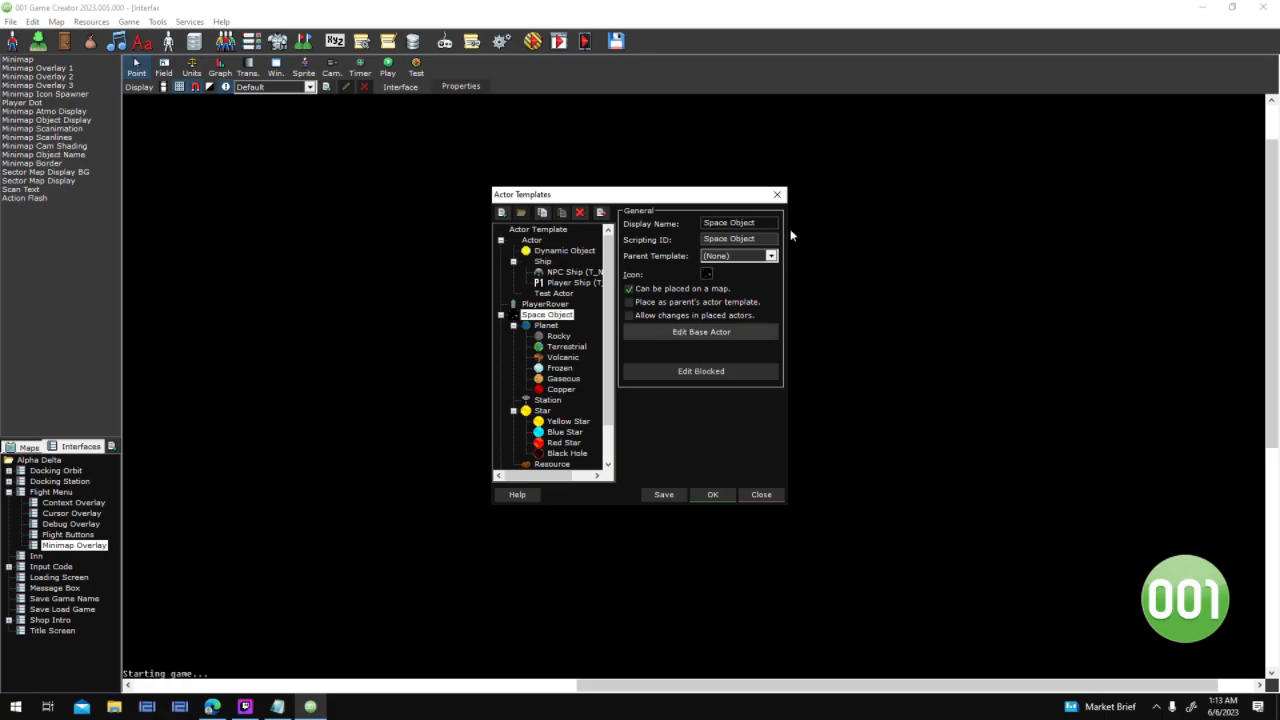
left_click(812, 246)
double_click(813, 237)
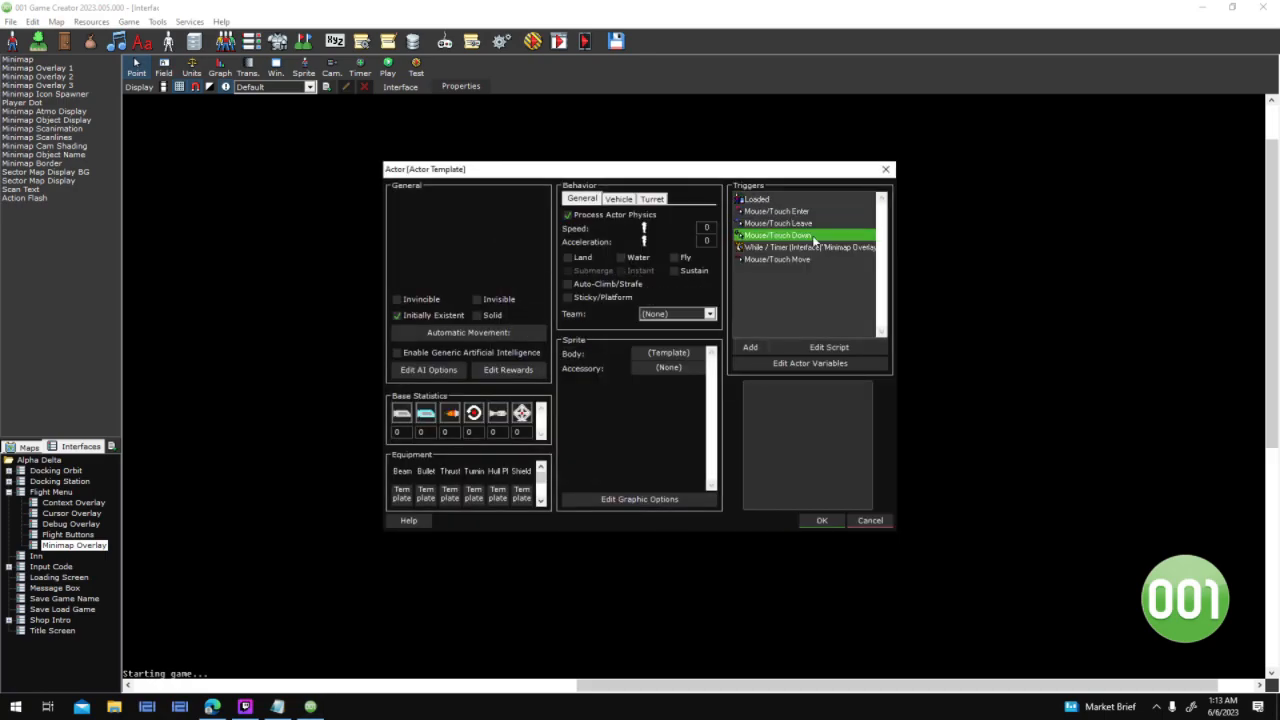
left_click(888, 538)
left_click(766, 306)
left_click(816, 516)
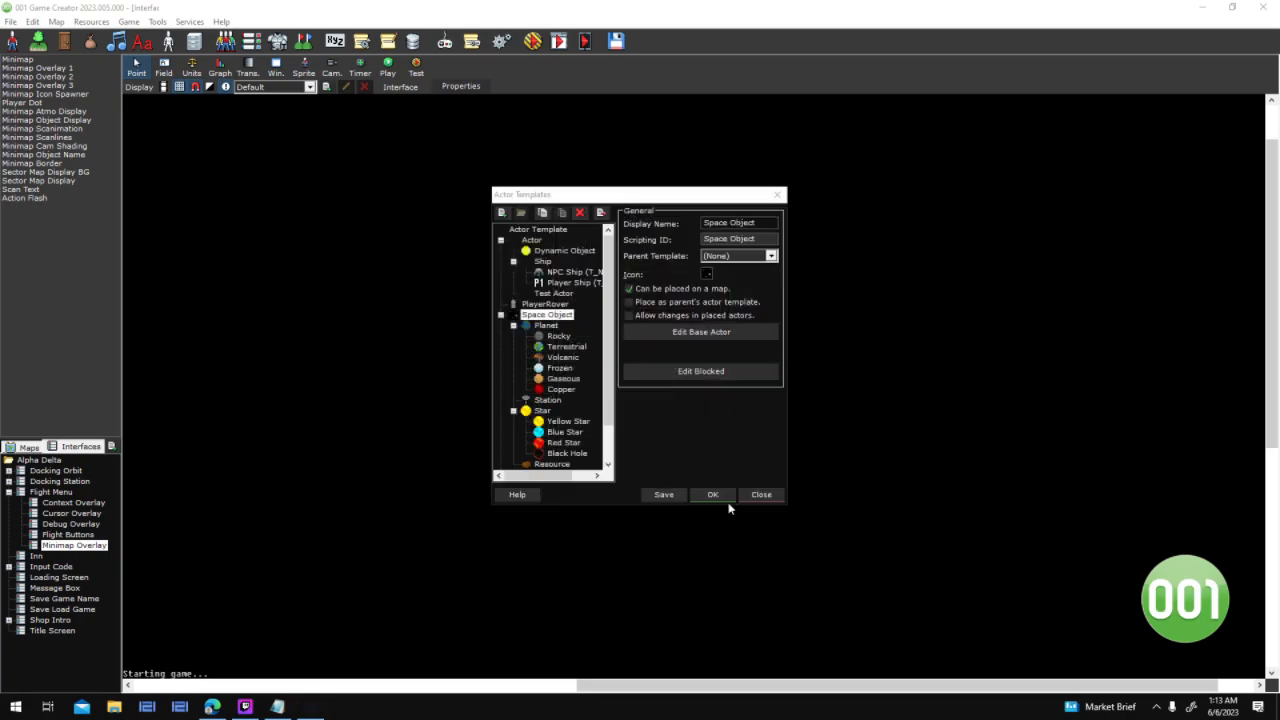
left_click(718, 496)
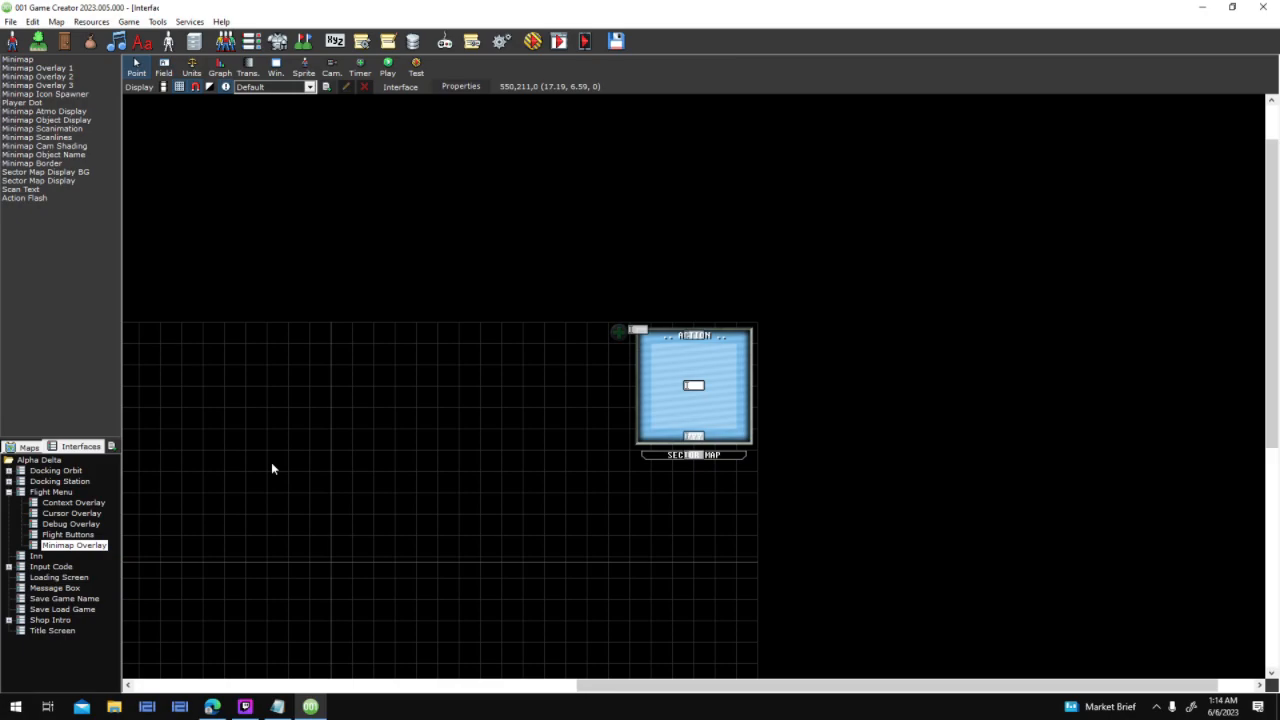
Open Minimap Object Display's Retrieve Width script and paste in the Black Hole actor template branch with its two Resize Field events
left_click(38, 120)
double_click(687, 393)
left_click_drag(717, 431, 716, 452)
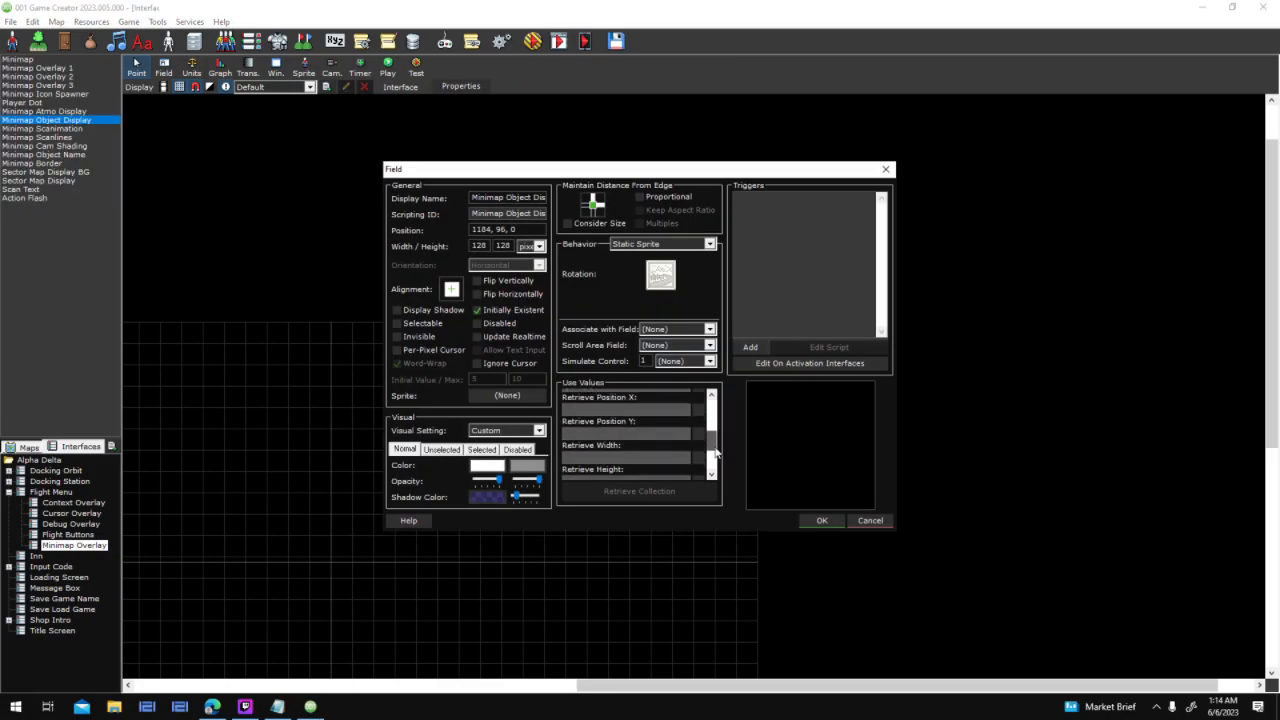
left_click(701, 458)
double_click(589, 218)
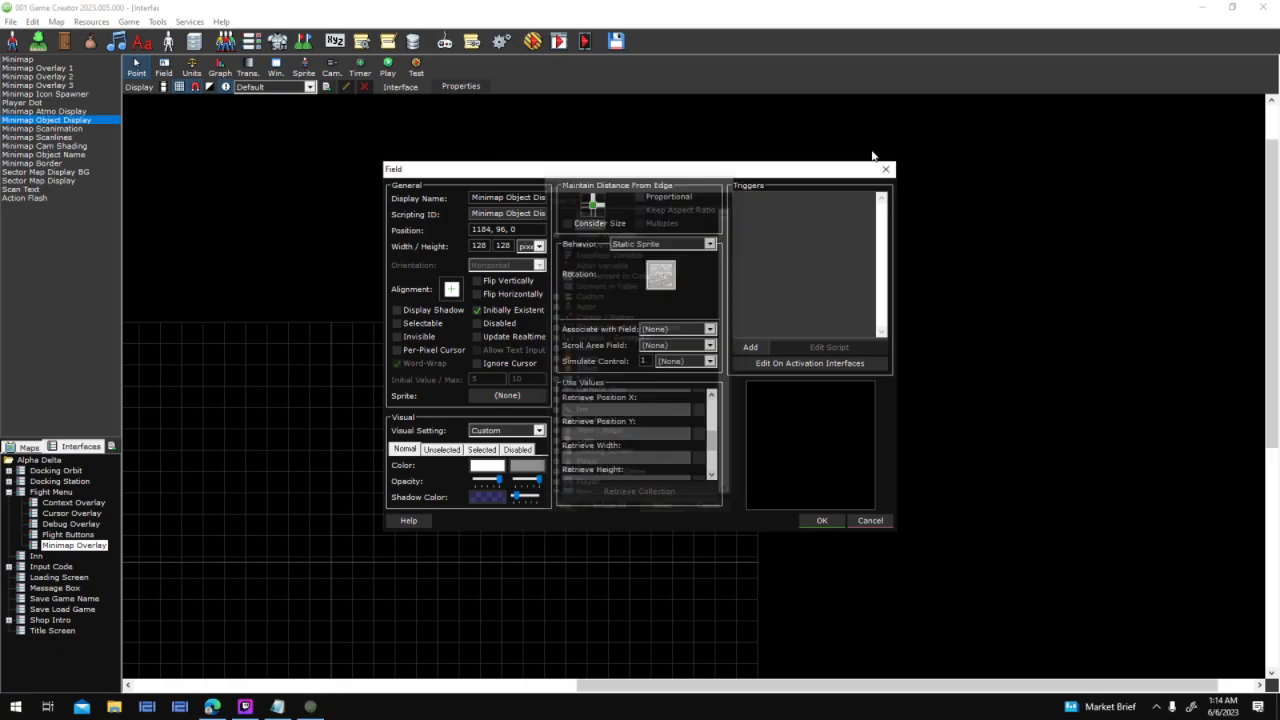
left_click(914, 149)
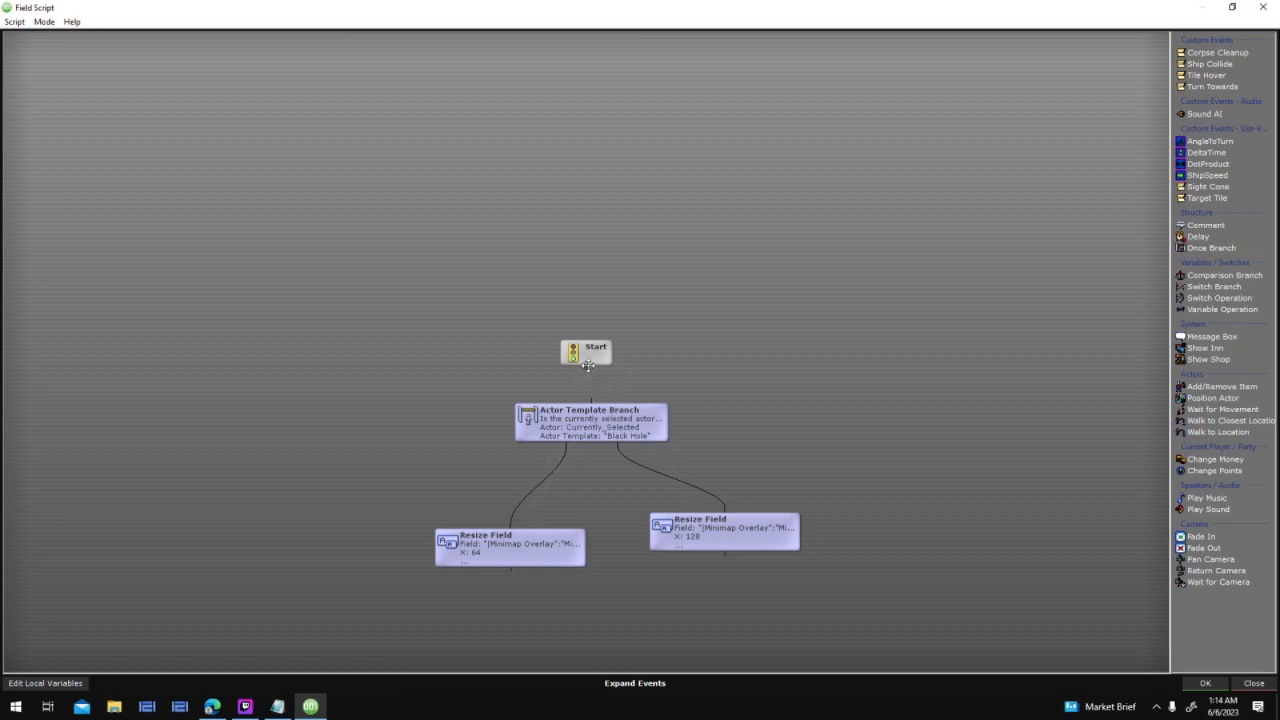
Link Start to the Actor Template Branch, detach both Resize Field events, and connect each branch outcome to a Return Value of 128
right_click(665, 470)
left_click(665, 470)
left_click(552, 475)
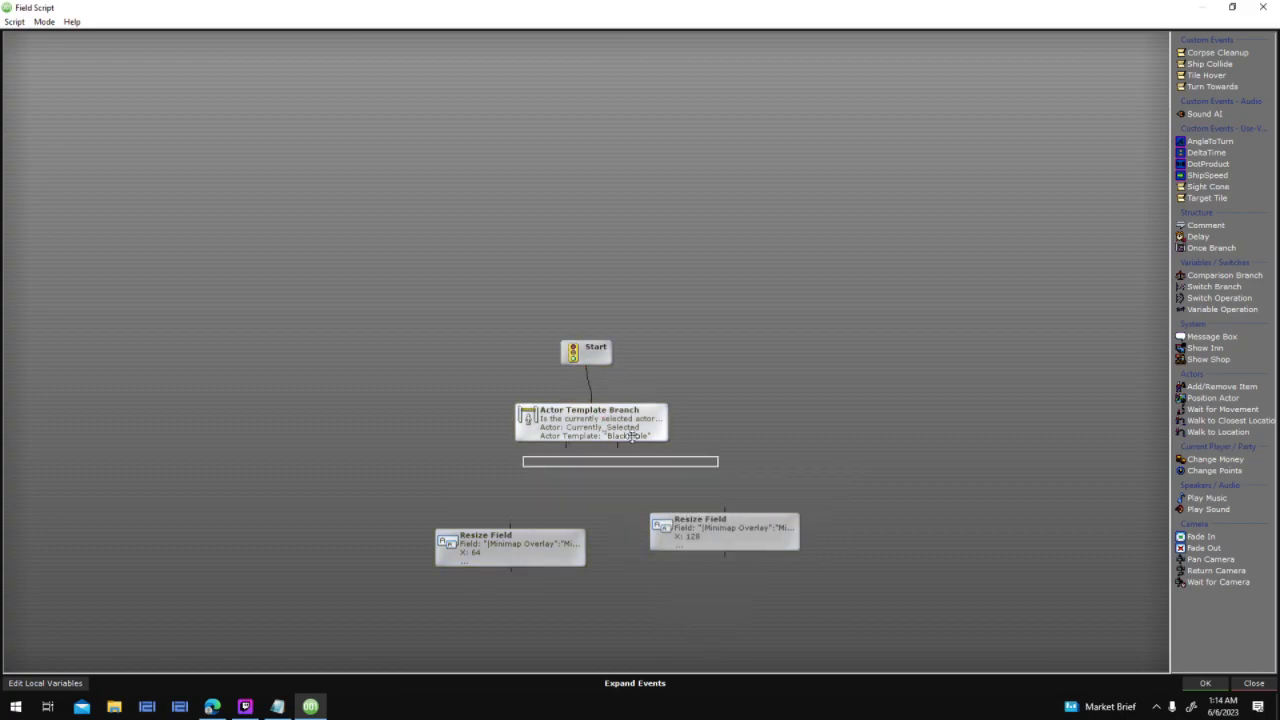
type("return")
double_click(206, 55)
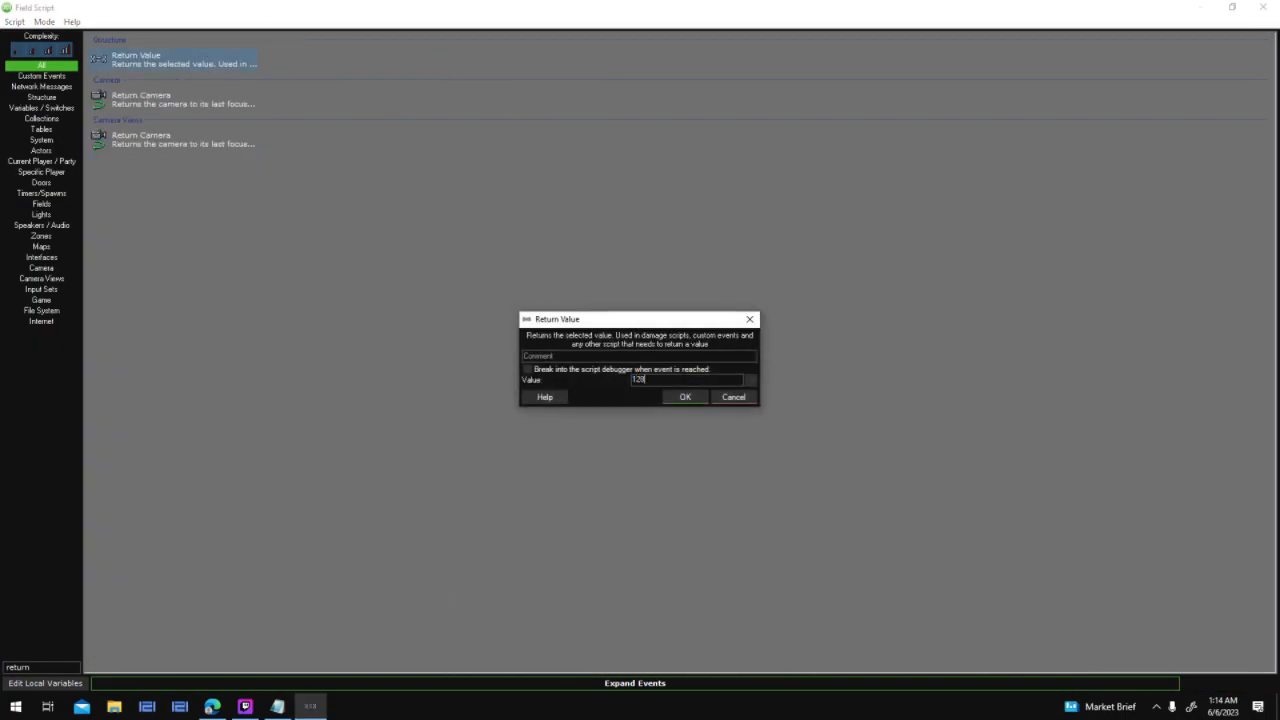
left_click(685, 397)
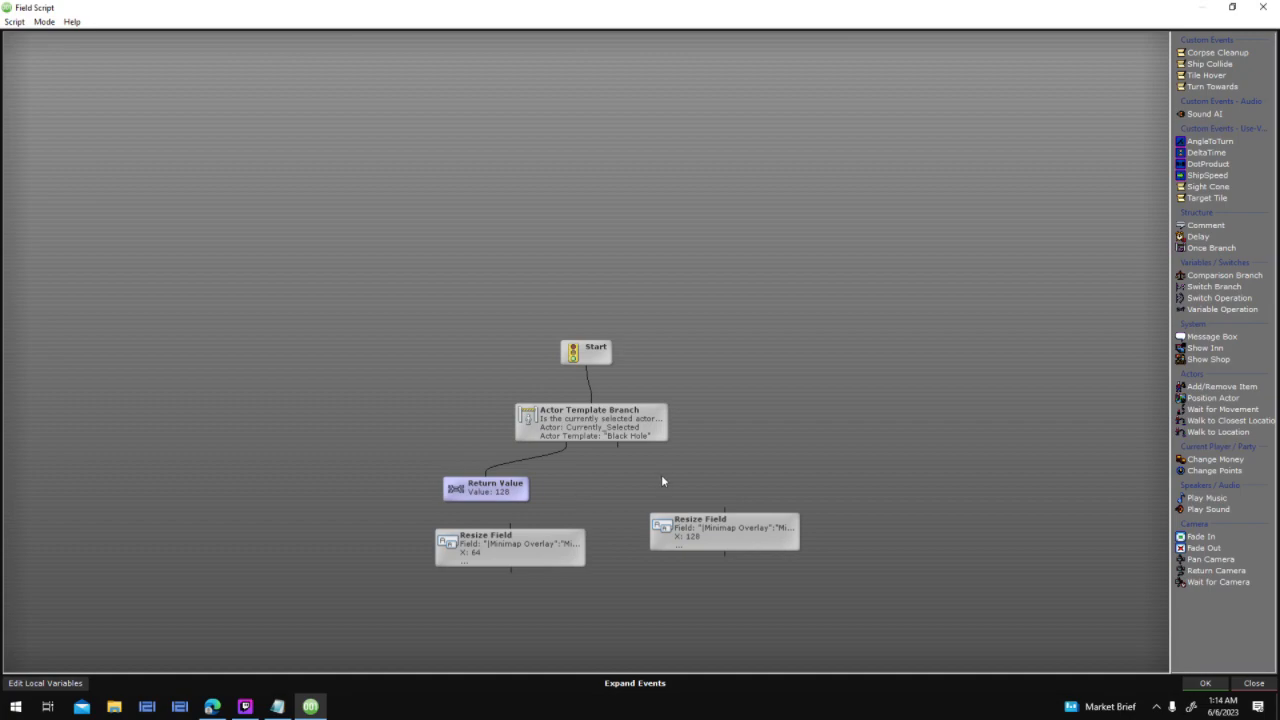
left_click(621, 458)
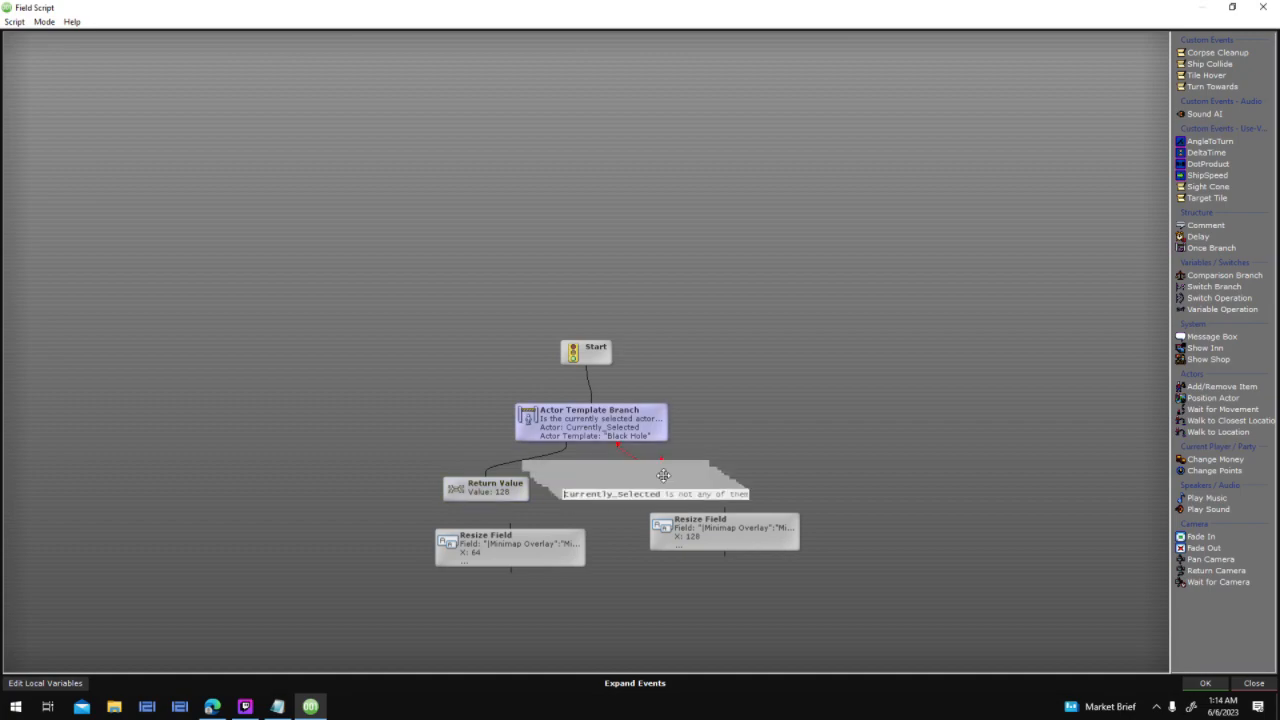
Set the Black Hole outcome's Return Value to 64, remove the leftover Resize Field events, and accept the width script
double_click(506, 491)
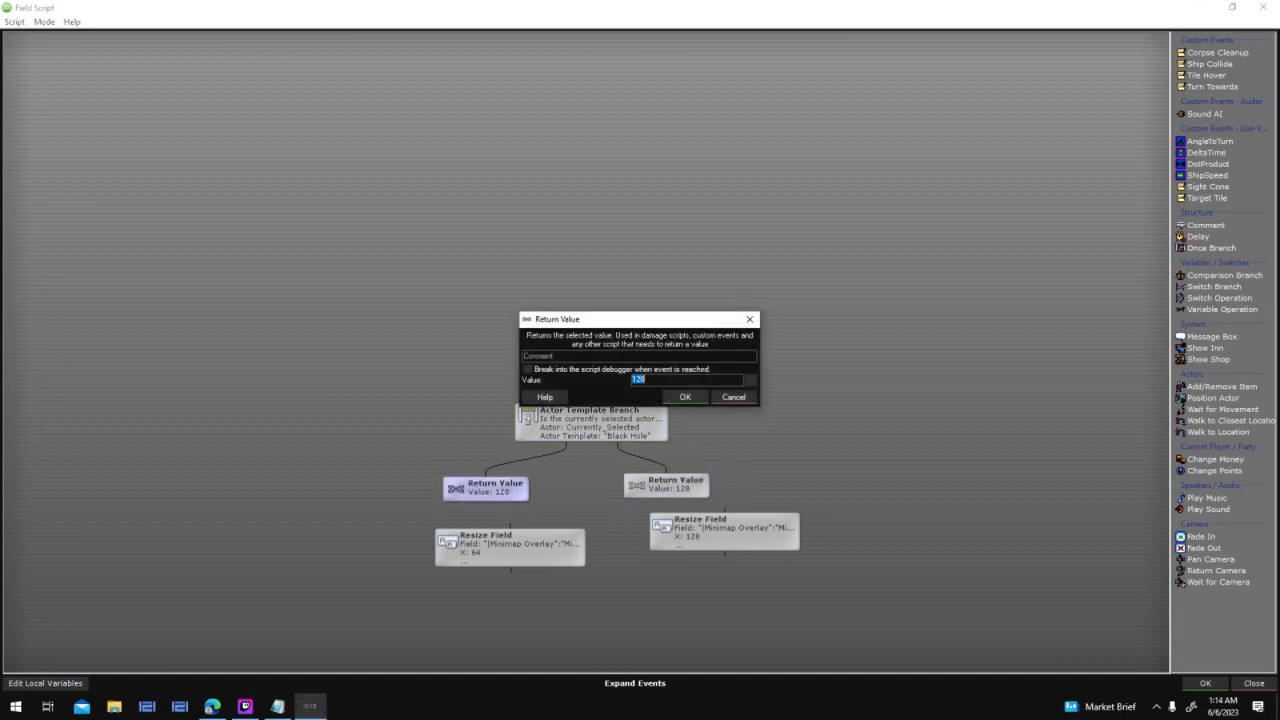
type("64")
key("Return")
left_click_drag(782, 397, 475, 497)
left_click(1205, 683)
Reuse the Black Hole branch returning 64 or 128 in the Retrieve Height script, link it to Start, and accept the field settings
left_click_drag(712, 446, 712, 454)
left_click(700, 447)
double_click(590, 220)
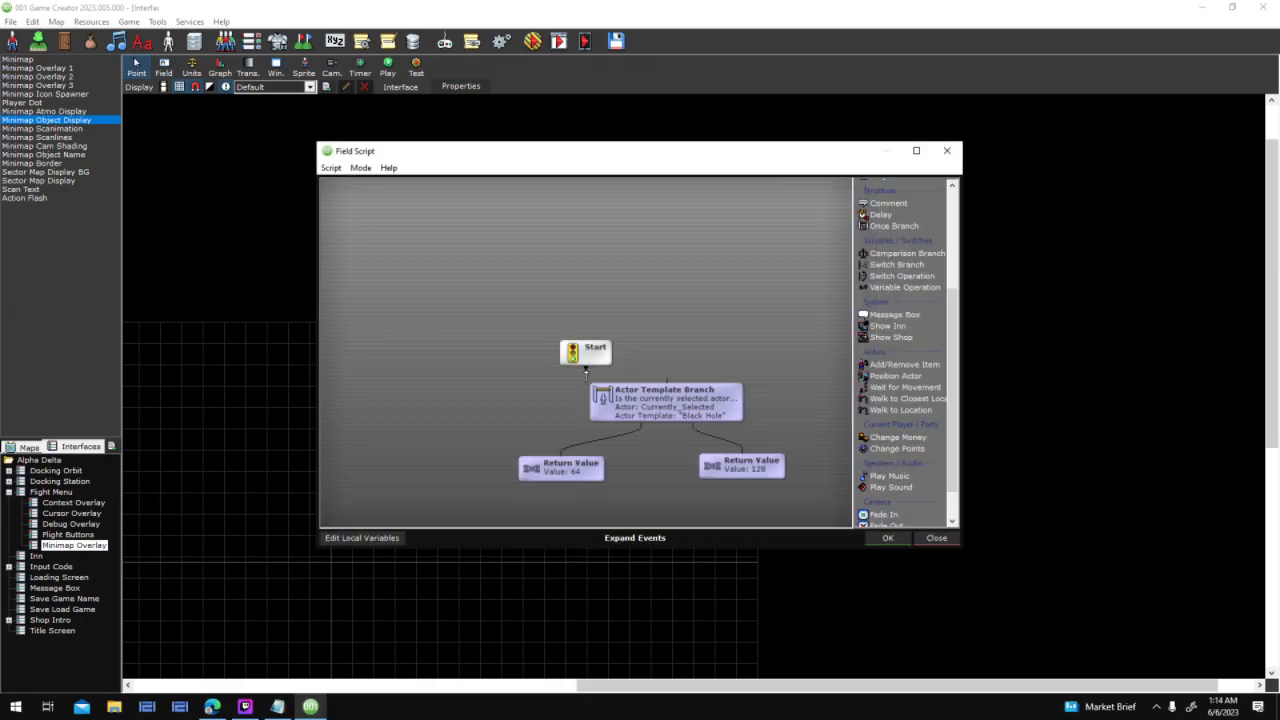
left_click(884, 538)
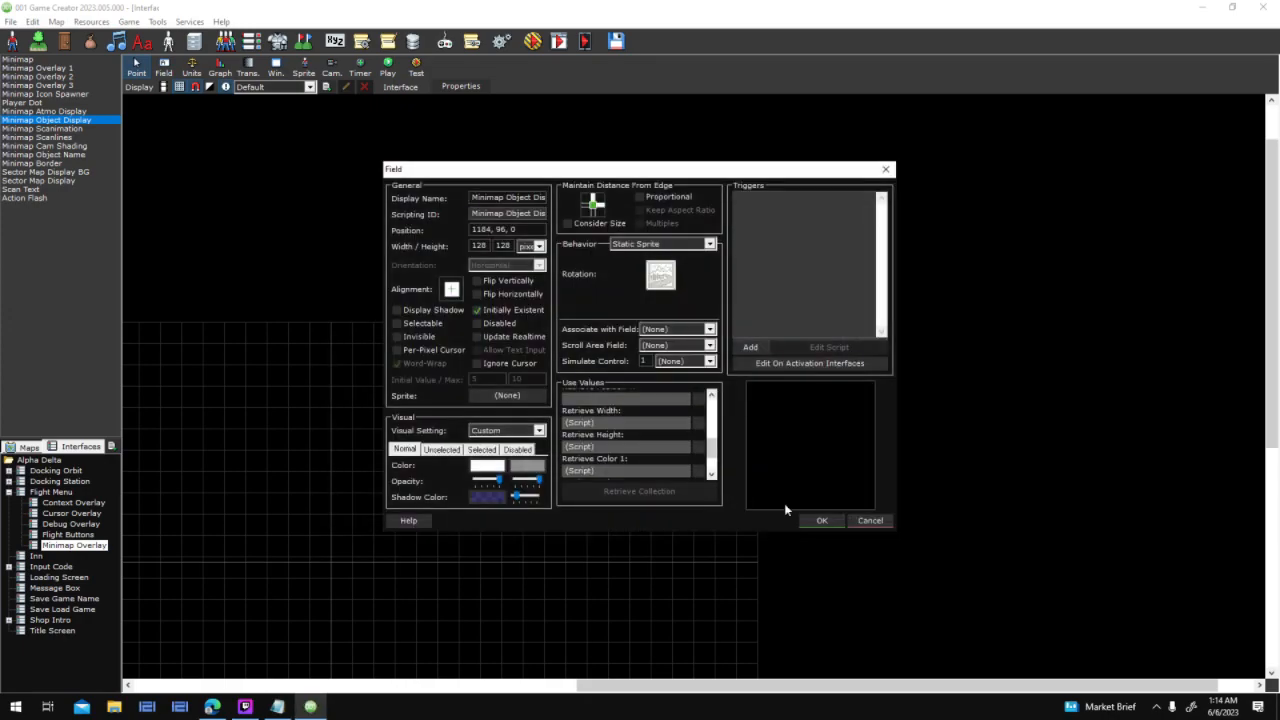
left_click(821, 520)
Run the game and select the green planet and the station to compare their sizes in the object cam
left_click(580, 44)
key("Return")
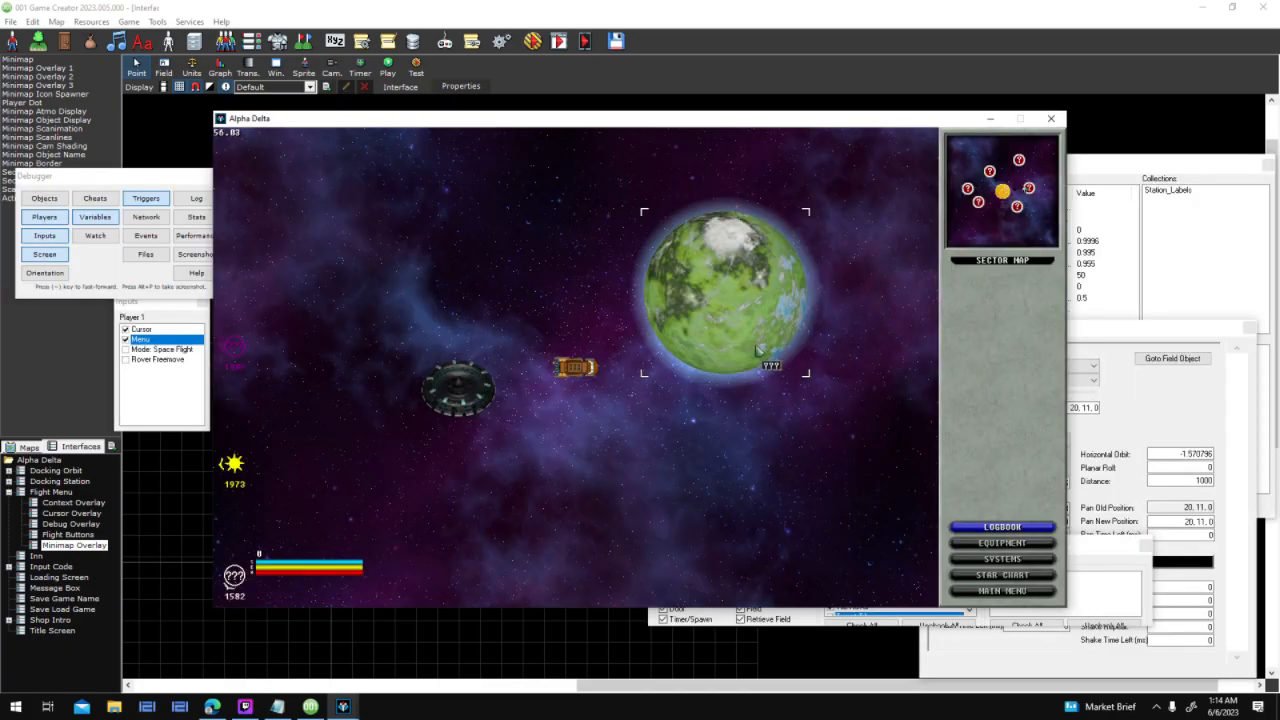
left_click(713, 331)
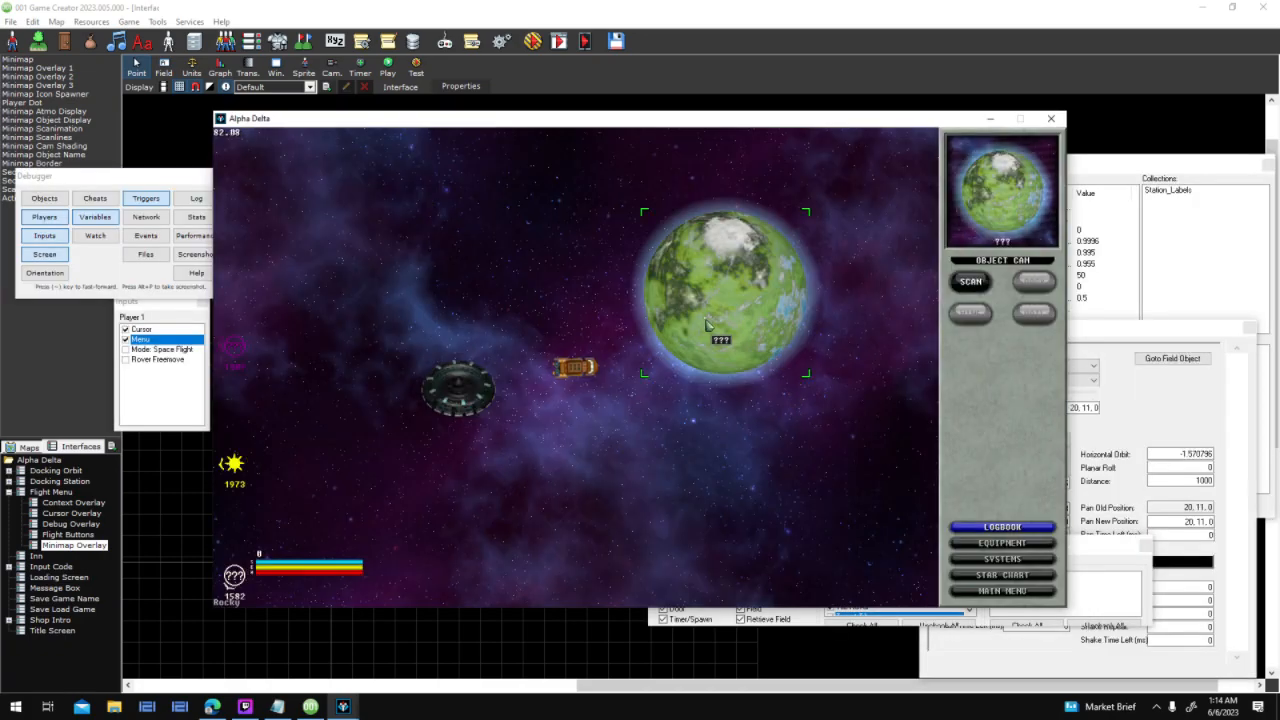
left_click(475, 401)
left_click_drag(555, 401, 417, 401)
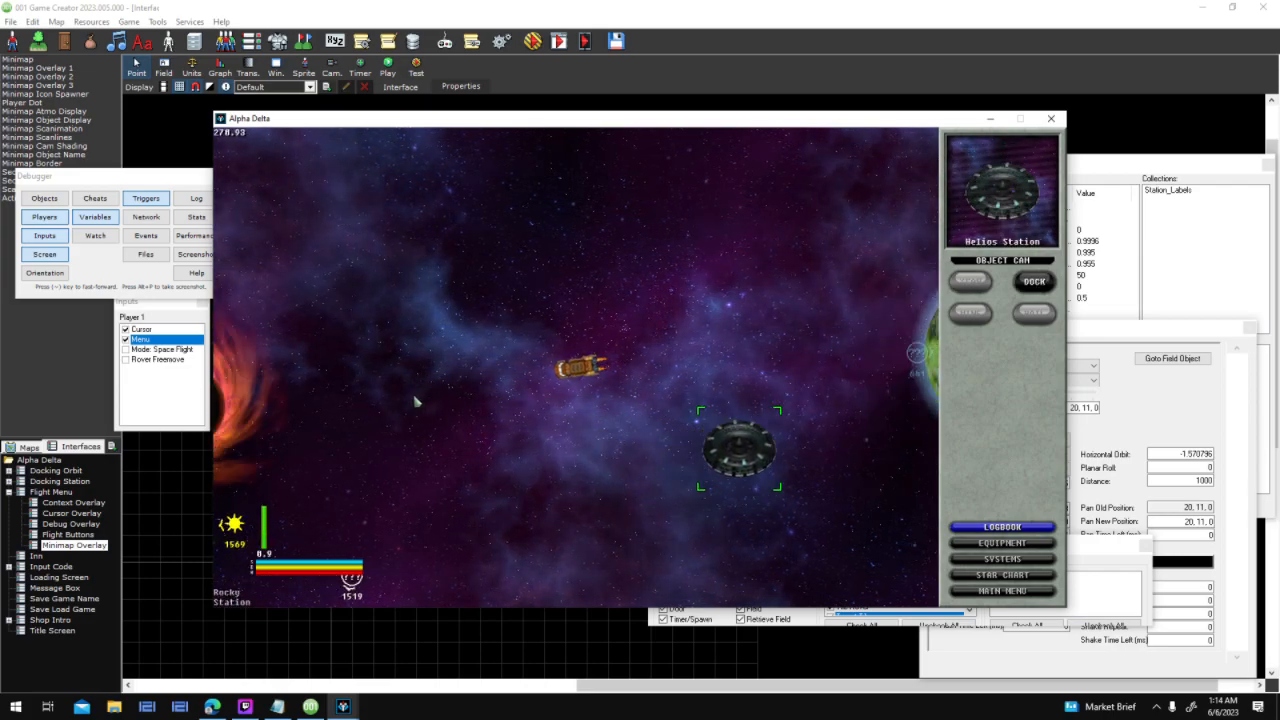
Fly toward the black hole and alternate between selecting it and the station to check the object cam's sizing
left_click(229, 420)
left_click(844, 446)
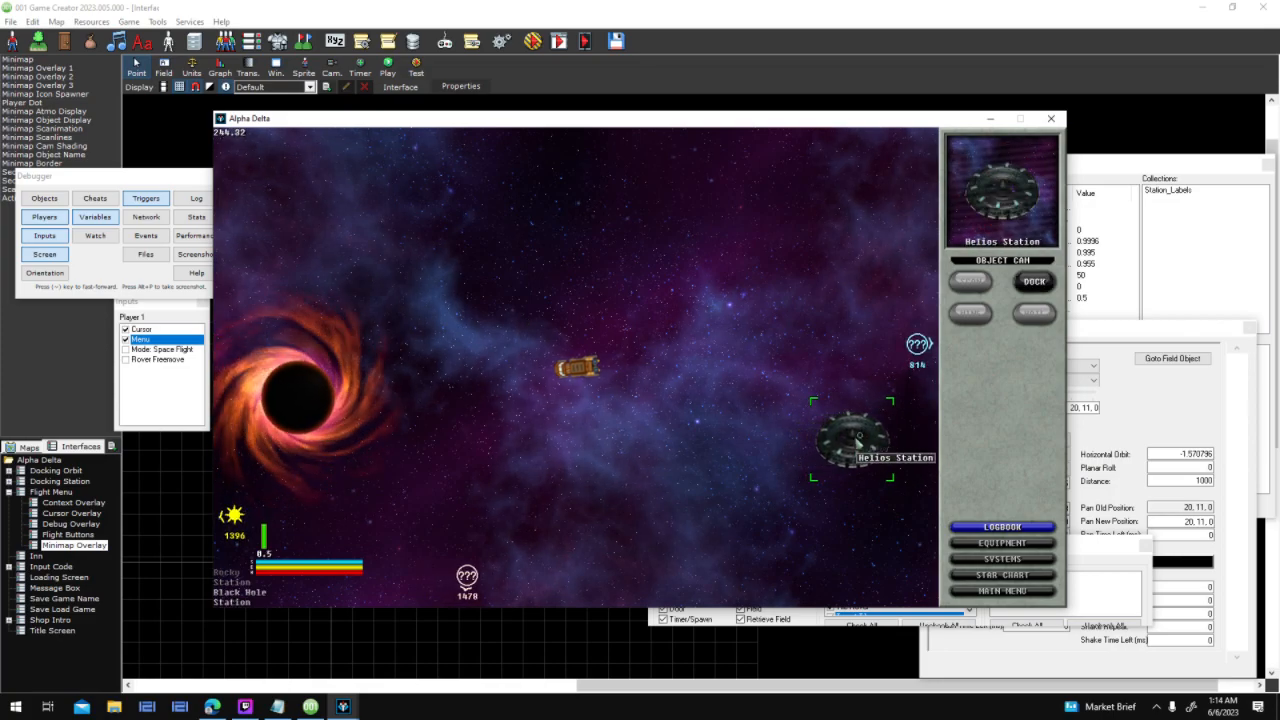
left_click(356, 405)
left_click(765, 429)
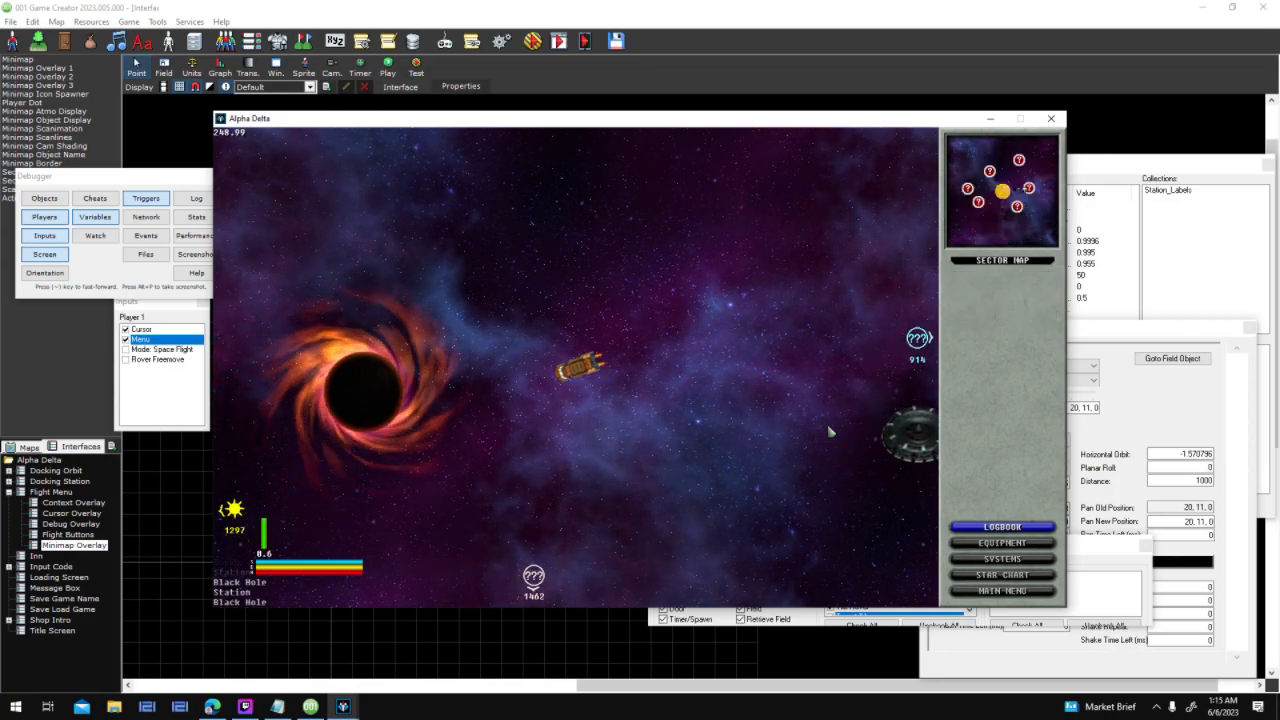
left_click(887, 444)
left_click(784, 433)
left_click(440, 378)
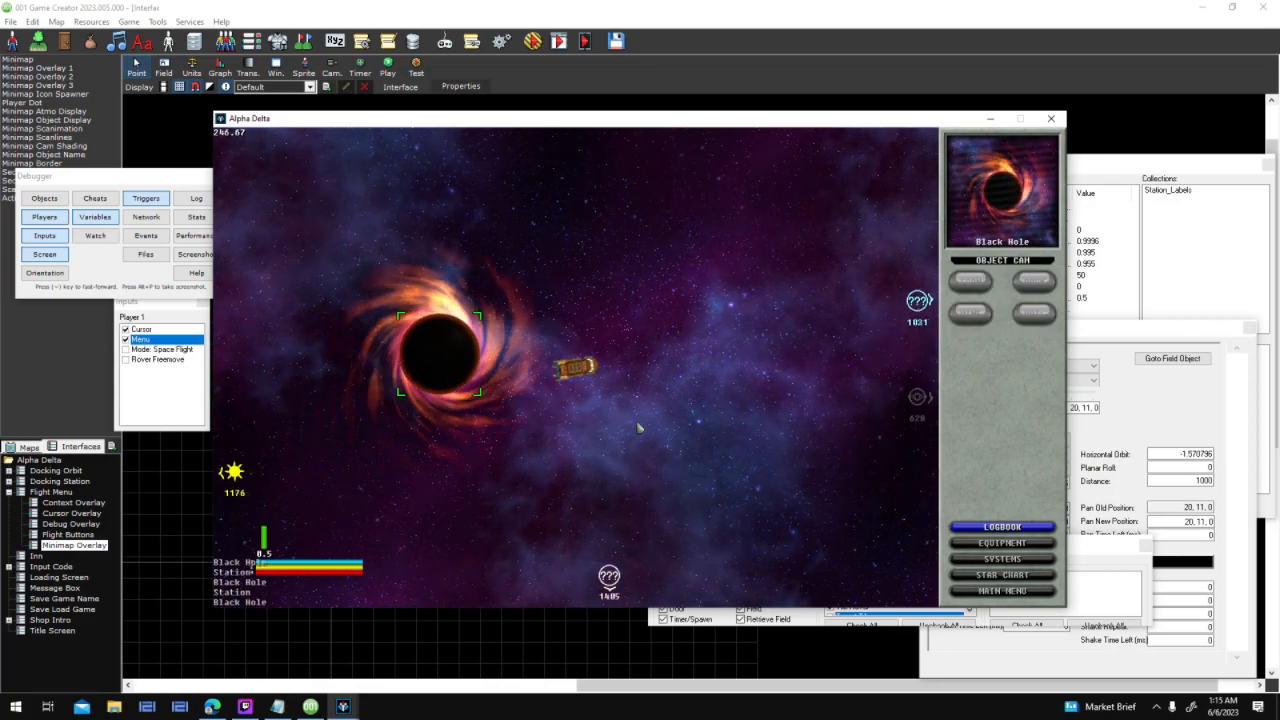
Fly on to the yellow star and select it to check its size and atmosphere in the object cam
key("a")
key("w")
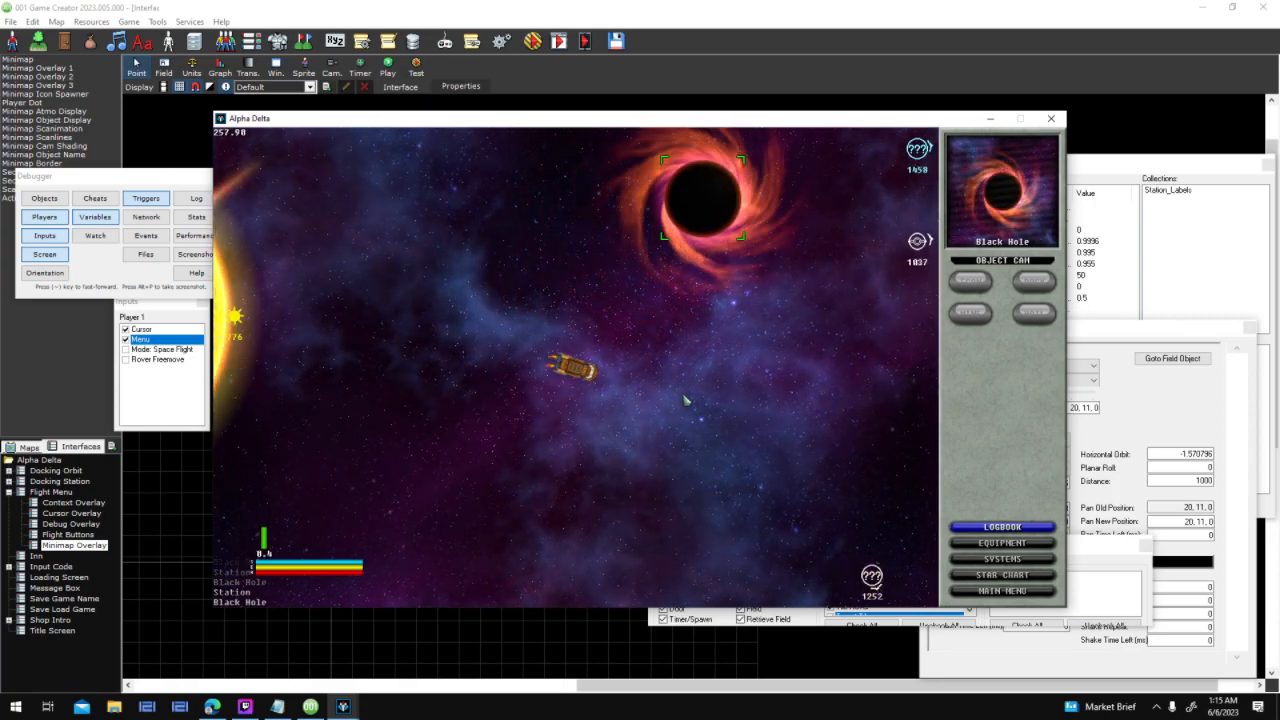
left_click(282, 292)
key("d")
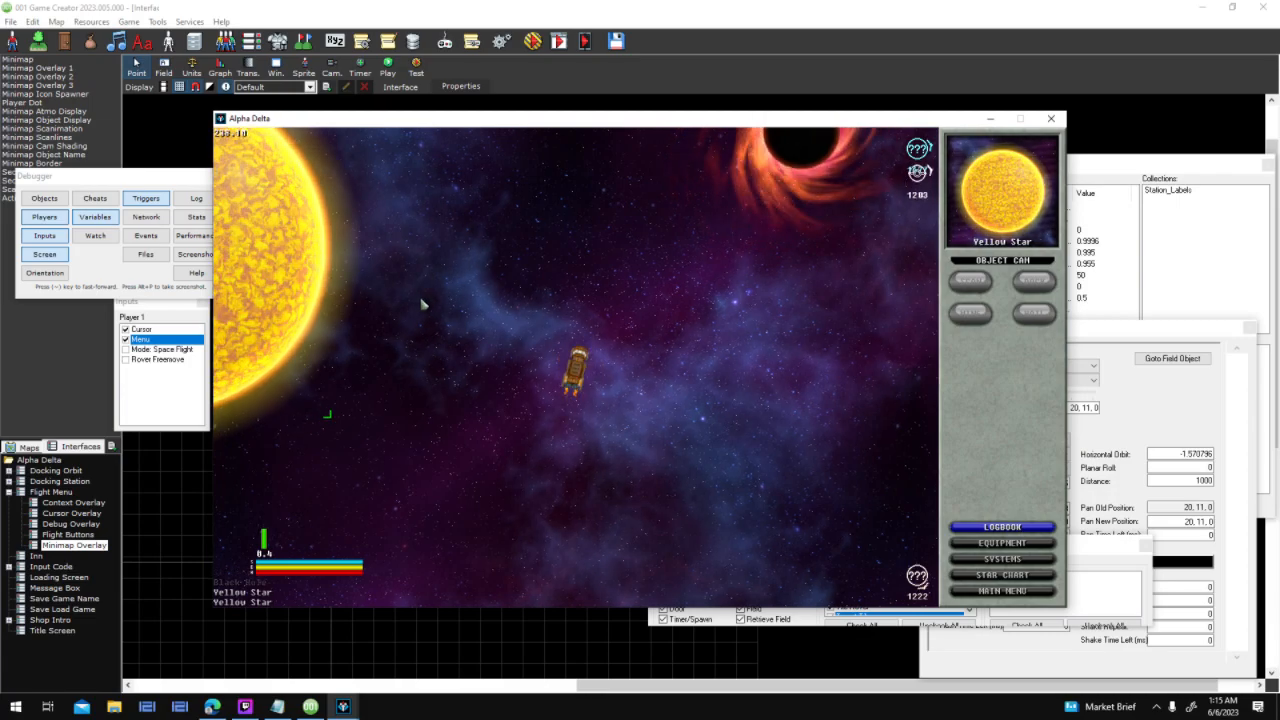
key("w")
key("a")
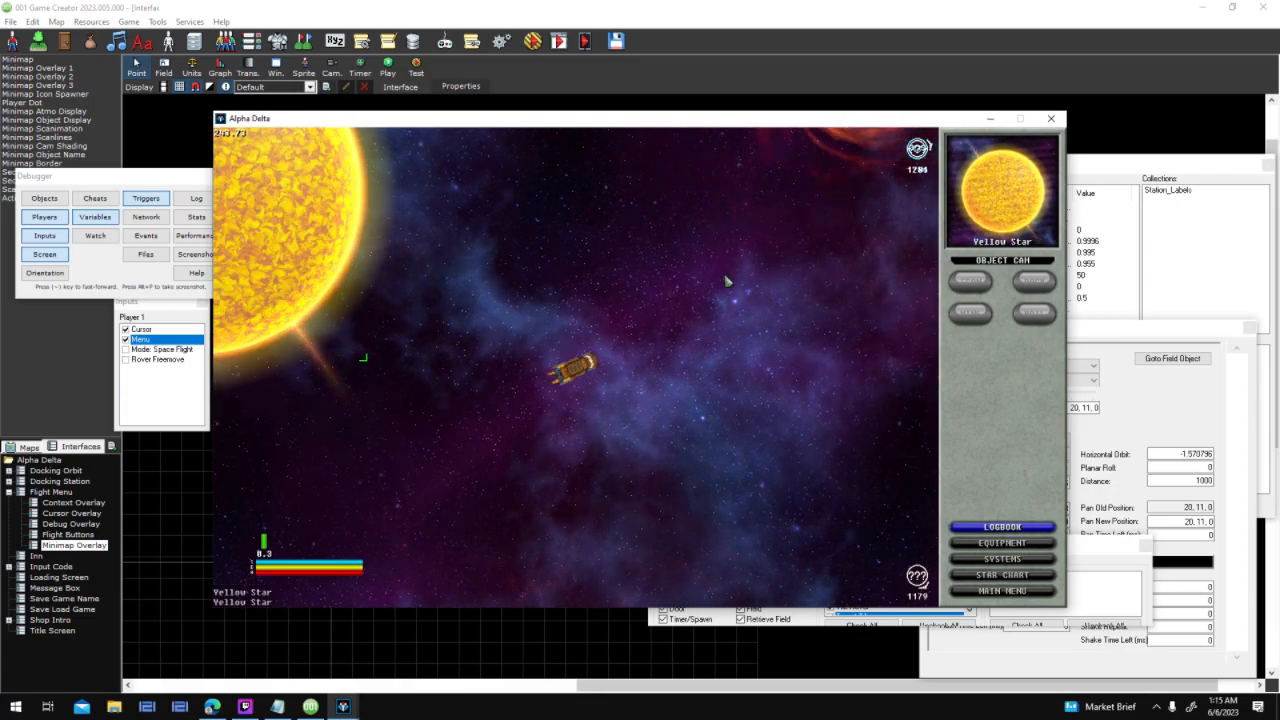
key("w")
key("d")
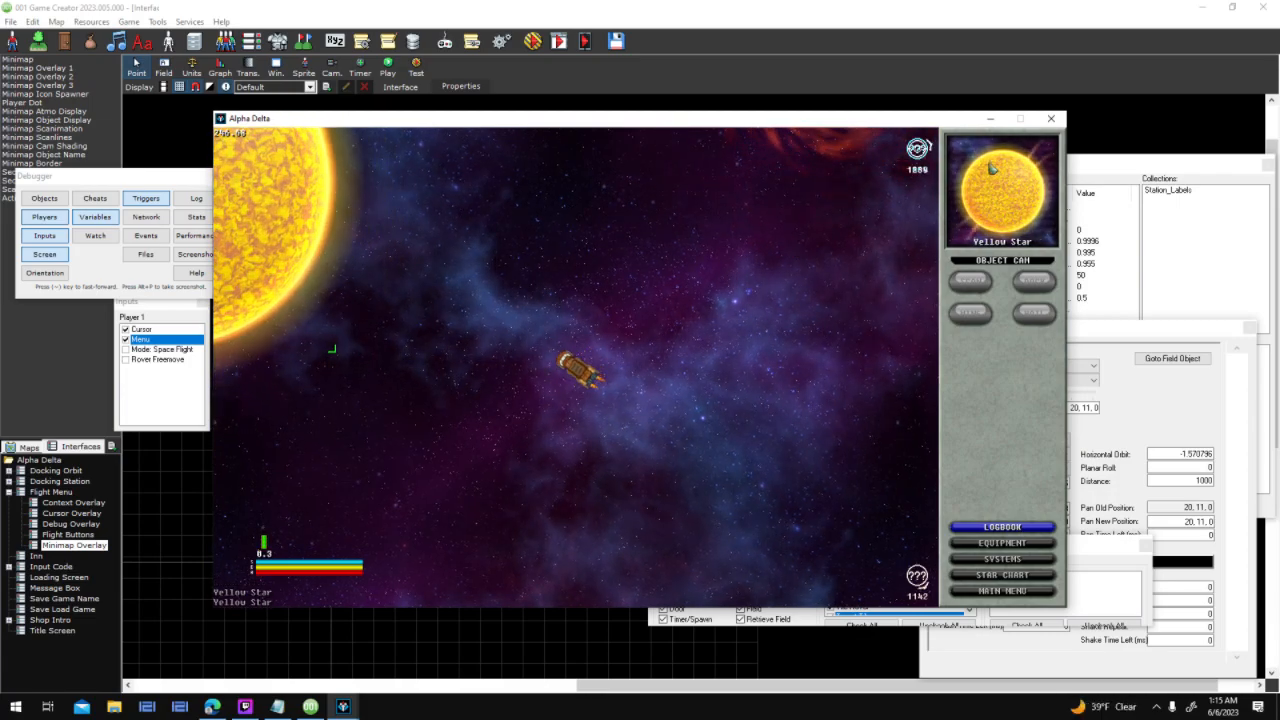
Select the black hole again, fly back toward it to recheck its object cam image, and close the game
key("w")
key("d")
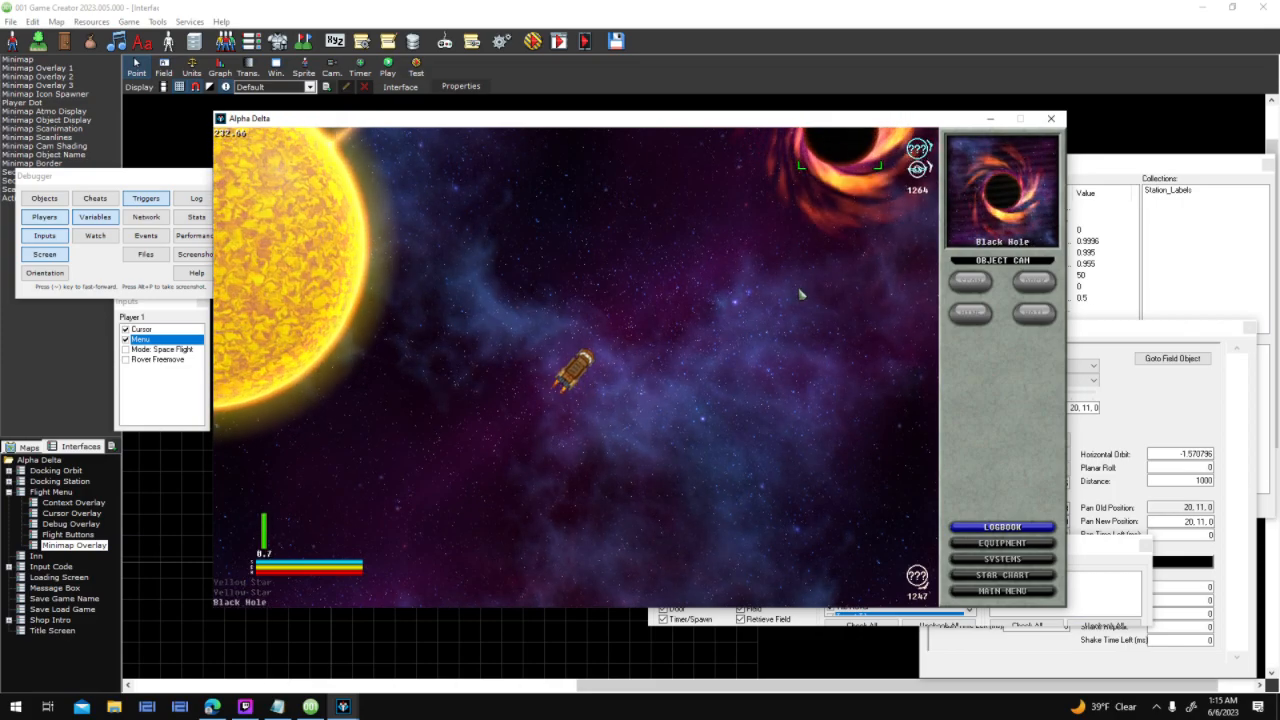
key("d")
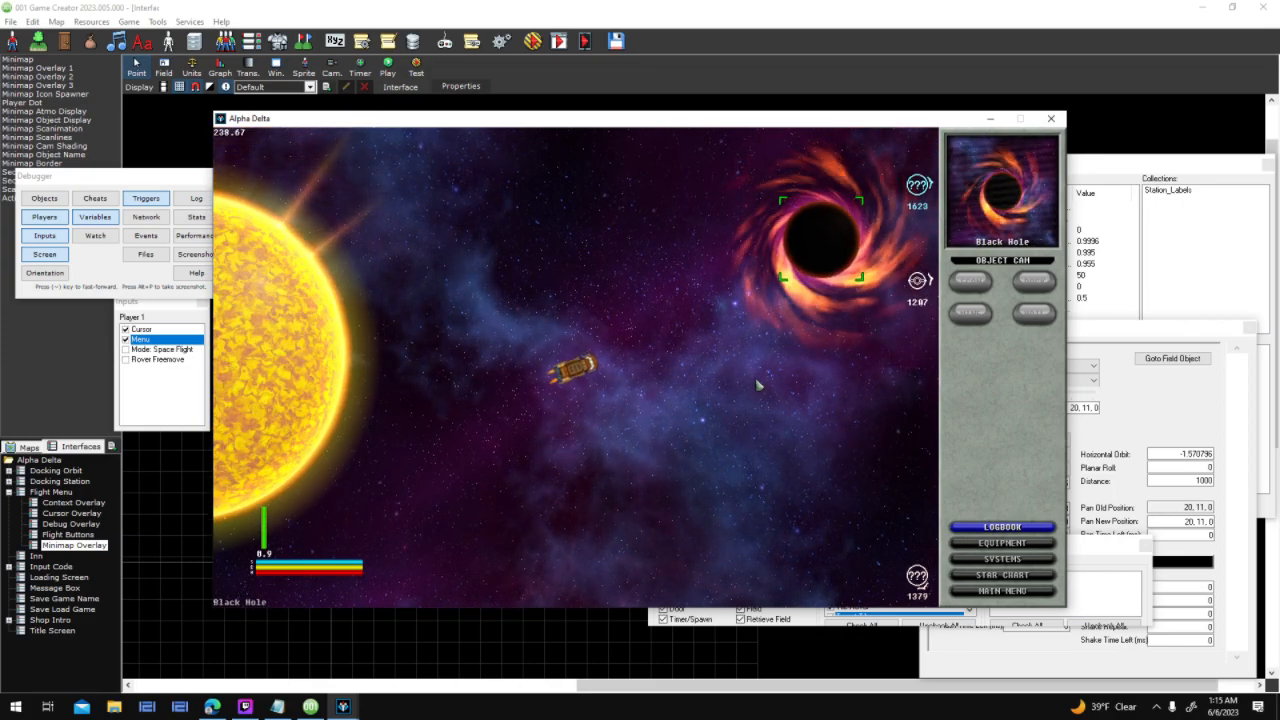
key("d")
key("w")
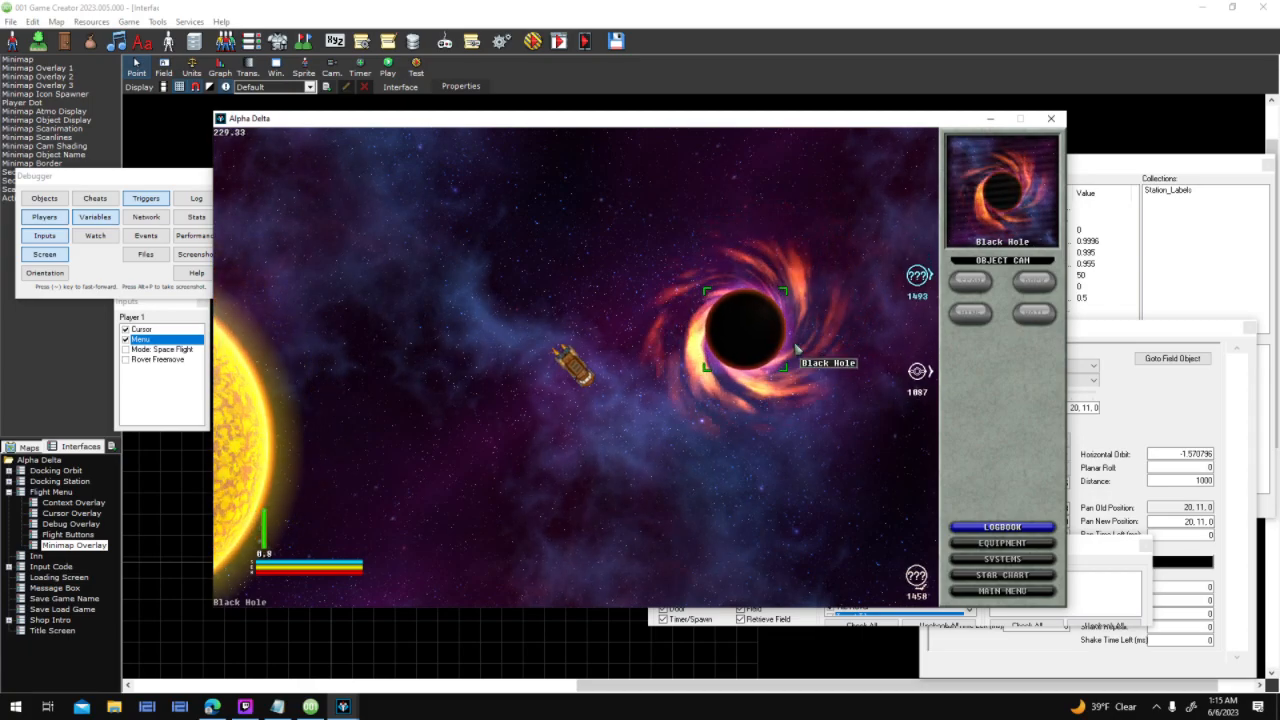
left_click(1053, 119)
Switch to To Do.txt in Notepad and read through the list for unfinished tasks, including the NPC ship, probe and game options entries
middle_click_drag(614, 415, 933, 213)
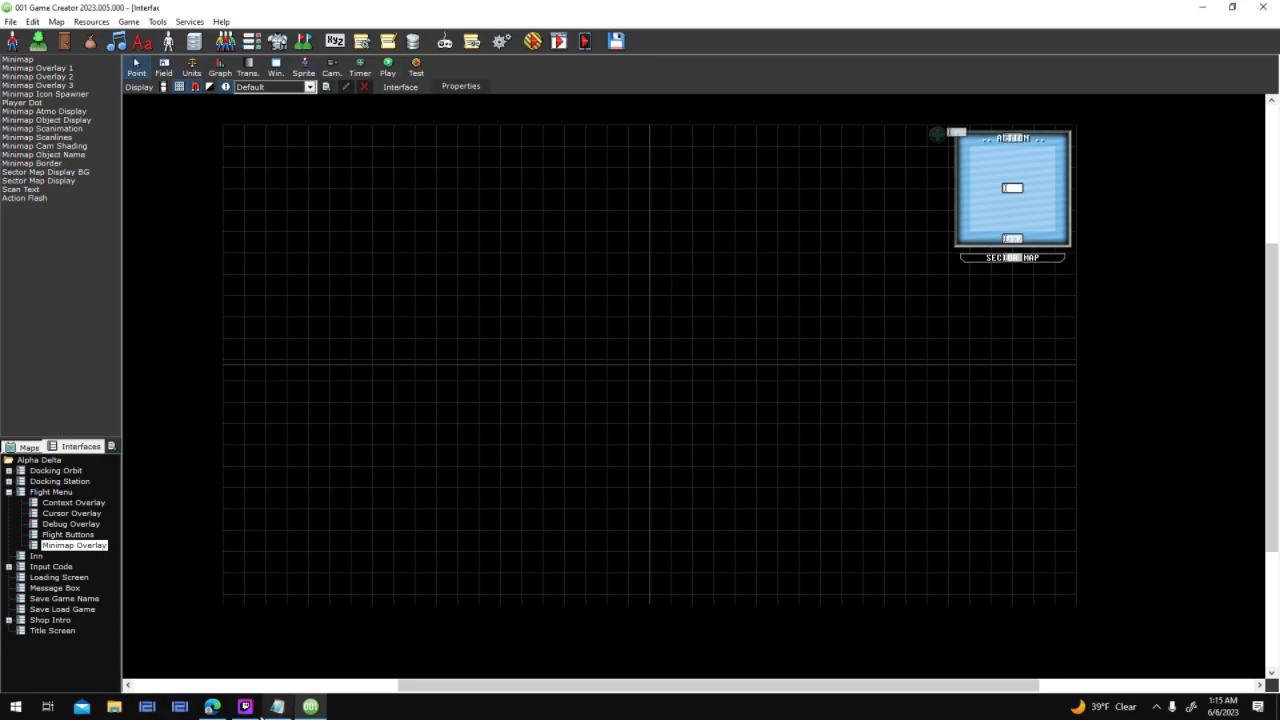
left_click(277, 706)
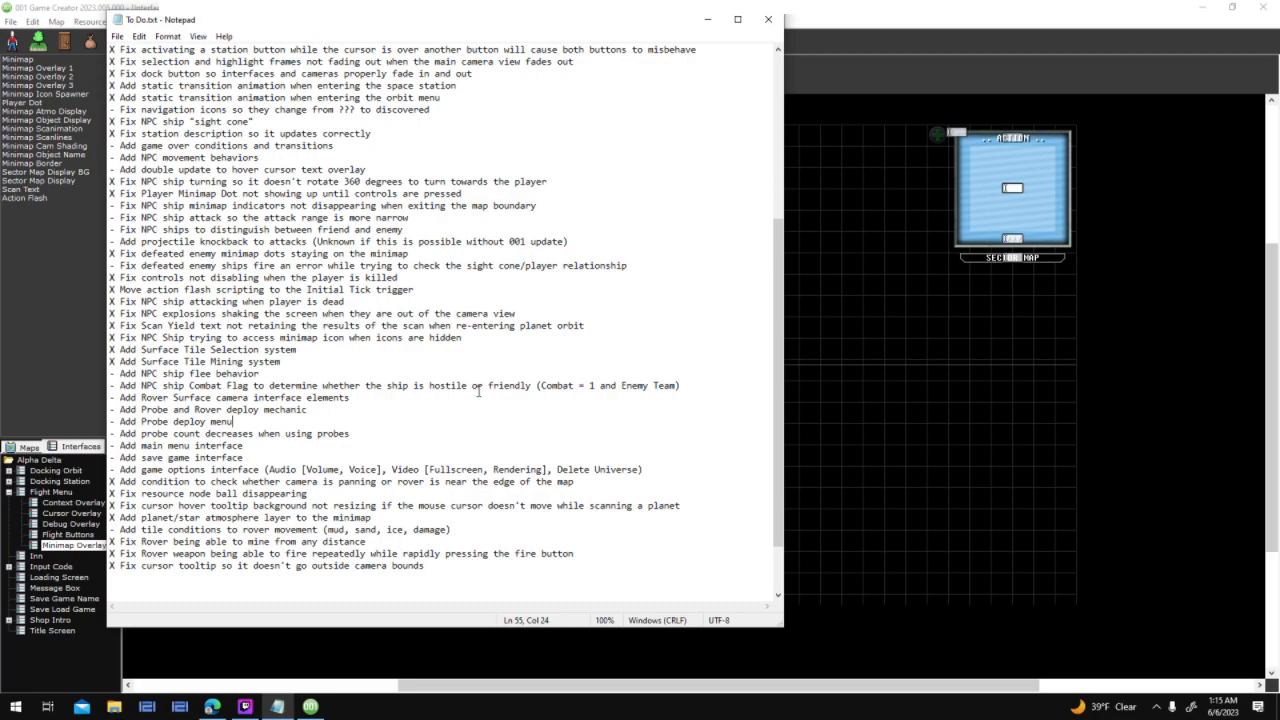
scroll(478, 391, "up", 8)
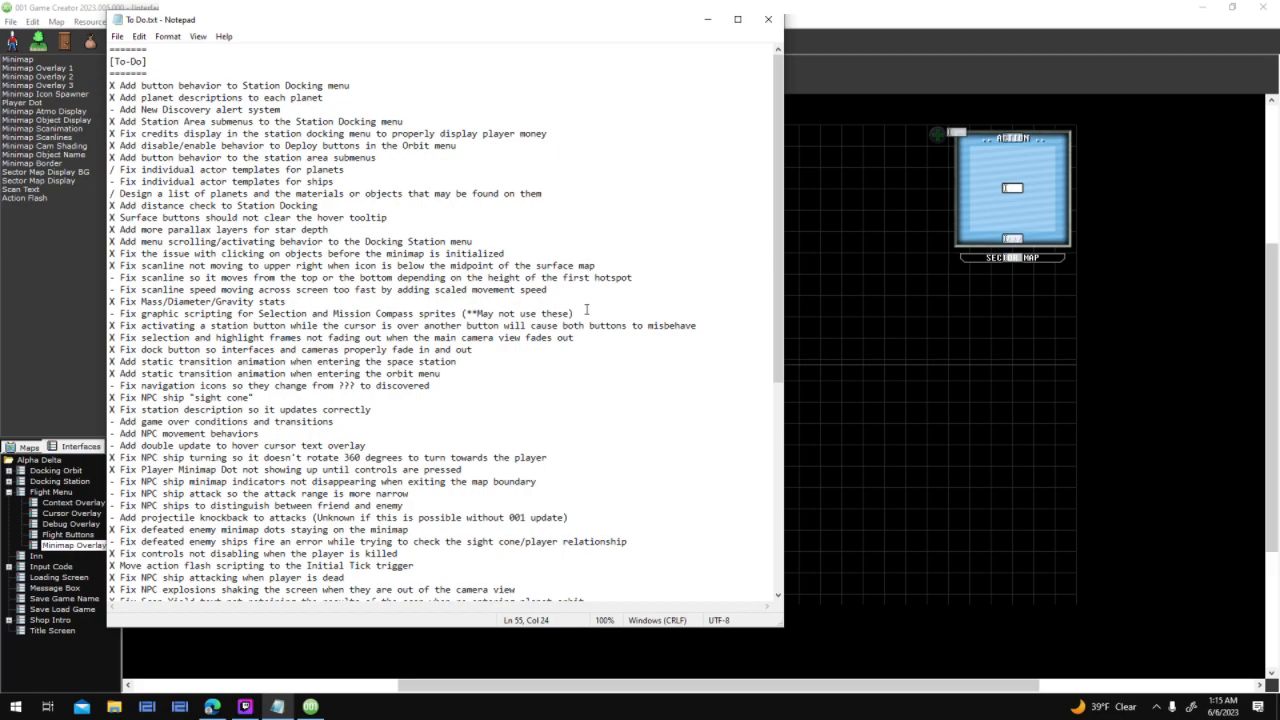
left_click(340, 182)
key("shift+Home")
scroll(627, 274, "down", 5)
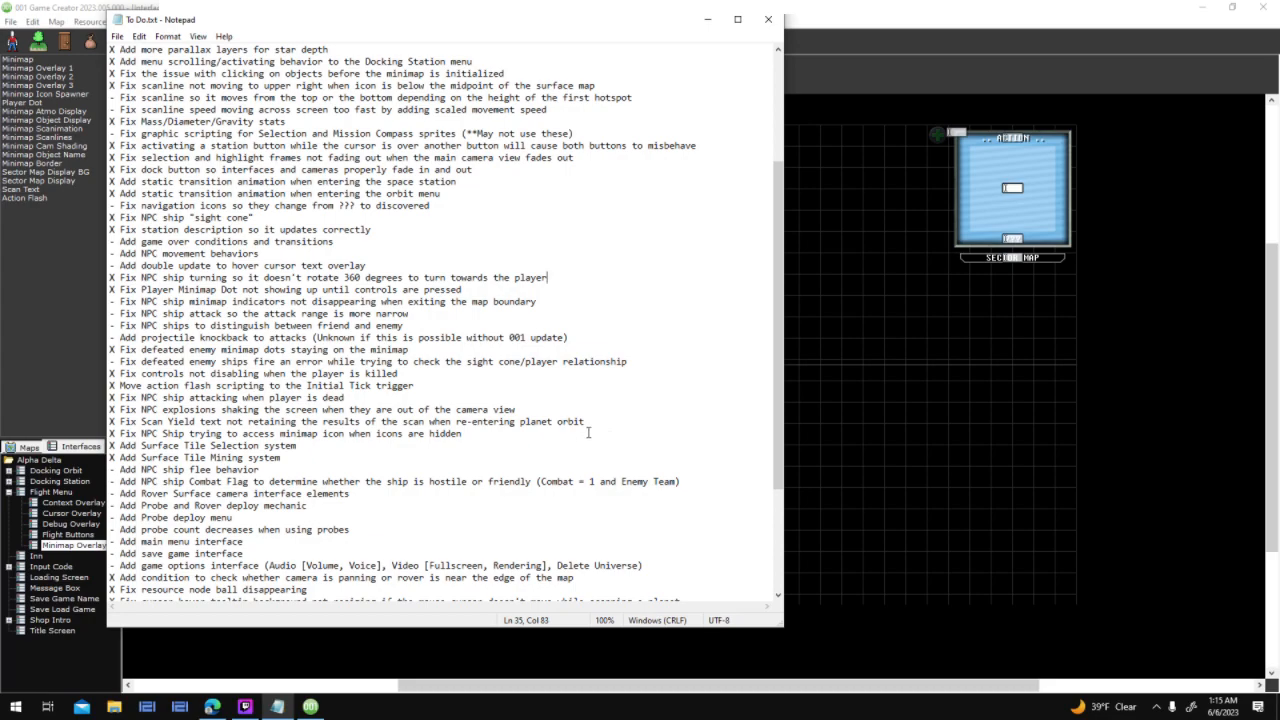
left_click_drag(790, 297, 787, 368)
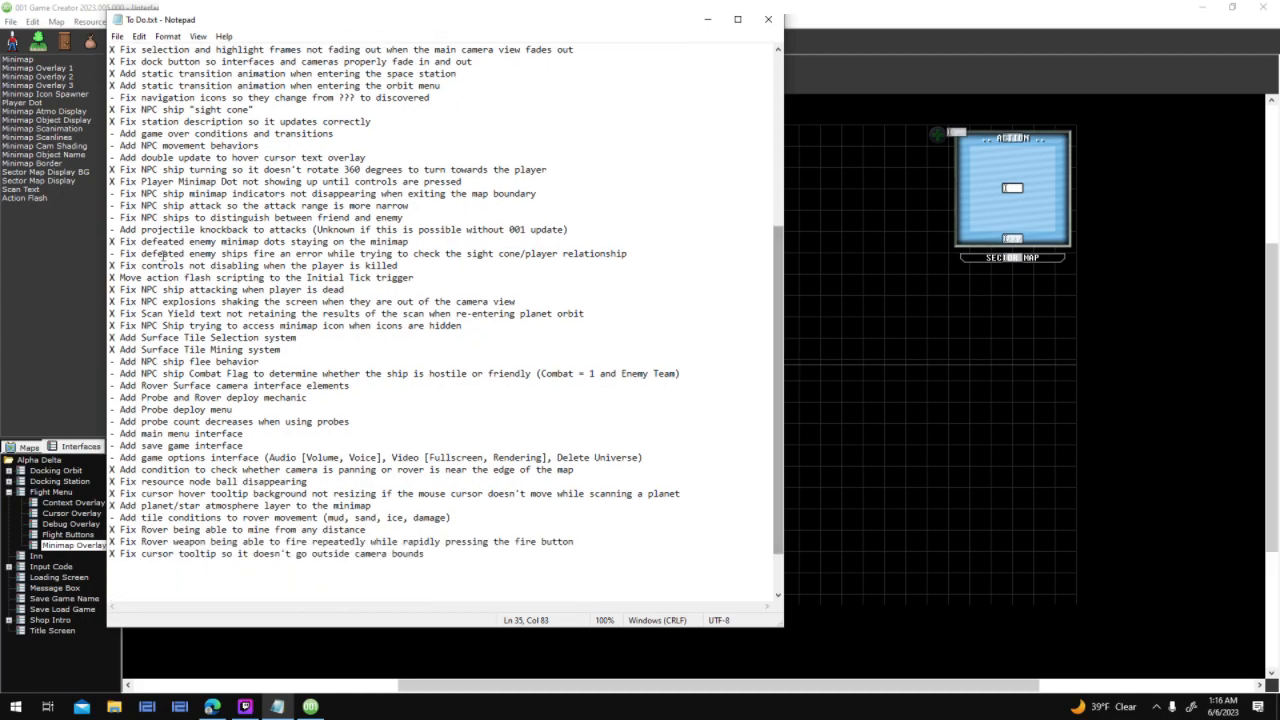
left_click_drag(110, 315, 135, 363)
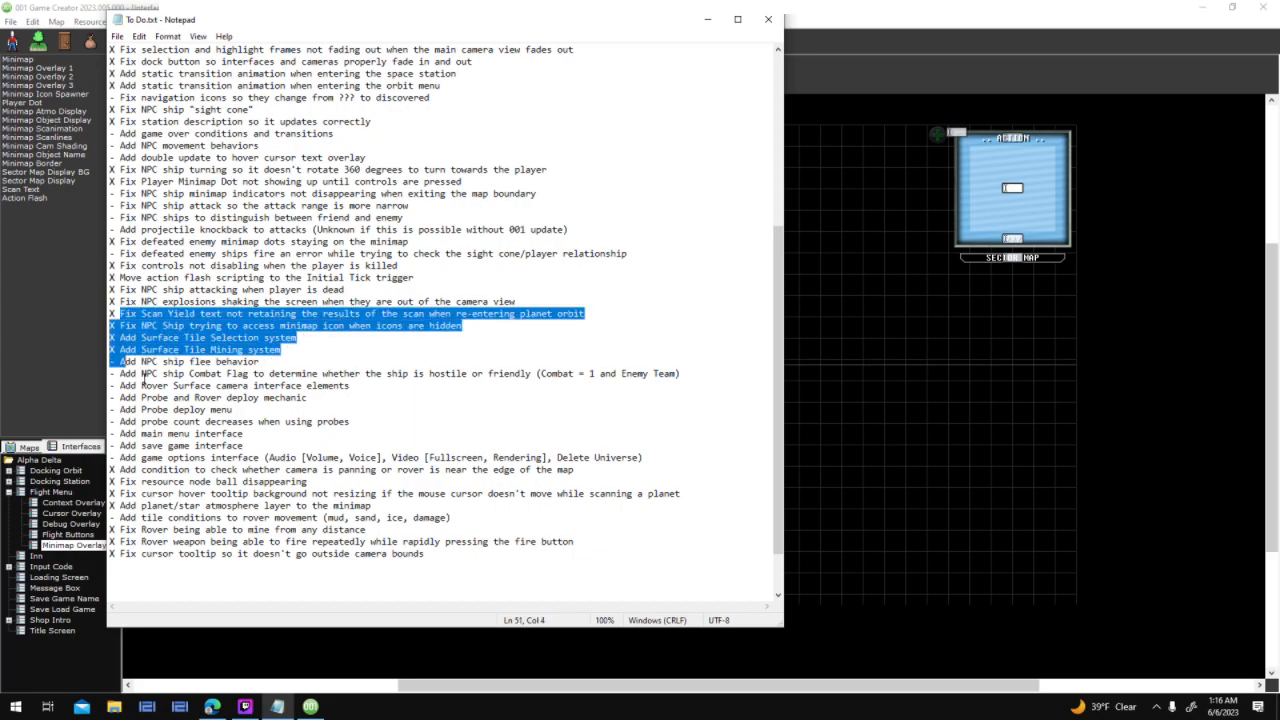
left_click(143, 377)
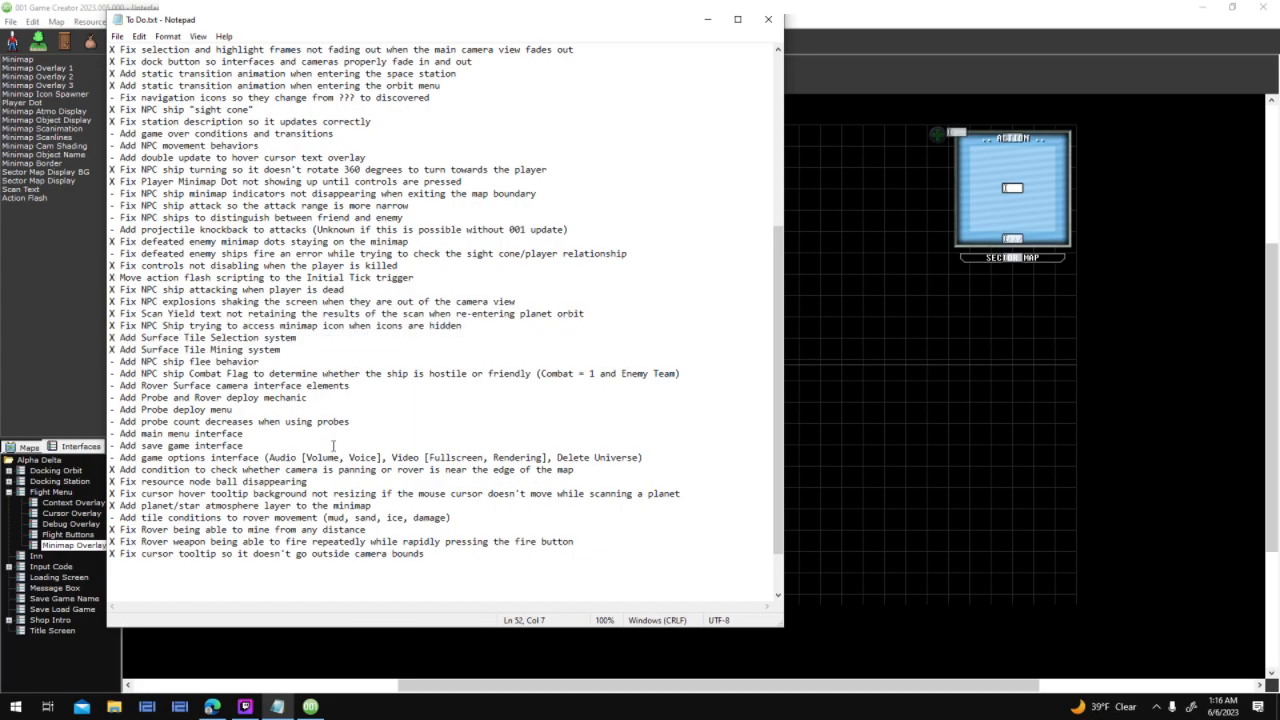
left_click_drag(263, 457, 108, 457)
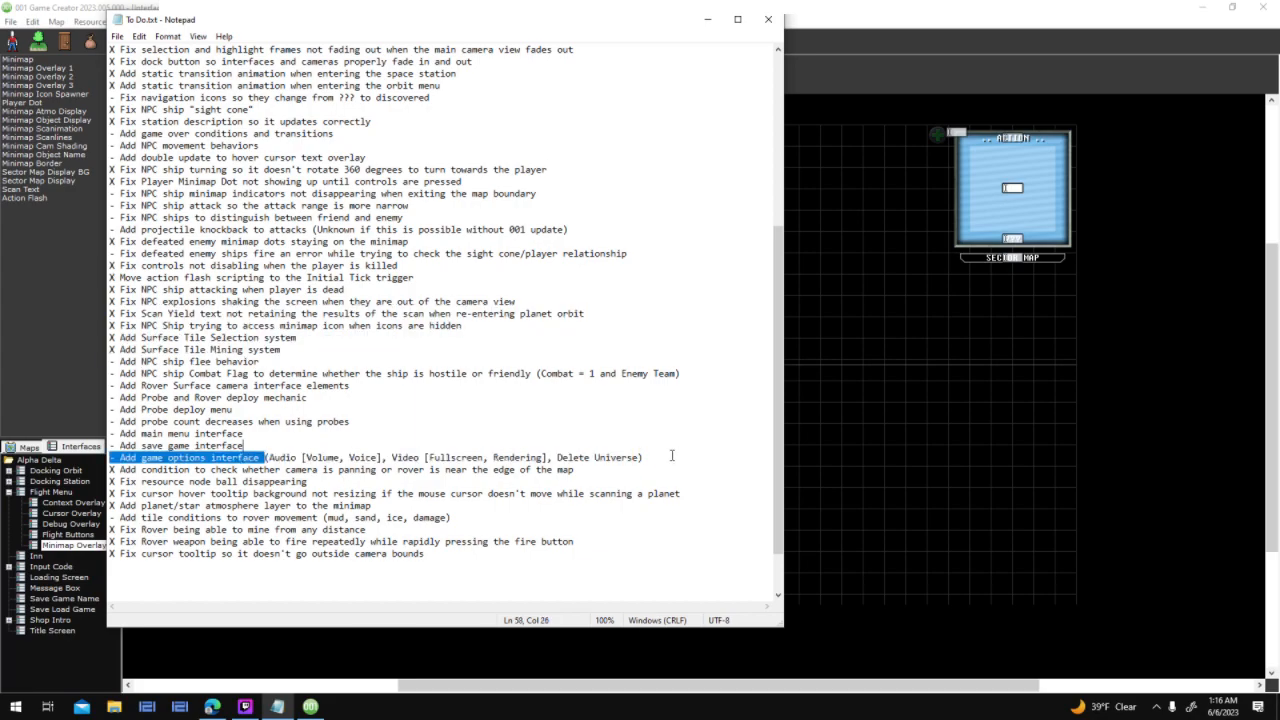
left_click(657, 413)
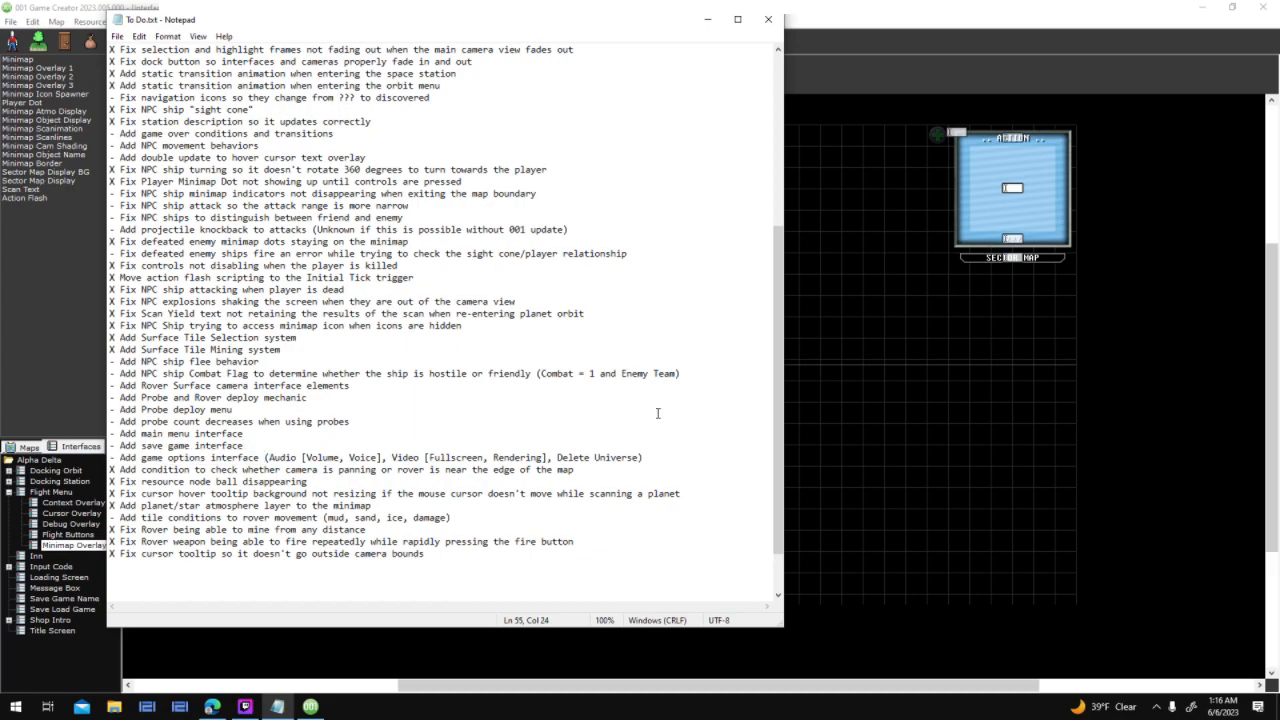
left_click(817, 74)
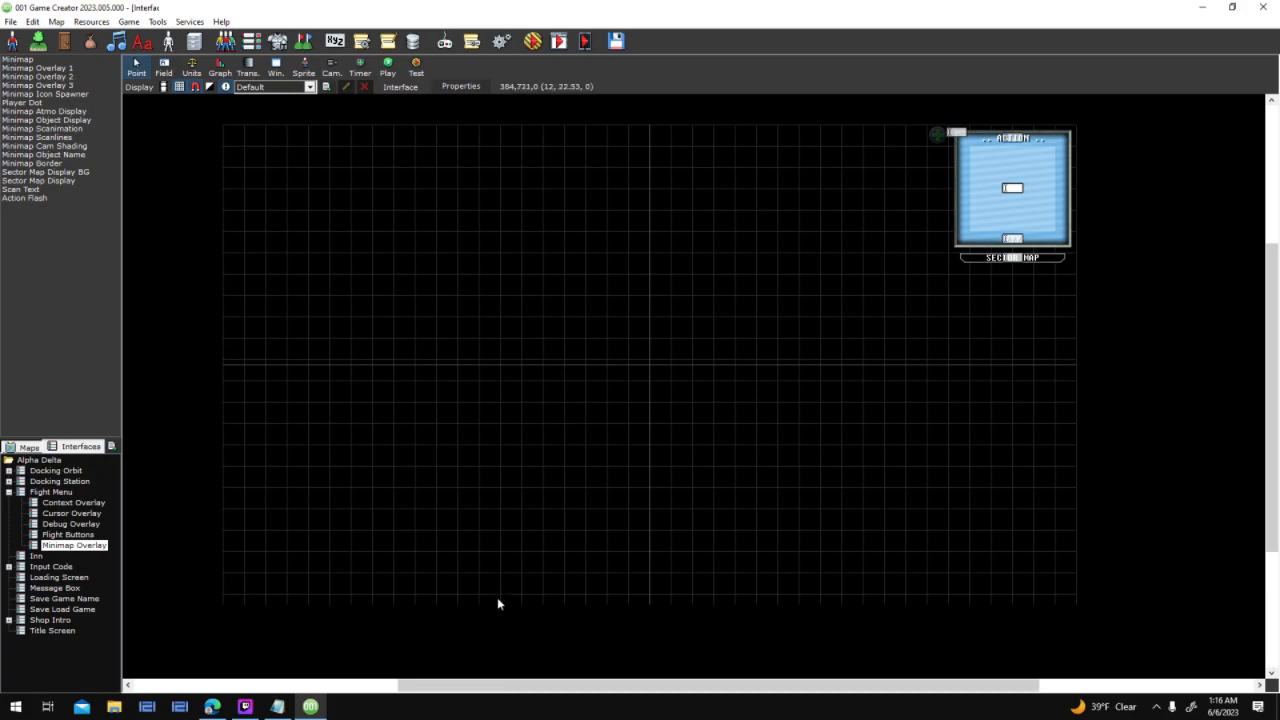
left_click(277, 707)
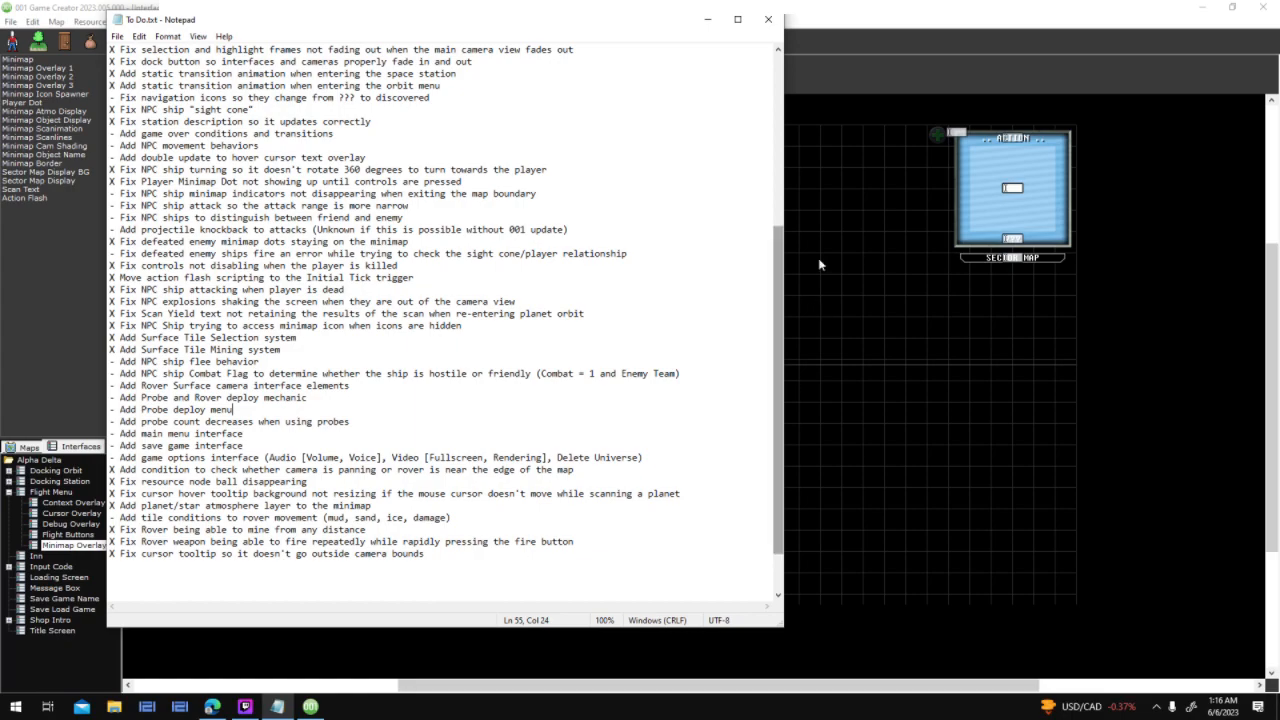
Return to 001 Game Creator and view the Flight Menu interface and its Context Overlay
left_click(834, 214)
left_click(50, 492)
right_click(919, 262)
left_click(823, 256)
left_click(71, 508)
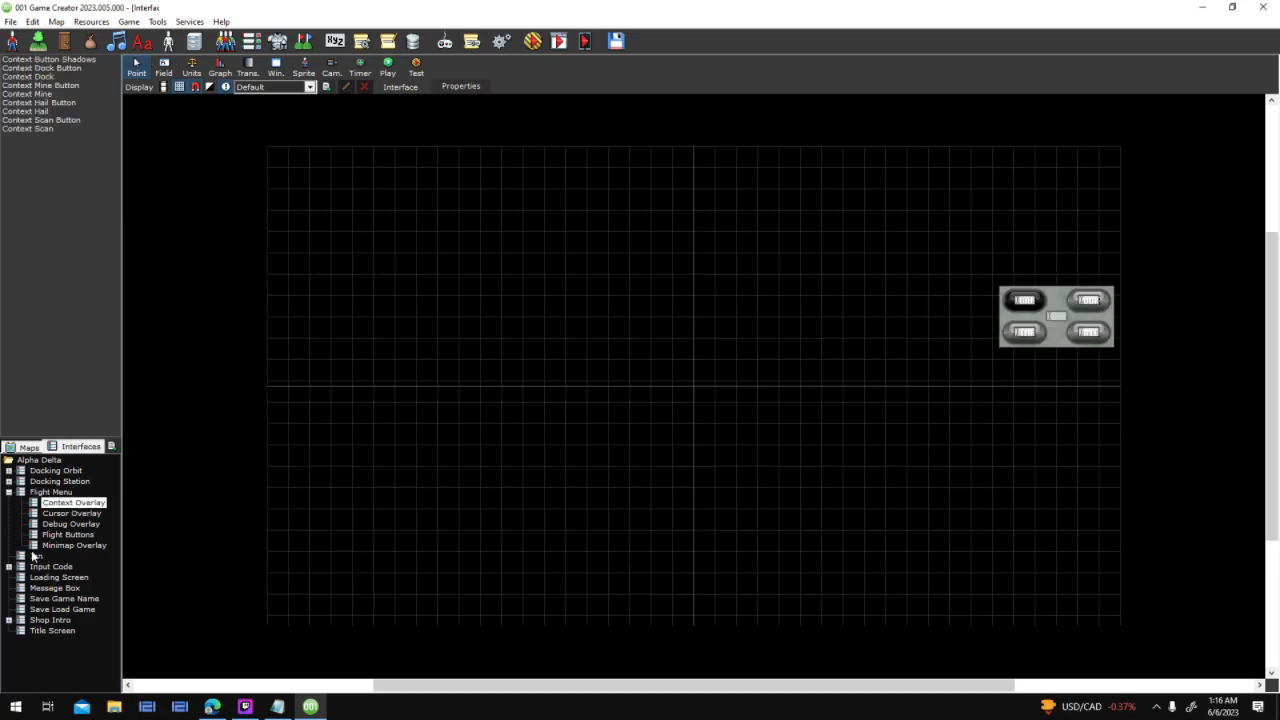
Show the Flight Menu's Minimap Overlay interface and inspect the Retrieve Sprite expression of the Minimap Overlay 2 field without changing it
left_click(36, 555)
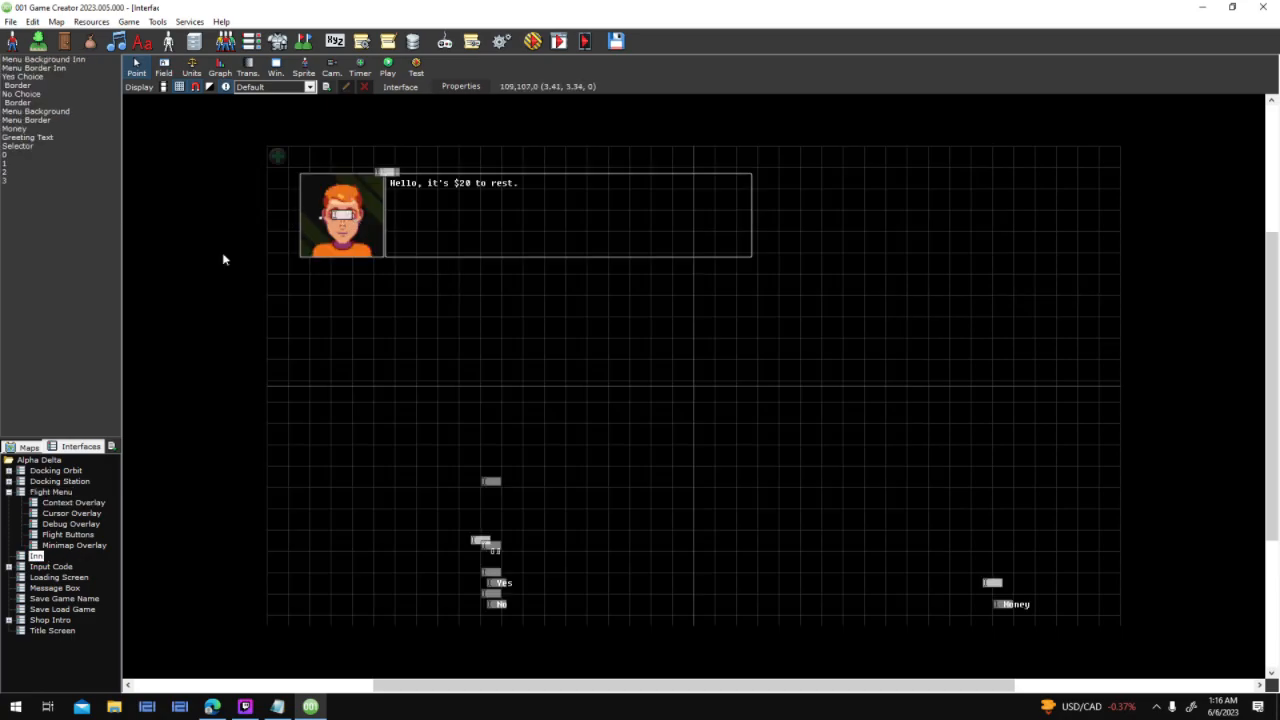
left_click(60, 492)
left_click(74, 545)
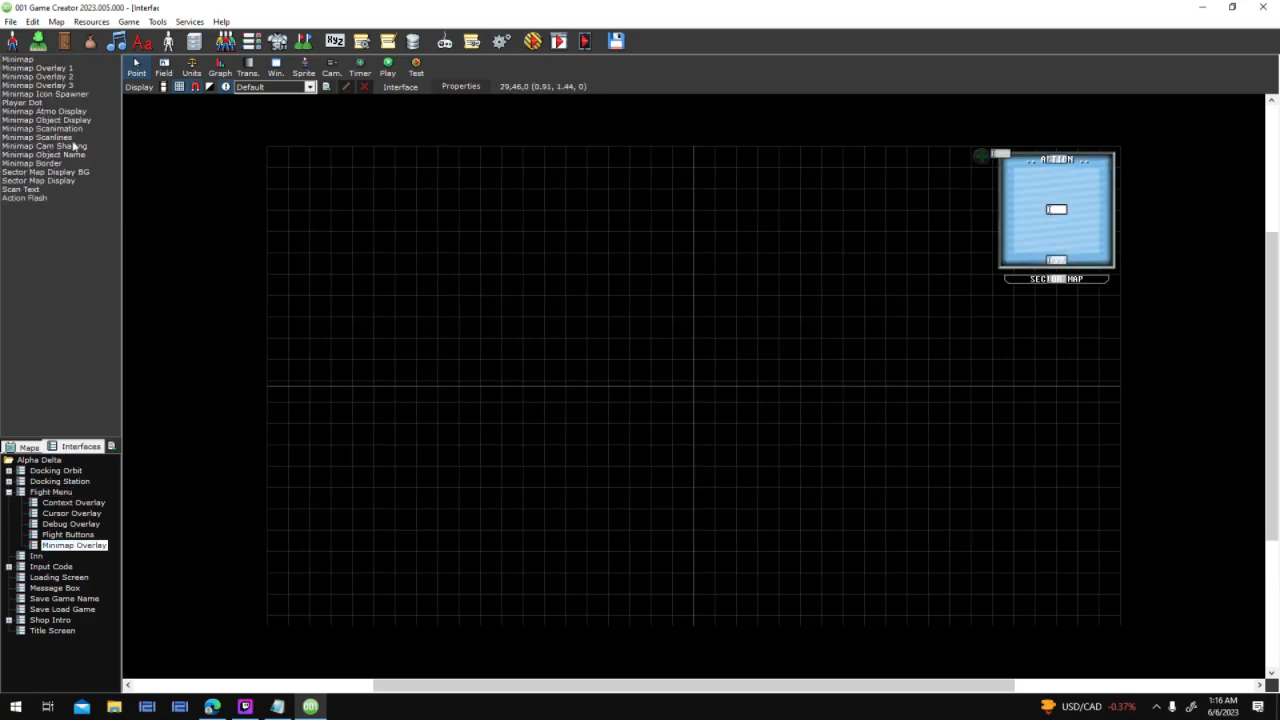
left_click(70, 76)
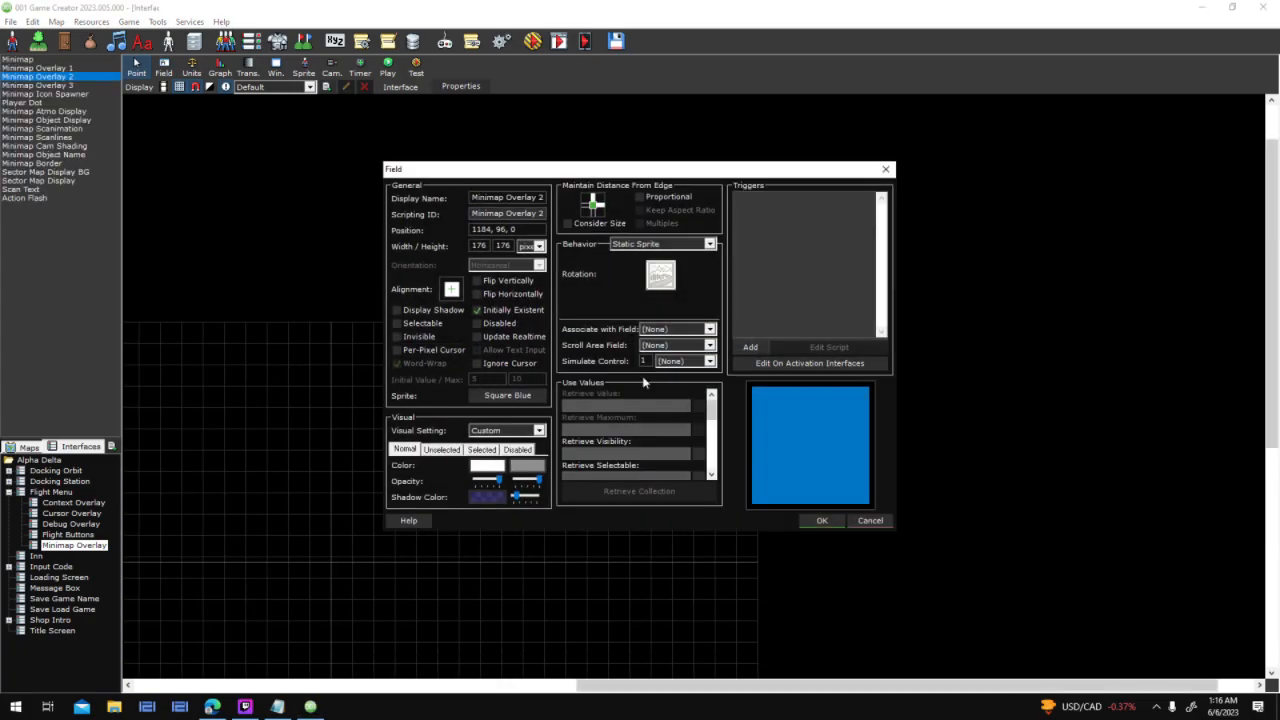
left_click_drag(710, 407, 711, 438)
left_click_drag(628, 400, 674, 400)
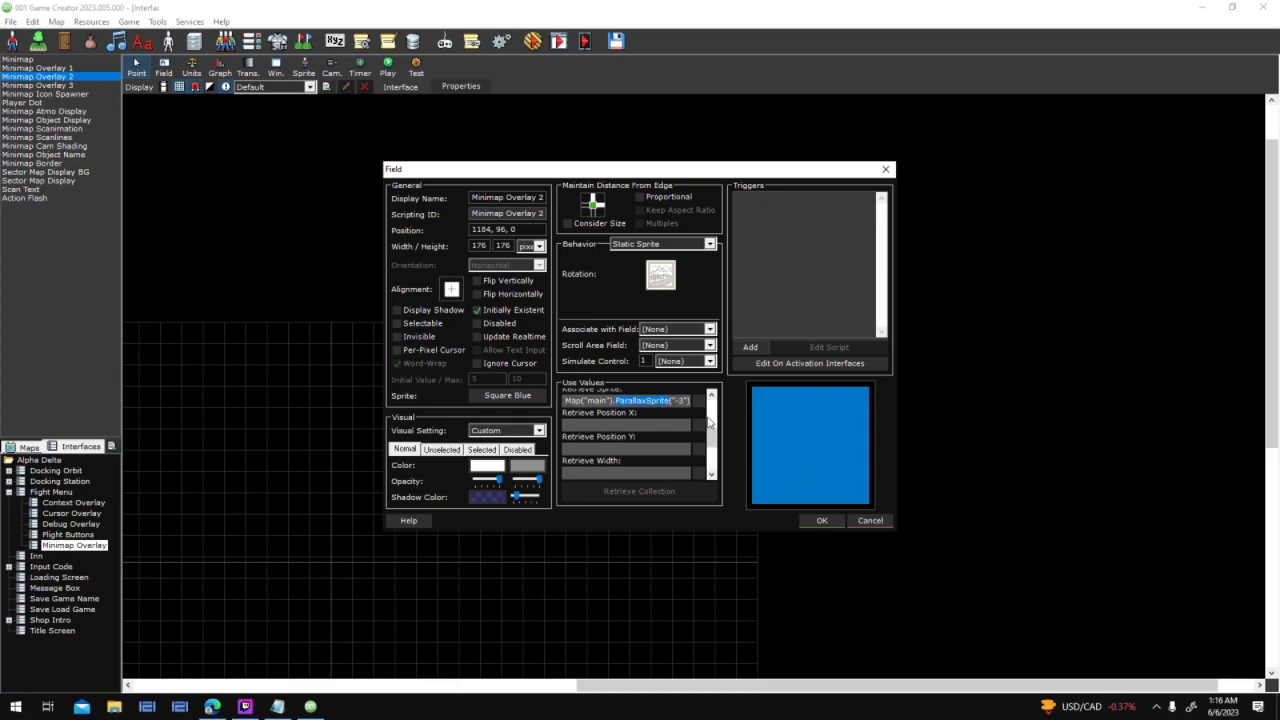
left_click(870, 520)
Examine the Retrieve Sprite script of the Minimap Atmo Display field and close it without changes
left_click(82, 111)
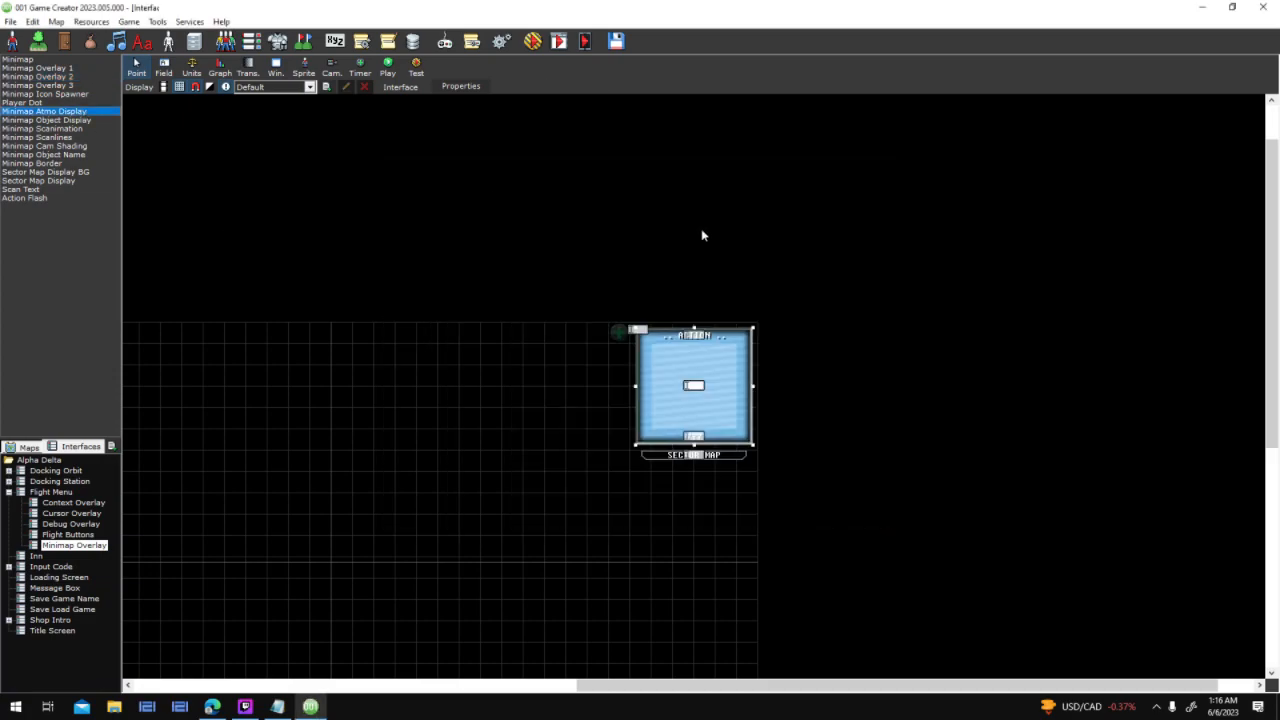
key("Return")
left_click_drag(711, 407, 710, 431)
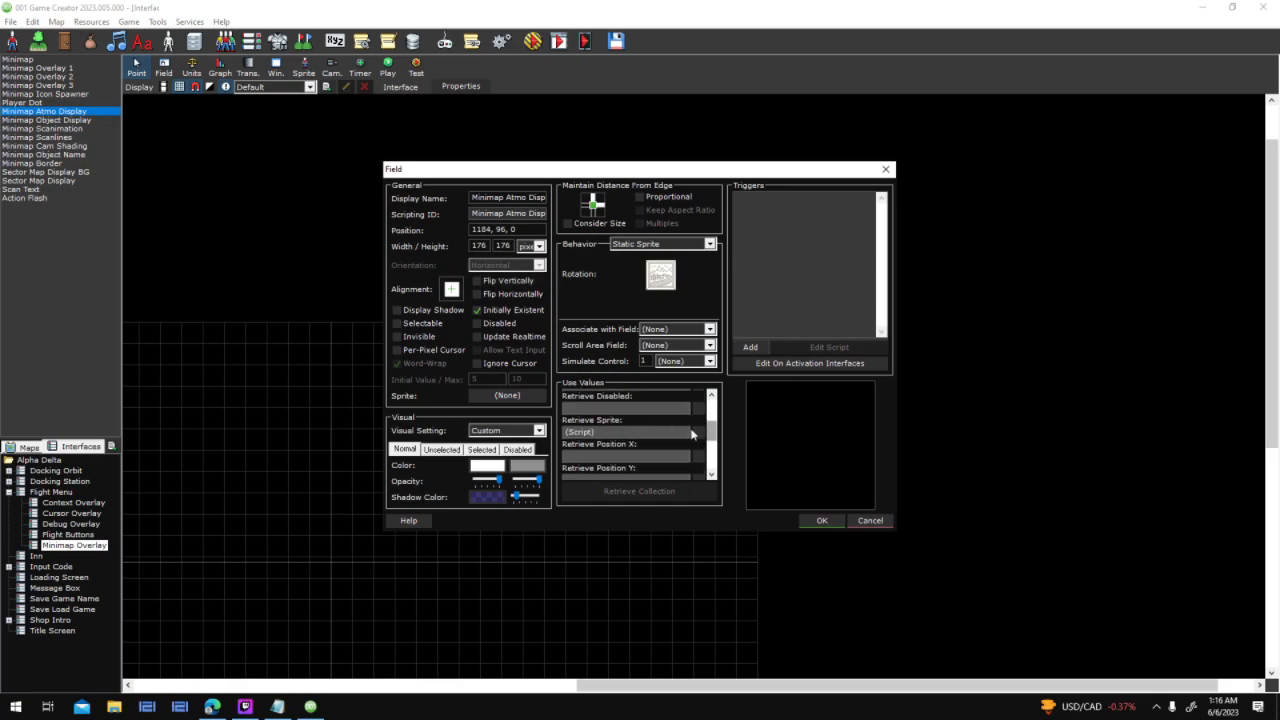
left_click(703, 432)
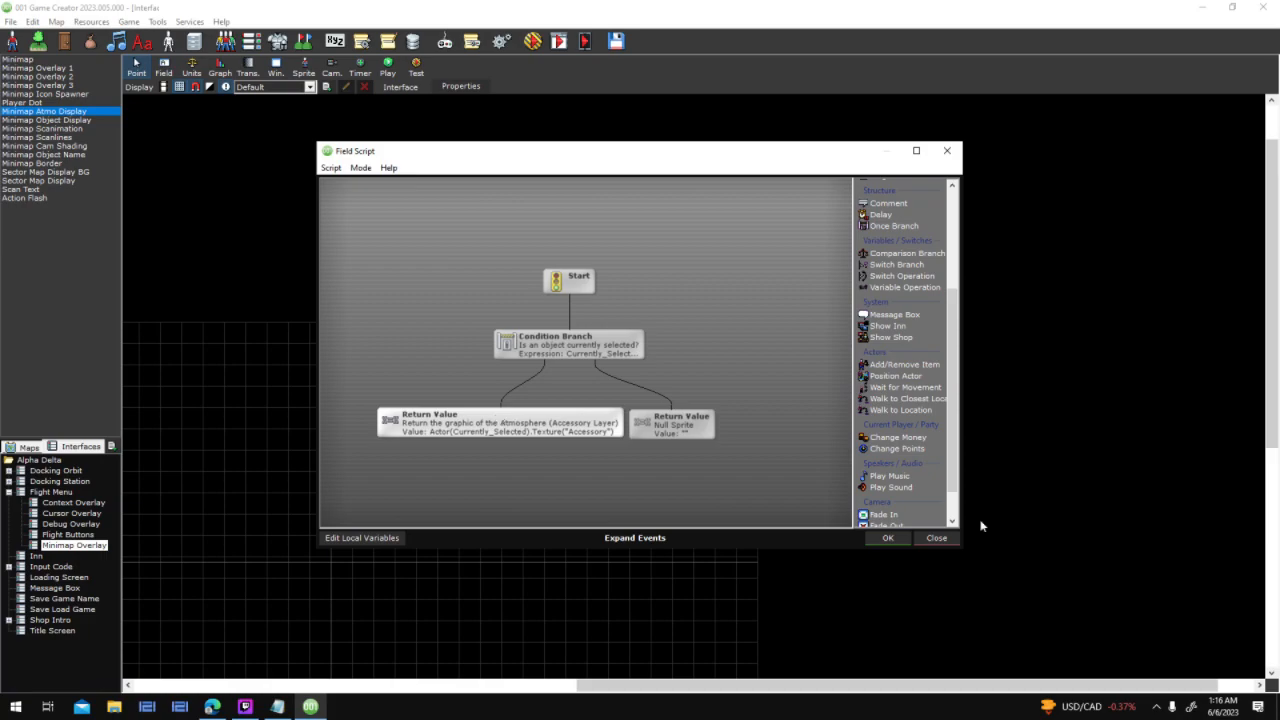
left_click(936, 537)
left_click(860, 513)
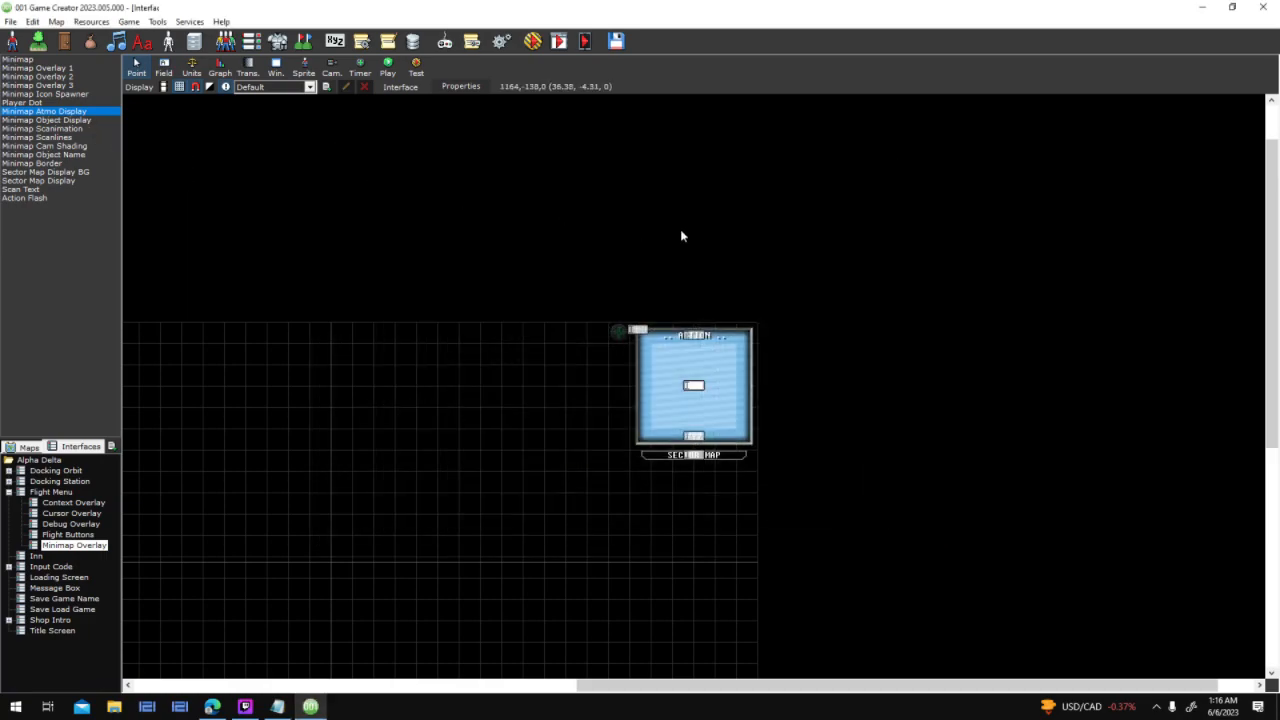
Review the remaining Use Values of the Minimap Atmo Display field, cancel its settings, and select the Minimap Scanlines field
middle_click_drag(446, 458, 716, 255)
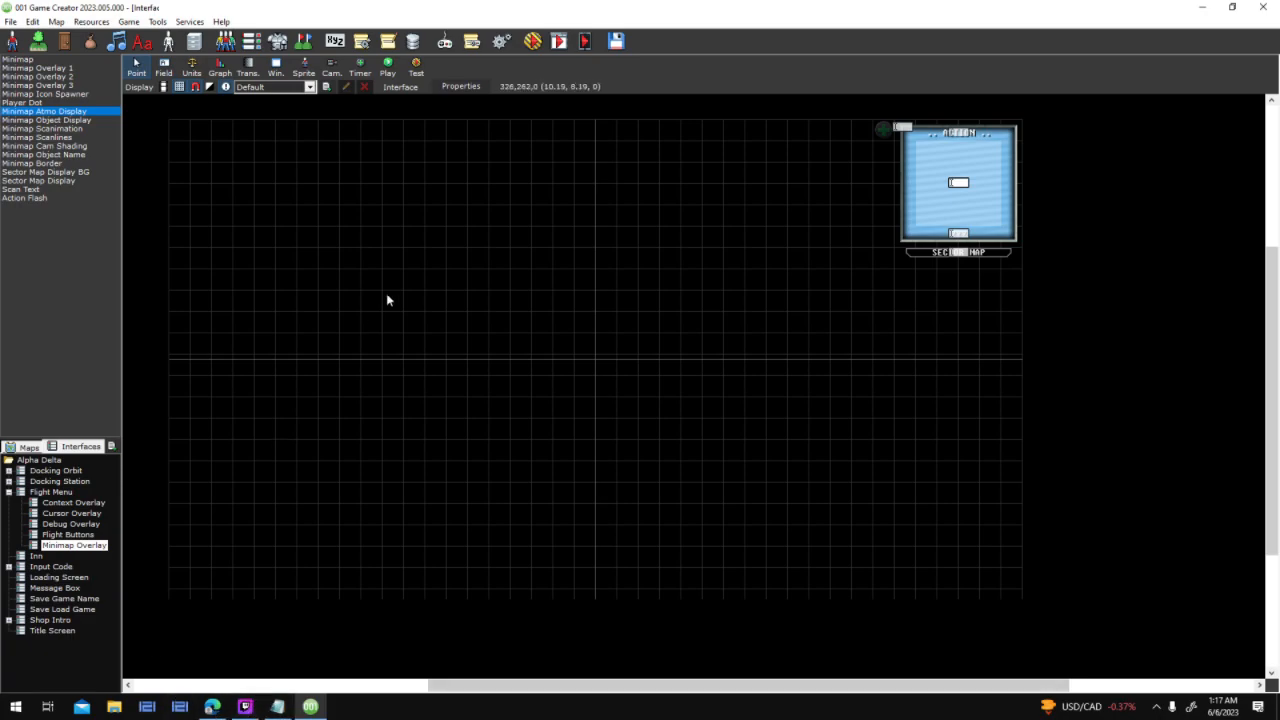
middle_click_drag(819, 331, 858, 354)
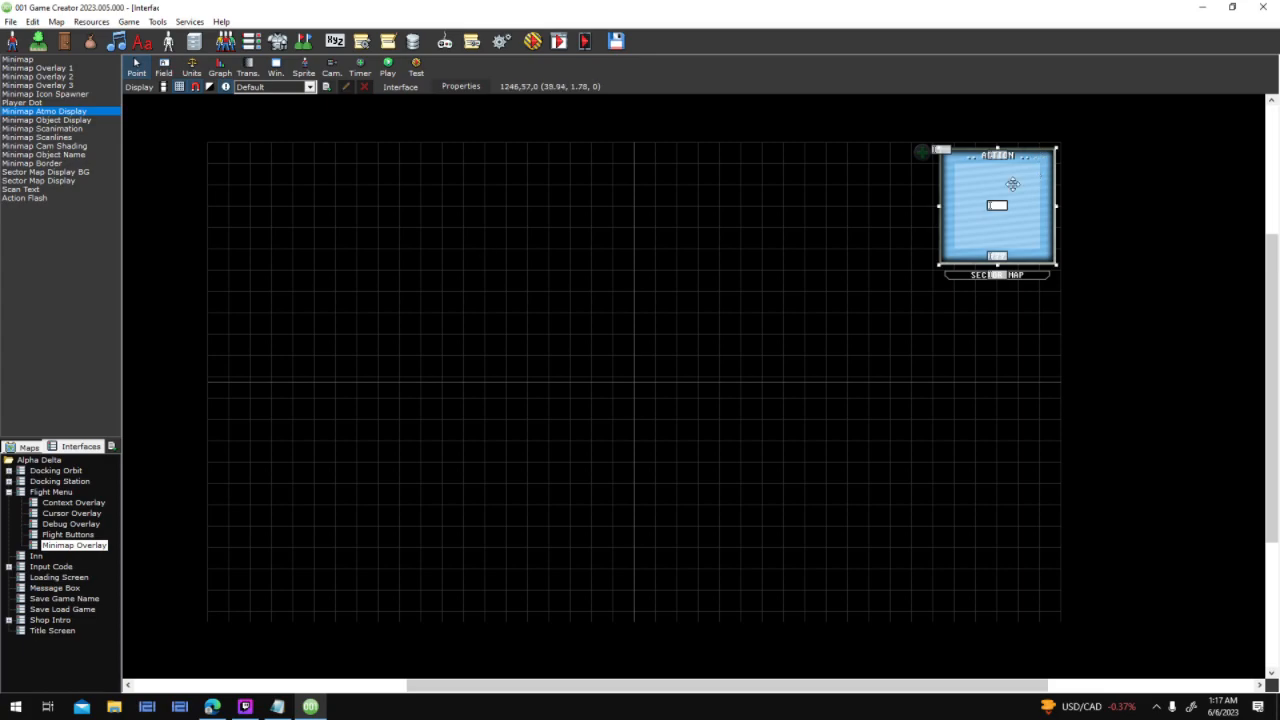
double_click(50, 112)
double_click(728, 366)
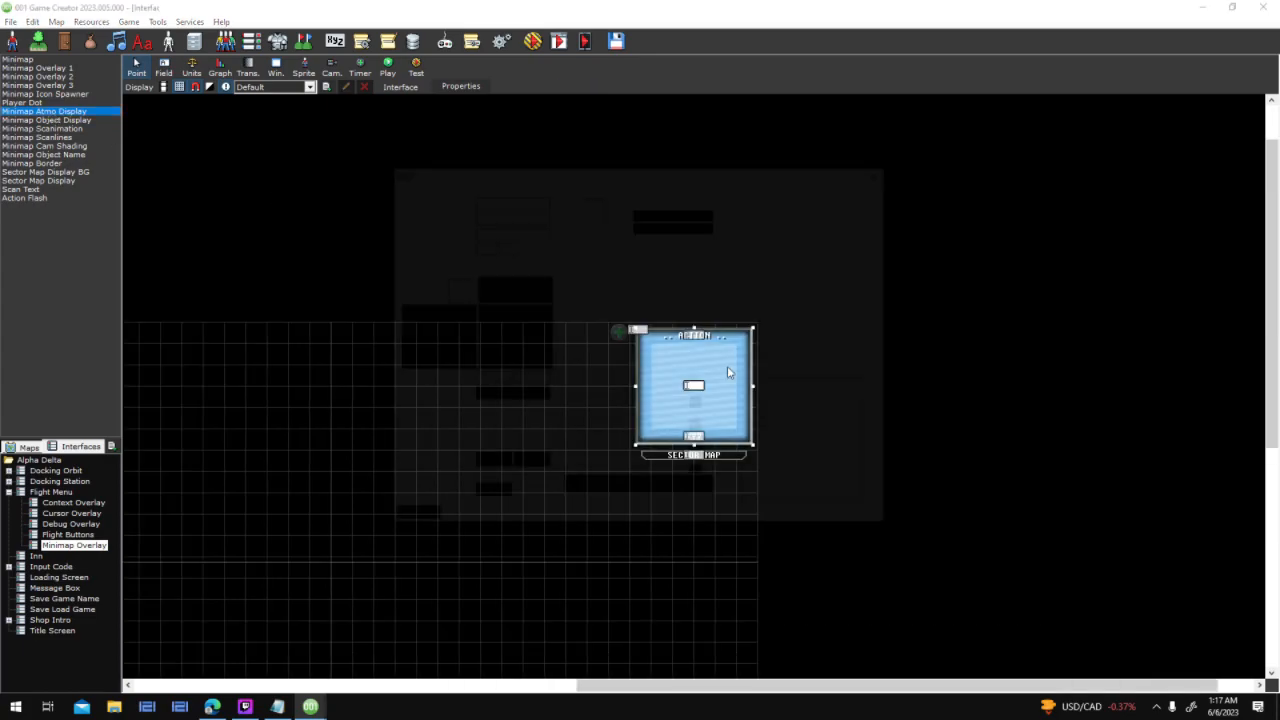
scroll(715, 450, "down", 5)
left_click_drag(715, 456, 714, 395)
left_click(866, 522)
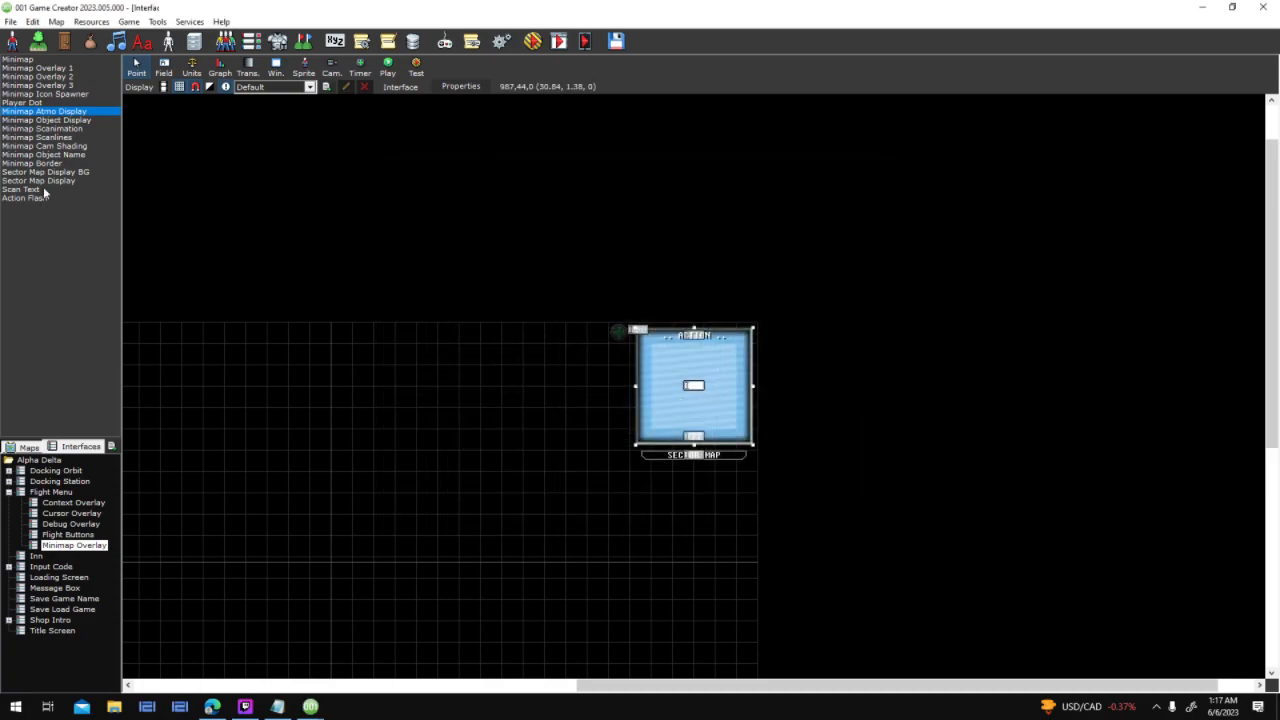
left_click(70, 138)
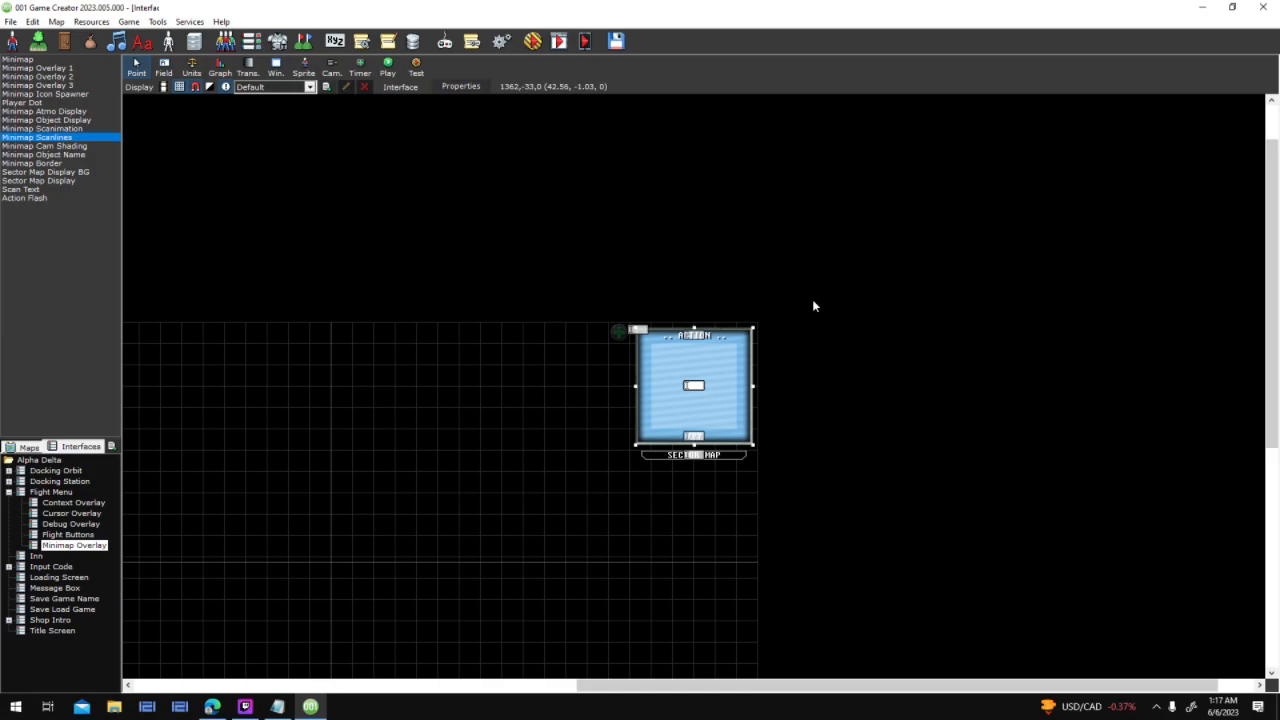
Switch to the Screaming Brain Studios website in Edge and browse the graphics packs on its Downloads page
left_click(212, 706)
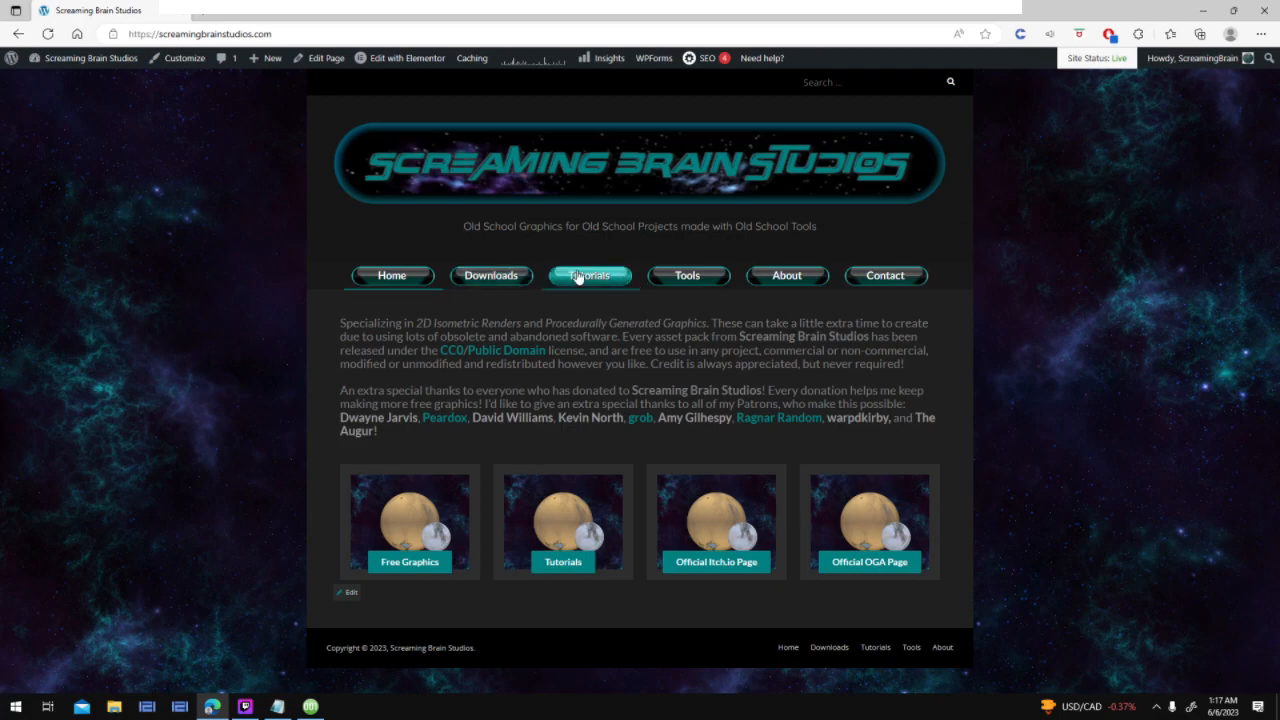
left_click(491, 275)
scroll(812, 486, "down", 2)
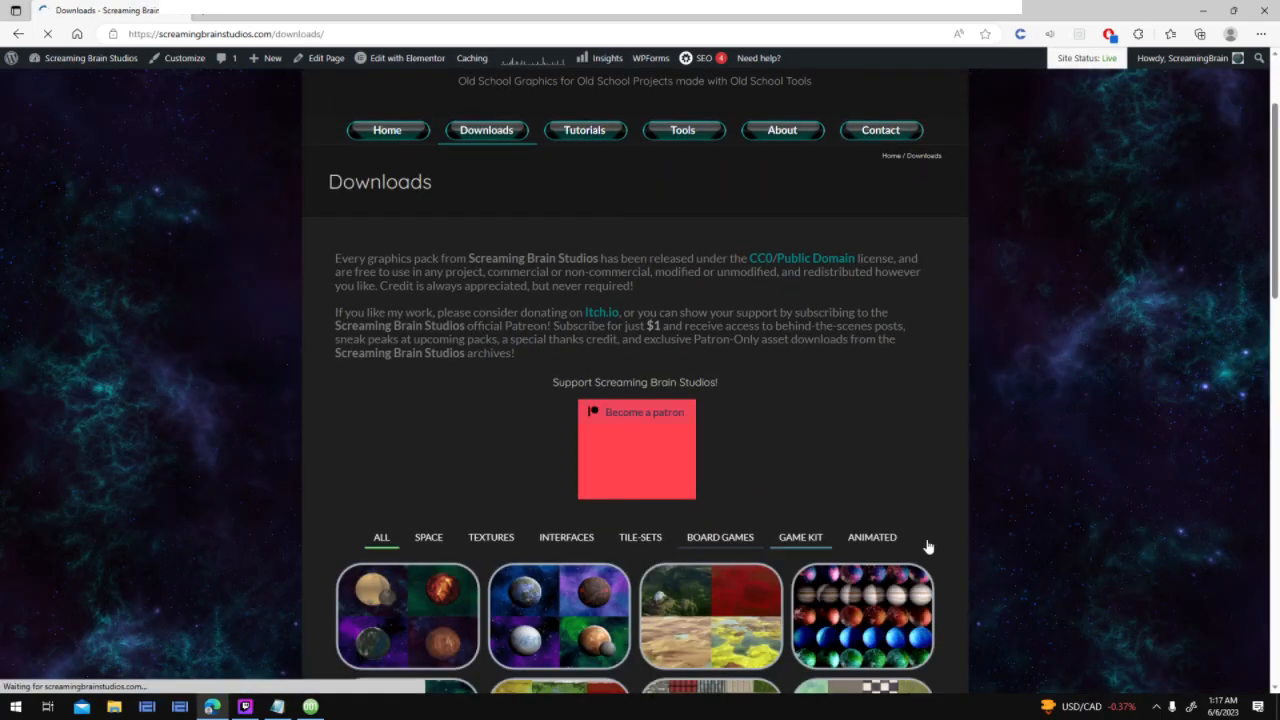
scroll(1023, 491, "down", 6)
scroll(1023, 486, "down", 4)
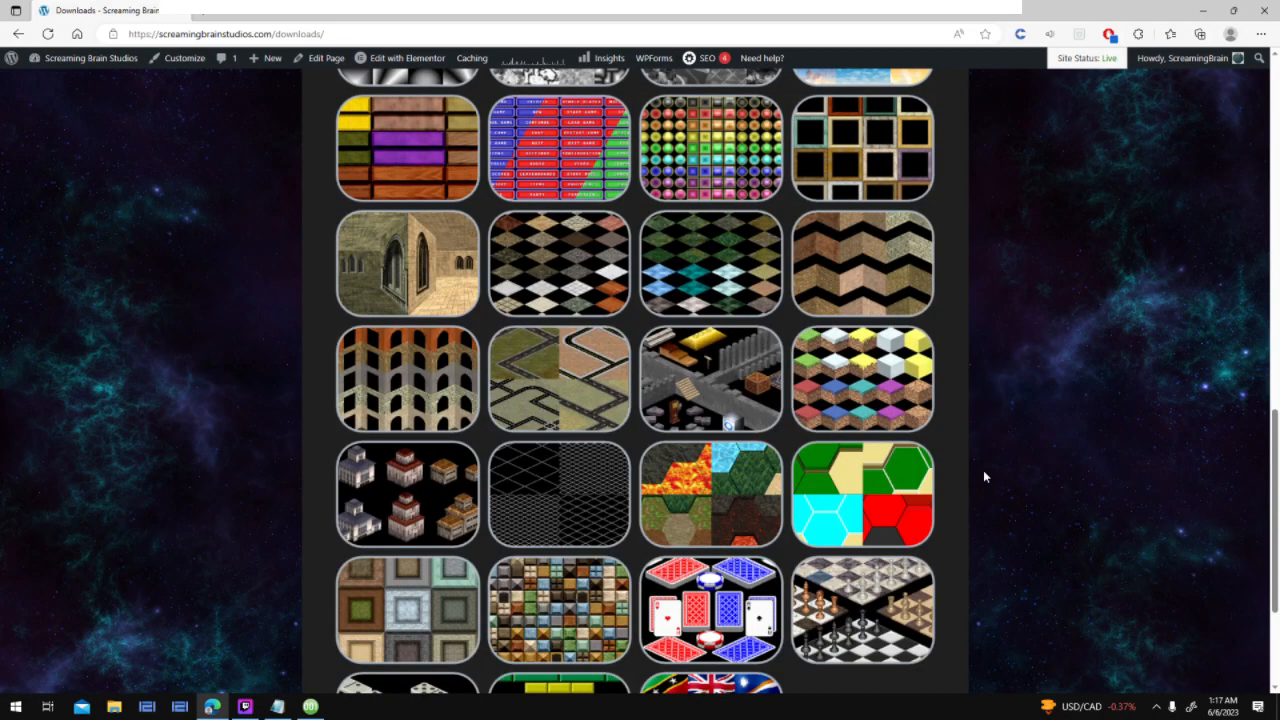
scroll(993, 511, "down", 1)
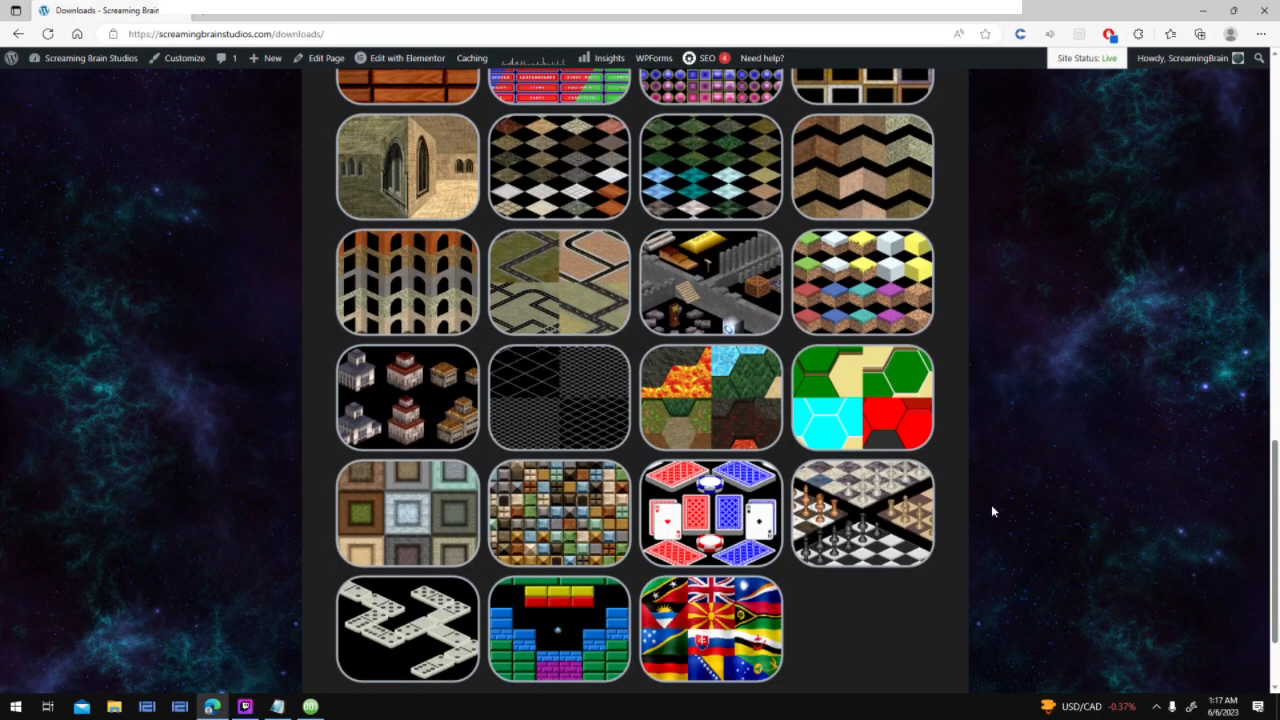
scroll(993, 511, "up", 1)
scroll(991, 511, "down", 1)
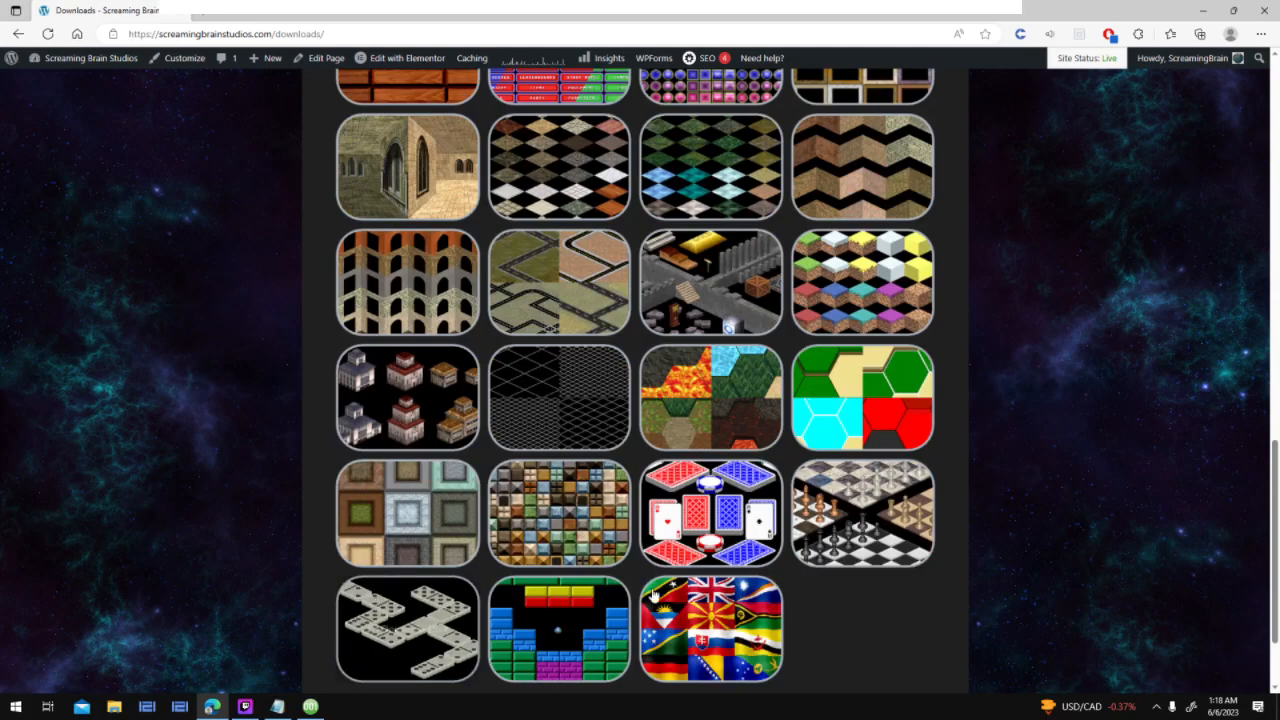
scroll(715, 627, "up", 20)
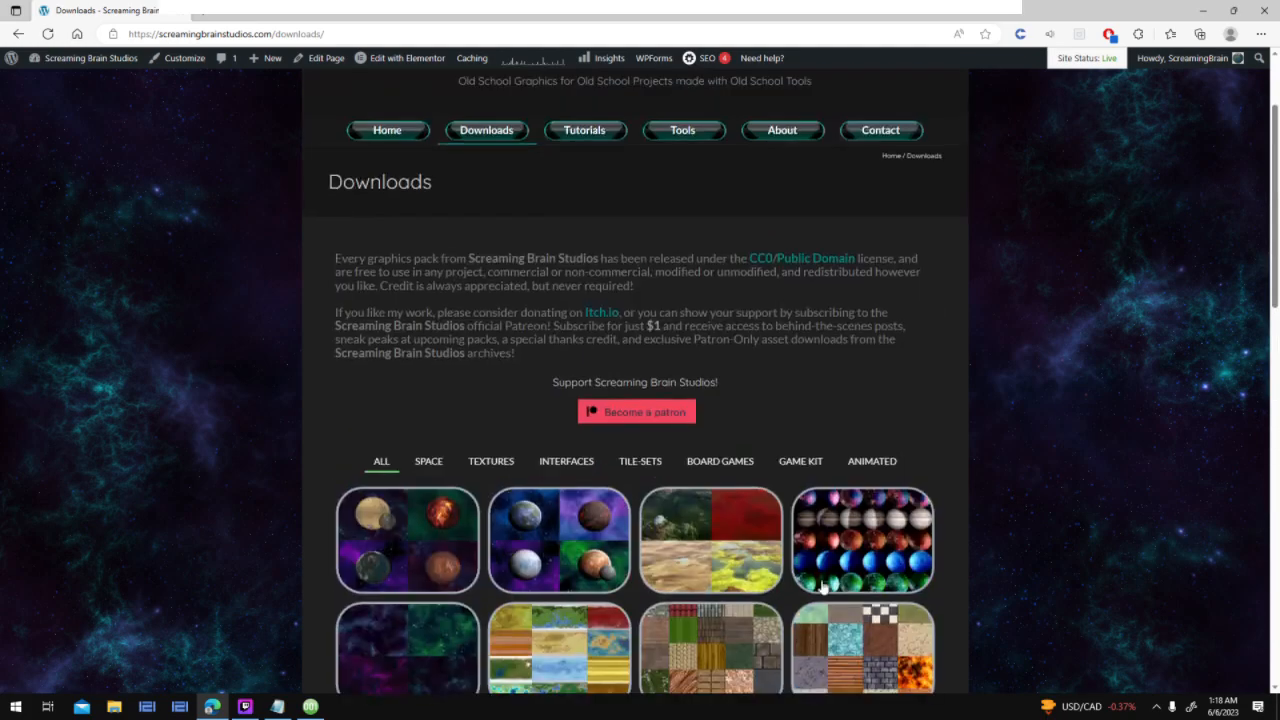
Look over the website's Tutorials and Tools pages and return to the Minimap Overlay interface in 001 Game Creator
left_click(584, 278)
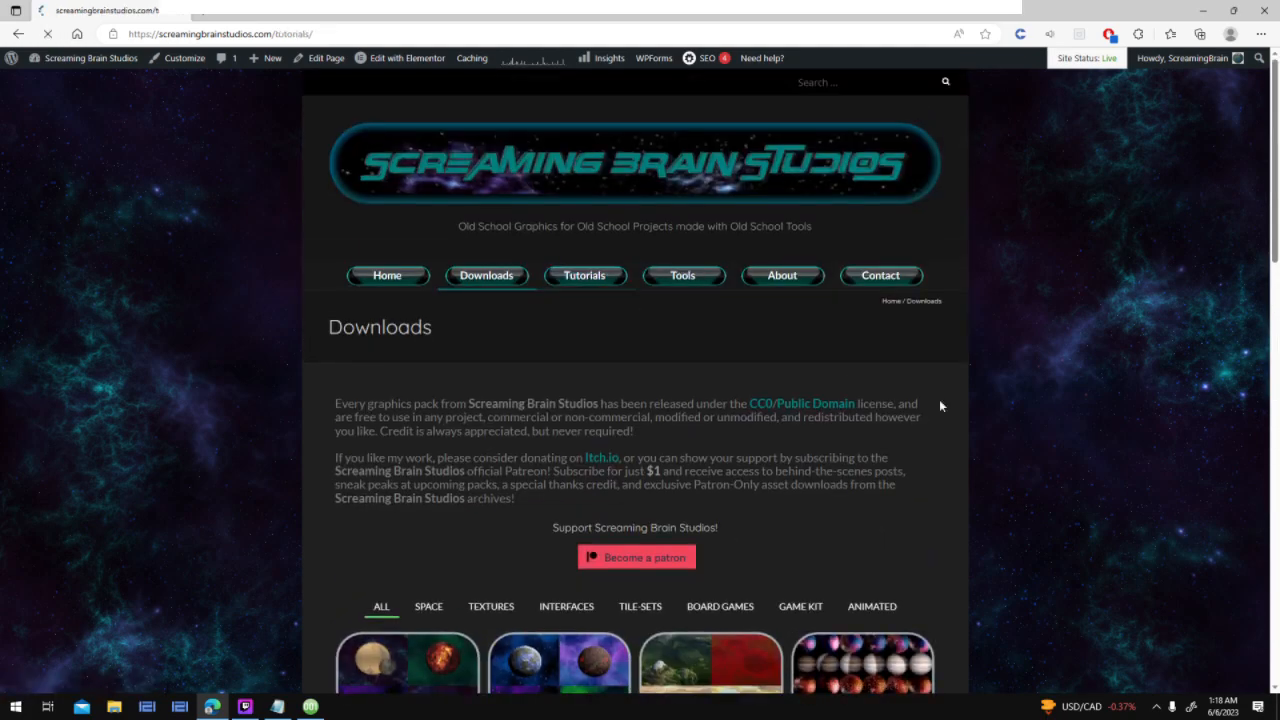
scroll(1042, 441, "down", 4)
scroll(1088, 463, "up", 4)
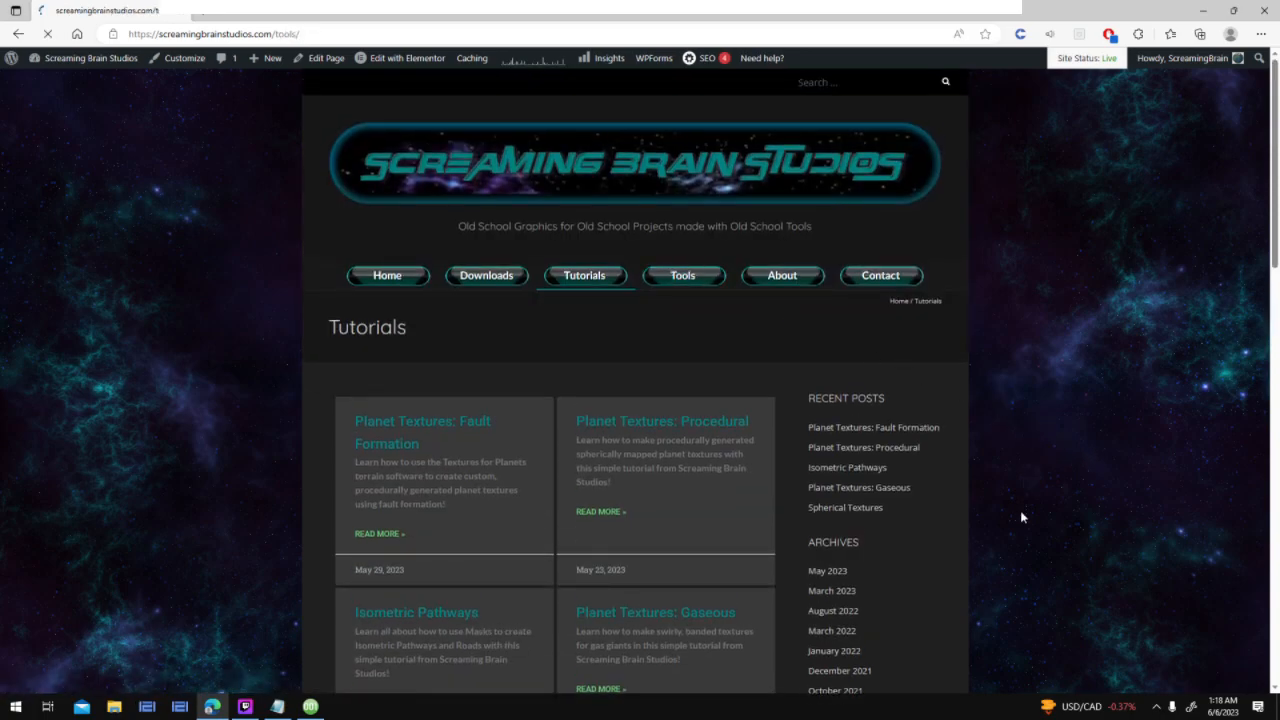
scroll(1020, 510, "down", 12)
scroll(1020, 517, "up", 15)
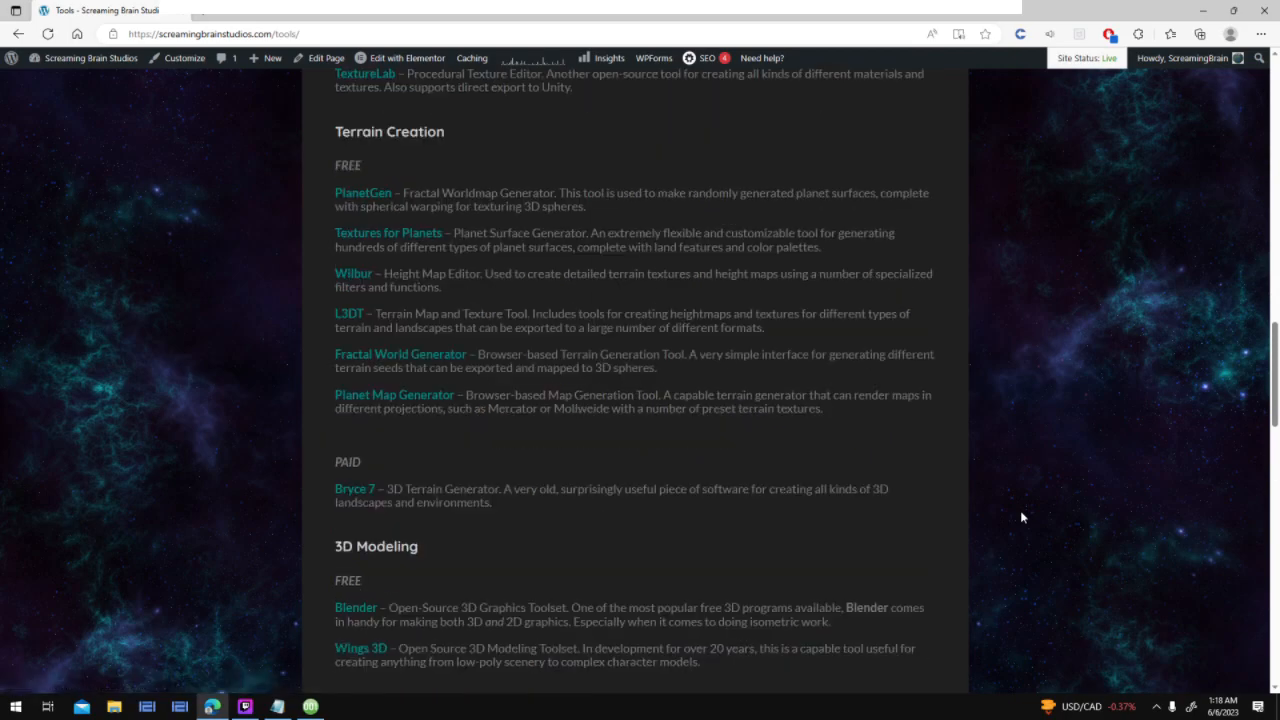
left_click(310, 706)
middle_click_drag(973, 455, 795, 358)
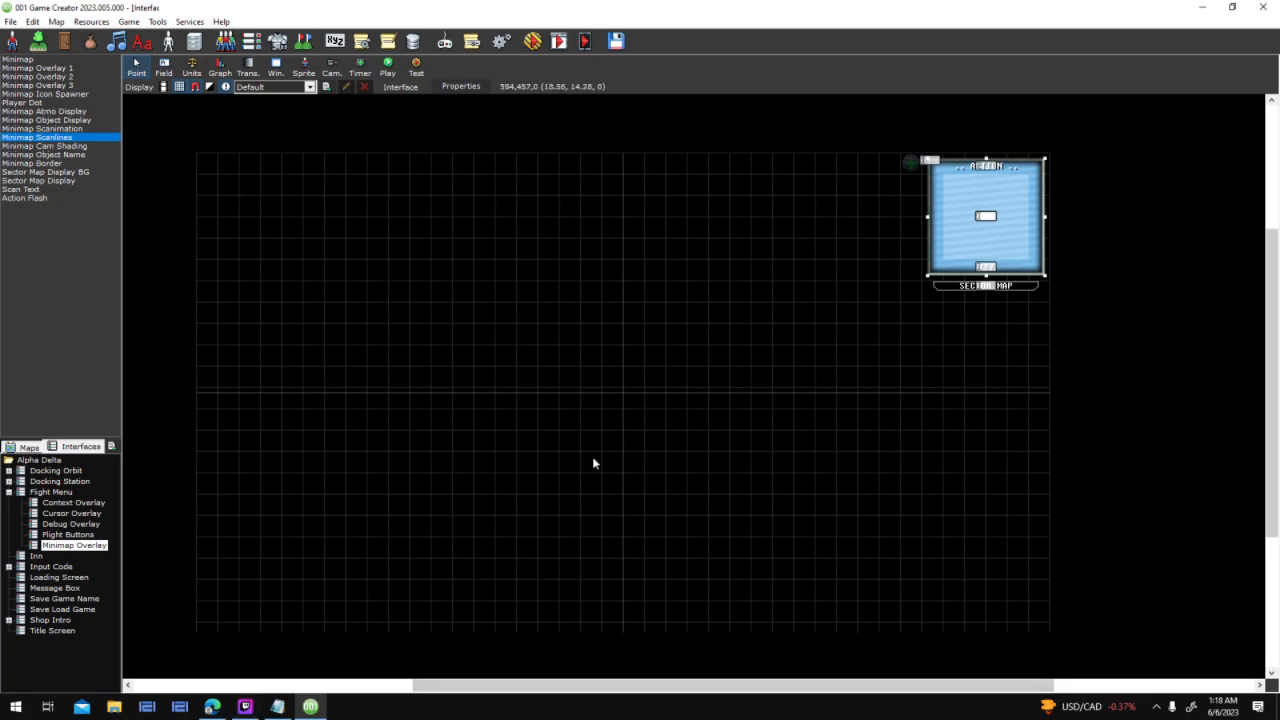